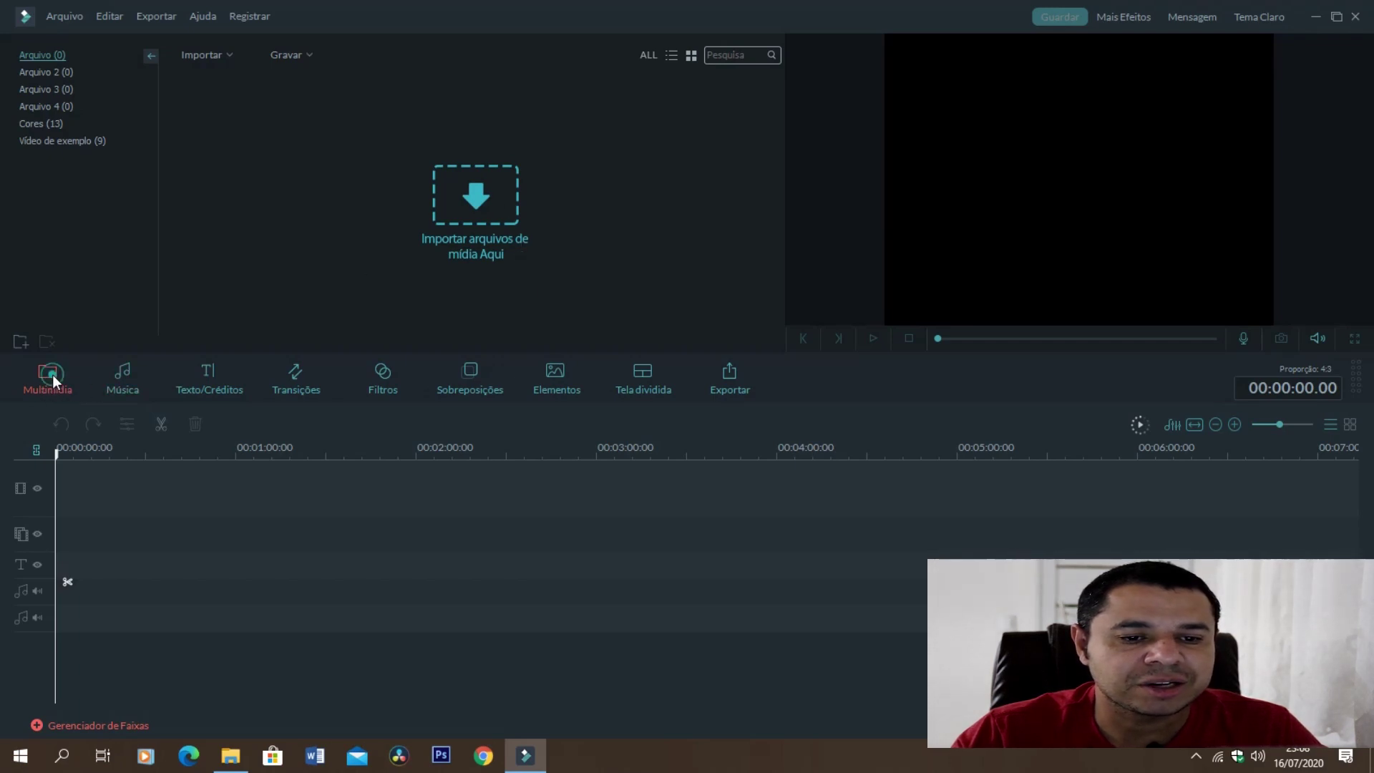
Import the Bolo de banana video and the COMO FAZER MOUSSE DE MARACUJÁ COM TANG video from the A RECEITA DO DIA folder.
click(454, 206)
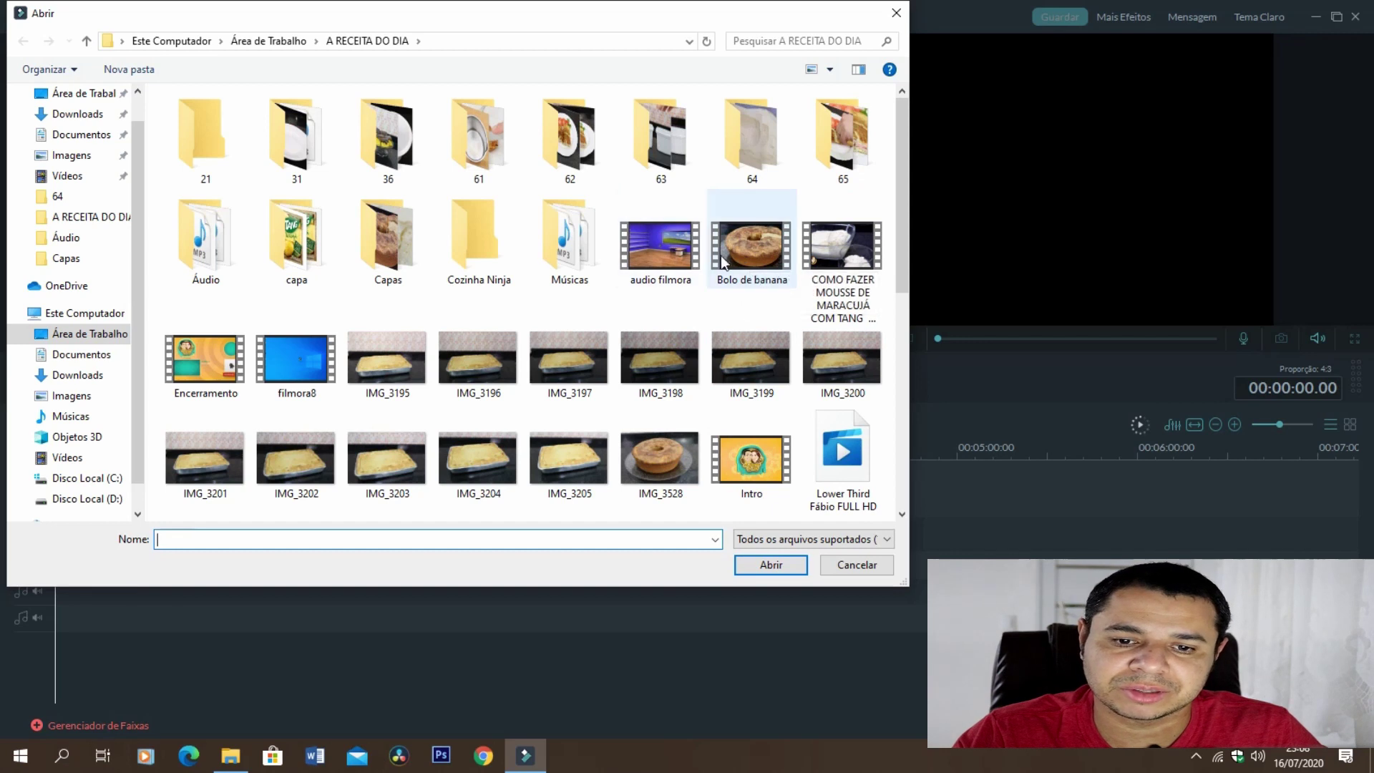
click(749, 256)
ctrl+click(675, 272)
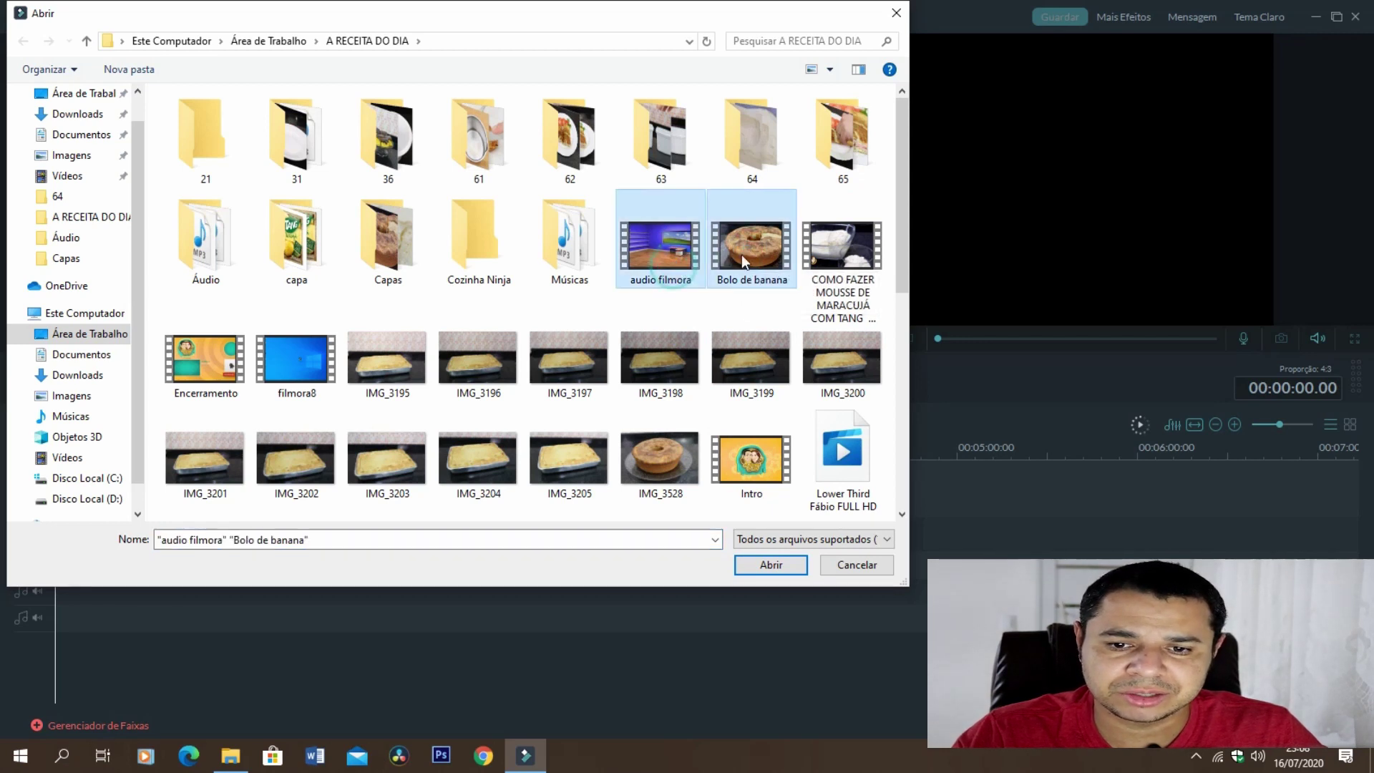
ctrl+click(745, 261)
click(744, 270)
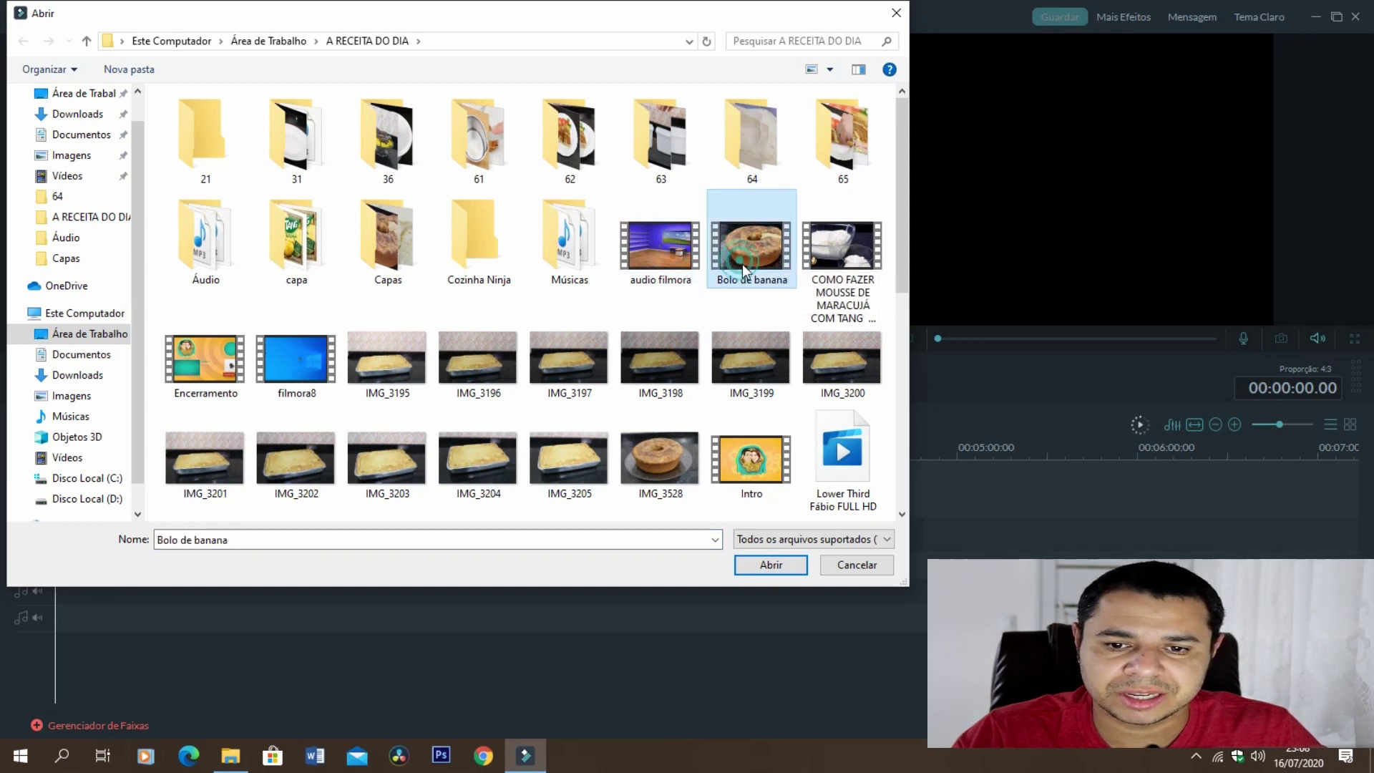
ctrl+click(837, 263)
click(770, 567)
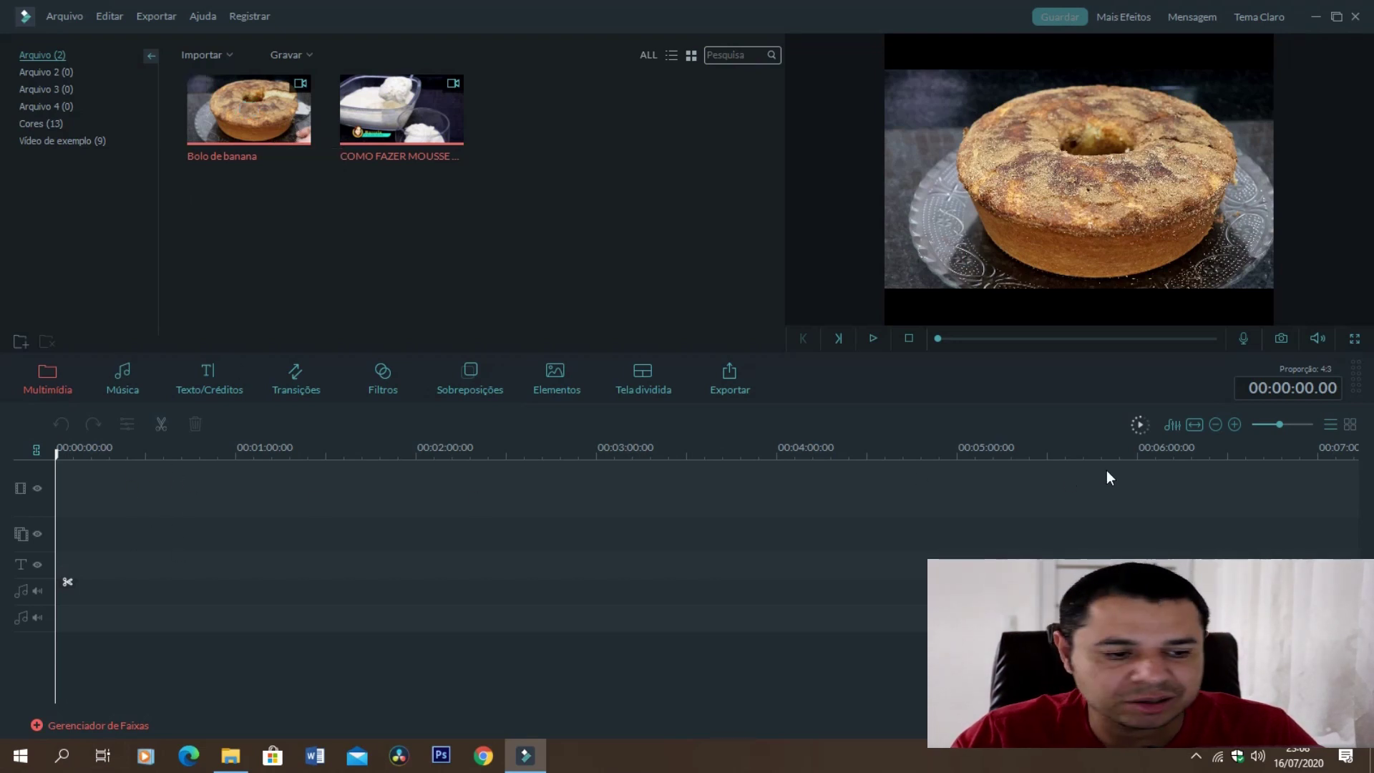
Place both imported clips one after the other on the video track and delete them from the media library.
click(249, 110)
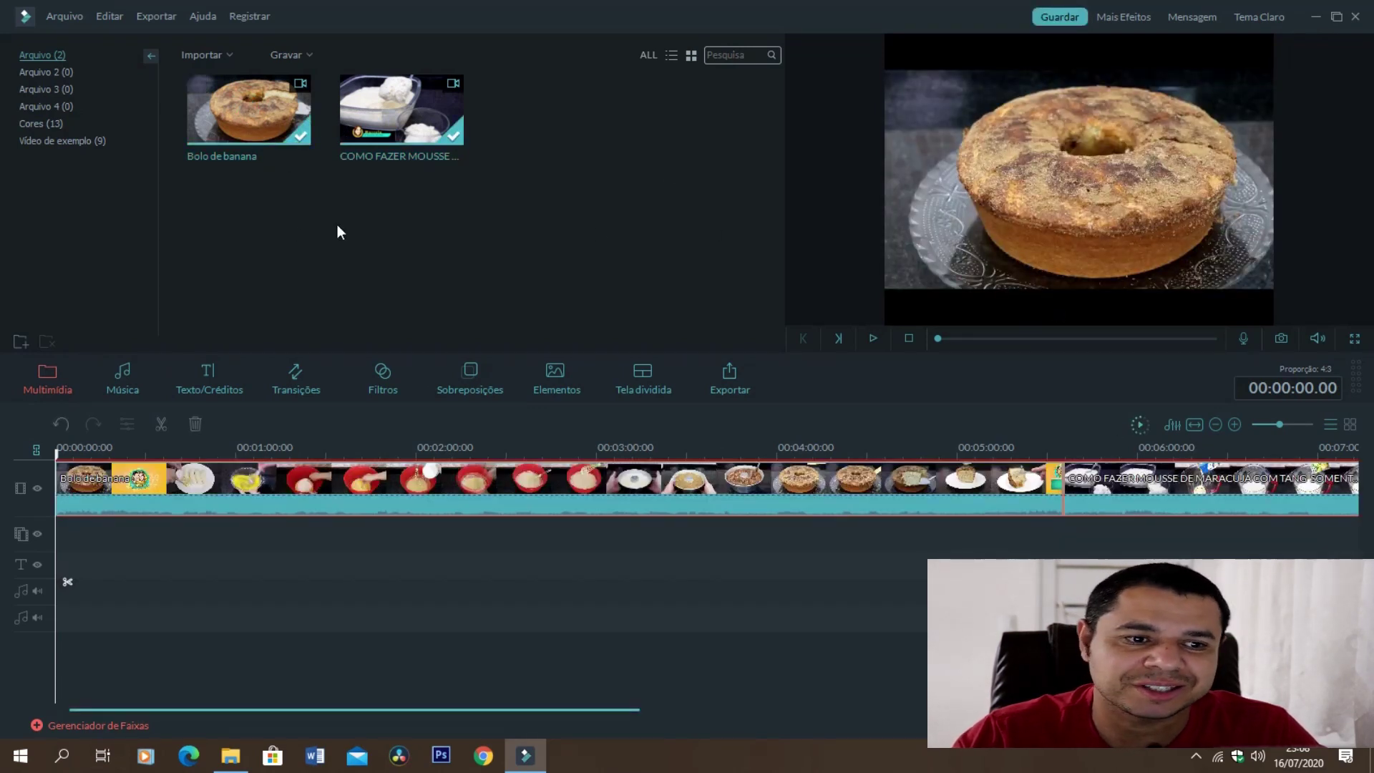
drag(226, 214, 442, 107)
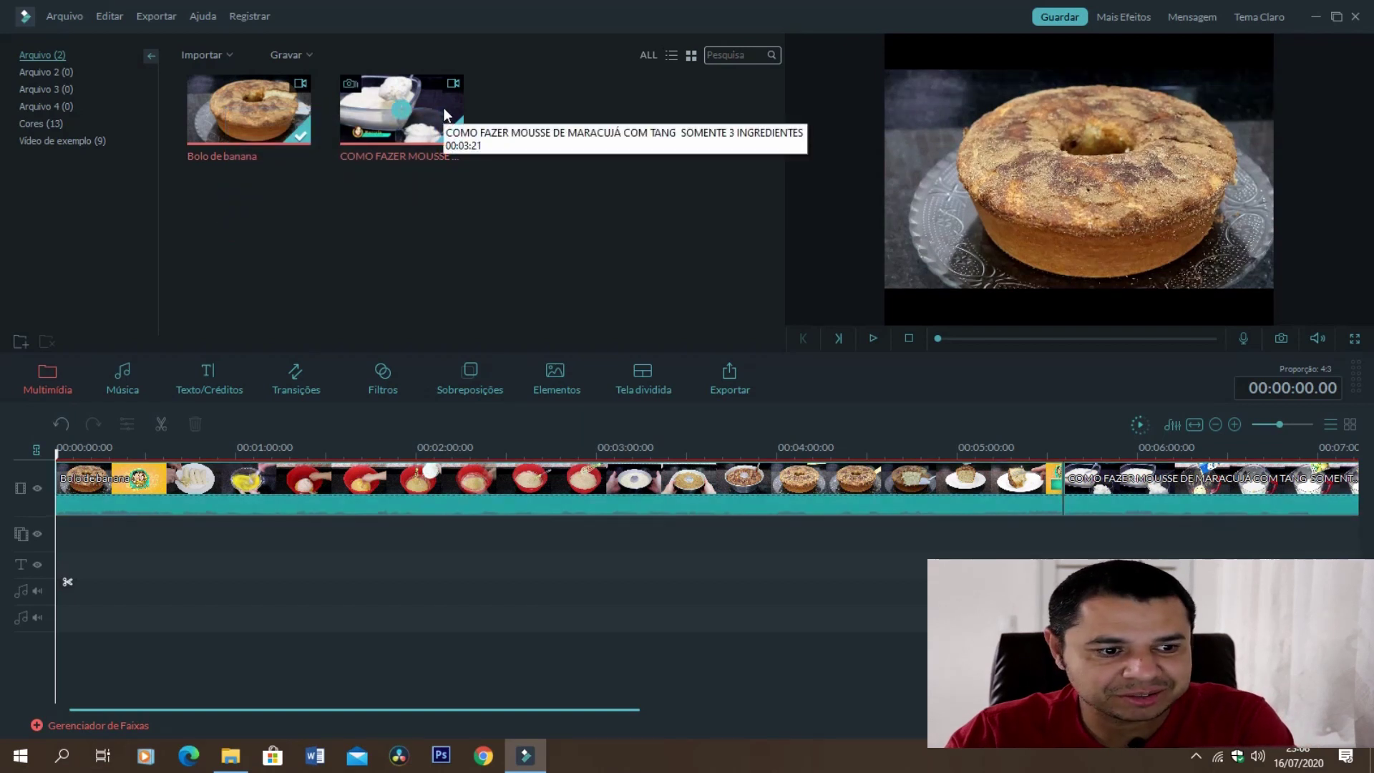
key(Delete)
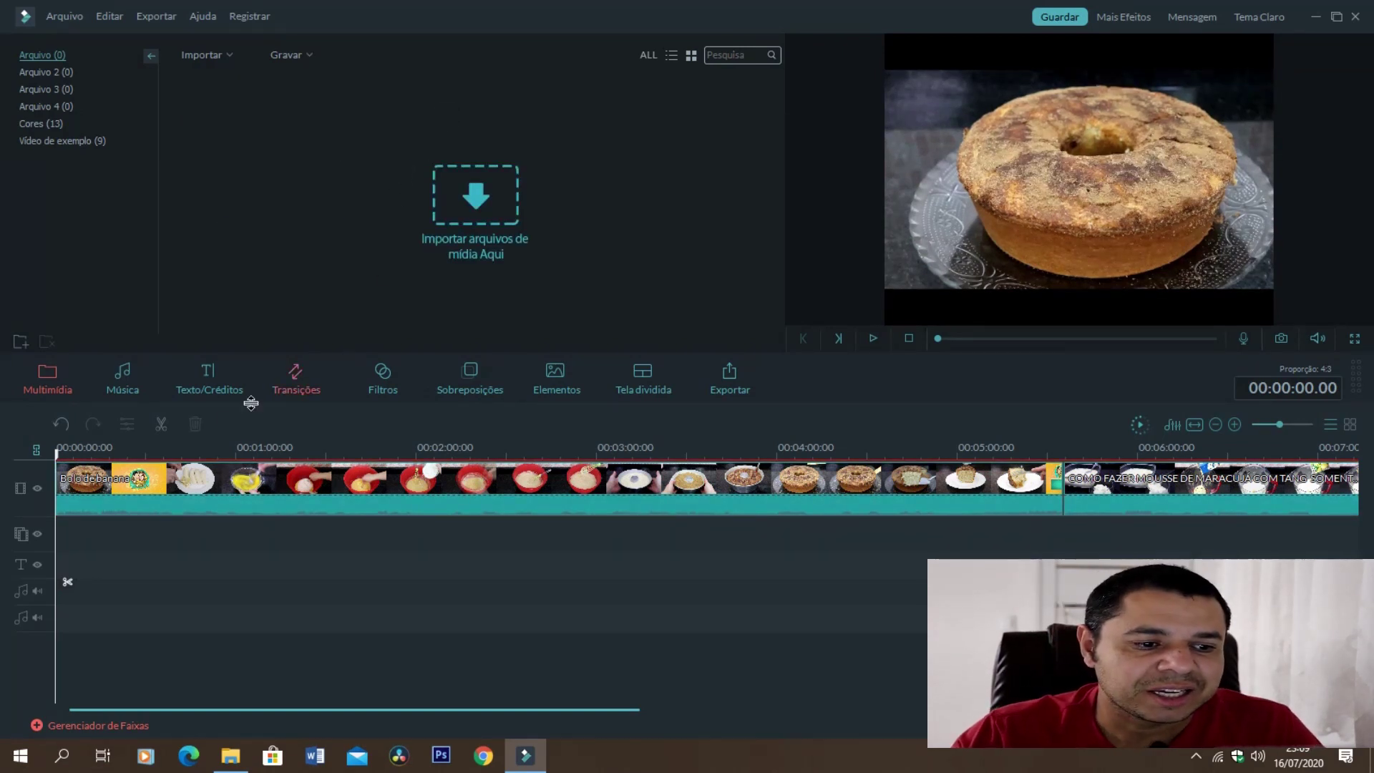
Add the library song Present Moment - You And Me to the first audio track at the start of the timeline.
click(127, 383)
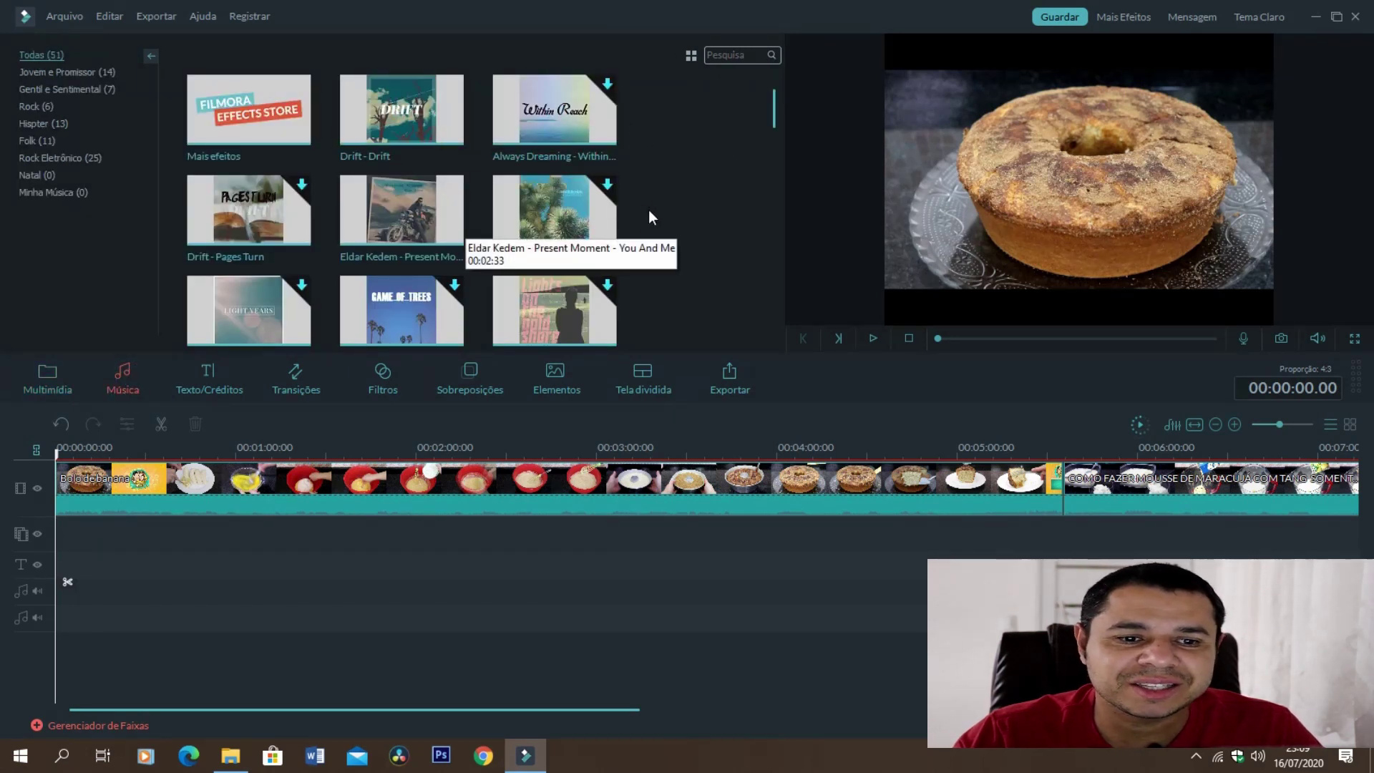
scroll(680, 169, down, 10)
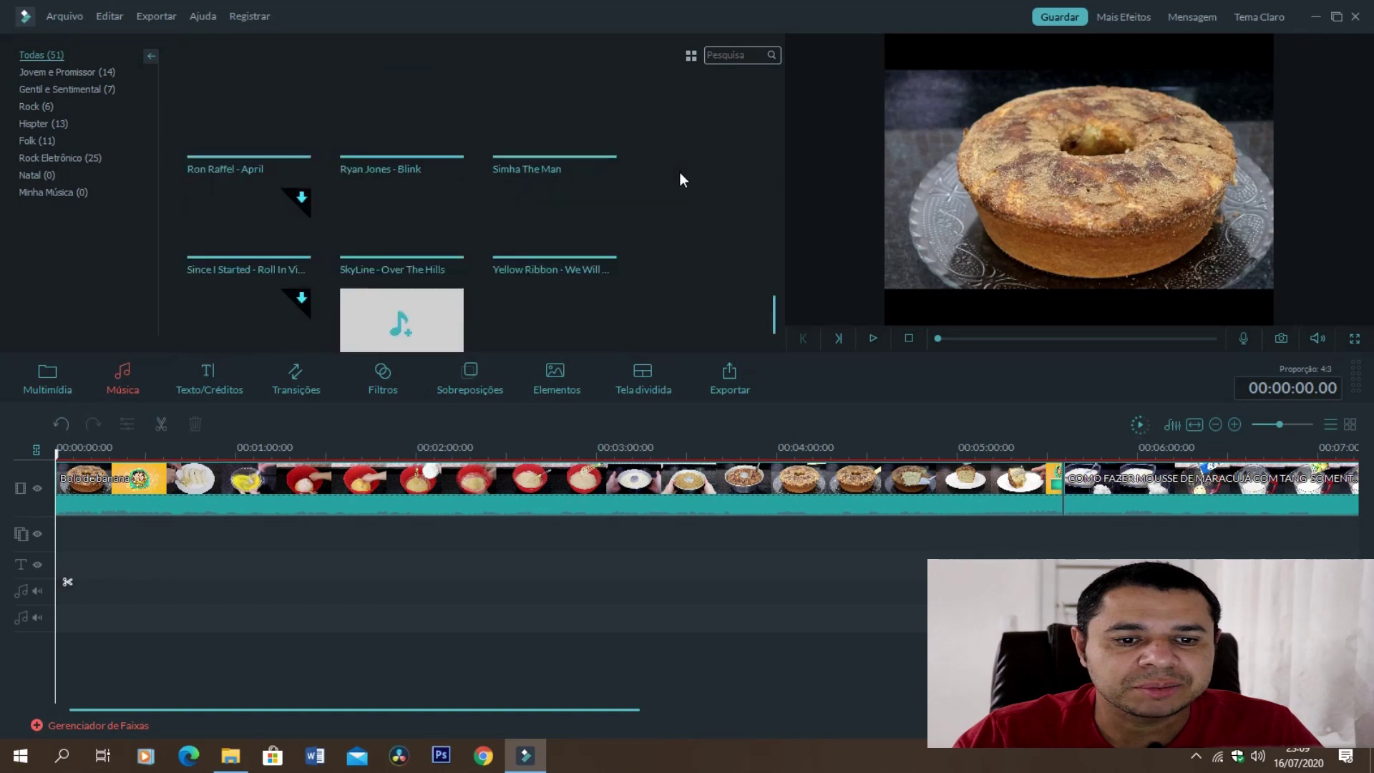
scroll(685, 188, up, 10)
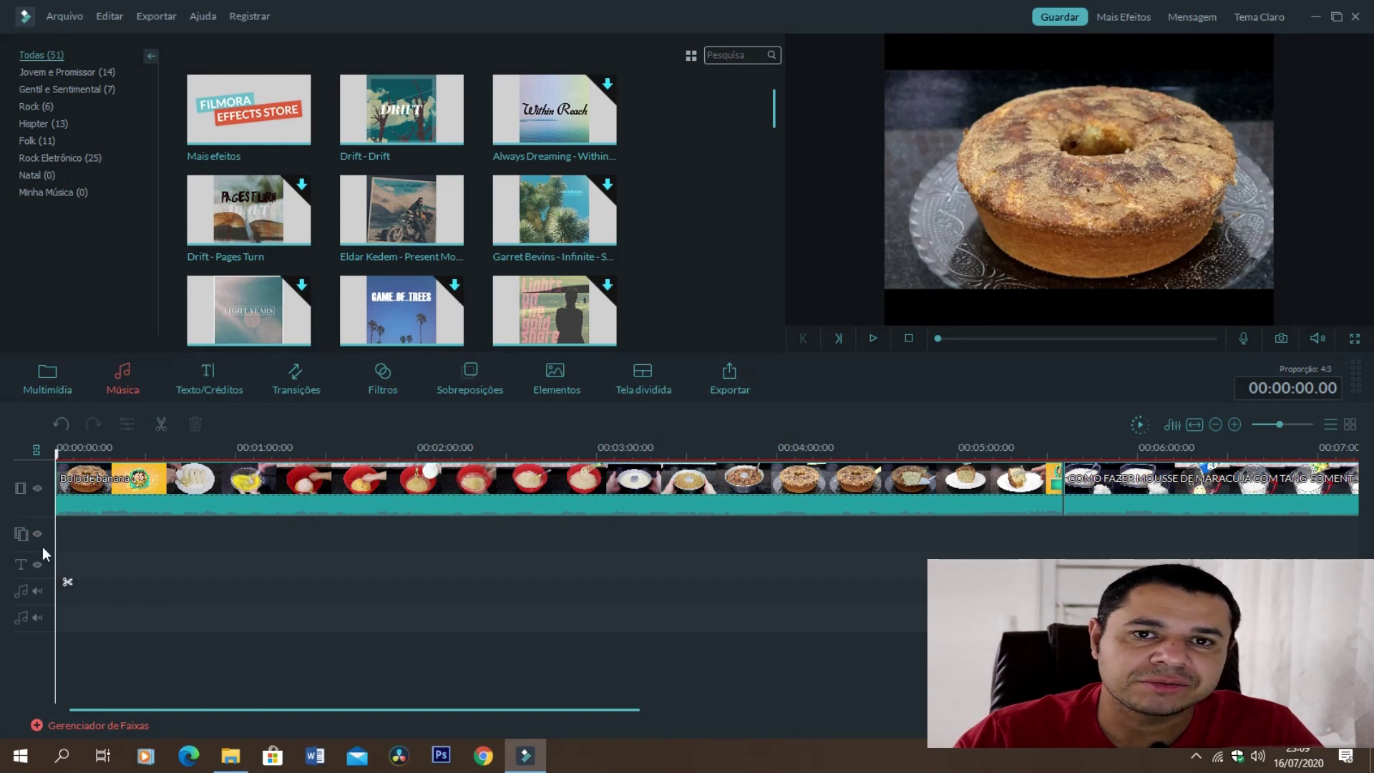
click(37, 488)
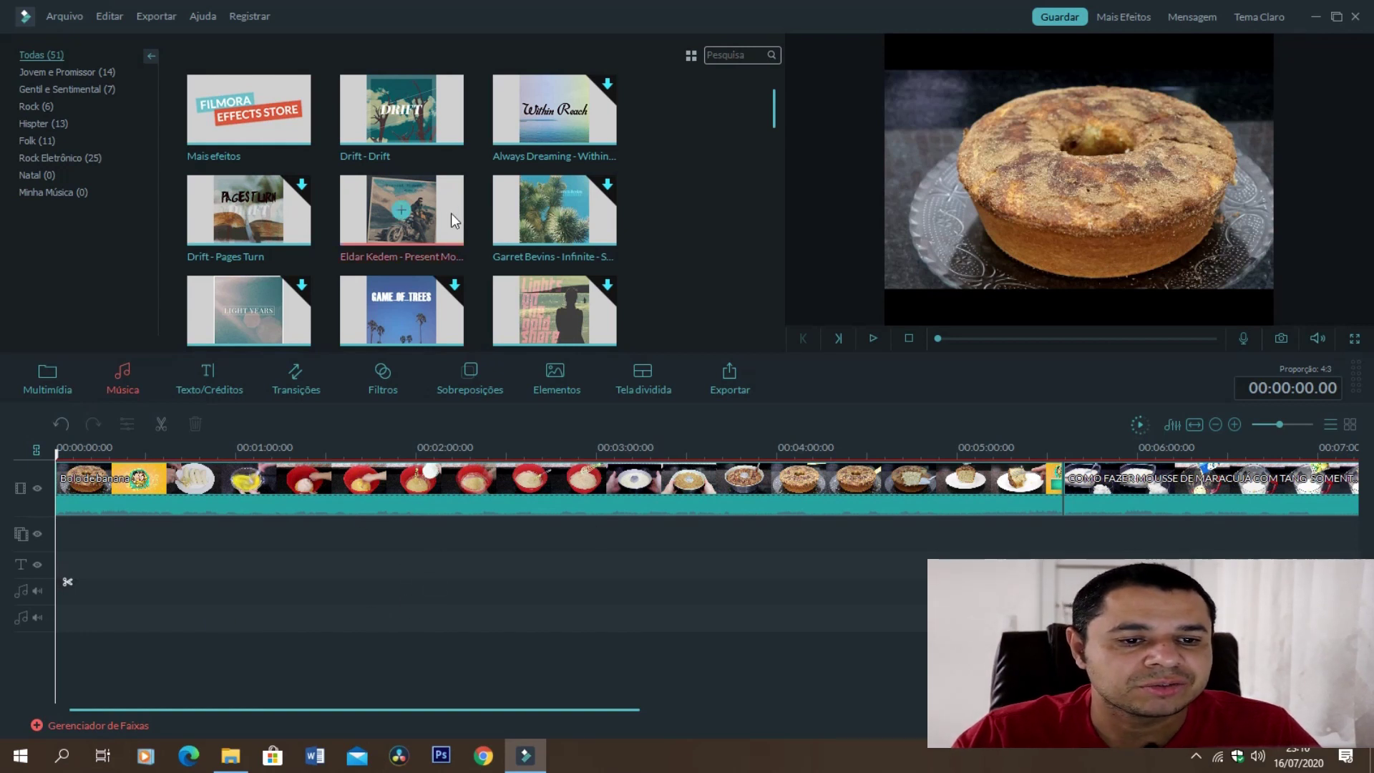
drag(420, 204, 62, 543)
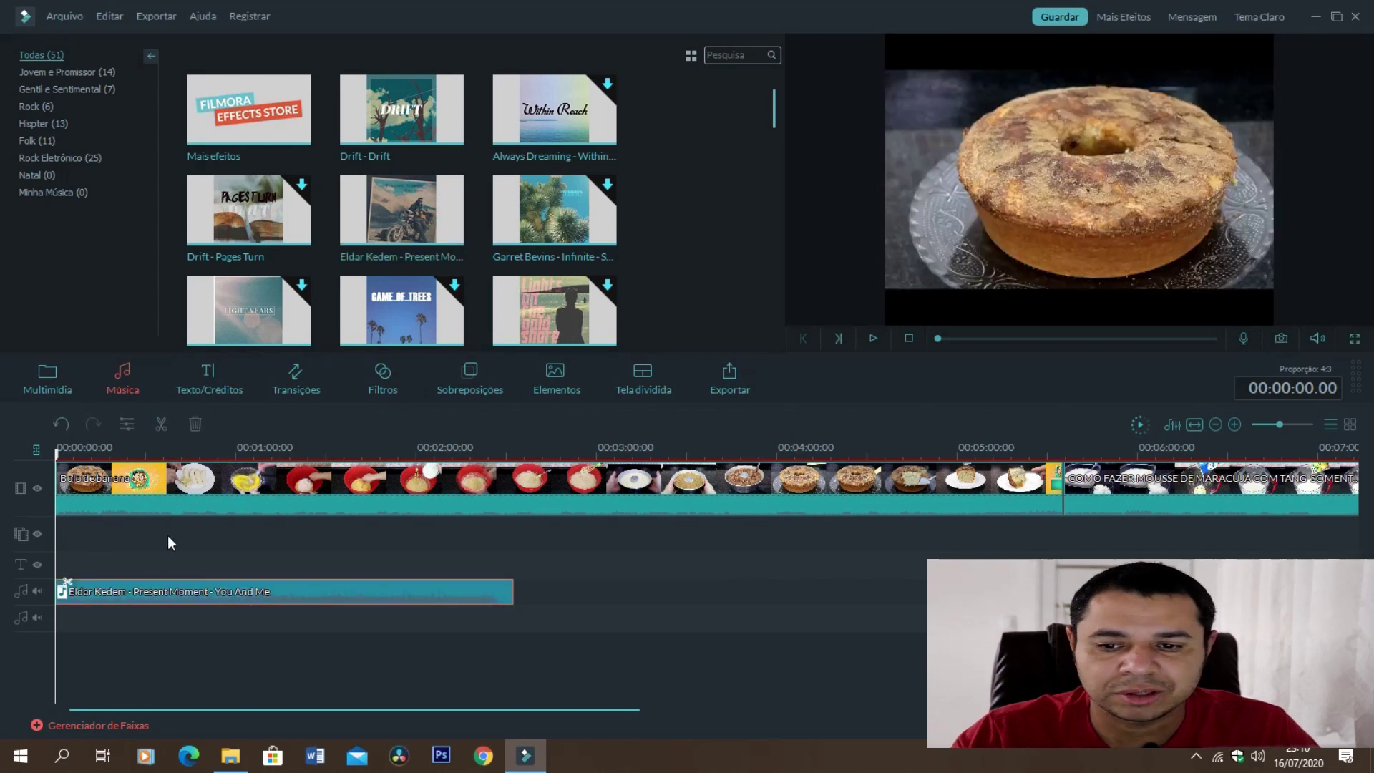
Preview the first seconds of the video with the music, and delete the song from the audio track.
click(872, 339)
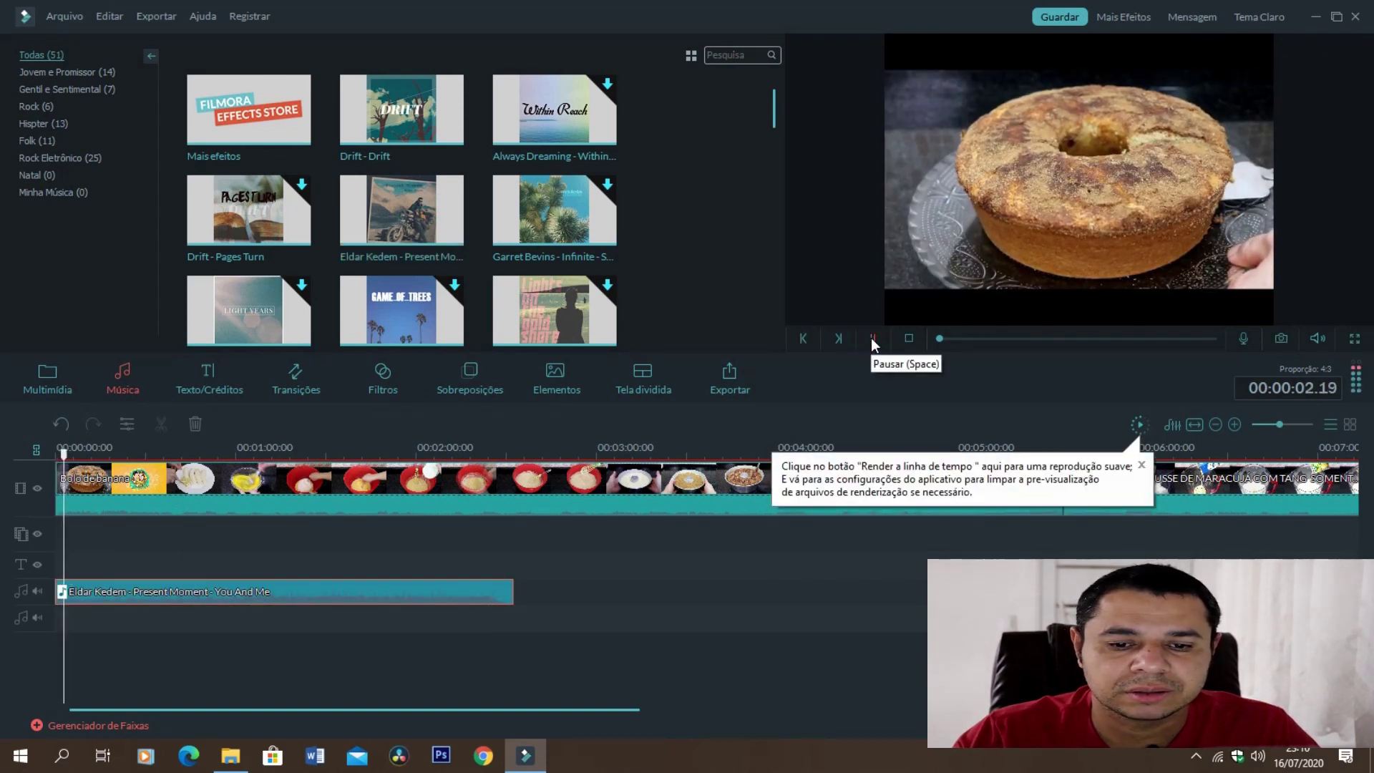
click(870, 337)
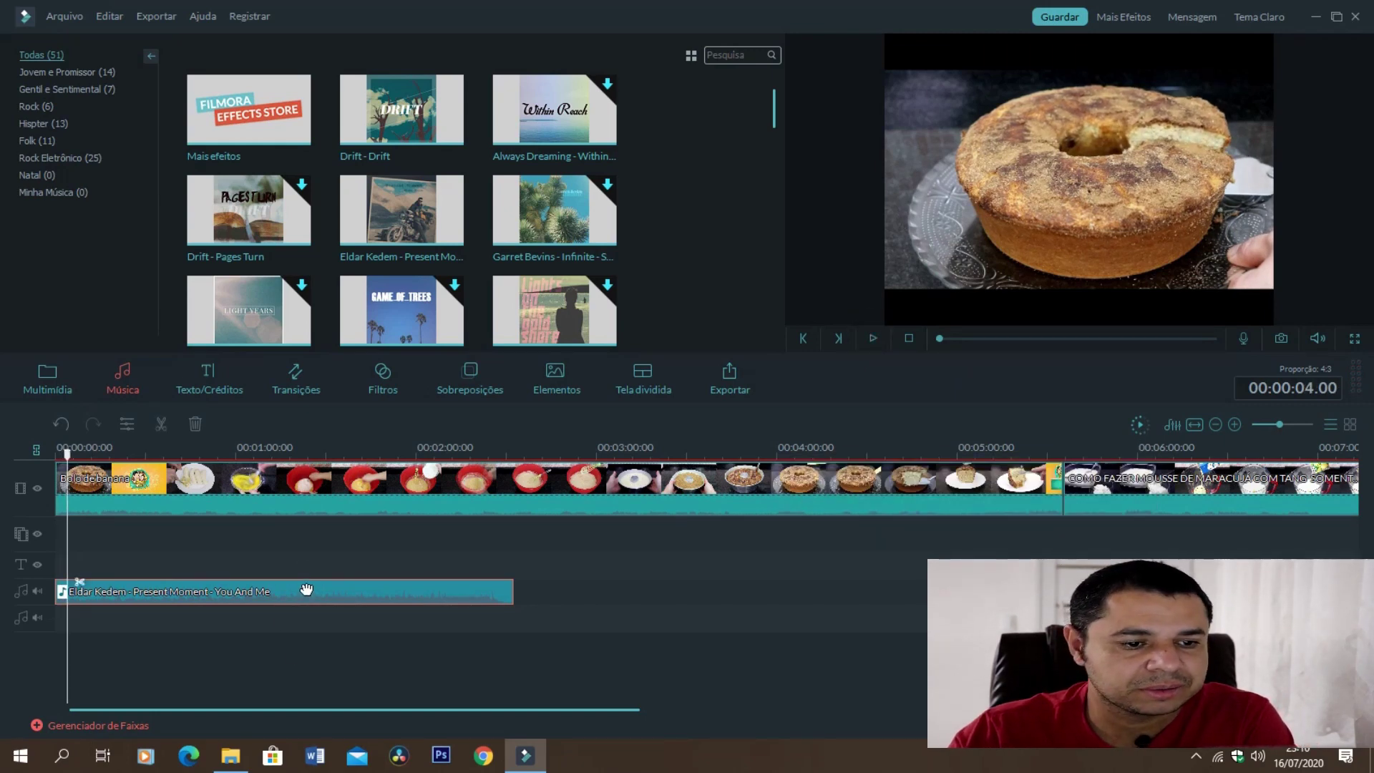
key(Delete)
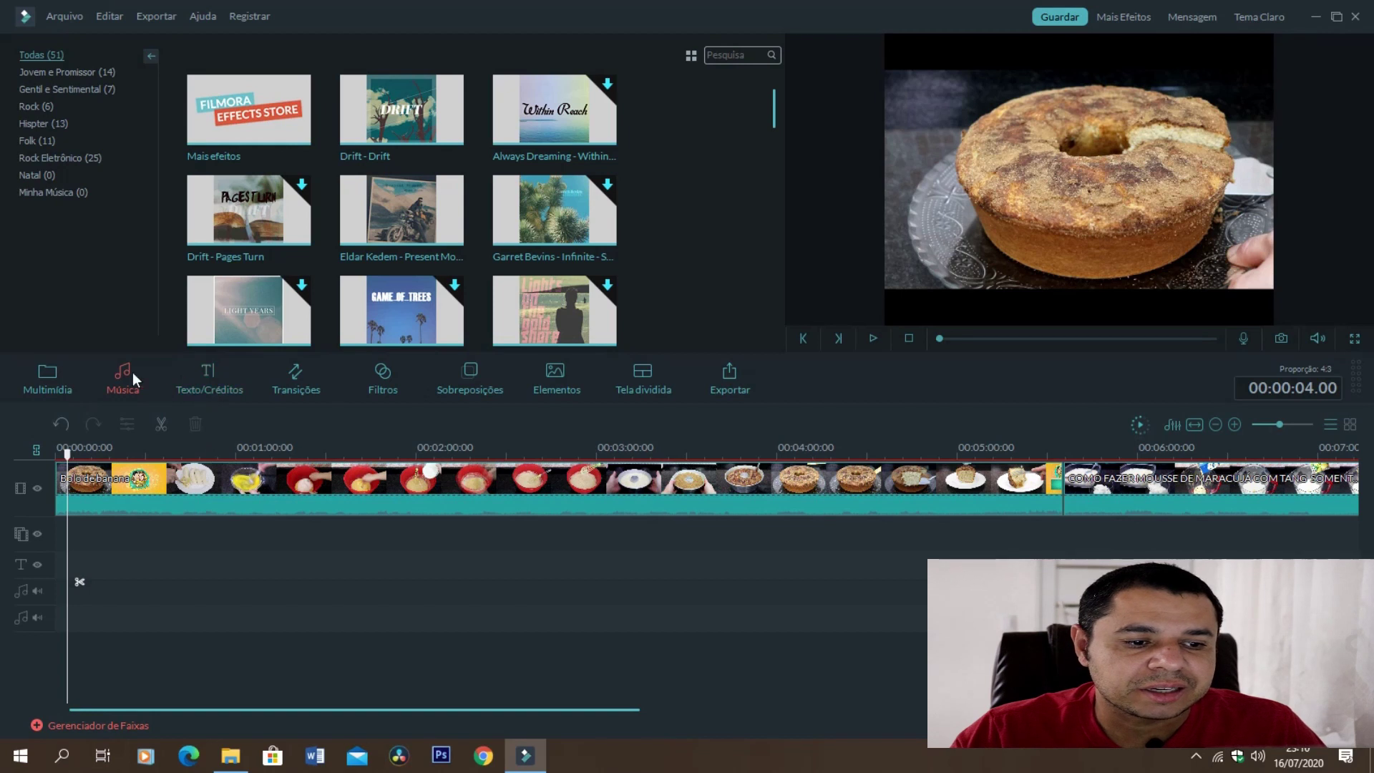
Examine the opener templates in the text and credits library and the categories in the music library.
click(214, 379)
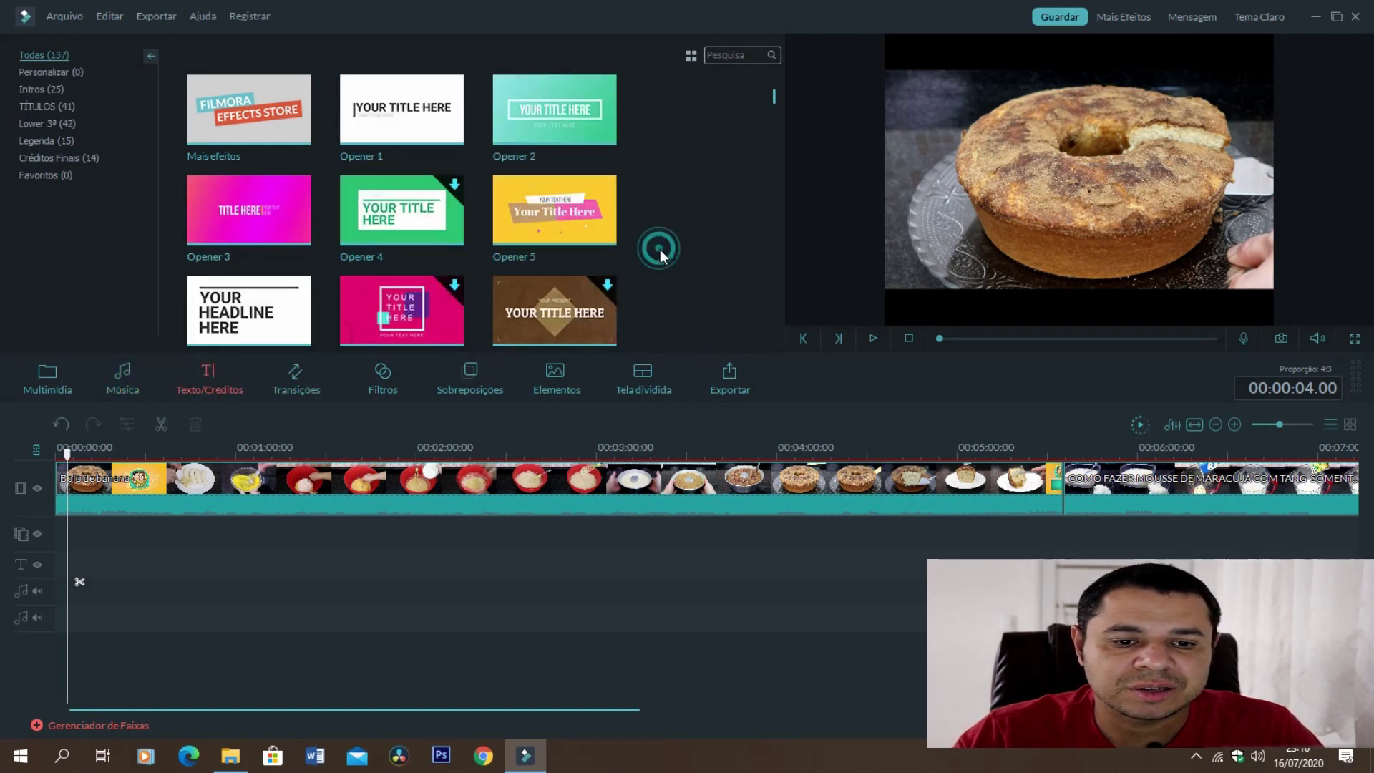
scroll(659, 251, down, 3)
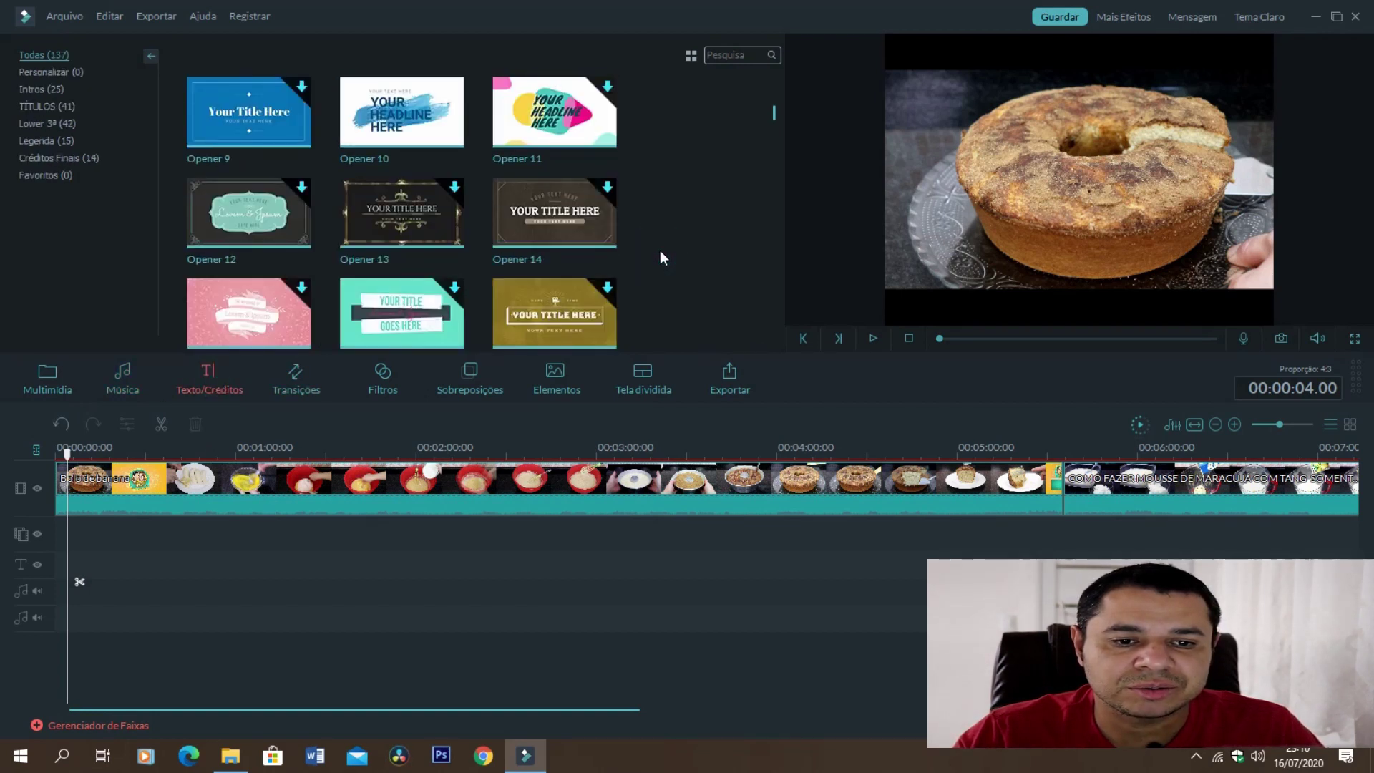
click(123, 385)
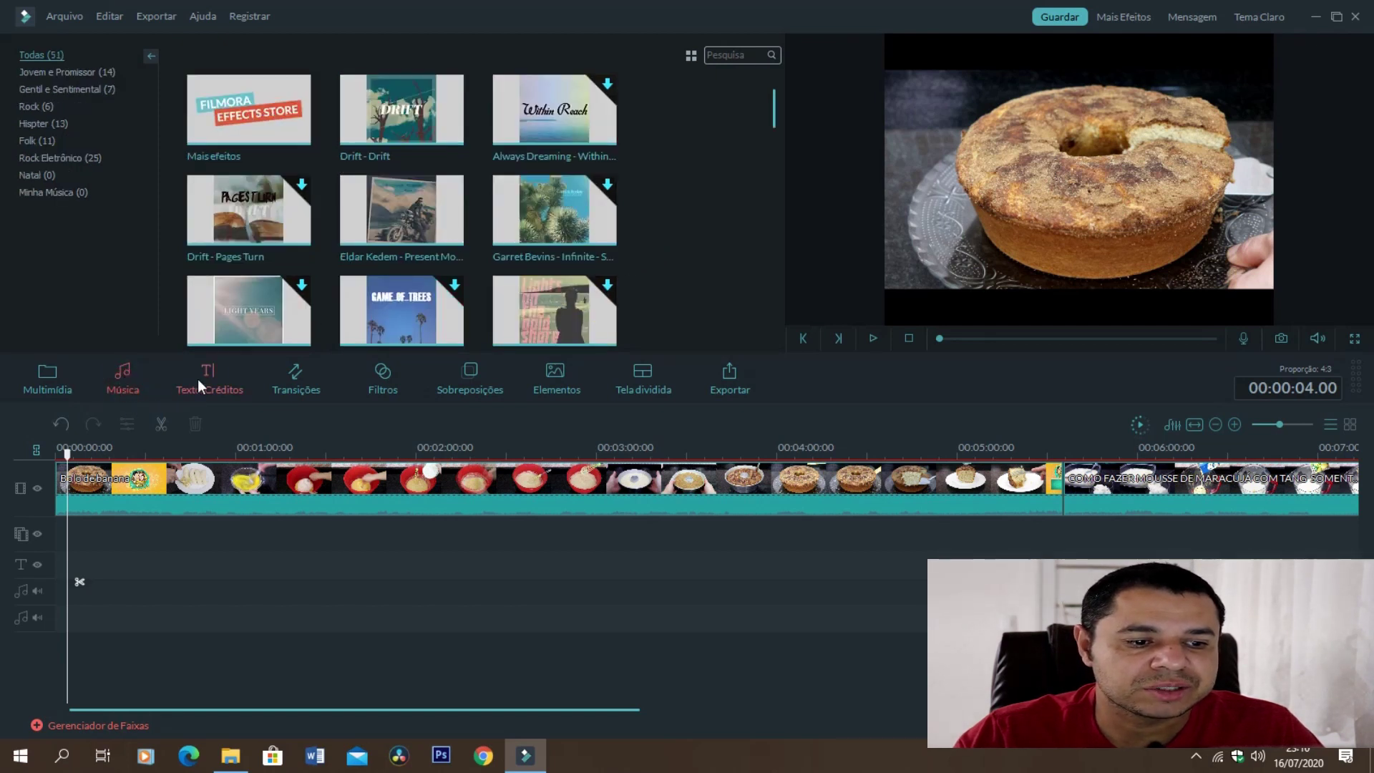
click(199, 376)
click(136, 382)
click(226, 376)
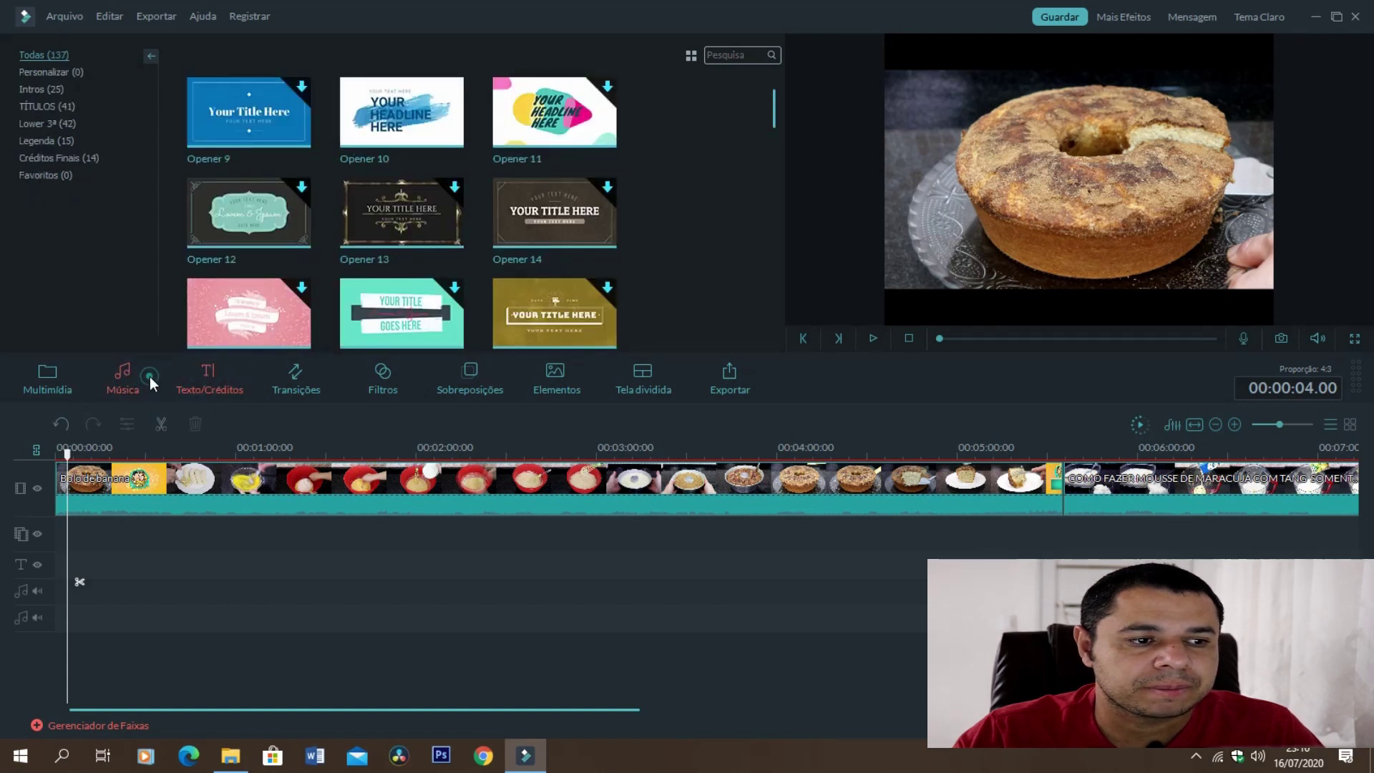
click(149, 376)
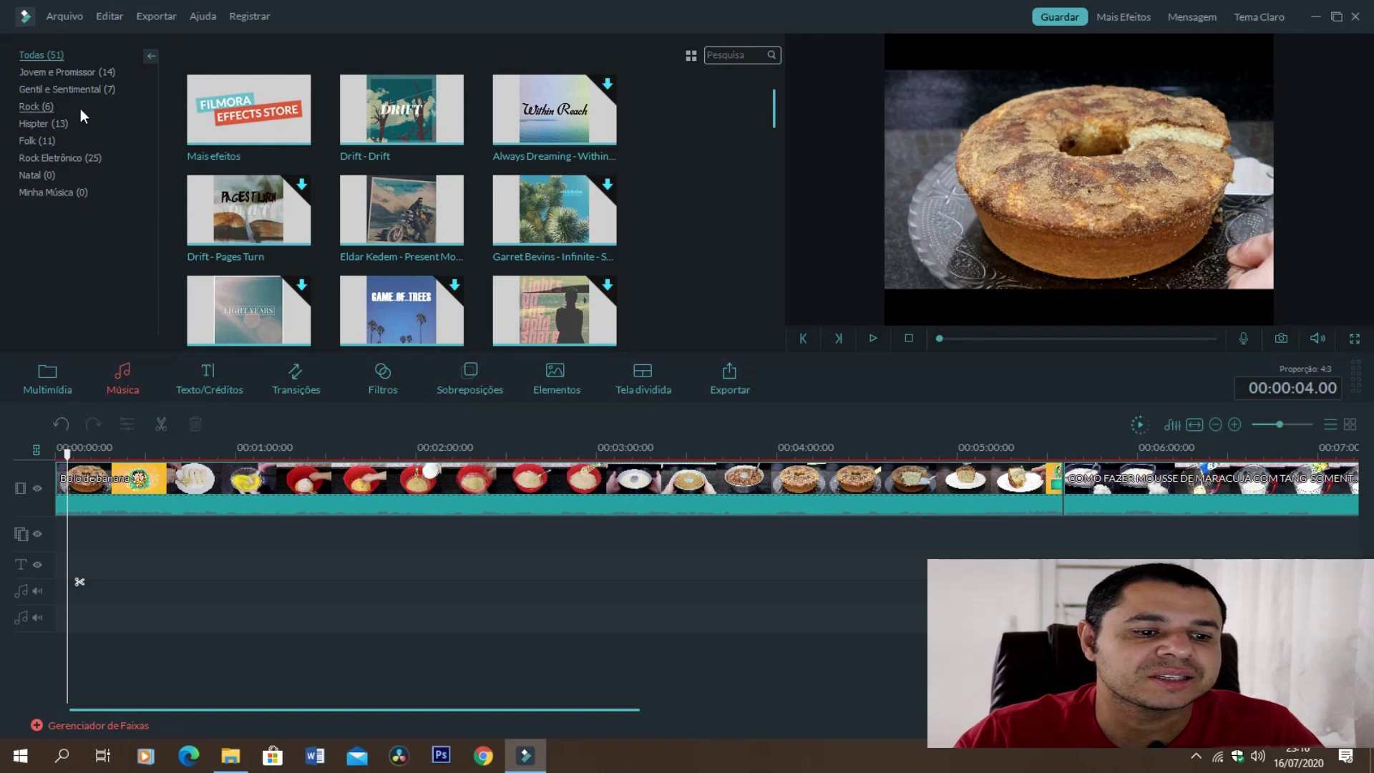
Place a two-line Lorem Ipsum title template on the text track at about 00:00:11 and preview it over the video.
click(207, 386)
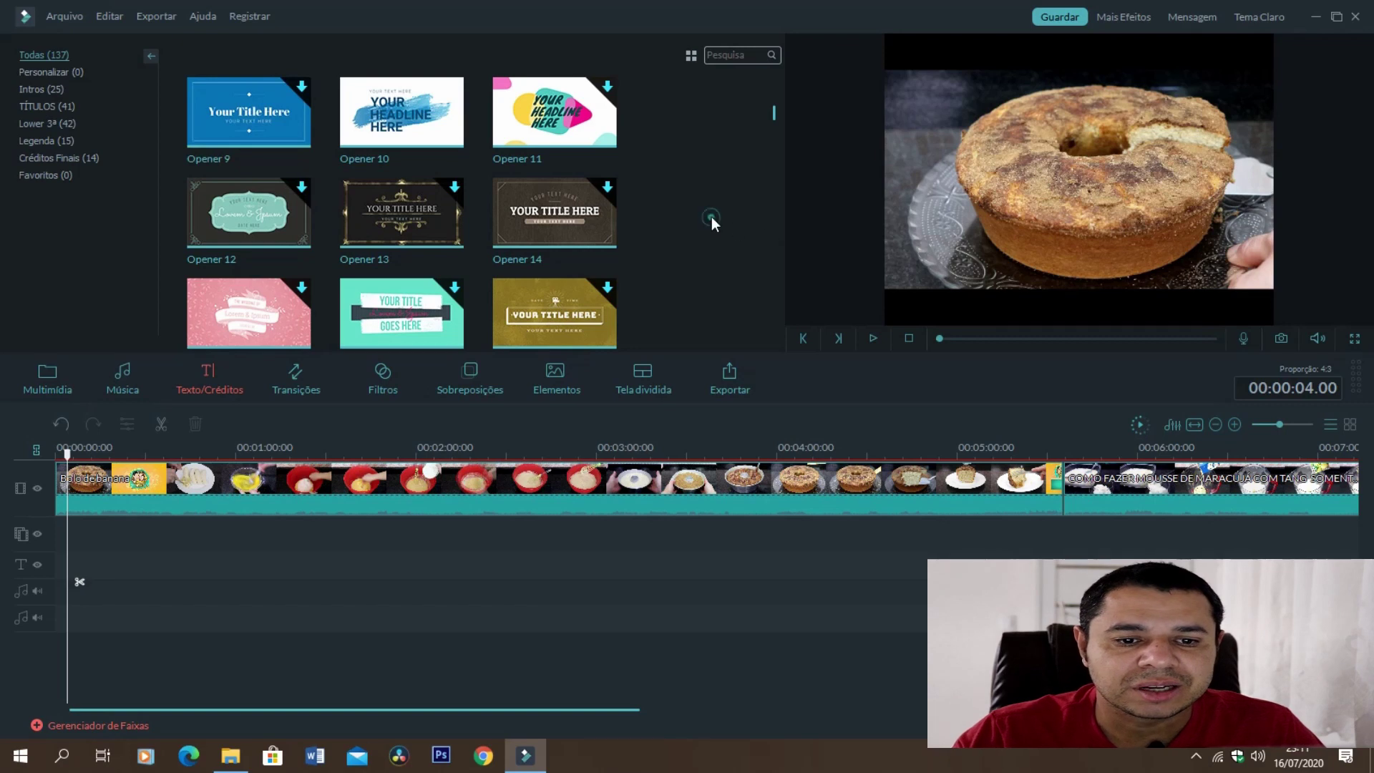
scroll(713, 223, down, 10)
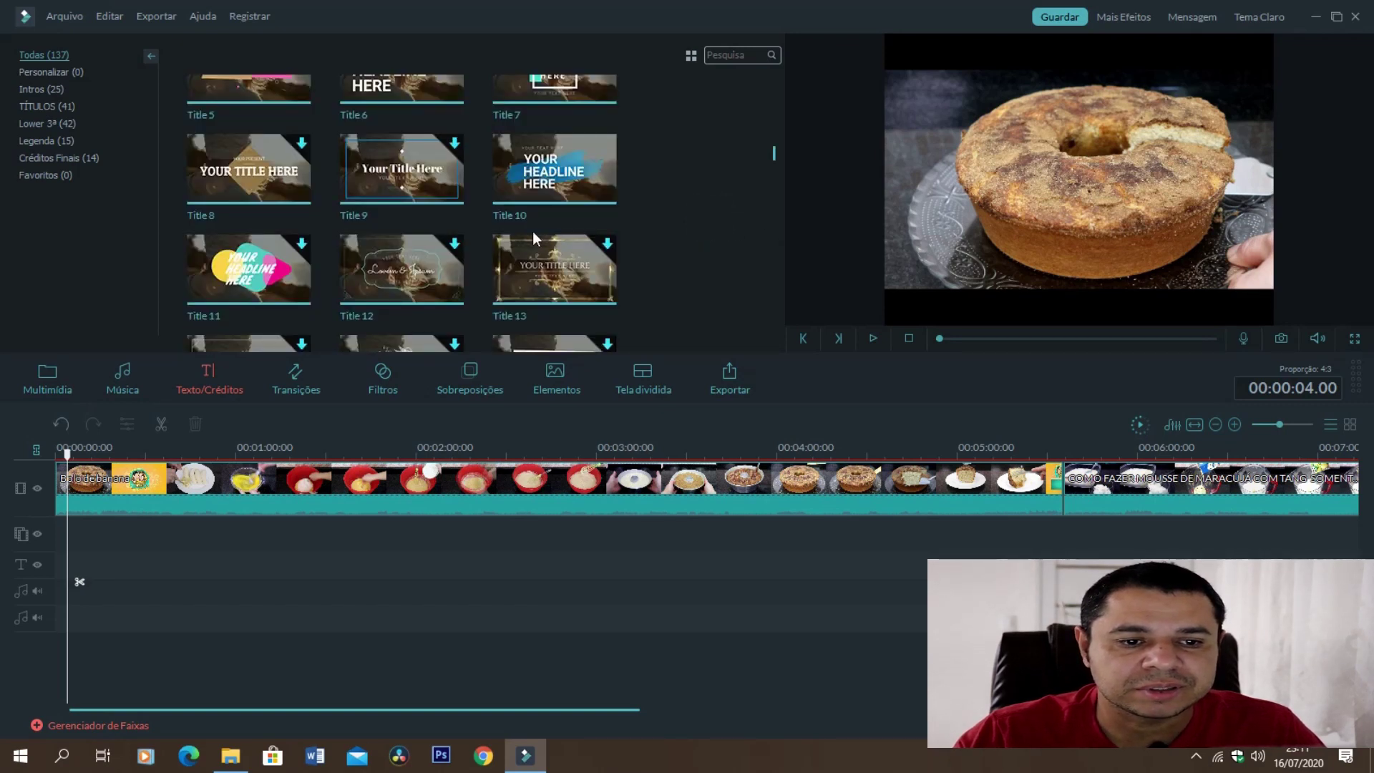
scroll(532, 230, up, 4)
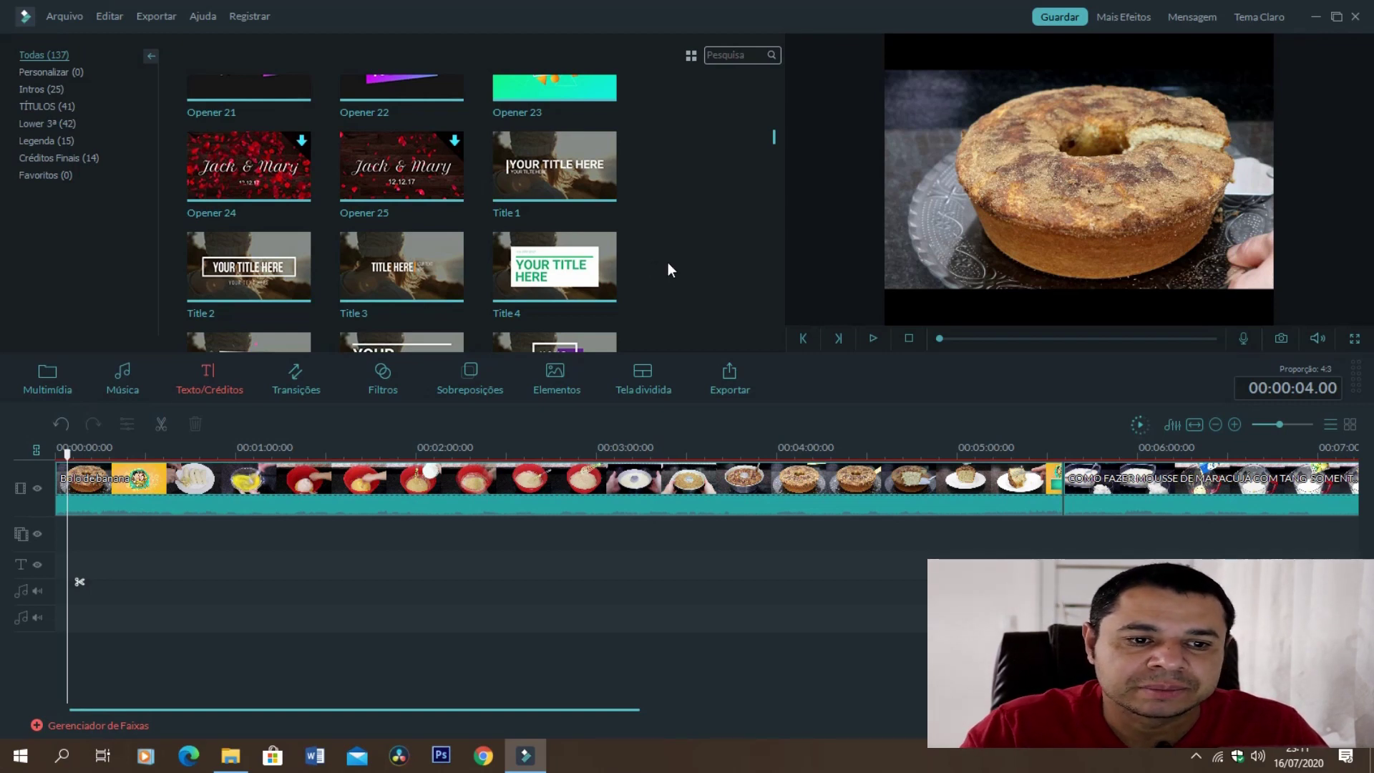
scroll(668, 261, up, 4)
scroll(668, 260, down, 3)
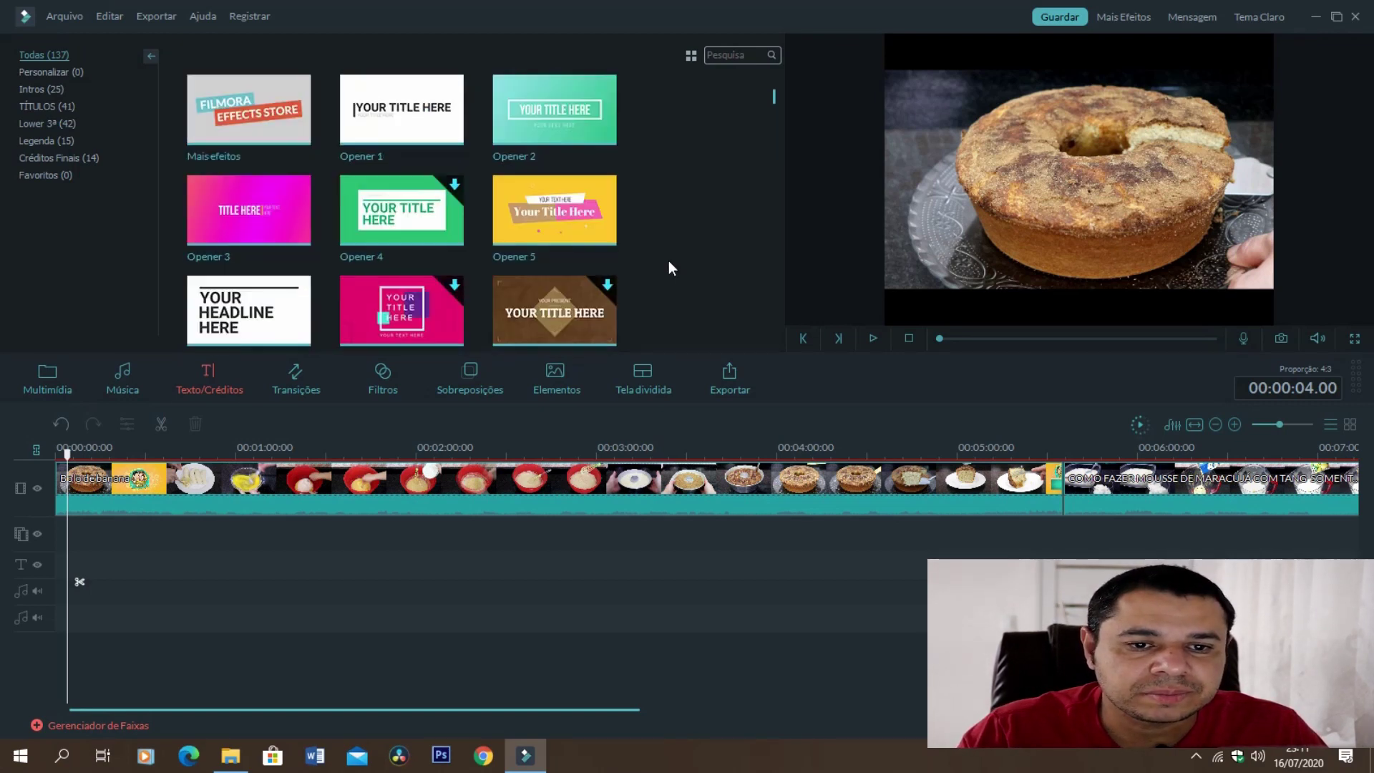
scroll(687, 222, down, 5)
scroll(298, 208, down, 3)
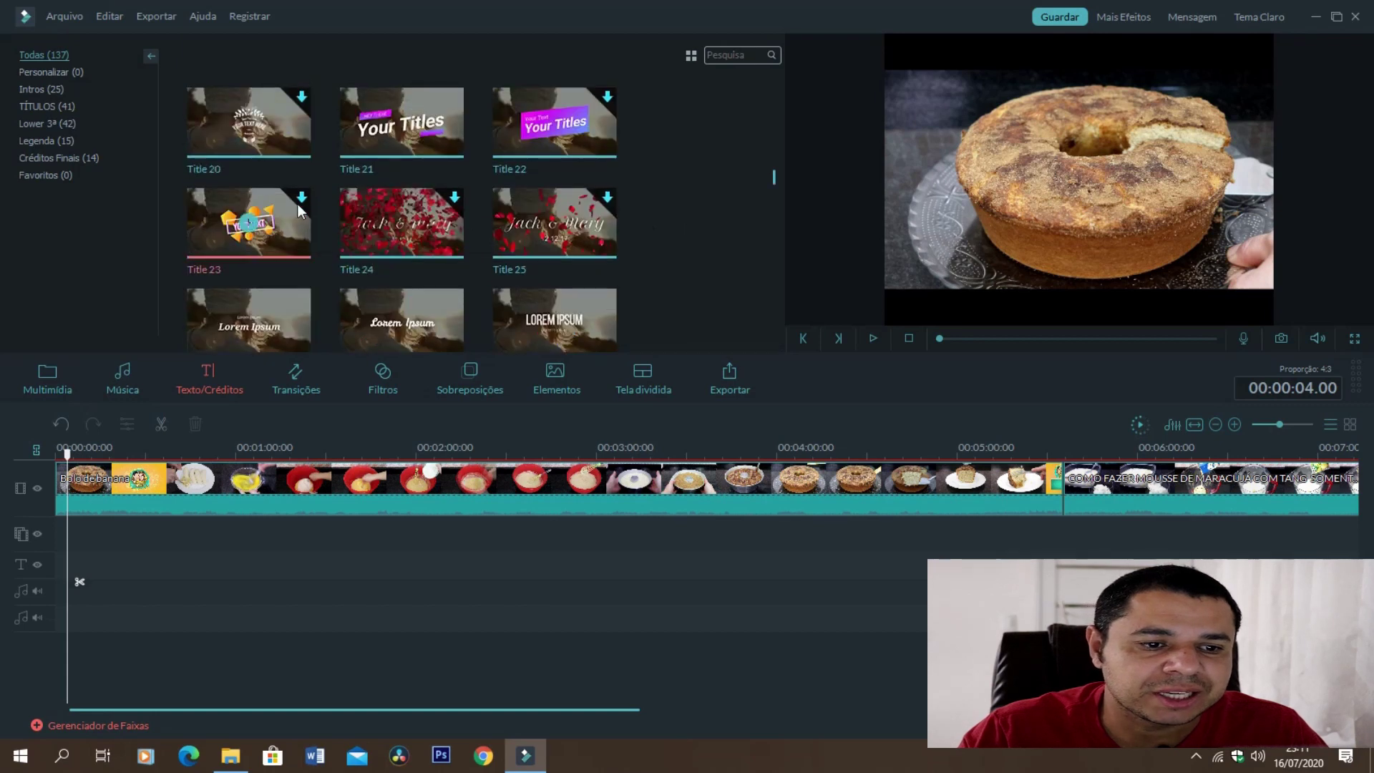
scroll(423, 226, down, 3)
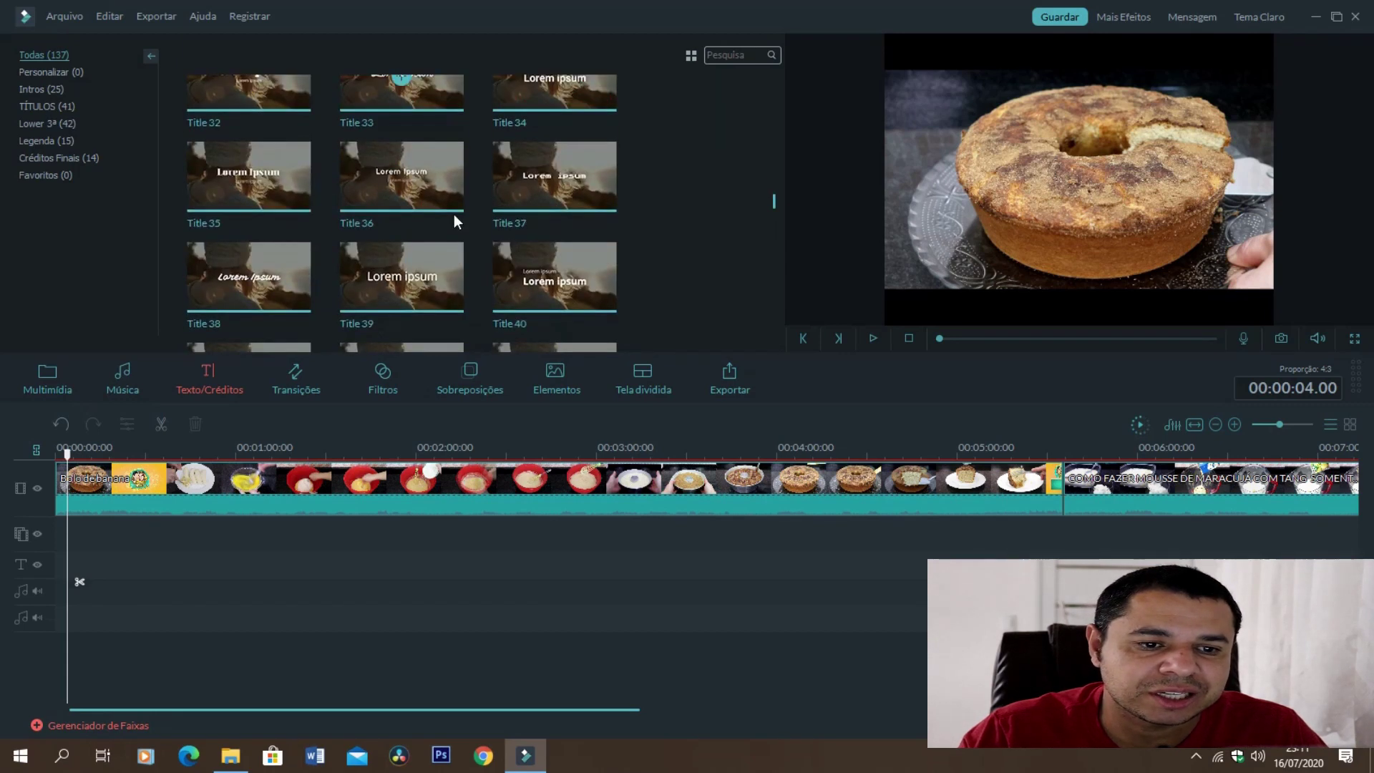
scroll(449, 216, down, 3)
drag(372, 405, 88, 565)
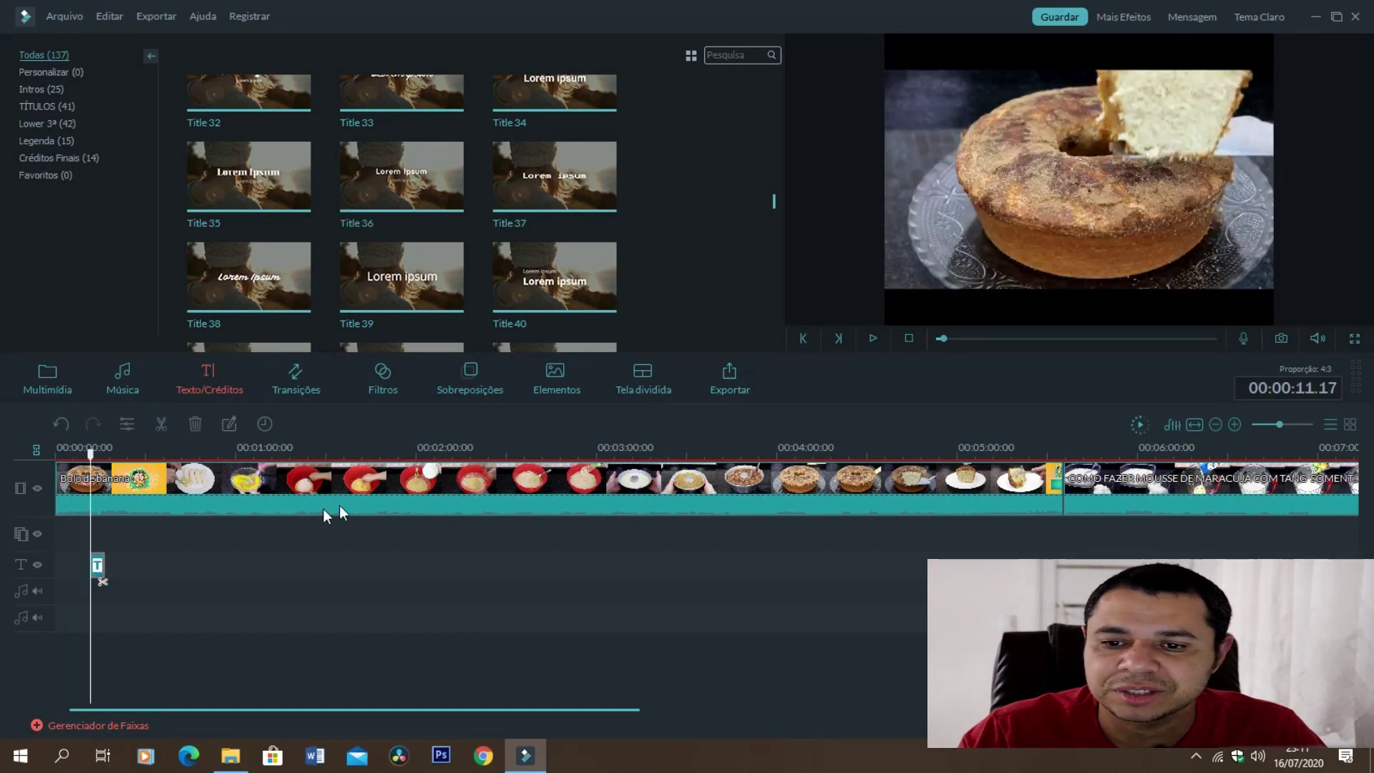
key(space)
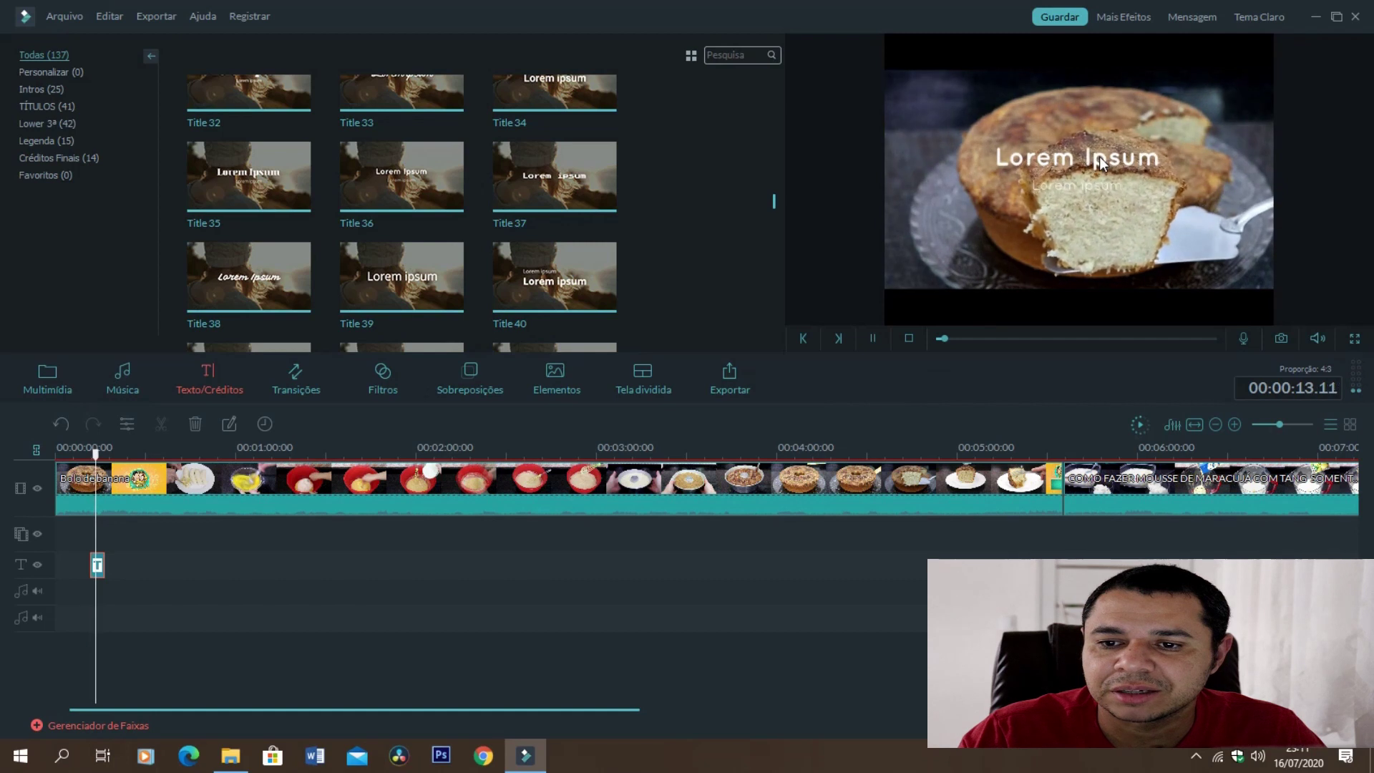
key(space)
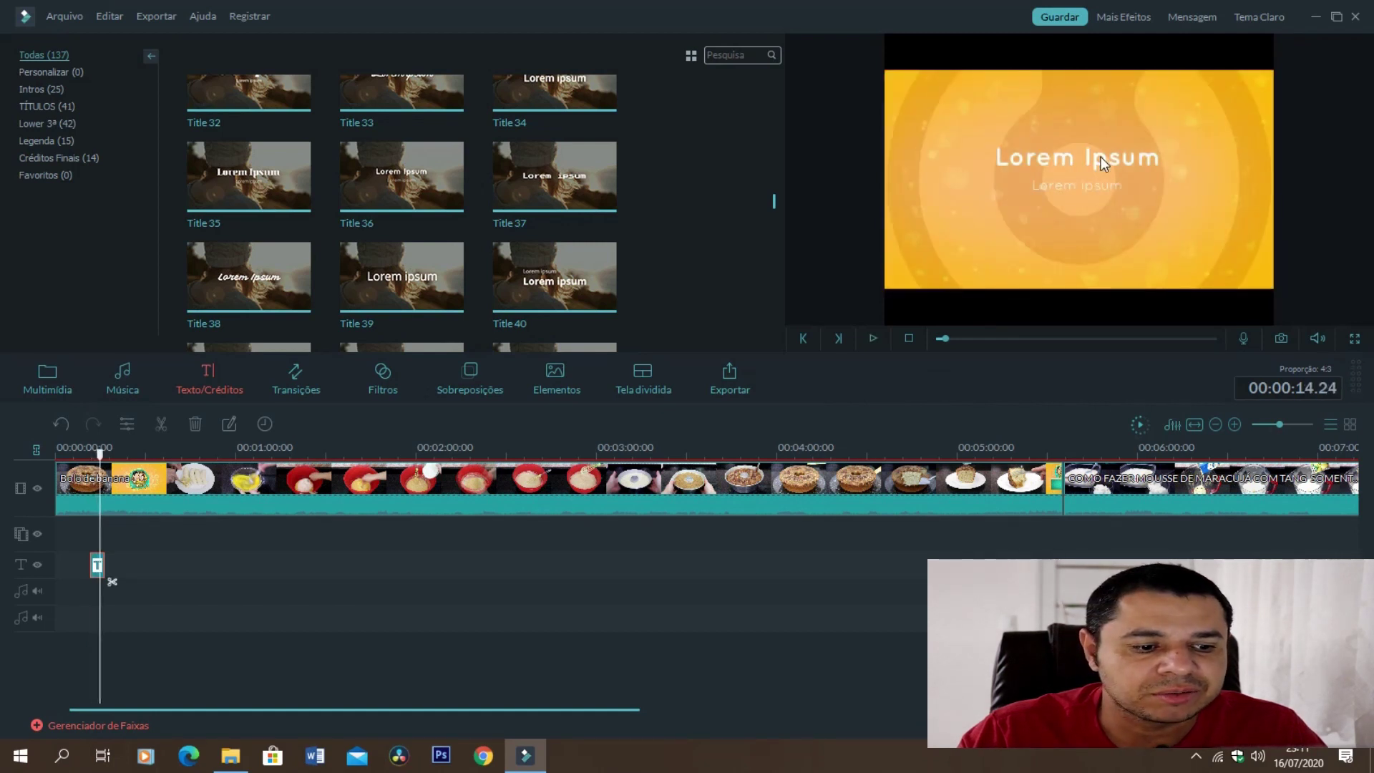
Replace the main Lorem Ipsum line of the title with the presenter's first name.
double_click(98, 566)
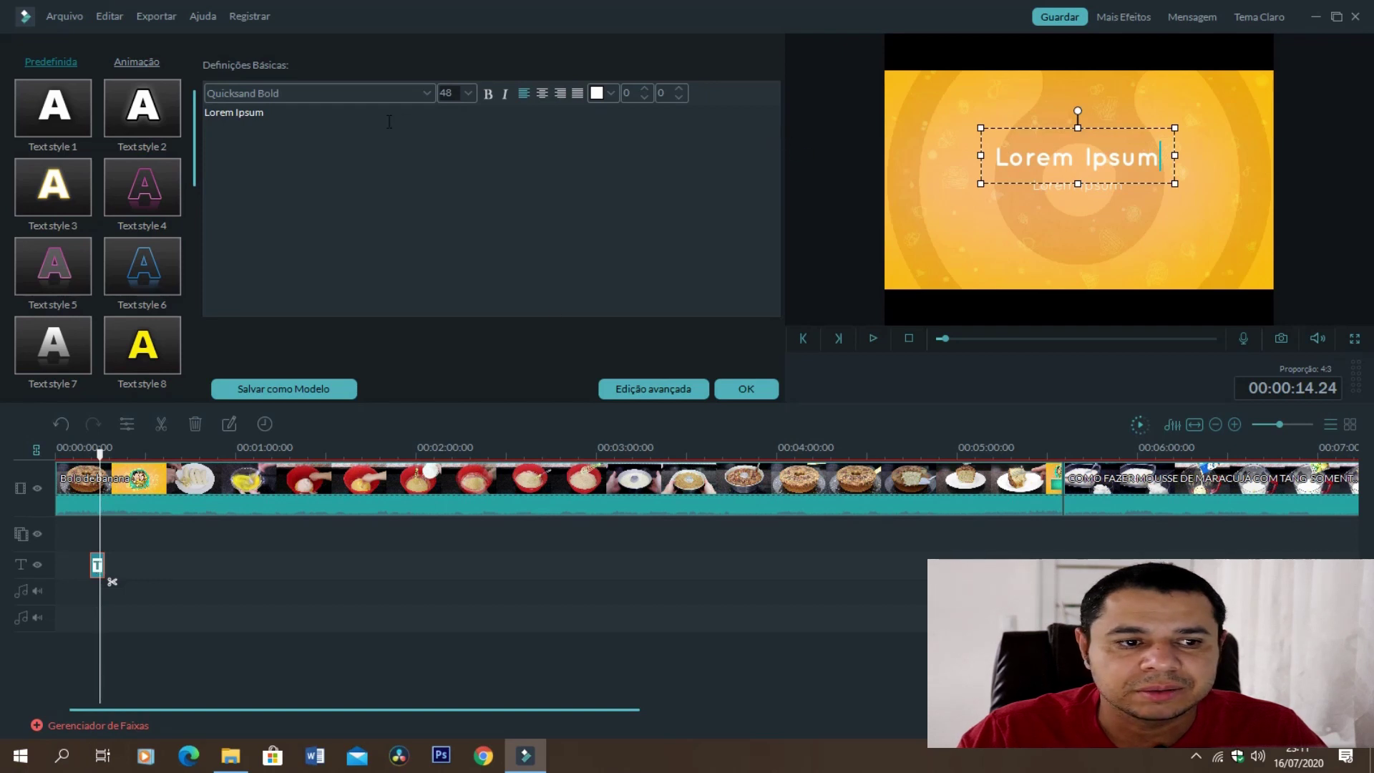
click(306, 118)
key(ctrl+a)
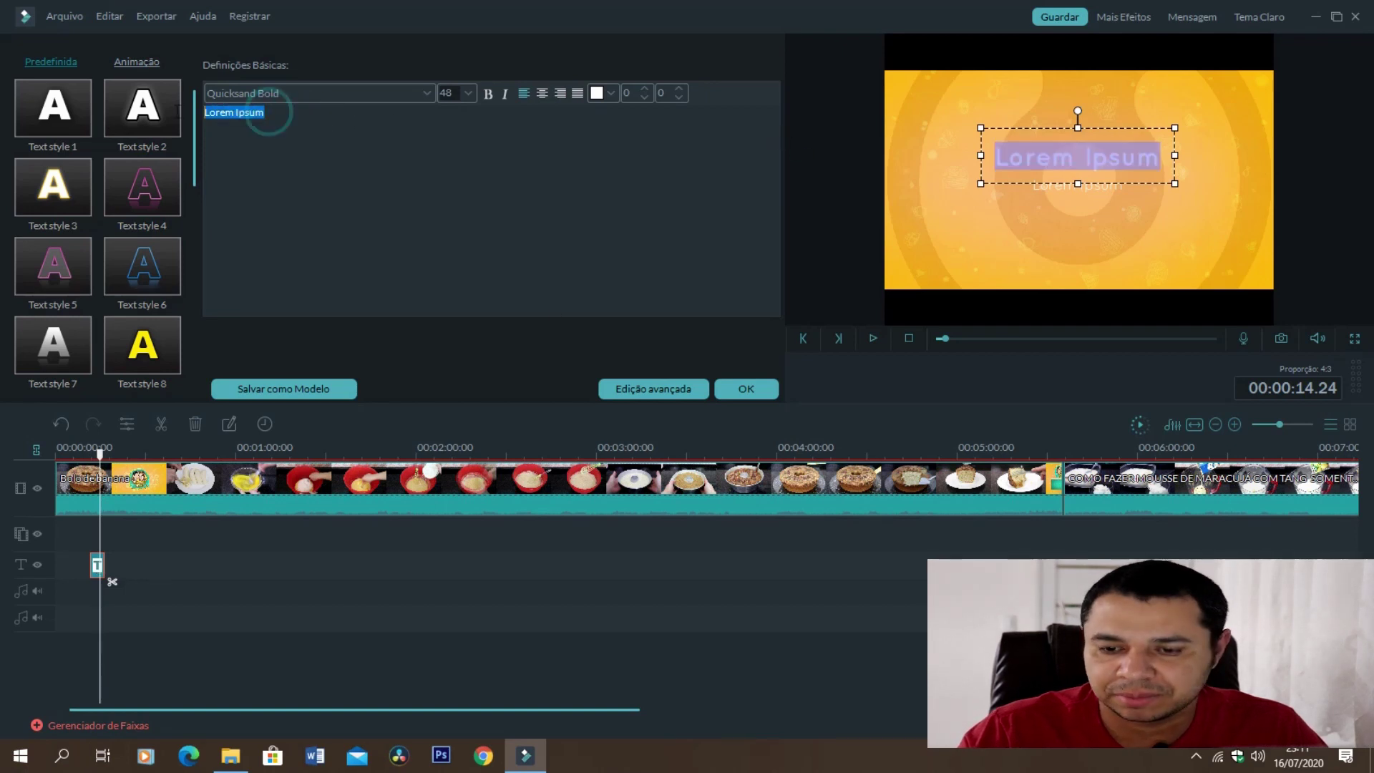
key(BackSpace)
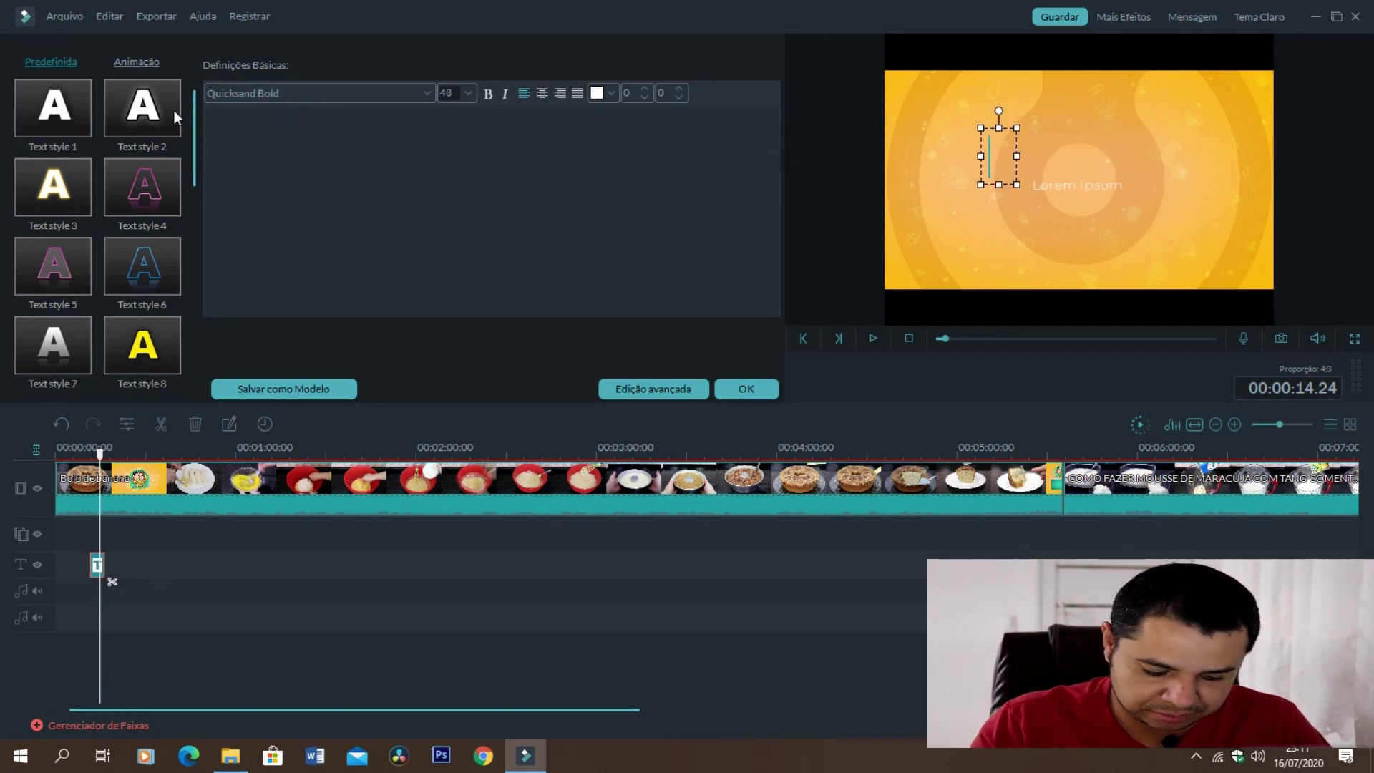
text(Fábio)
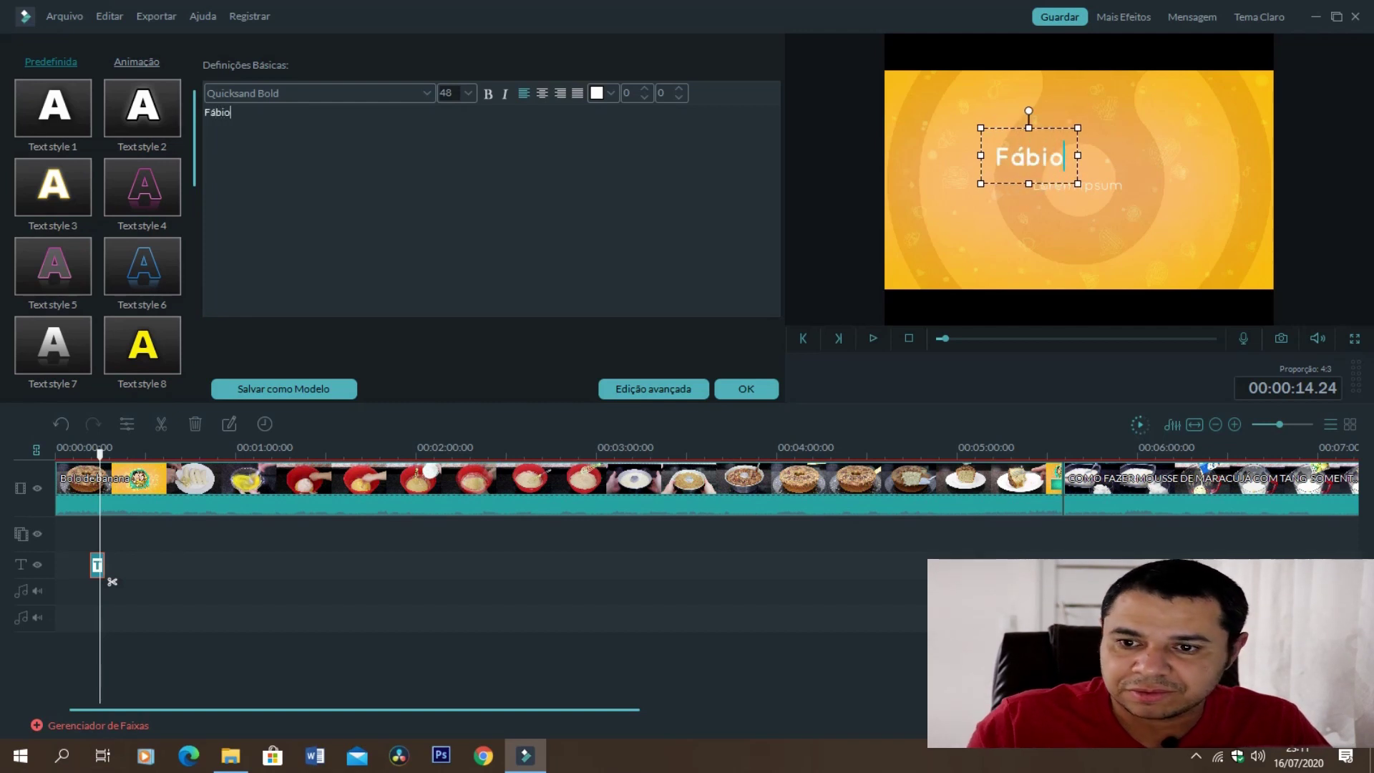
Open advanced text editing for the title and move the name line up and left, over the cake's upper-left edge.
click(650, 389)
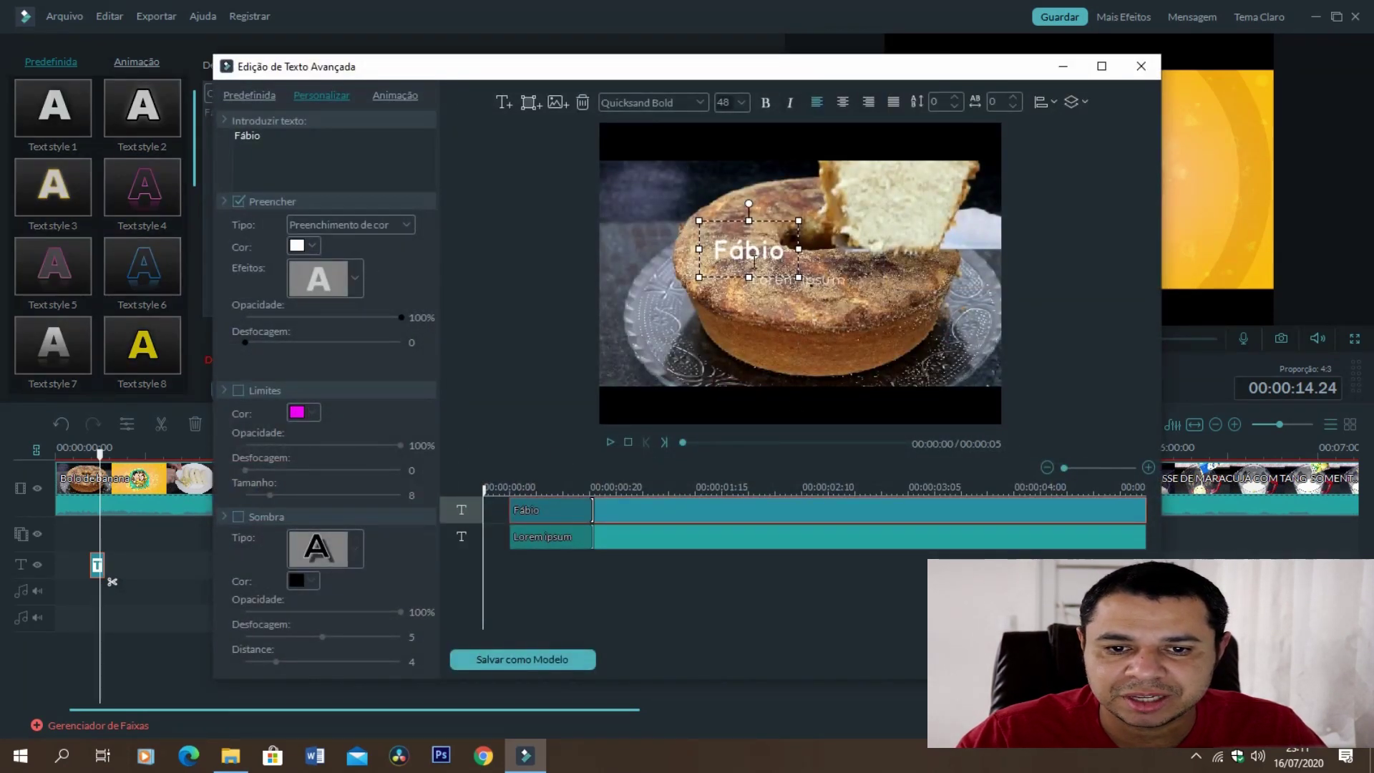
drag(760, 229, 704, 202)
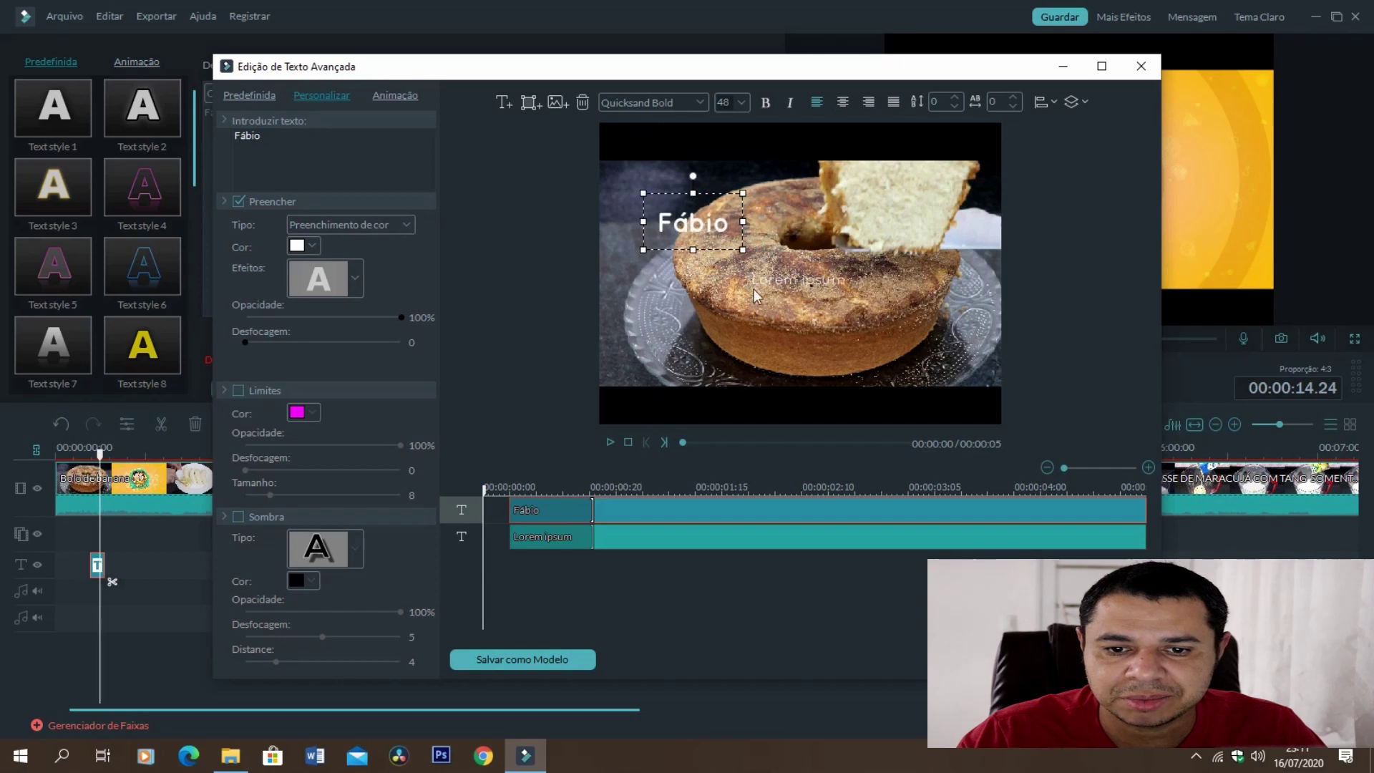
Delete the secondary Lorem ipsum line from the title and accept the advanced text edits.
click(801, 290)
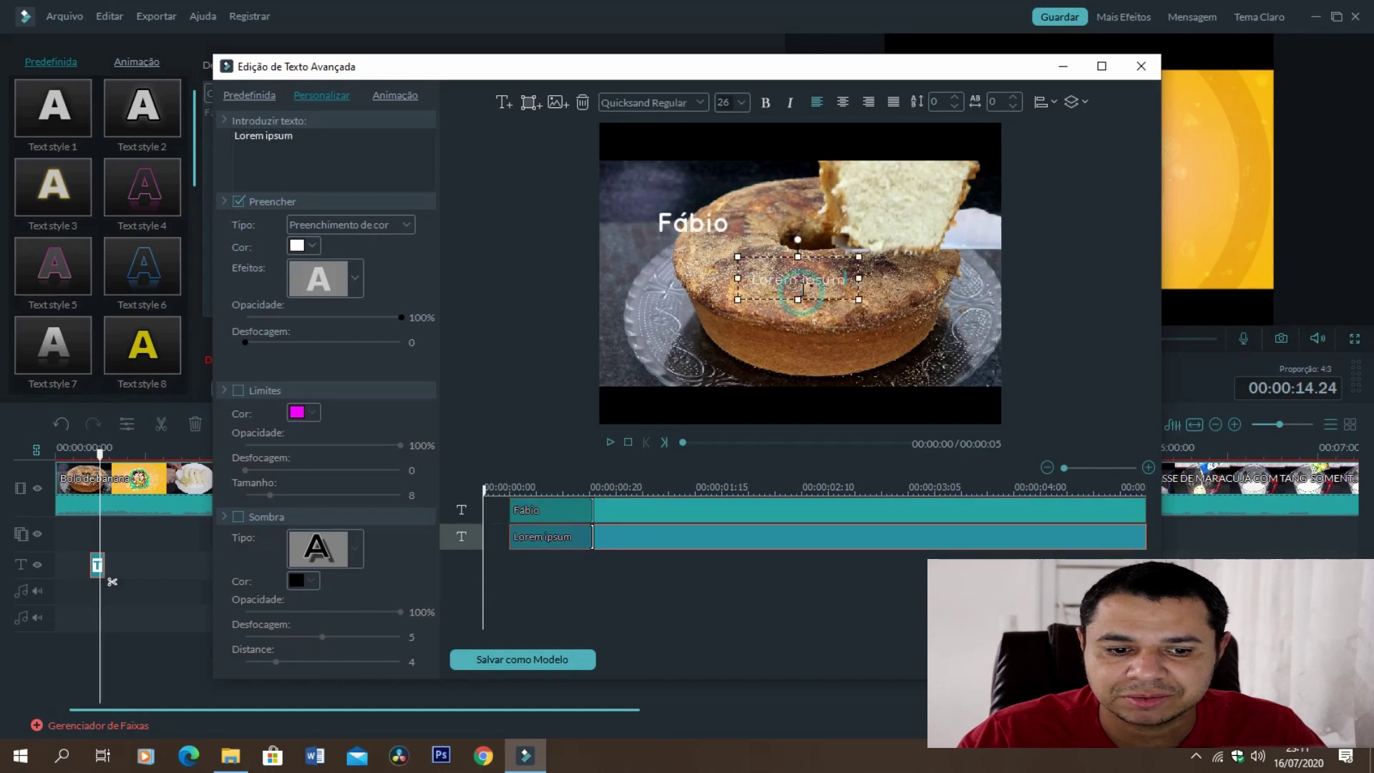
click(630, 511)
click(634, 538)
click(629, 513)
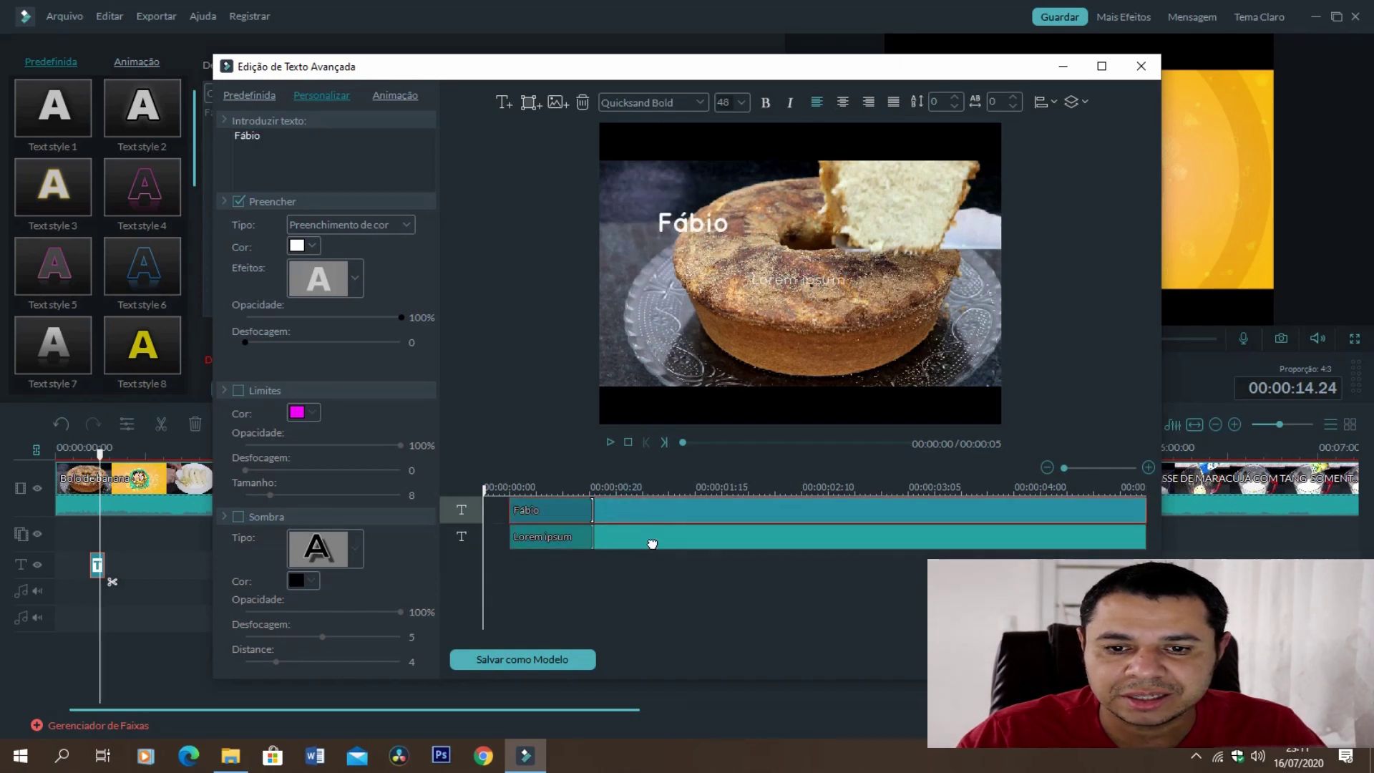
click(650, 543)
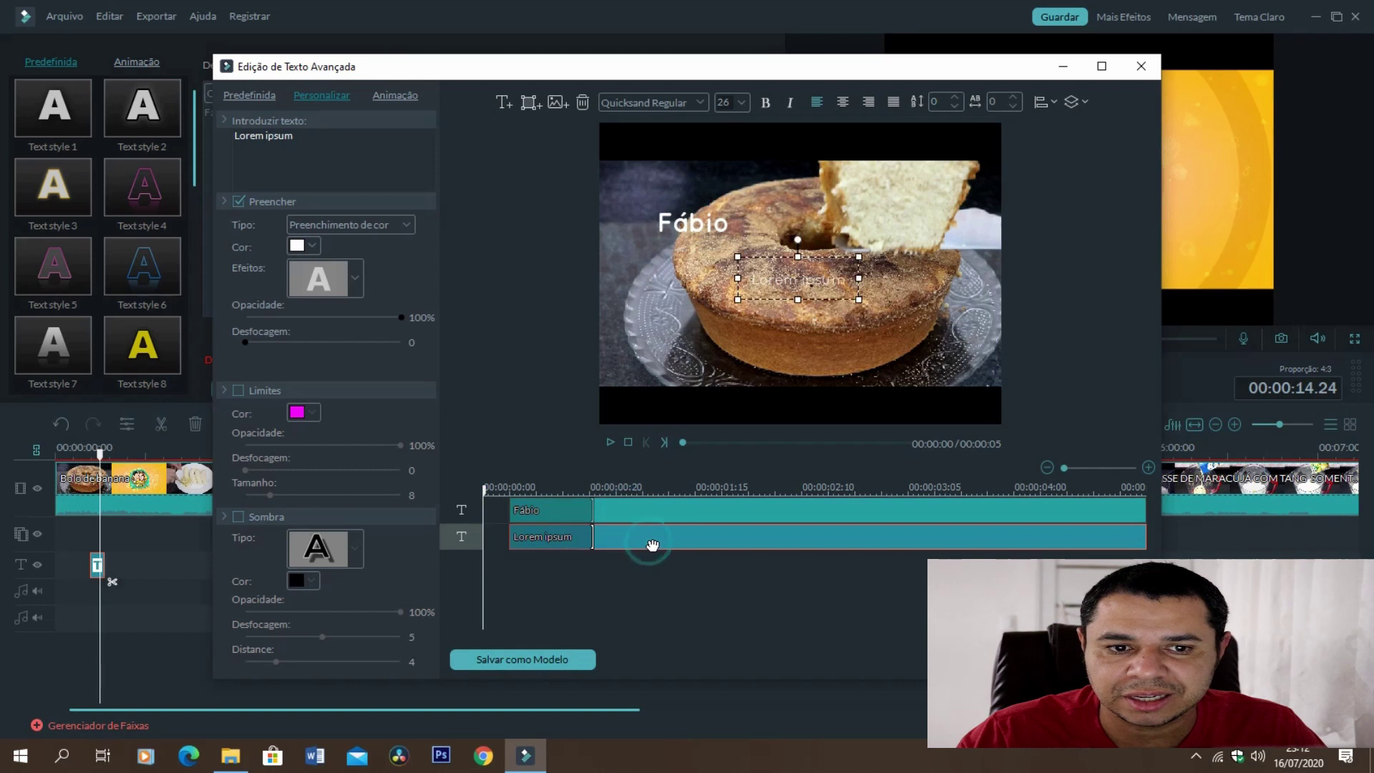
click(582, 105)
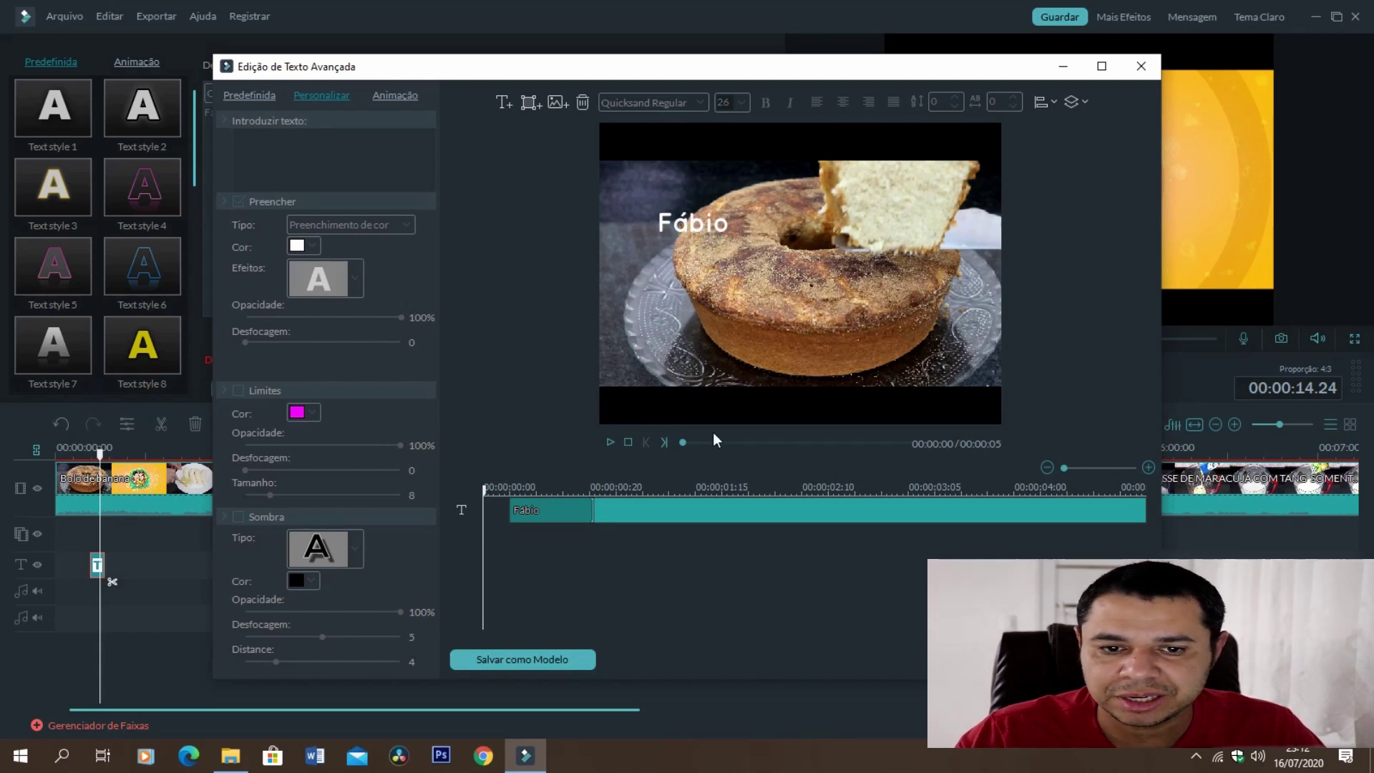
click(1058, 659)
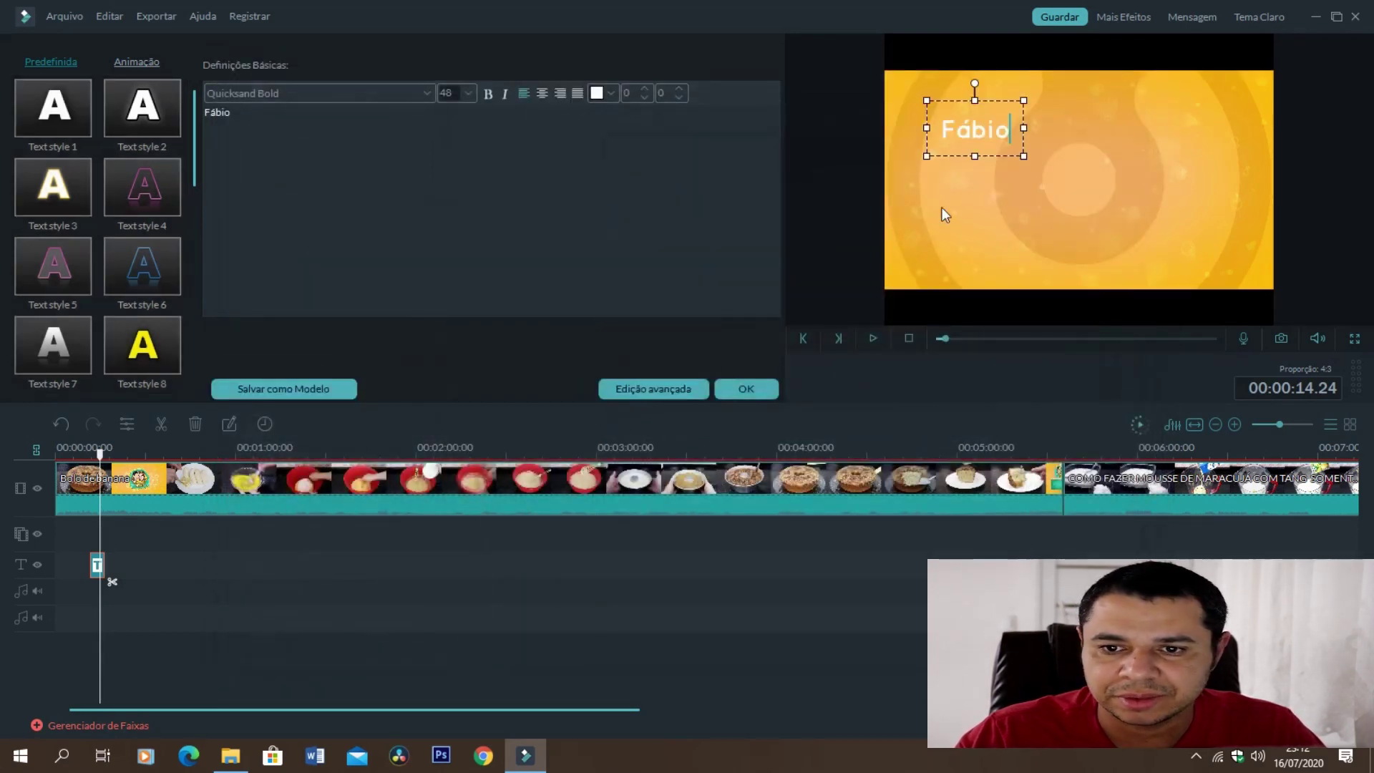
Move the name title to the bottom centre of the video frame and accept the text edit.
drag(987, 97, 1095, 233)
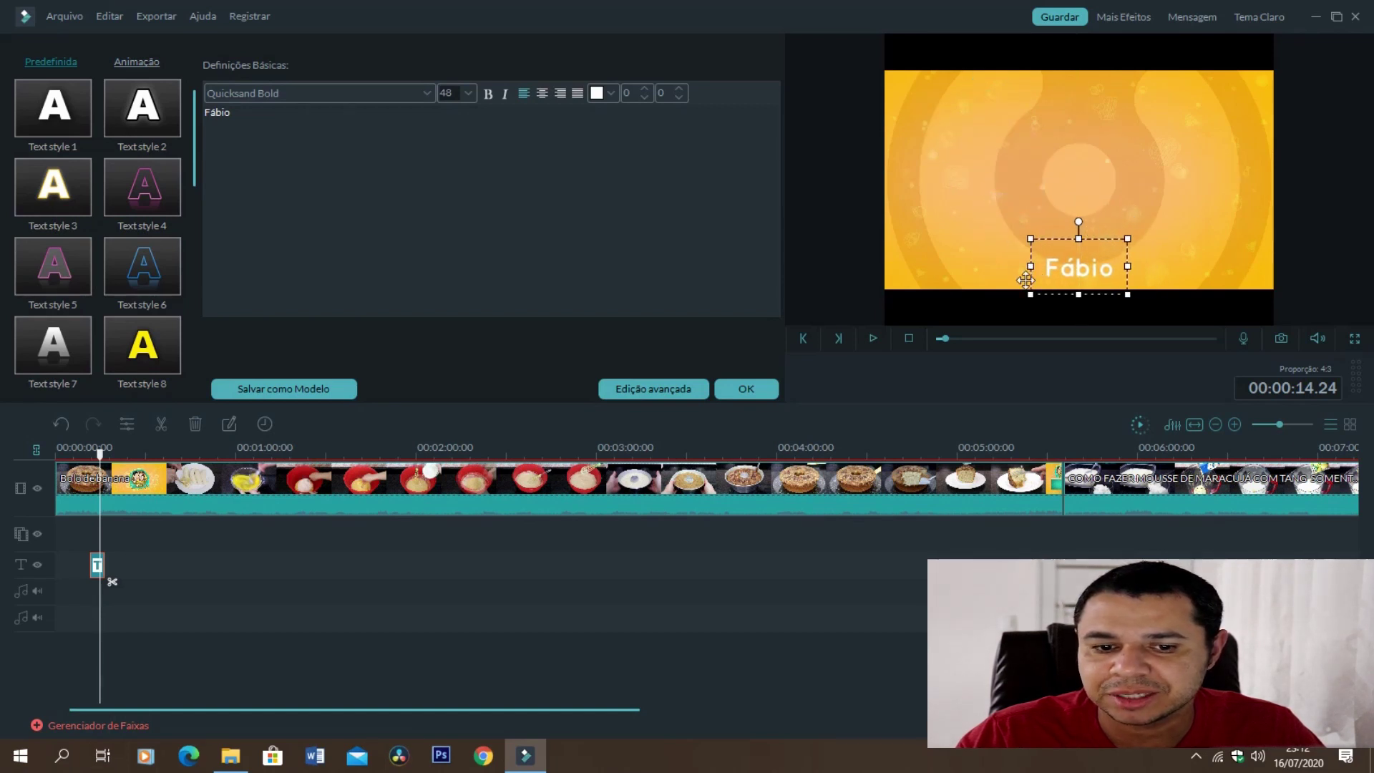
click(760, 390)
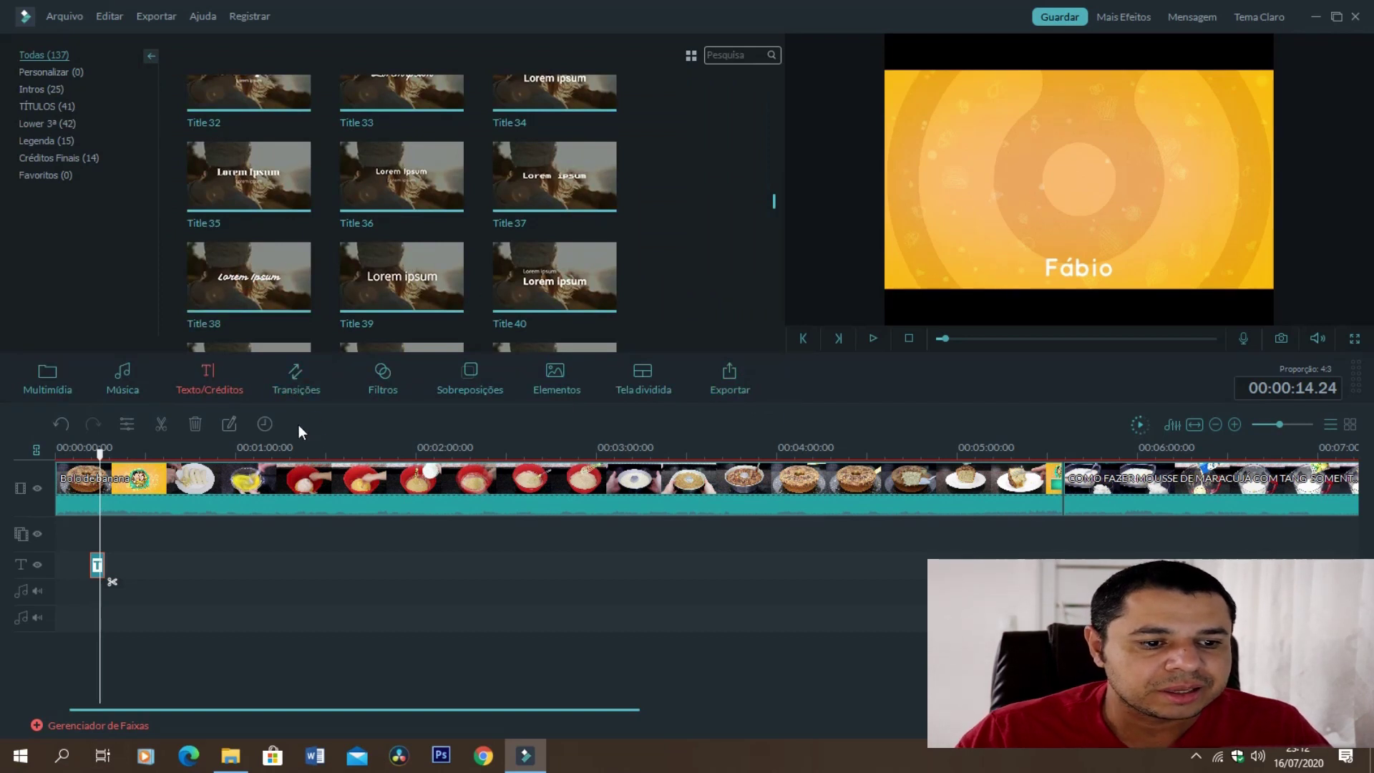
Open the transitions library and play the plain cut between the banana cake and mousse clips from about 00:05:29.
click(296, 386)
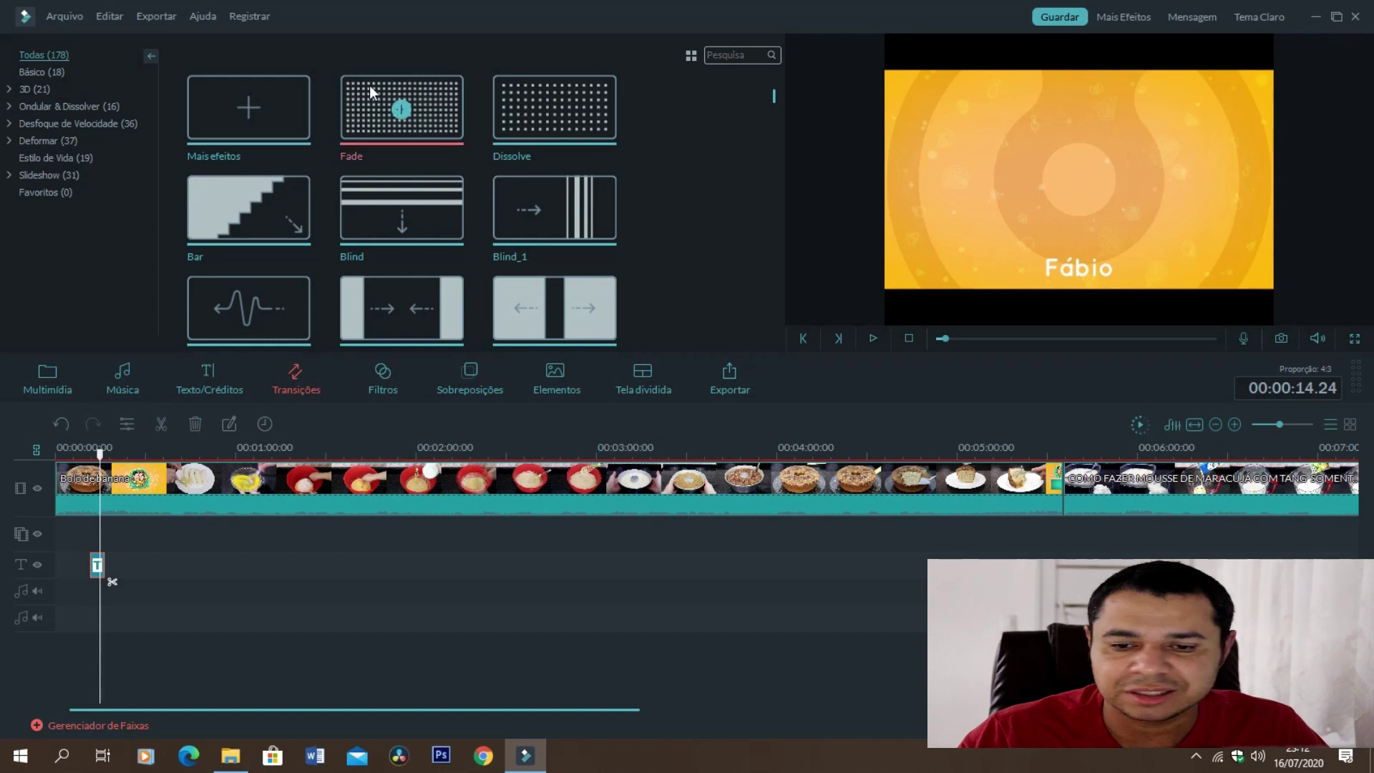
drag(540, 710, 632, 714)
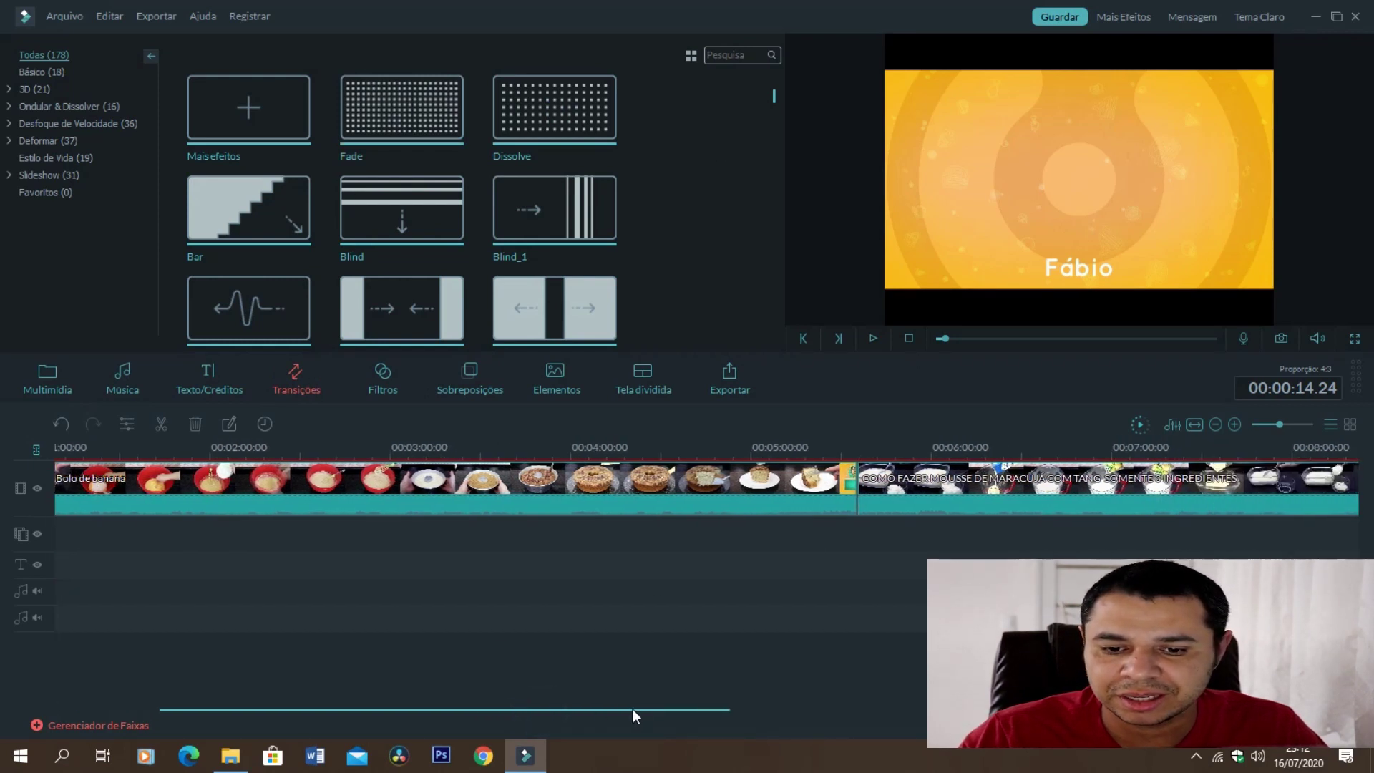
click(830, 450)
drag(830, 452, 475, 506)
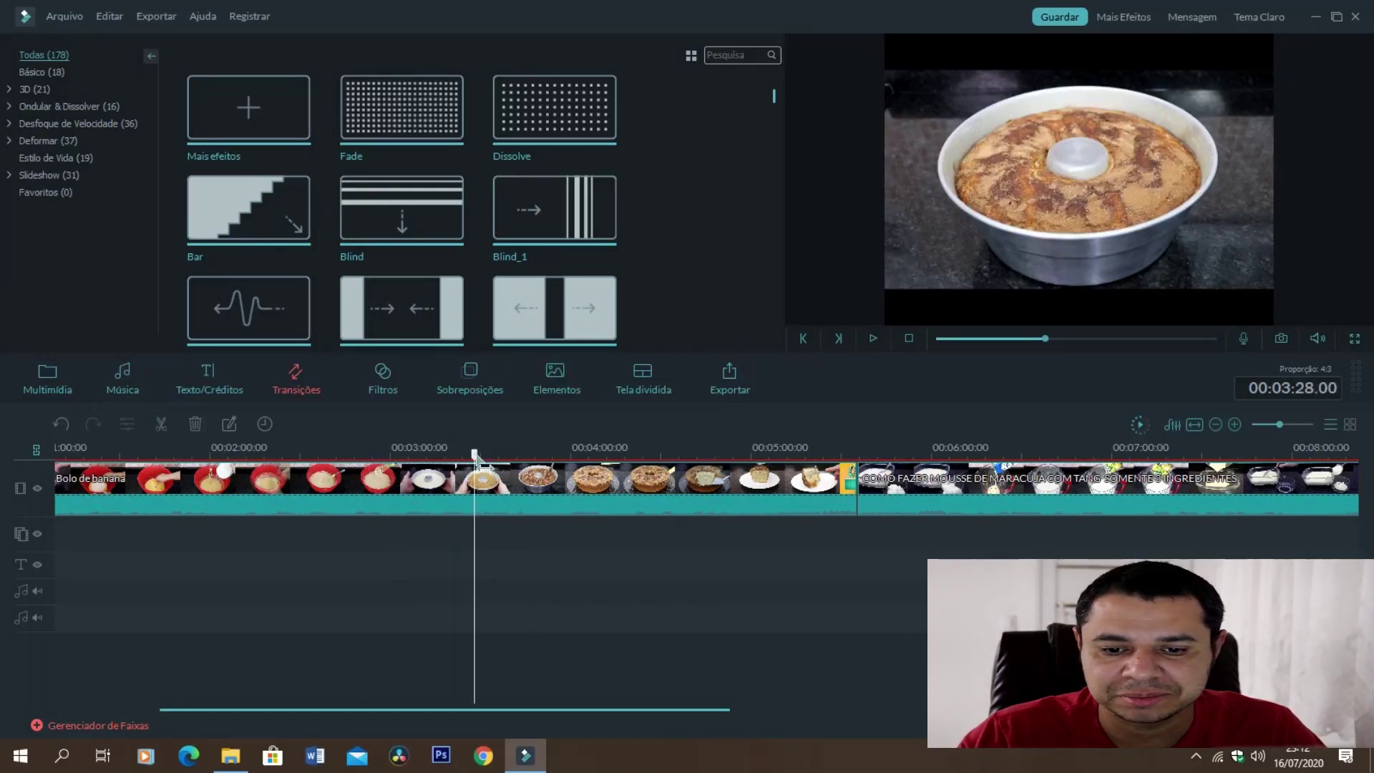
drag(475, 456, 838, 456)
key(space)
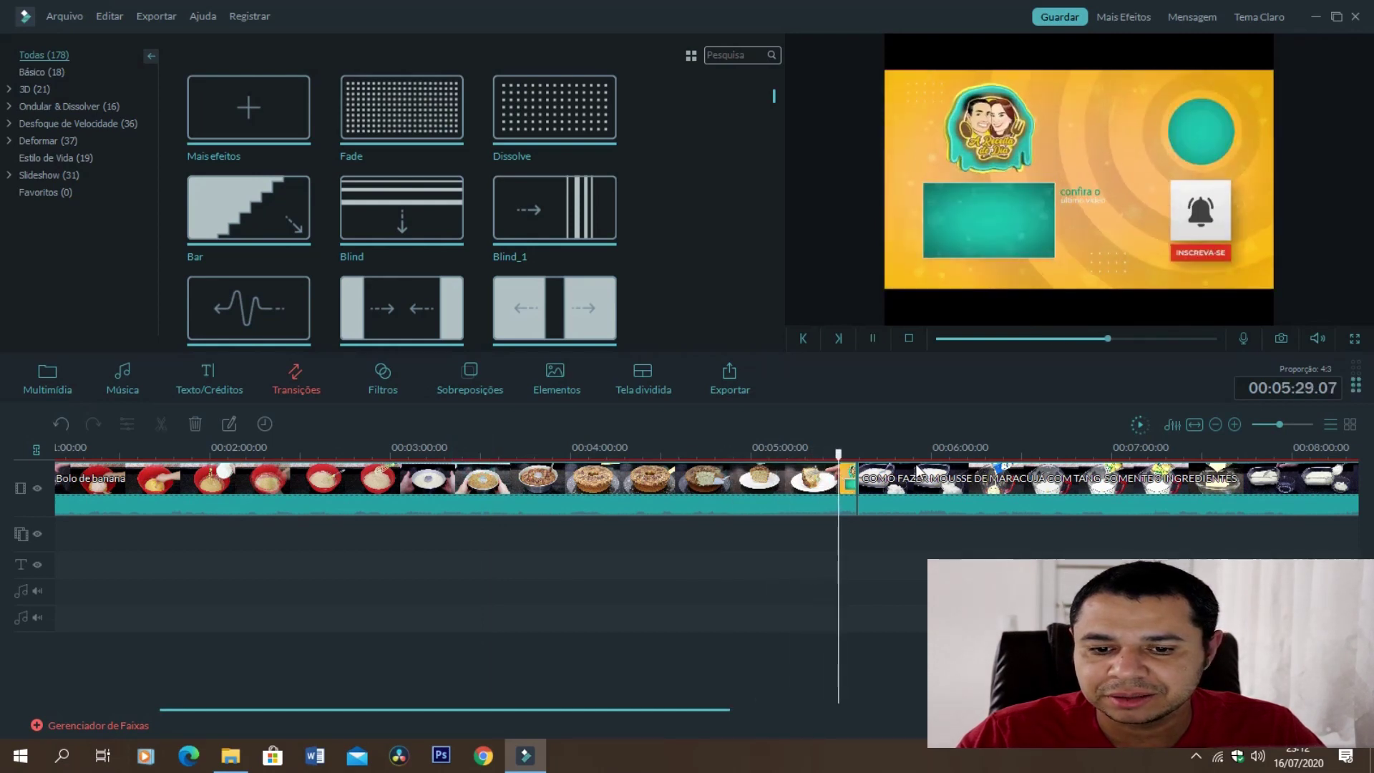
click(851, 455)
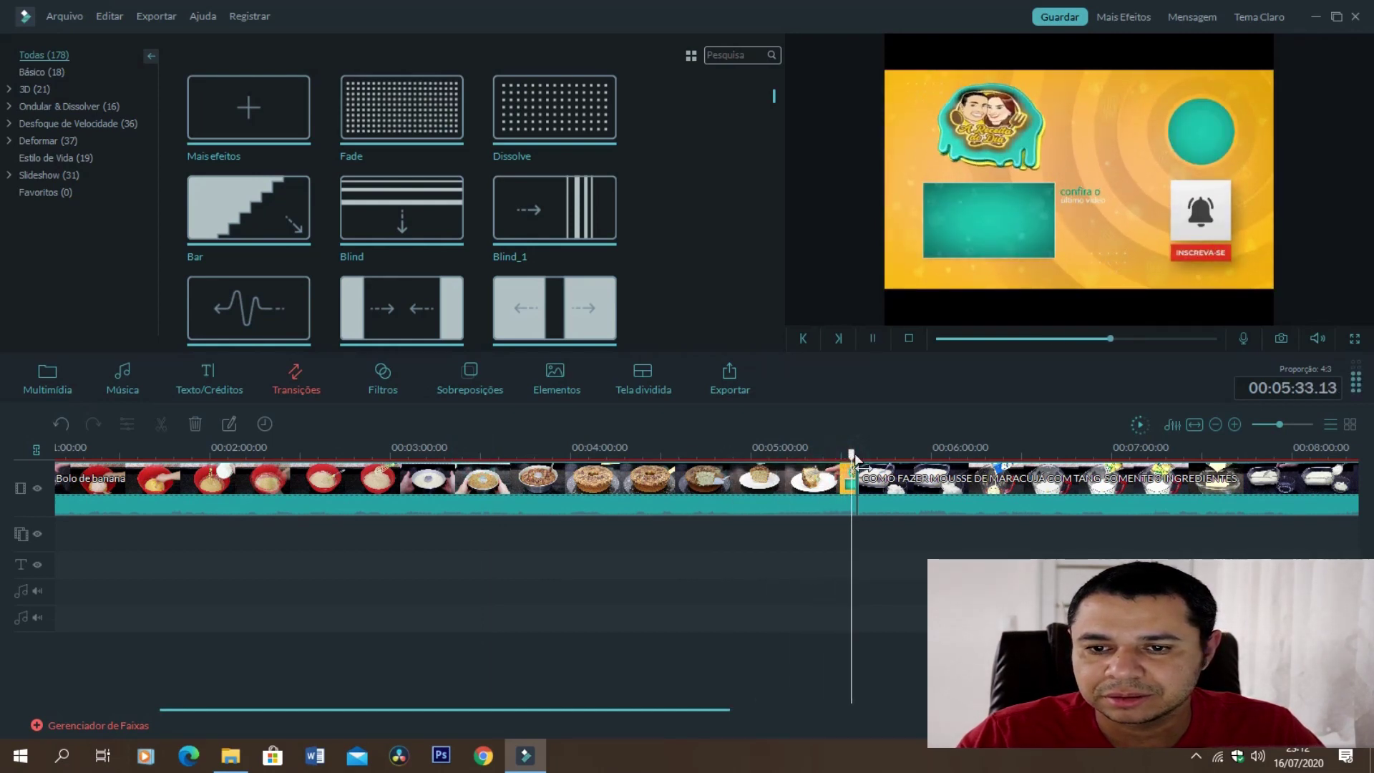
key(space)
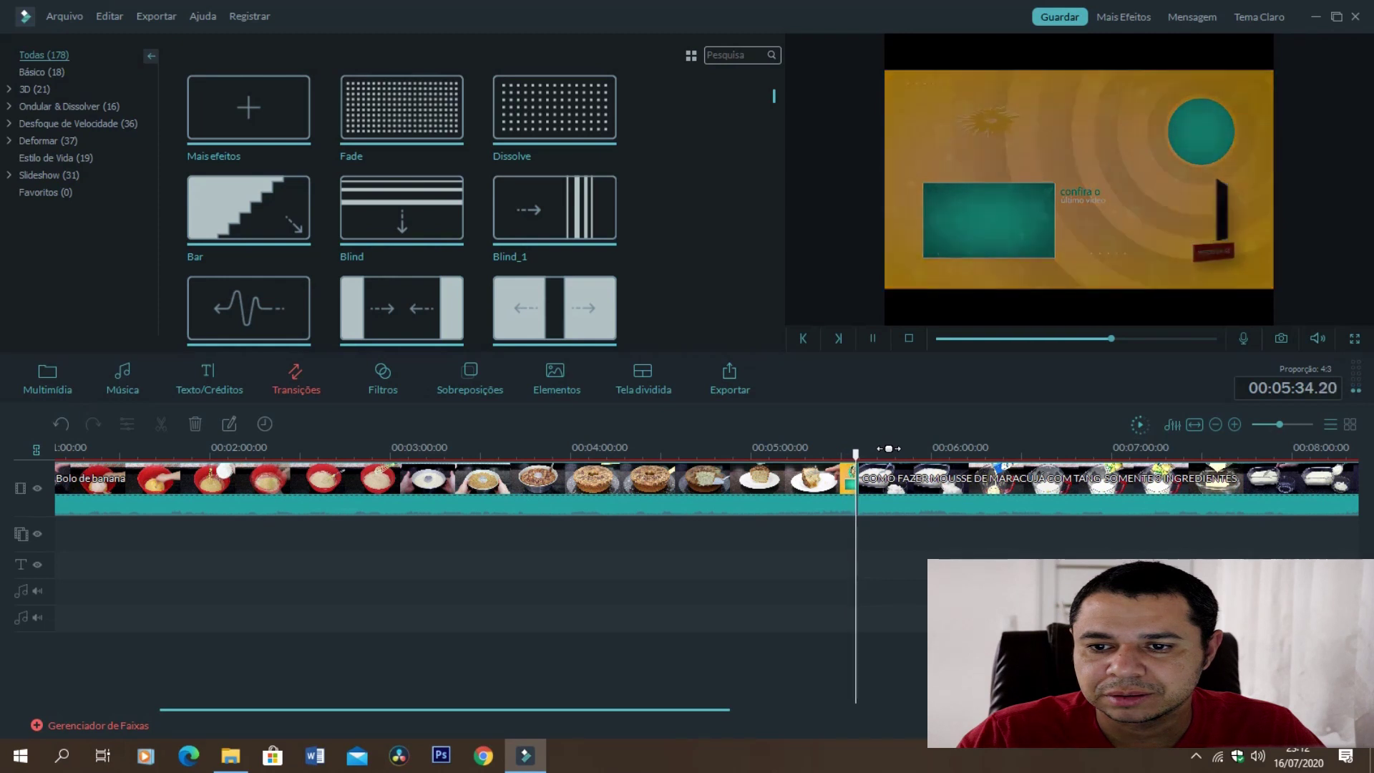
key(space)
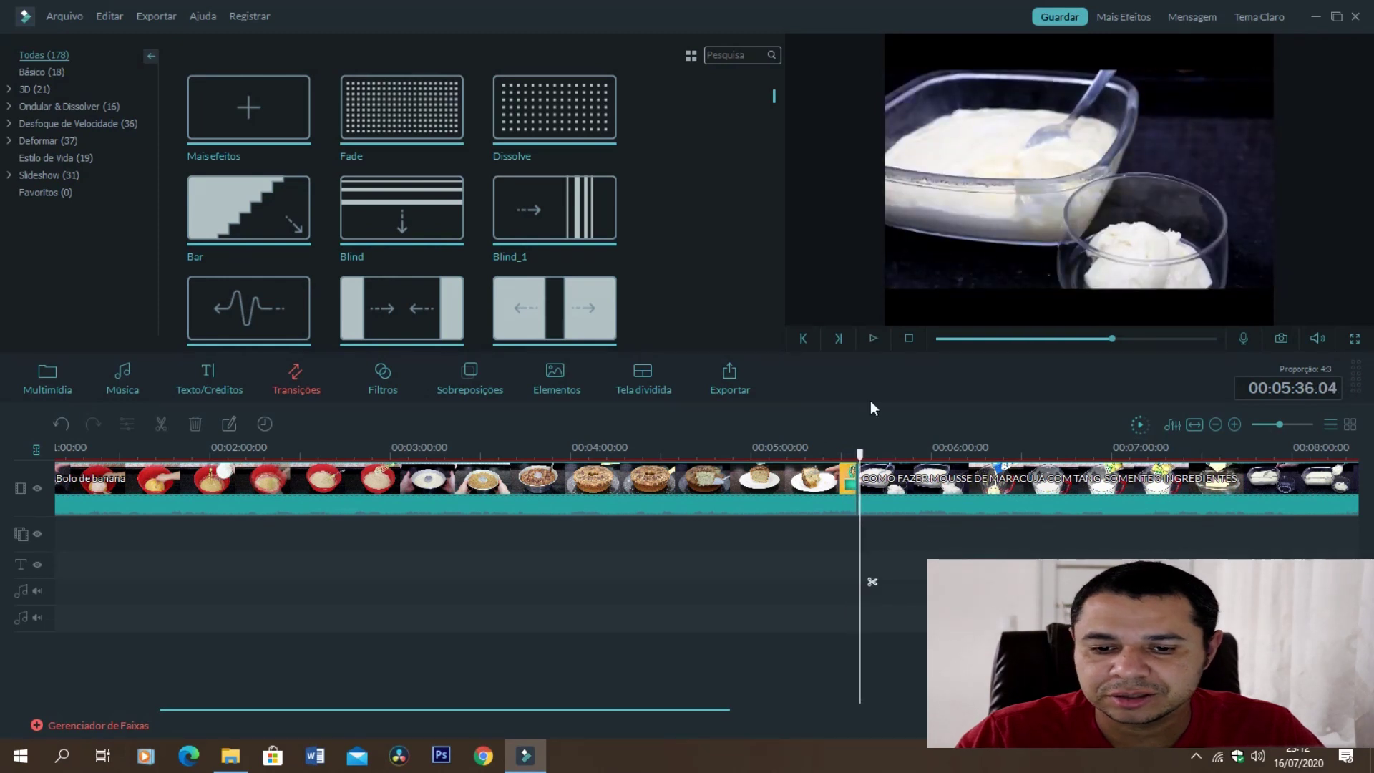
drag(858, 464, 865, 464)
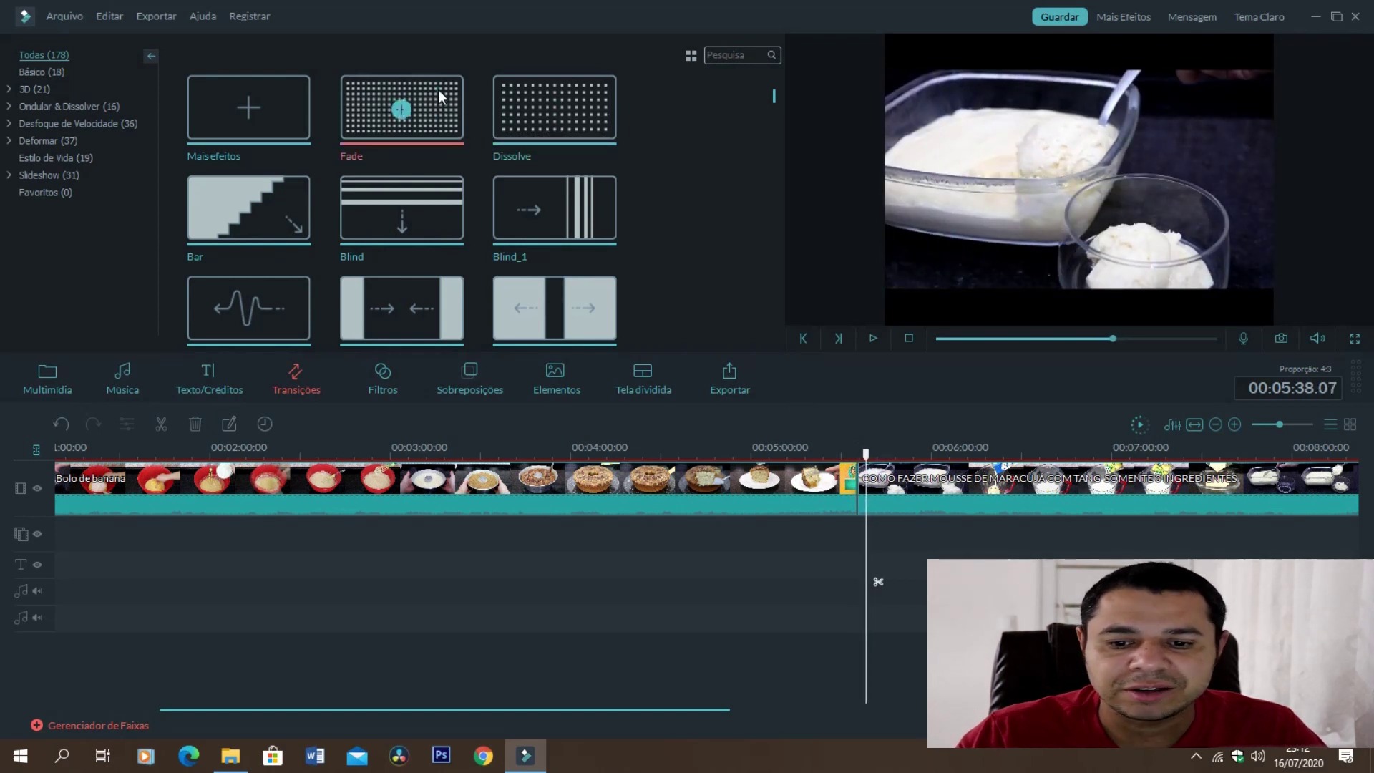
Preview the Fade transition, place it on the cut between the banana cake and mousse clips, and play it on the timeline.
click(438, 88)
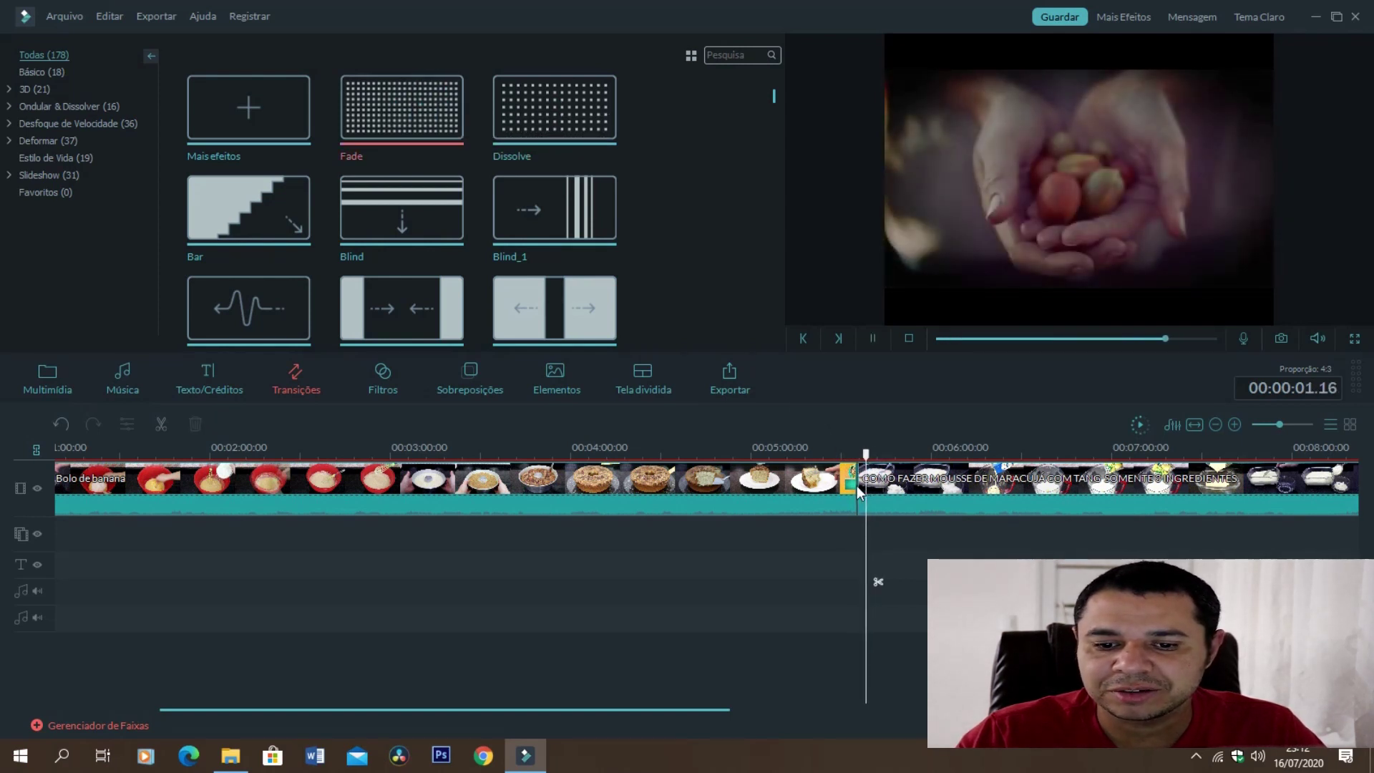
mouse_move(415, 122)
mouse_down()
mouse_move(855, 390)
mouse_move(870, 494)
mouse_move(857, 487)
mouse_up()
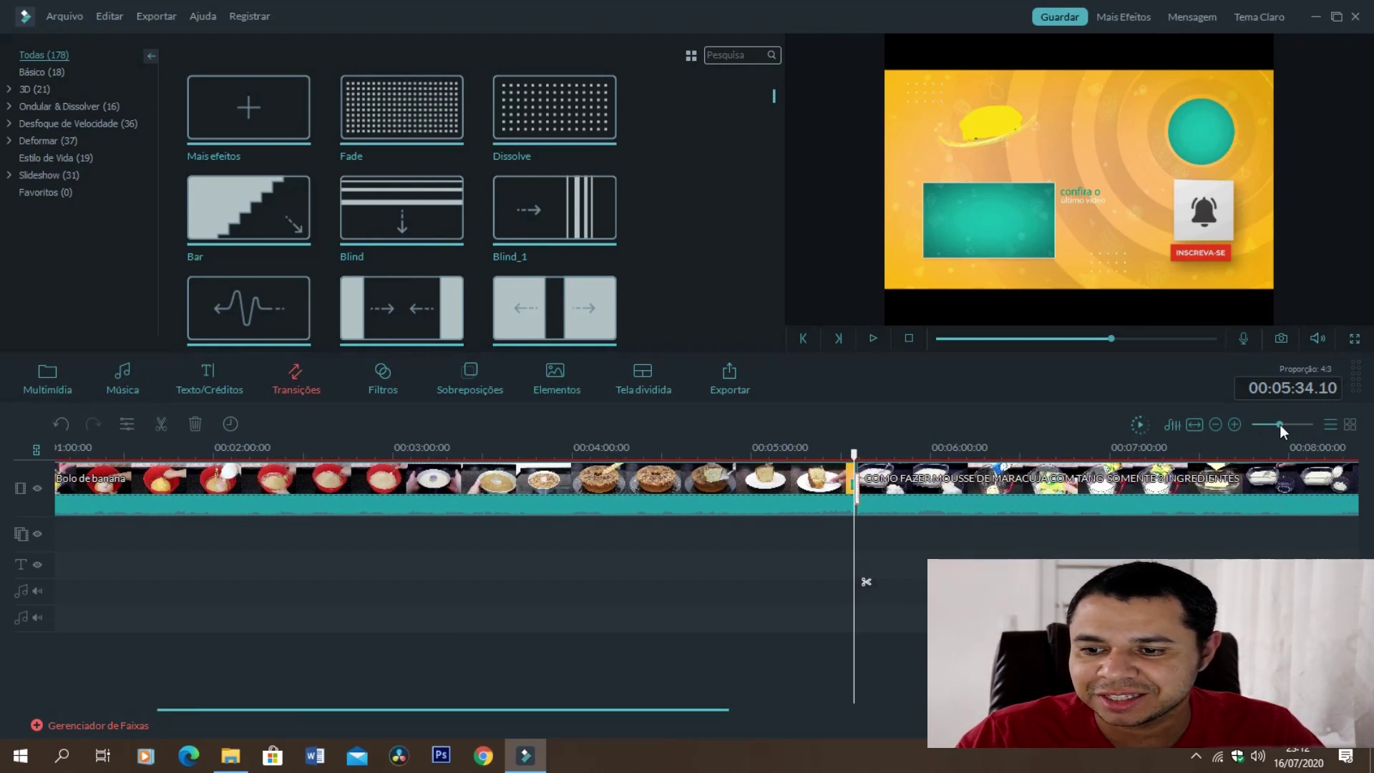
drag(1279, 424, 1295, 420)
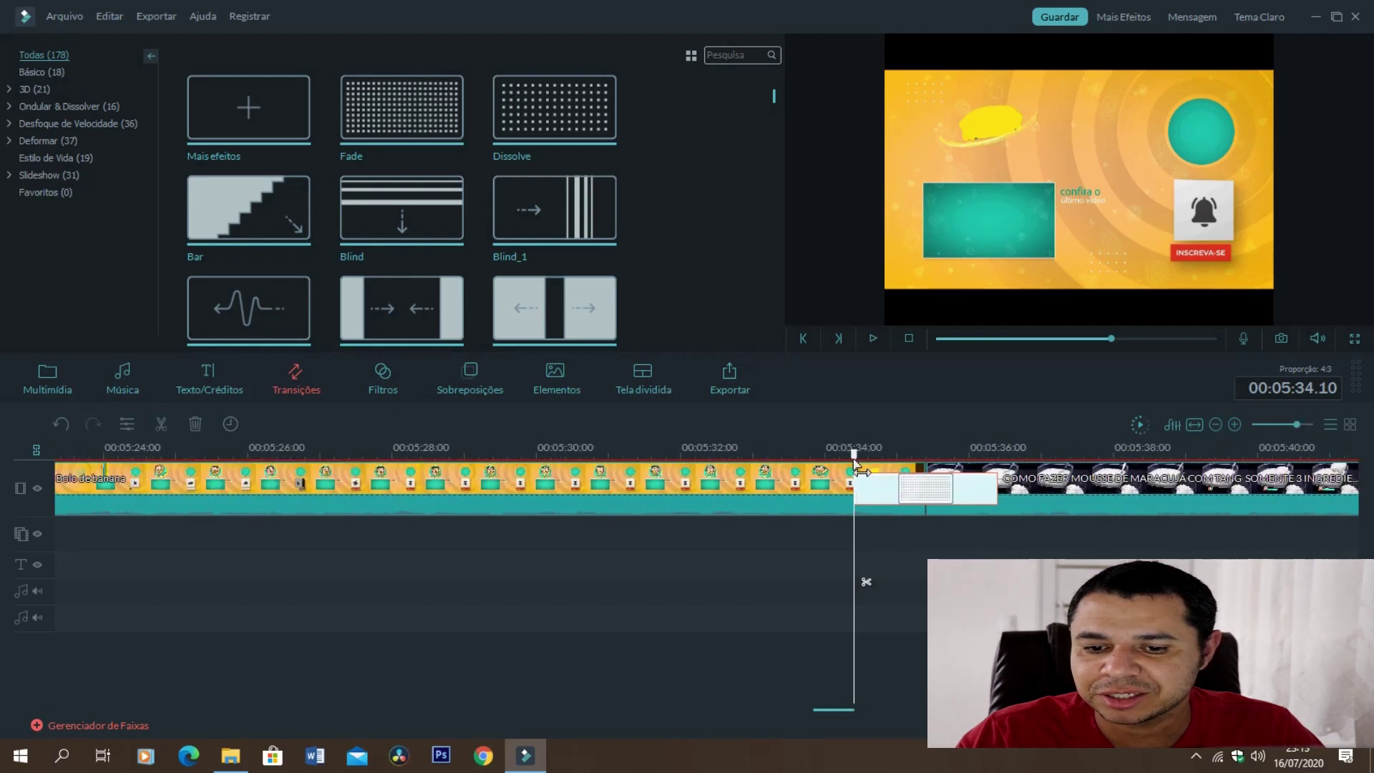
drag(856, 464, 825, 449)
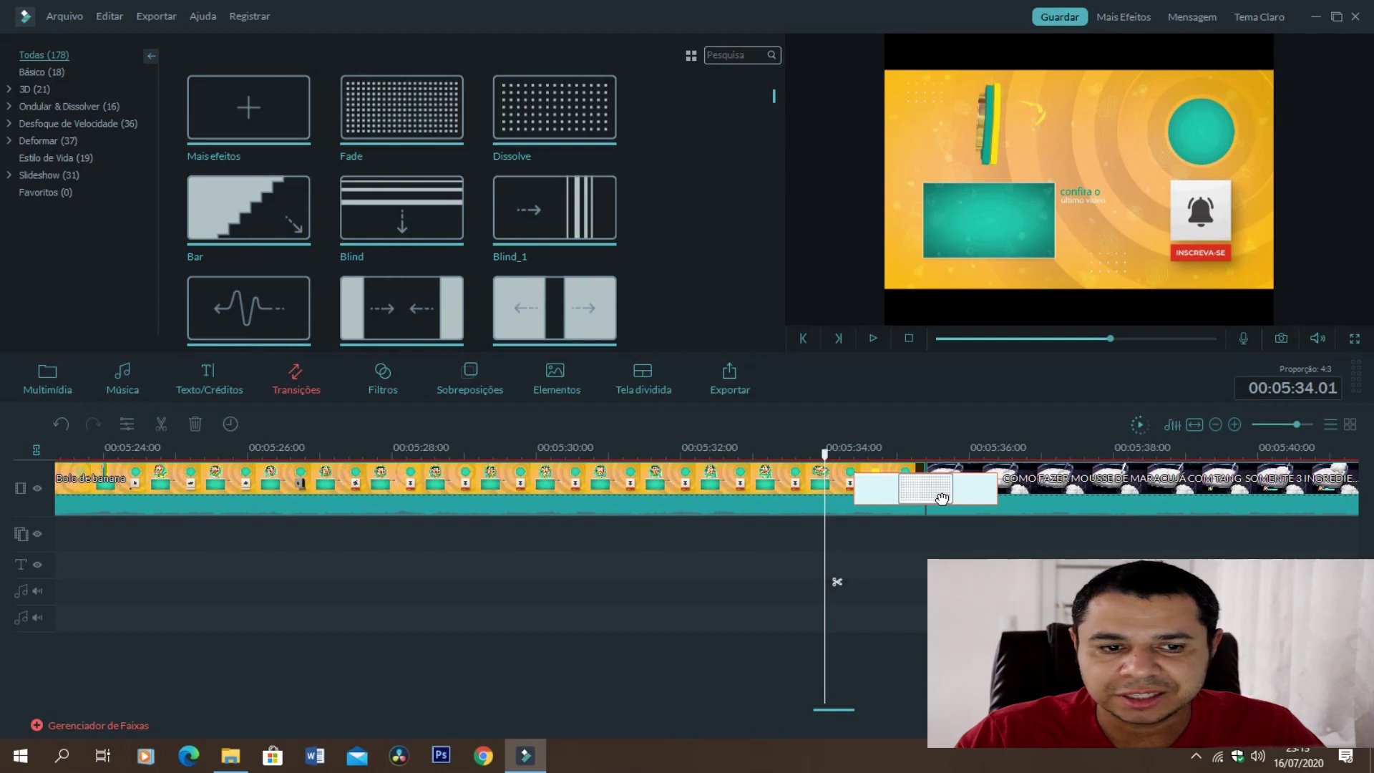
key(space)
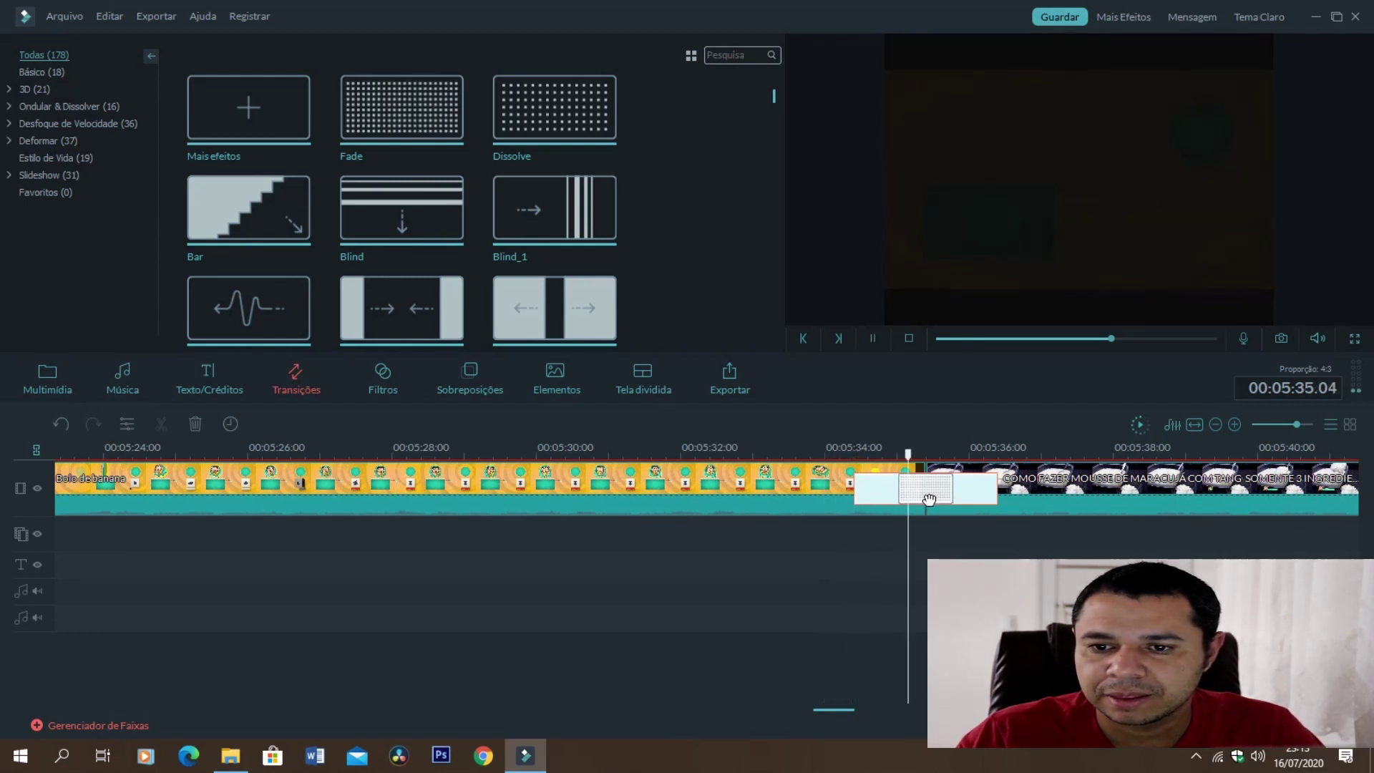
key(space)
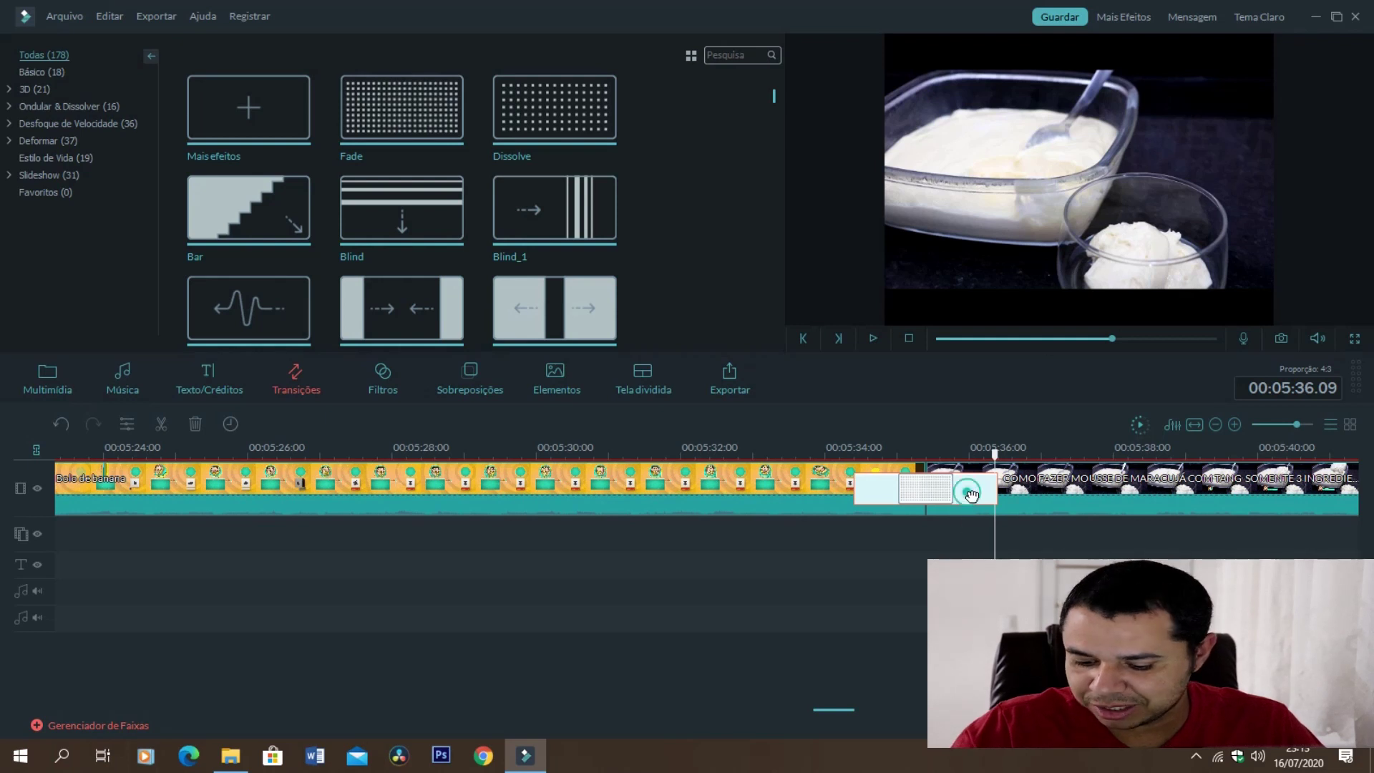
Replace the Fade transition between the two clips with Dissolve and play across the cut.
key(Delete)
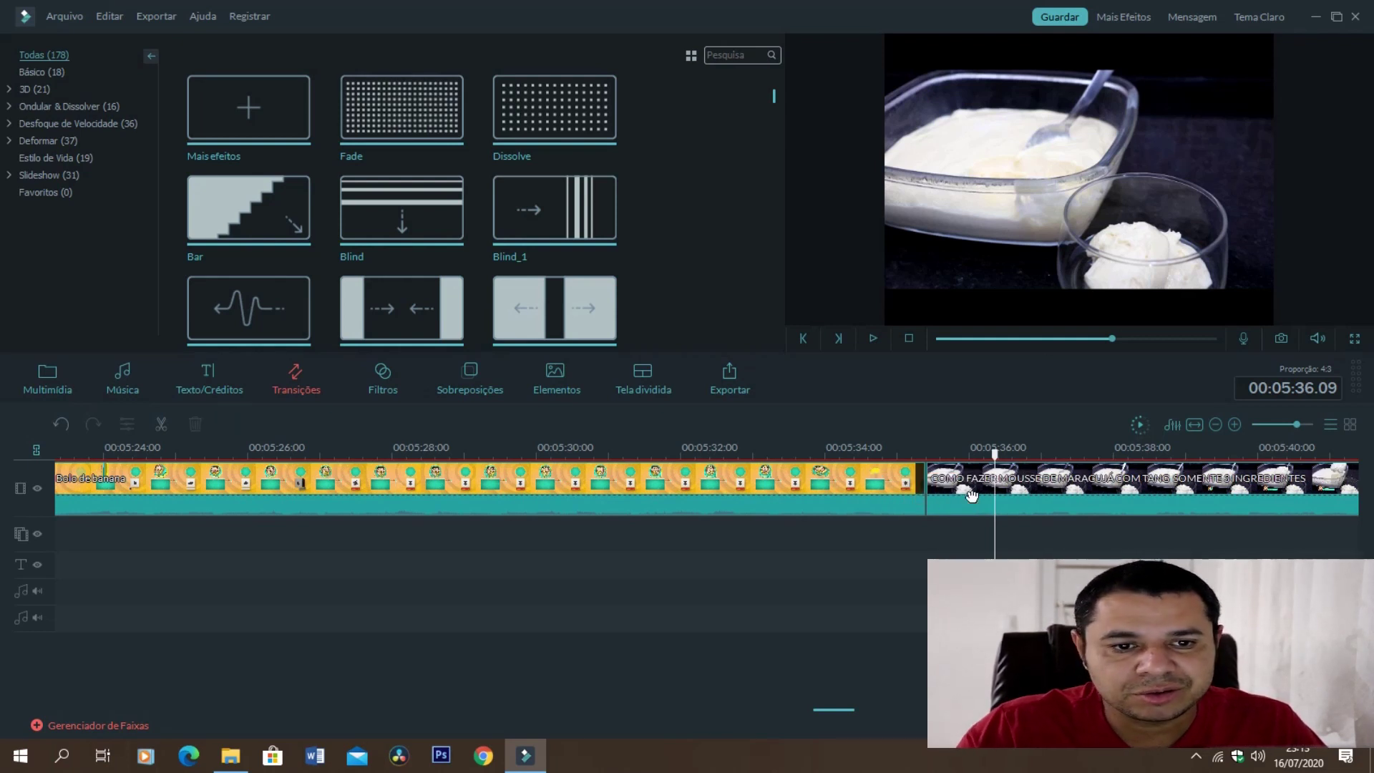
drag(572, 98, 829, 464)
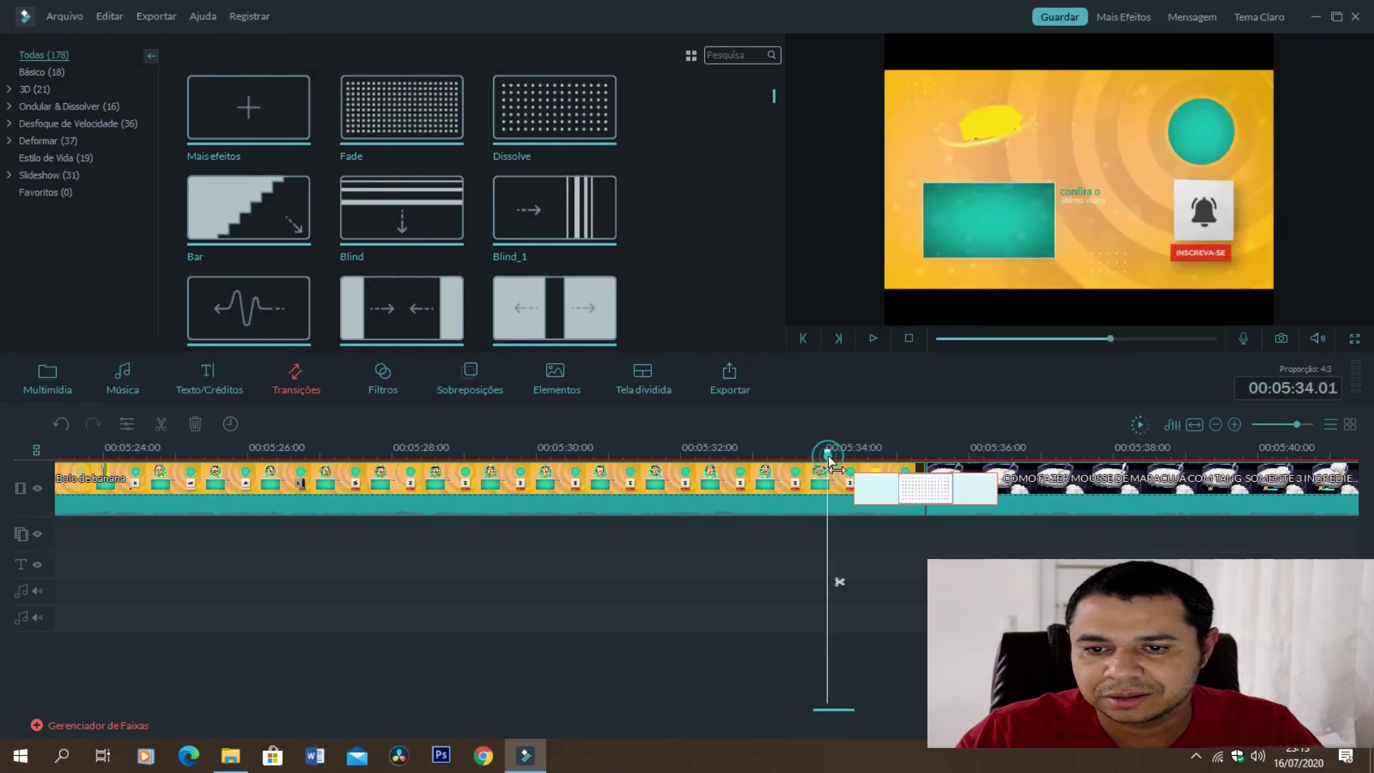
key(space)
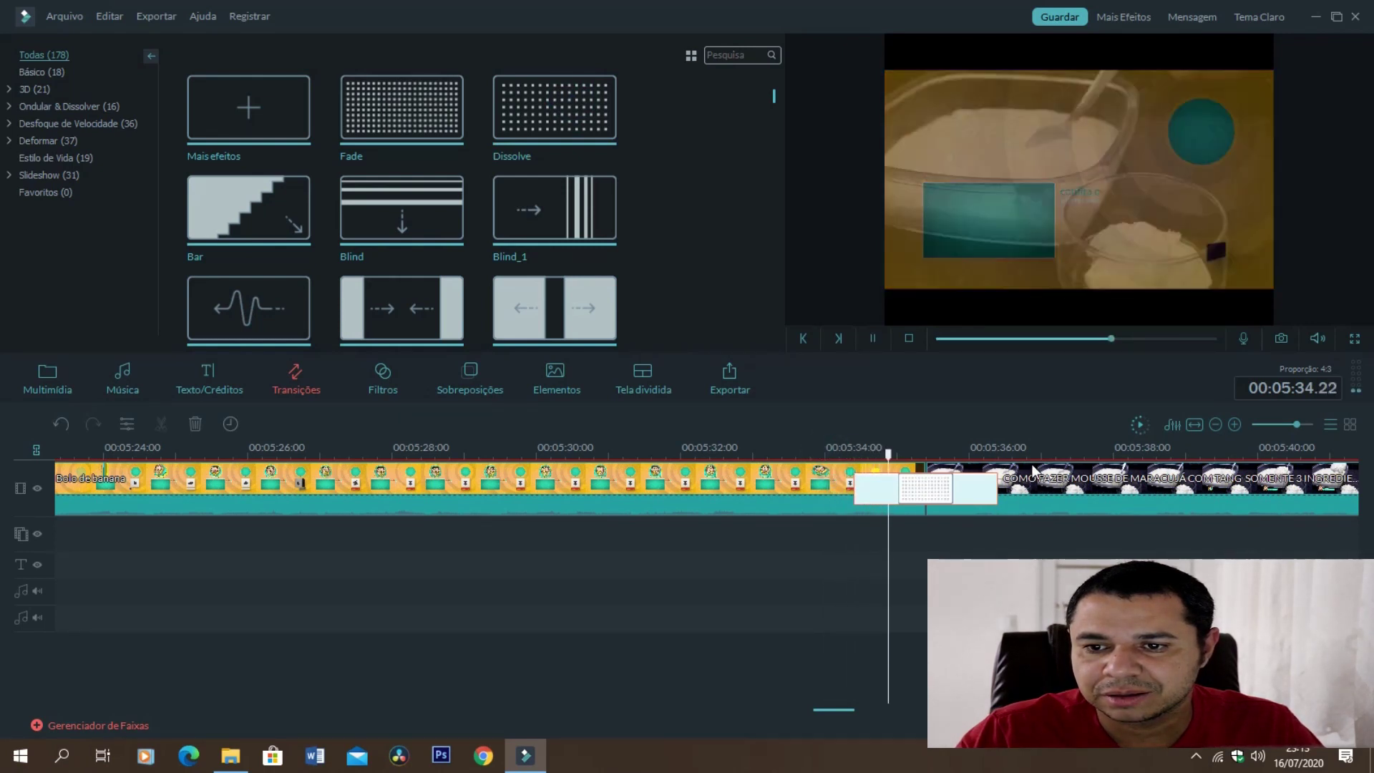
key(space)
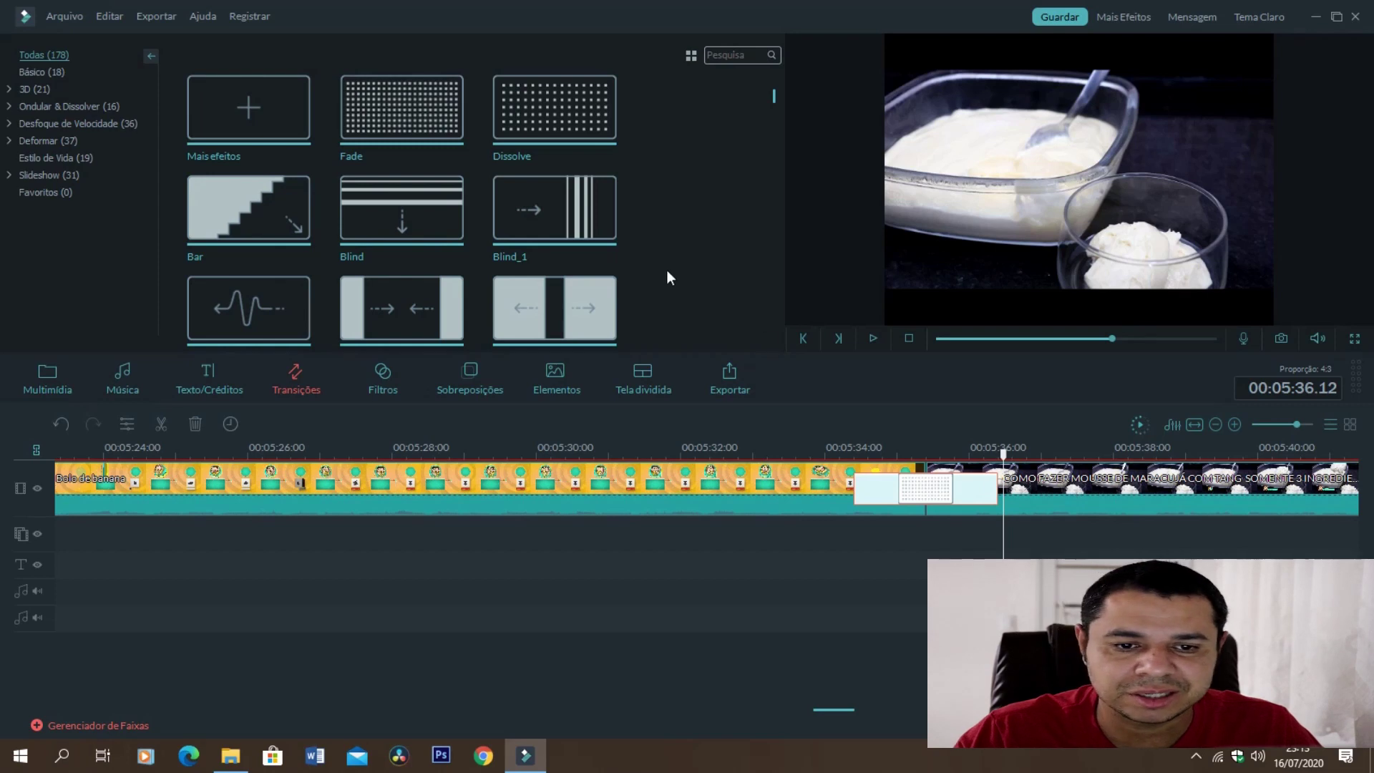
Browse further transitions in the library and replace the Dissolve between the two clips with Swirl.
scroll(664, 279, down, 10)
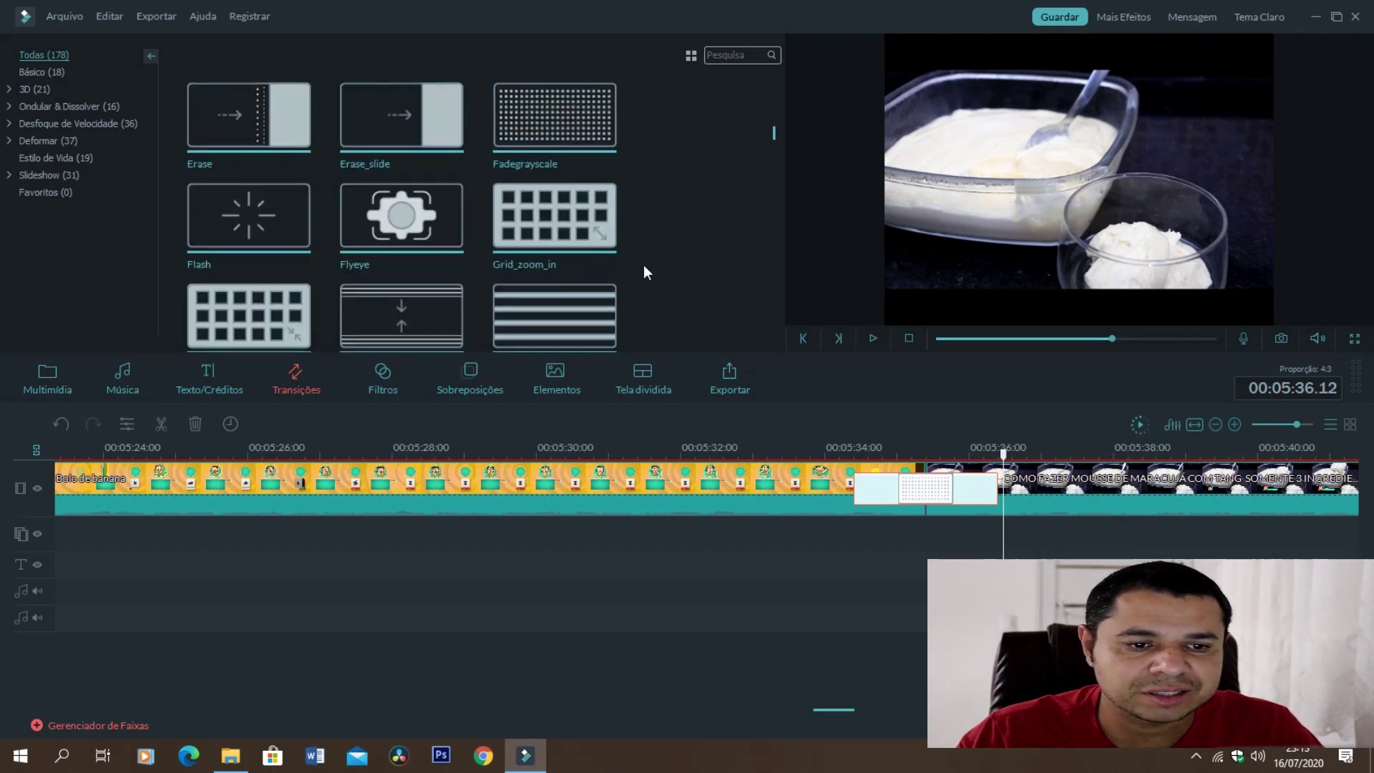
scroll(643, 265, down, 10)
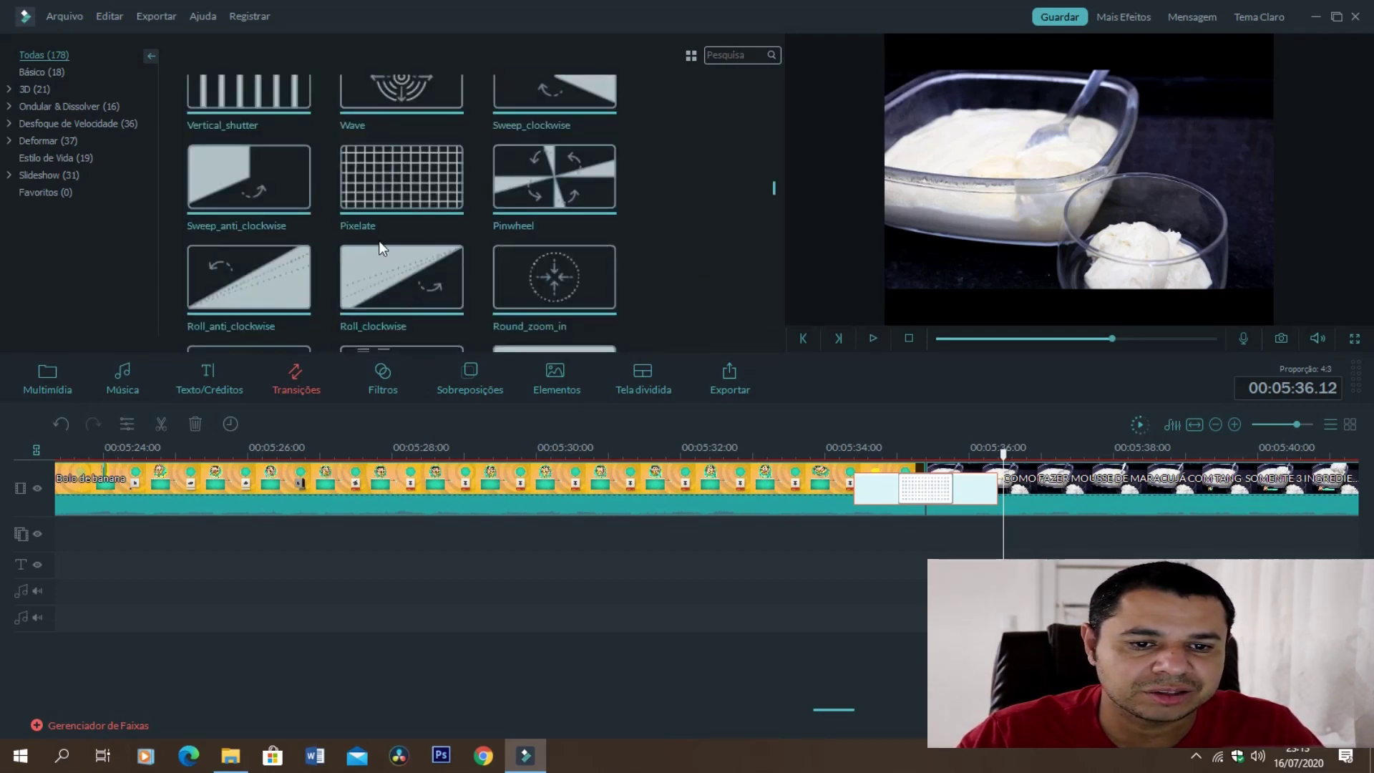
scroll(343, 225, down, 10)
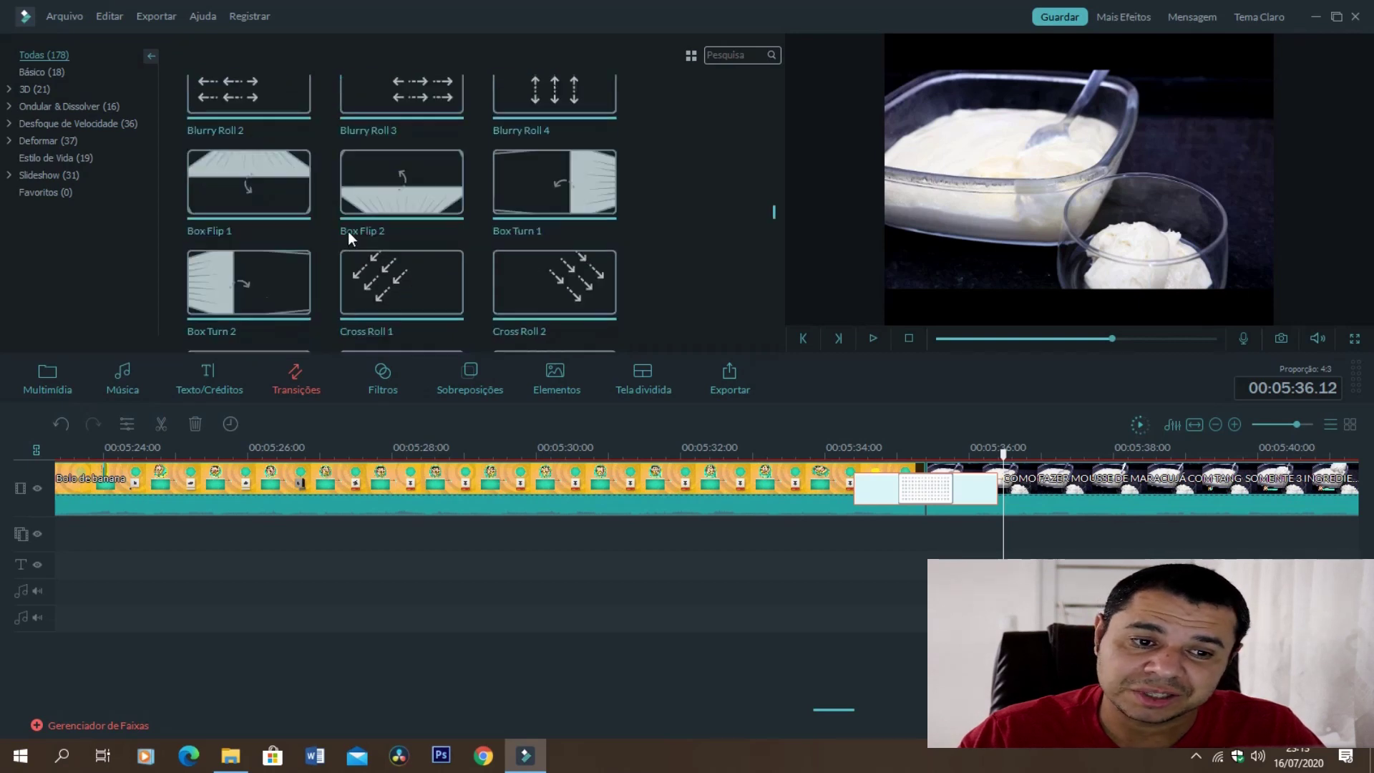
scroll(349, 224, up, 10)
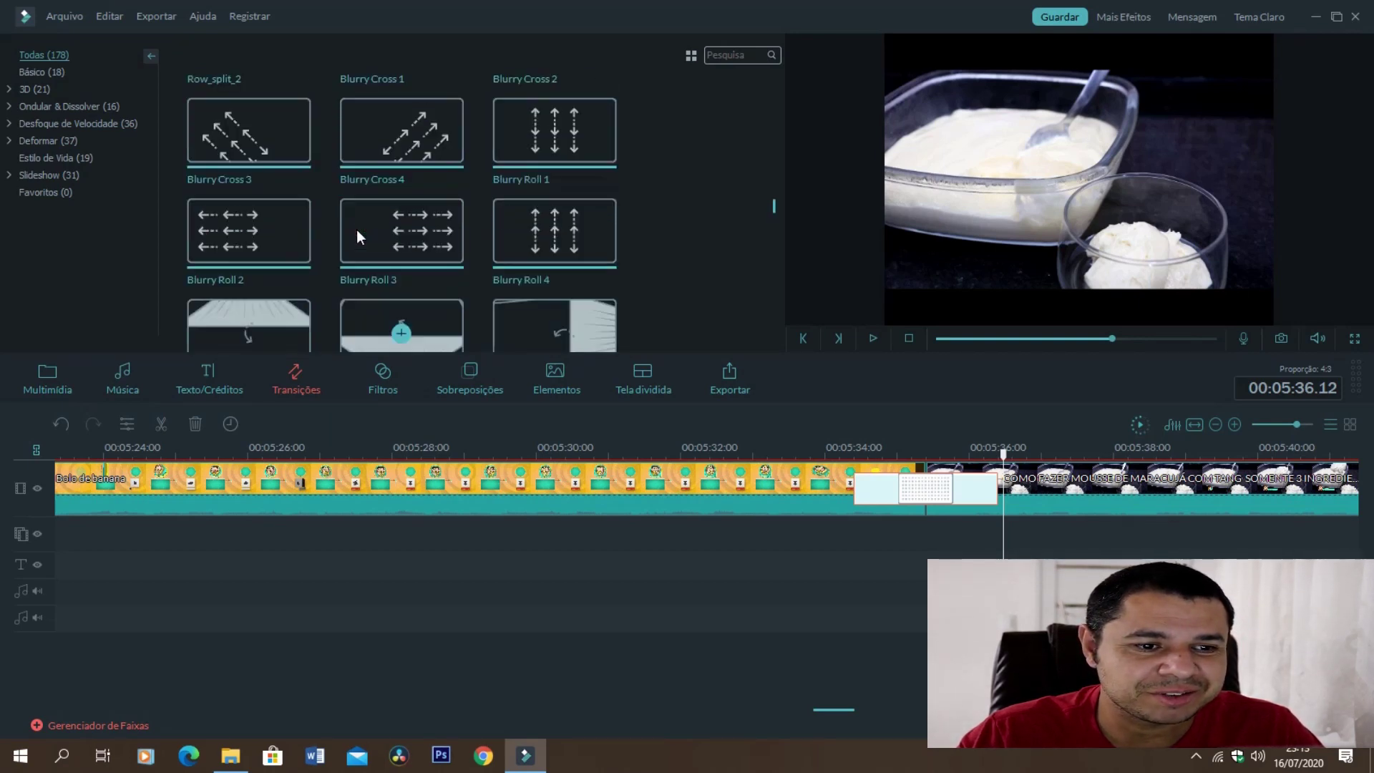
scroll(358, 229, up, 5)
scroll(358, 230, down, 2)
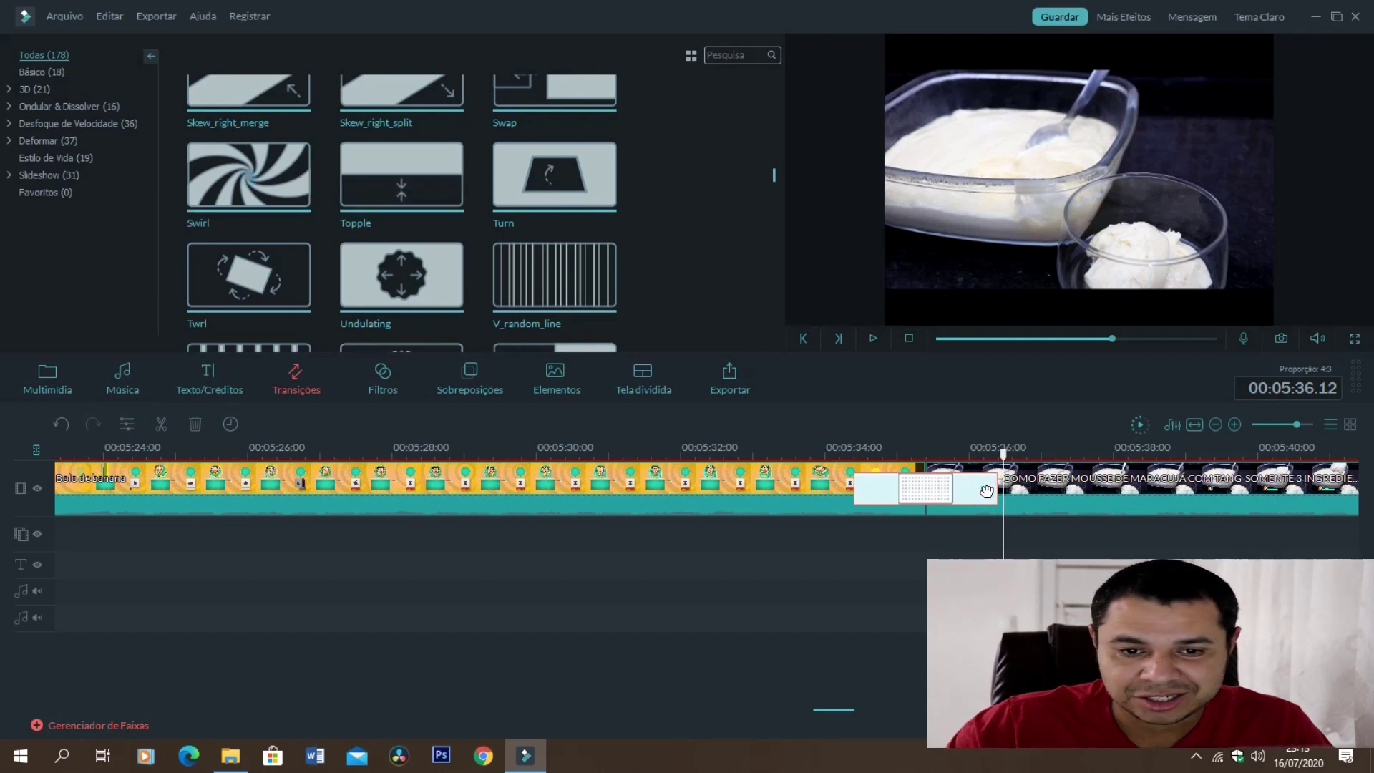
key(Delete)
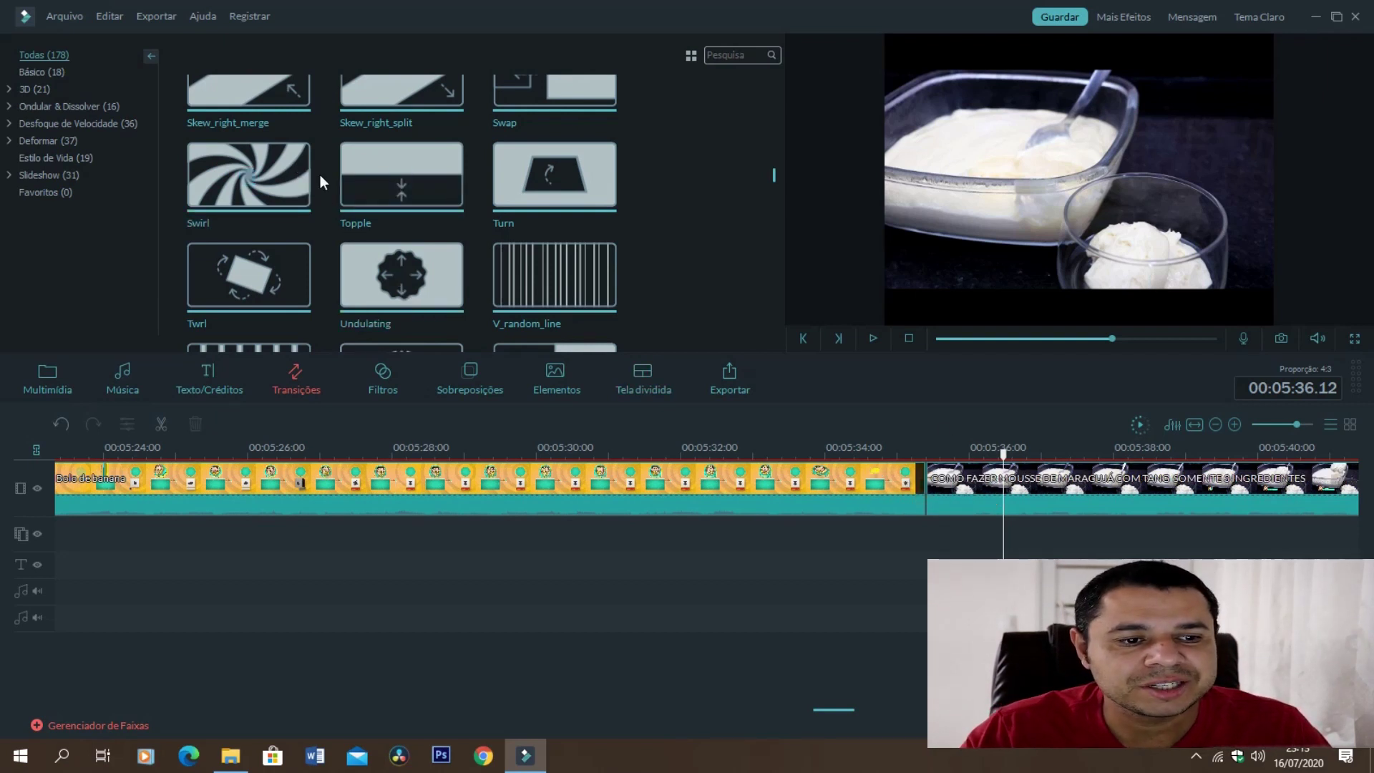
drag(293, 165, 917, 492)
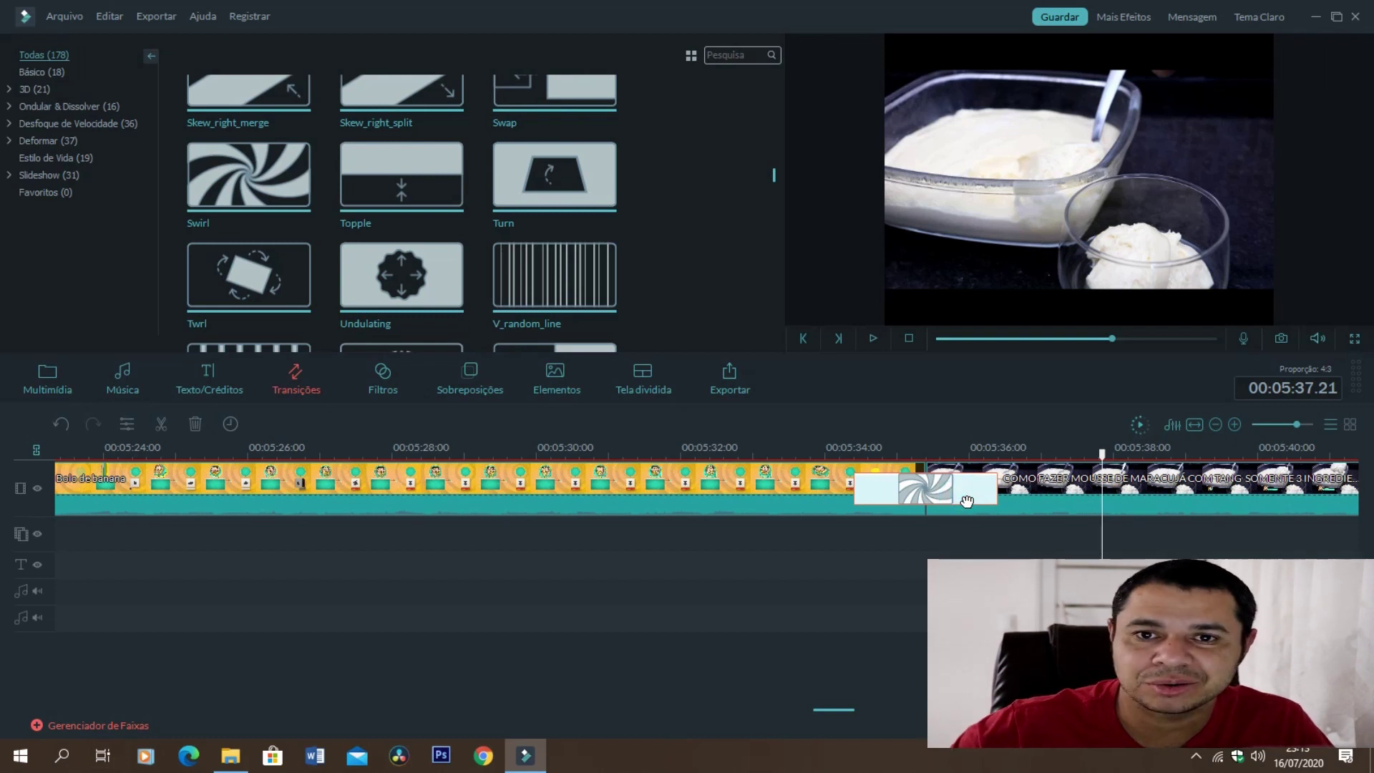
Remove the Swirl transition from the cut between the banana cake and mousse clips.
key(Delete)
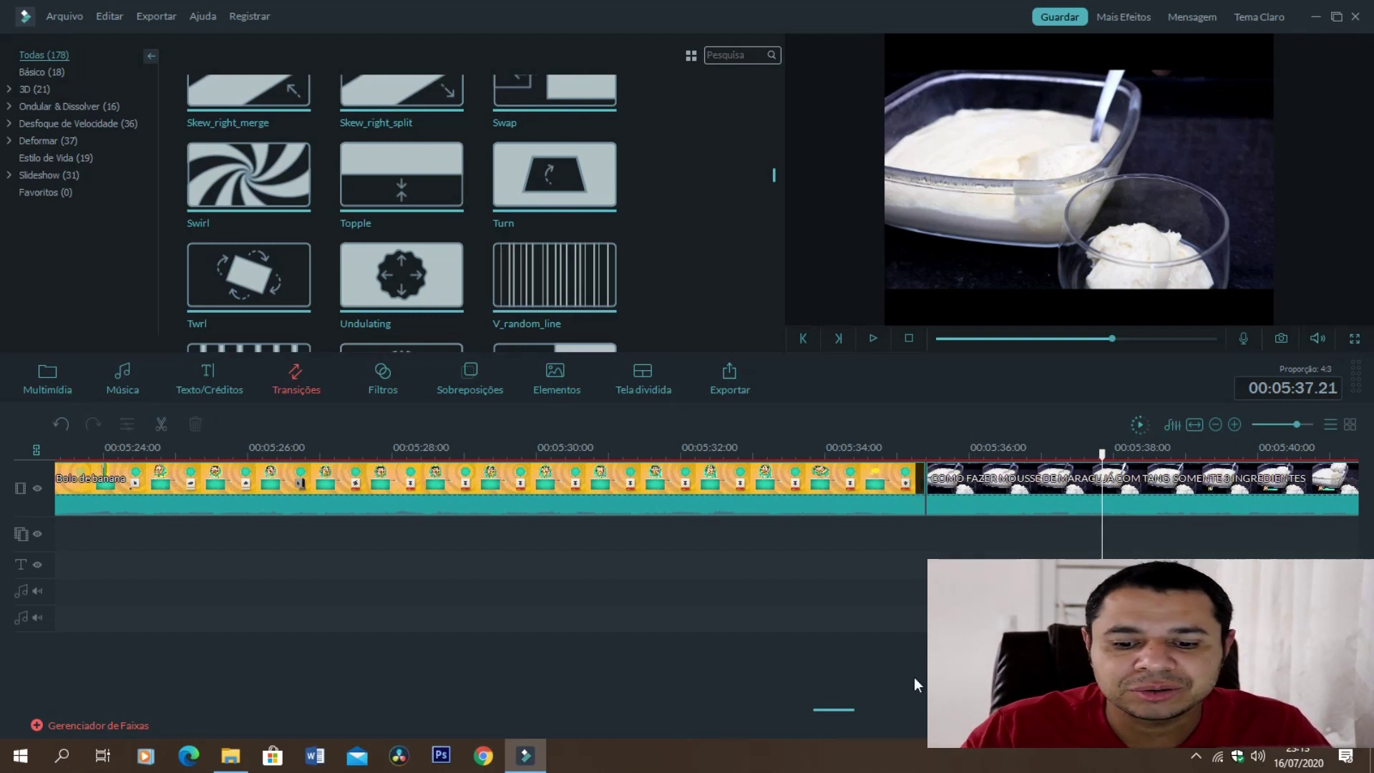
drag(822, 710, 850, 709)
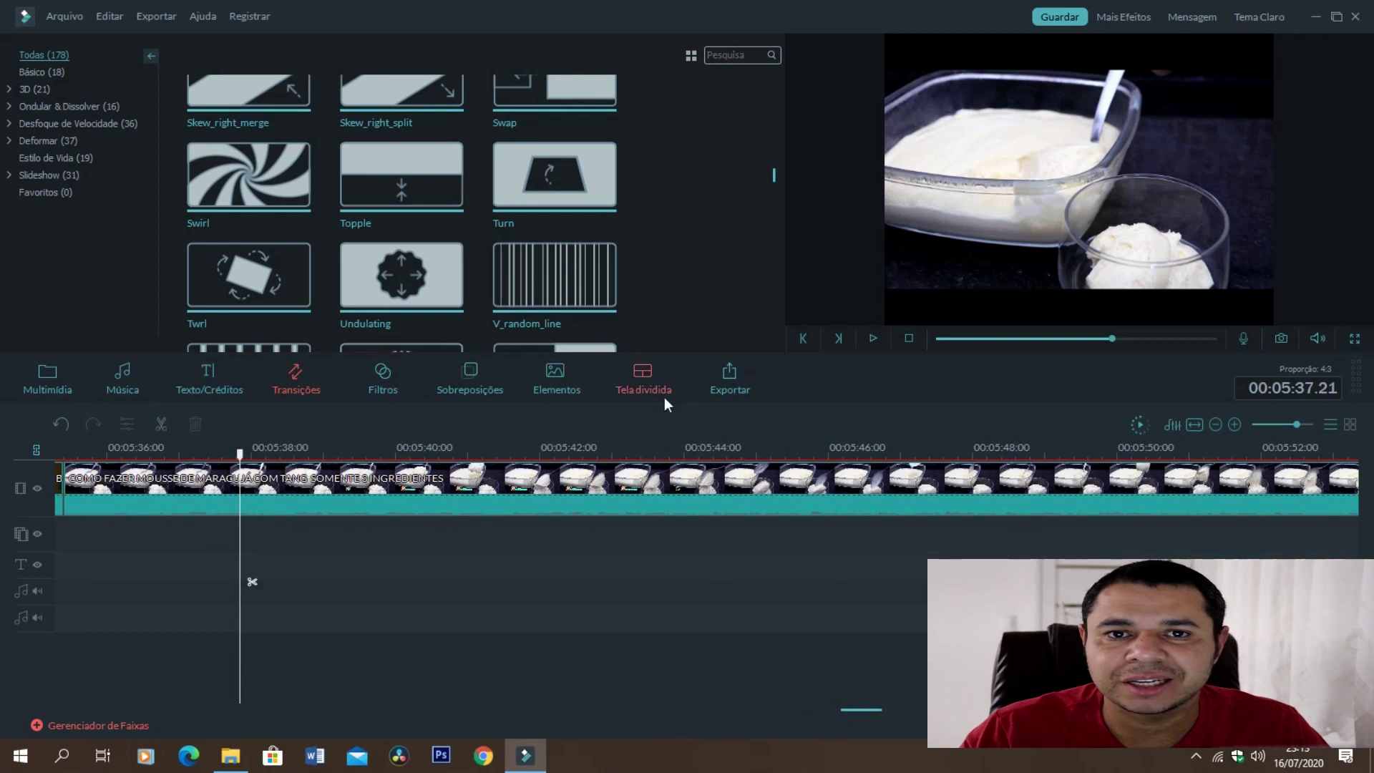
drag(874, 707, 856, 712)
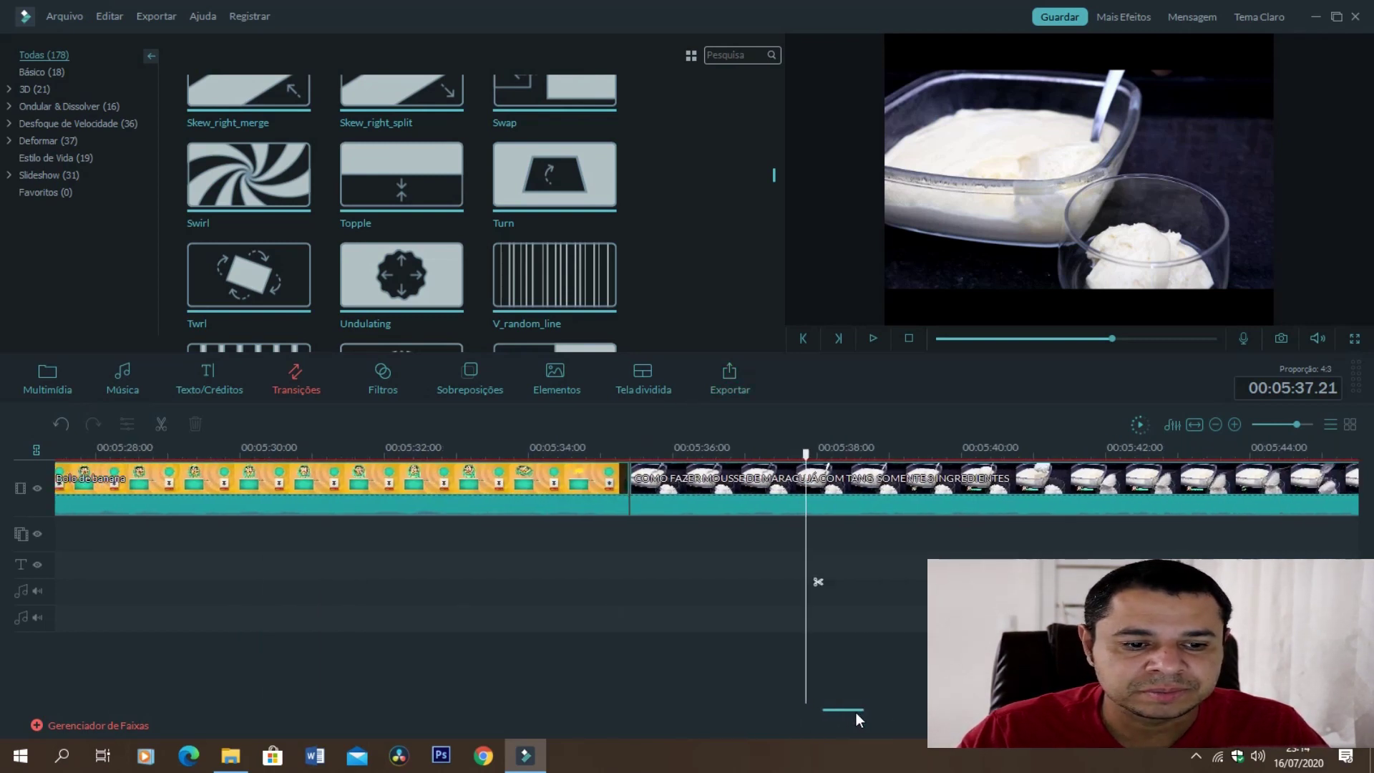
Open the filter library and compare it with the overlay library.
click(393, 385)
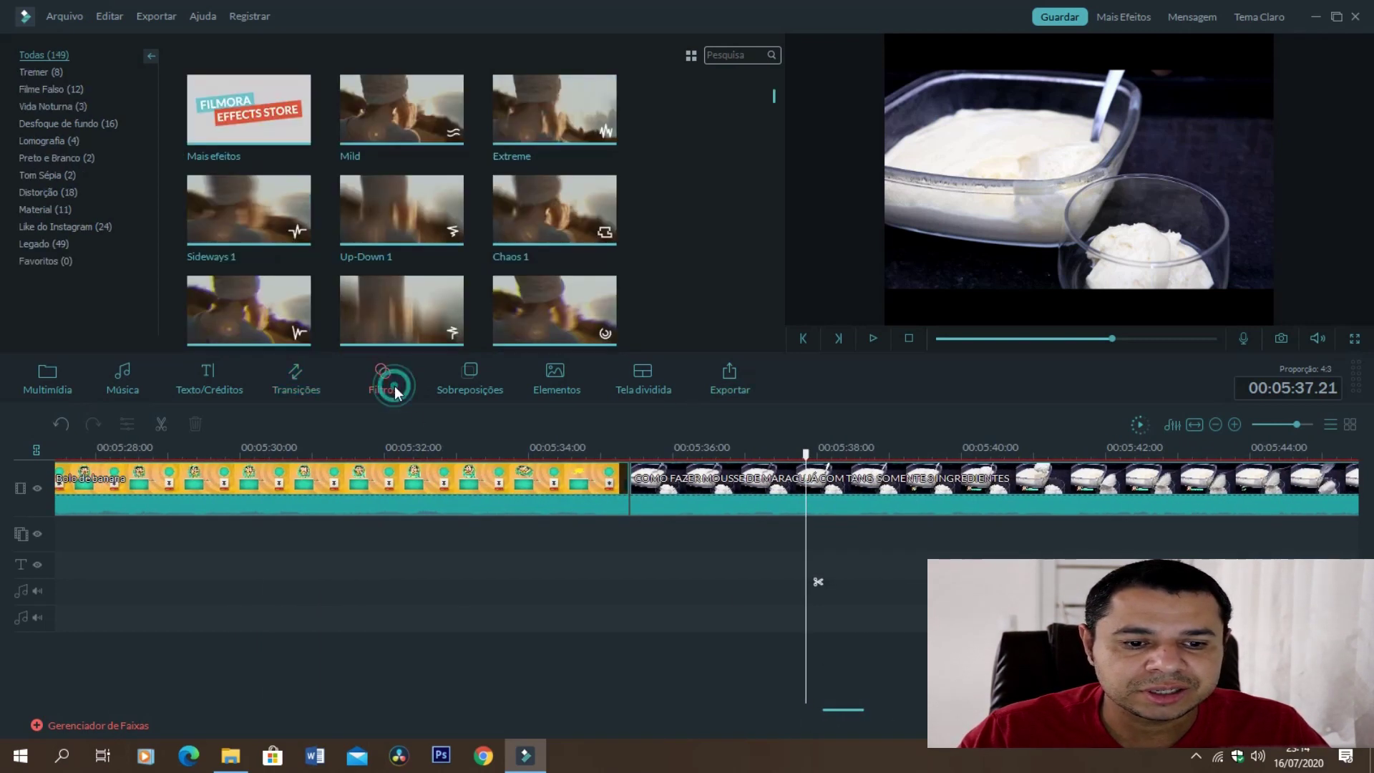
click(477, 392)
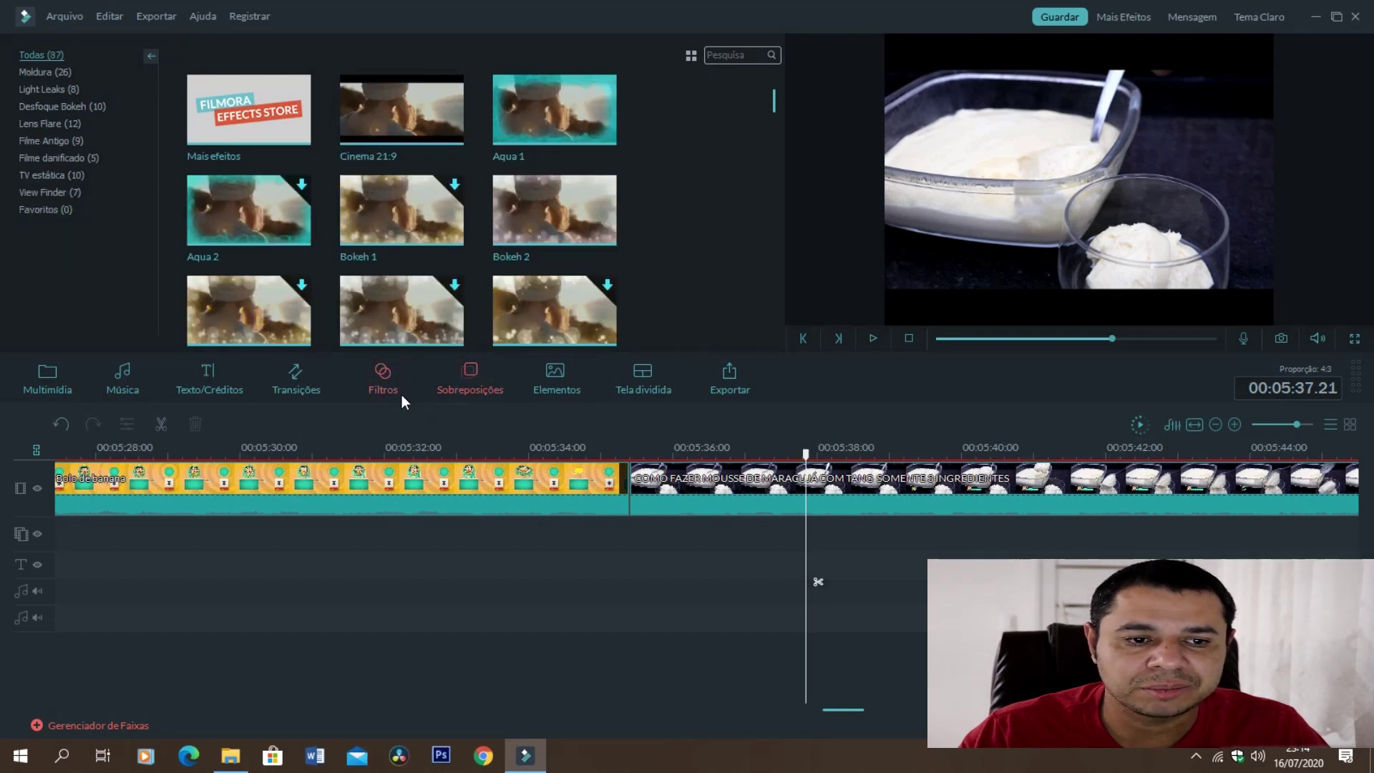
click(390, 387)
click(455, 380)
click(393, 387)
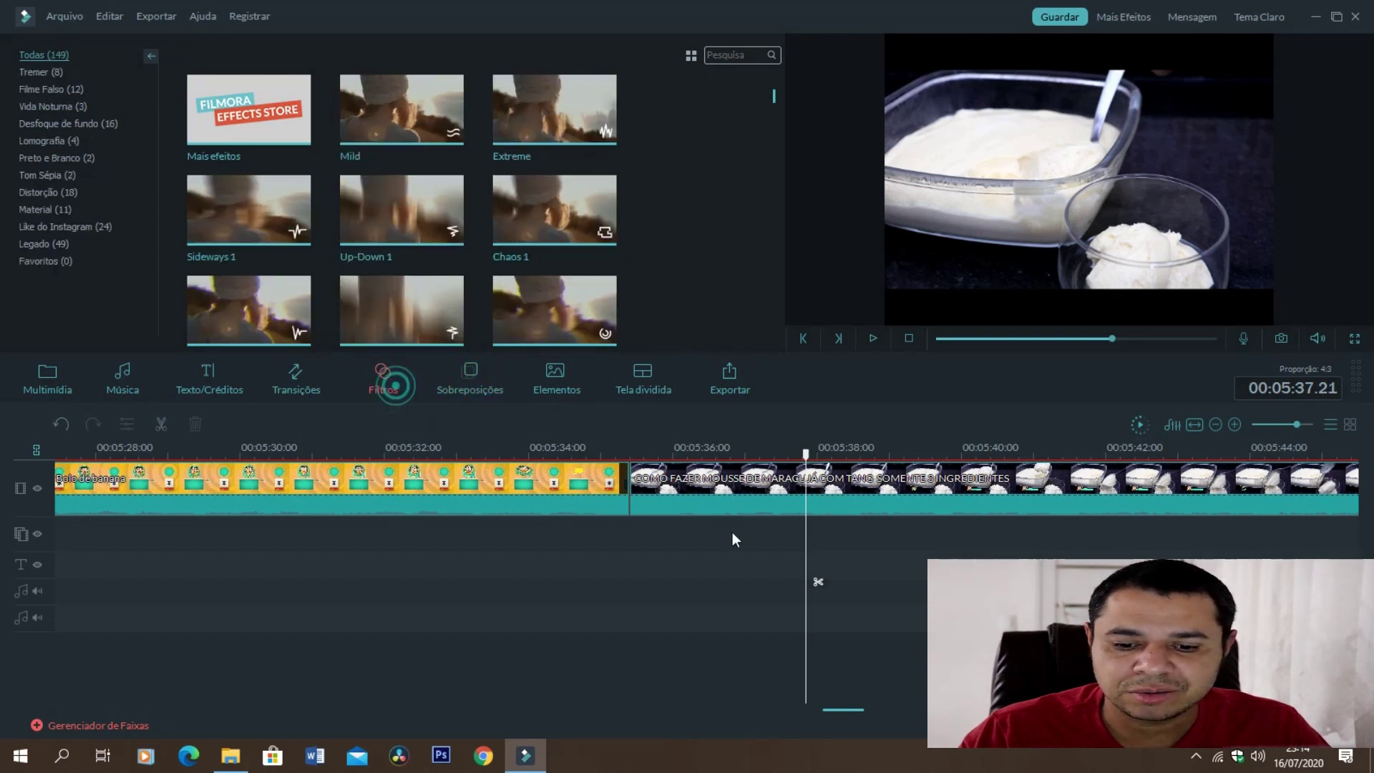
Add the Sandra_Lomo filter beneath the banana cake clip at about 00:05:02.
scroll(844, 712, left, 3)
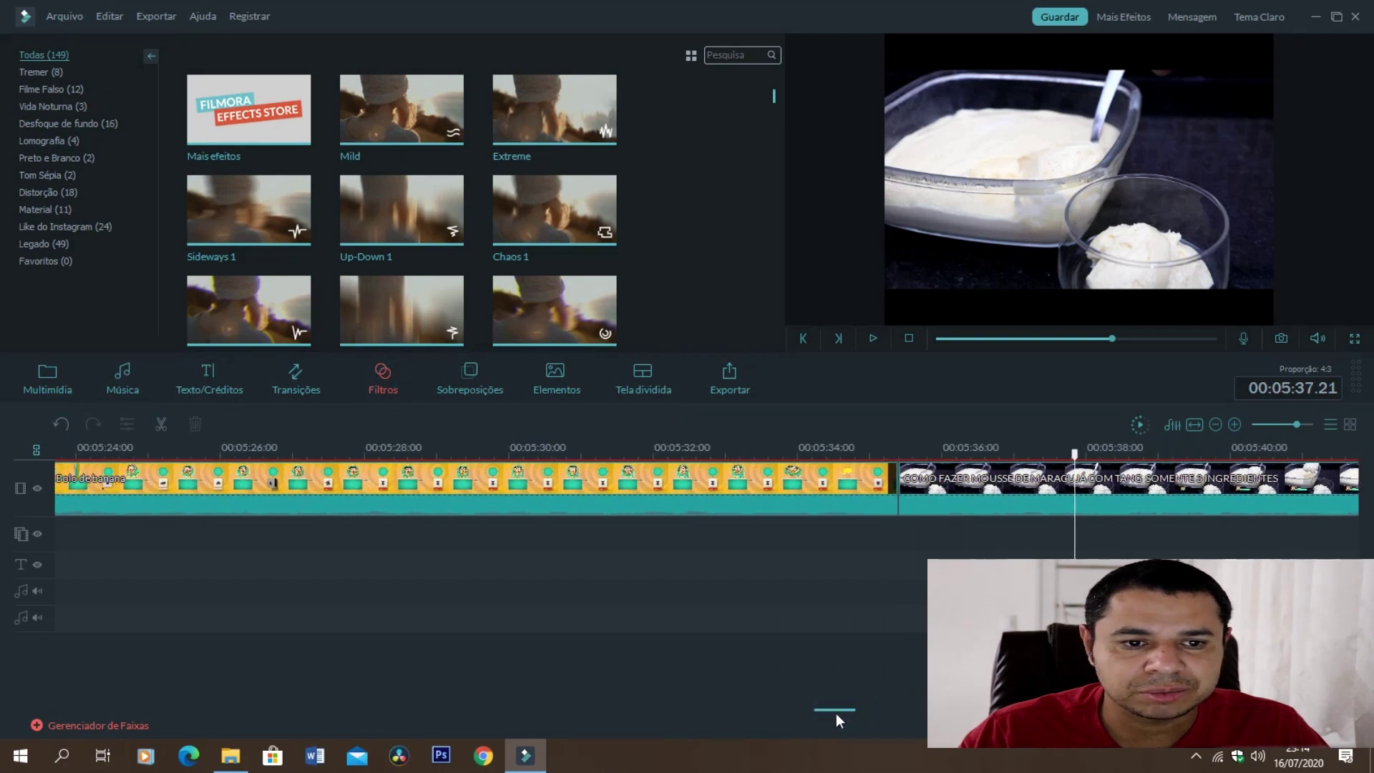
scroll(836, 713, left, 2)
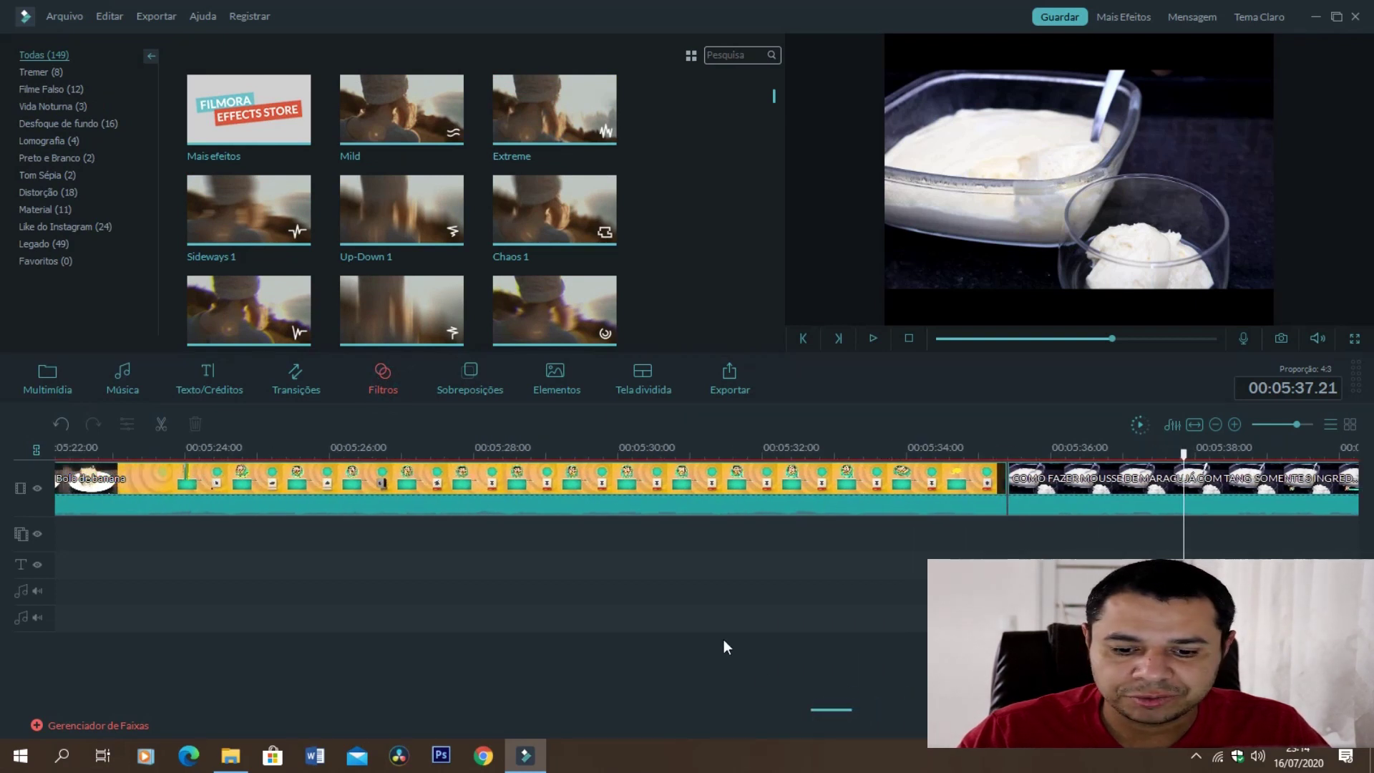
drag(838, 707, 771, 718)
click(665, 479)
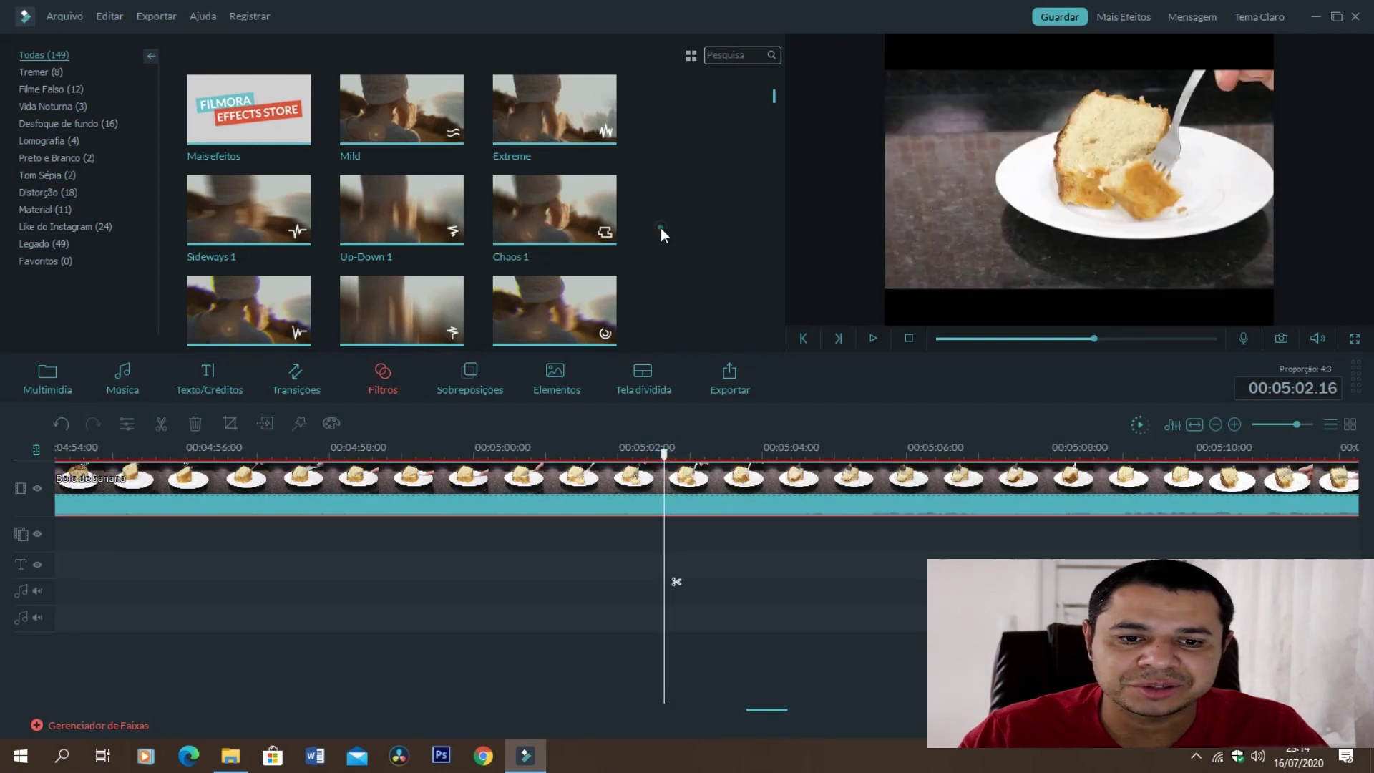
scroll(659, 229, down, 5)
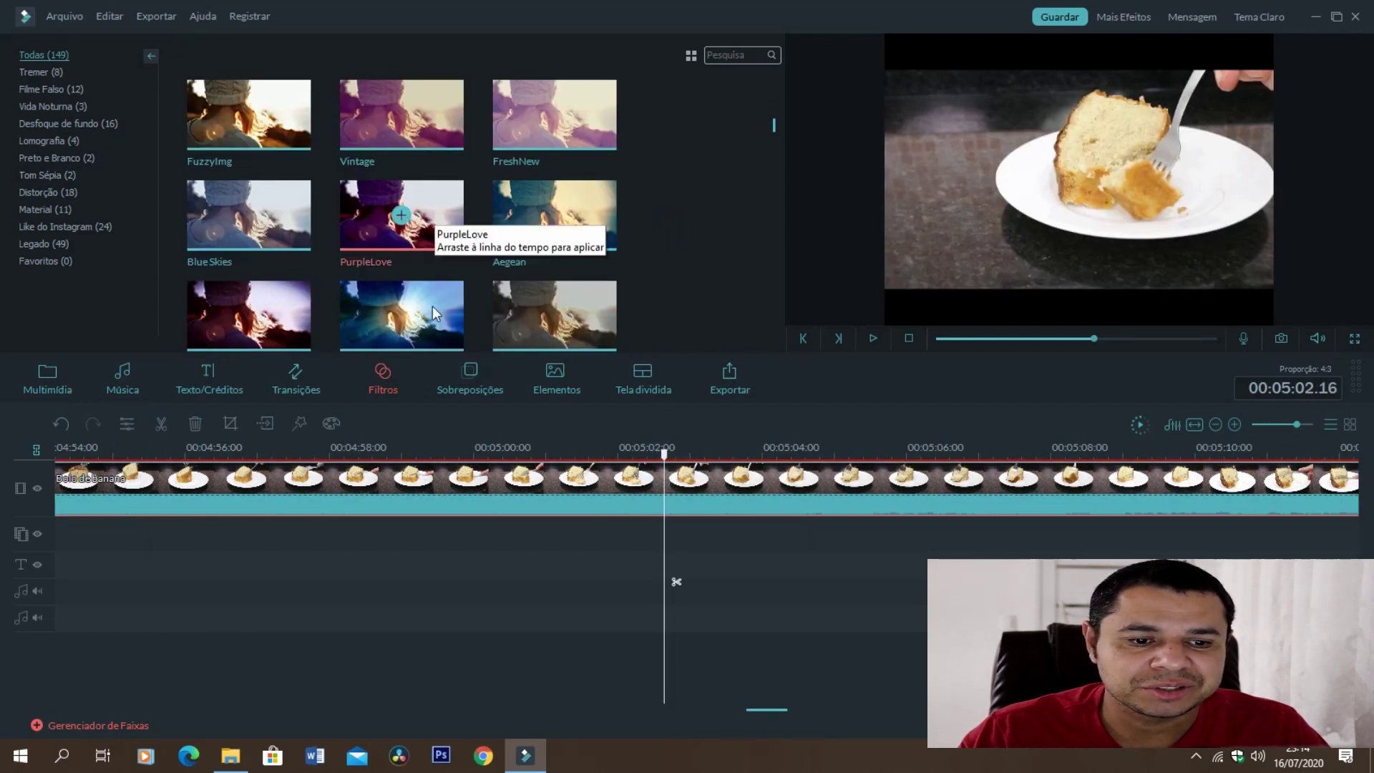
drag(281, 295, 655, 534)
Play the cake clip from just before the Sandra_Lomo filter and delete the filter.
drag(655, 465, 597, 457)
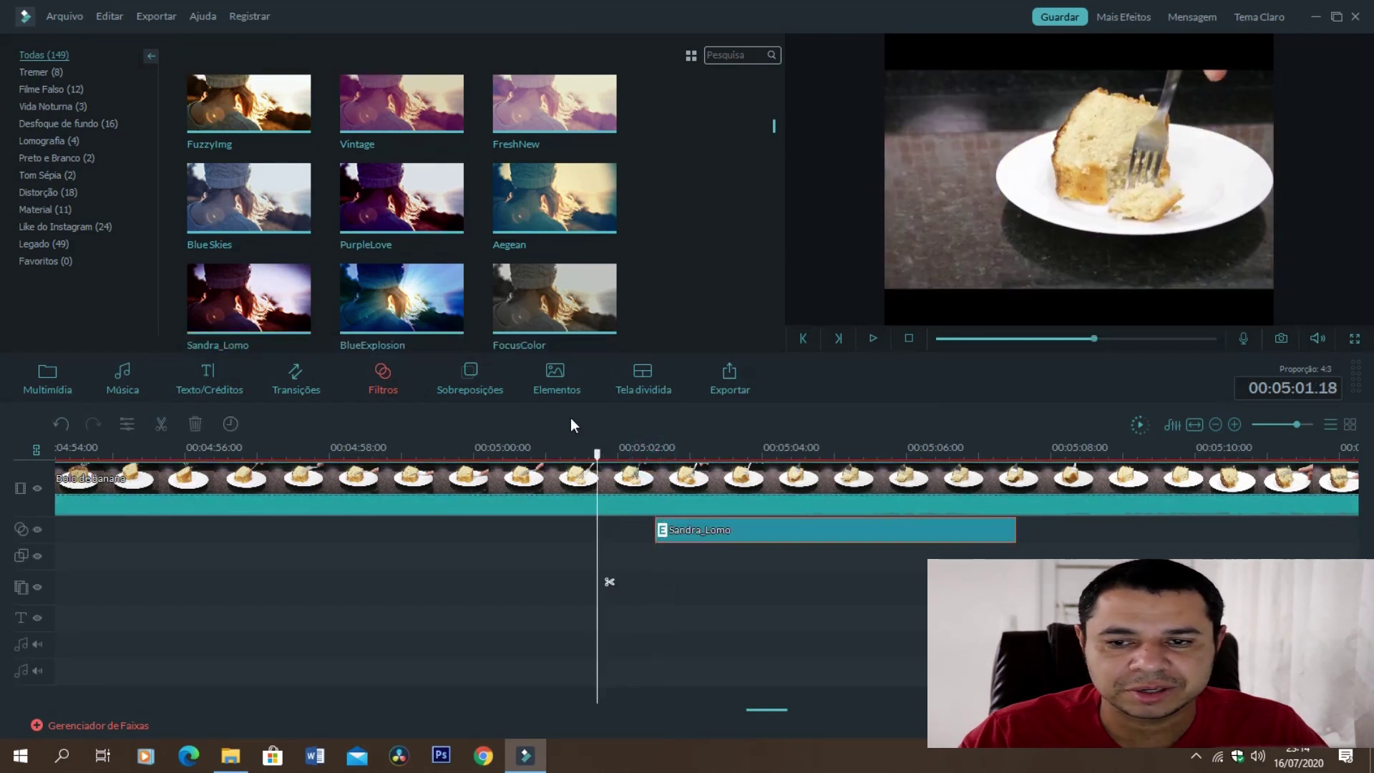
key(space)
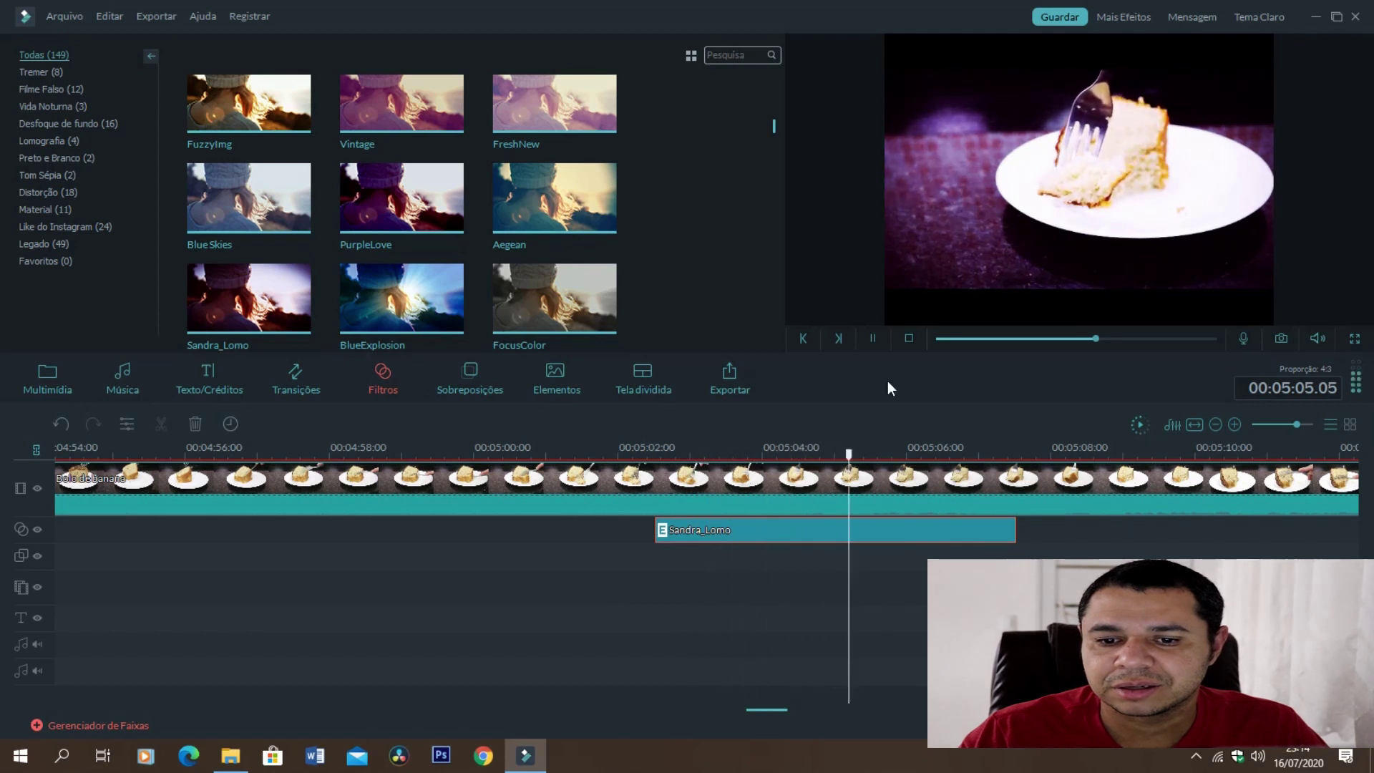
click(872, 338)
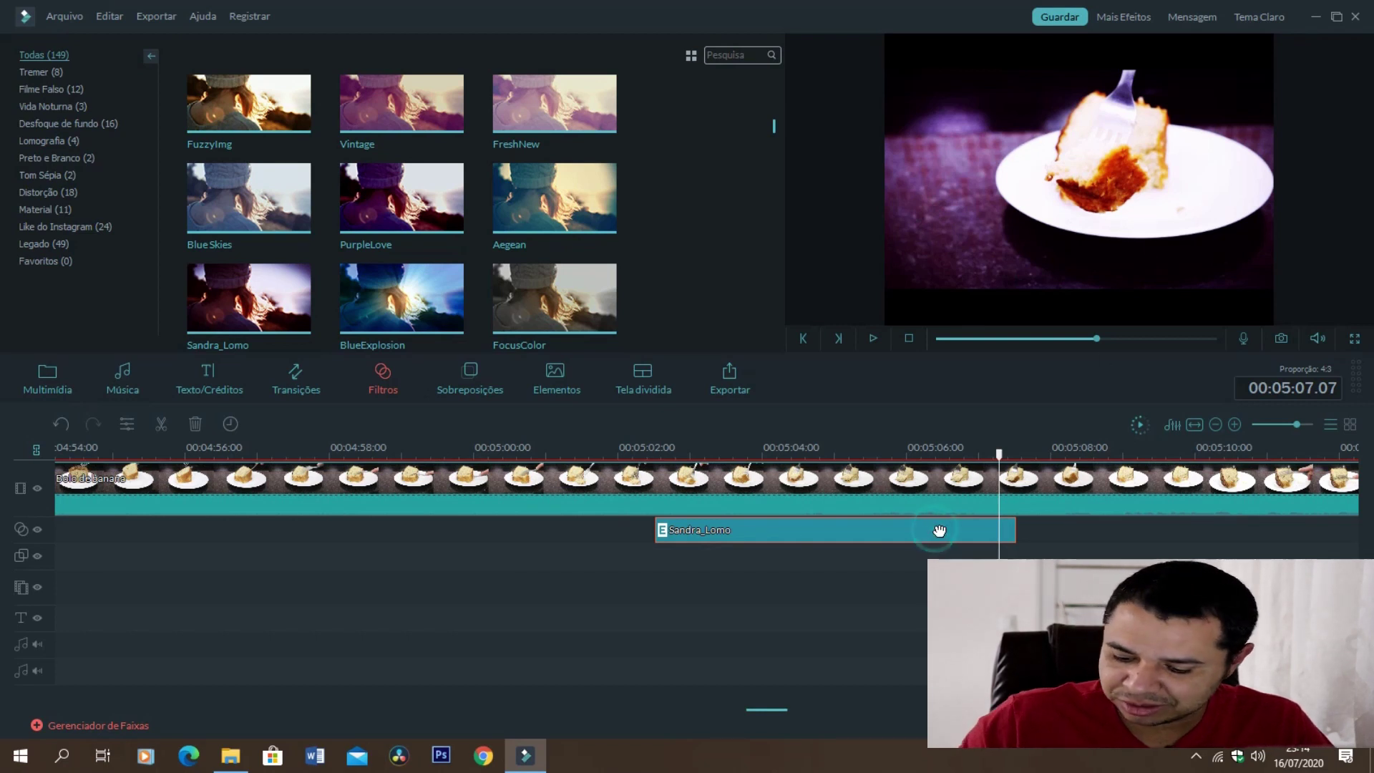
key(Delete)
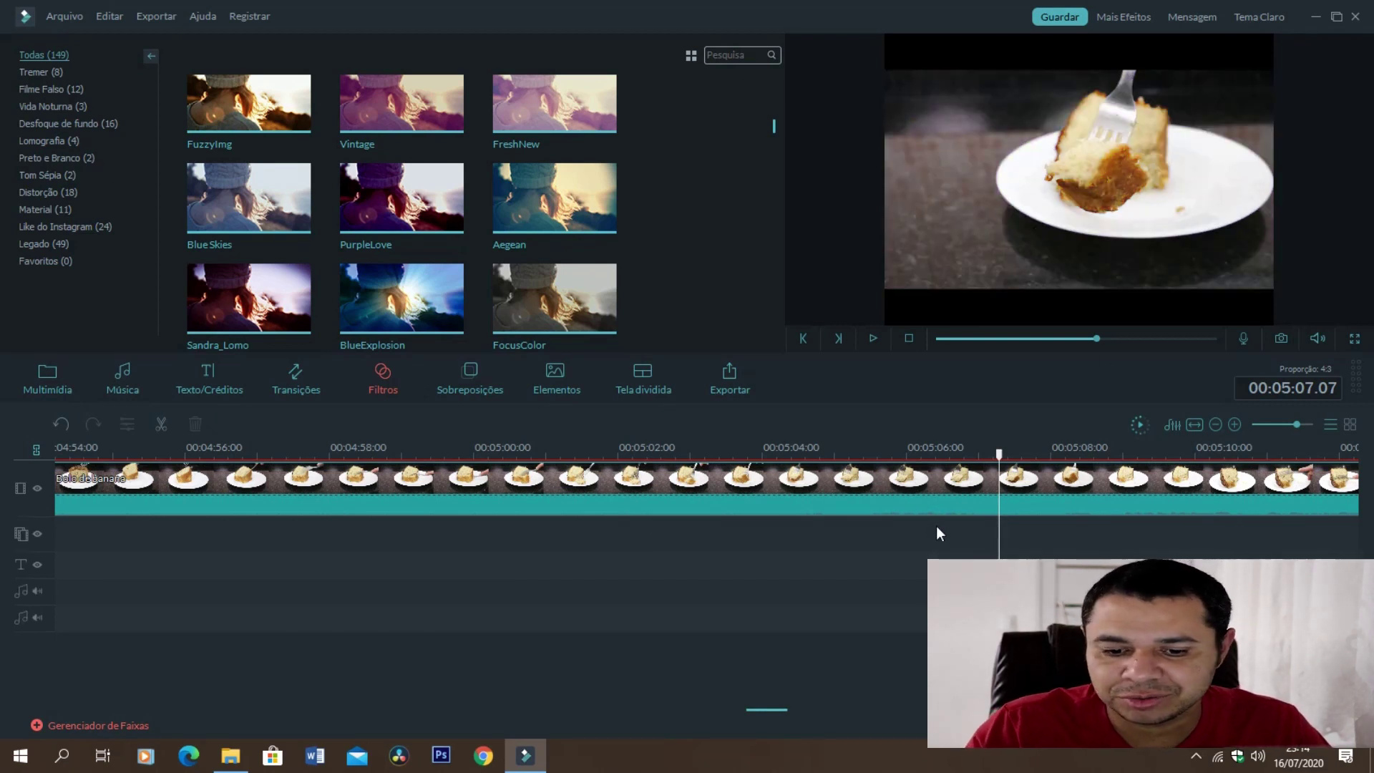
Add the PurpleLove filter at the start of the mousse clip and extend it to the end of that clip.
drag(784, 708, 686, 708)
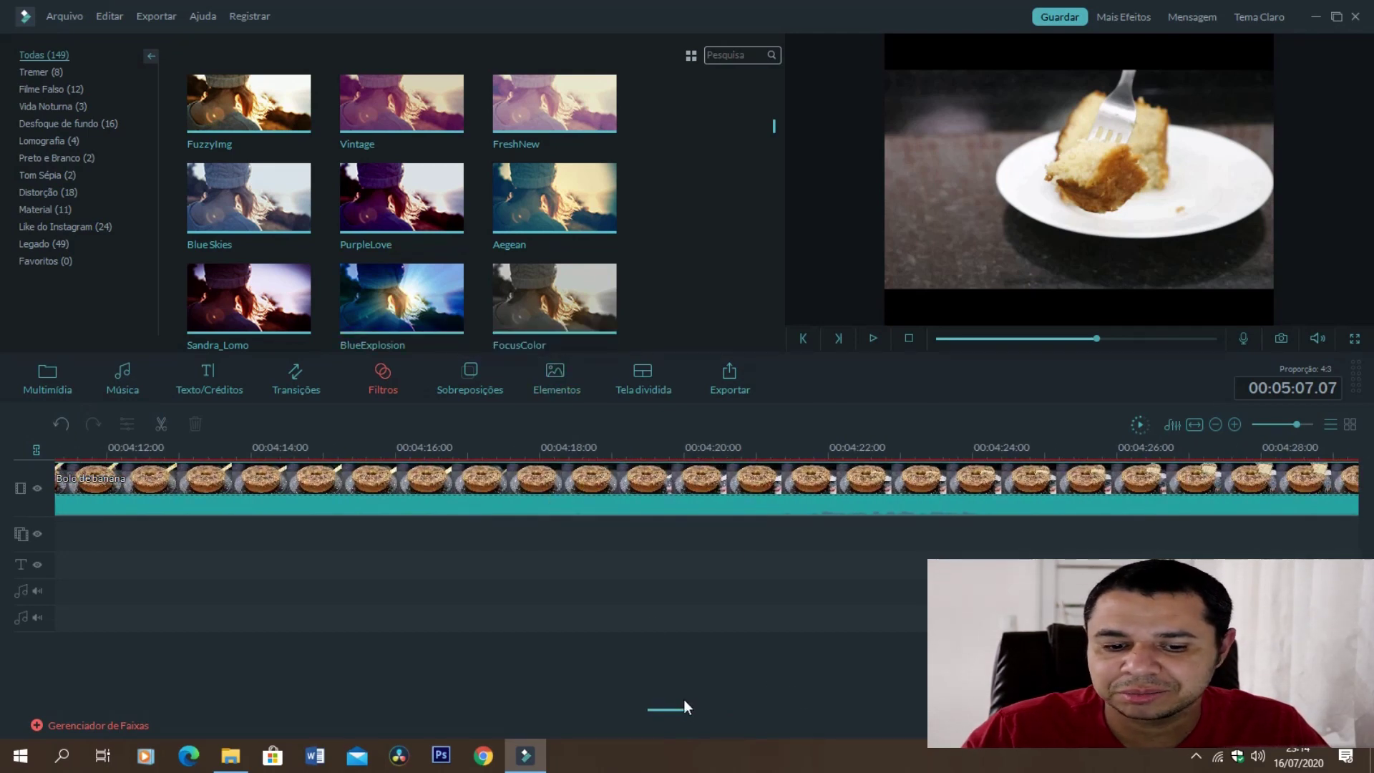
drag(681, 709, 452, 709)
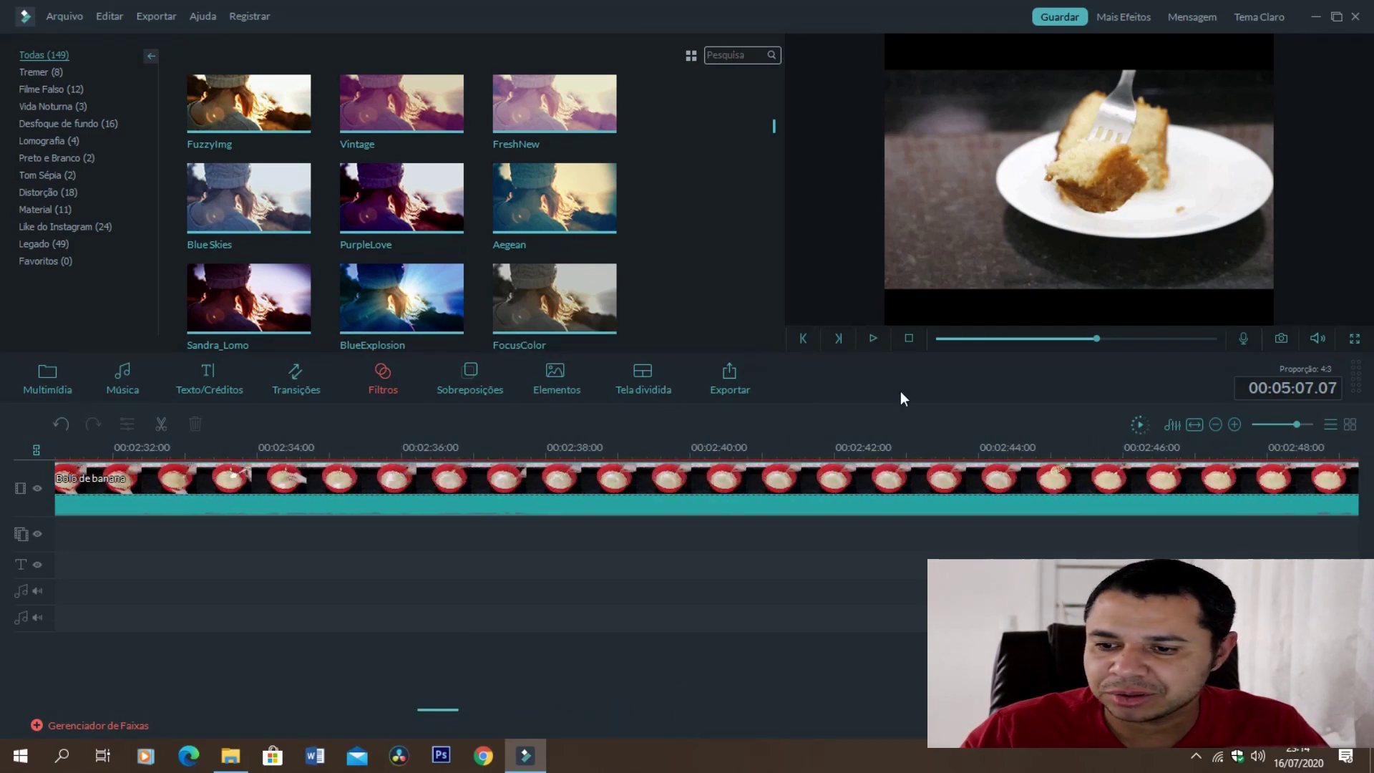
drag(1295, 423, 1277, 423)
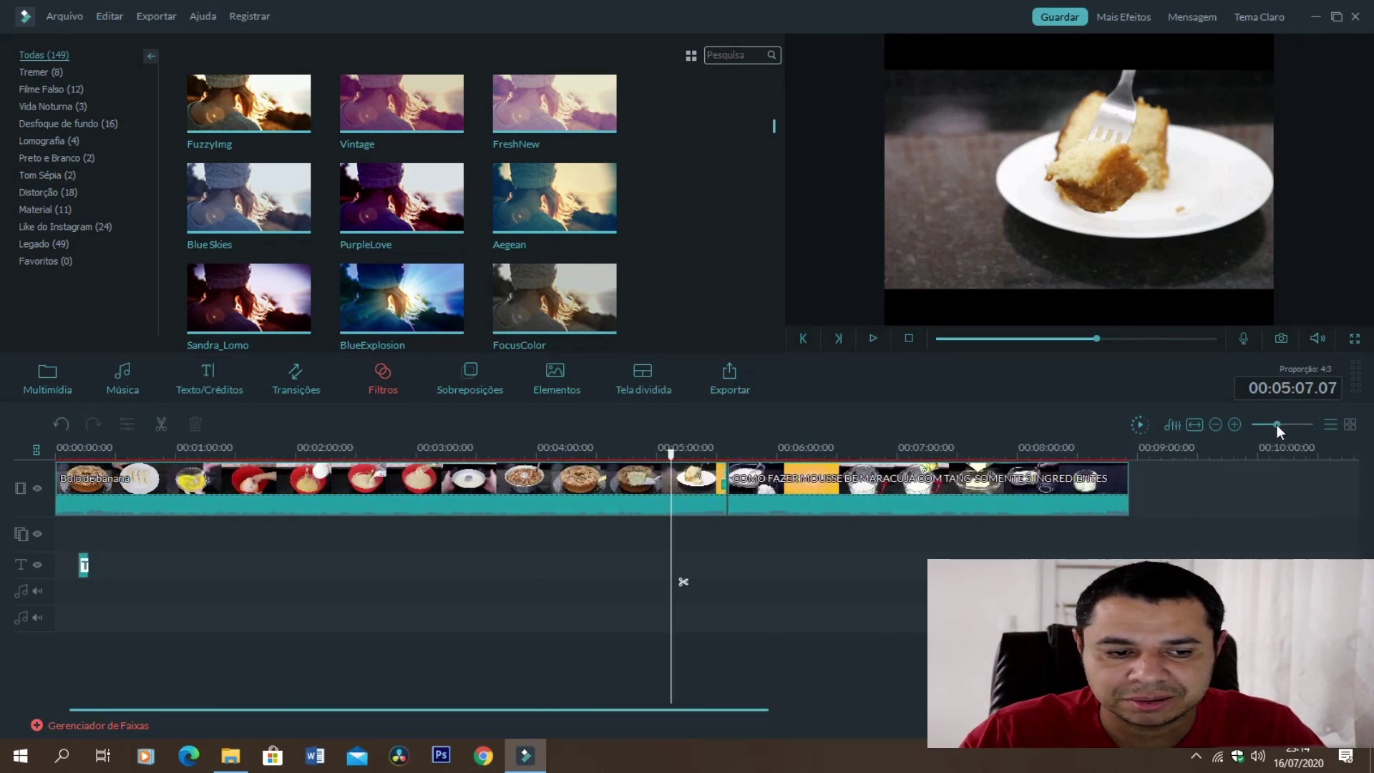
drag(401, 200, 607, 531)
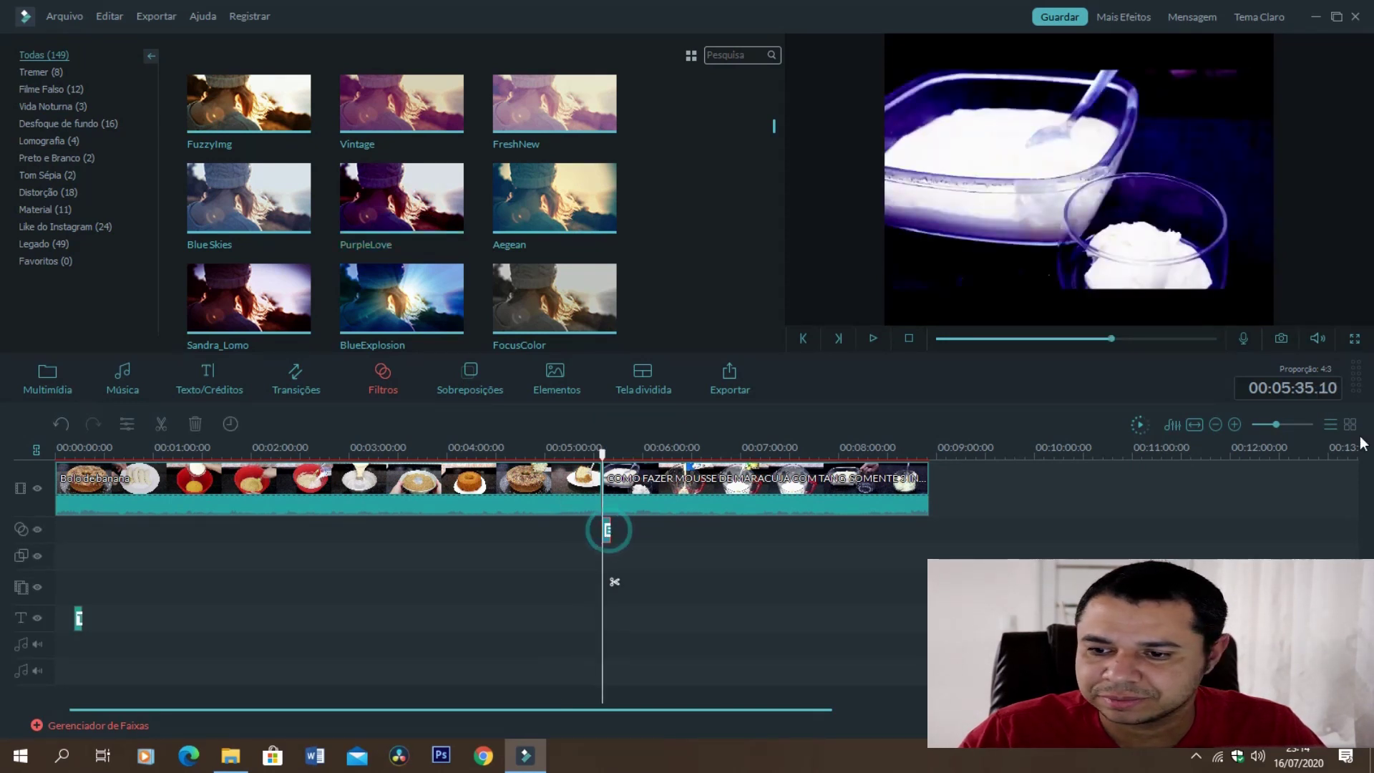
click(1287, 423)
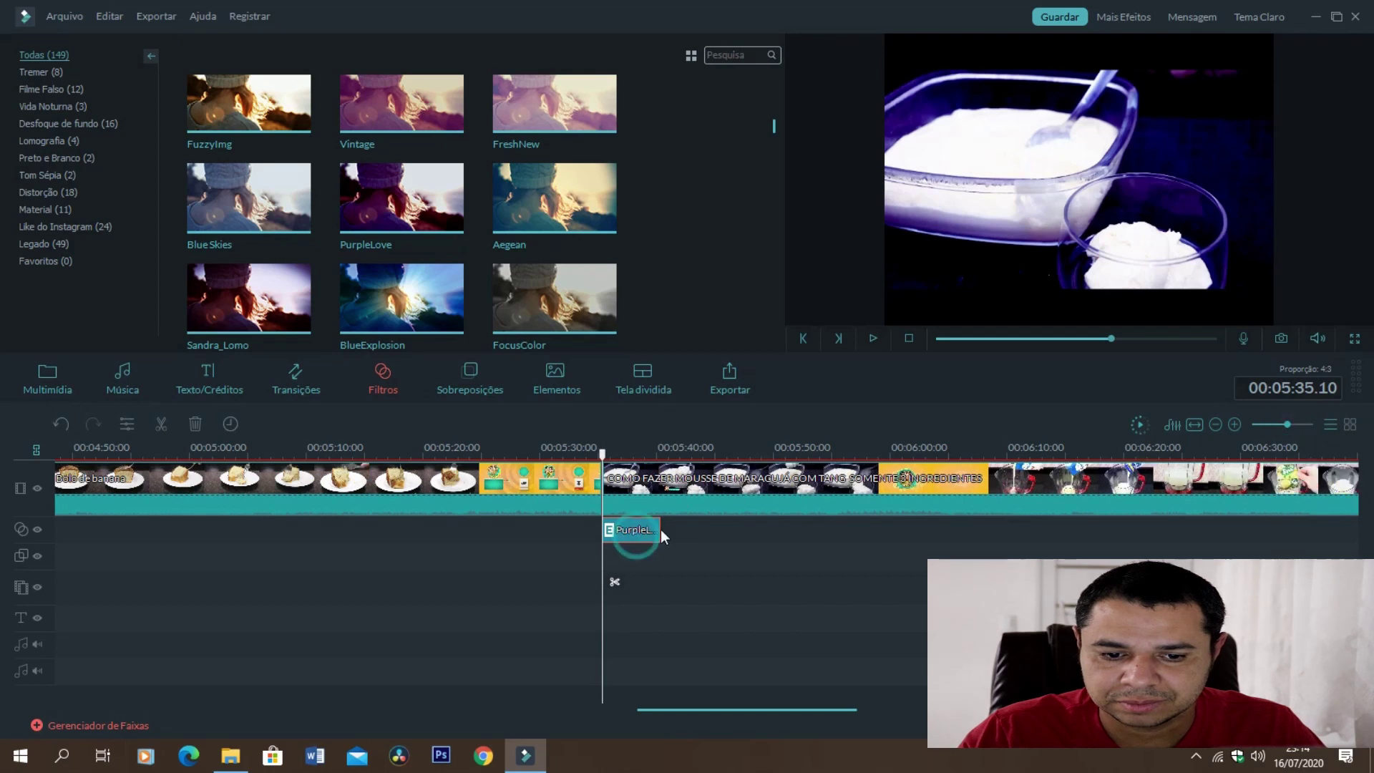
drag(660, 530, 385, 508)
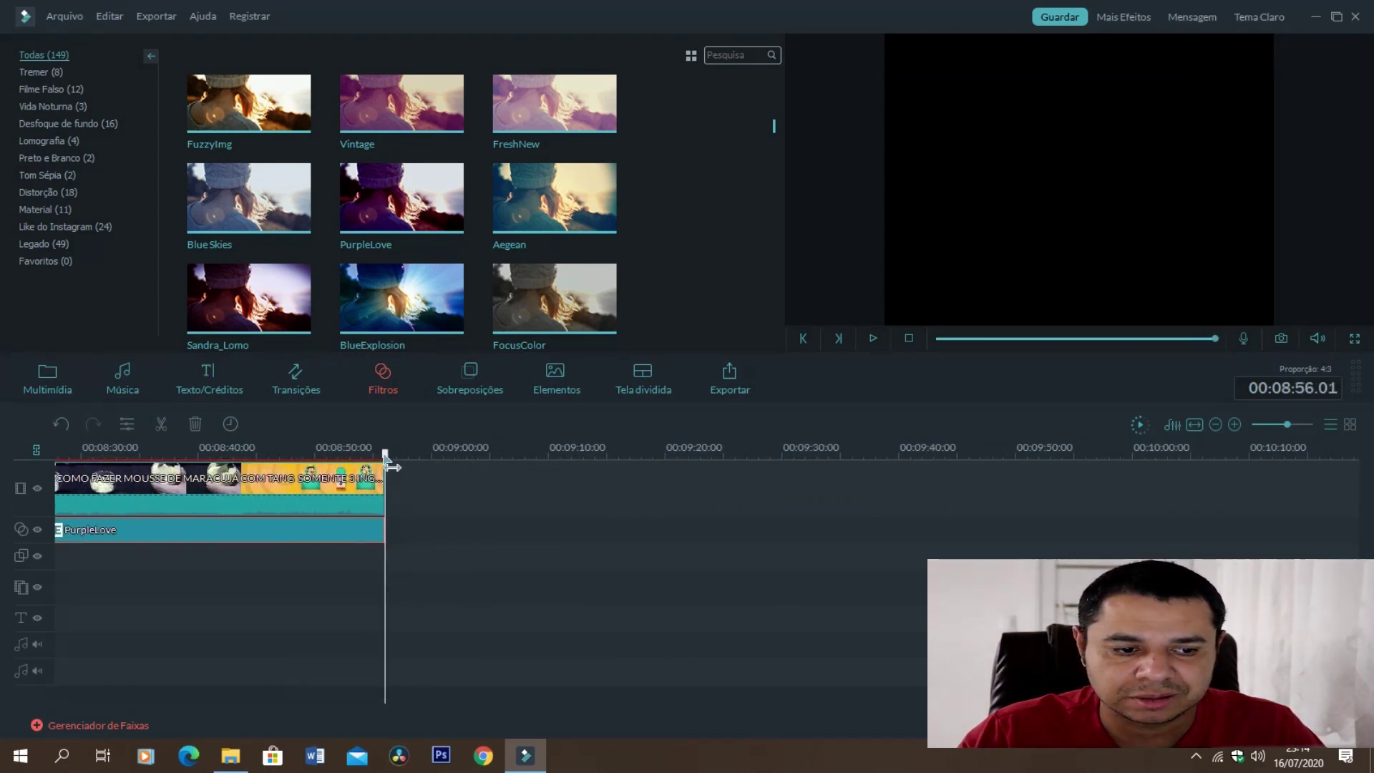
Play the filtered mousse clip near its end and delete the PurpleLove filter.
click(174, 450)
key(space)
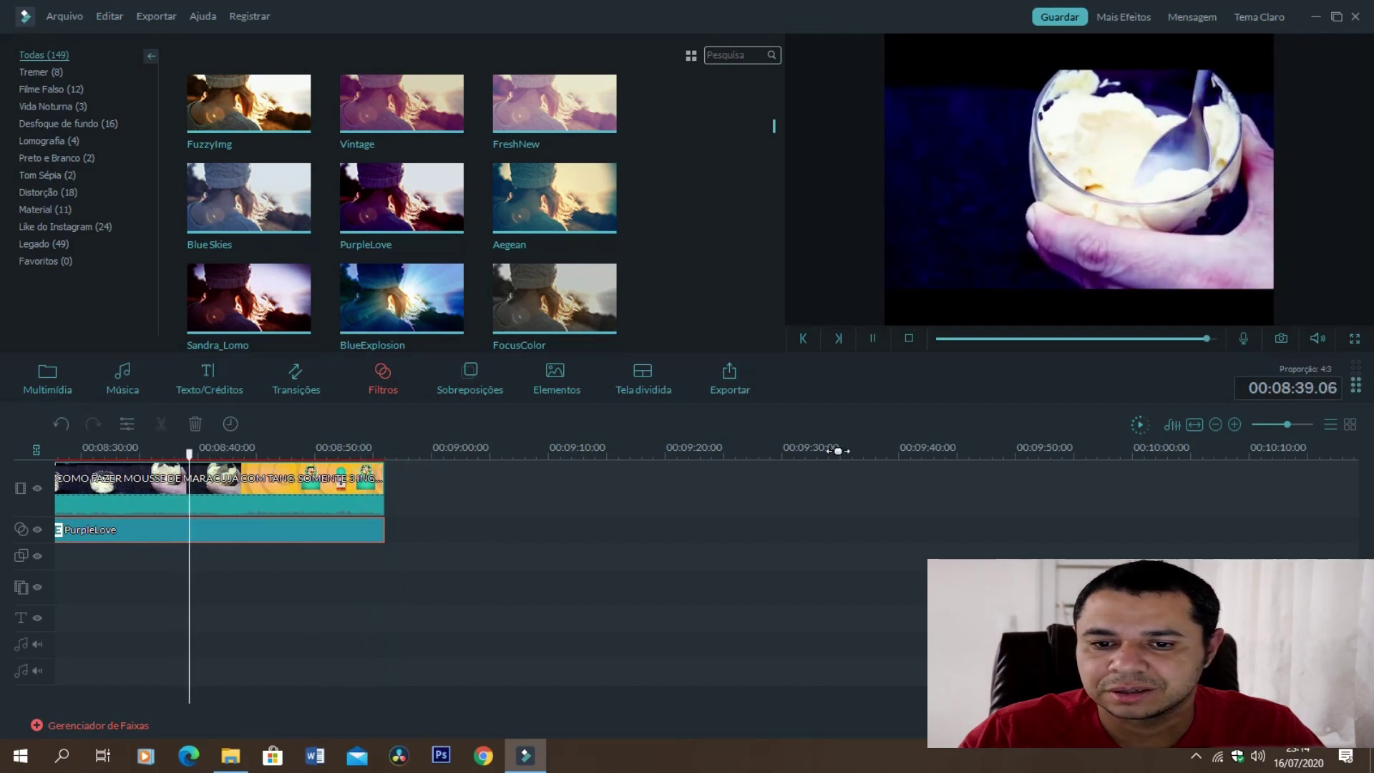
click(872, 337)
click(1279, 424)
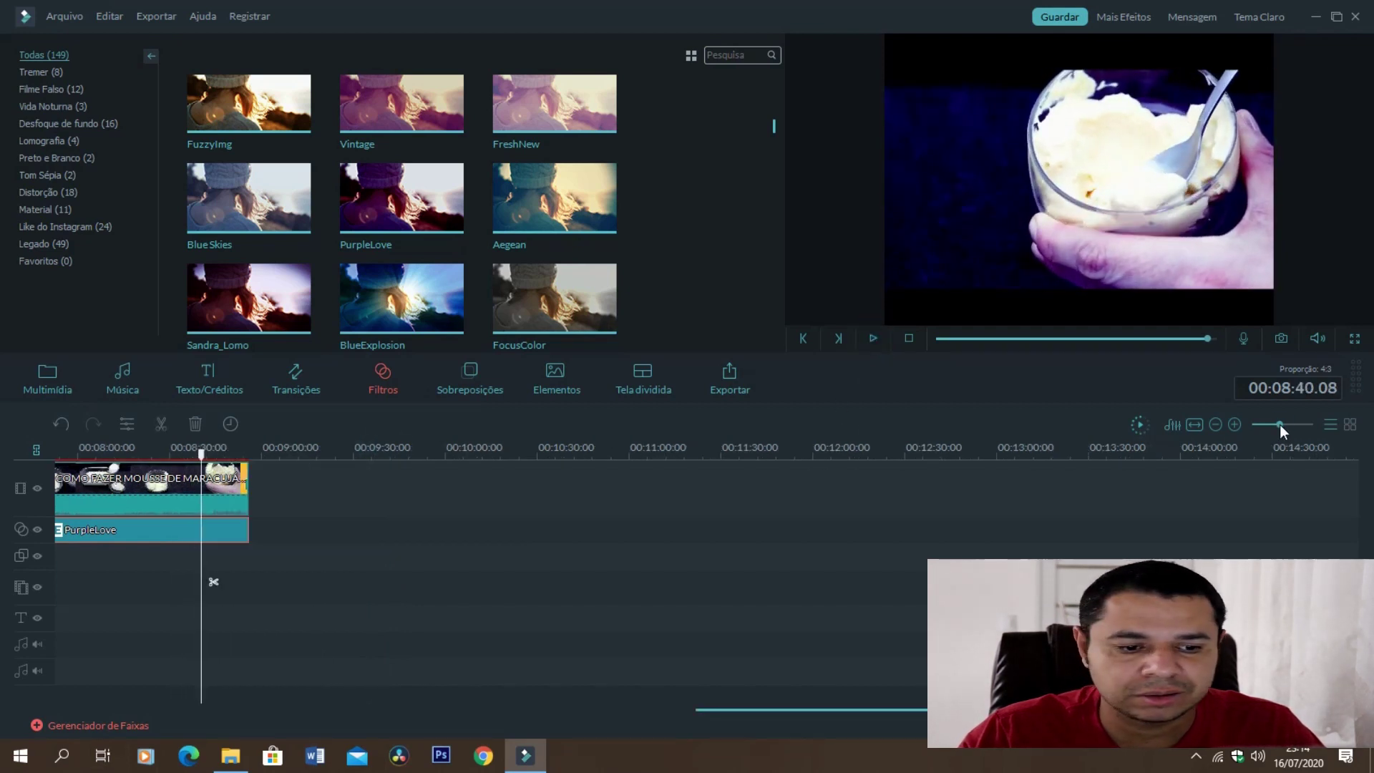
drag(749, 710, 587, 720)
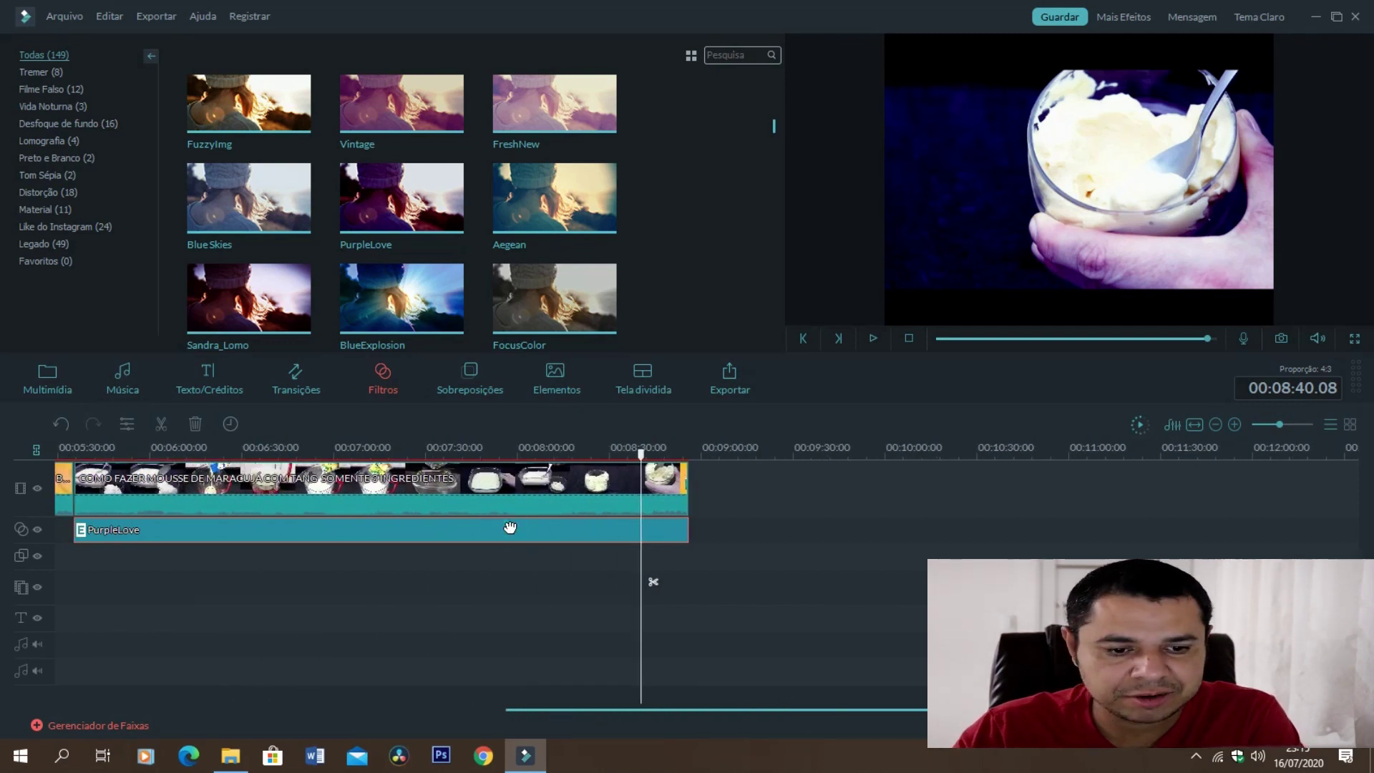
key(Delete)
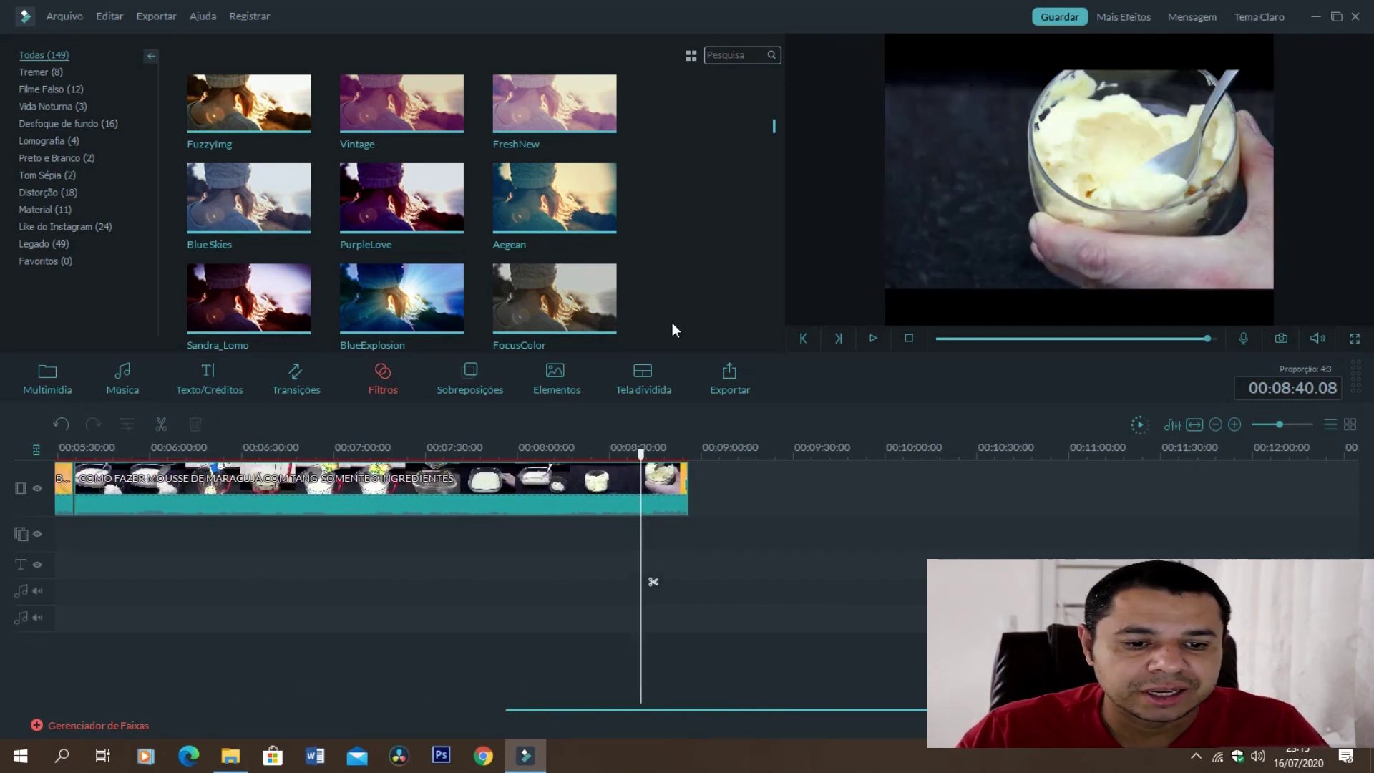
Preview the Aqua 1 overlay, stretch it across the whole mousse clip and play part of it.
click(467, 386)
drag(762, 708, 521, 716)
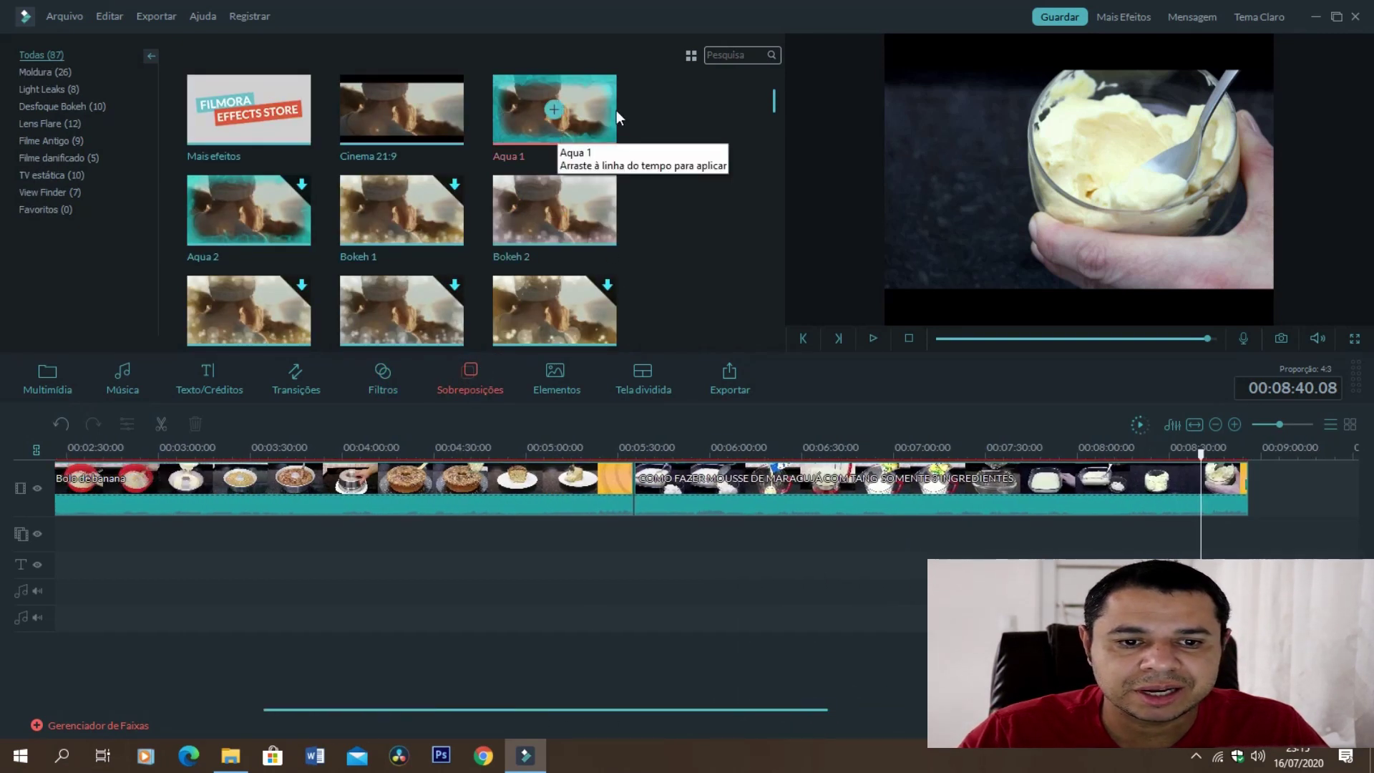
click(593, 98)
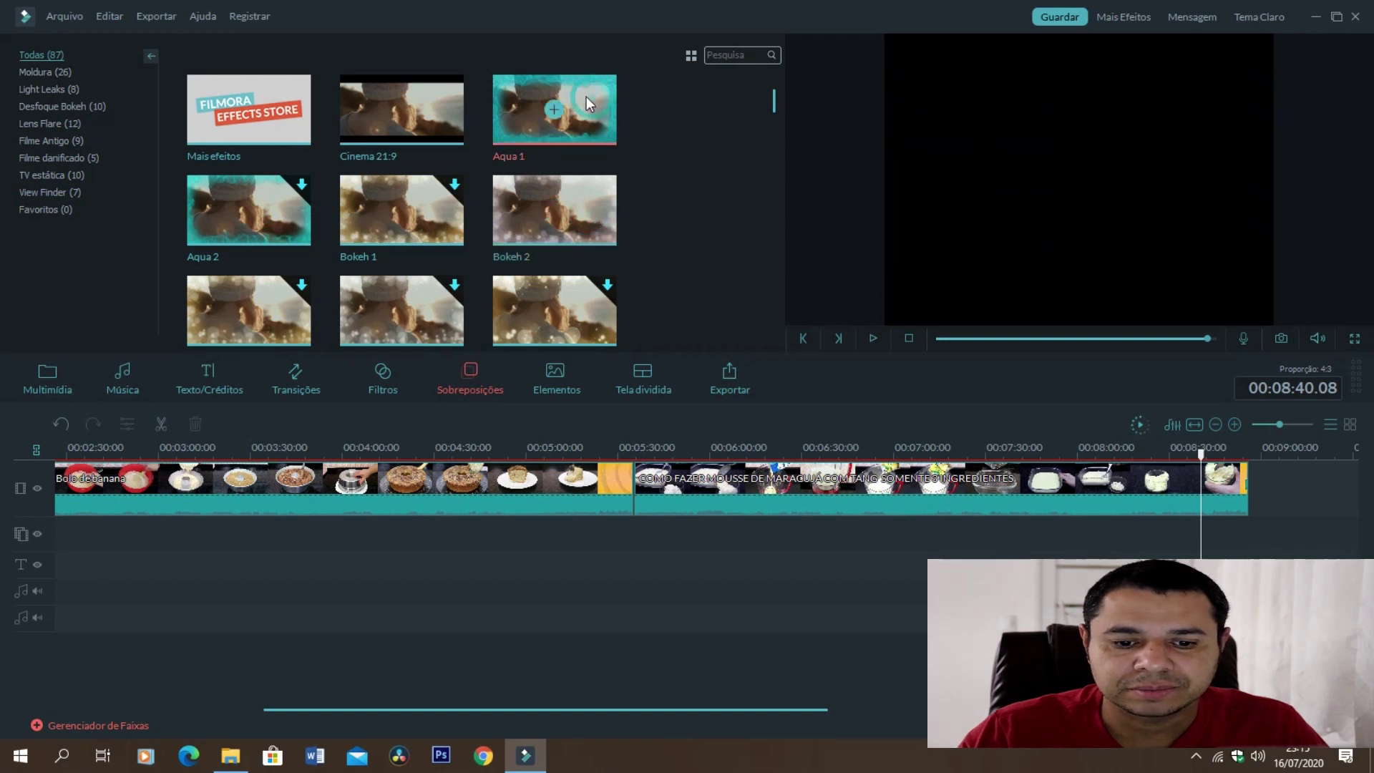
mouse_move(586, 96)
mouse_down()
mouse_move(641, 534)
mouse_move(1243, 544)
mouse_up()
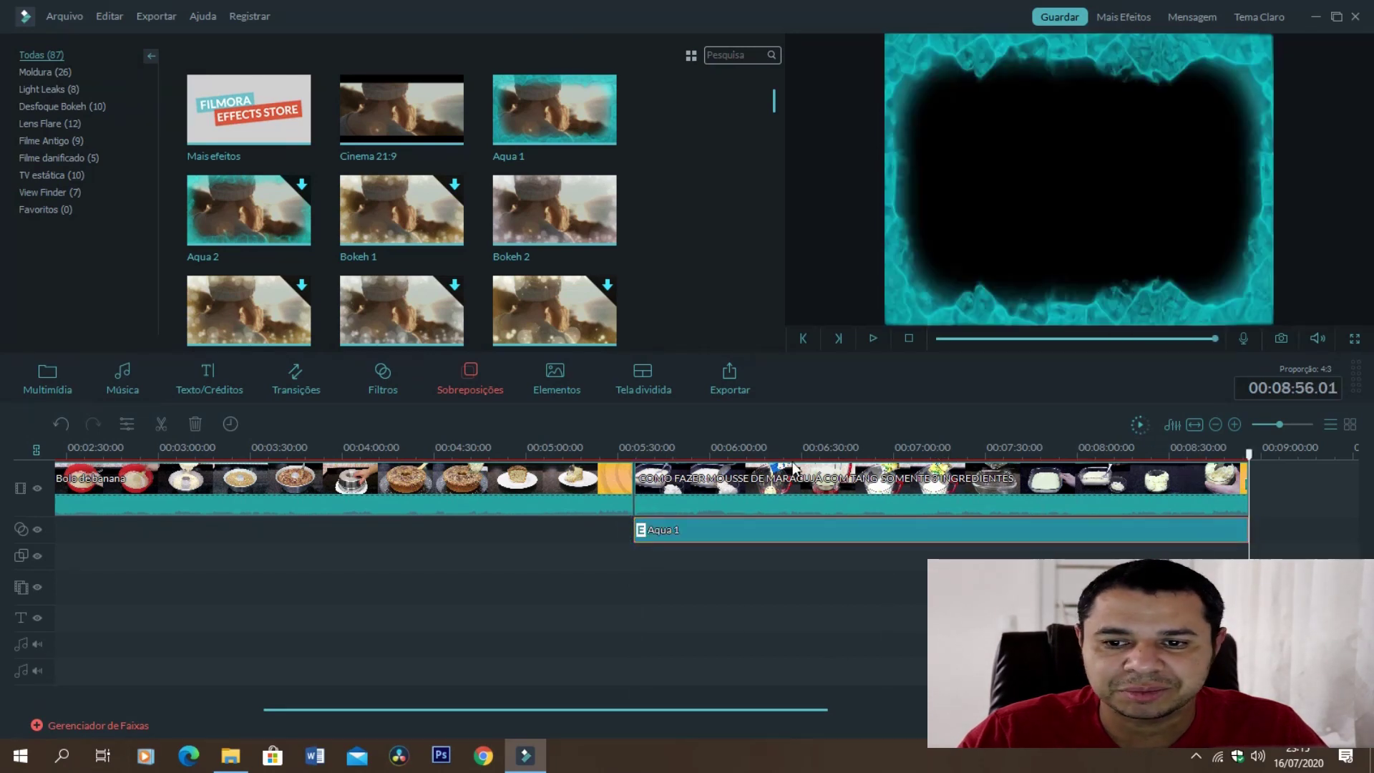
click(767, 449)
key(space)
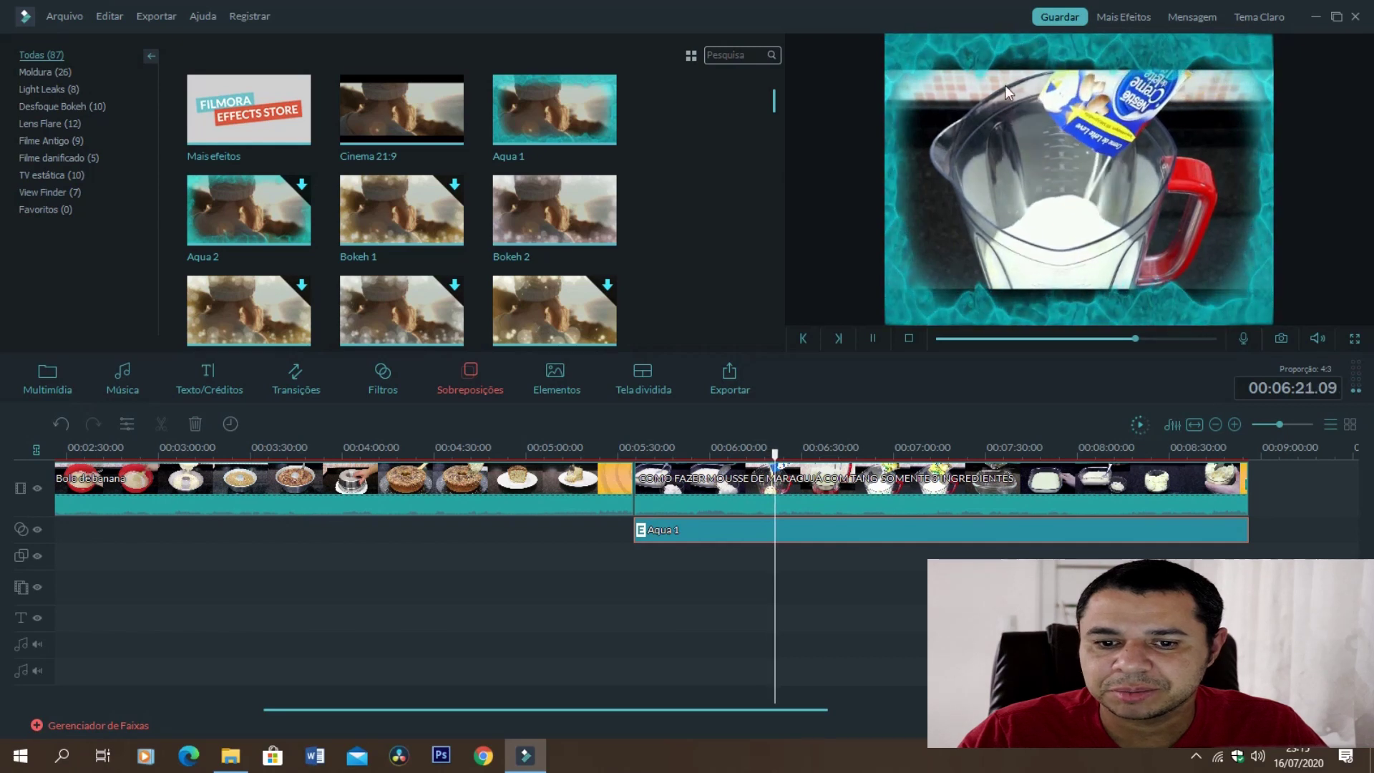
click(873, 337)
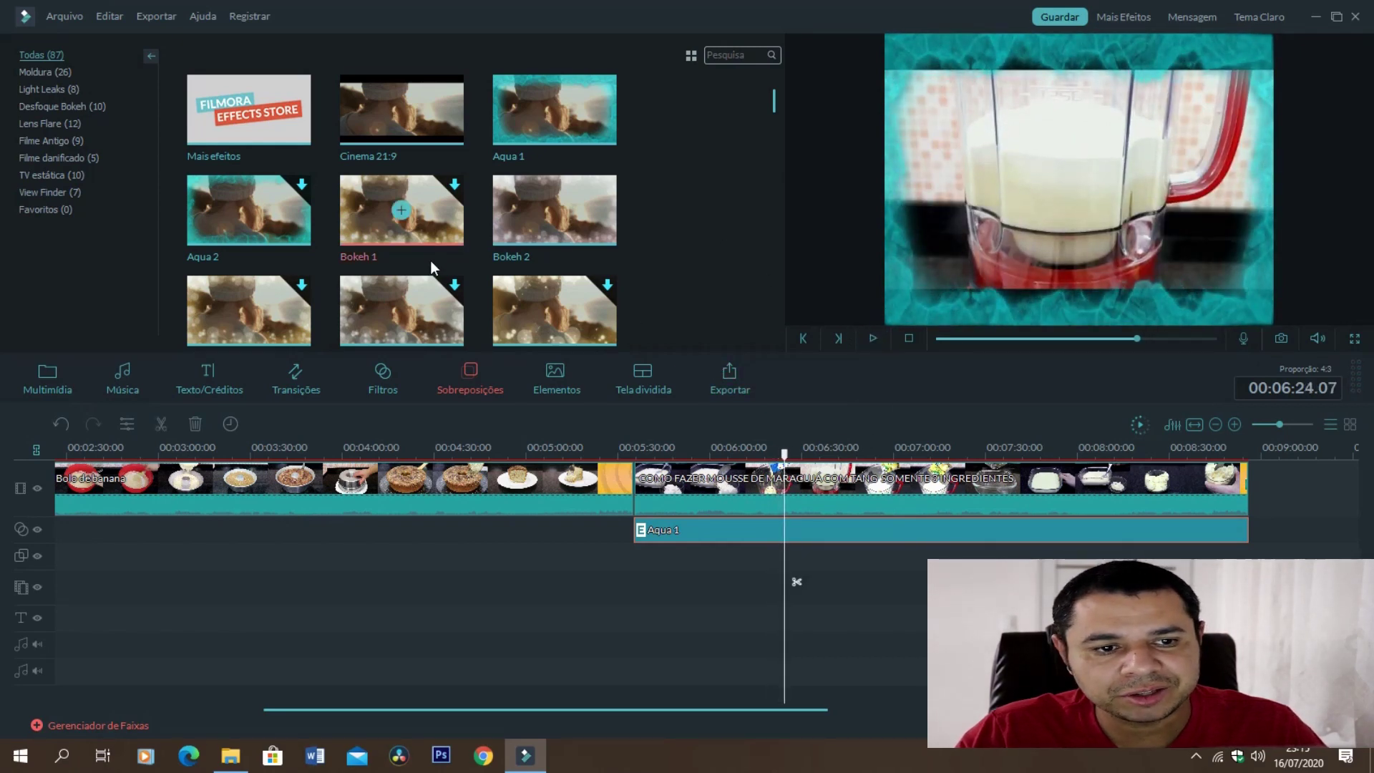
Delete the Aqua 1 overlay and try to place the Bokeh 1 overlay at the start of the mousse clip.
click(719, 528)
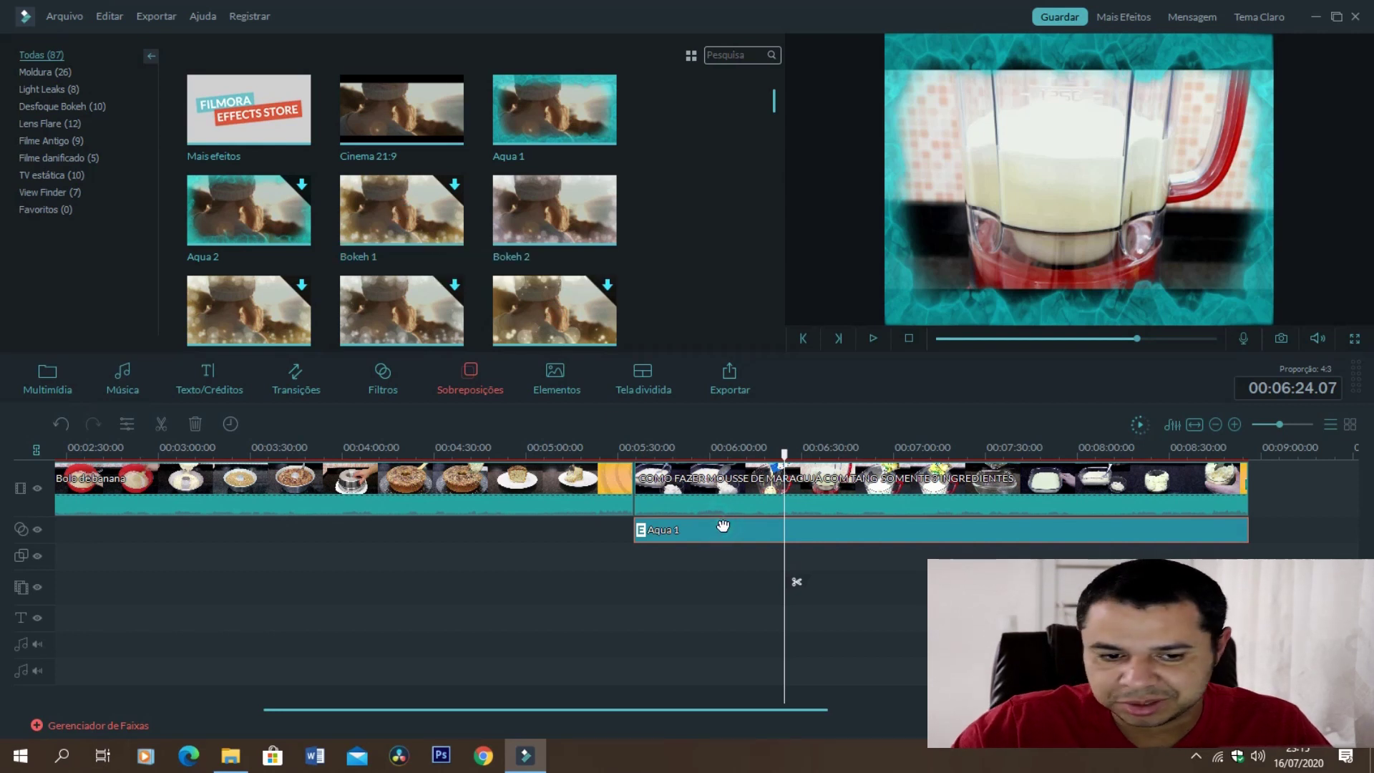
key(Delete)
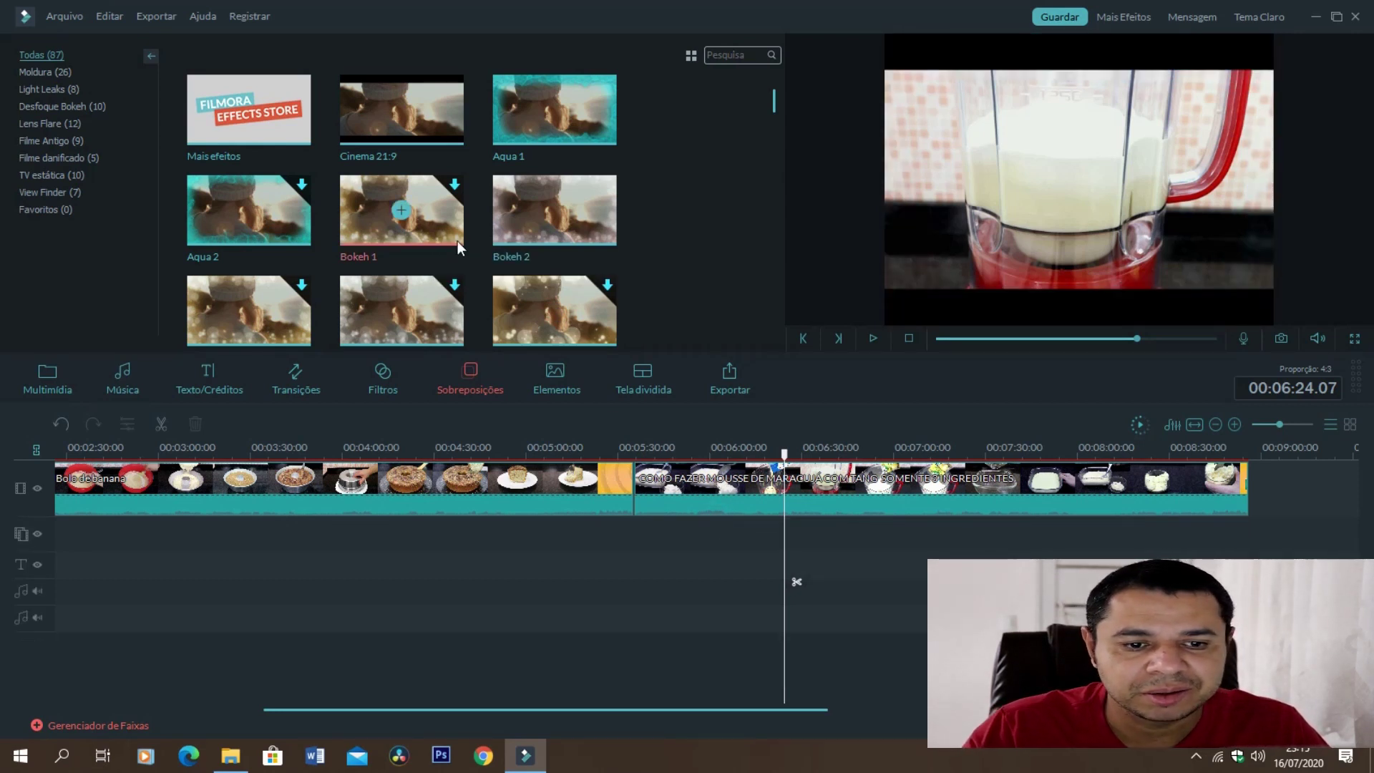
drag(457, 241, 642, 536)
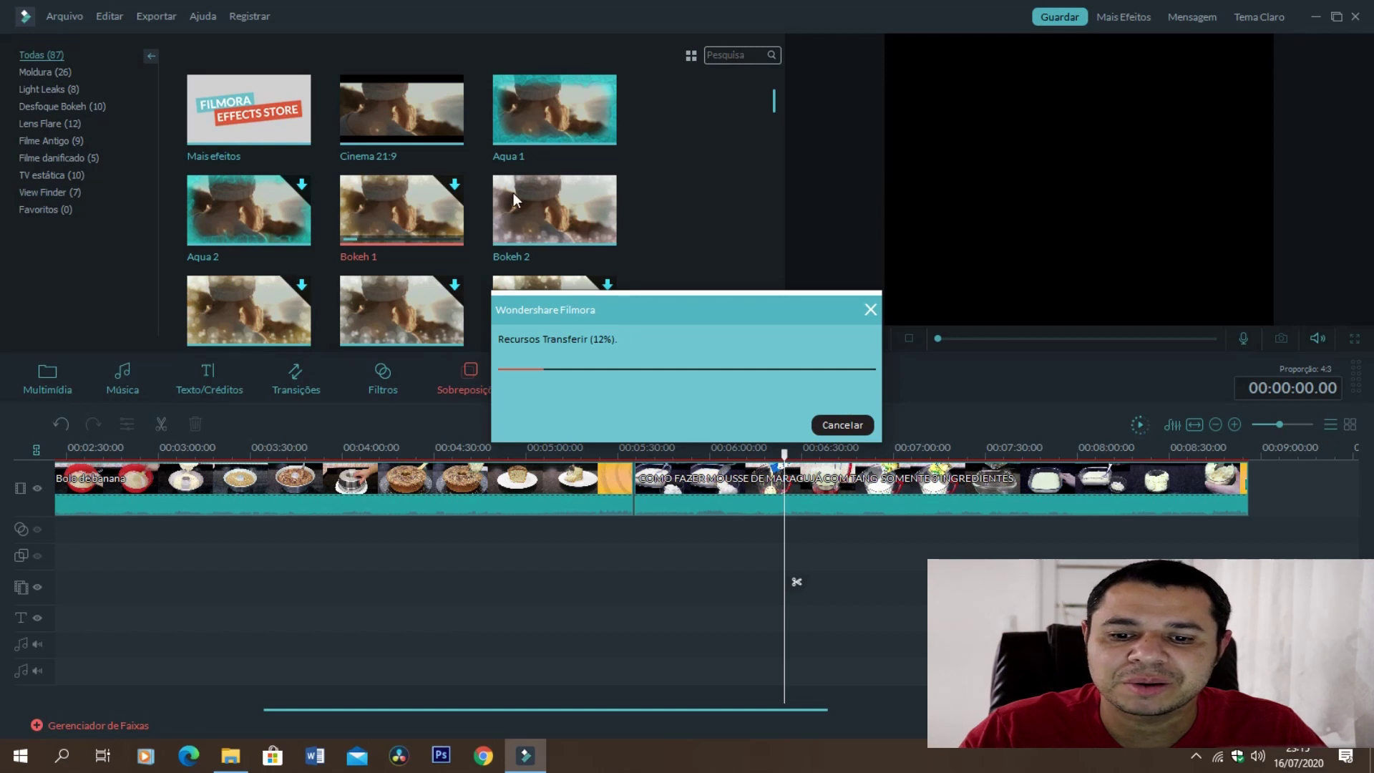
click(843, 425)
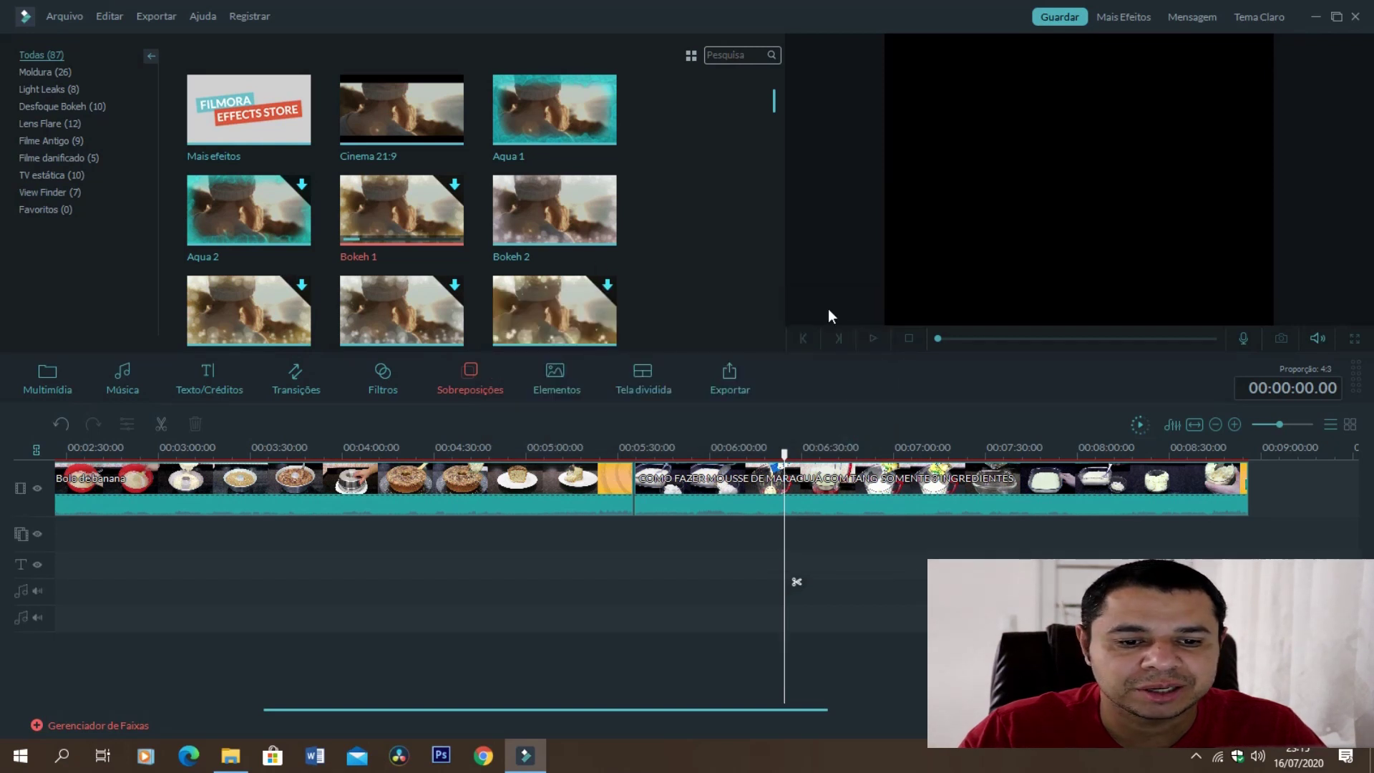
Browse the elements library through the love, hand-drawn, motion shape, web and emoji elements.
click(563, 379)
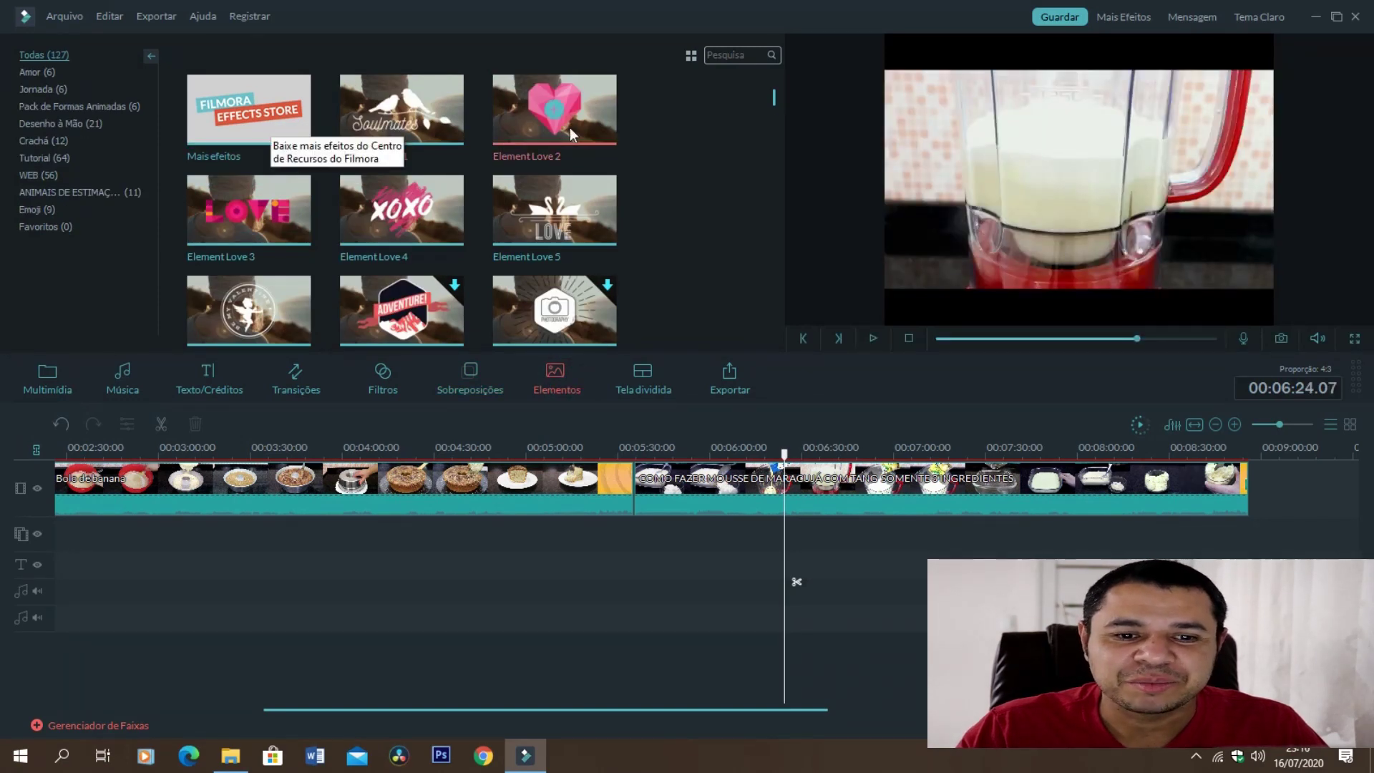
scroll(667, 173, down, 10)
scroll(666, 178, down, 5)
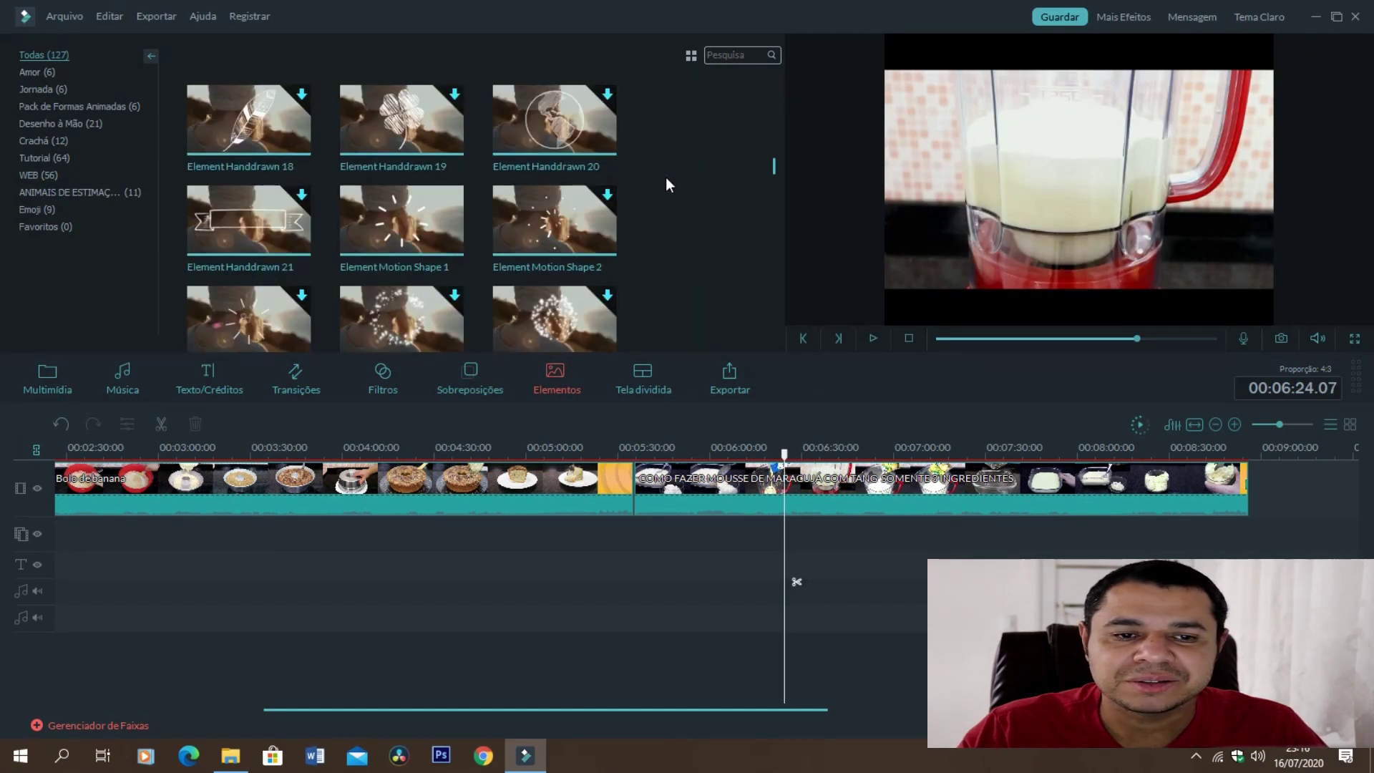
scroll(663, 179, up, 15)
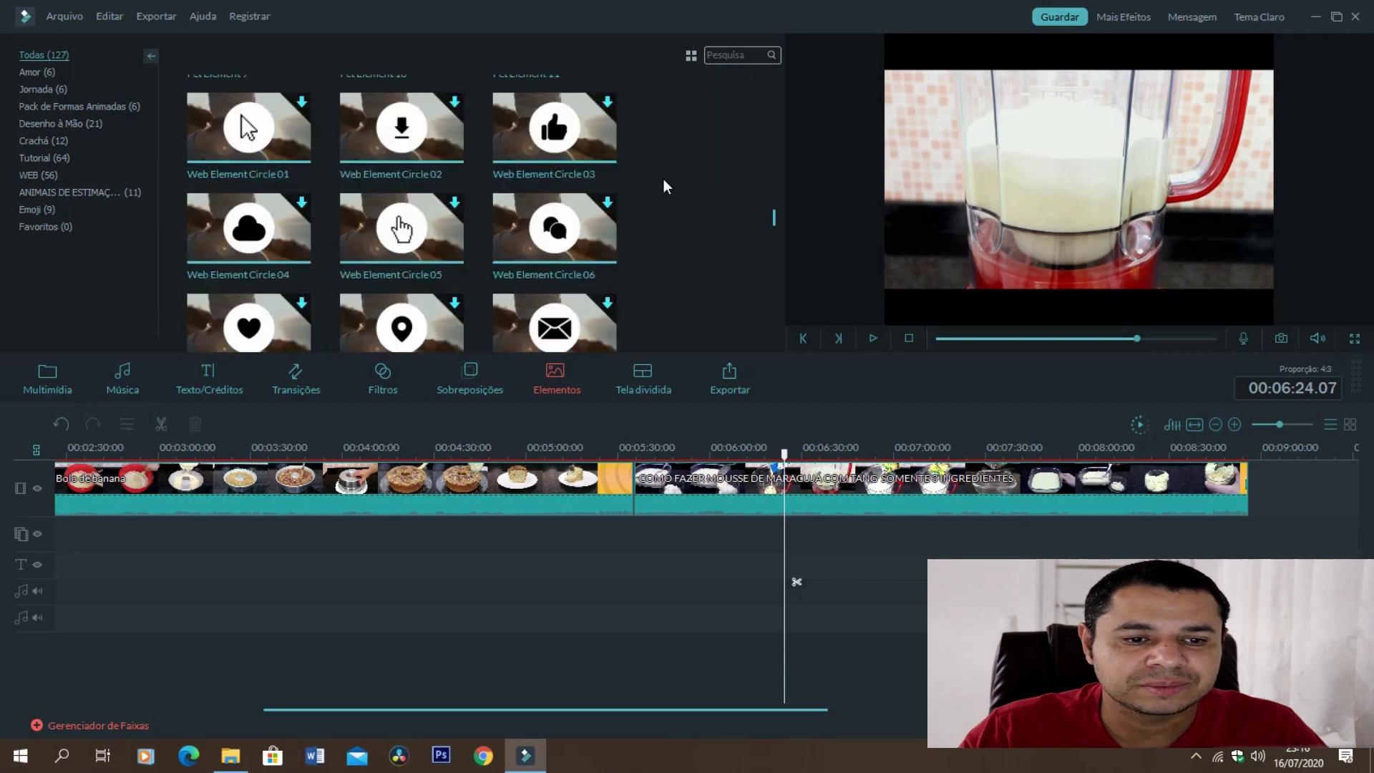
scroll(650, 197, down, 20)
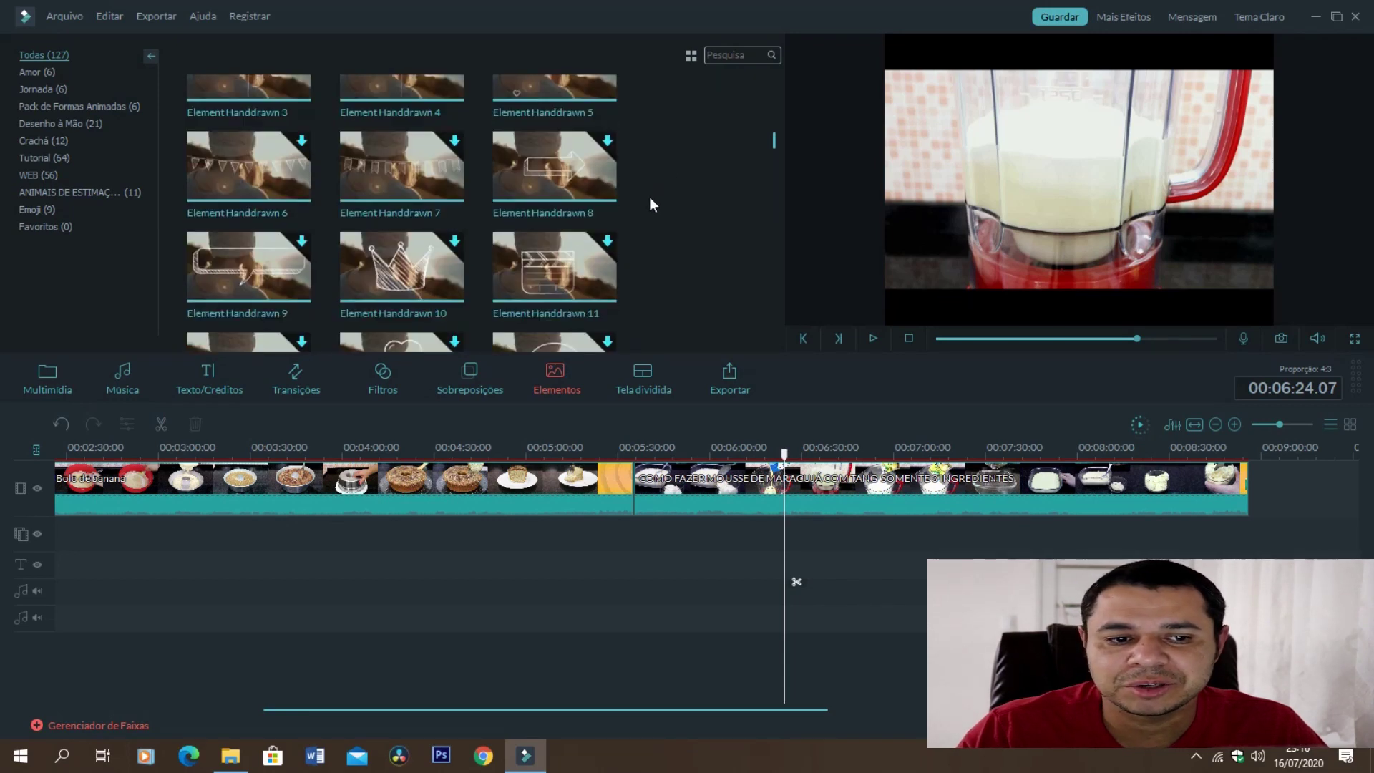
scroll(649, 199, down, 5)
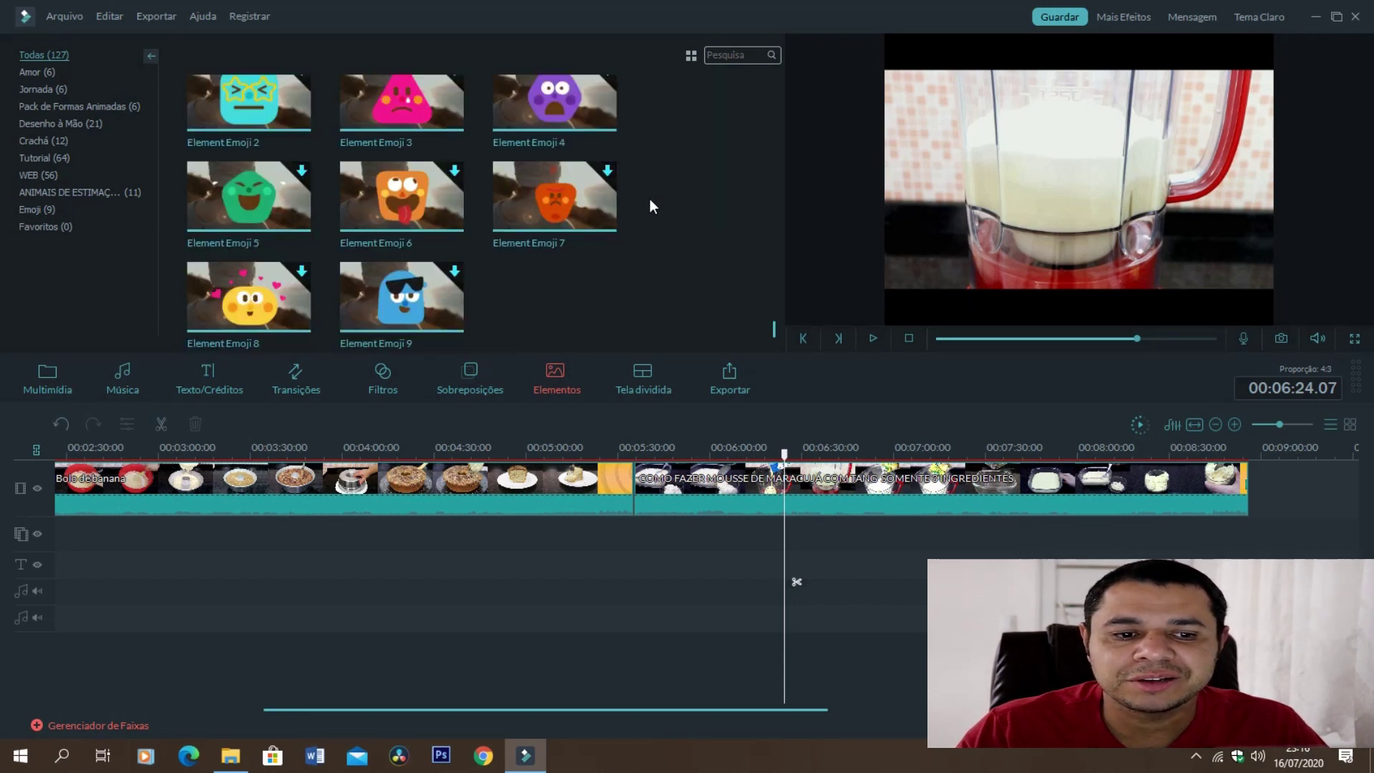
Look through the elements library again, from the love and badge elements to the web and emoji ones.
scroll(637, 273, up, 20)
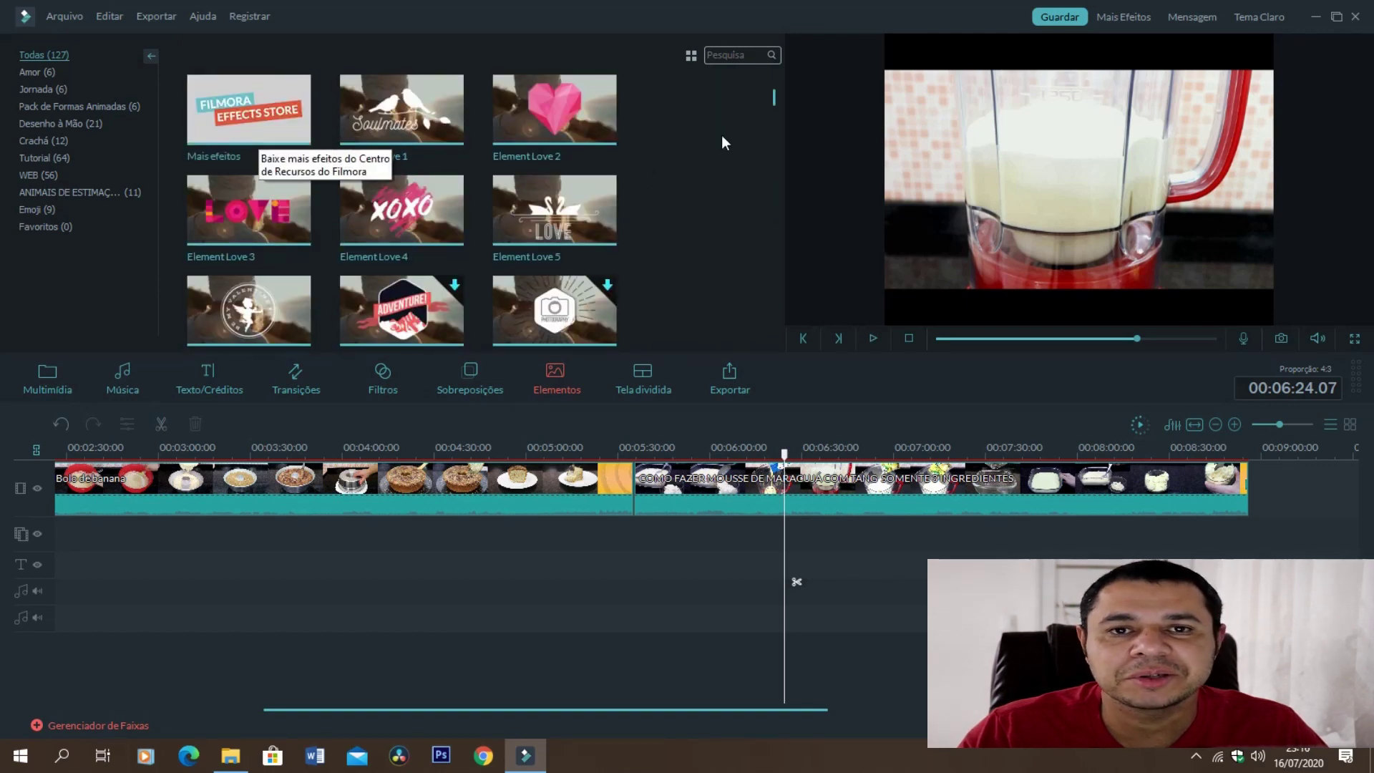
scroll(689, 179, down, 5)
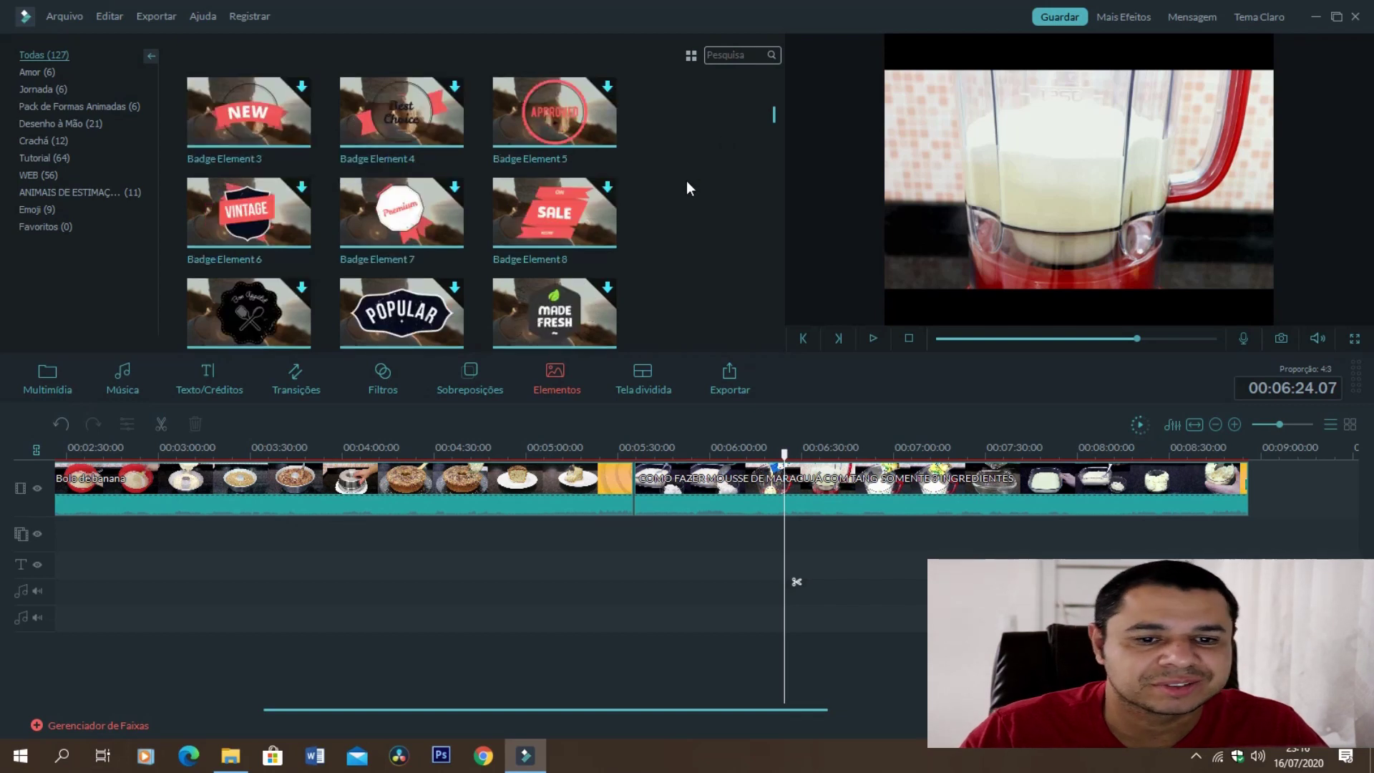
scroll(643, 208, down, 5)
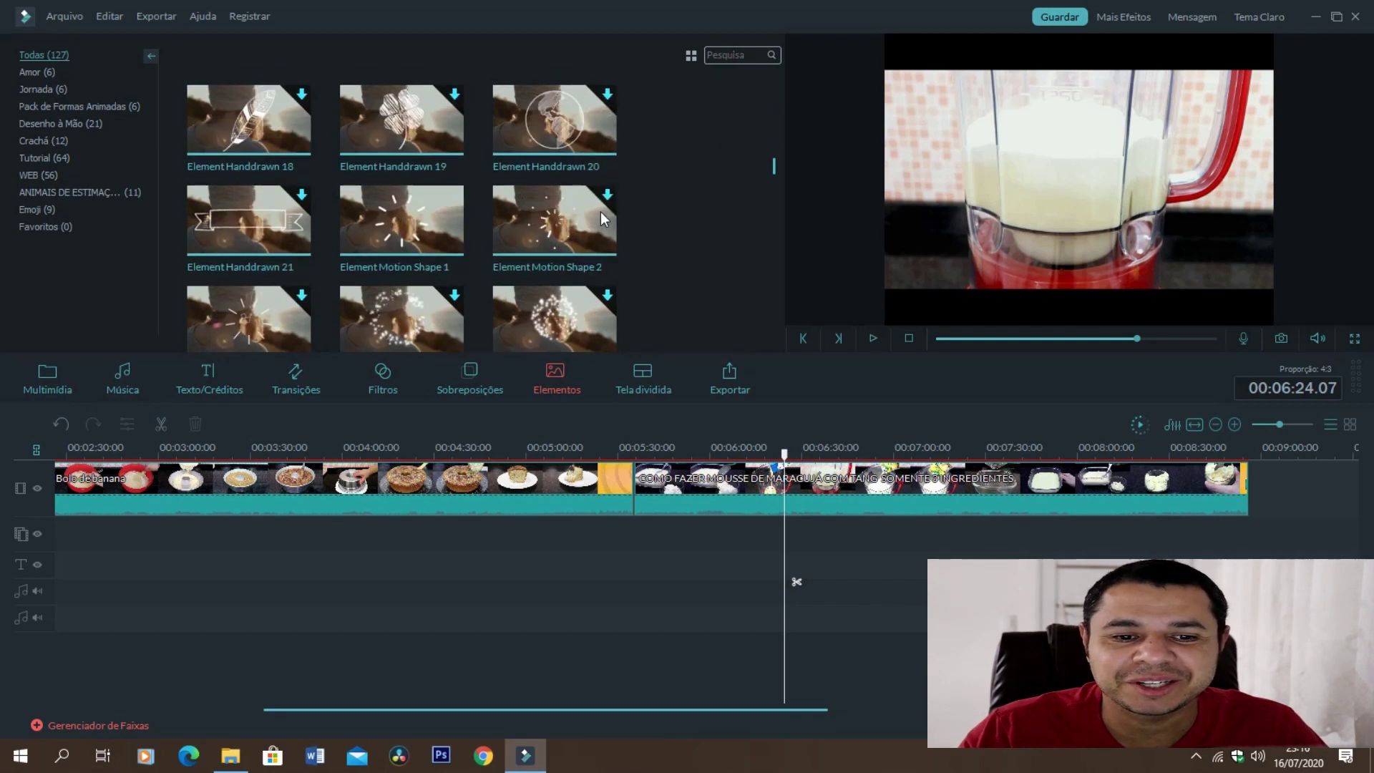
scroll(600, 211, down, 10)
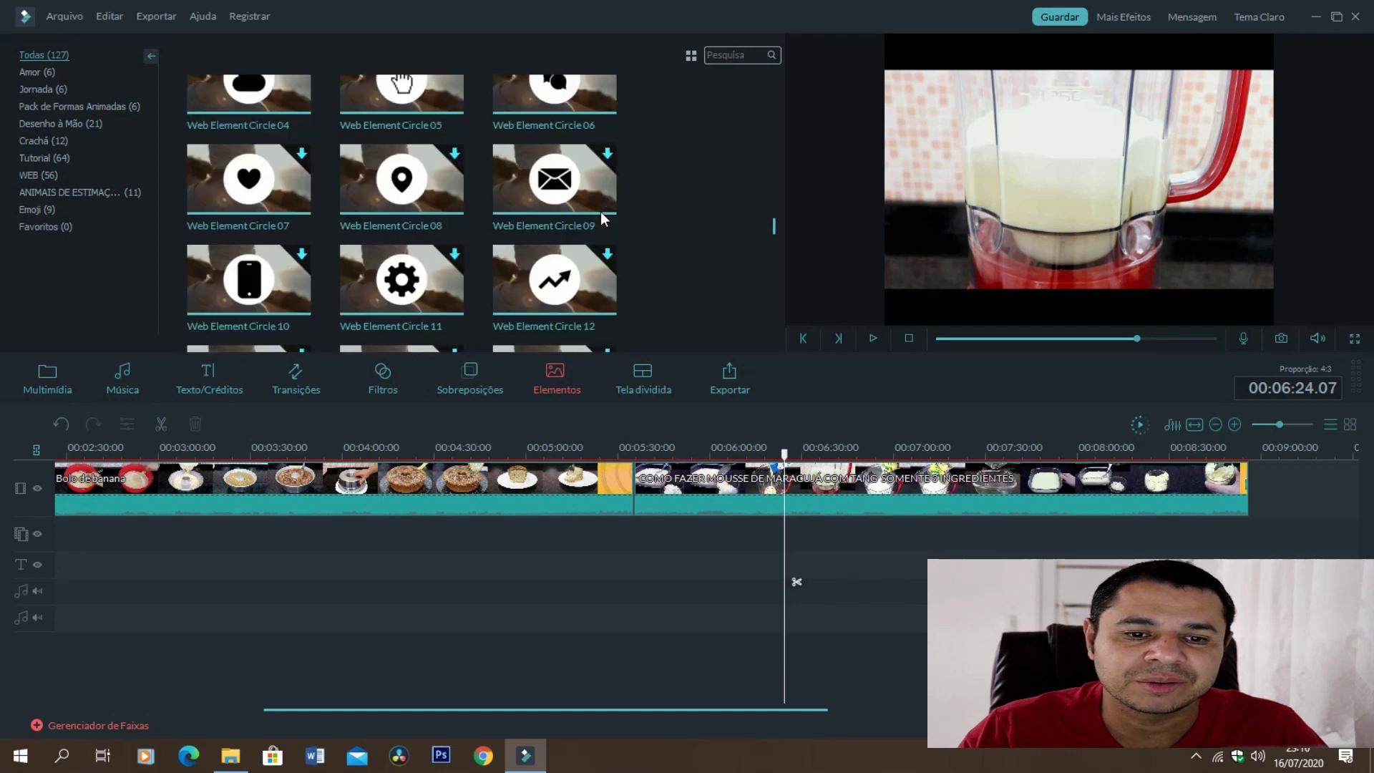
scroll(590, 257, down, 10)
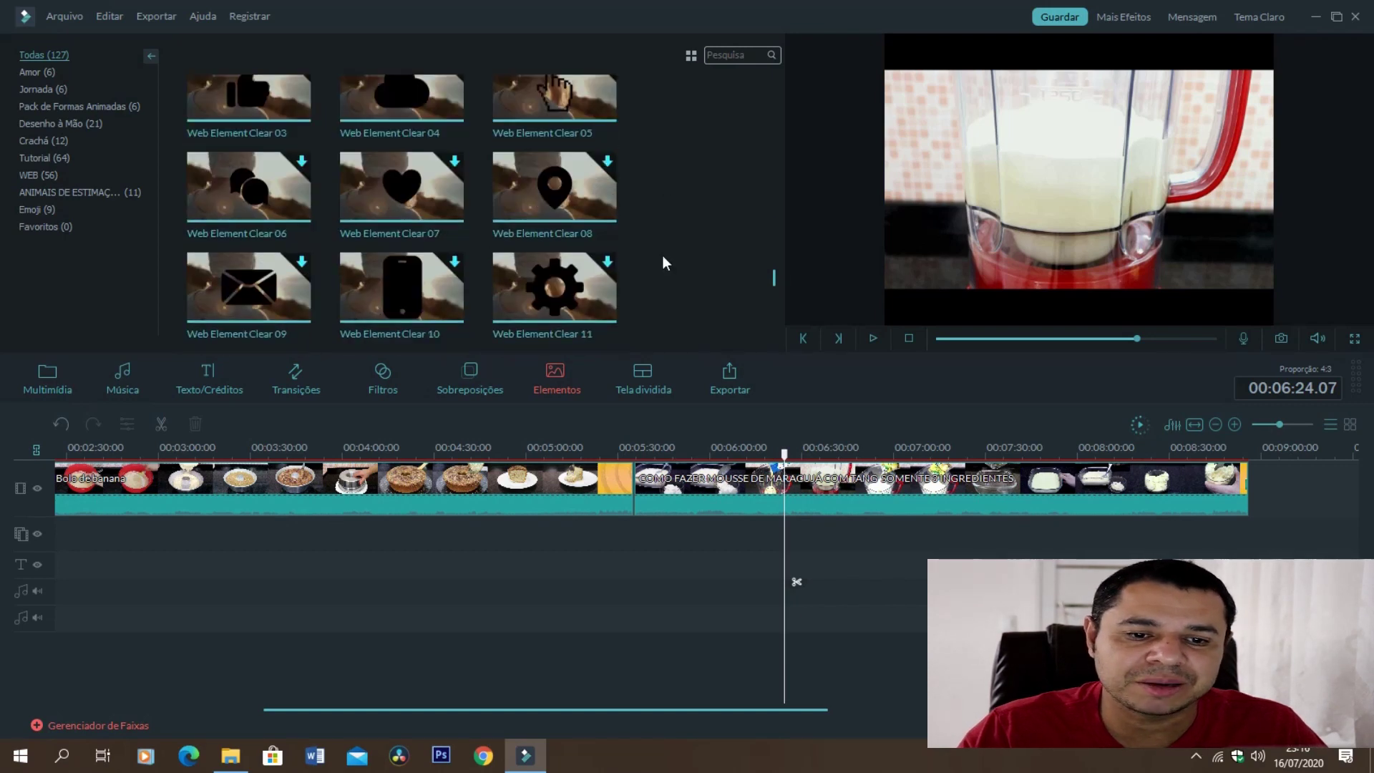
scroll(654, 251, down, 5)
scroll(553, 215, up, 3)
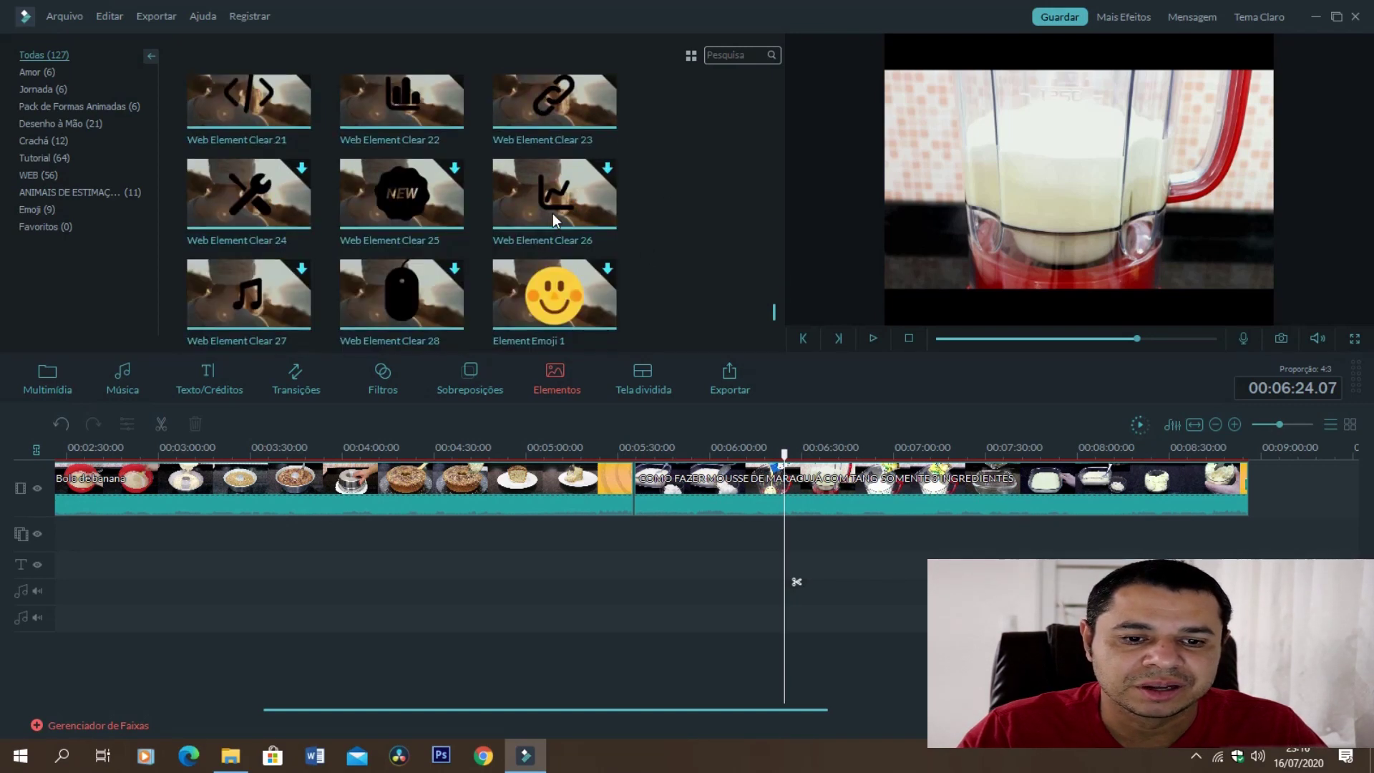
scroll(590, 226, down, 3)
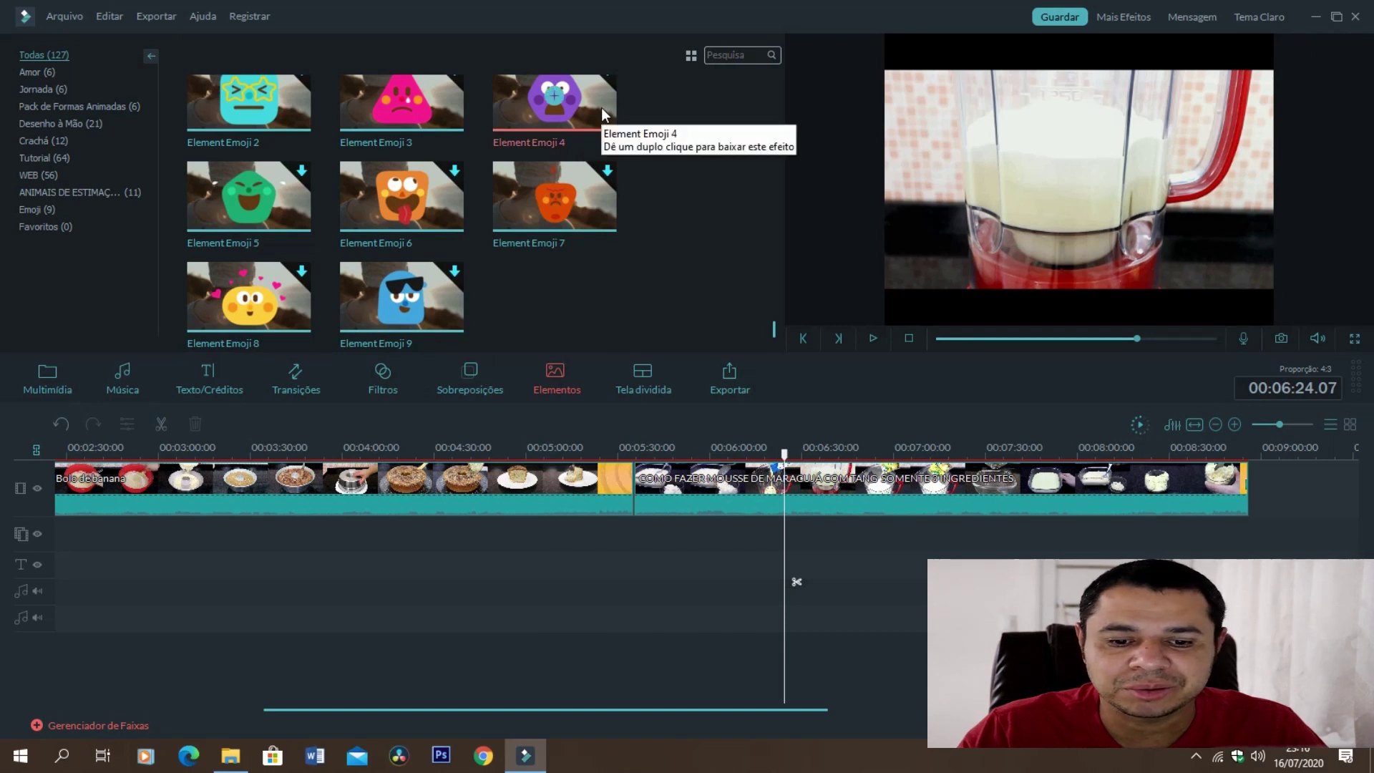
Try to add Element Emoji 4 to the overlay track under the mousse clip and cancel its download.
drag(601, 107, 639, 556)
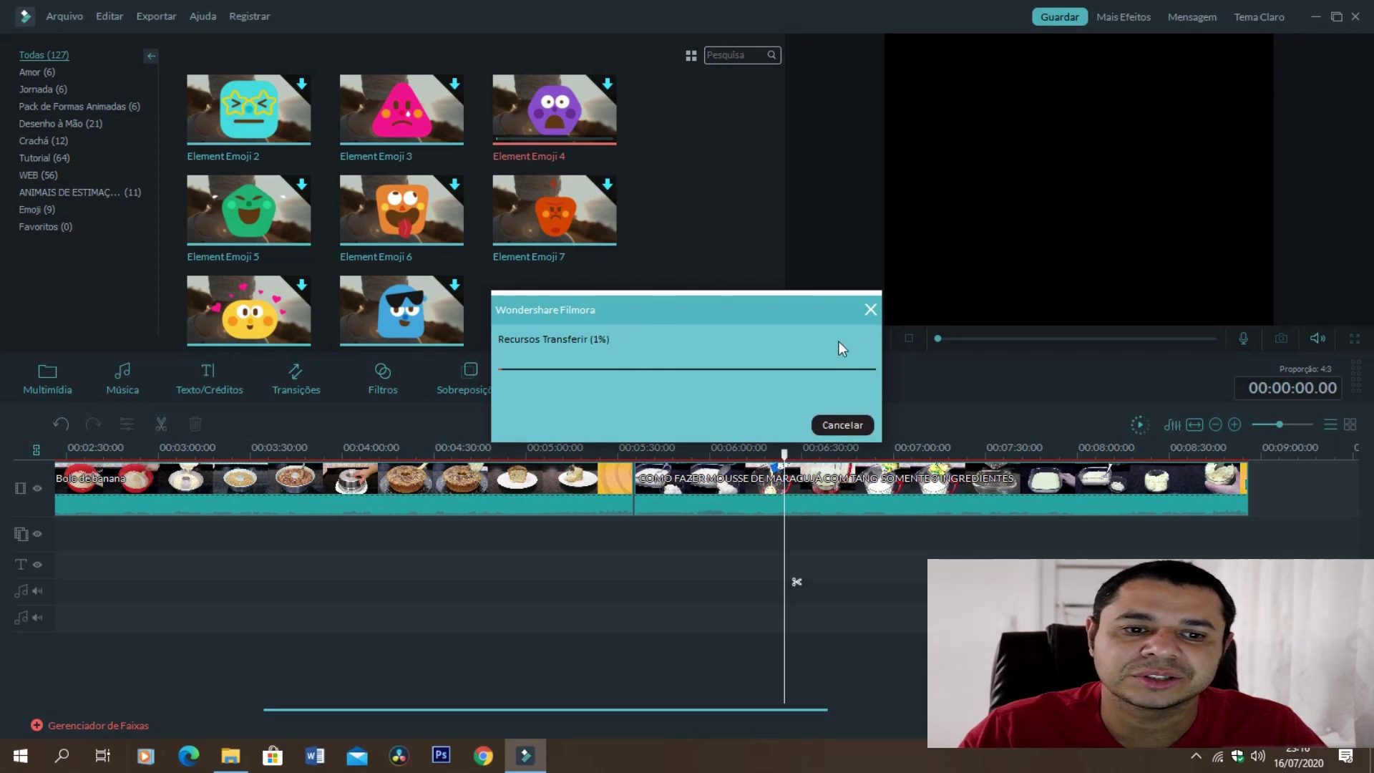
click(870, 309)
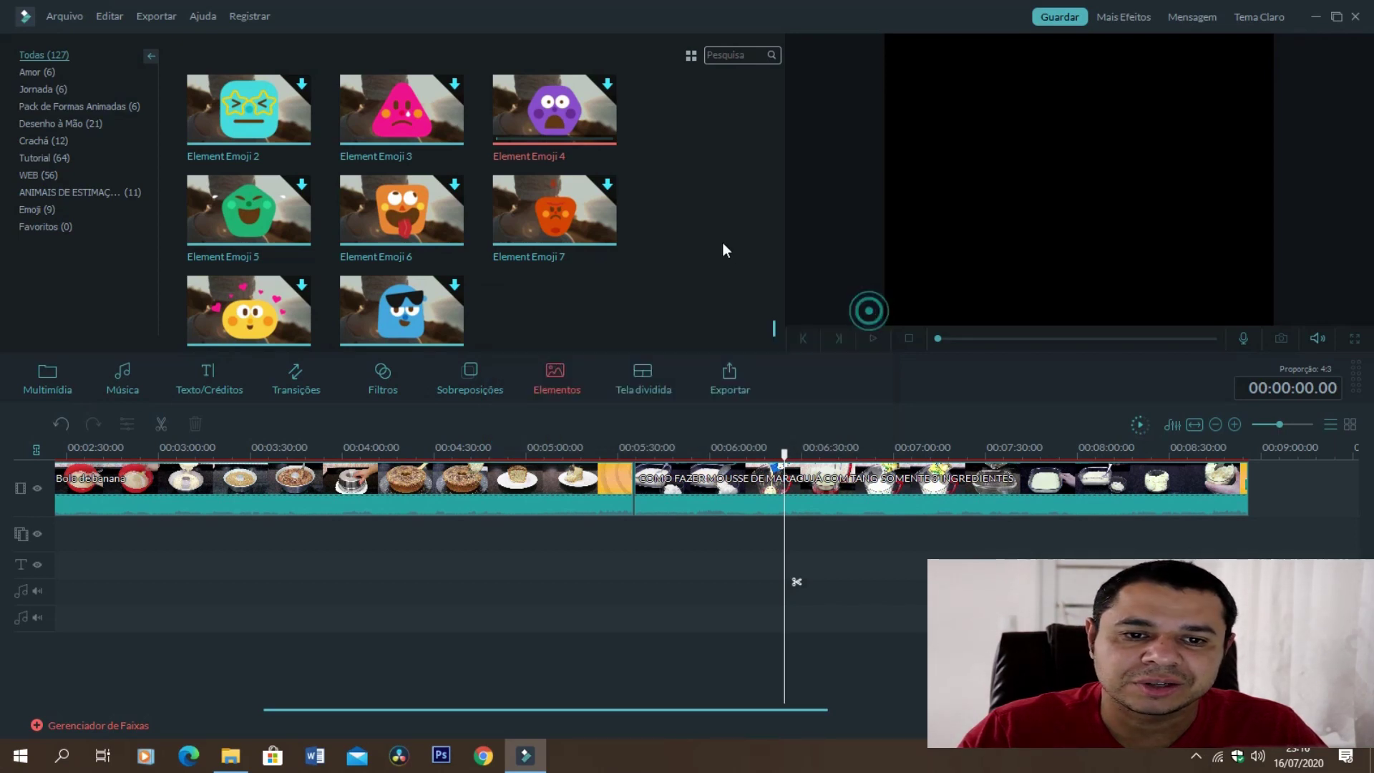
Place Element Love 2 on the overlay track at the start of the mousse clip, play it and delete it.
scroll(711, 263, up, 10)
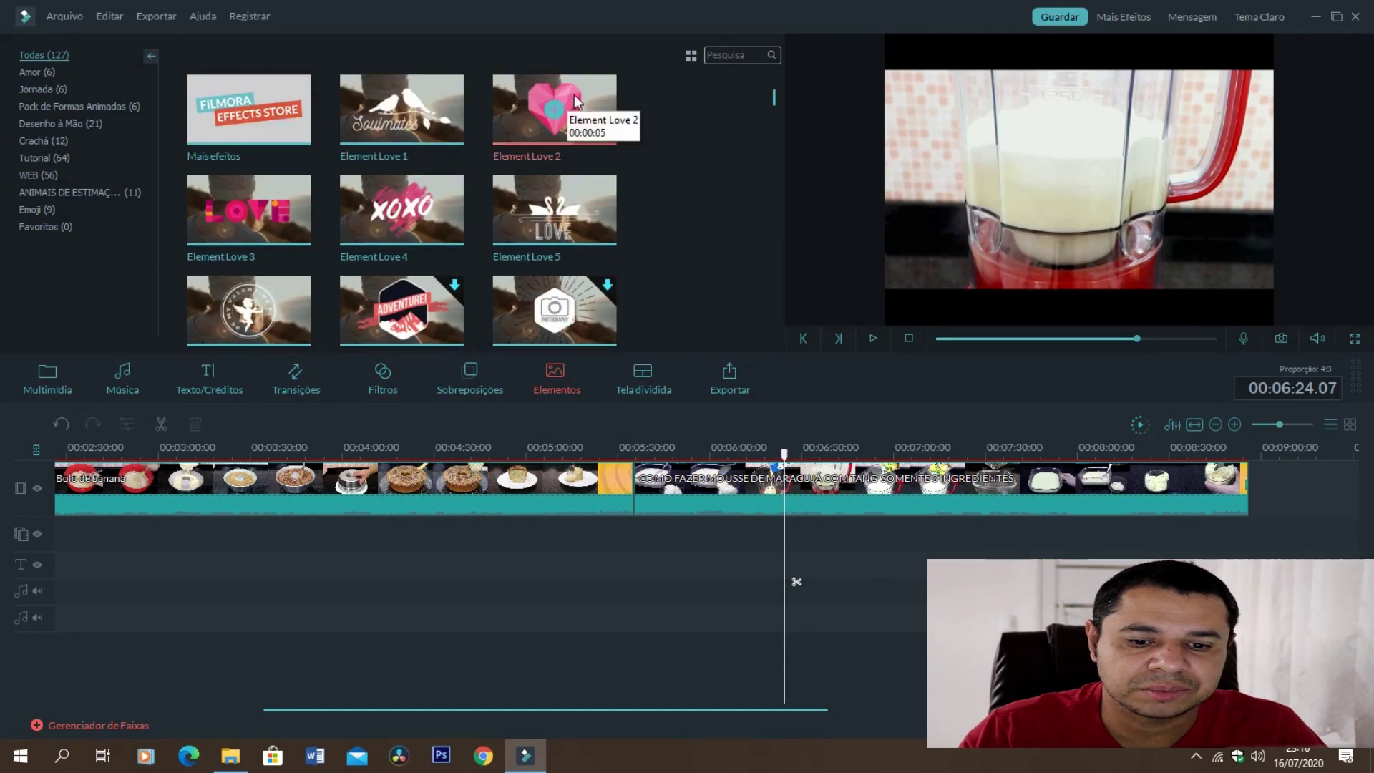
drag(574, 94, 644, 534)
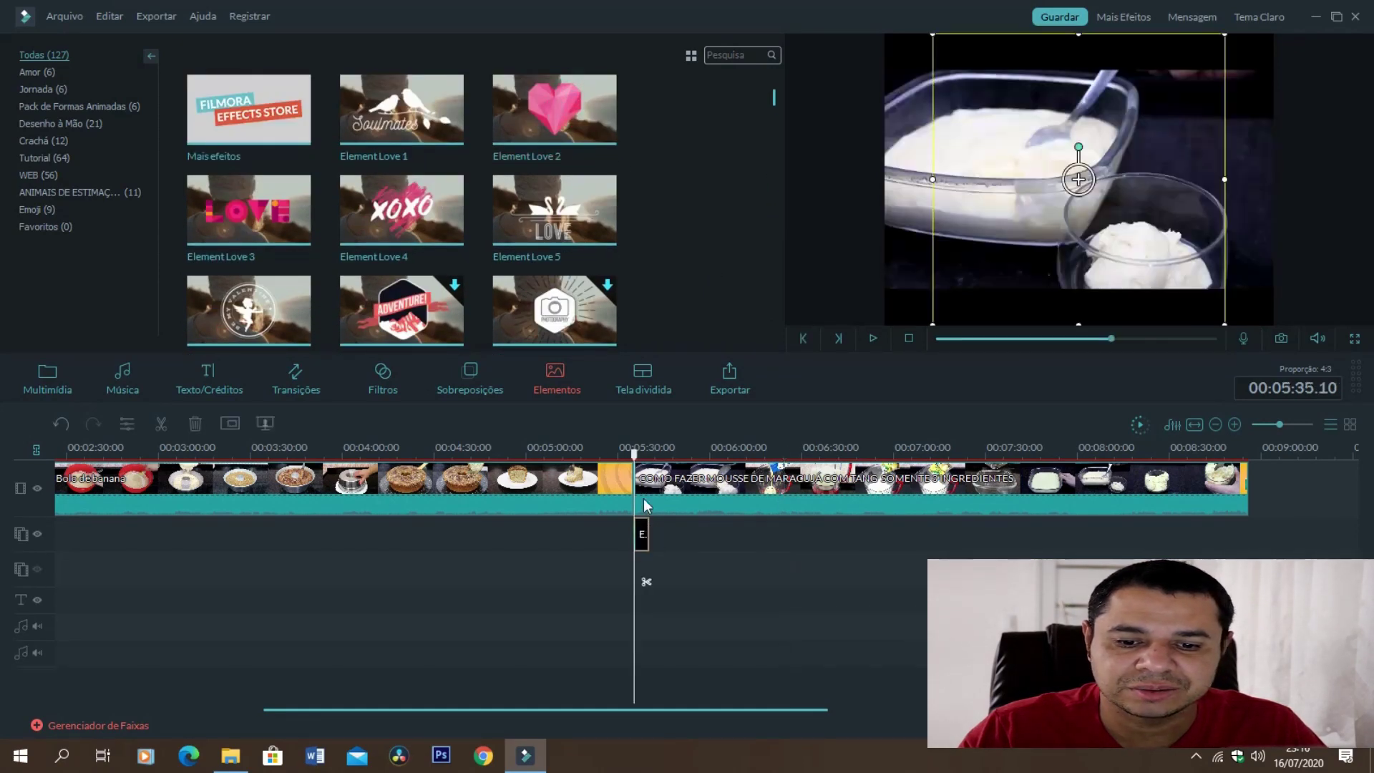
key(space)
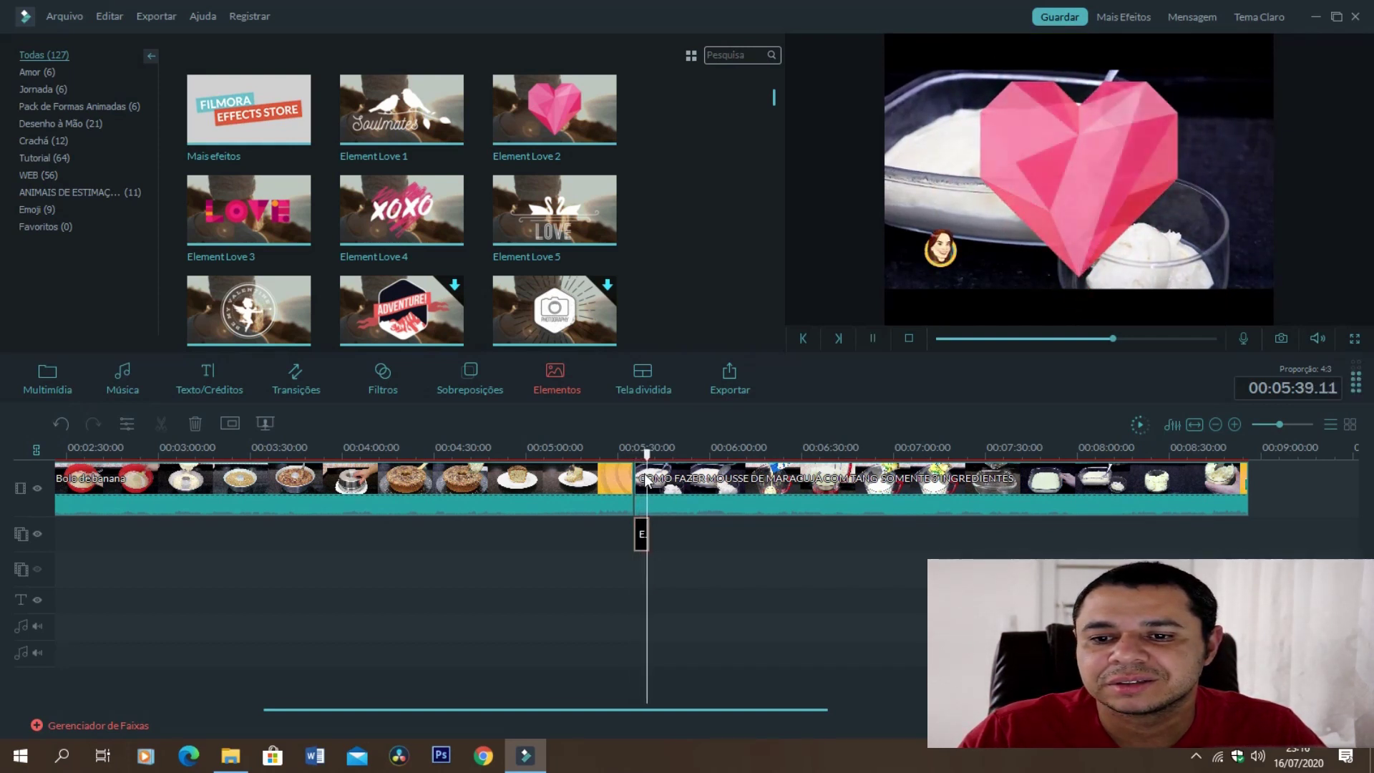
key(space)
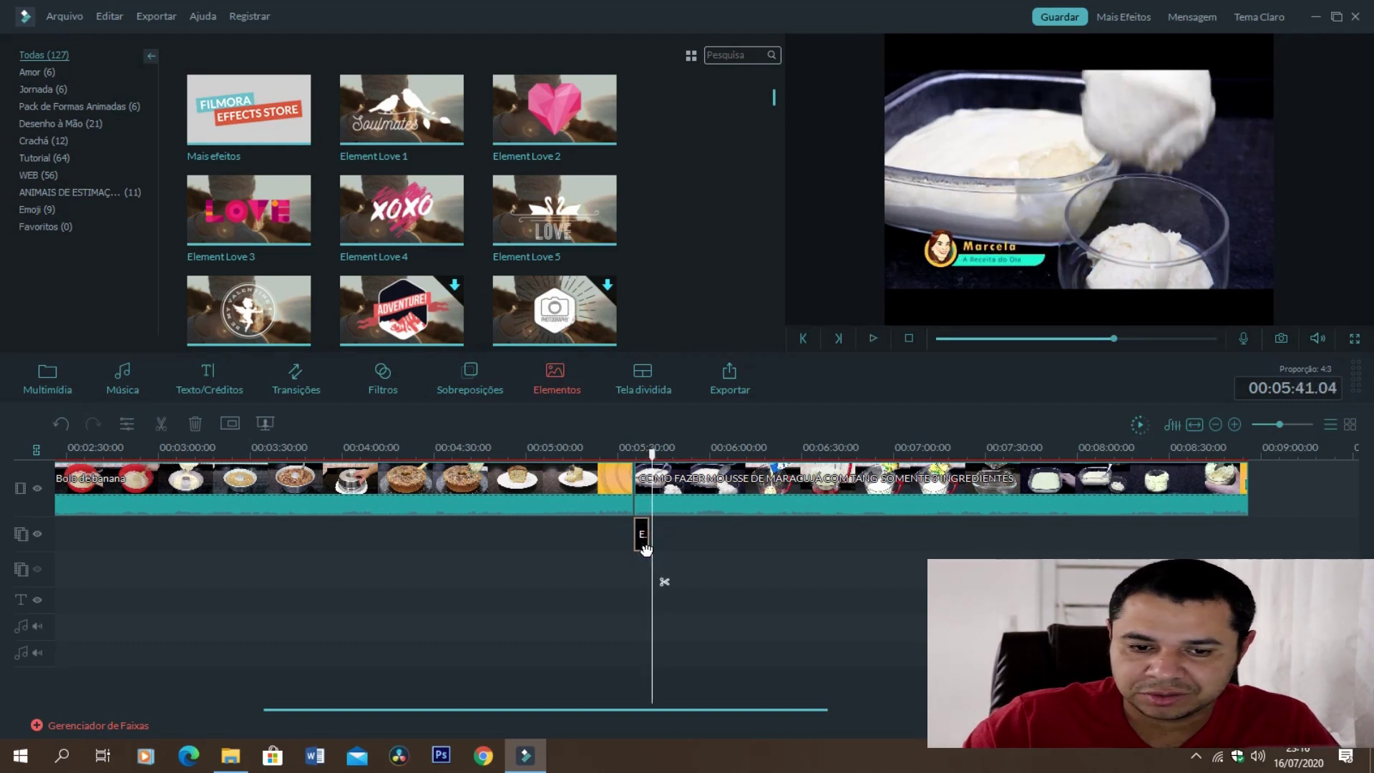
key(Delete)
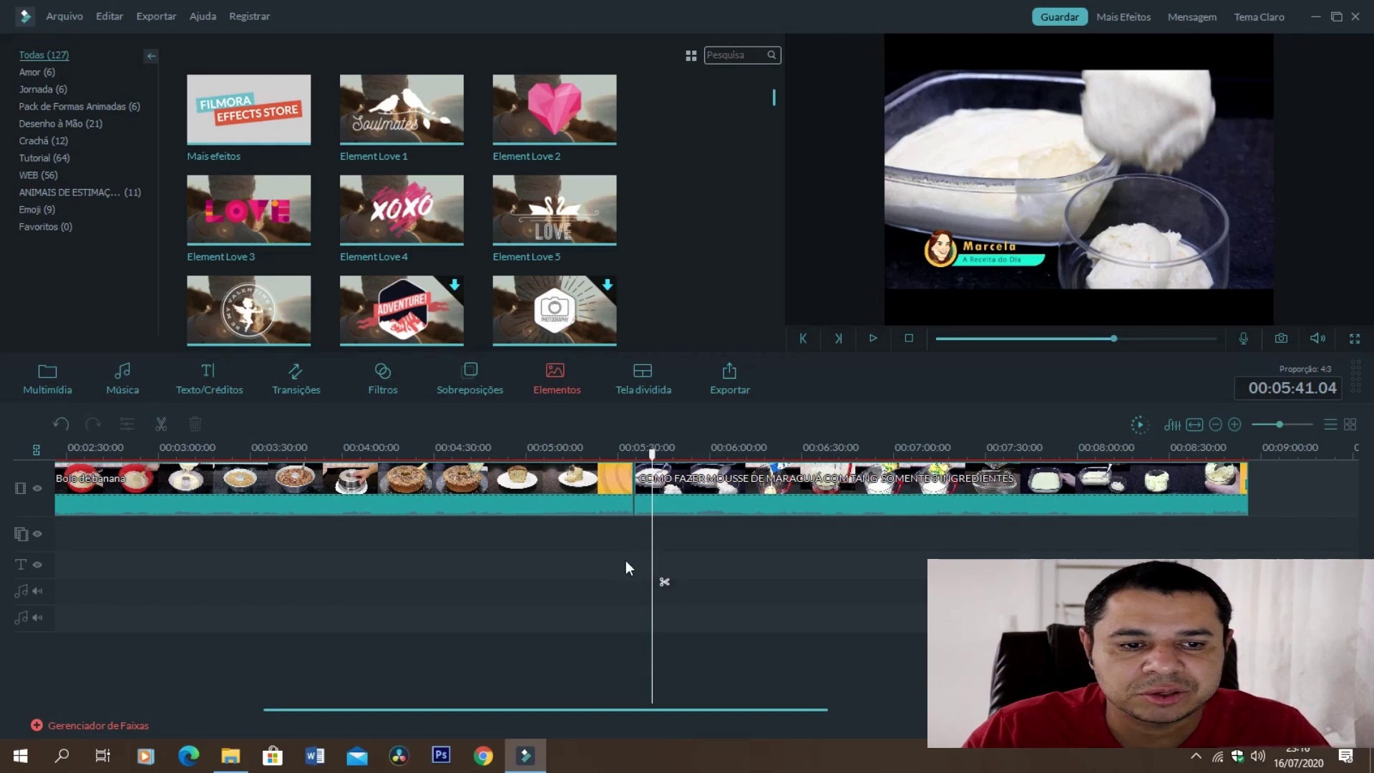
scroll(674, 228, down, 10)
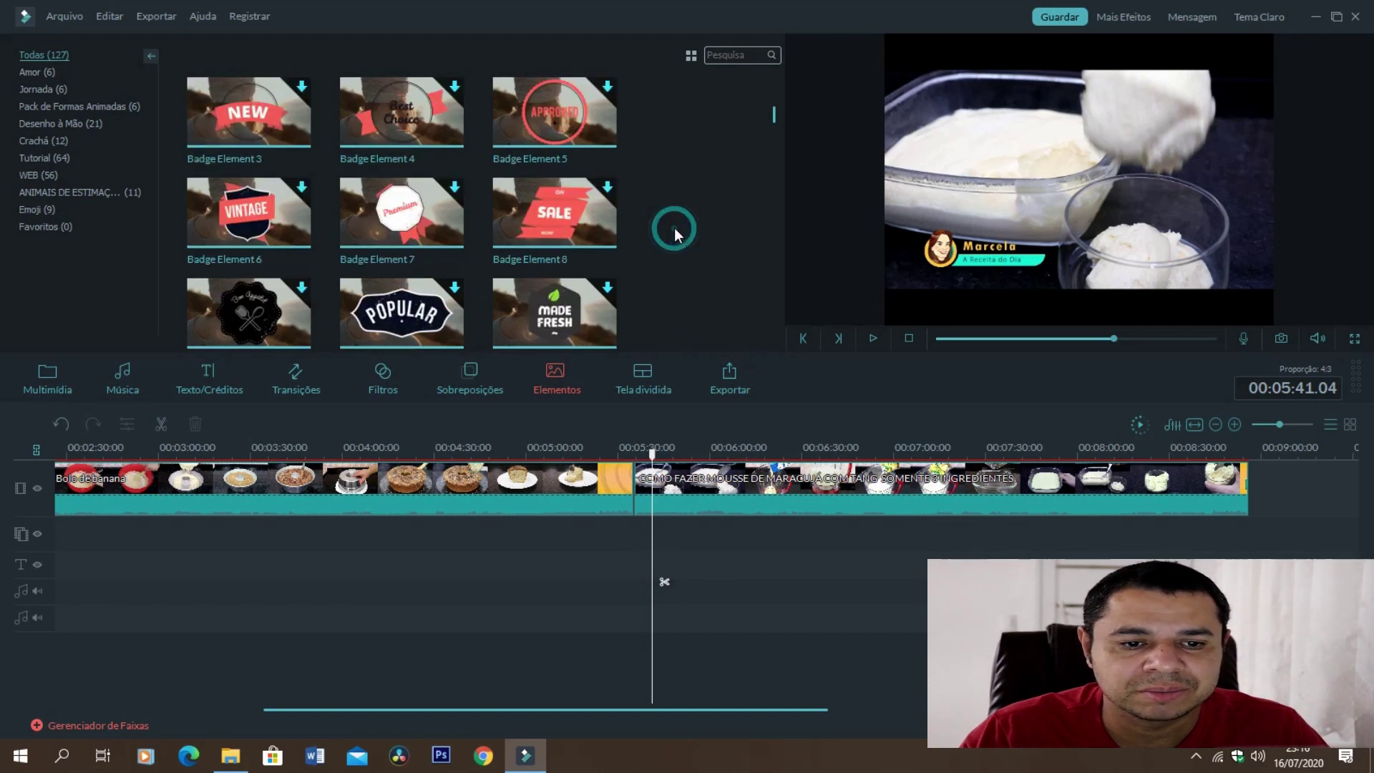
scroll(674, 227, down, 5)
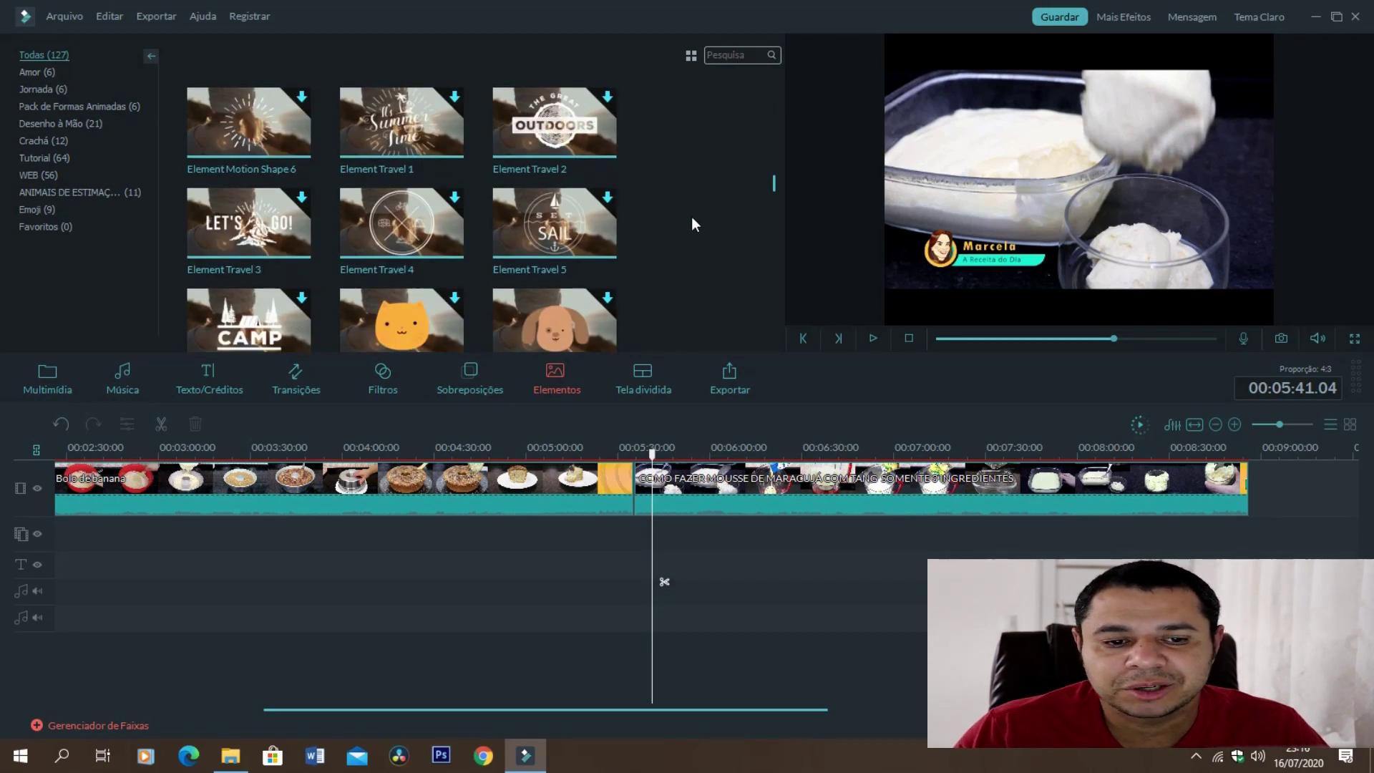
scroll(651, 215, down, 8)
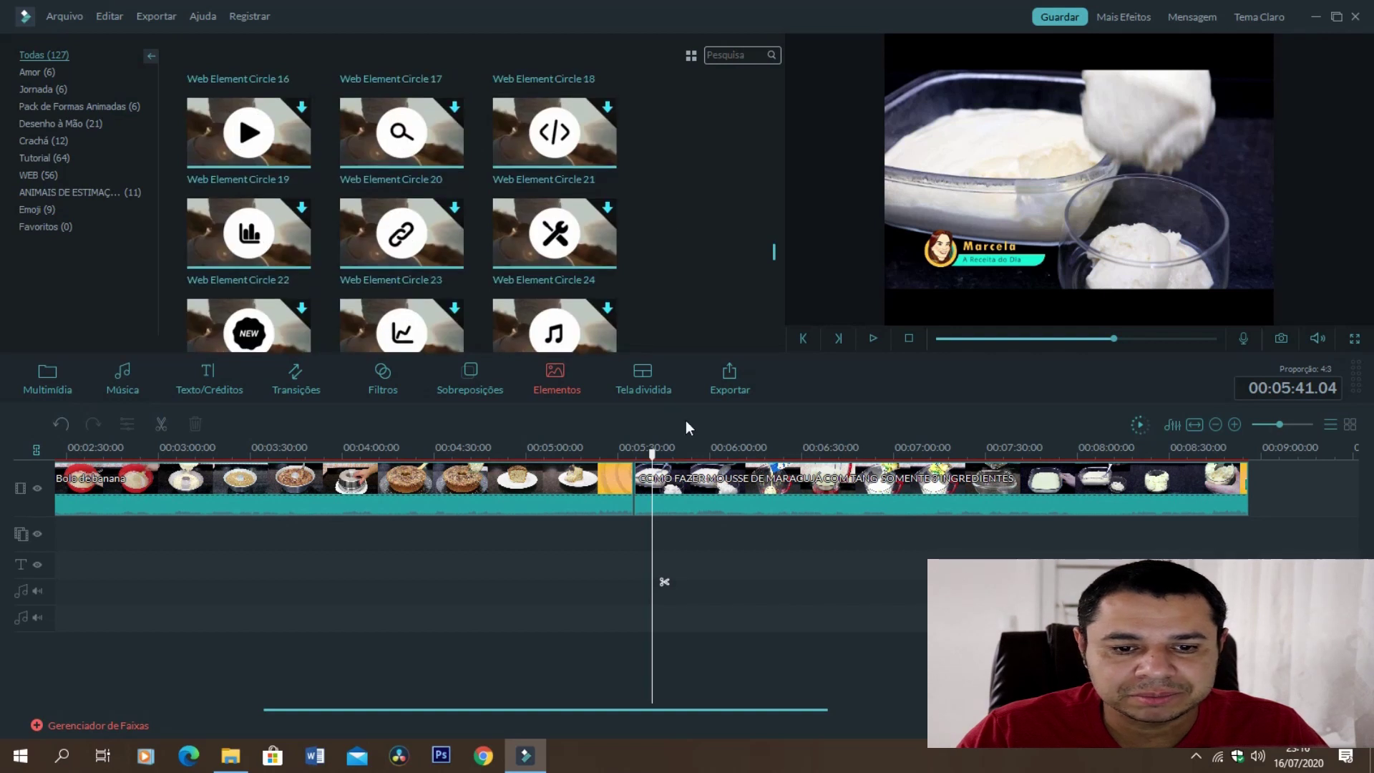
Insert the 2 Screen D split-screen layout between the banana cake and mousse clips and open it for editing.
click(654, 375)
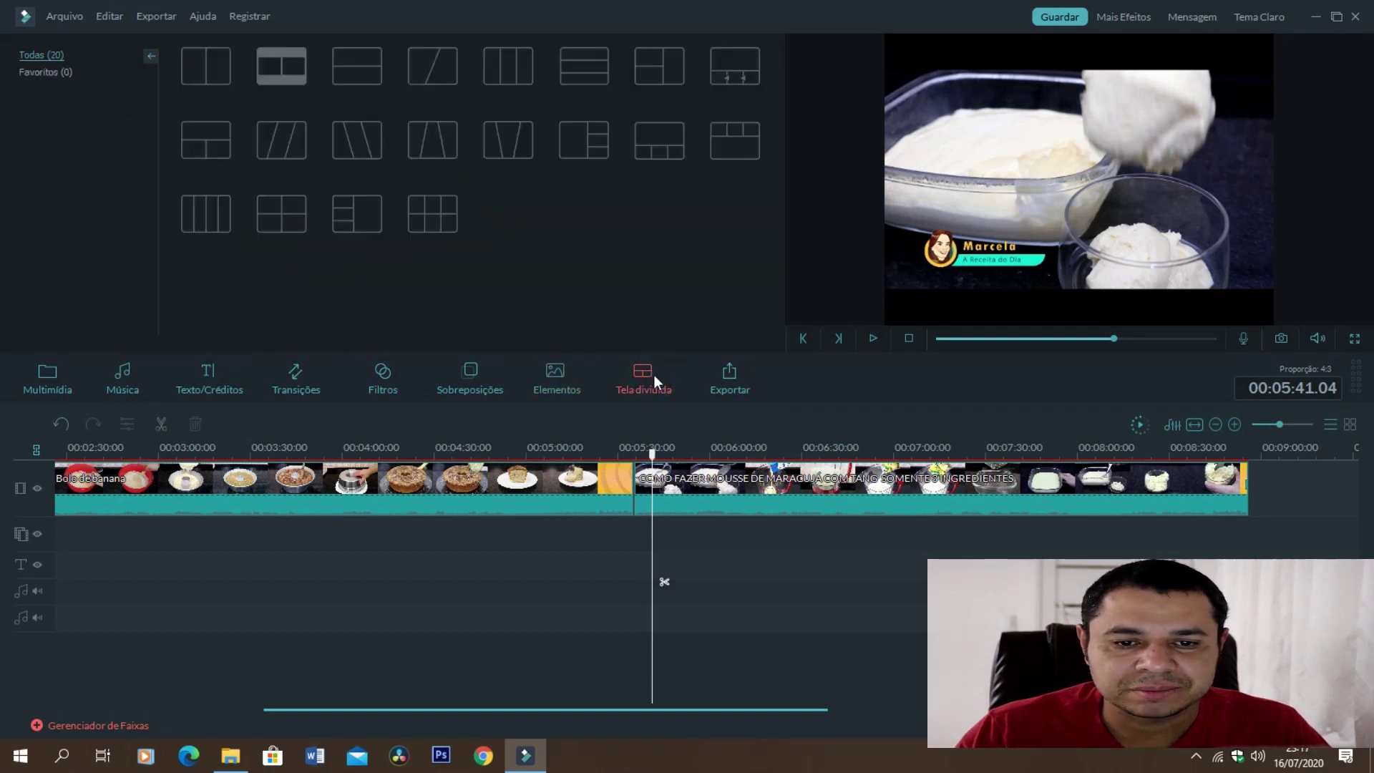
mouse_move(715, 146)
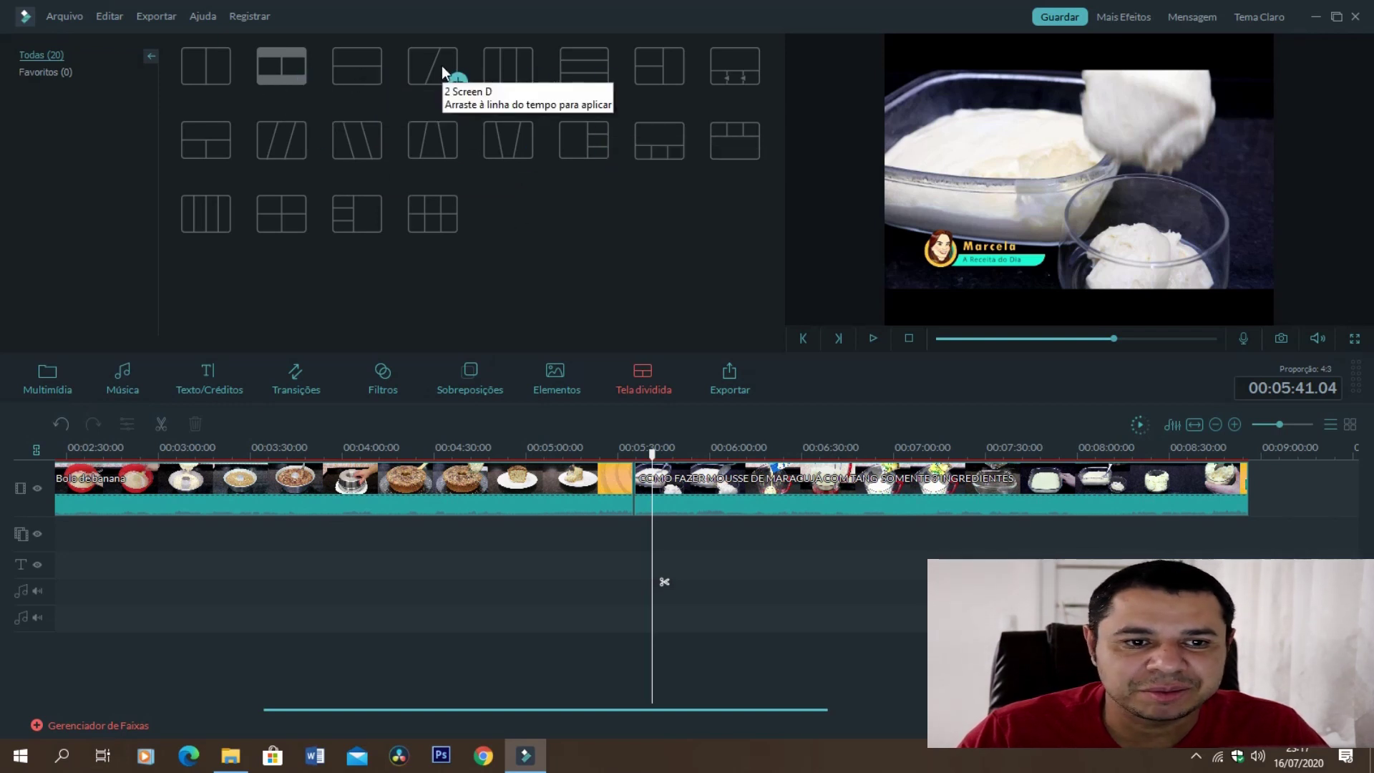
click(456, 78)
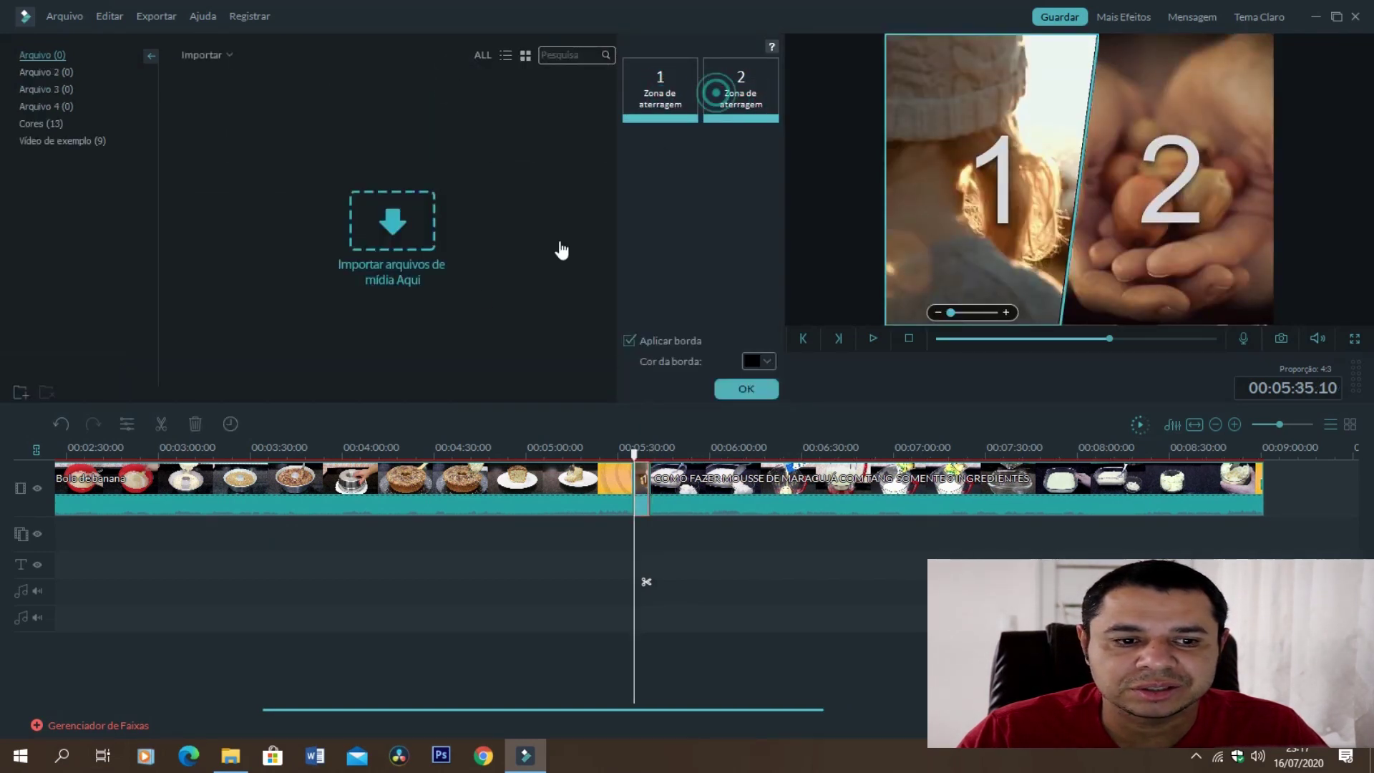
Import the audio filmora video and place it in zone 1 of the split screen.
click(417, 212)
click(672, 259)
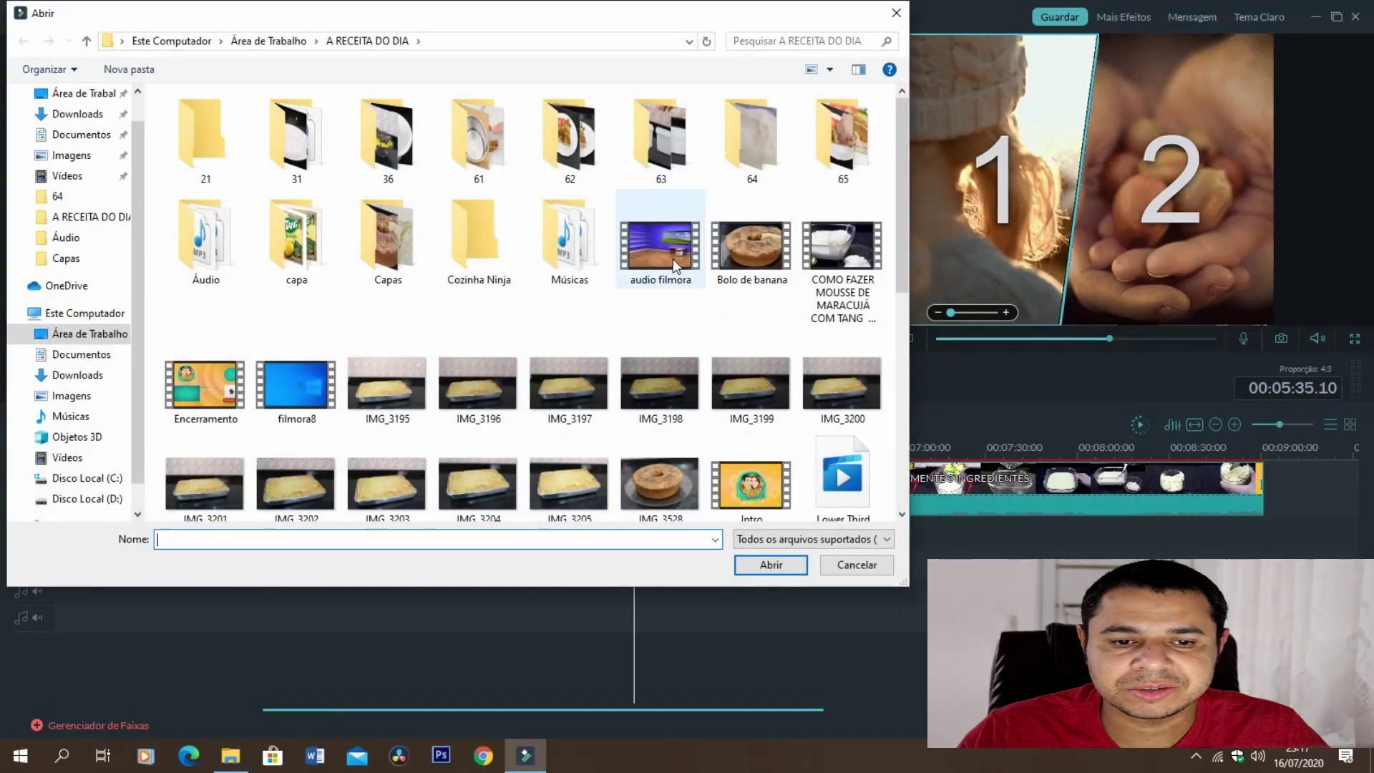
double_click(672, 257)
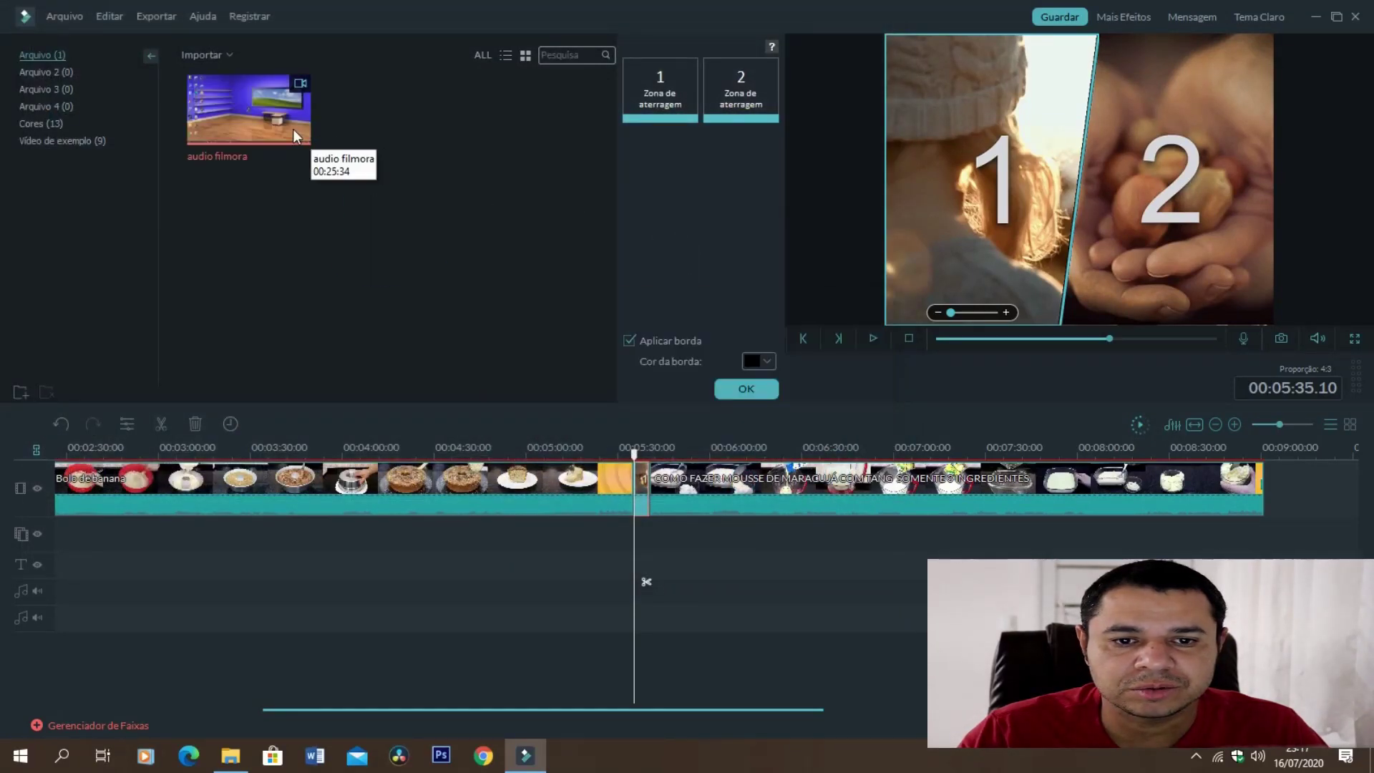
drag(665, 97, 664, 95)
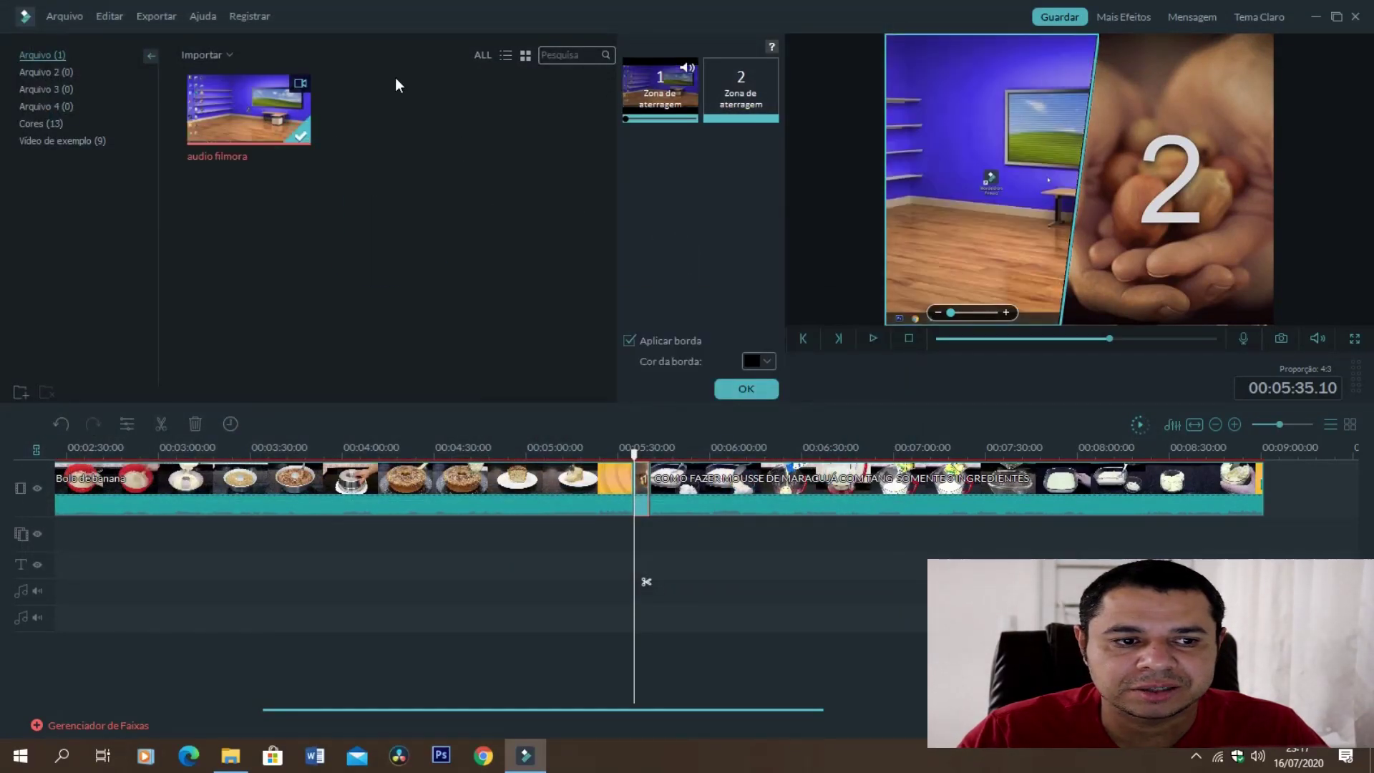
Replace audio filmora in the media library with the filmora8 video, place it in split-screen zone 2 and accept the layout.
key(Delete)
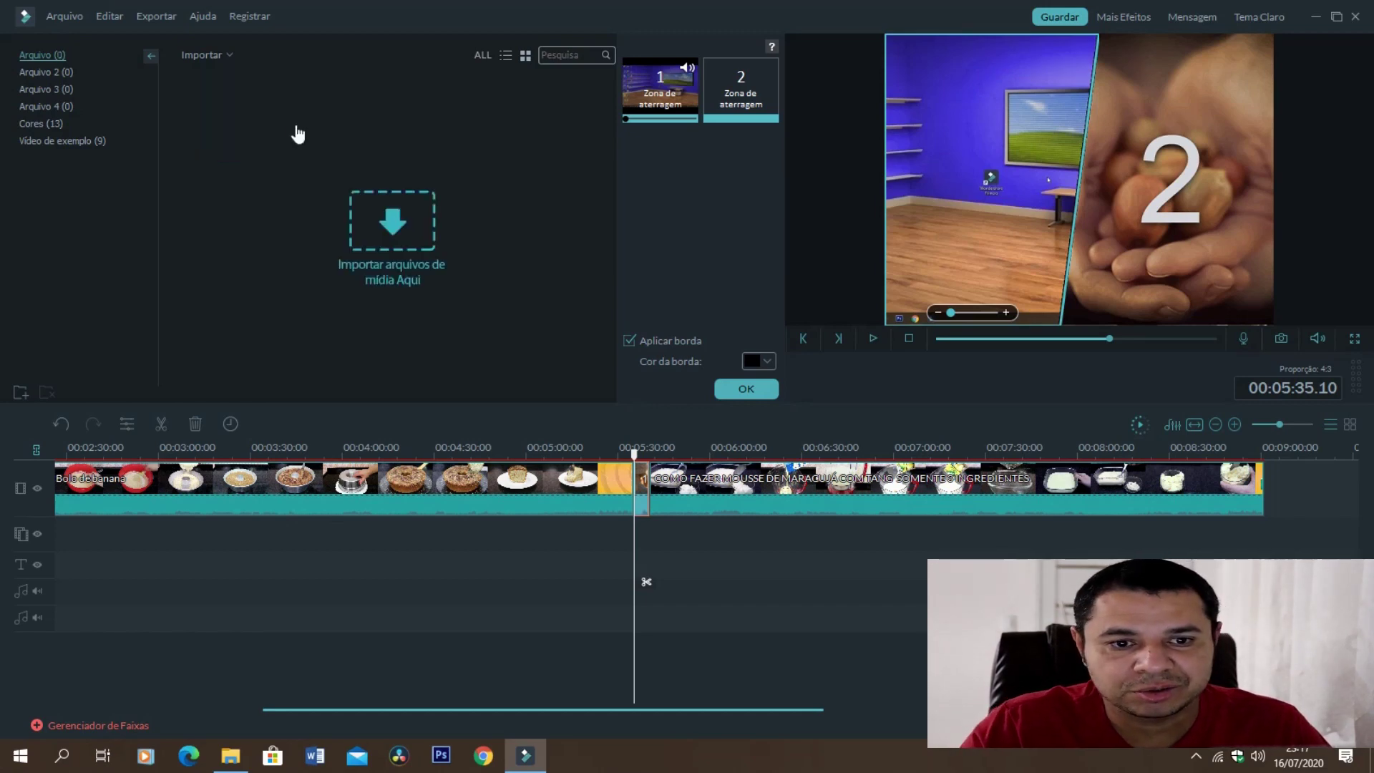
click(367, 269)
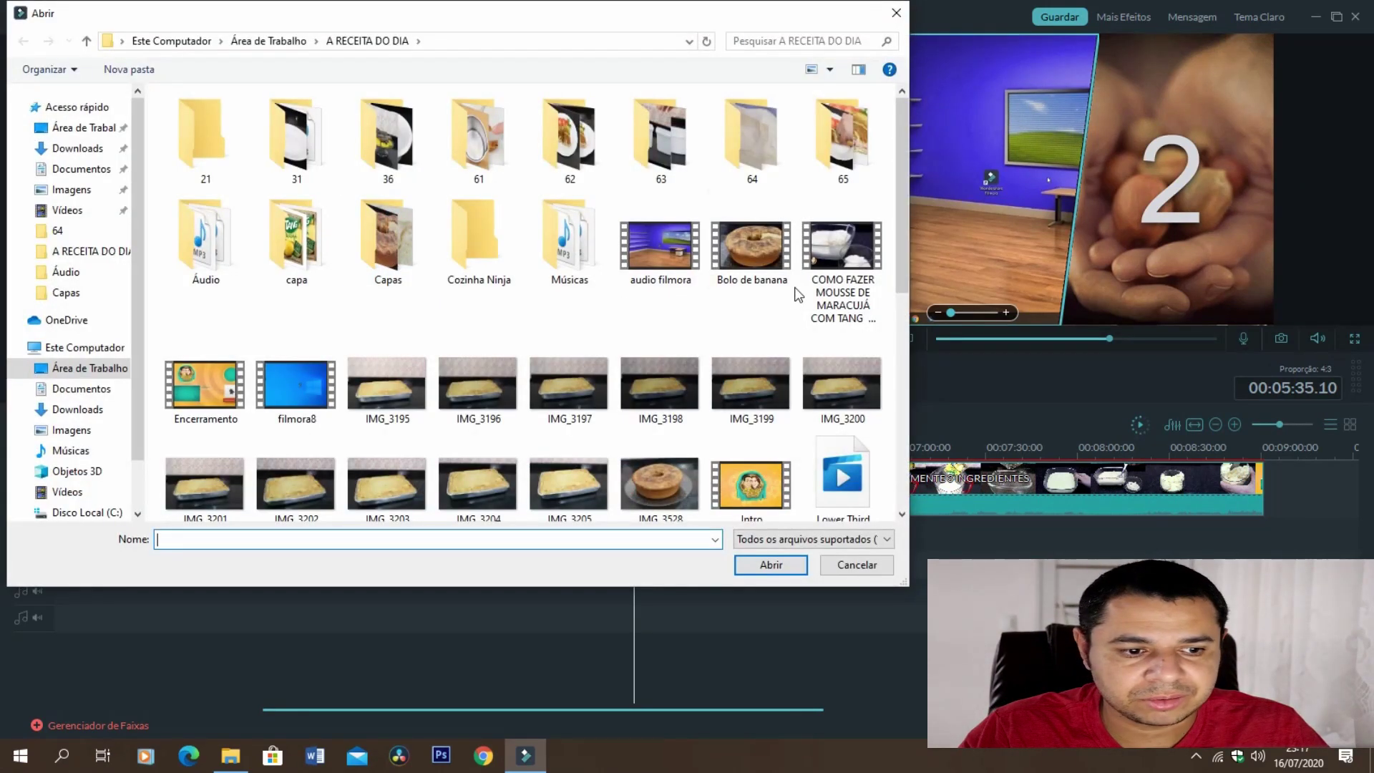
double_click(304, 396)
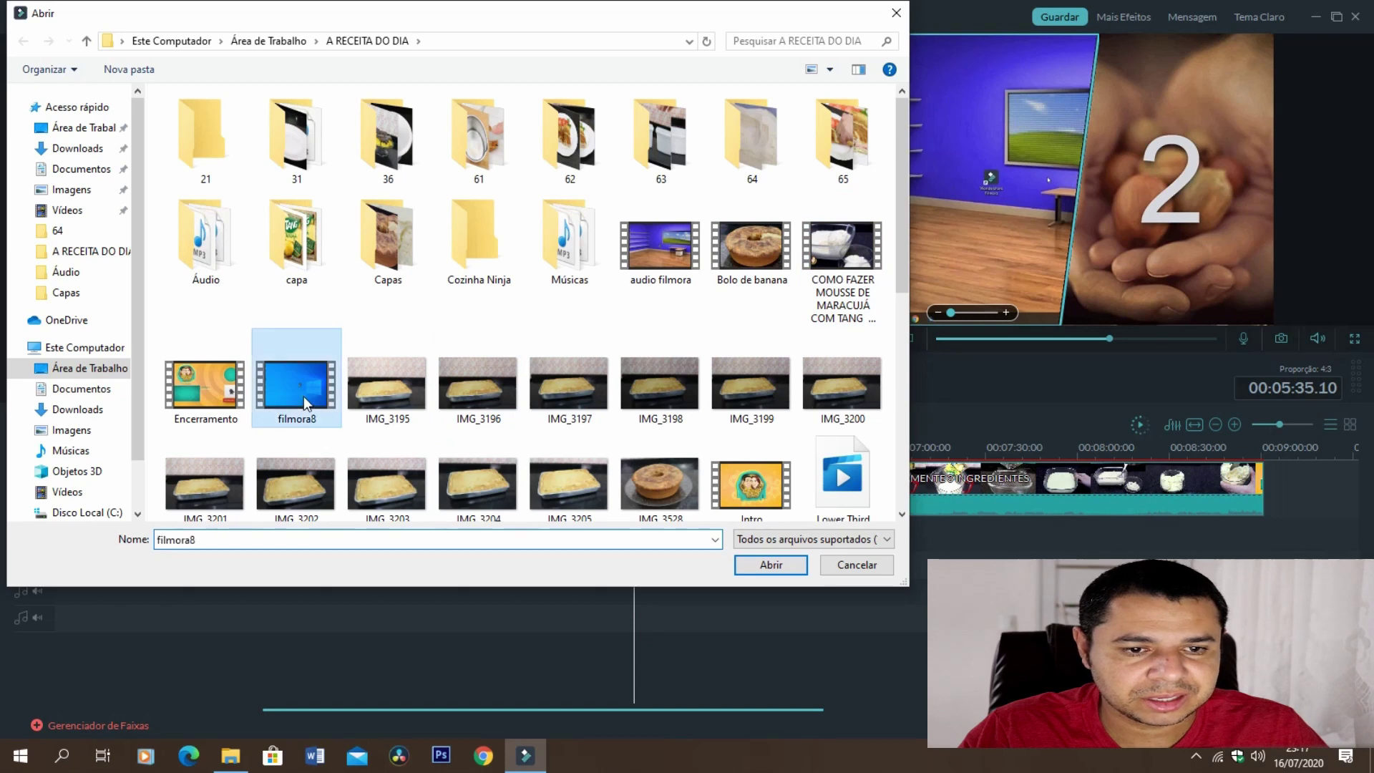
drag(301, 147, 744, 94)
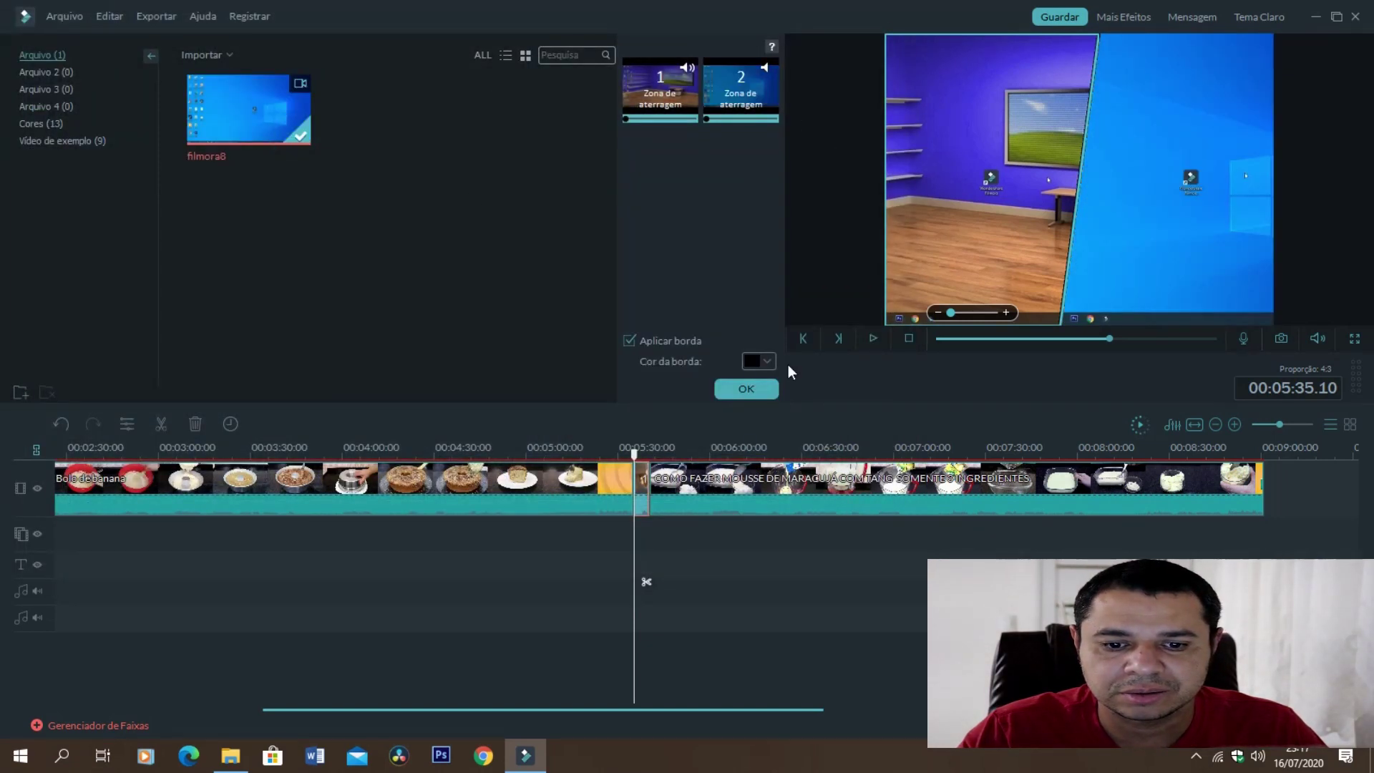
click(747, 388)
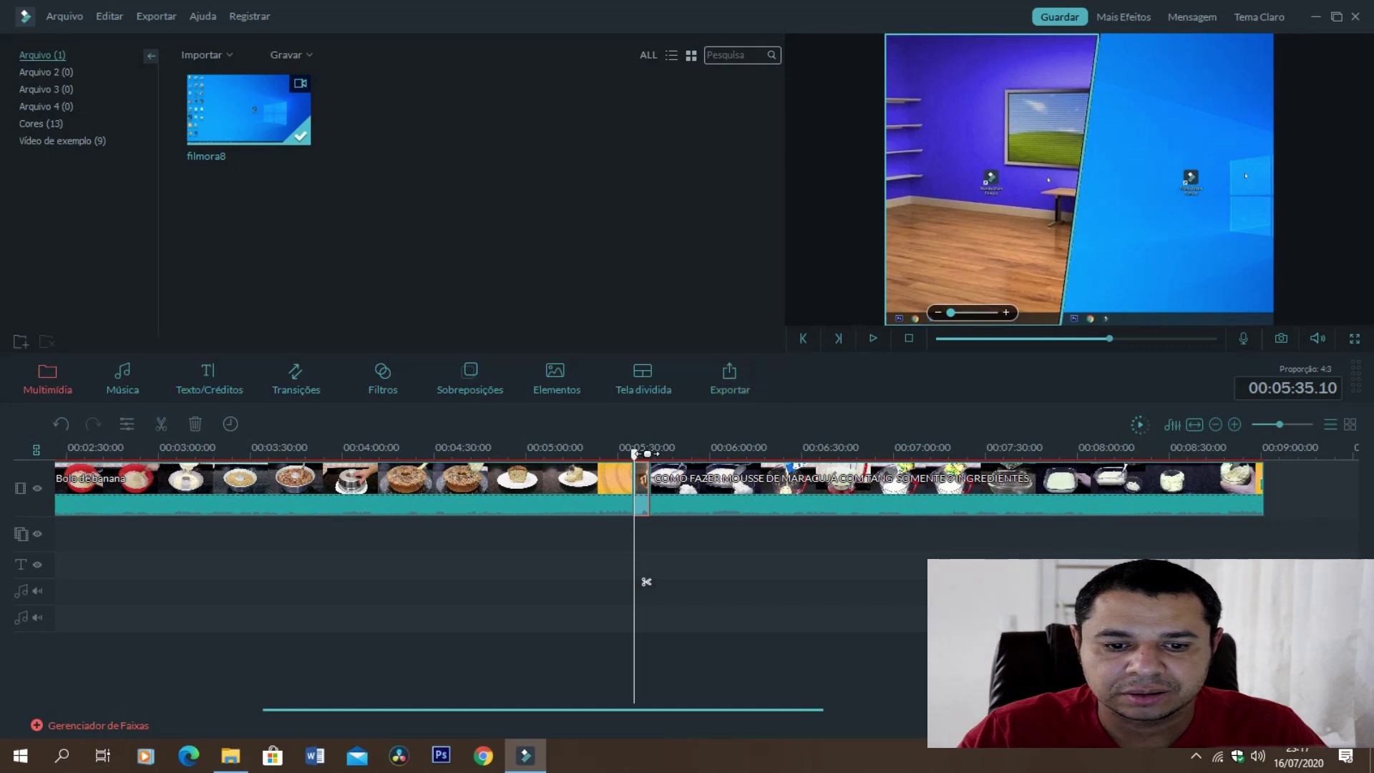
Play the timeline from the end of the banana cake clip into the split screen, then pause.
click(601, 458)
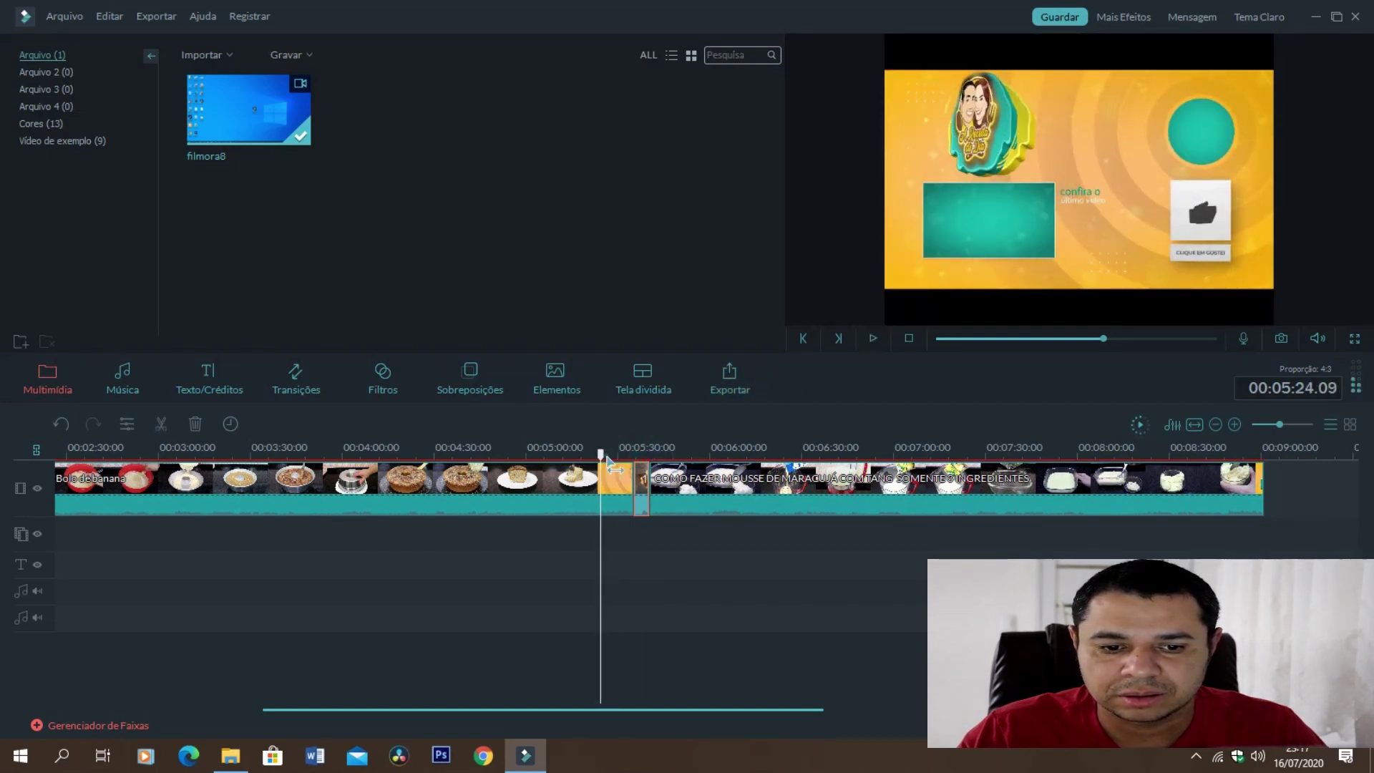
click(615, 454)
key(space)
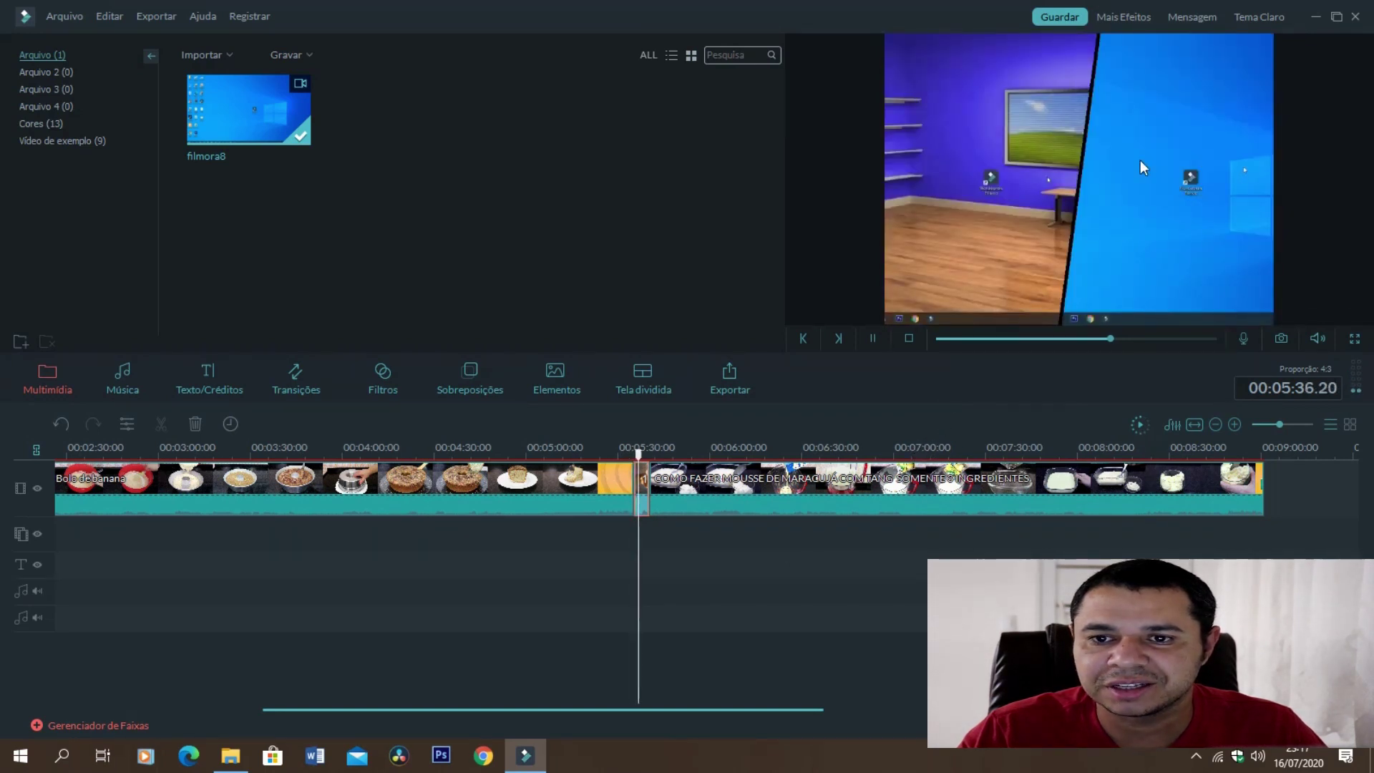
click(1139, 159)
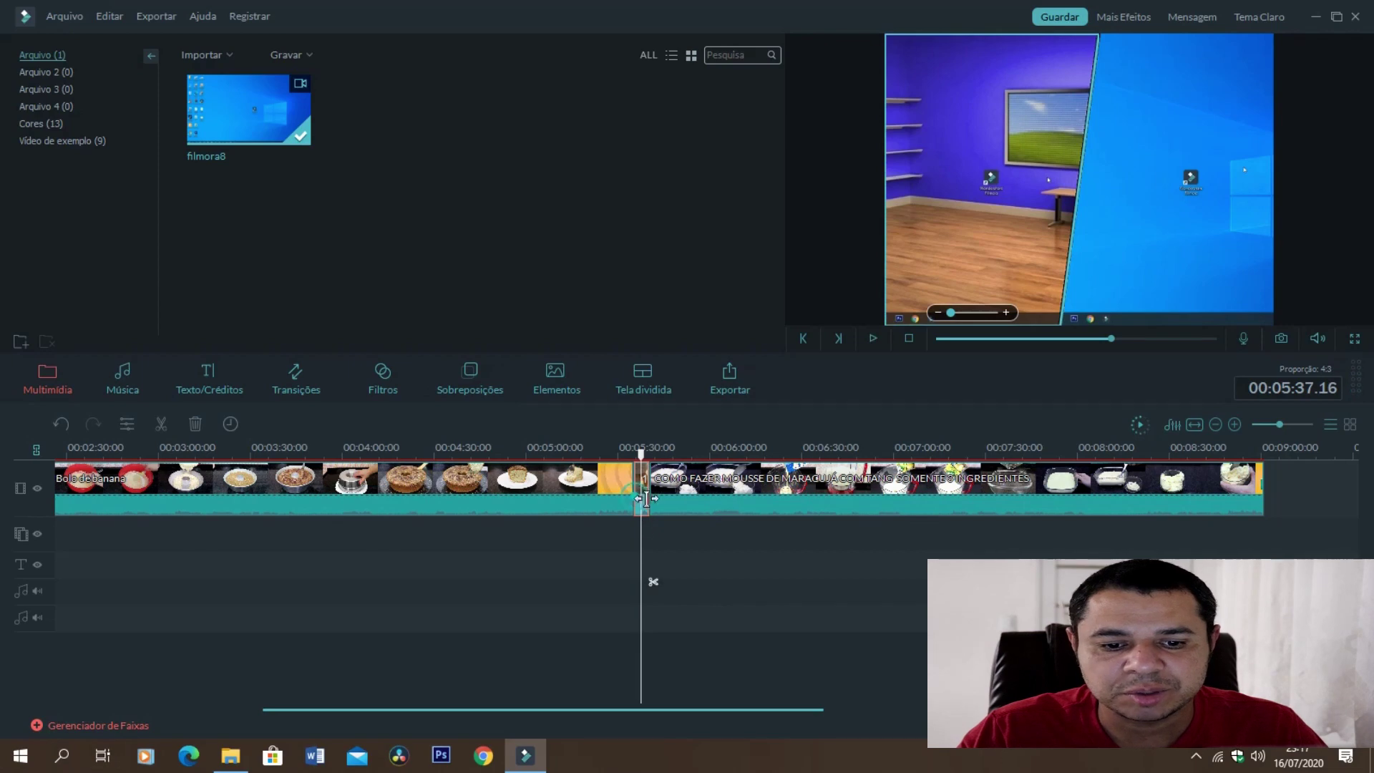
Stretch the 2 Screen D clip until it ends at about 00:10:17 and play part of its beginning.
drag(647, 501, 608, 501)
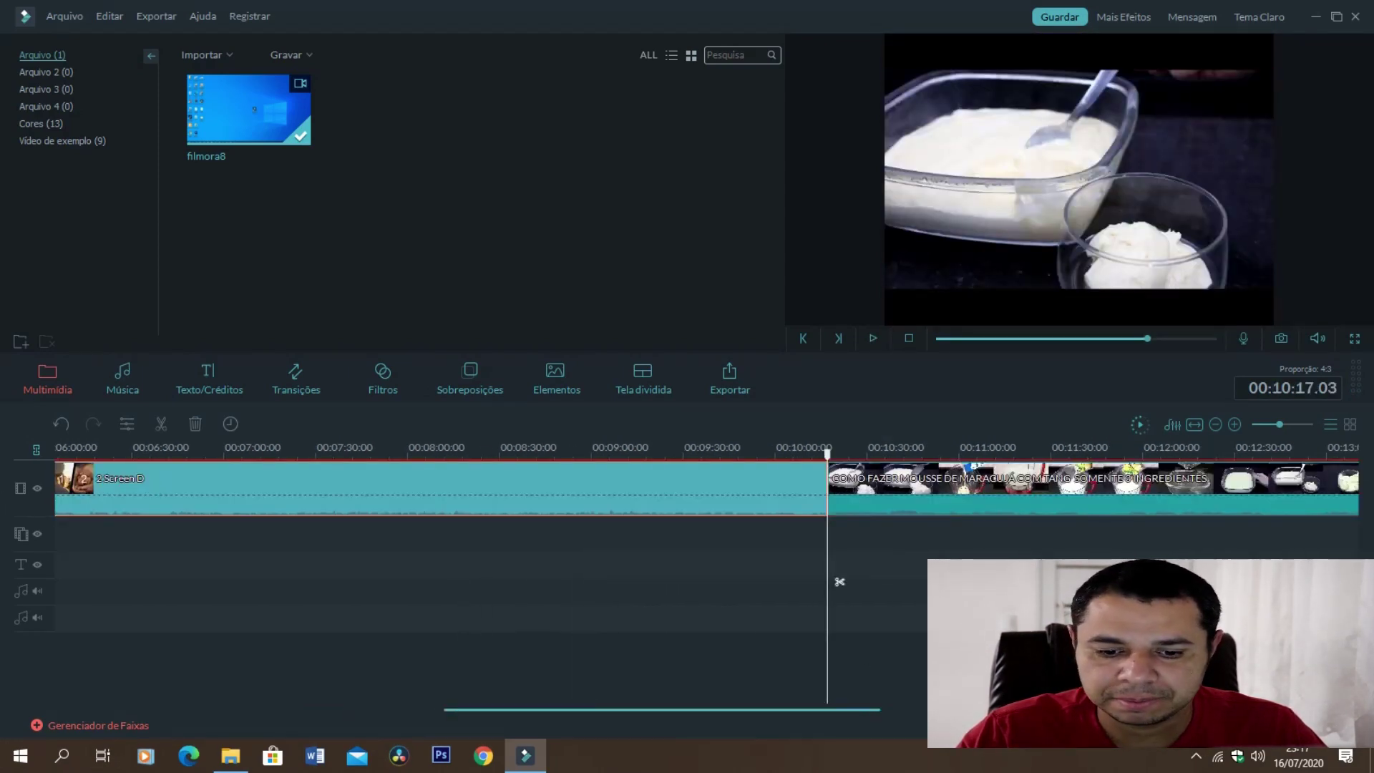
drag(740, 714, 542, 712)
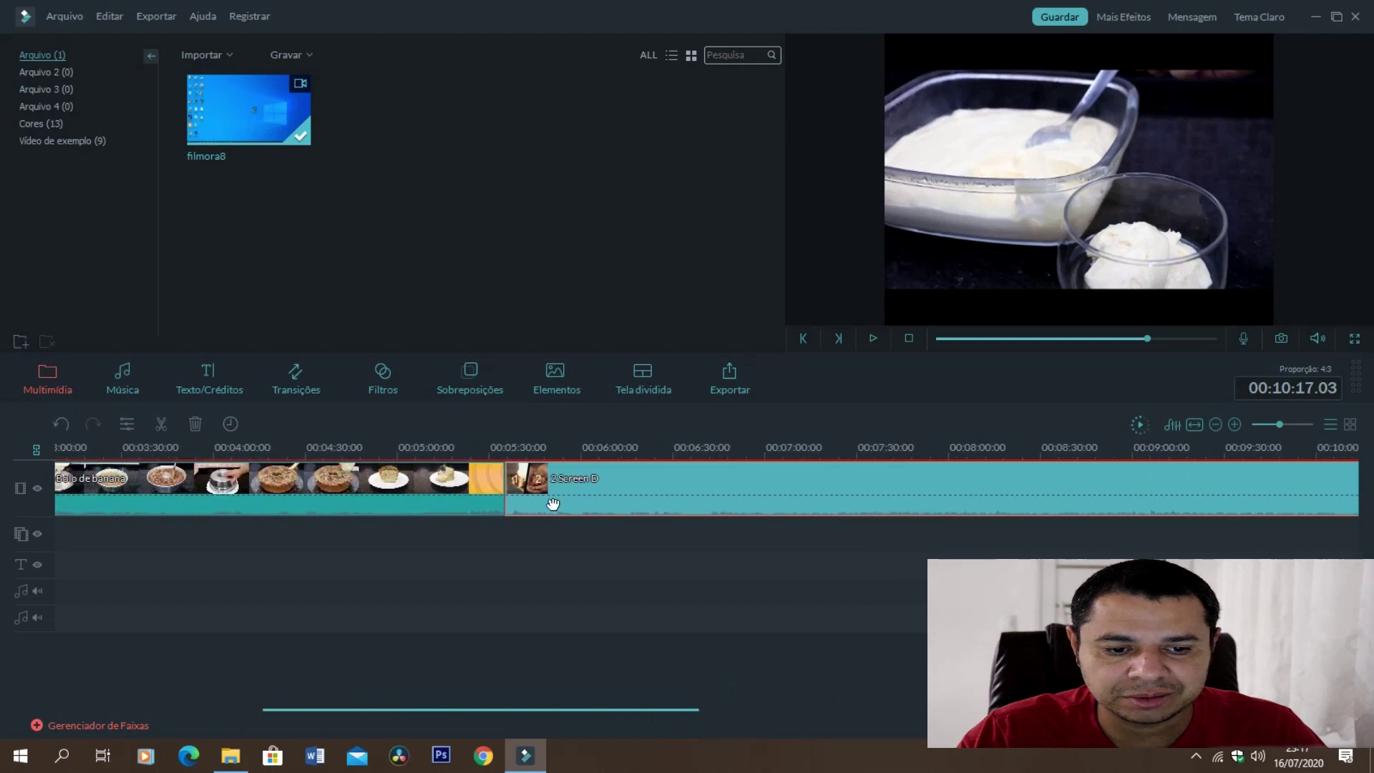
click(513, 448)
key(space)
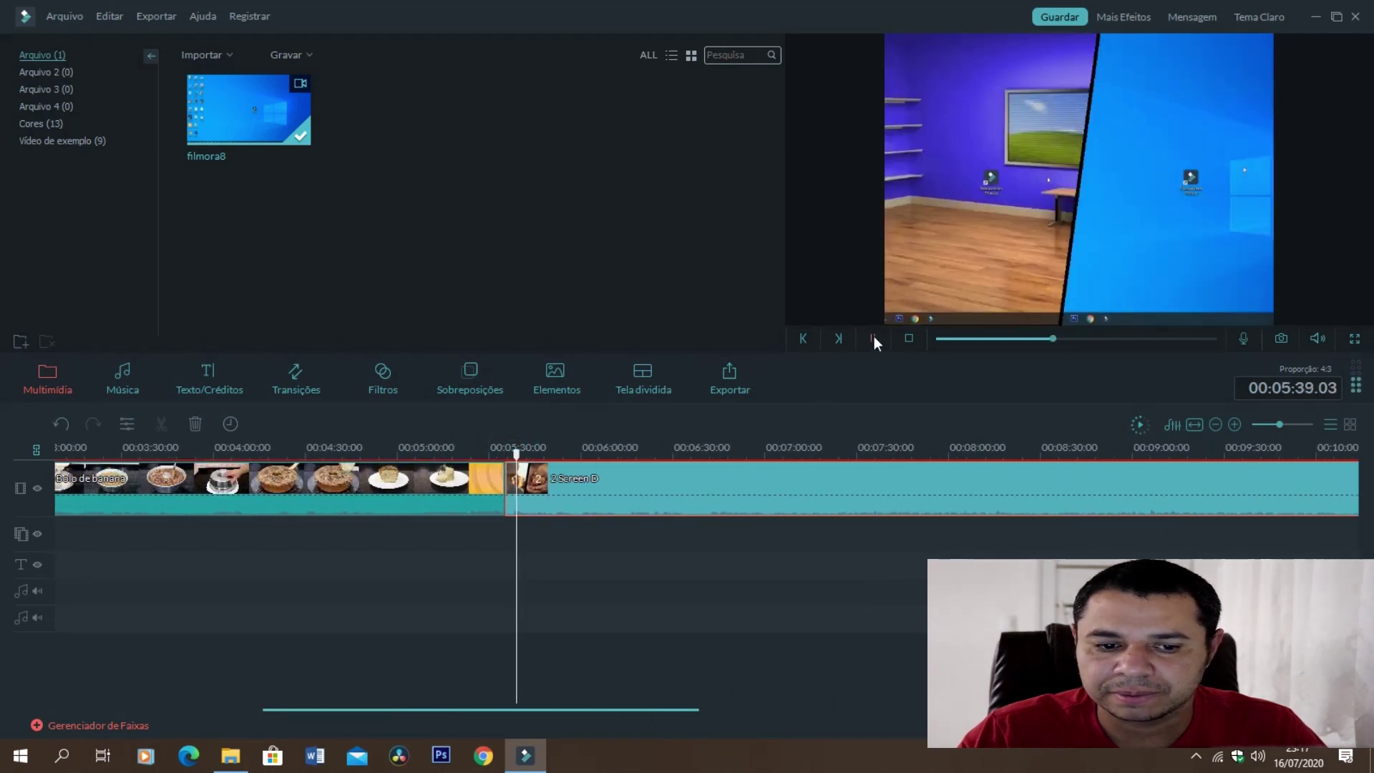
click(875, 336)
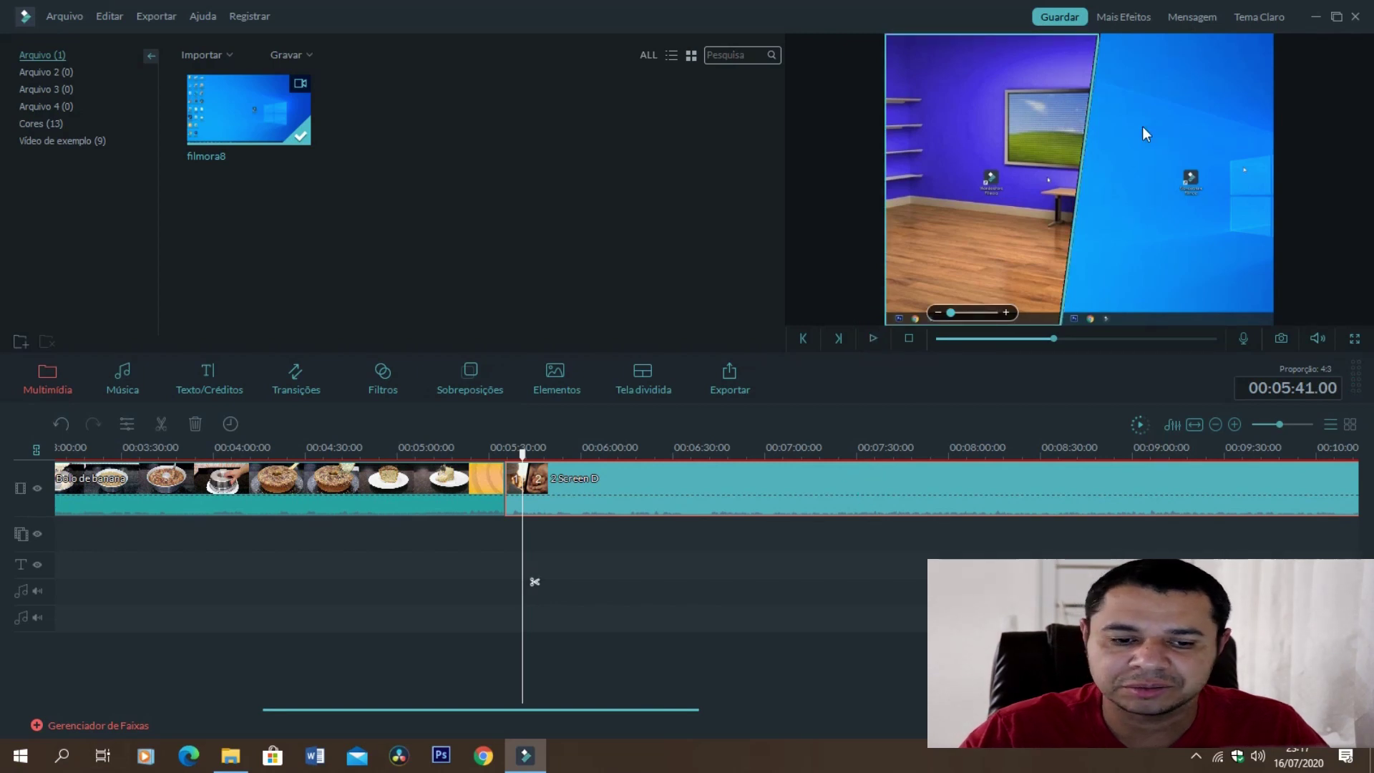
Remove the 2 Screen D split screen from the timeline, close its settings and delete filmora8 from the media library.
double_click(921, 515)
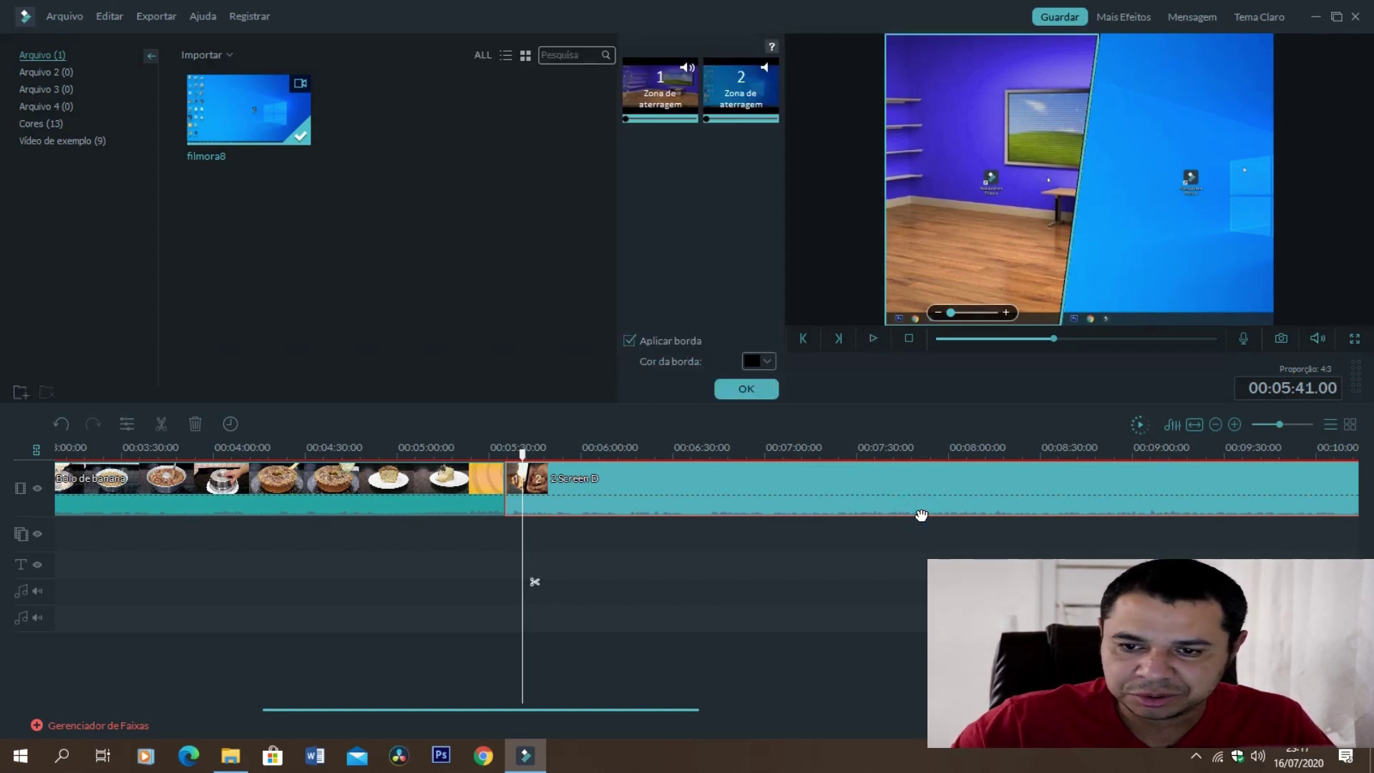
key(ctrl+z)
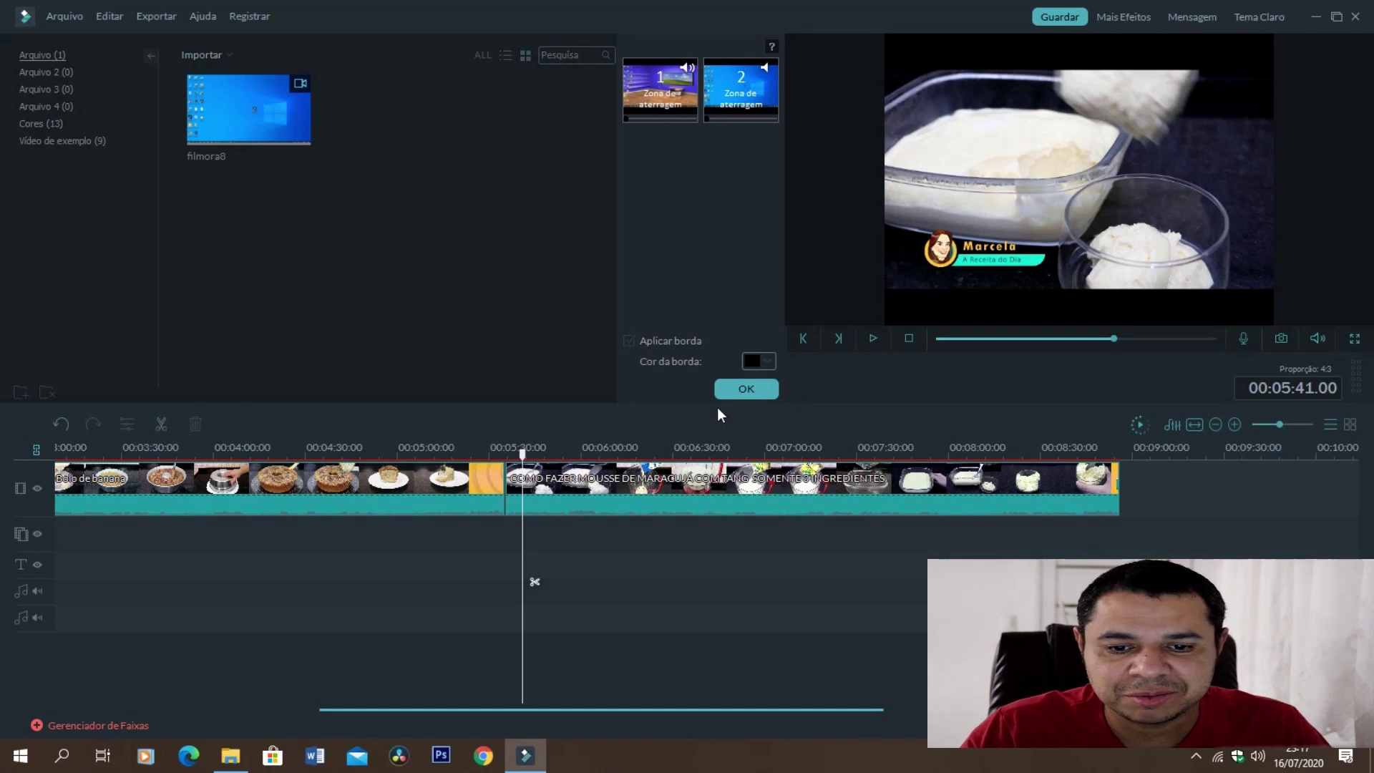
click(746, 388)
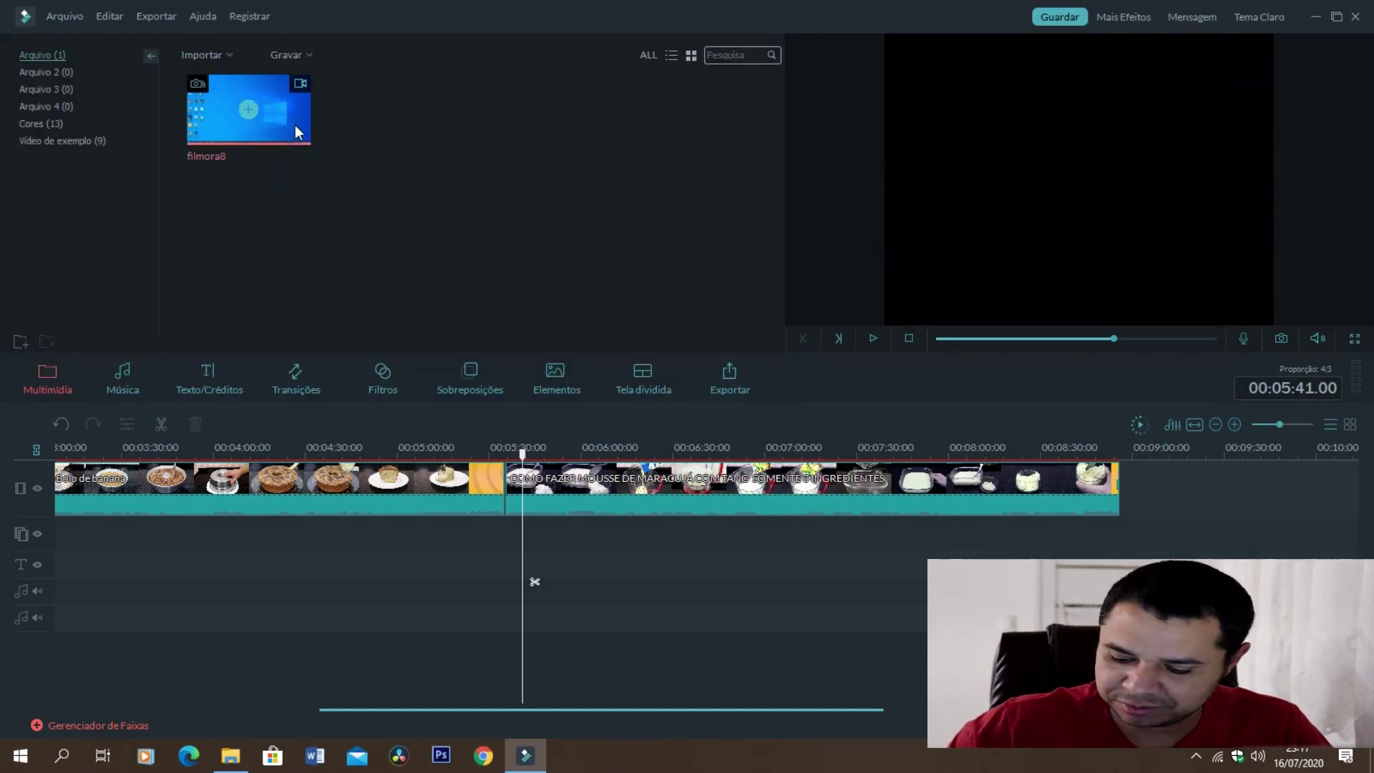
key(Delete)
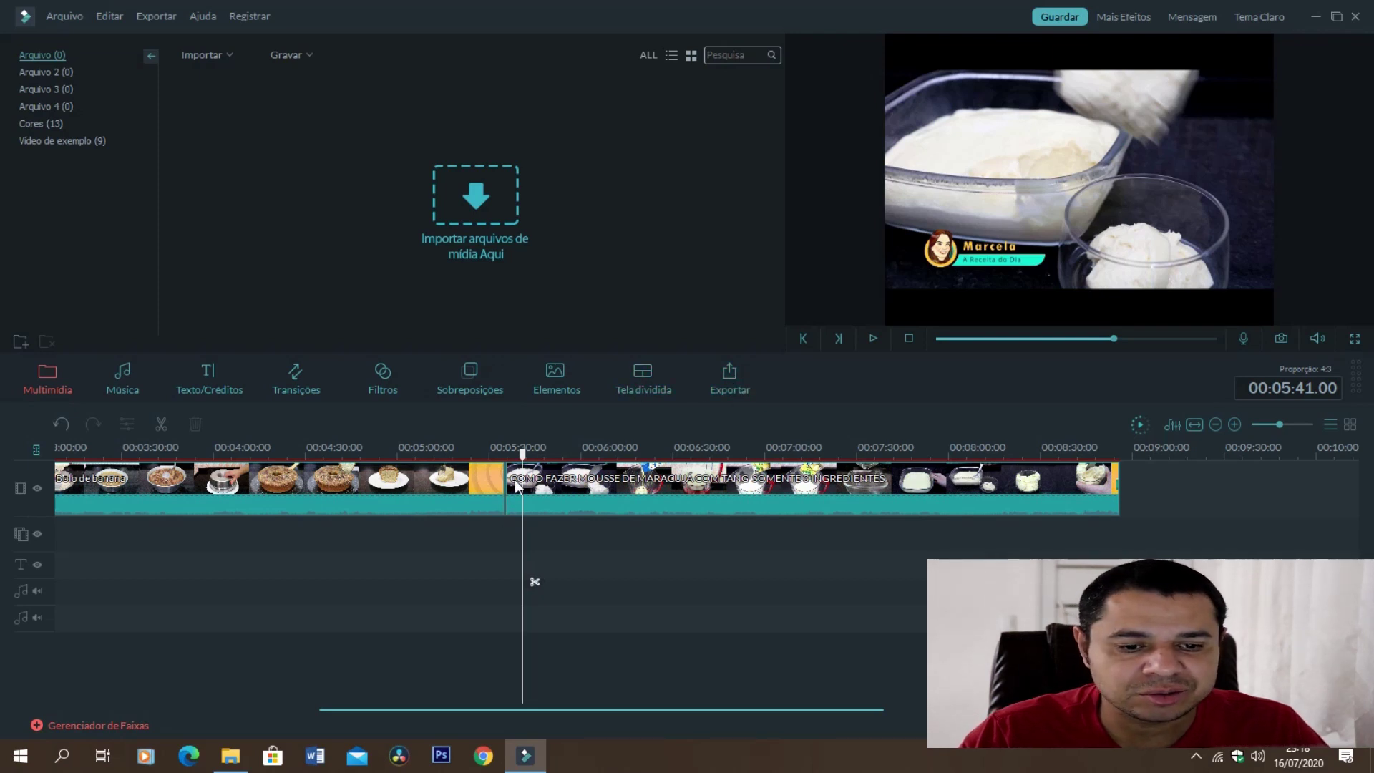
Move the playhead to 00:05:00.07 and review the resolution choices in the MP4 export settings, leaving them unchanged.
drag(527, 458, 399, 455)
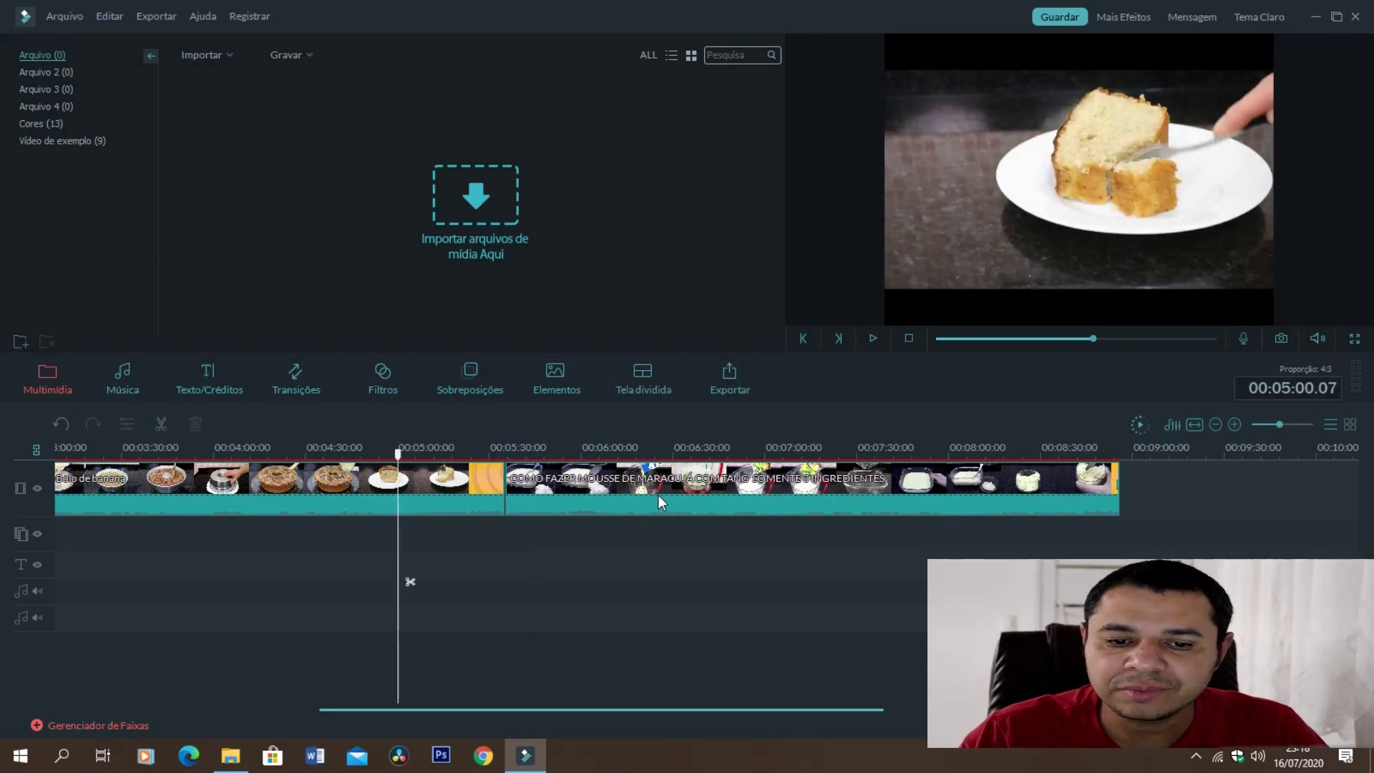
click(738, 375)
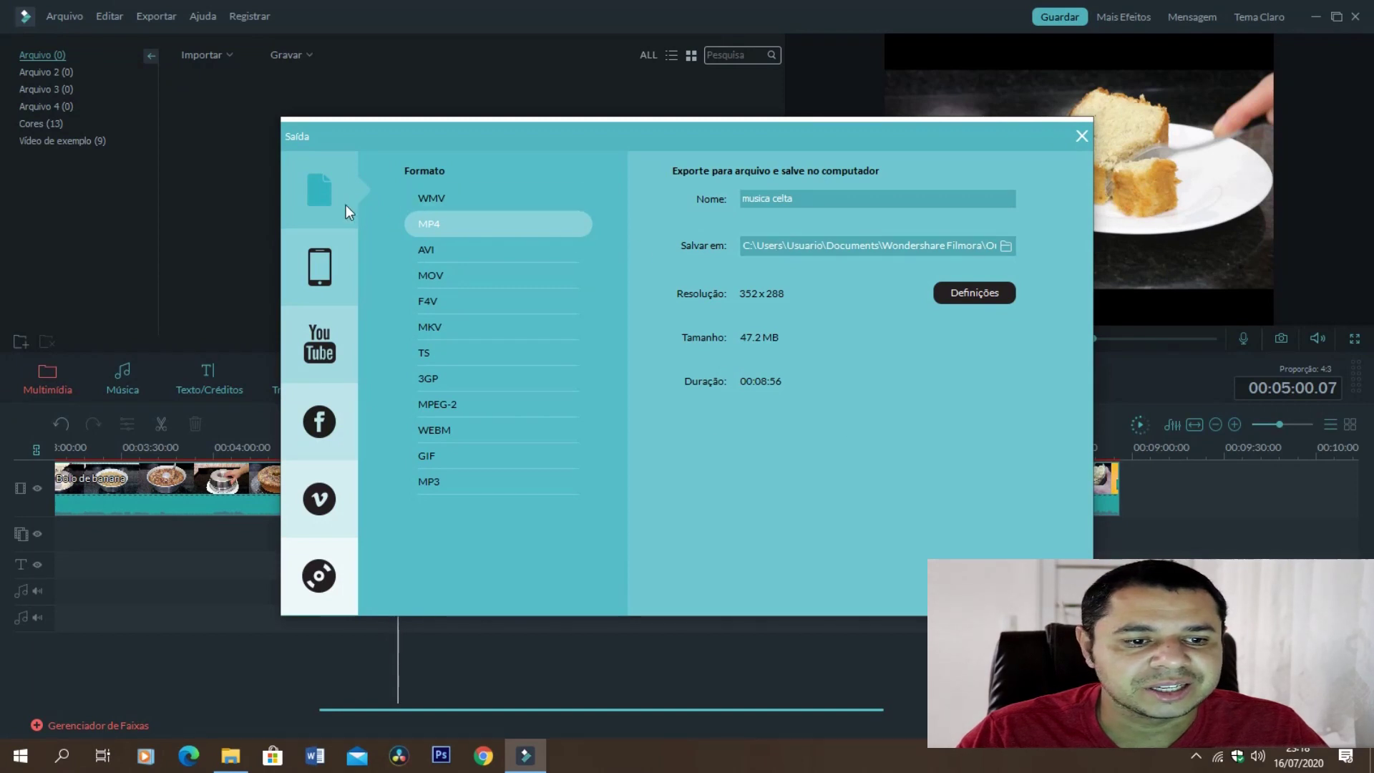
click(955, 296)
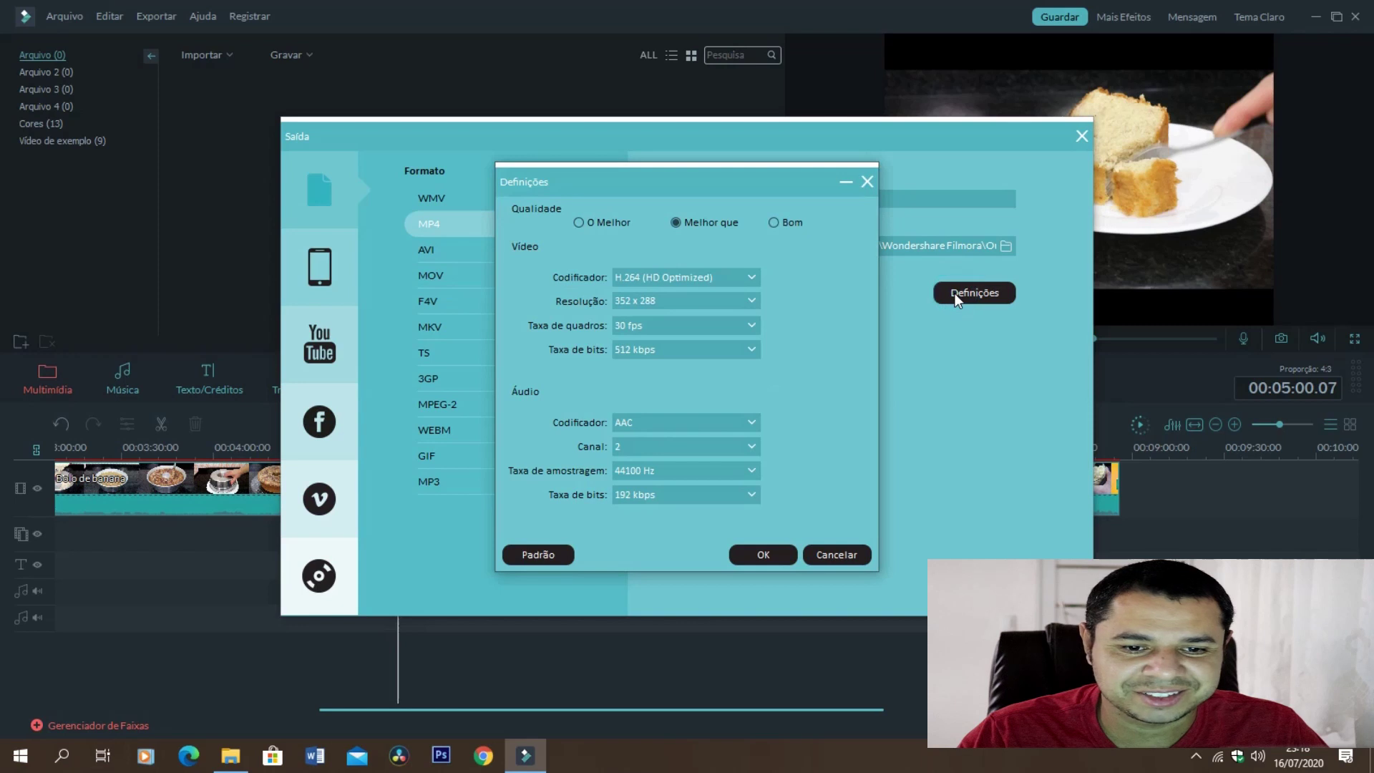
click(727, 309)
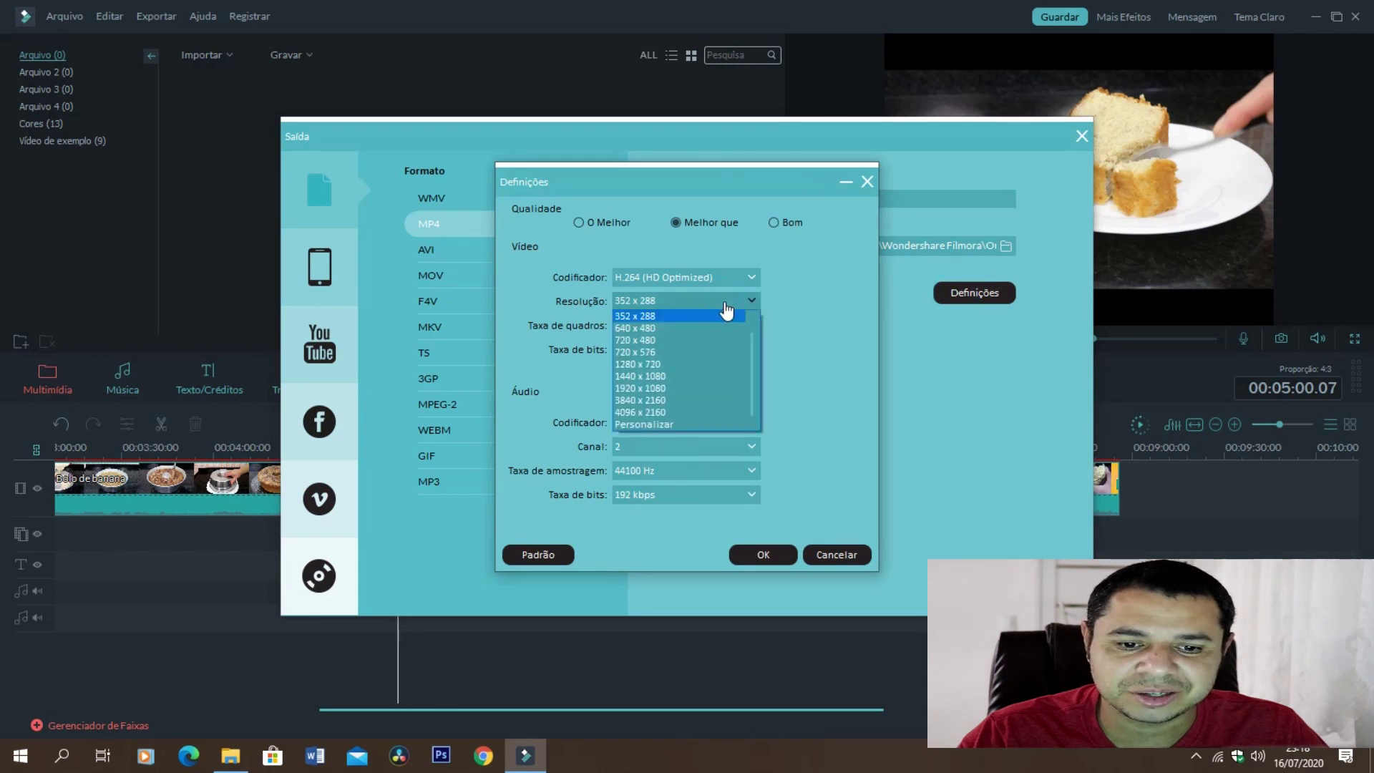
click(866, 183)
click(868, 182)
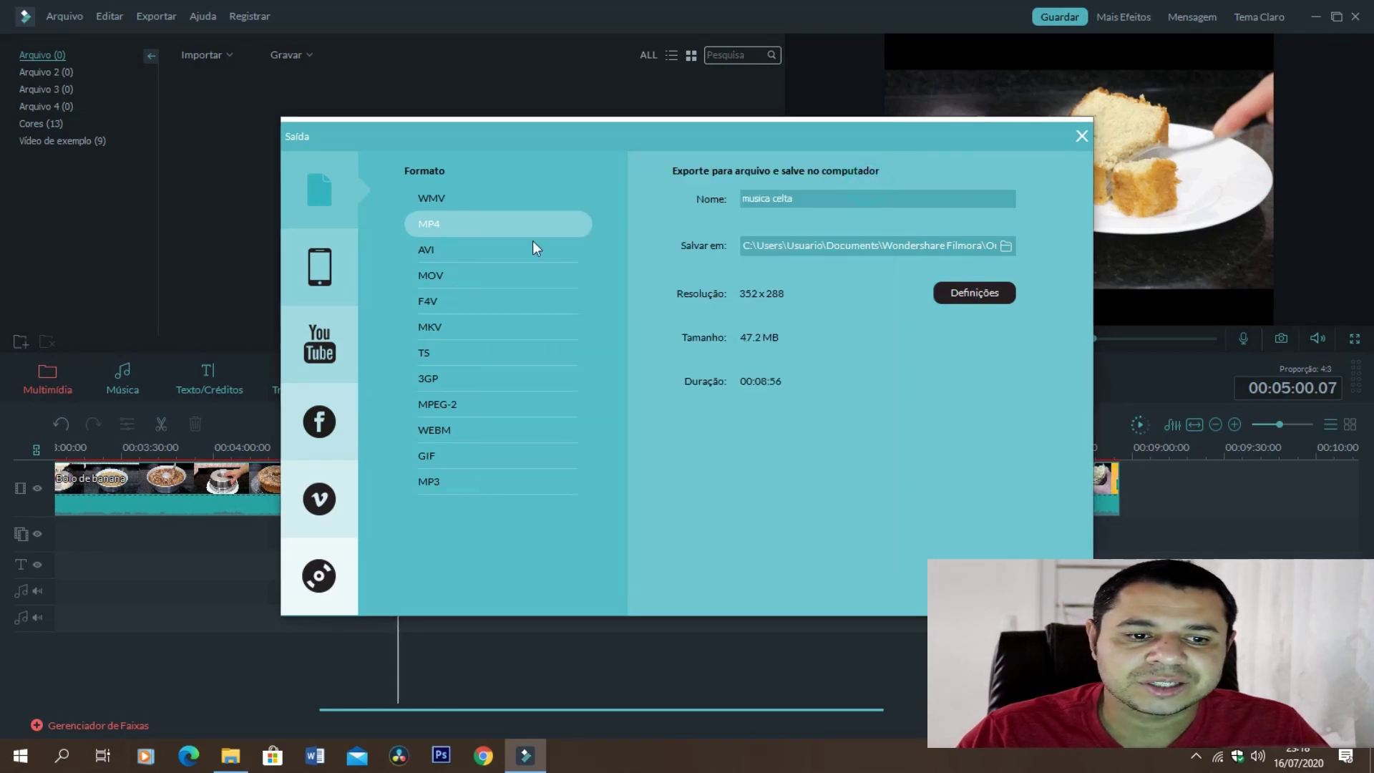
Try 1920 x 1080 resolution with O Melhor quality in the iPhone export settings, then cancel and close the export window.
click(332, 268)
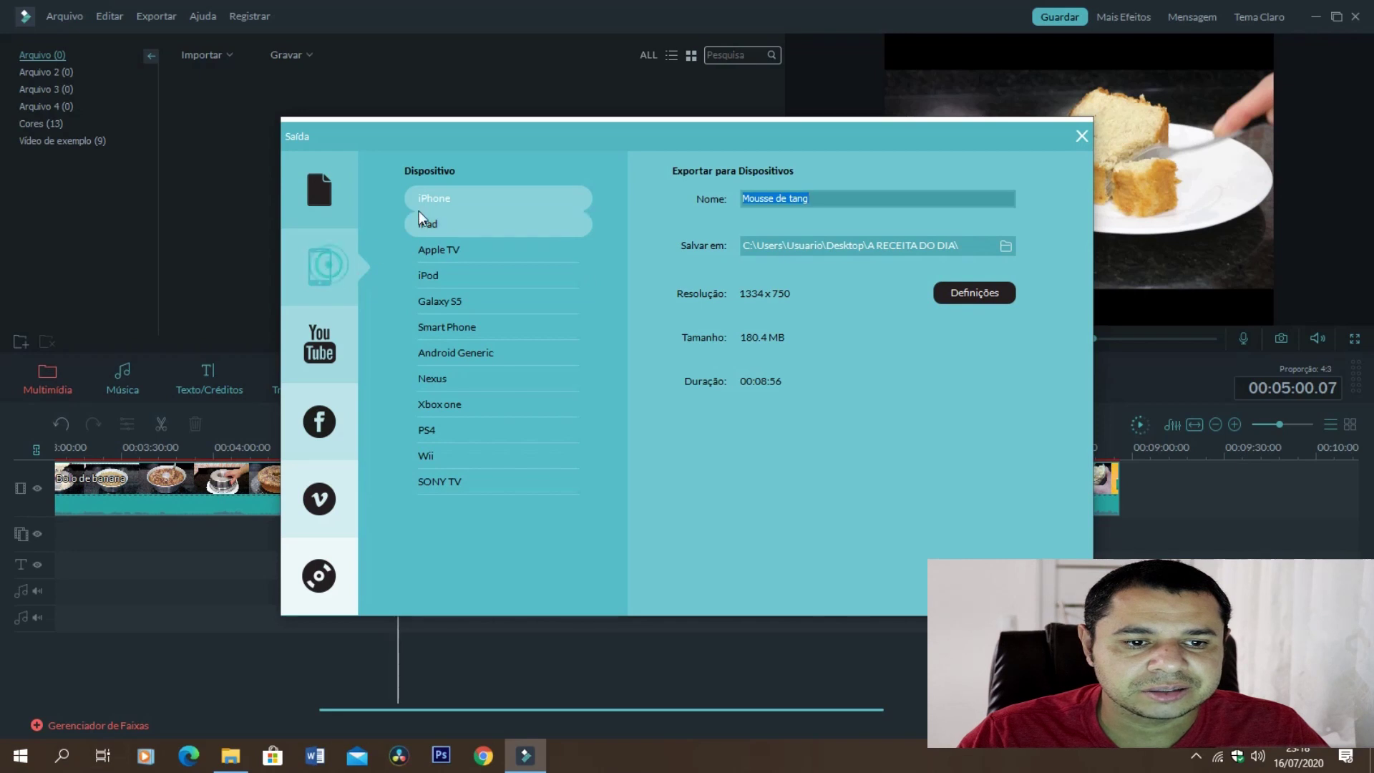
click(976, 293)
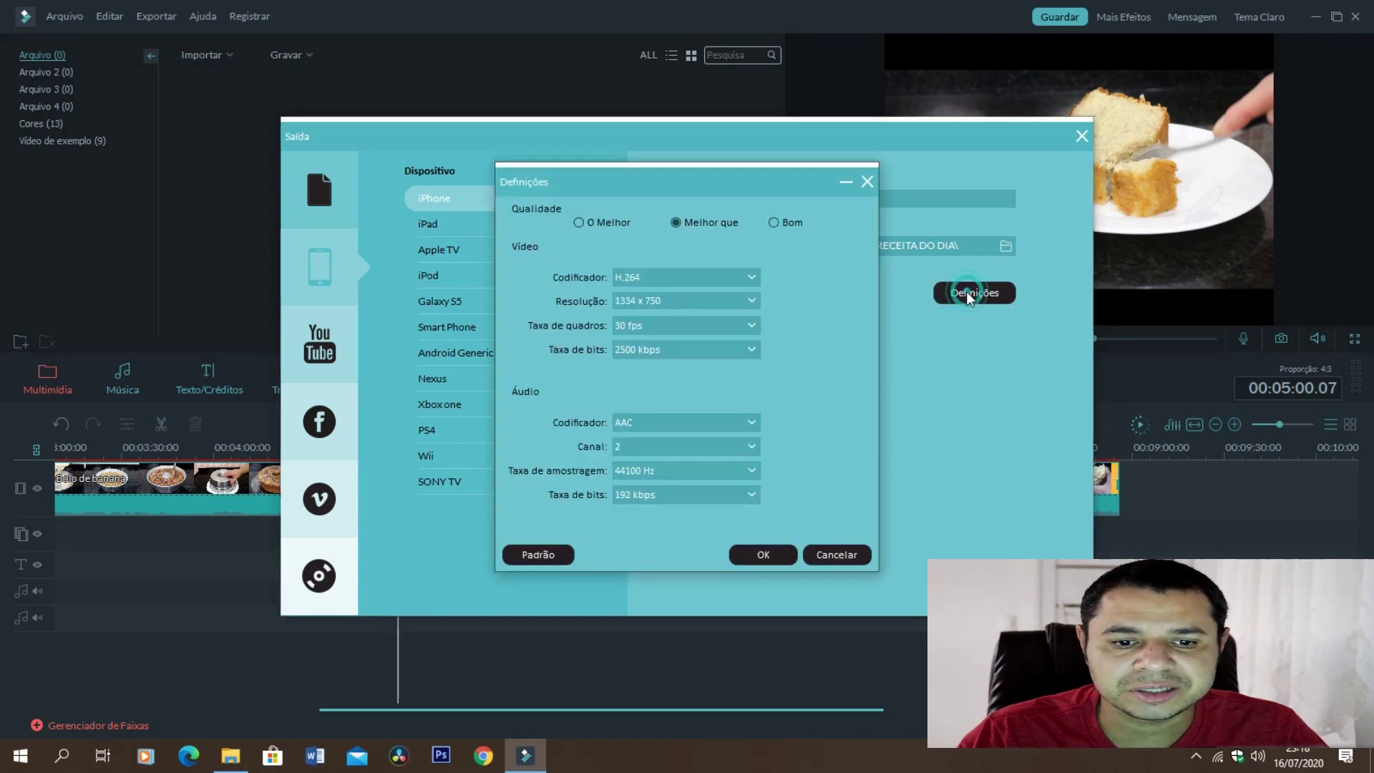
click(749, 303)
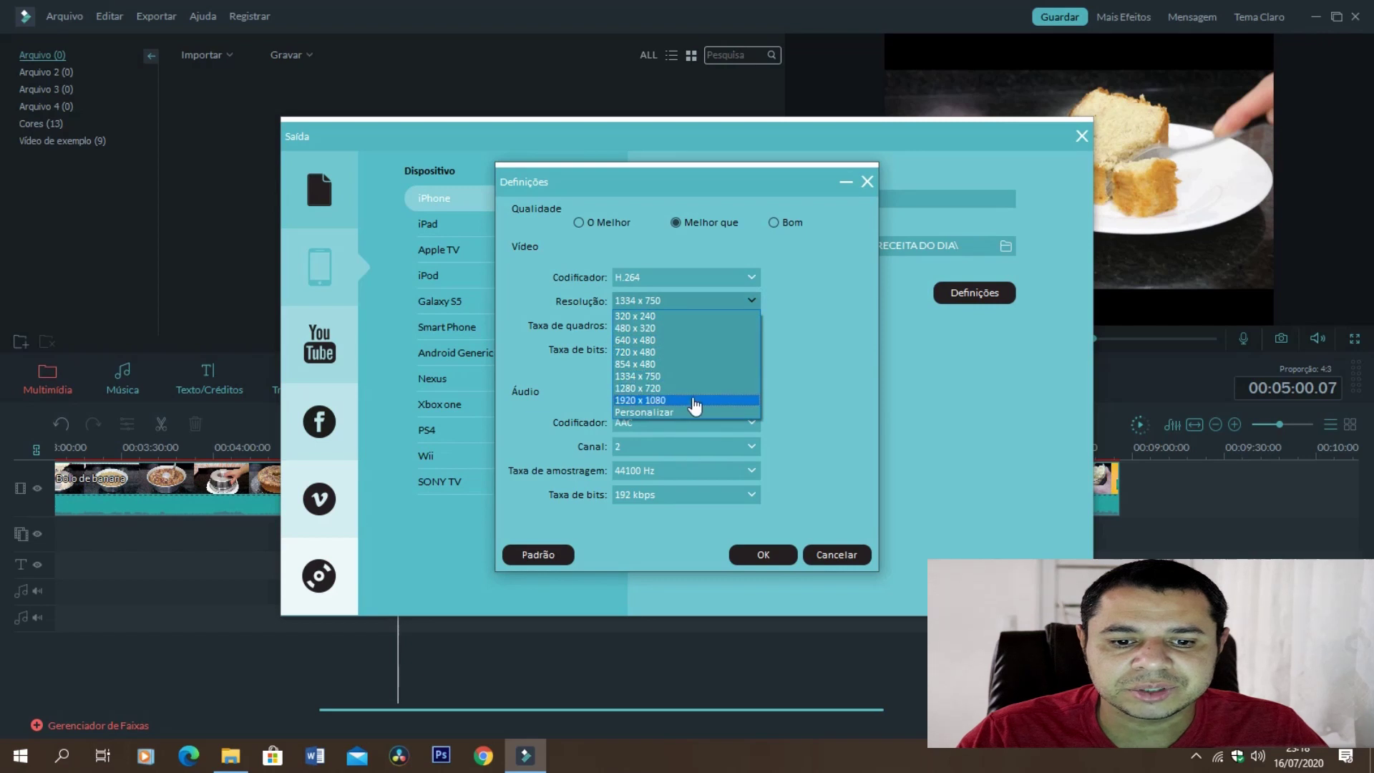
click(695, 401)
click(578, 222)
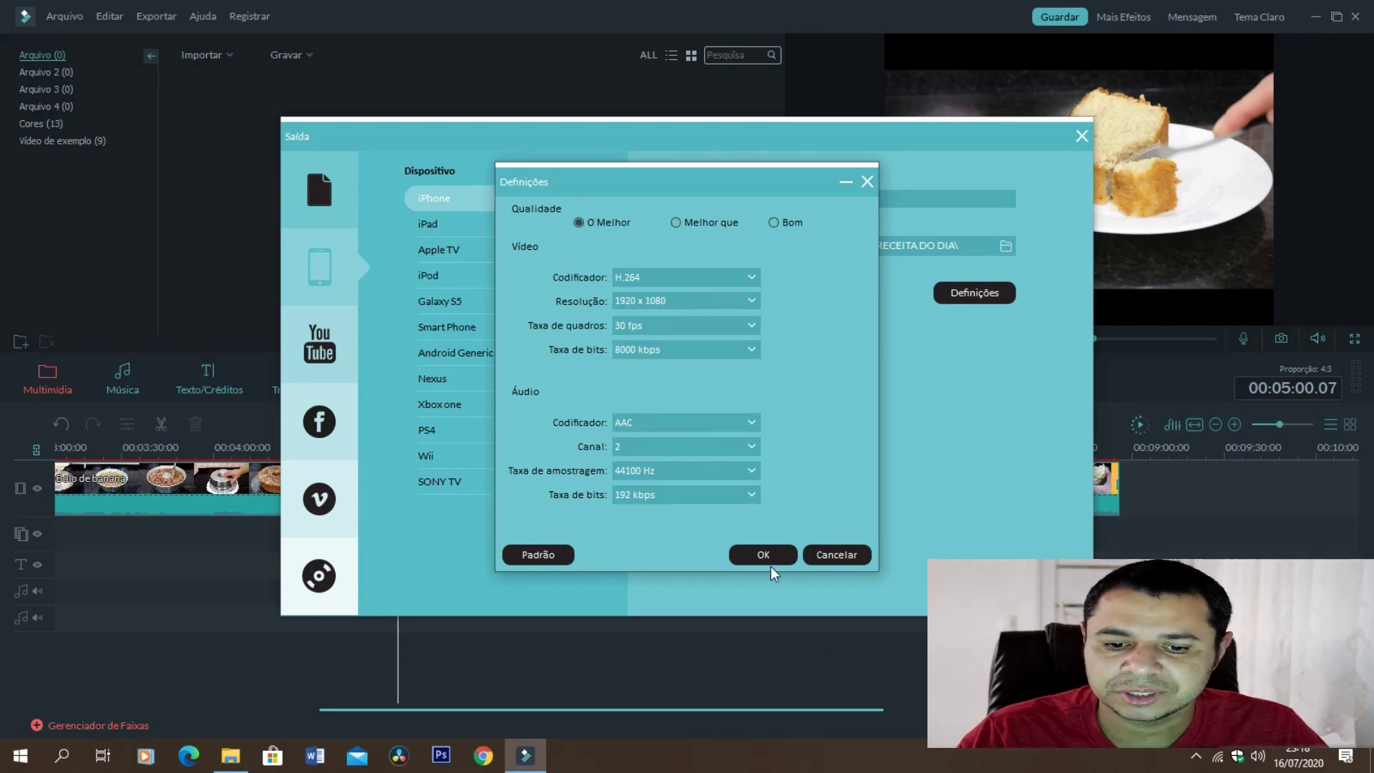
click(836, 558)
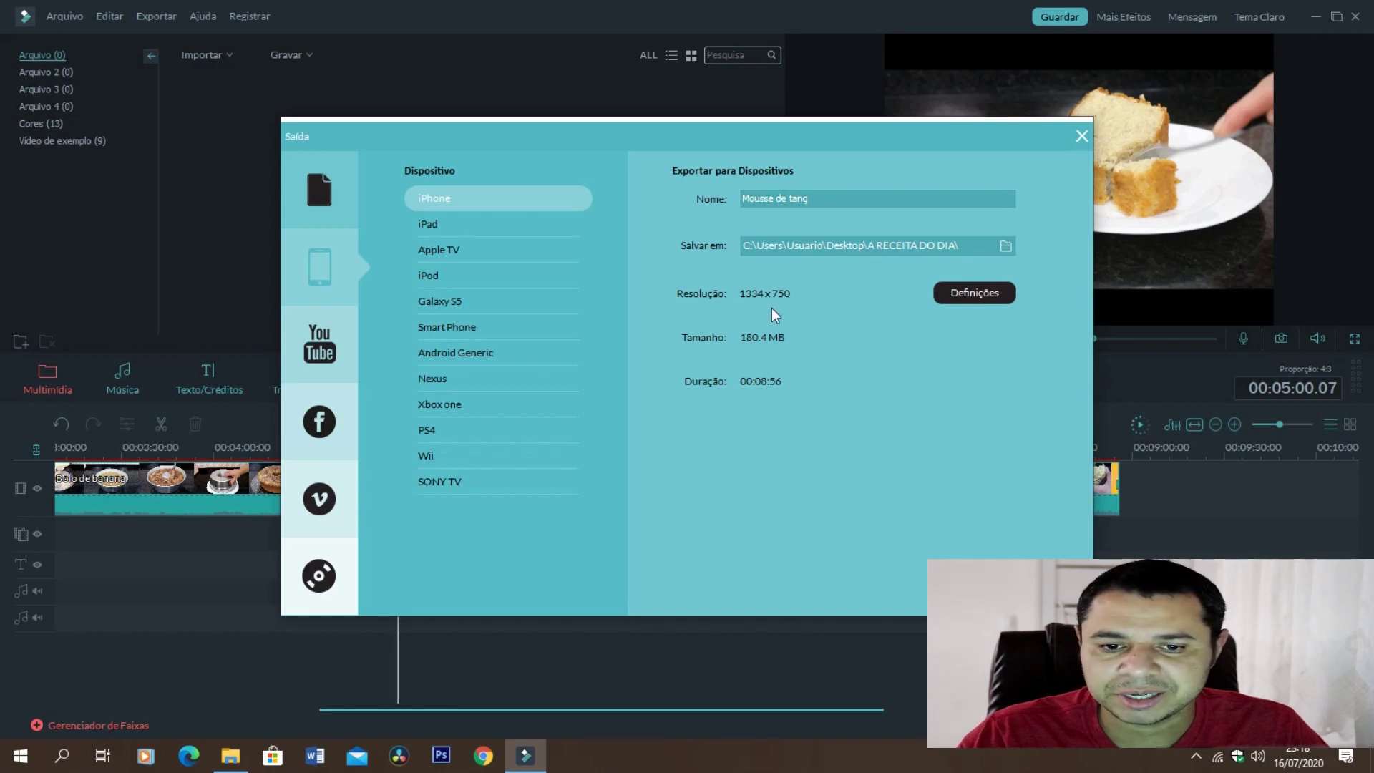
click(1080, 136)
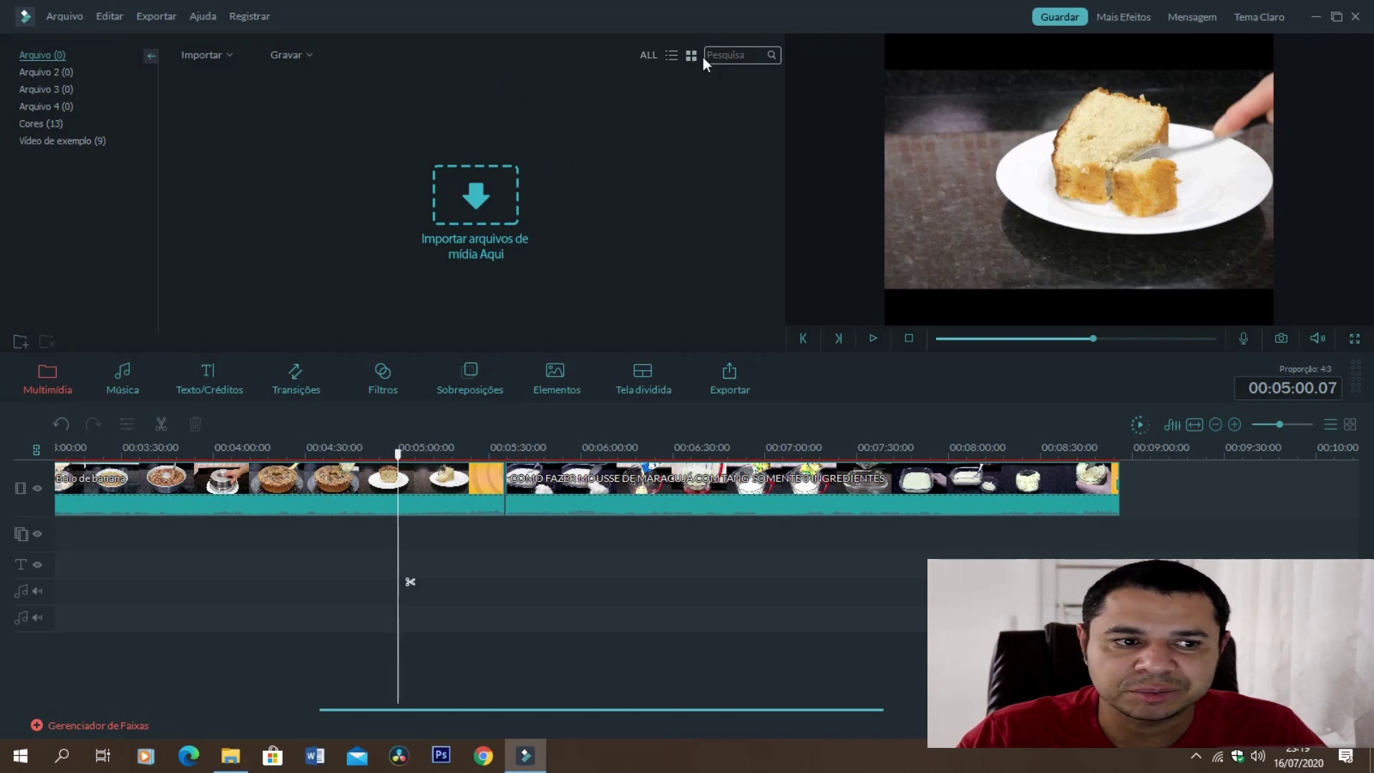
Look over the available media import sources and dismiss the file selection dialog without importing anything.
click(225, 55)
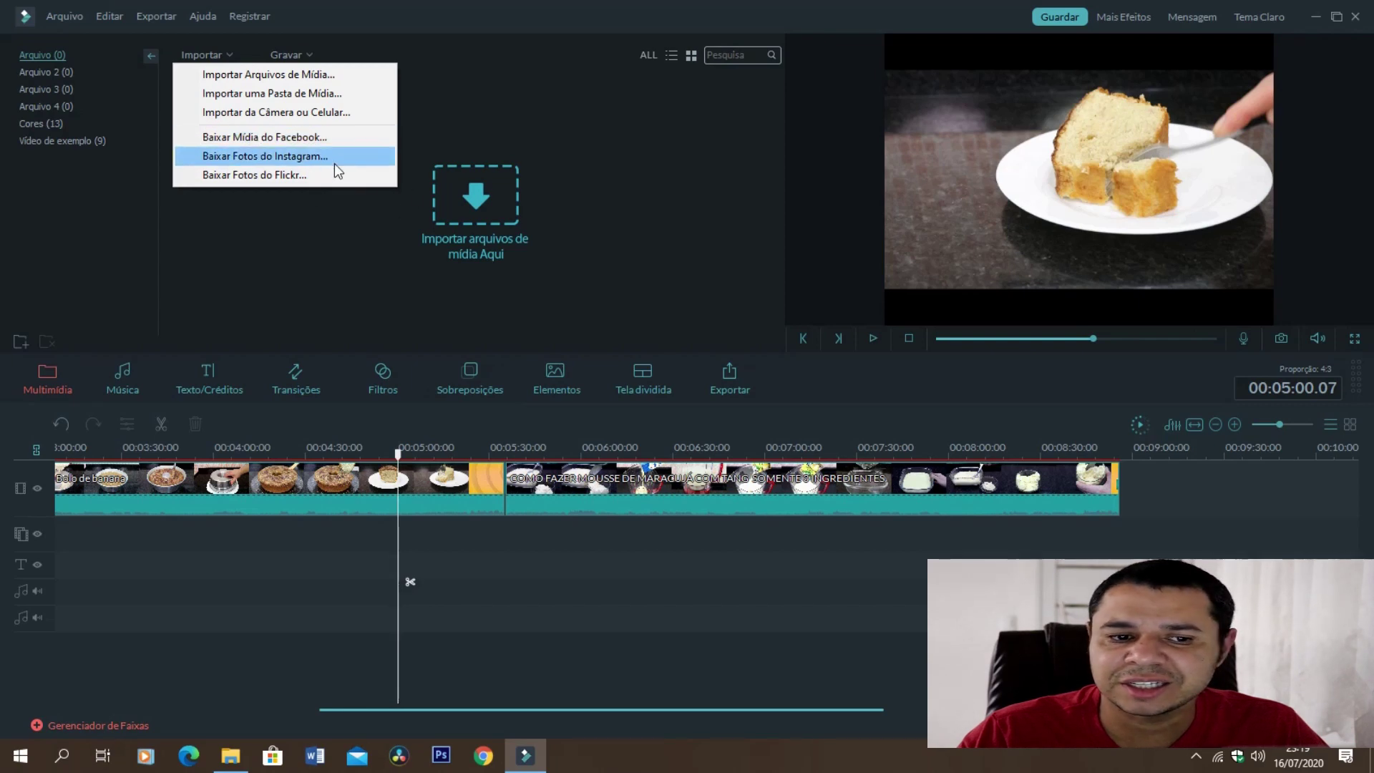
click(498, 124)
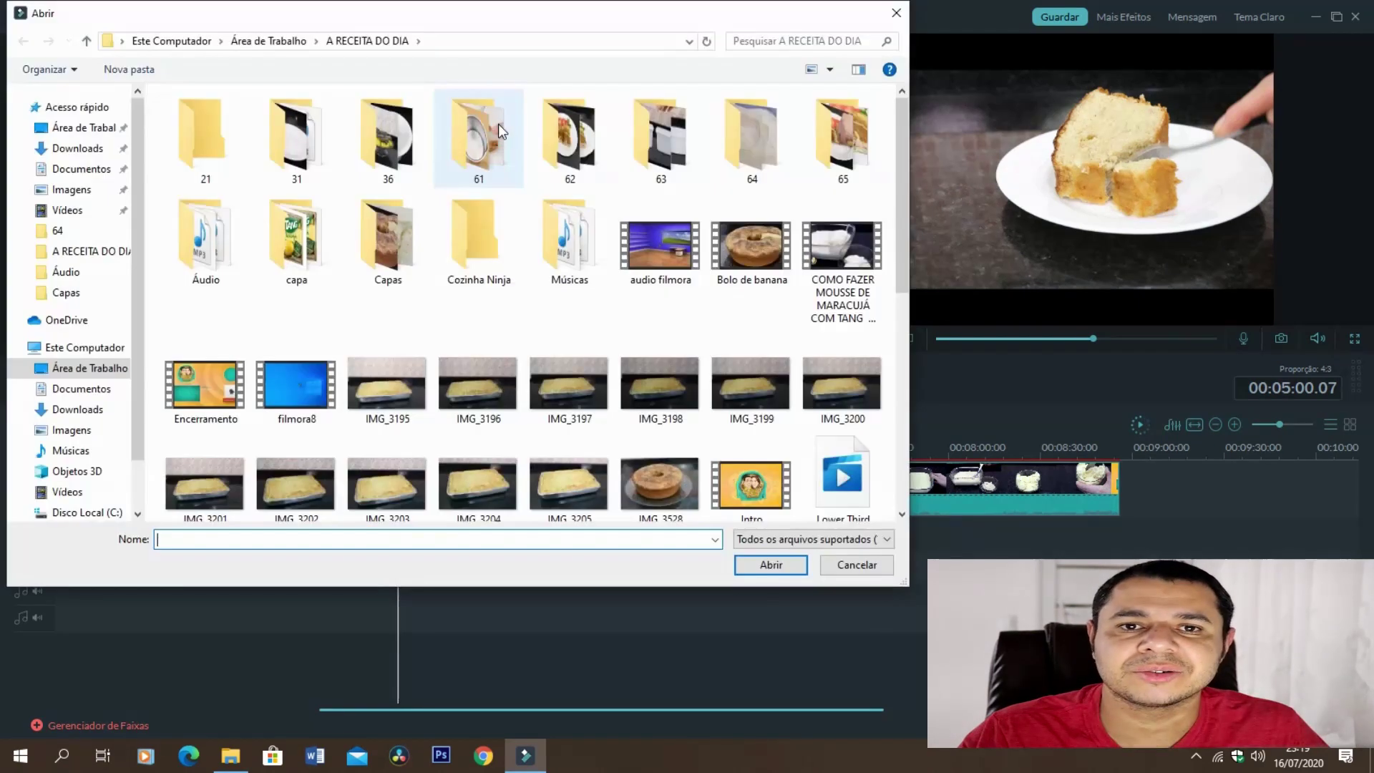
click(896, 13)
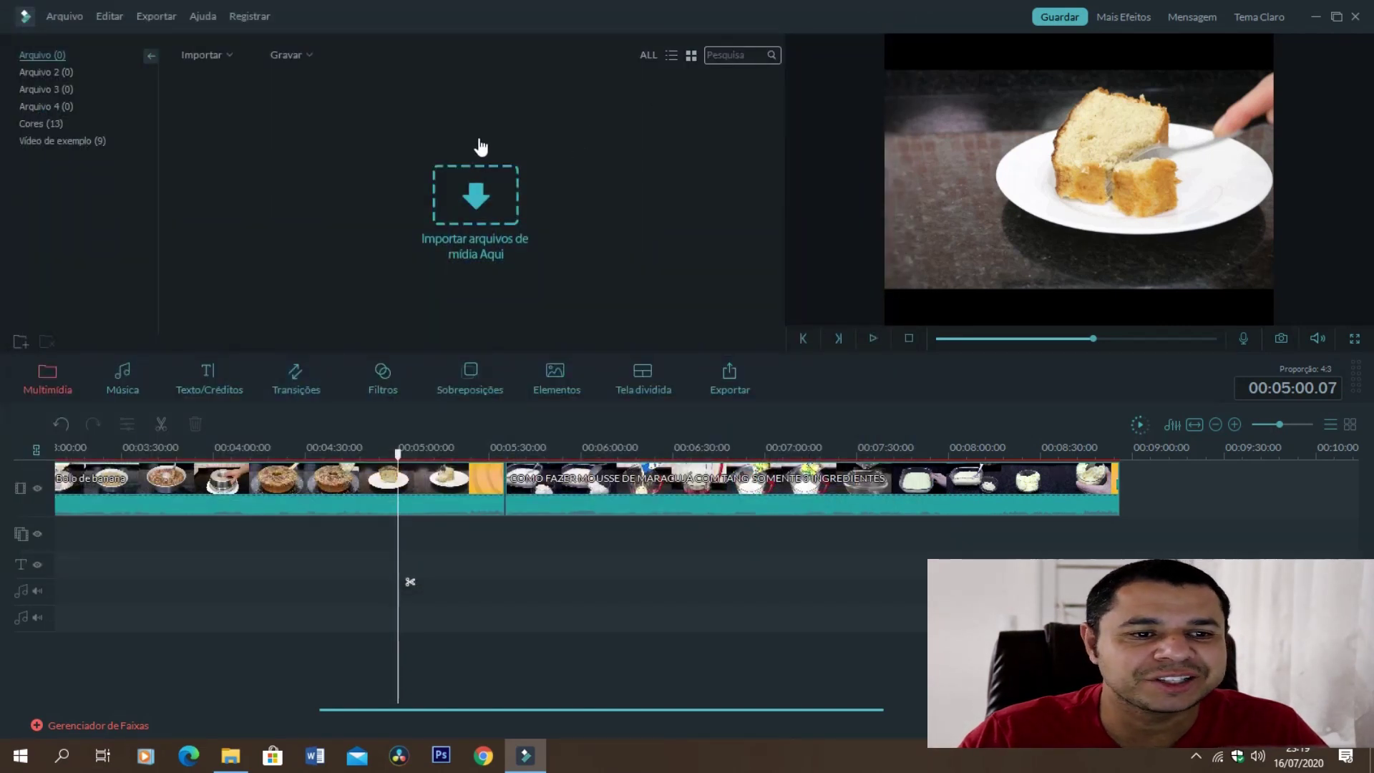
Review the webcam, PC screen and narration recording options, and view the audio recording dialog without recording.
click(309, 58)
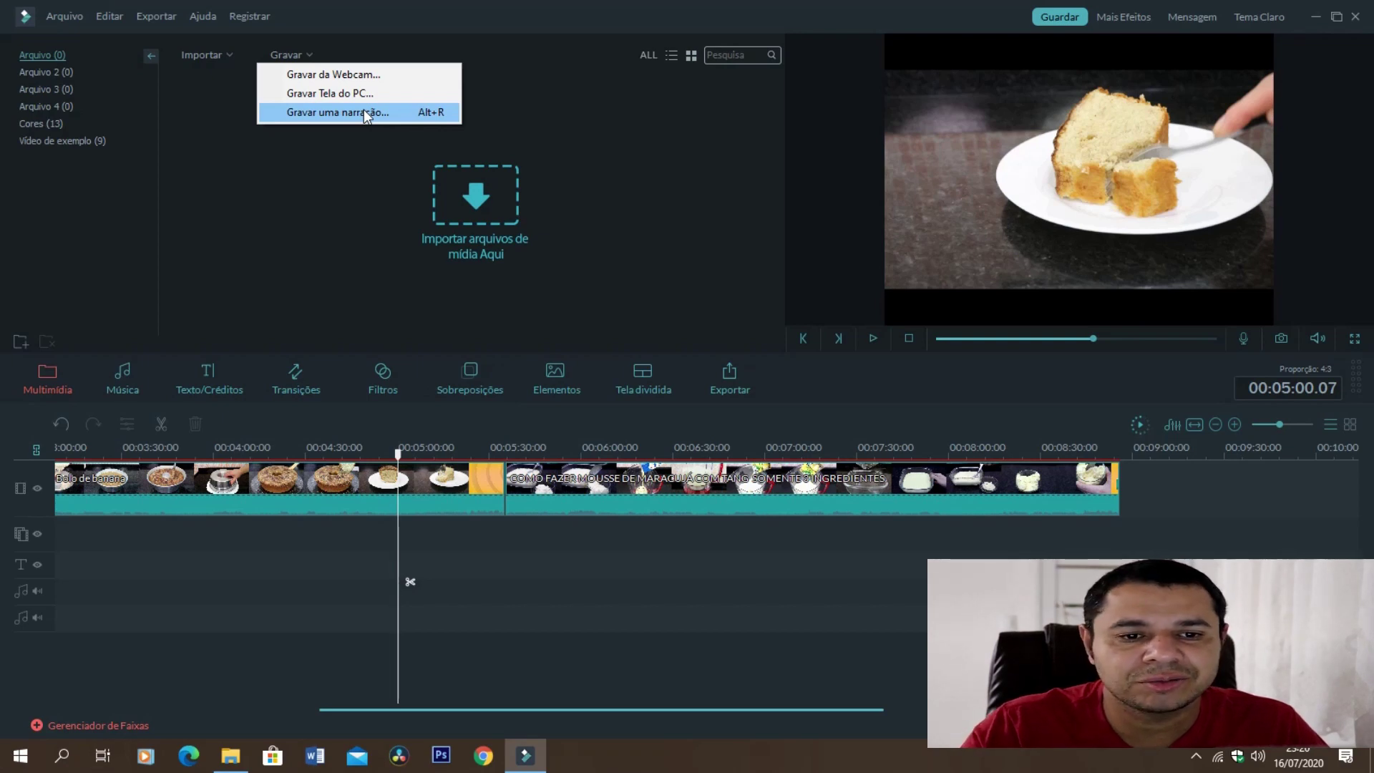
double_click(638, 160)
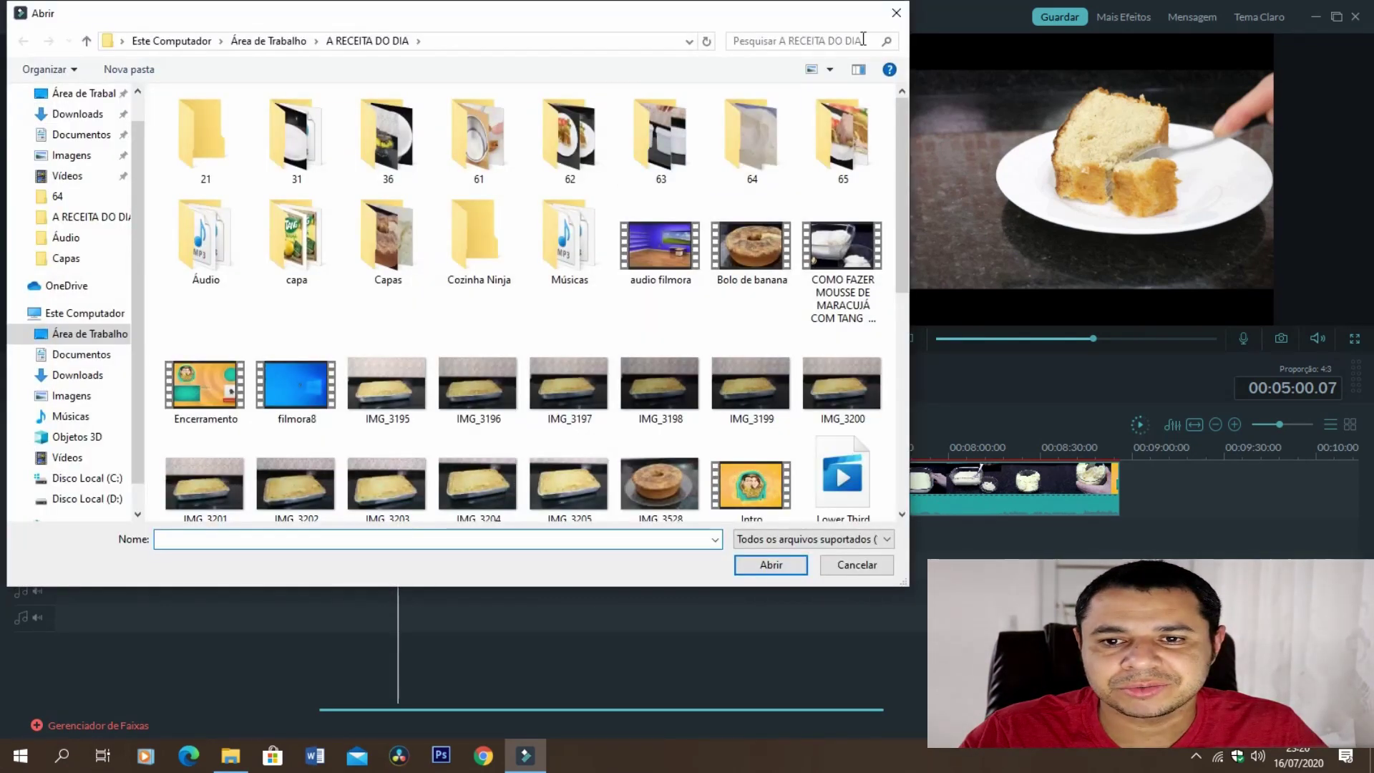
key(Escape)
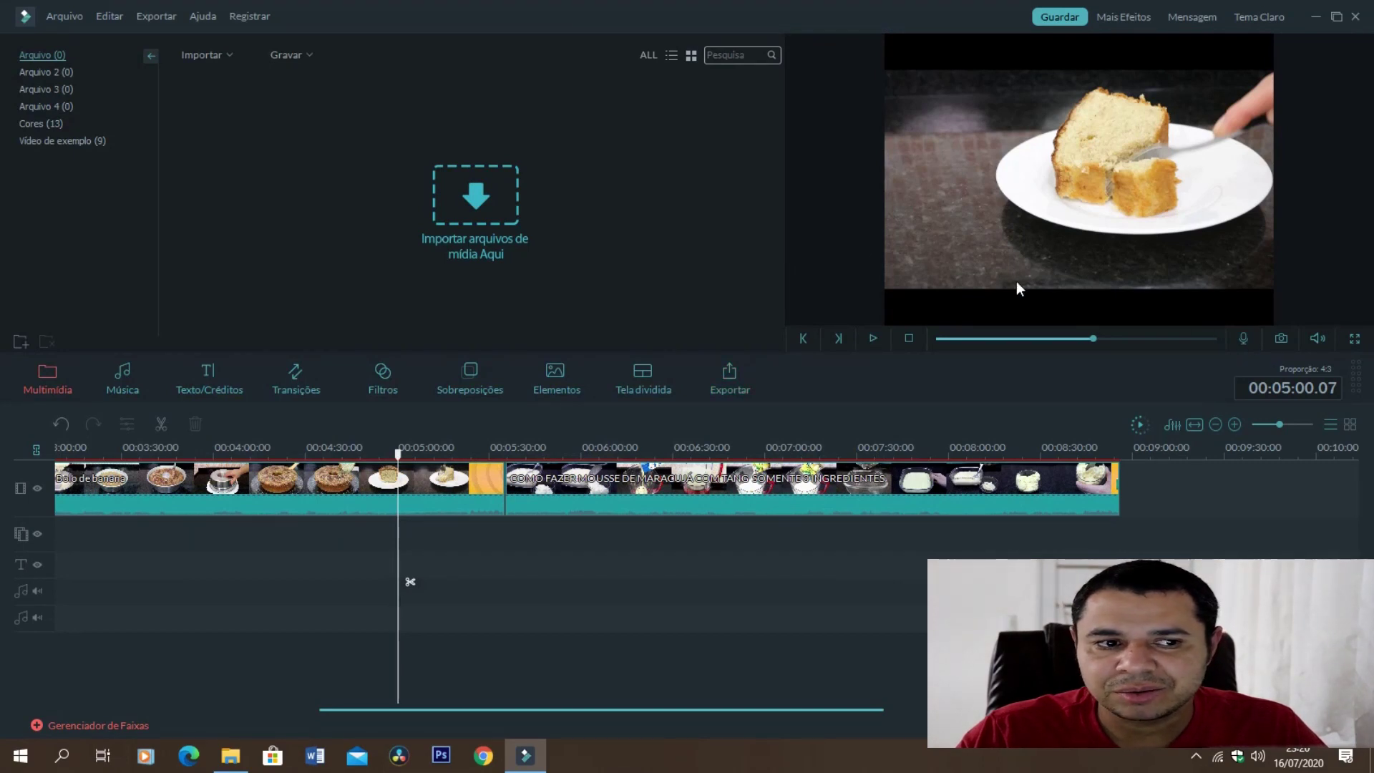
click(1246, 337)
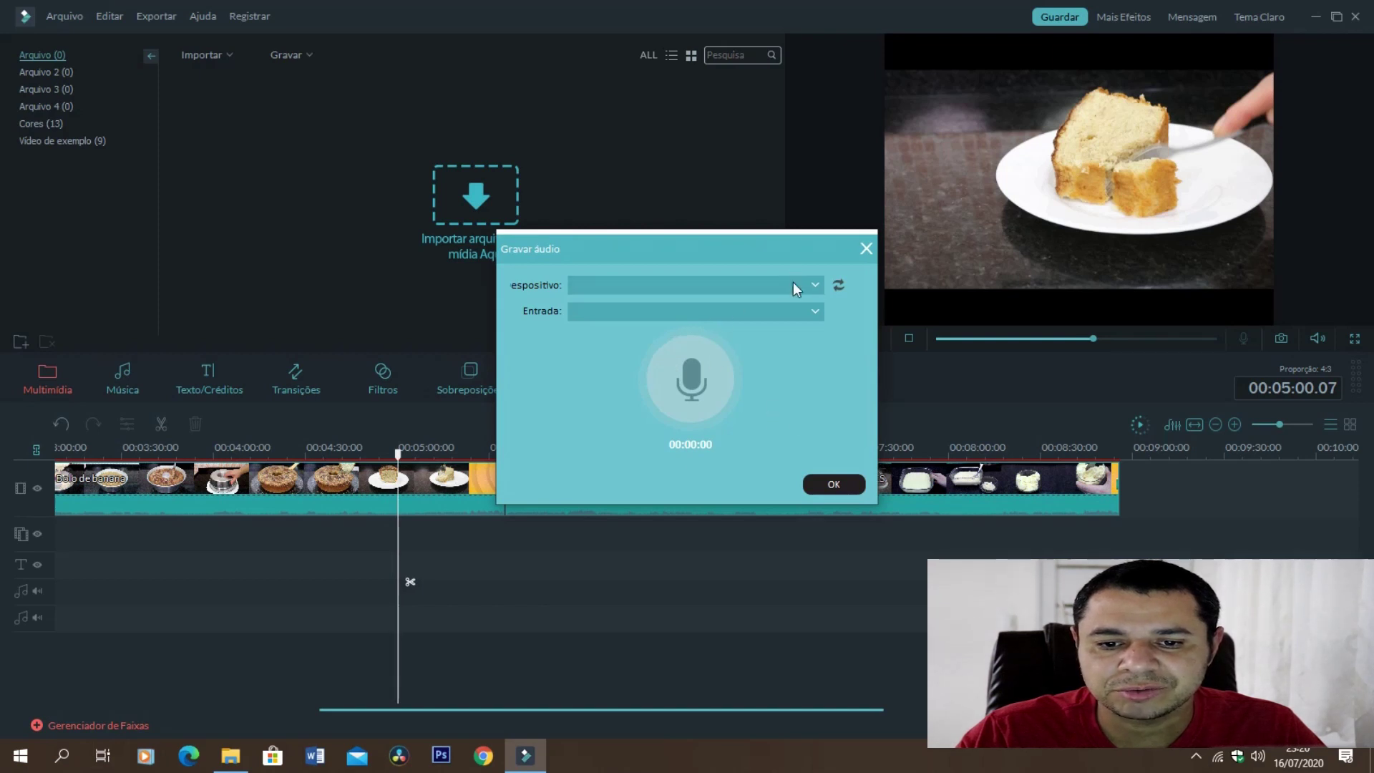
click(866, 249)
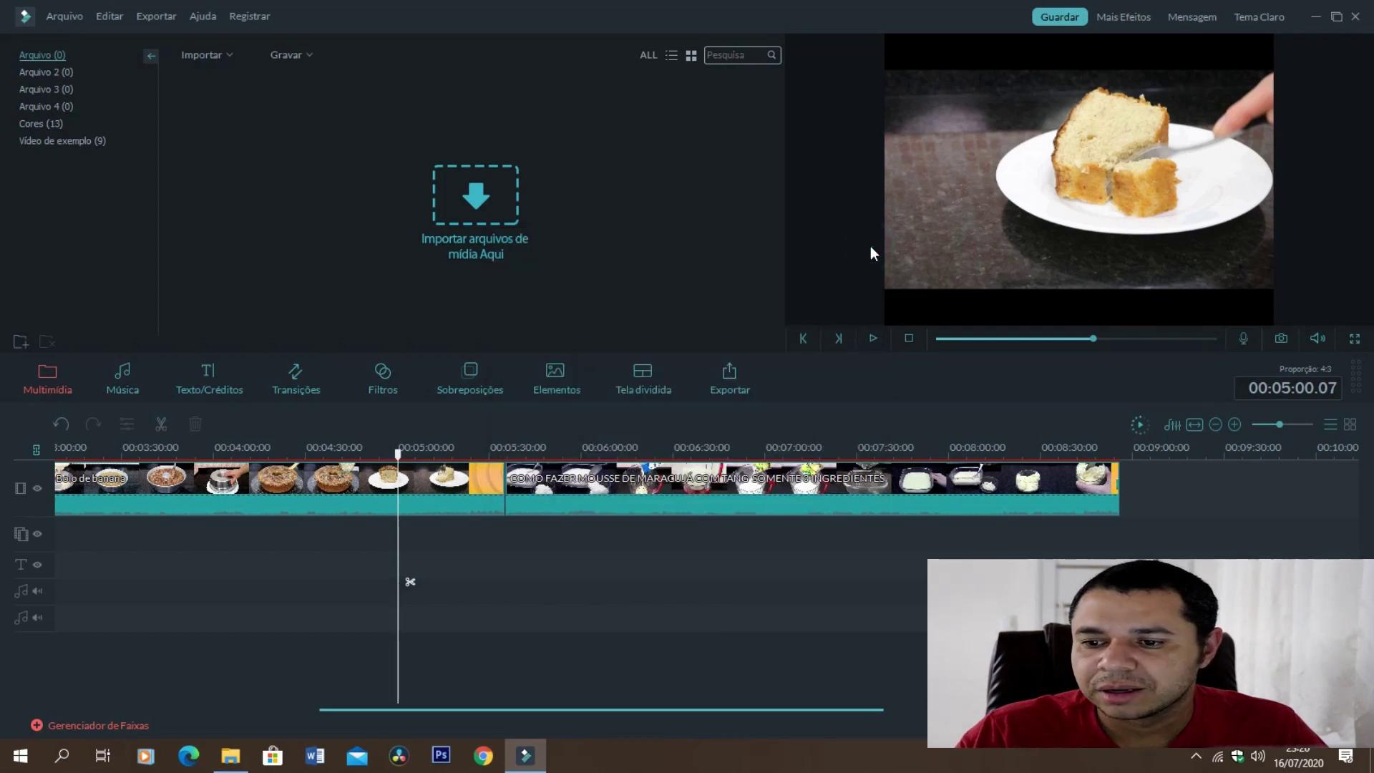
Take a snapshot of the cake frame, delete it from the media library, and briefly view the preview in full screen.
click(1281, 339)
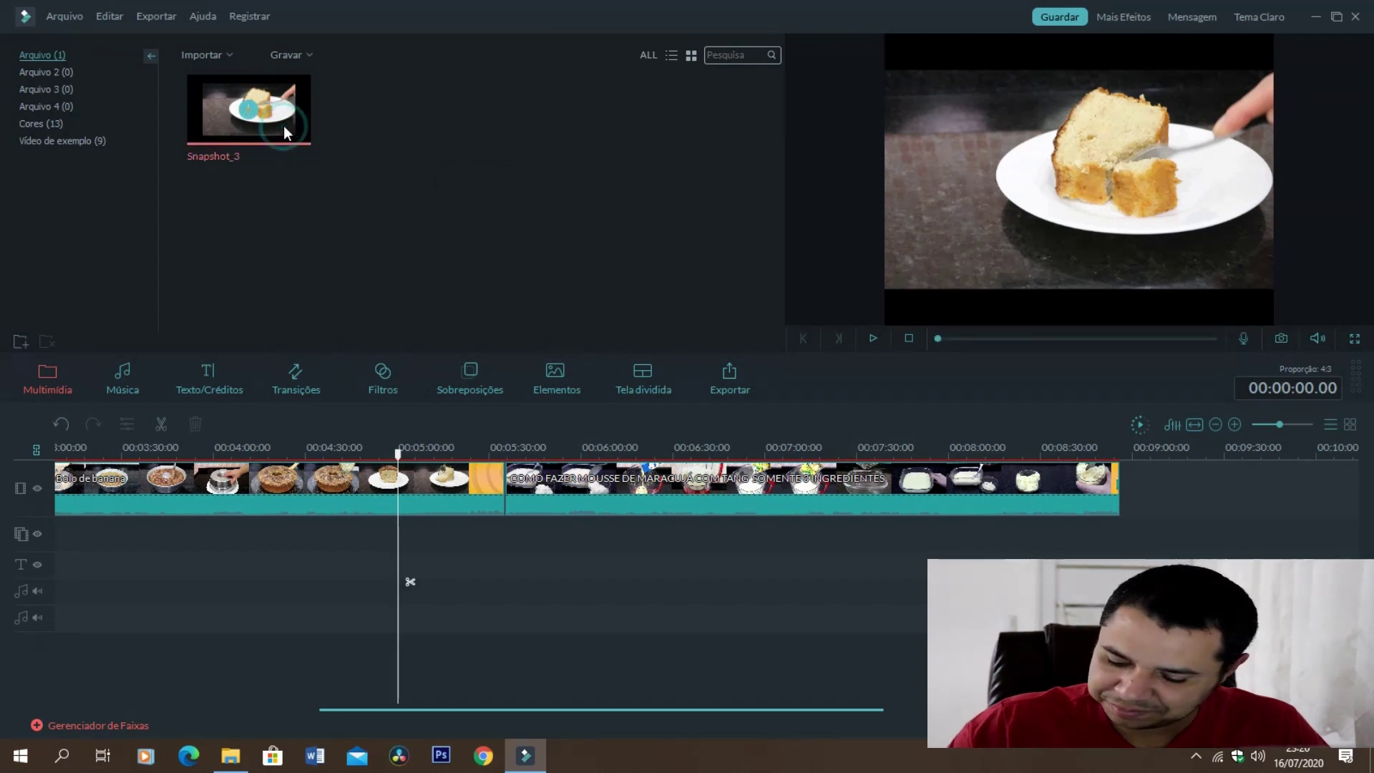
key(Delete)
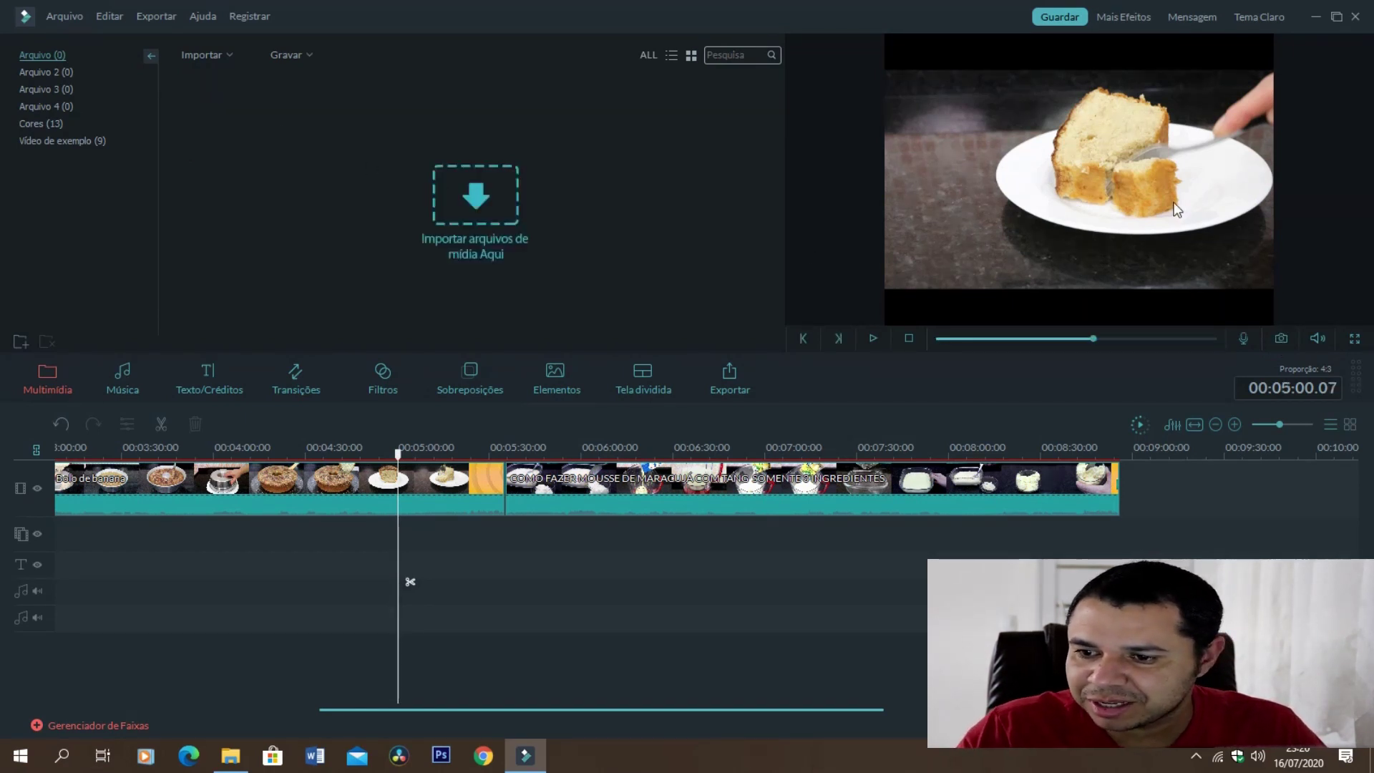
click(1354, 338)
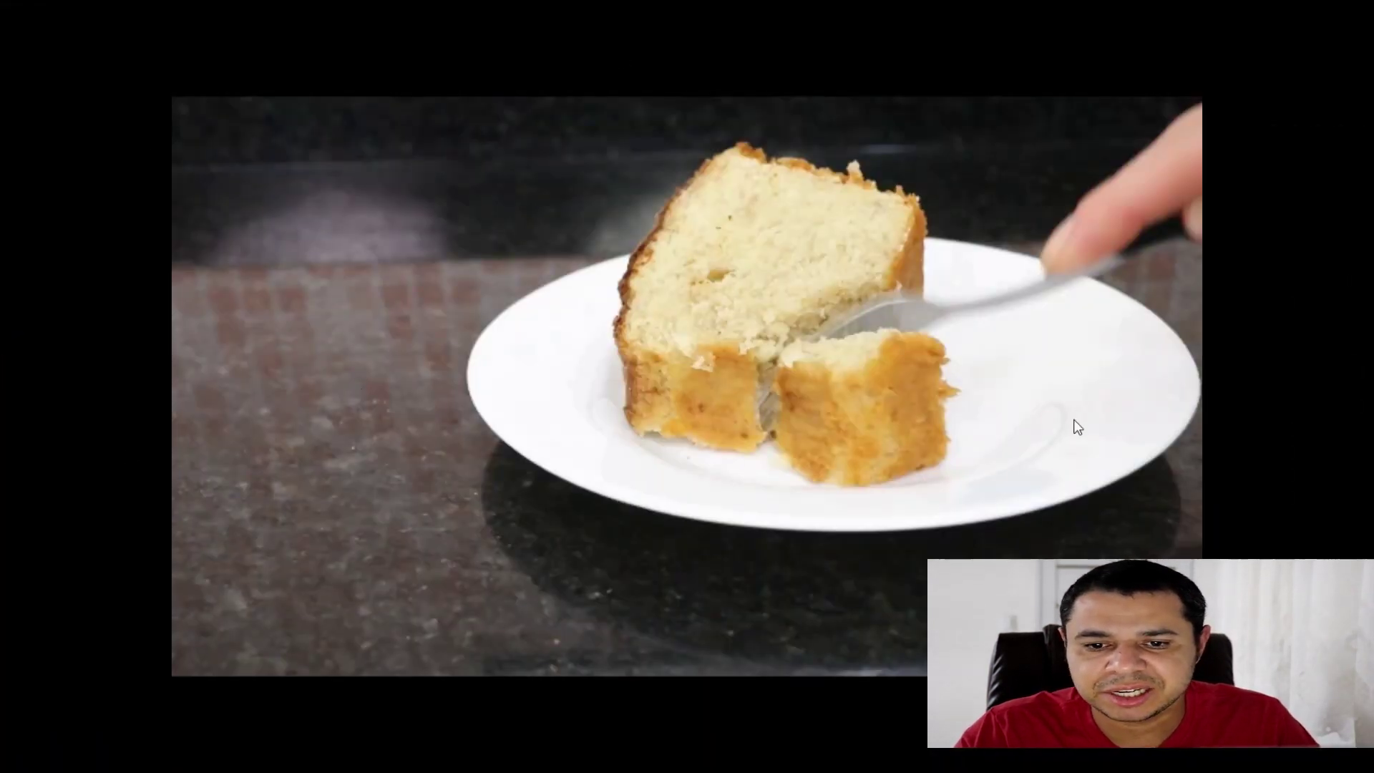
key(Escape)
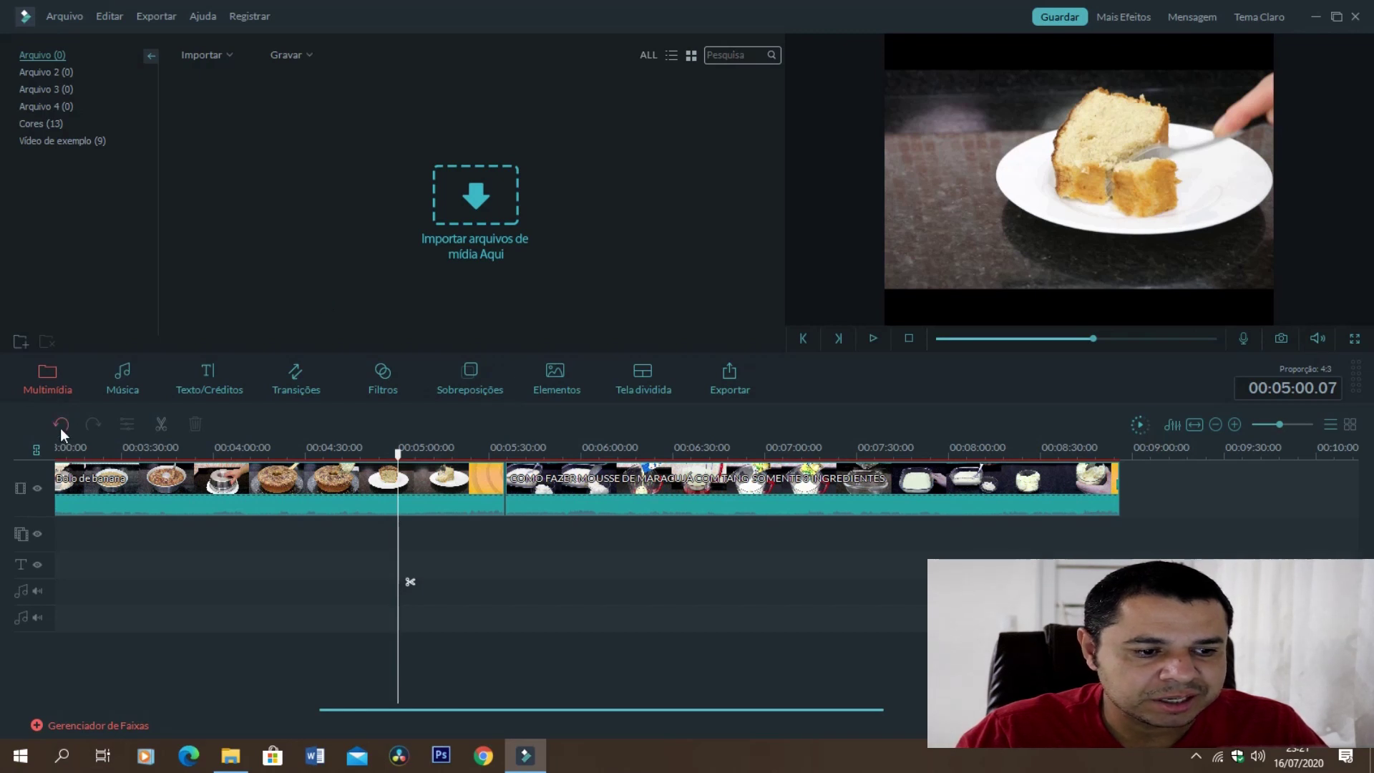
Undo the removal of the 2 Screen D split screen and redo it.
click(507, 501)
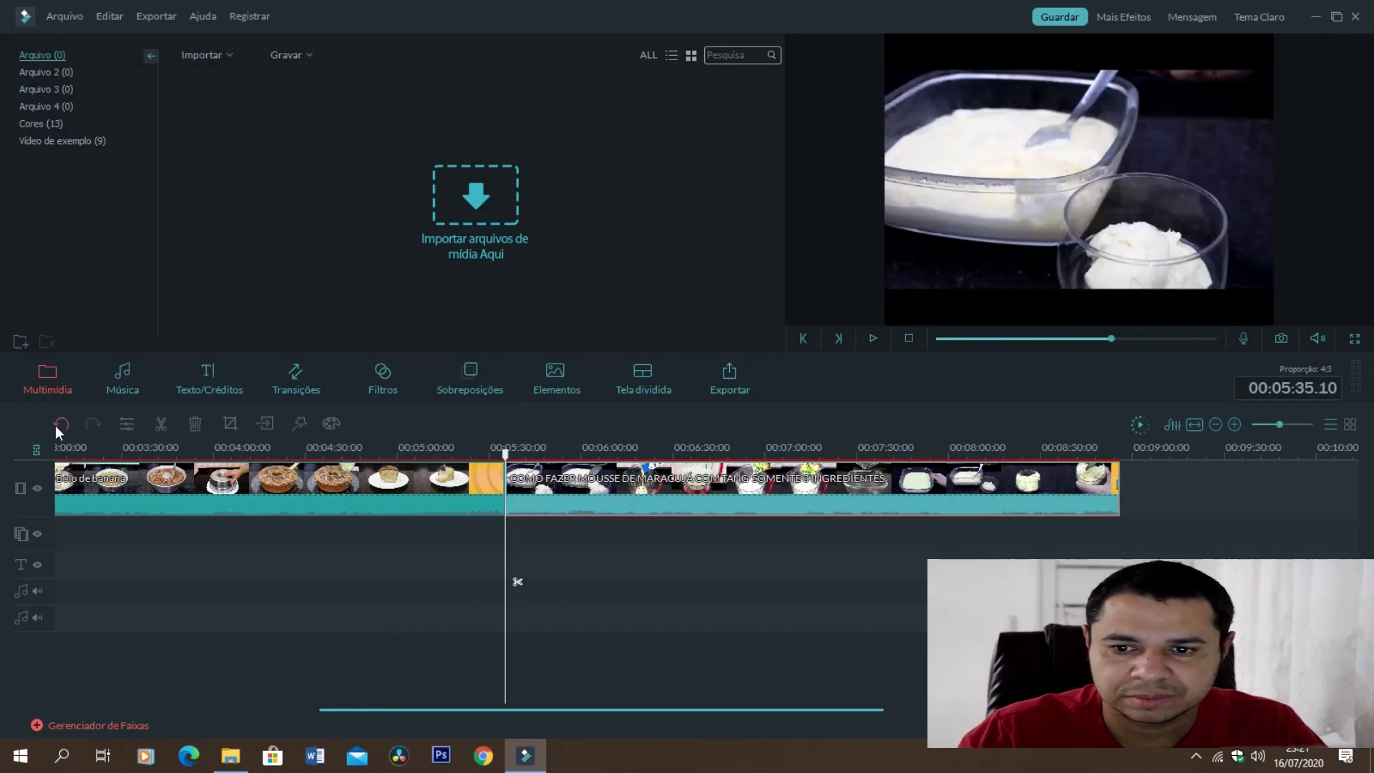
click(57, 425)
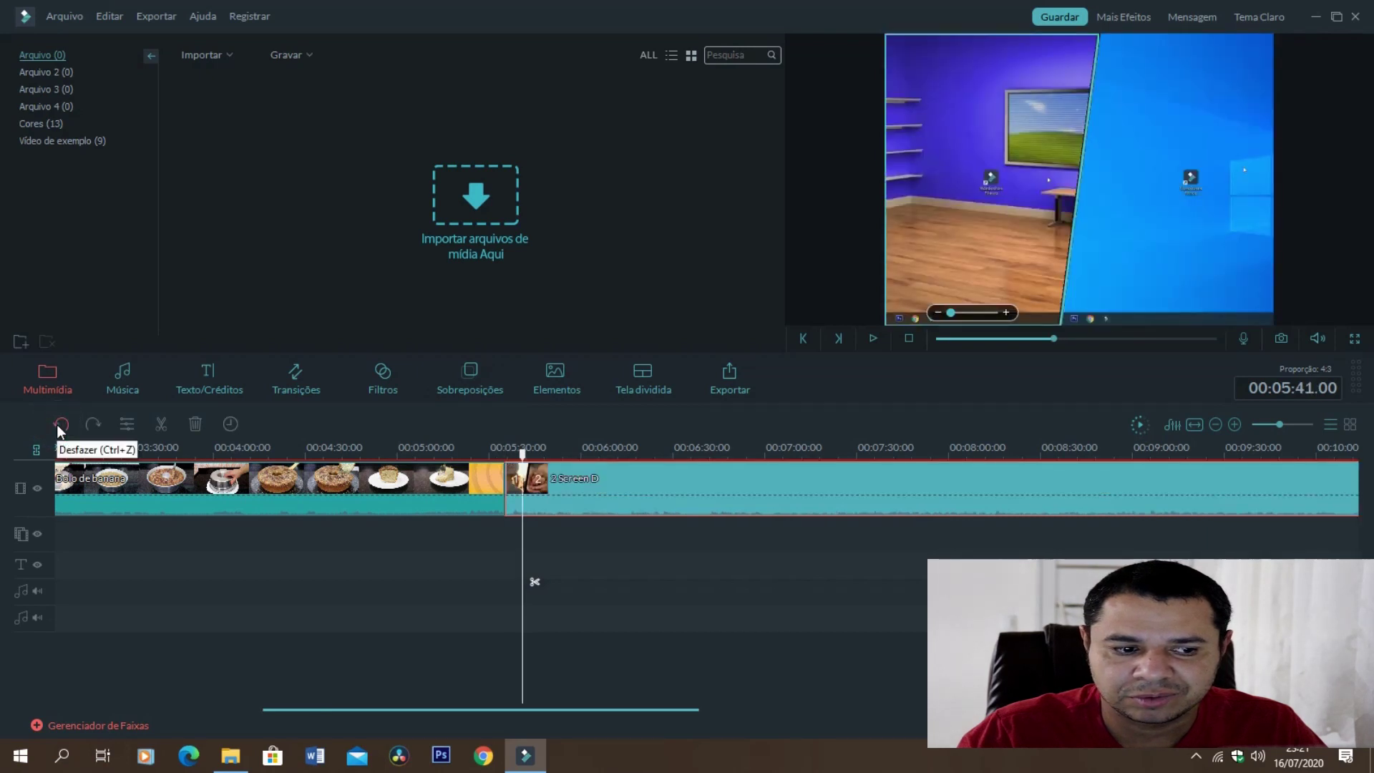
click(89, 423)
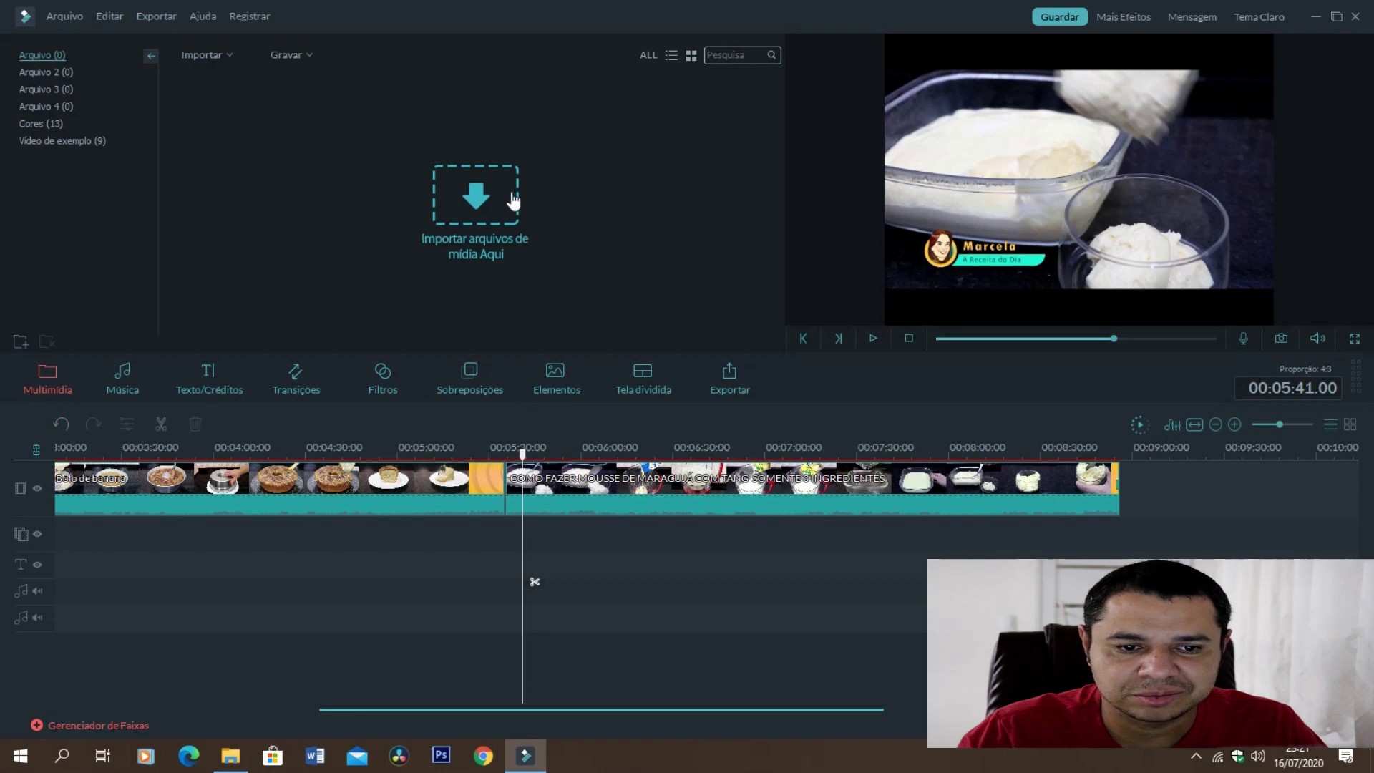
Split the banana cake clip at 00:05:20.11 and delete the segment after the cut.
drag(523, 455, 491, 455)
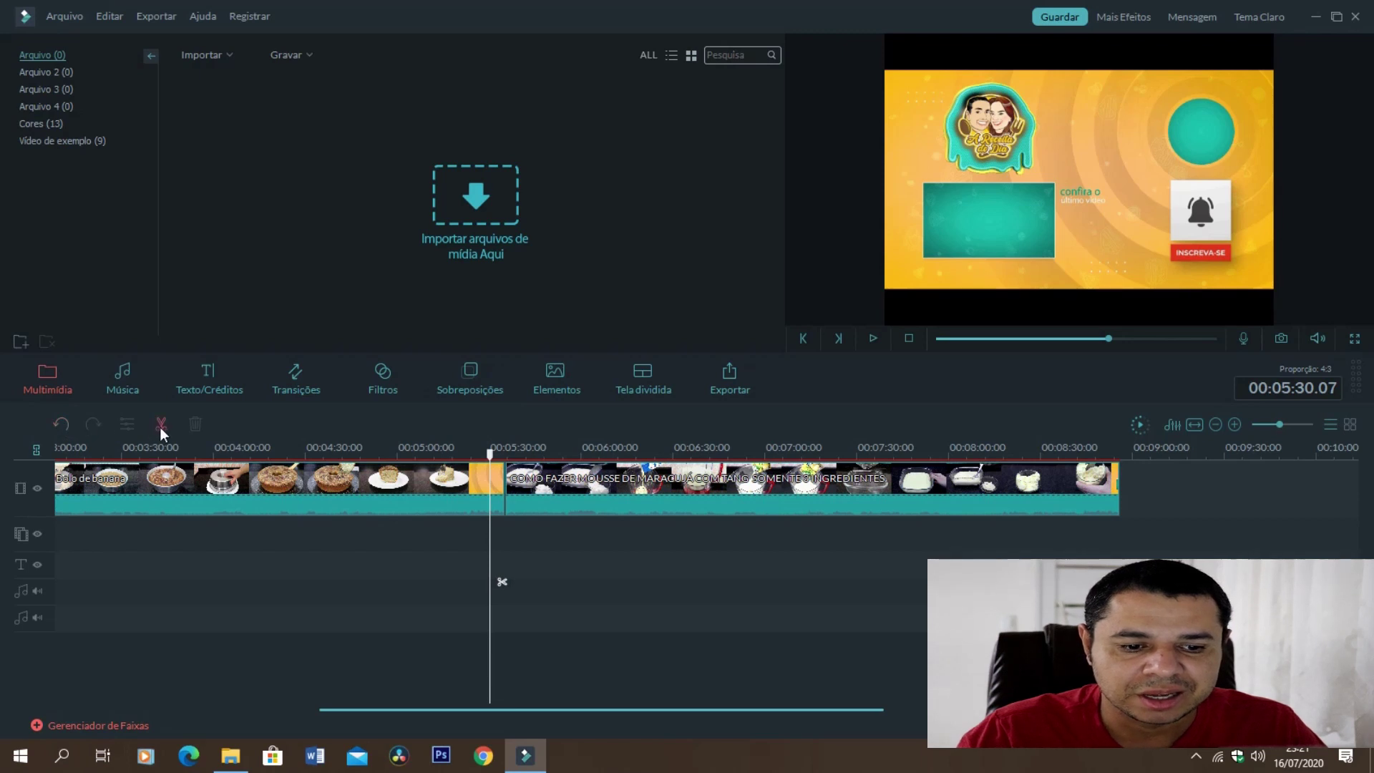
click(386, 573)
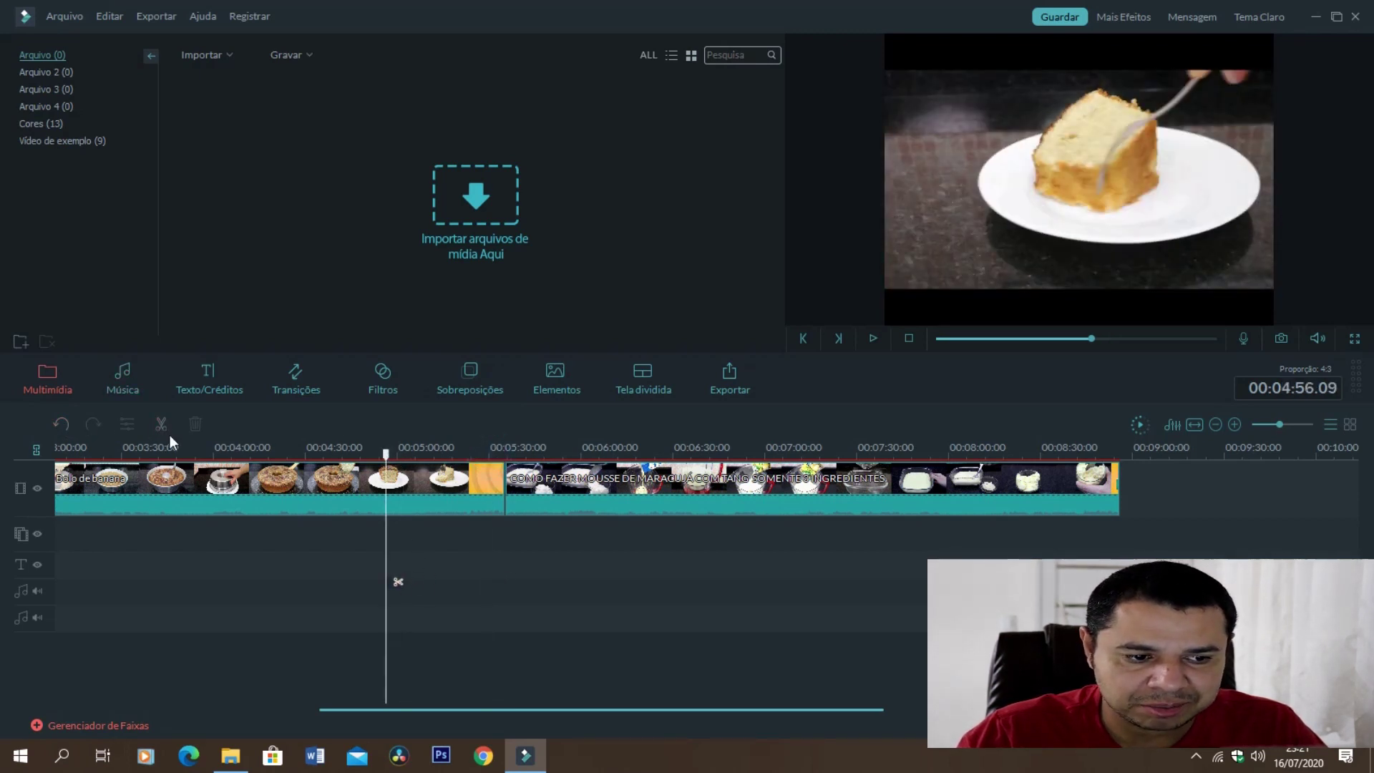
drag(387, 455, 468, 494)
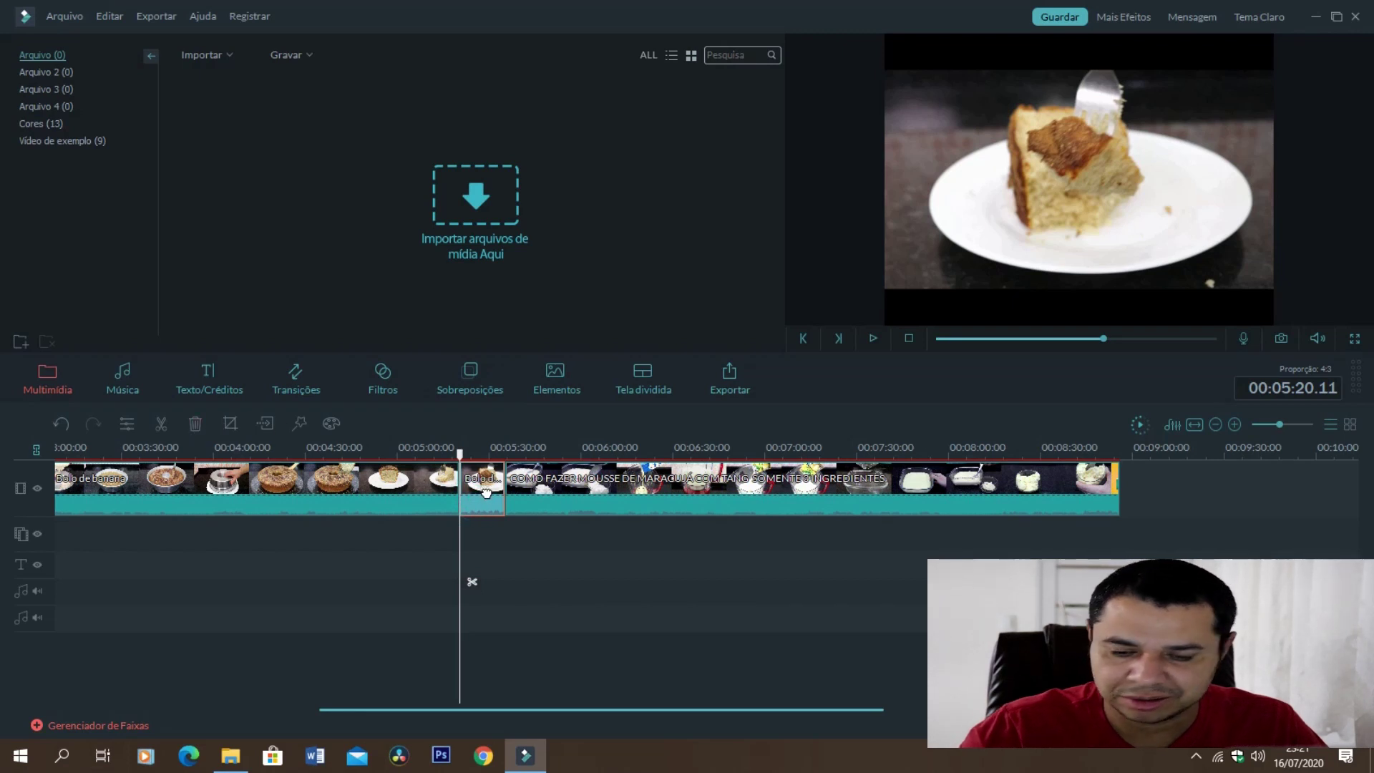
key(Delete)
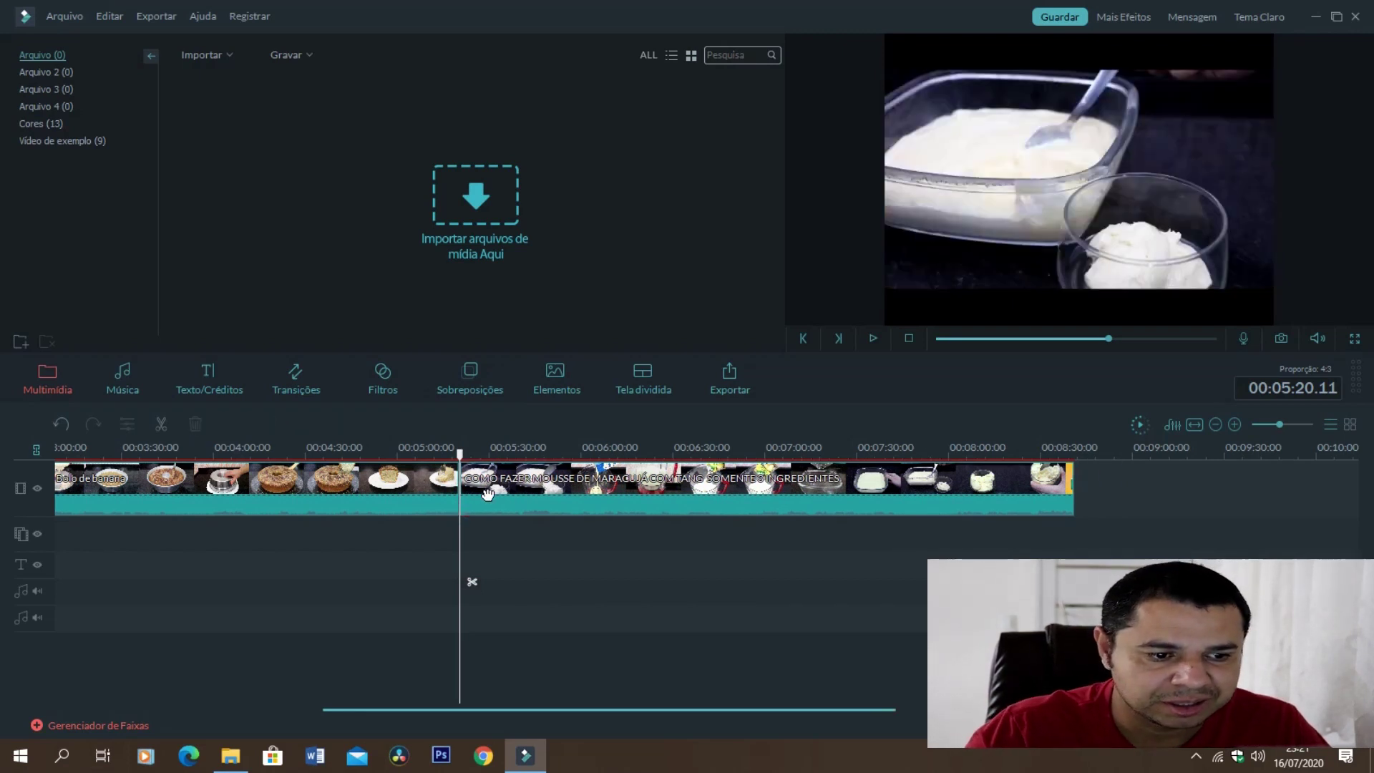
Split the banana cake clip at 00:04:33.02 and again at 00:04:37.07 to isolate a short segment of the slice being lifted.
click(605, 486)
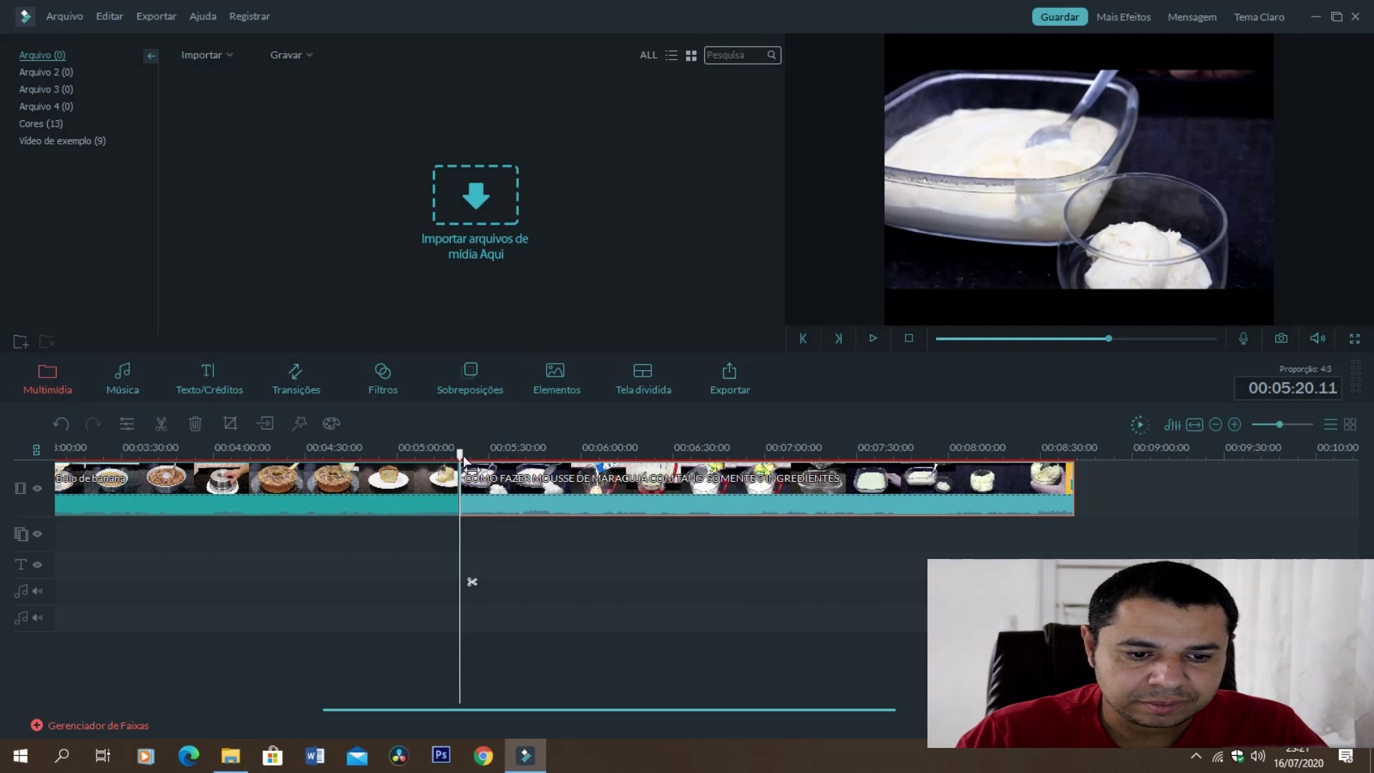
drag(462, 455, 374, 455)
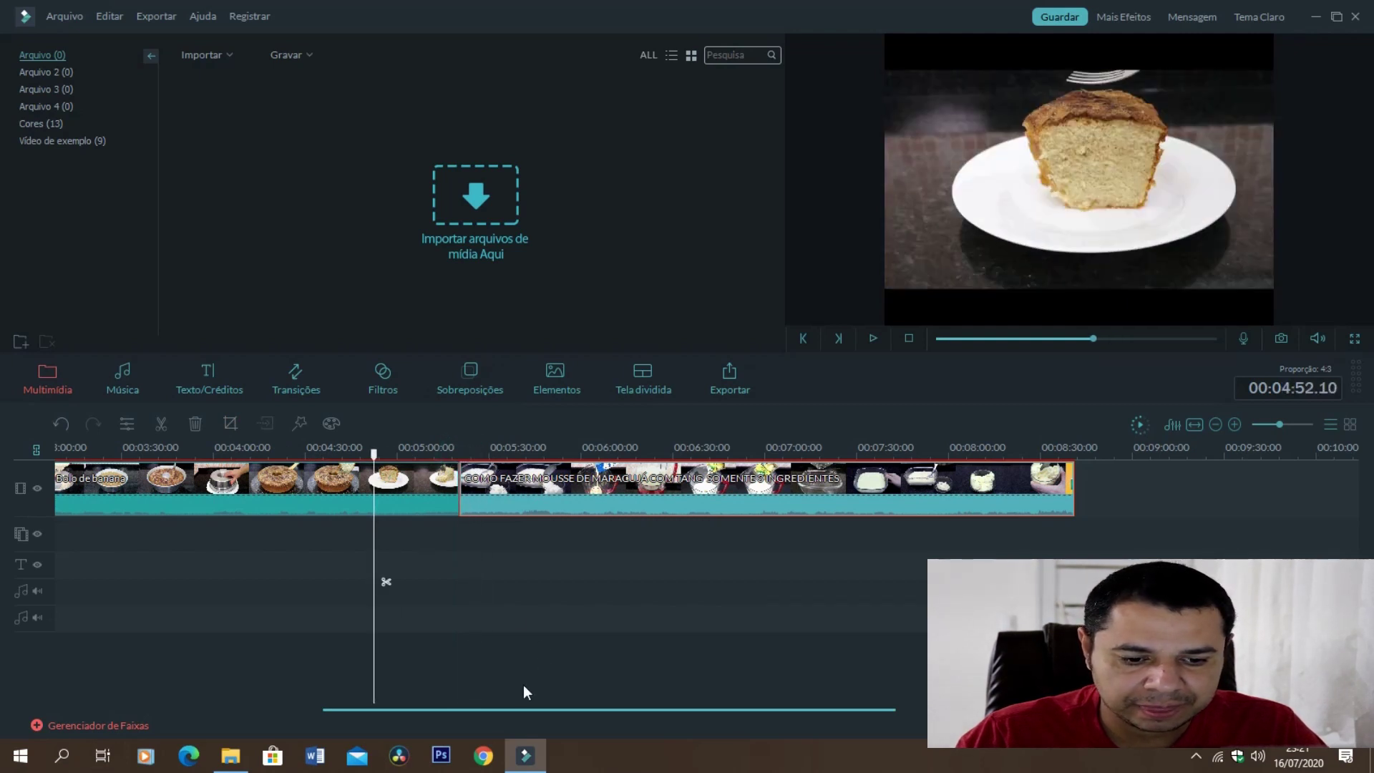
drag(519, 708, 378, 730)
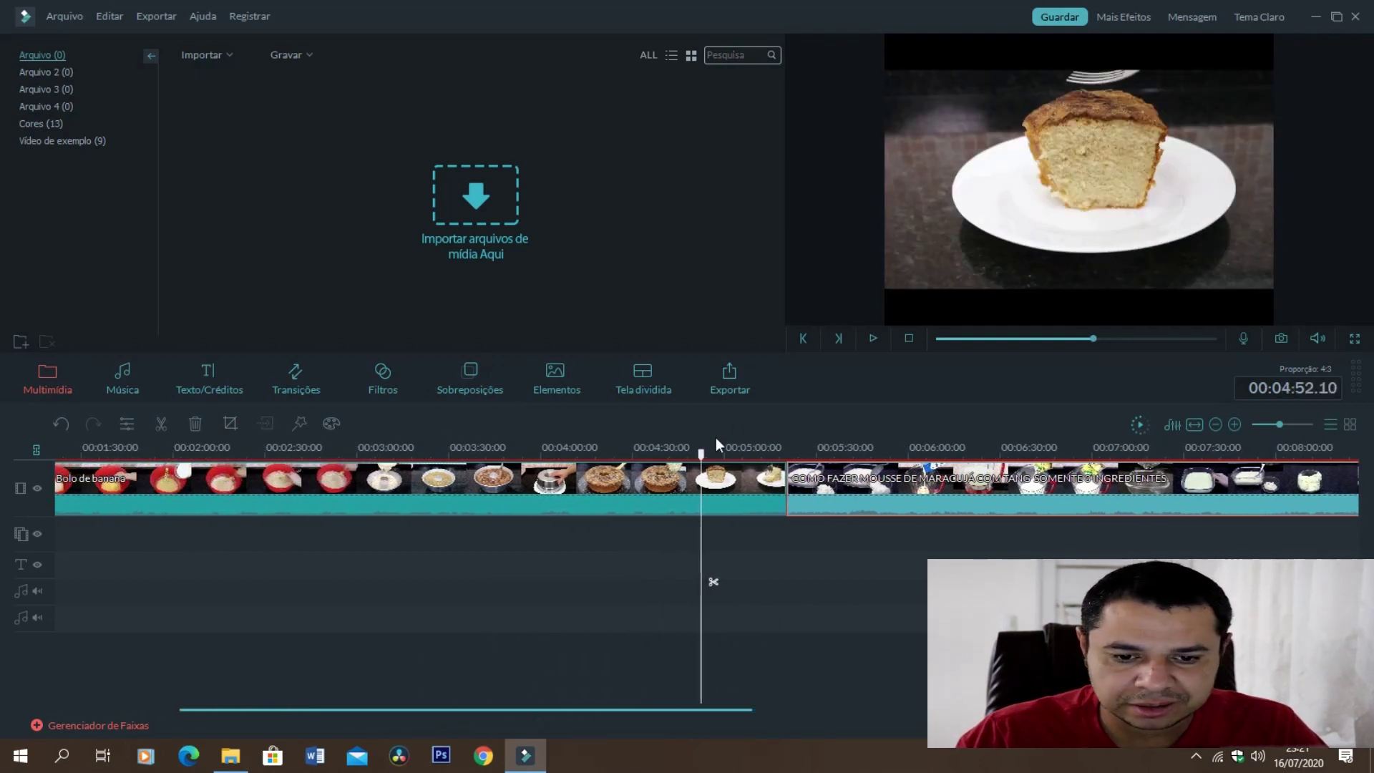
drag(699, 459, 494, 455)
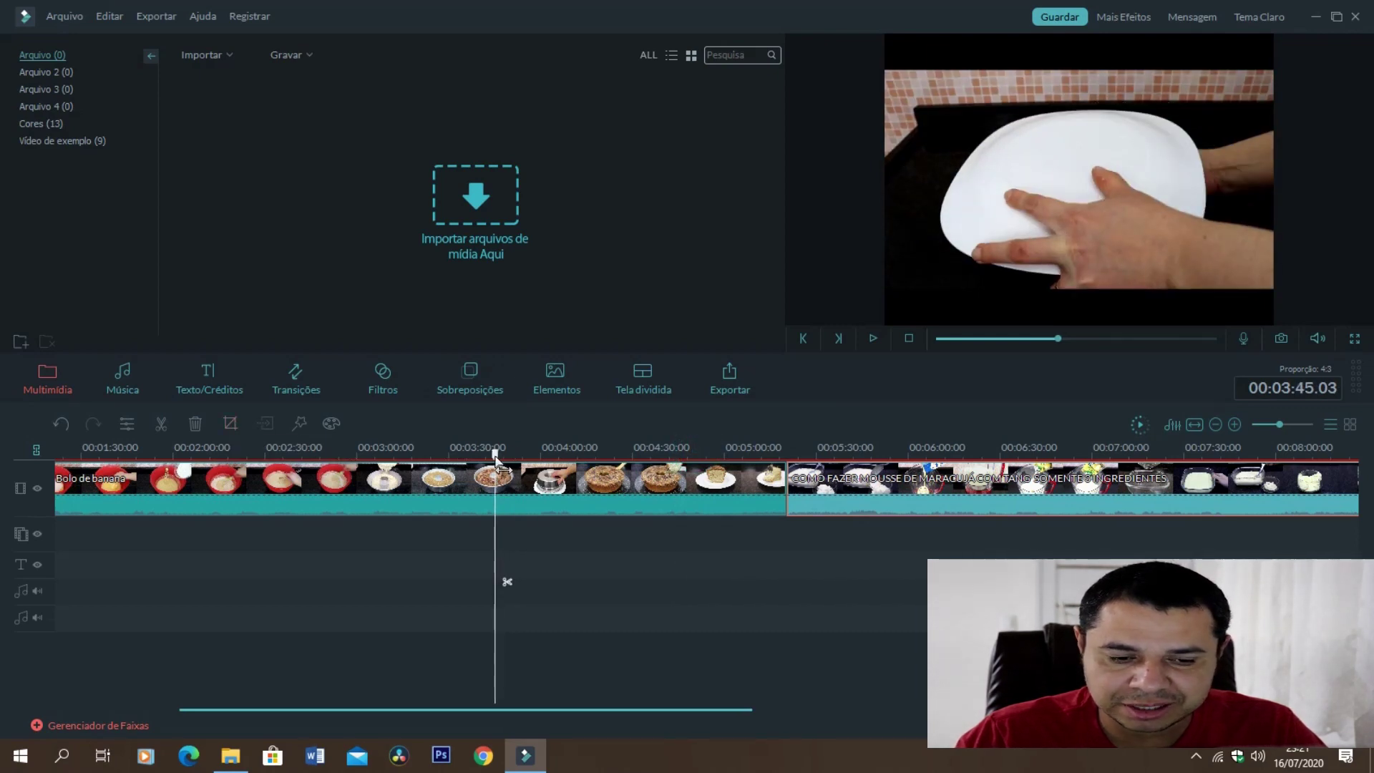
drag(498, 465, 656, 468)
click(654, 582)
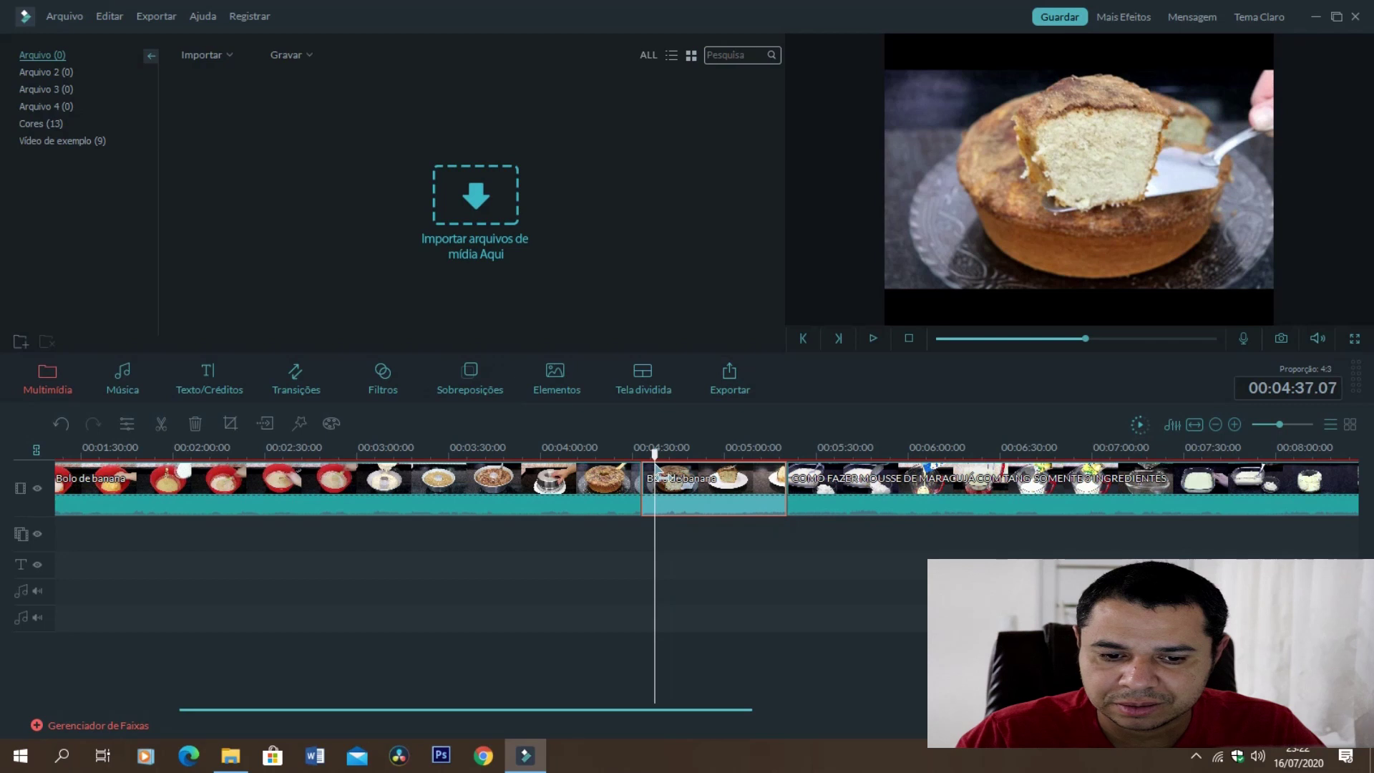
click(667, 582)
Crop the short cake segment at a 16:9 ratio to 1444 × 812, framing the cake slice, and apply the crop.
double_click(644, 504)
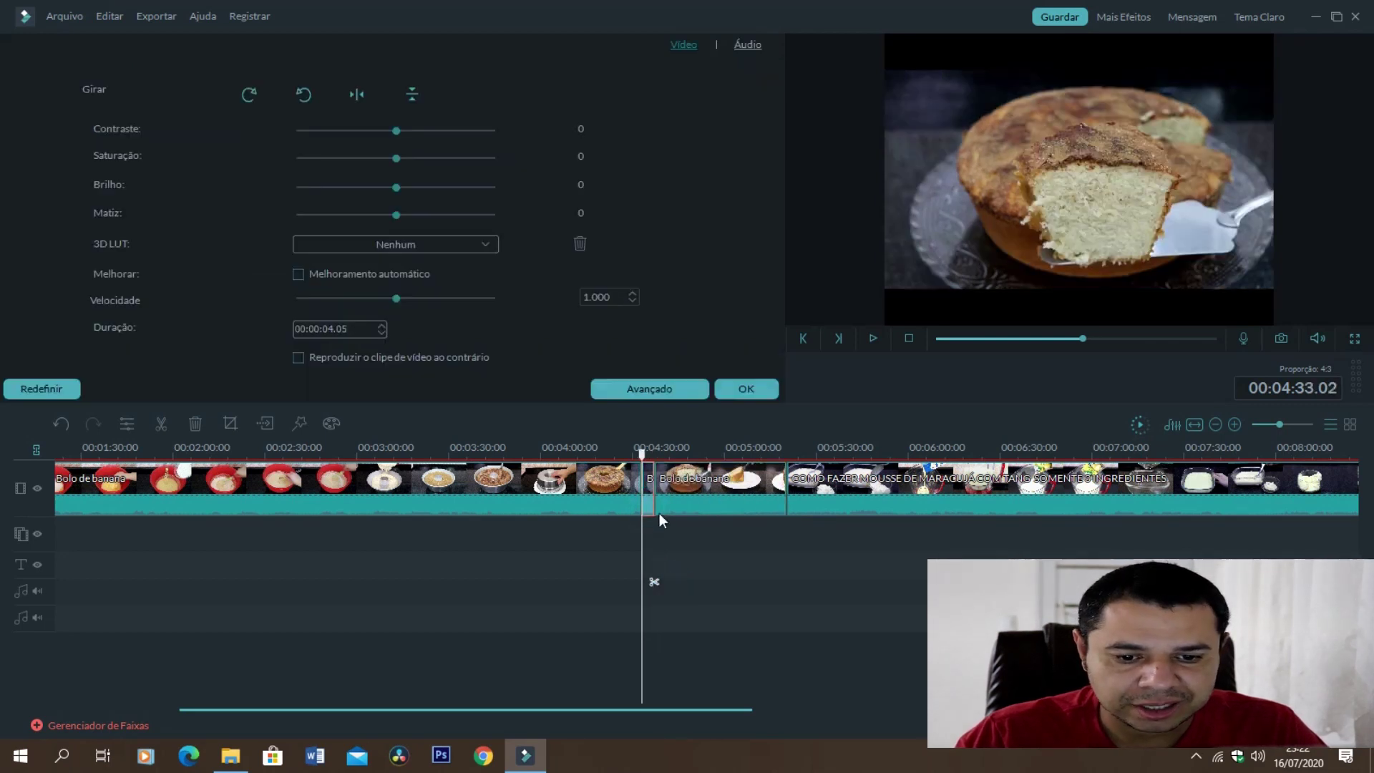
click(229, 427)
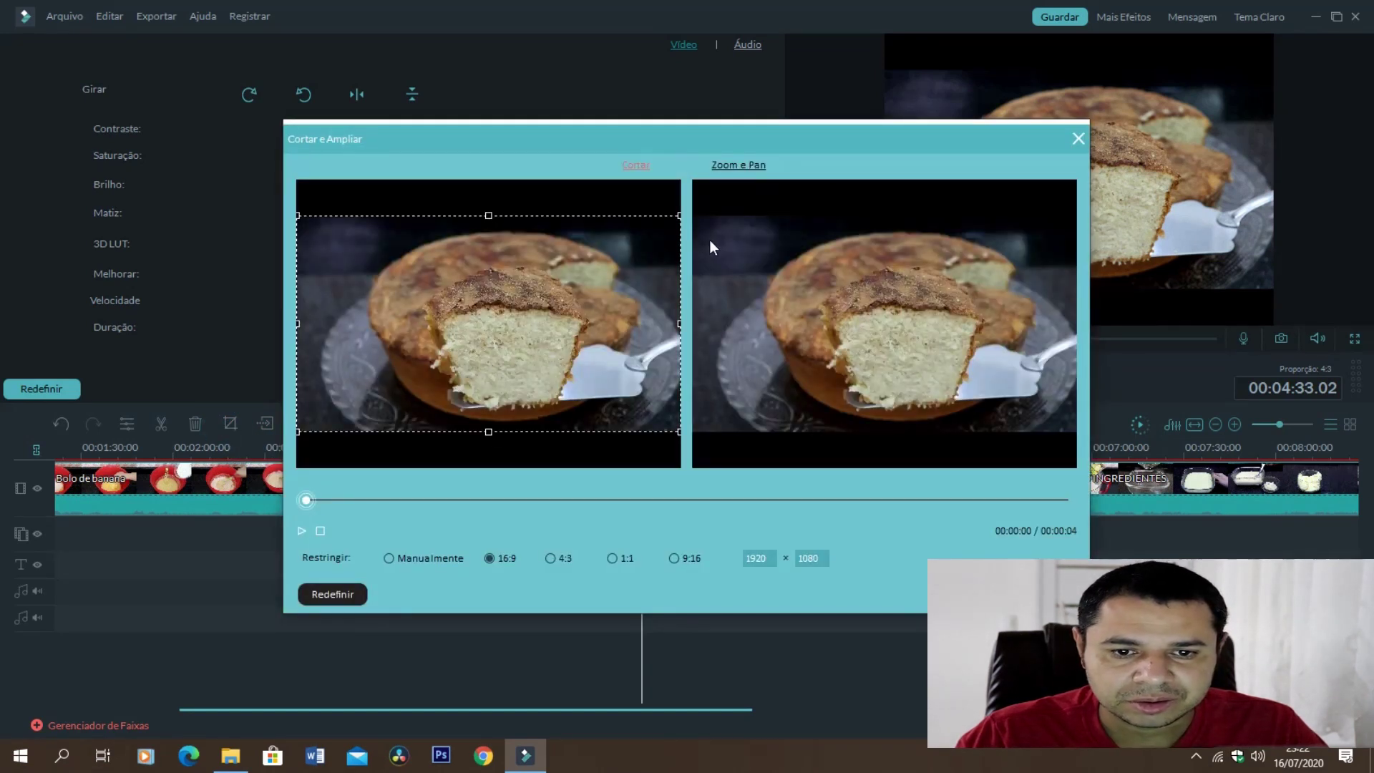
drag(679, 213, 643, 246)
drag(475, 292, 513, 287)
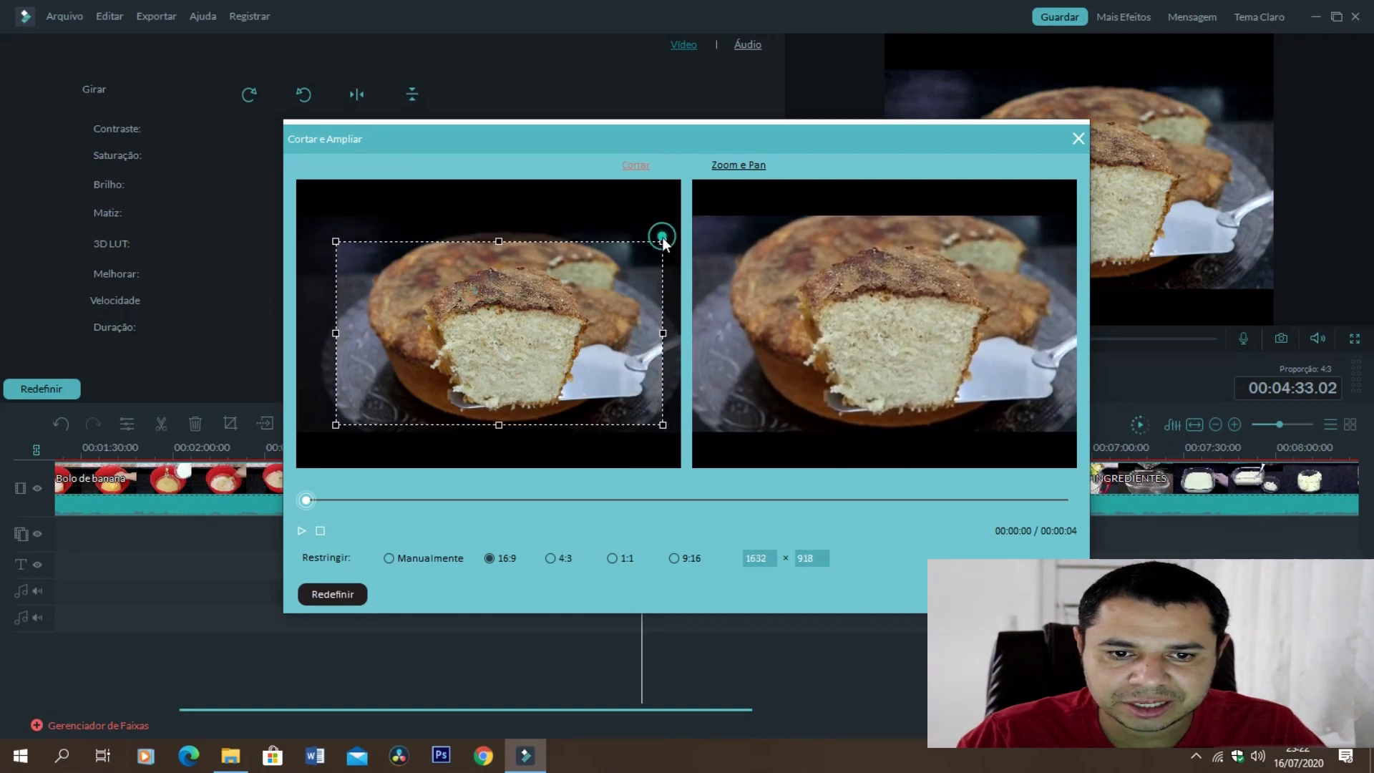
drag(584, 341, 548, 321)
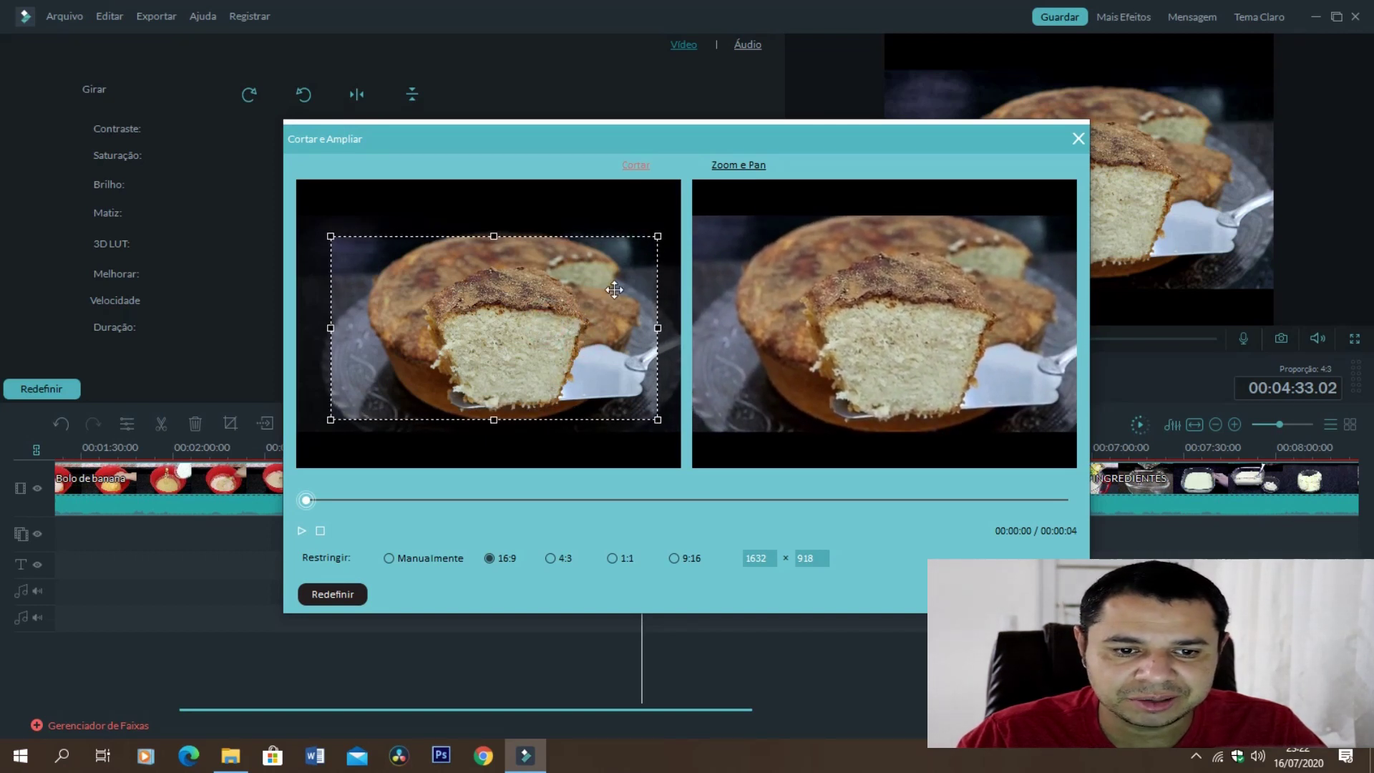
drag(613, 289, 603, 290)
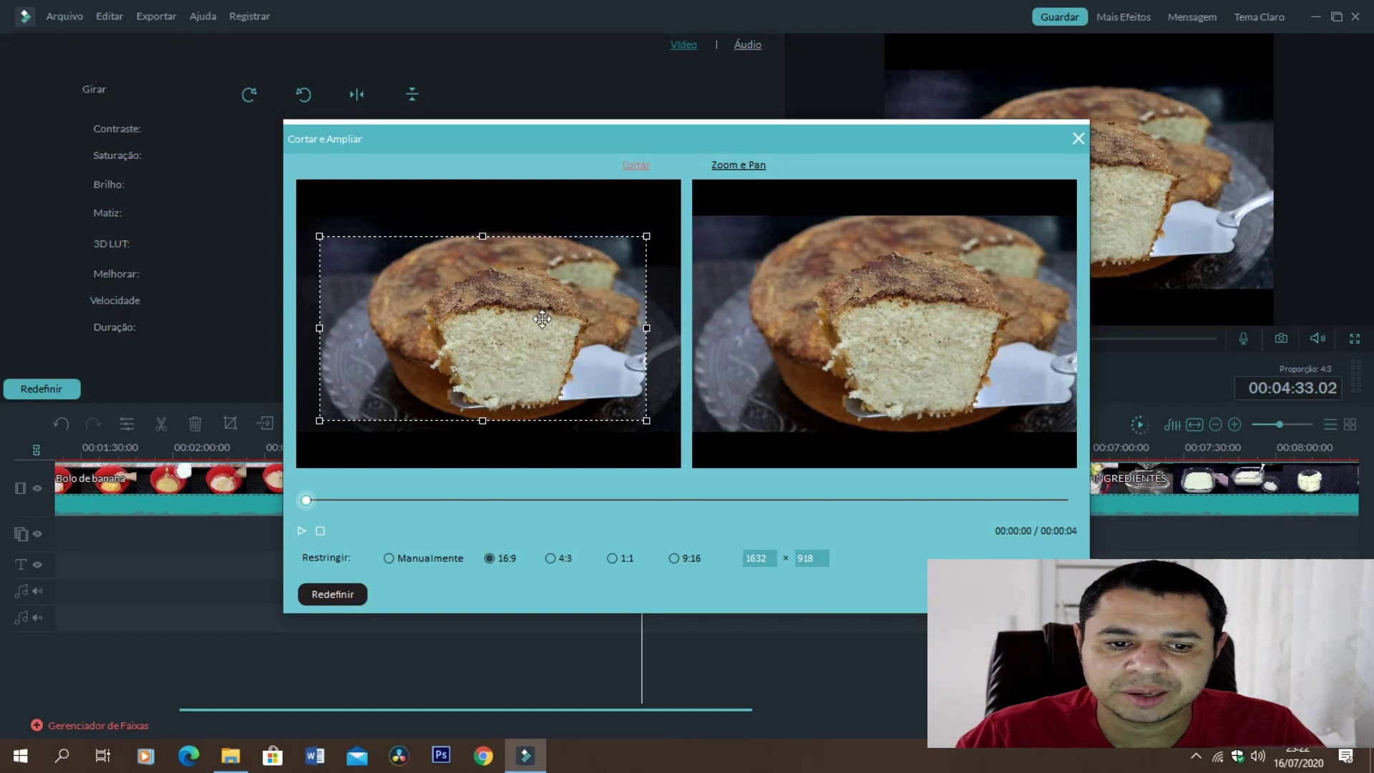
drag(523, 316, 538, 312)
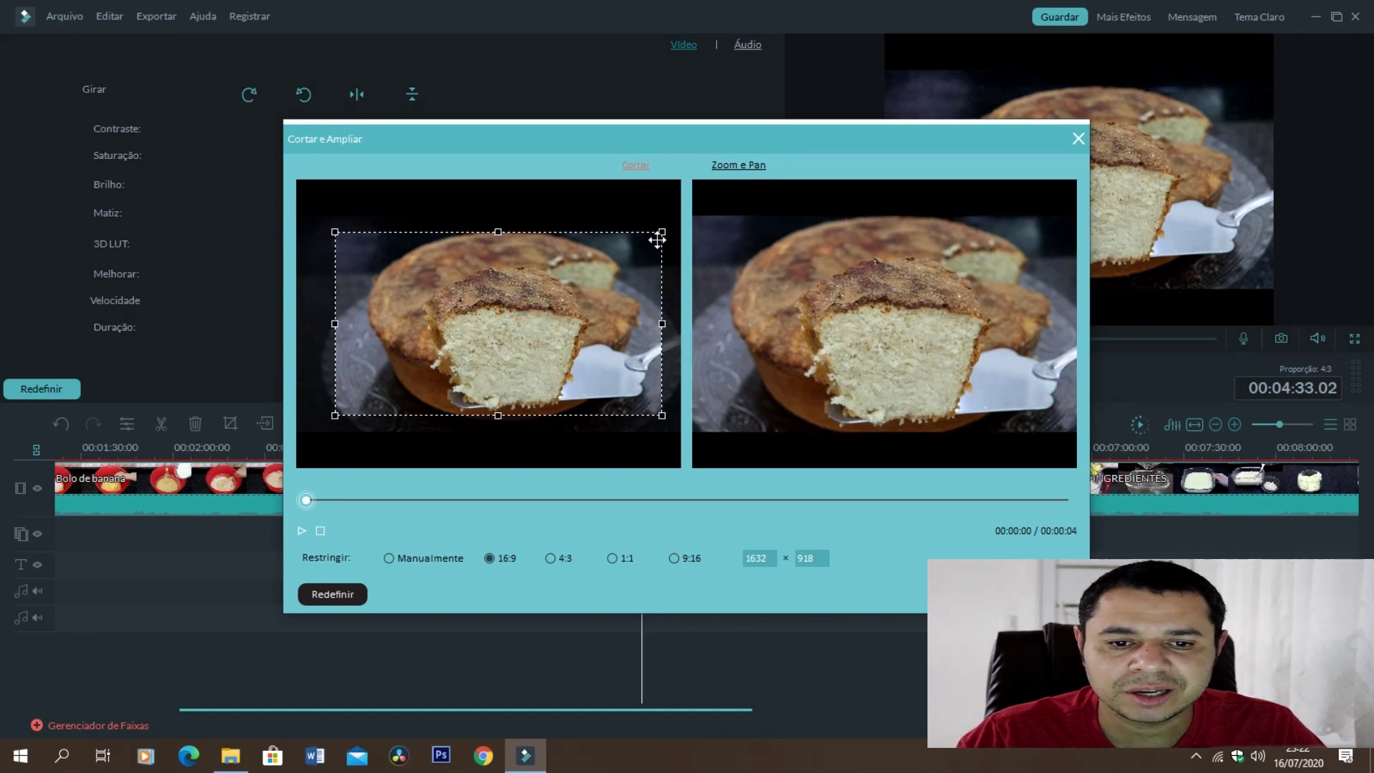
drag(656, 235, 649, 240)
drag(572, 310, 596, 291)
drag(661, 249, 638, 264)
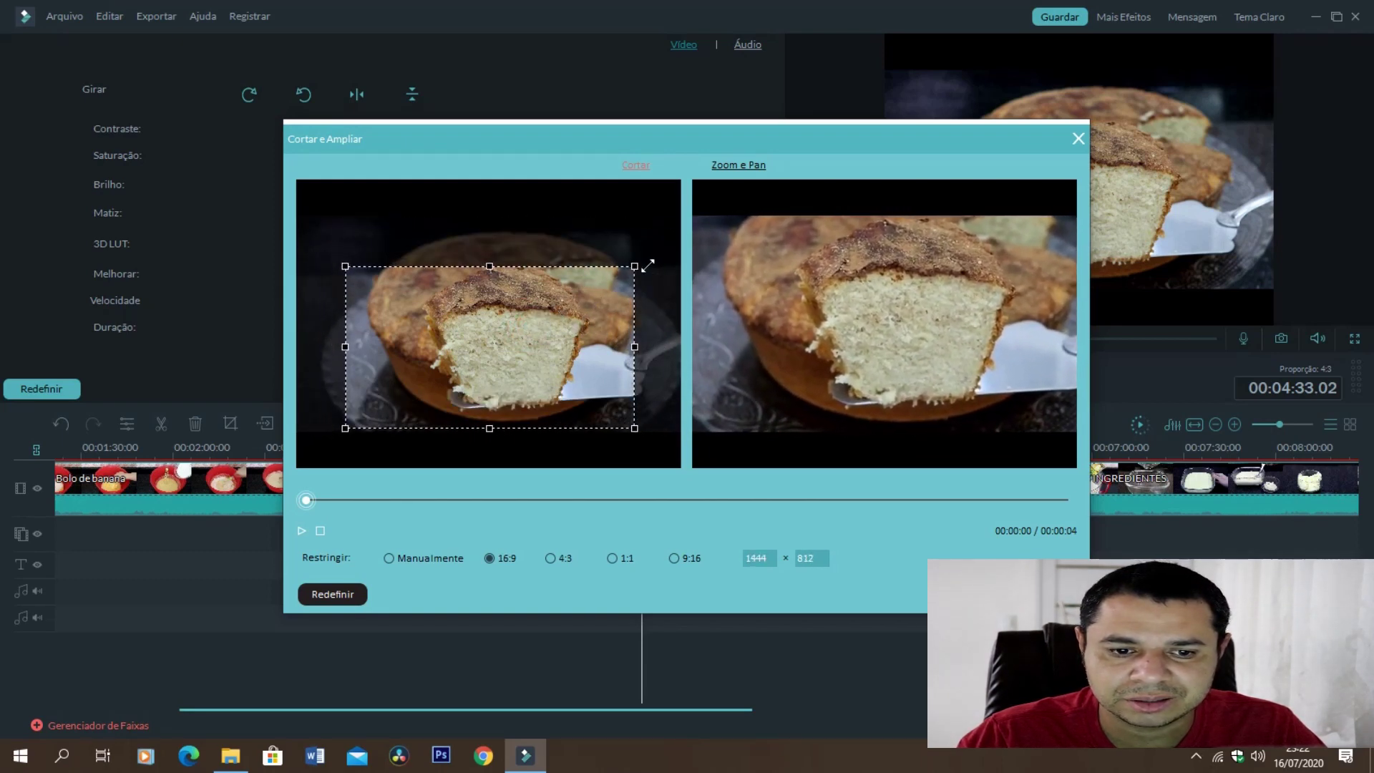
drag(581, 305, 593, 298)
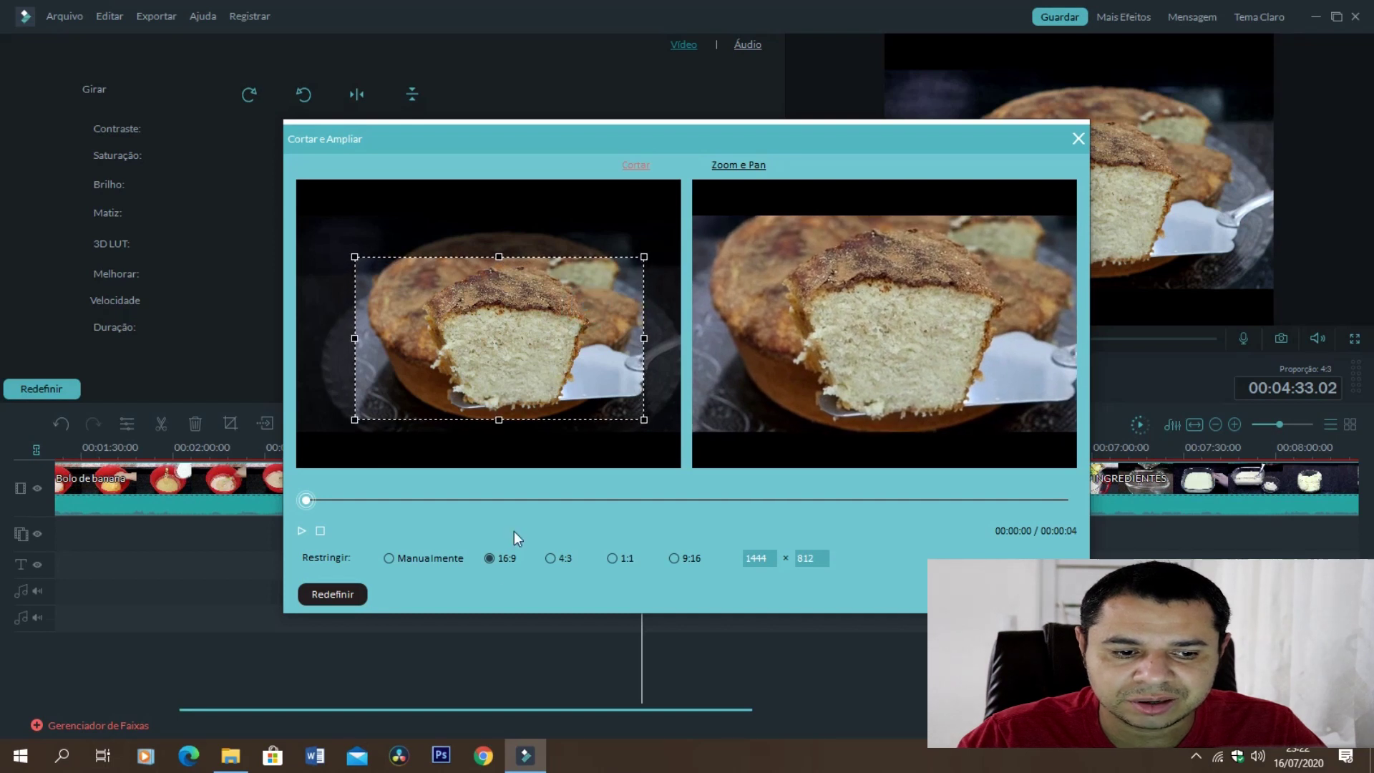
key(Return)
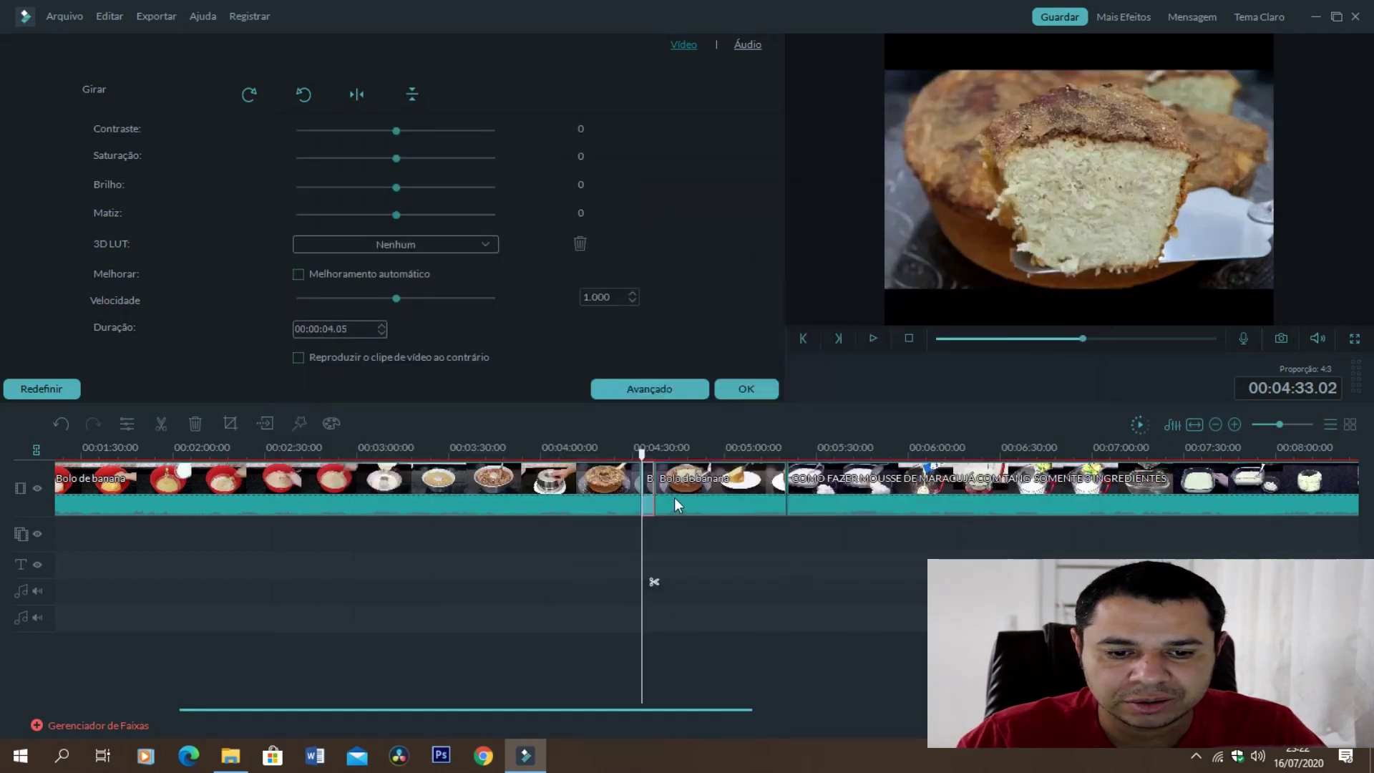
Play back the cropped cake segment from just before its start and close its clip settings.
drag(642, 462, 635, 461)
key(space)
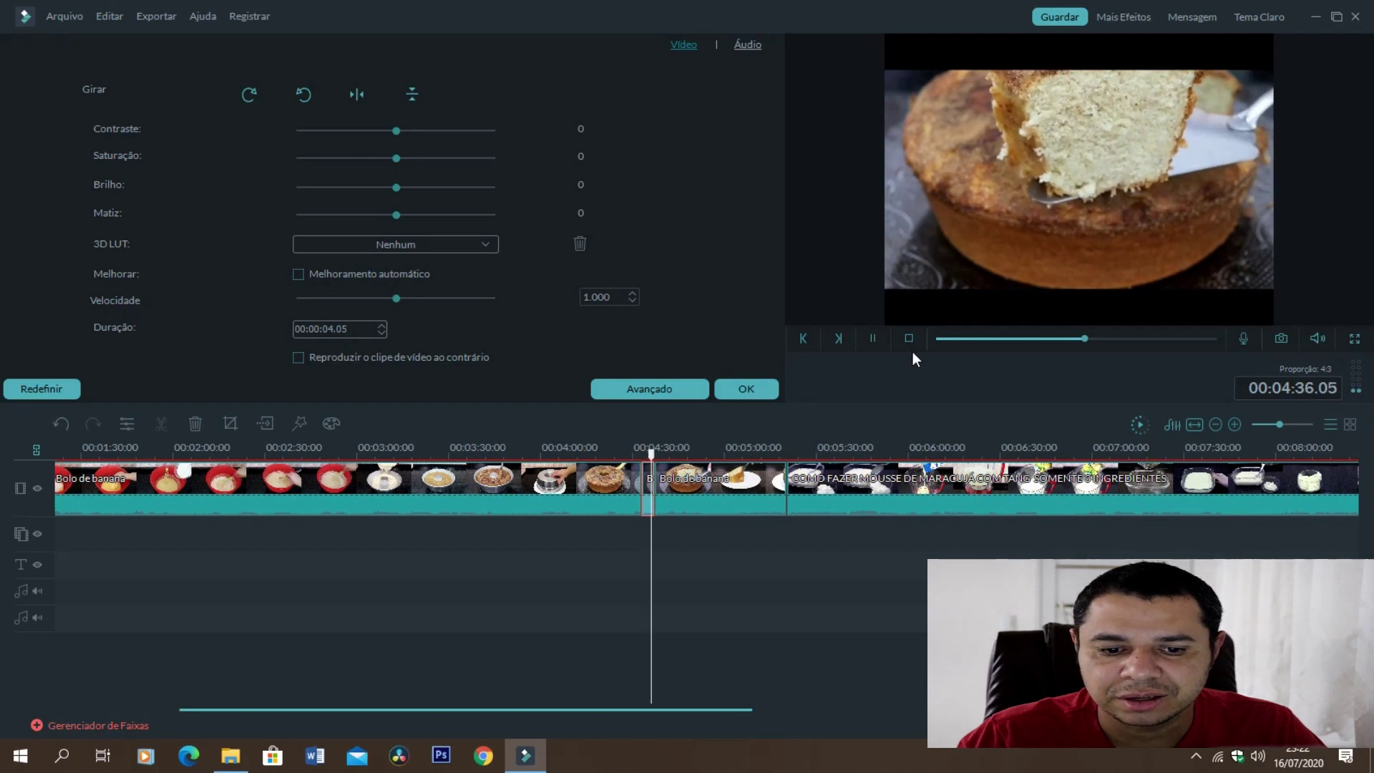
click(743, 386)
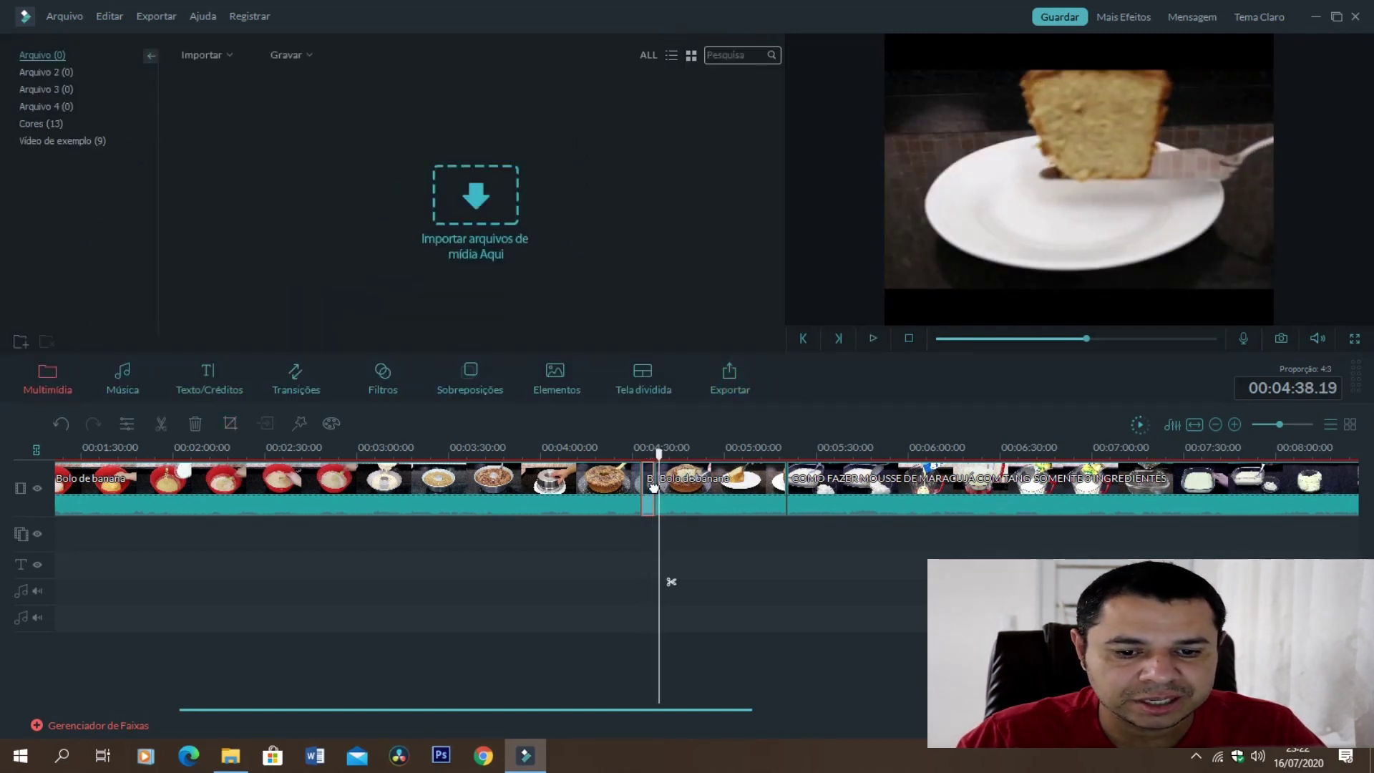
Give the short cake segment a Zoom and Pan with the end frame enlarged to the full picture, and preview the motion.
double_click(654, 486)
click(230, 423)
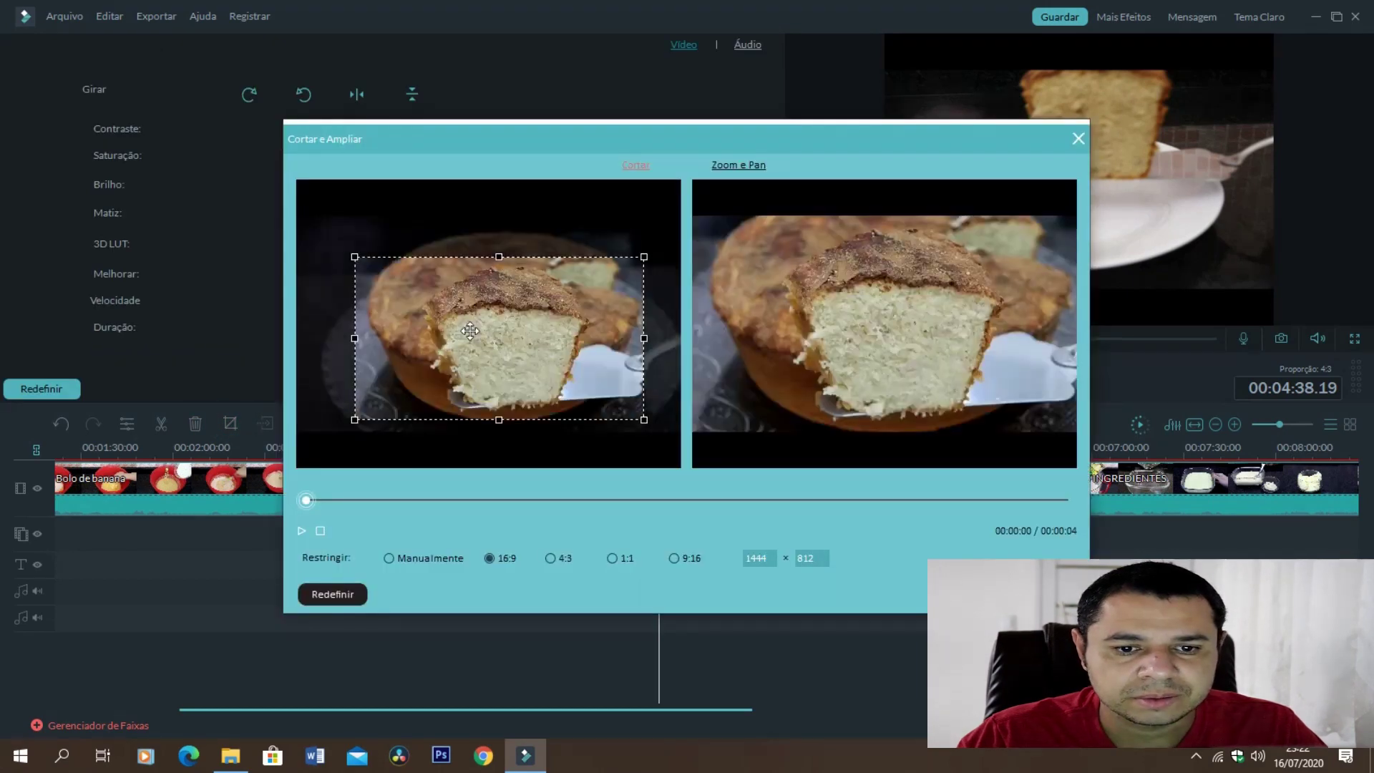
click(740, 166)
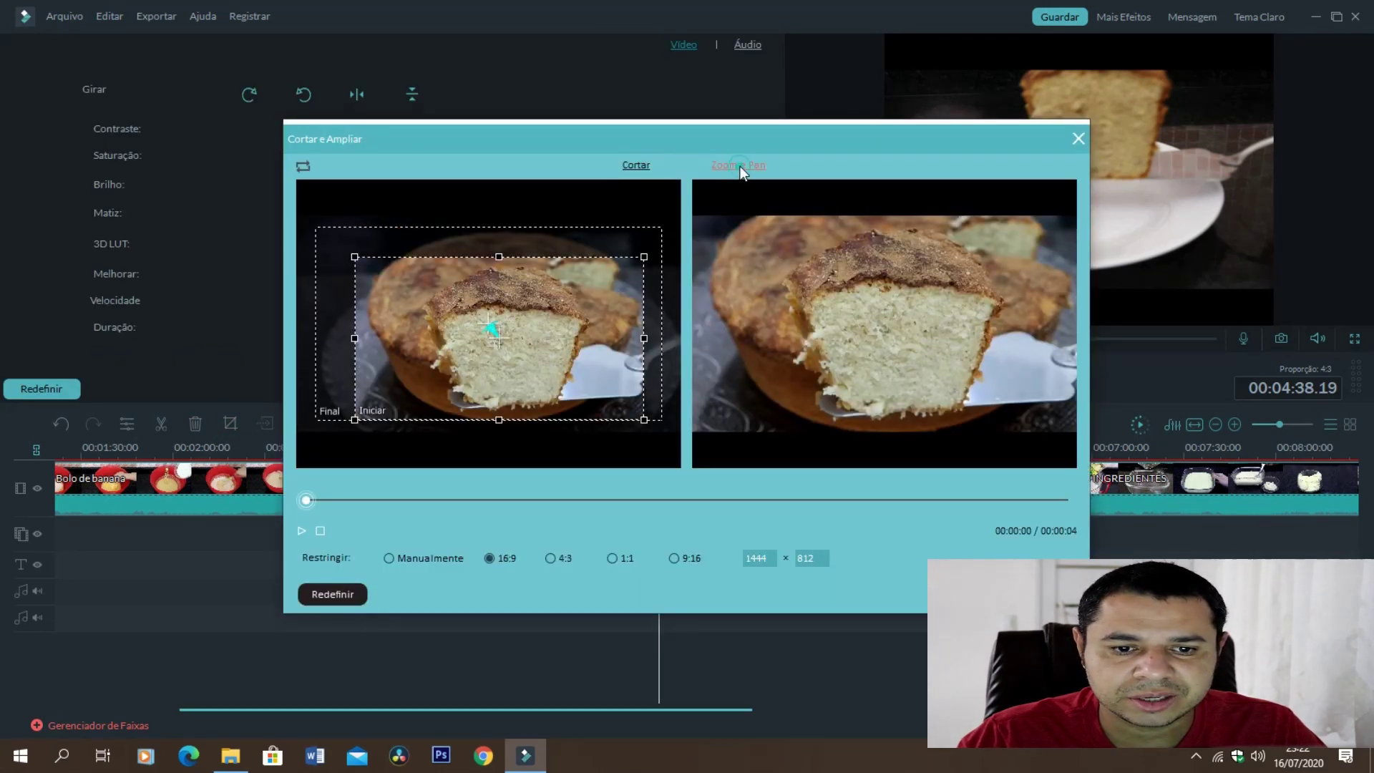
drag(578, 234, 616, 266)
drag(673, 225, 711, 194)
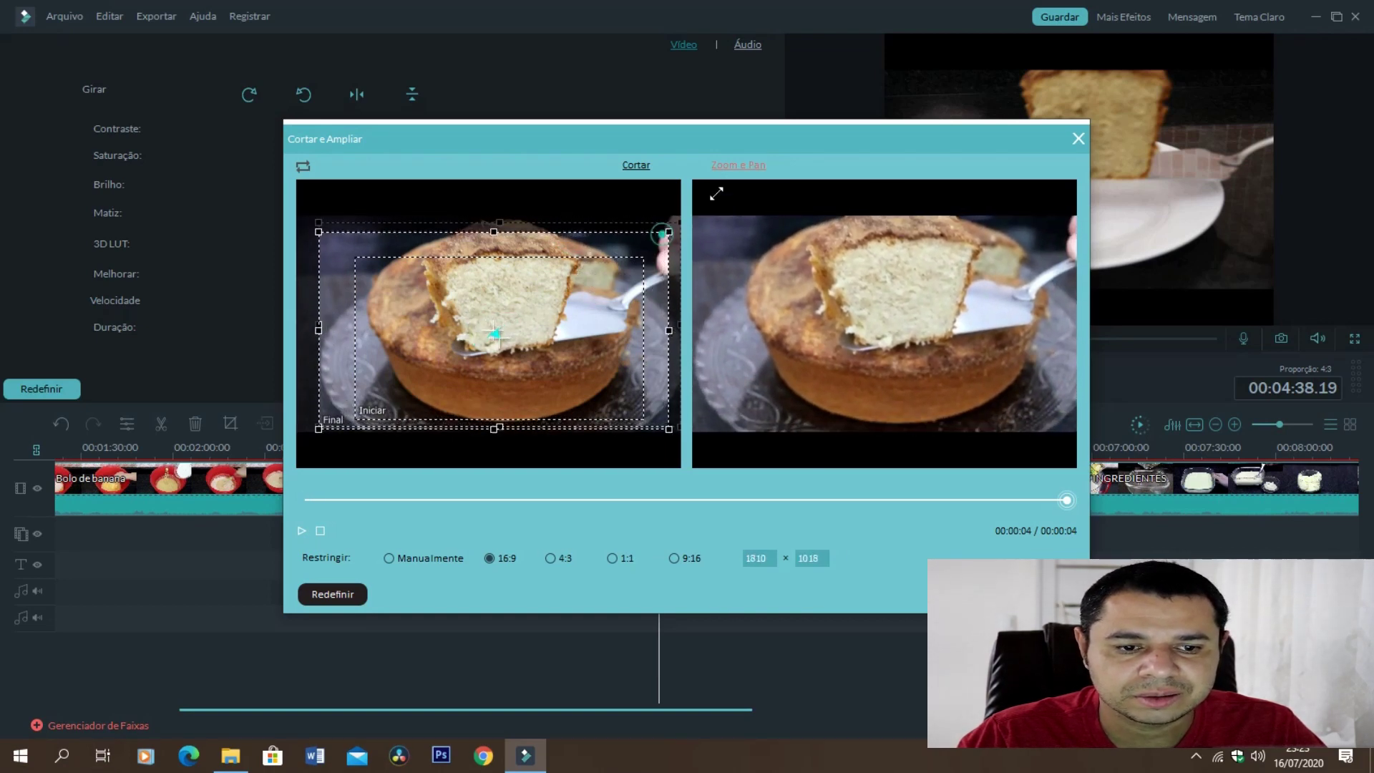
drag(321, 415, 246, 452)
click(995, 594)
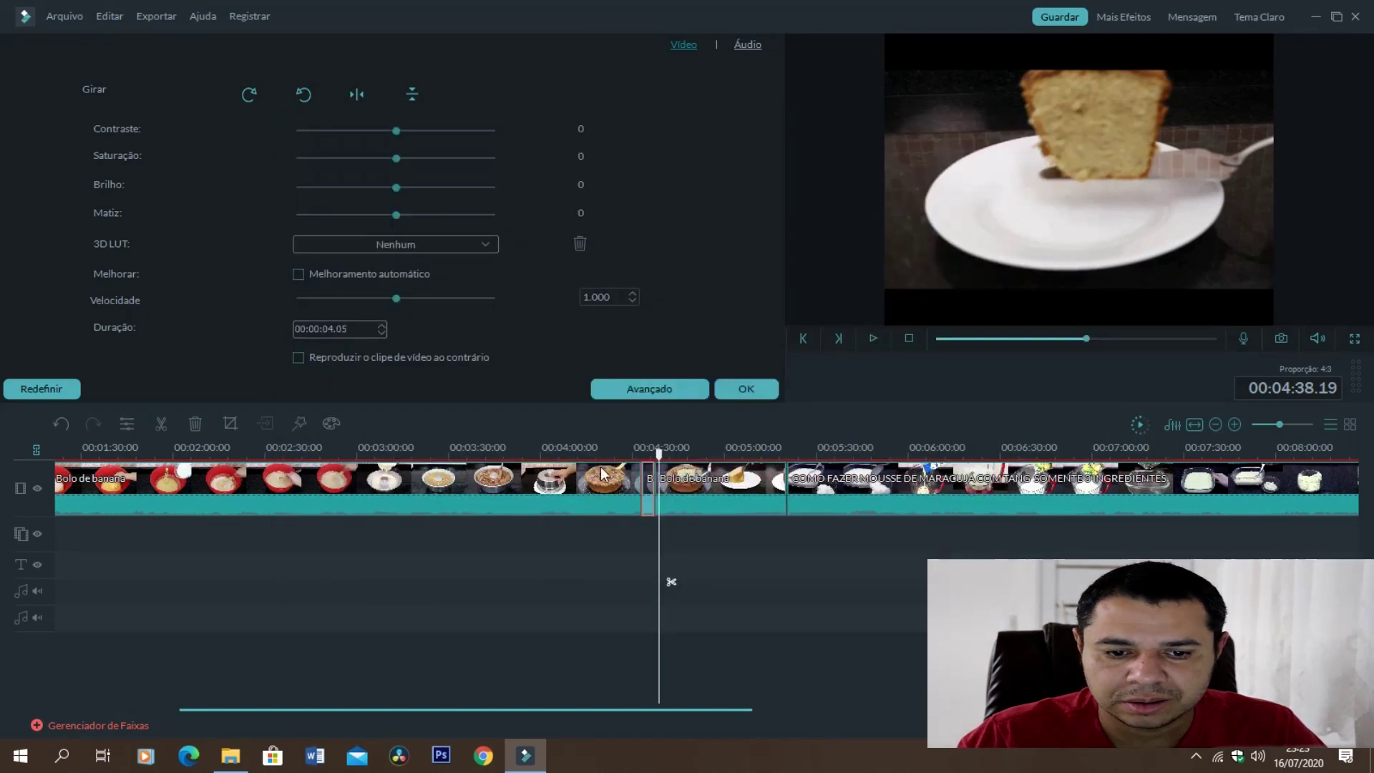
drag(660, 454, 635, 454)
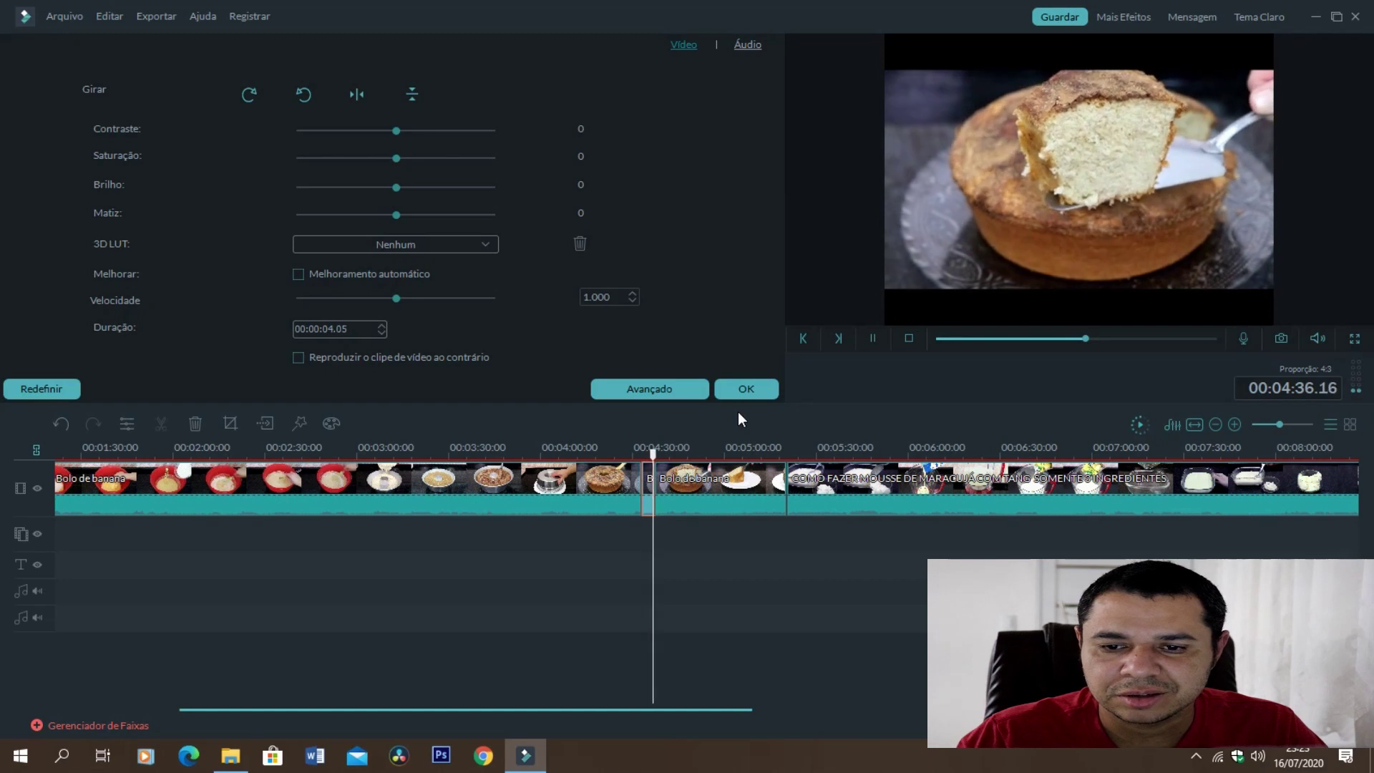
key(space)
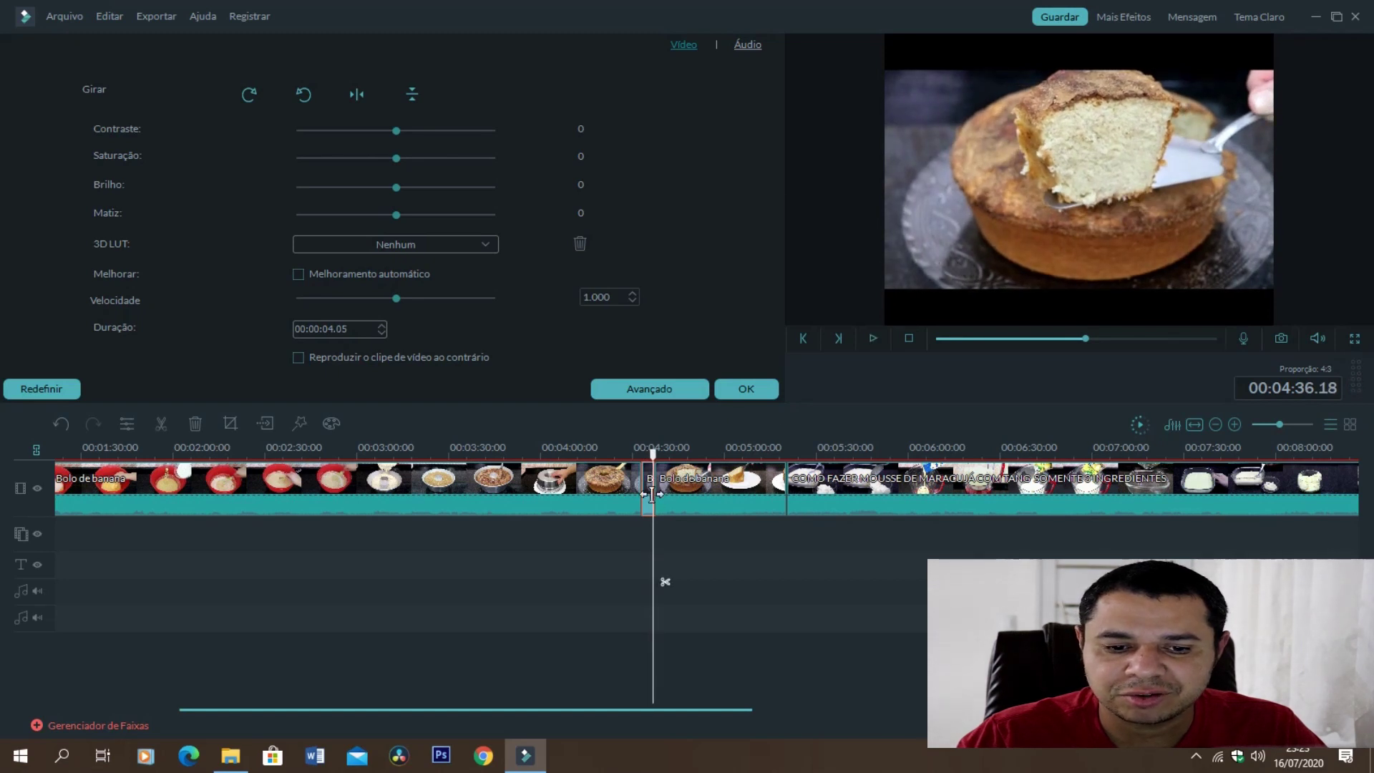
Rework the segment's Zoom and Pan to move from a 1268 × 713 start frame at the picture's left edge to a 1228 × 691 end frame at its right edge.
click(231, 422)
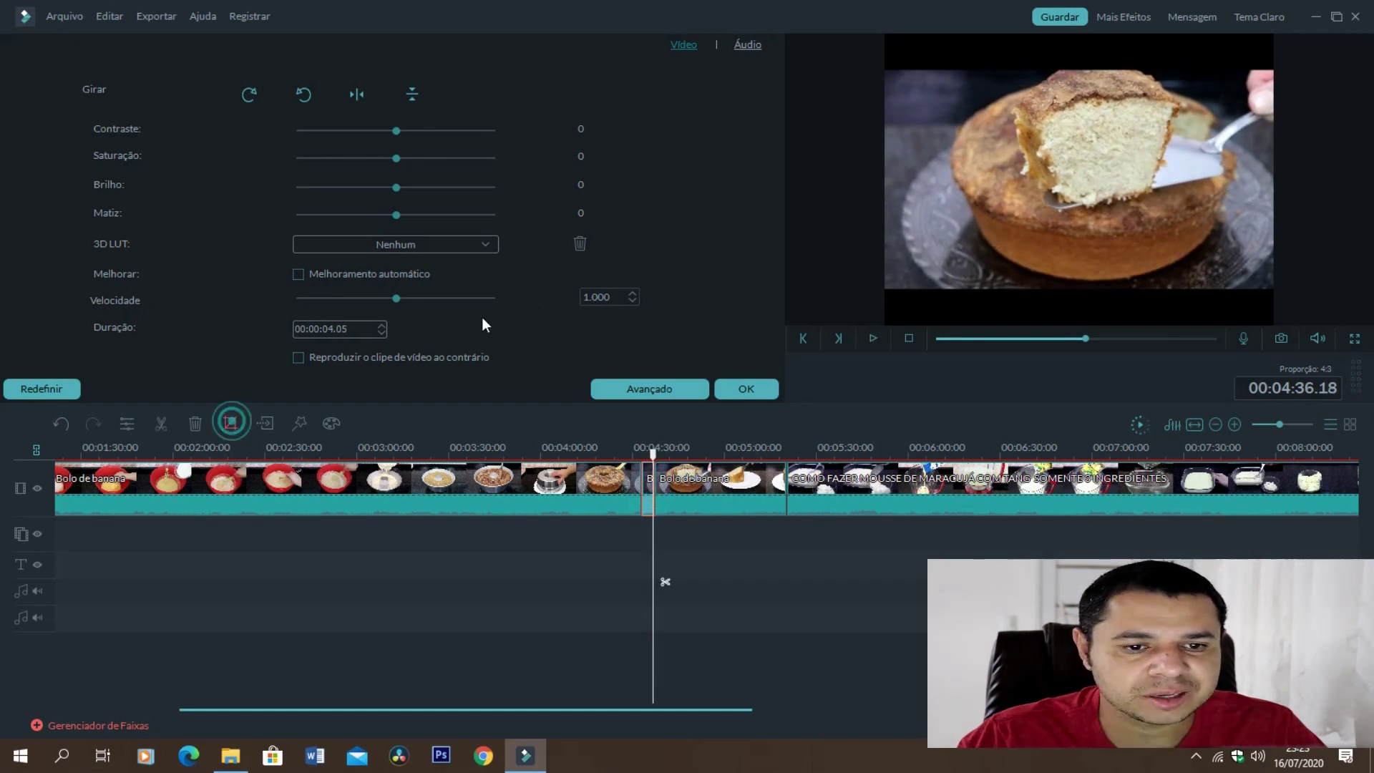
drag(650, 255, 607, 278)
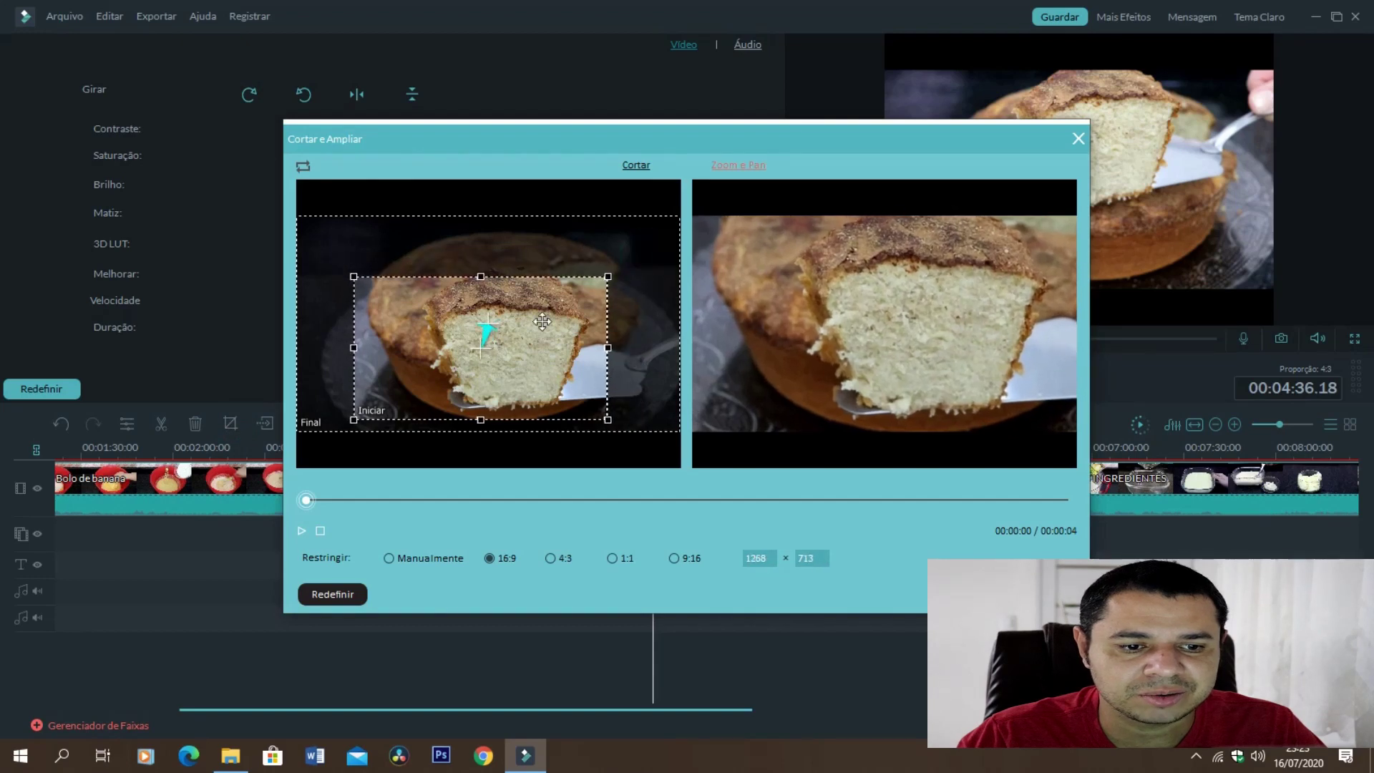
drag(501, 329, 439, 329)
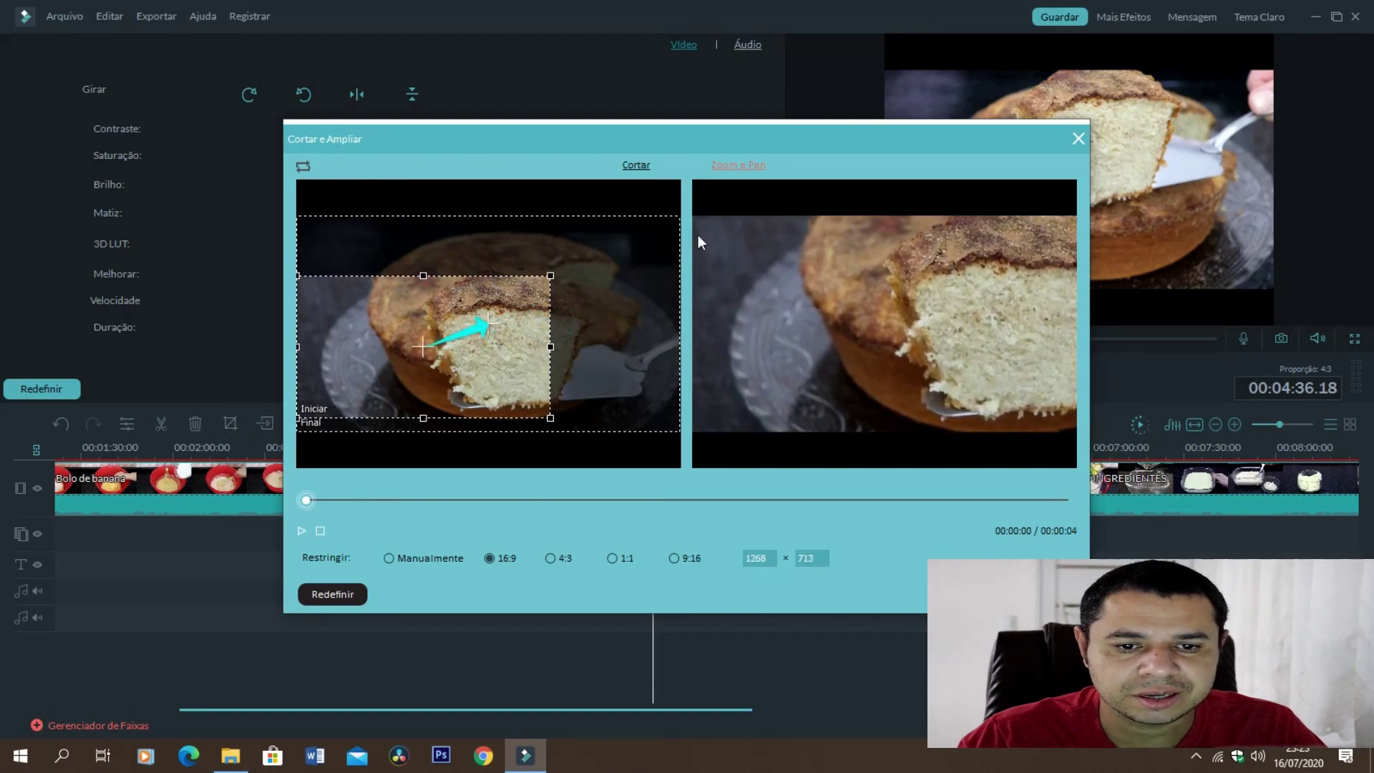
click(681, 216)
drag(679, 216, 580, 293)
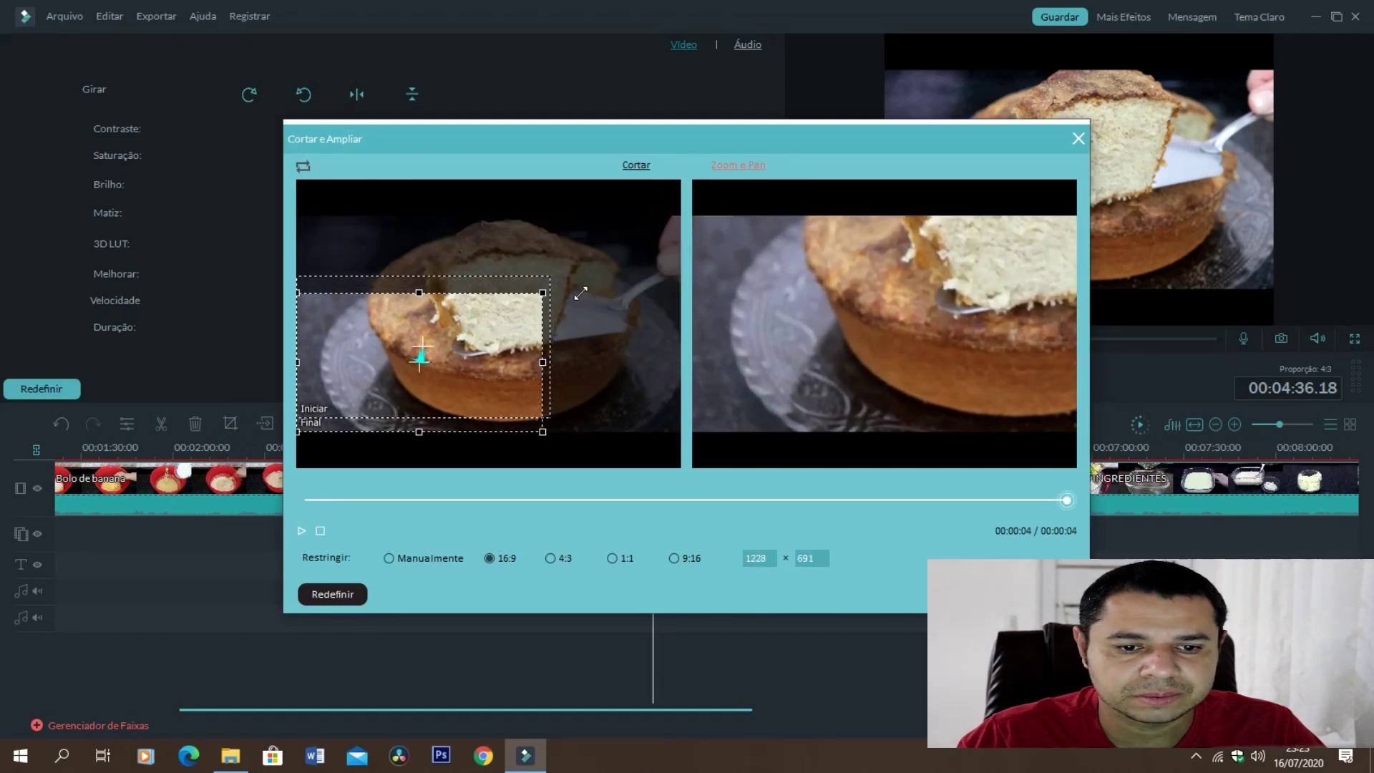
drag(501, 315, 637, 261)
drag(362, 337, 358, 314)
click(508, 270)
drag(614, 257, 614, 276)
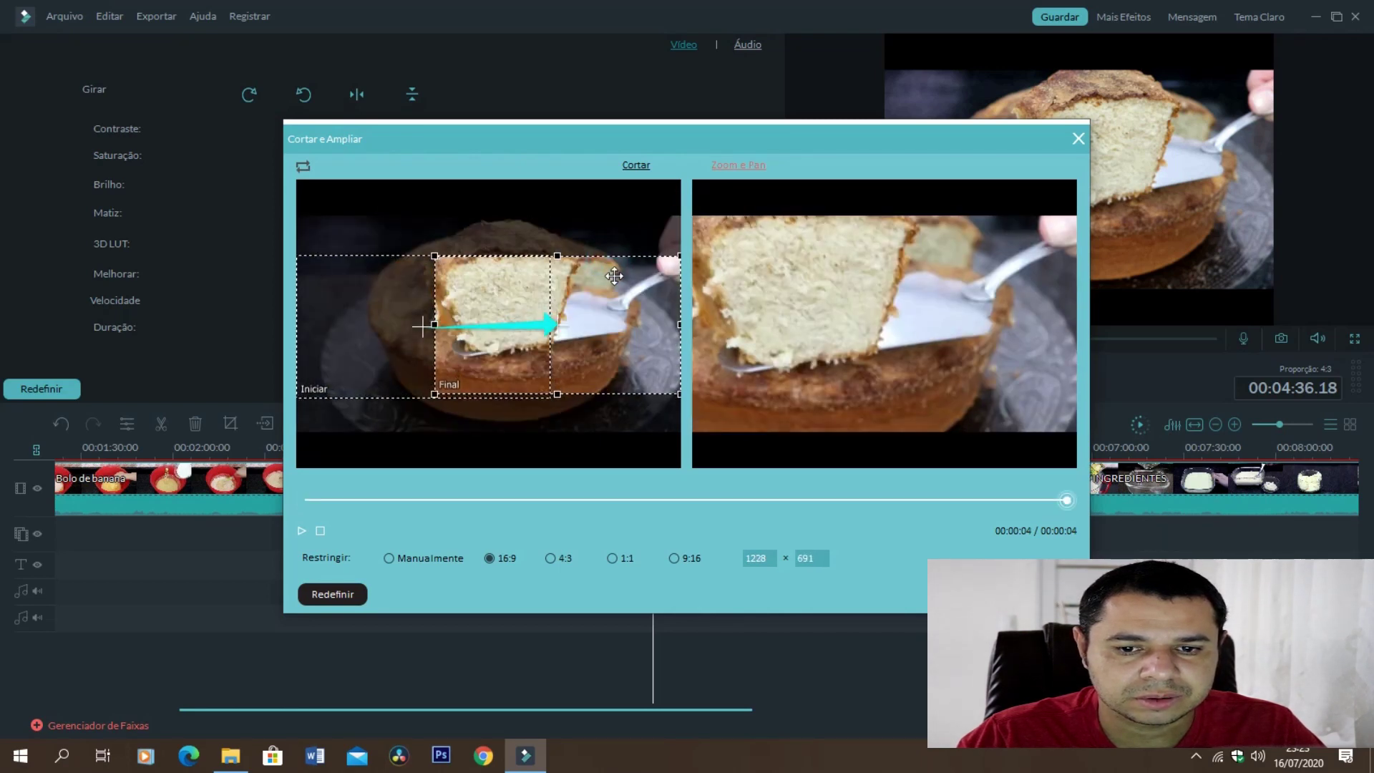
key(Return)
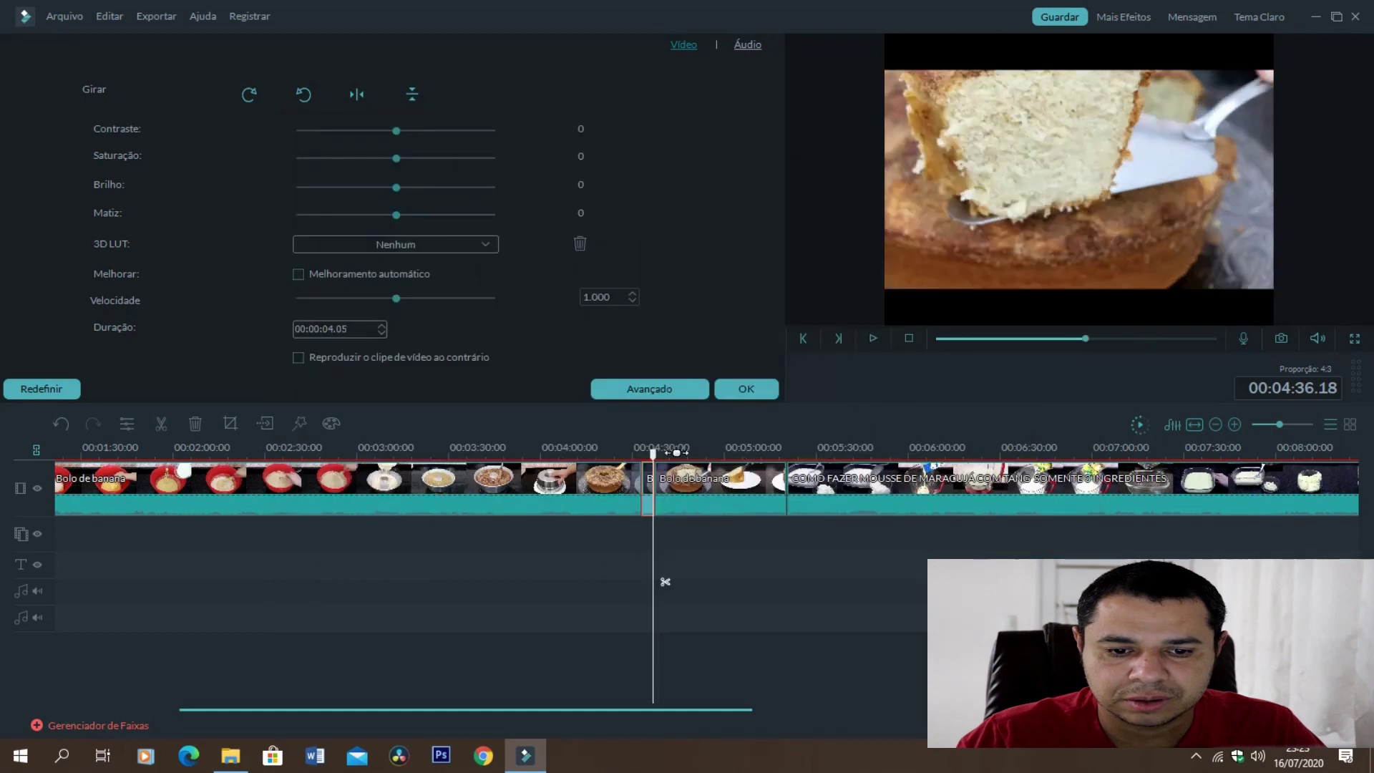
Play back the cake segment to review its sideways pan.
drag(656, 458, 643, 456)
key(space)
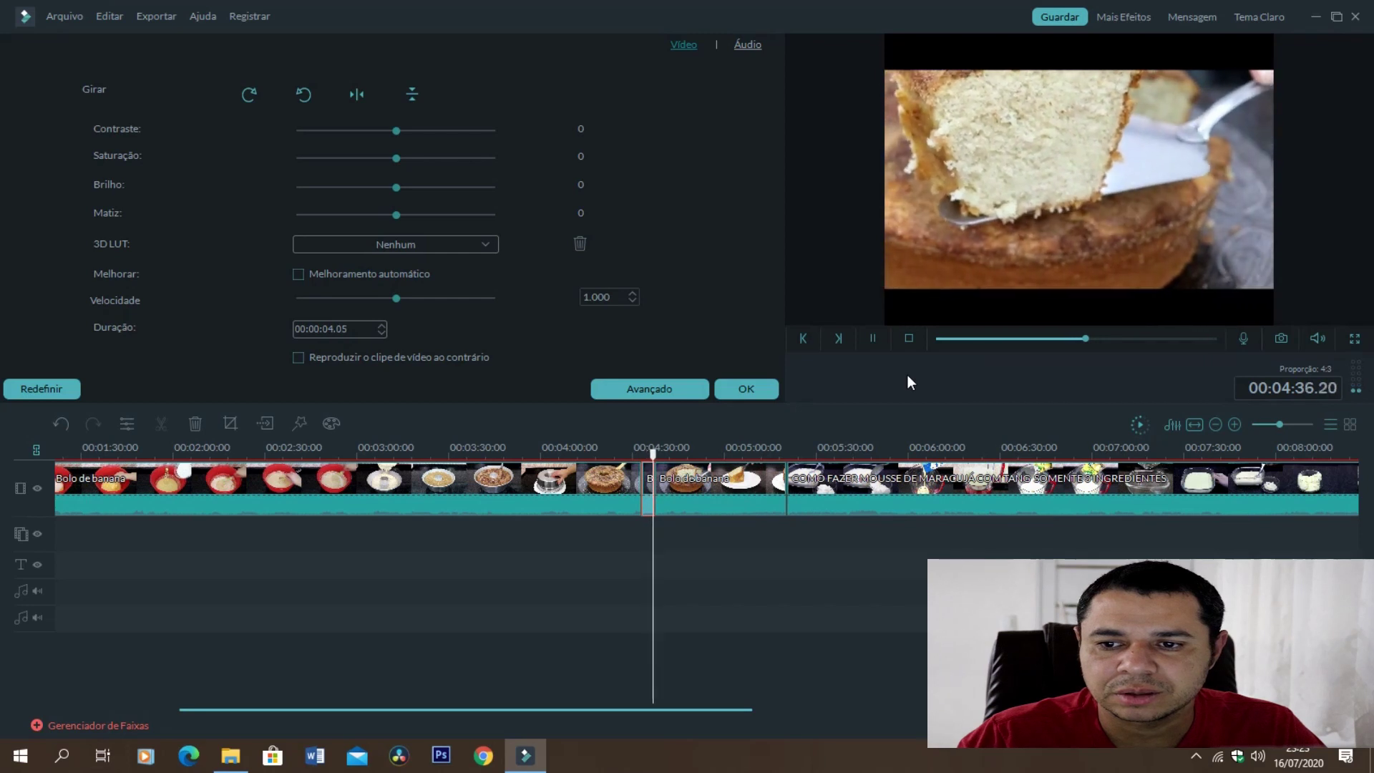
key(space)
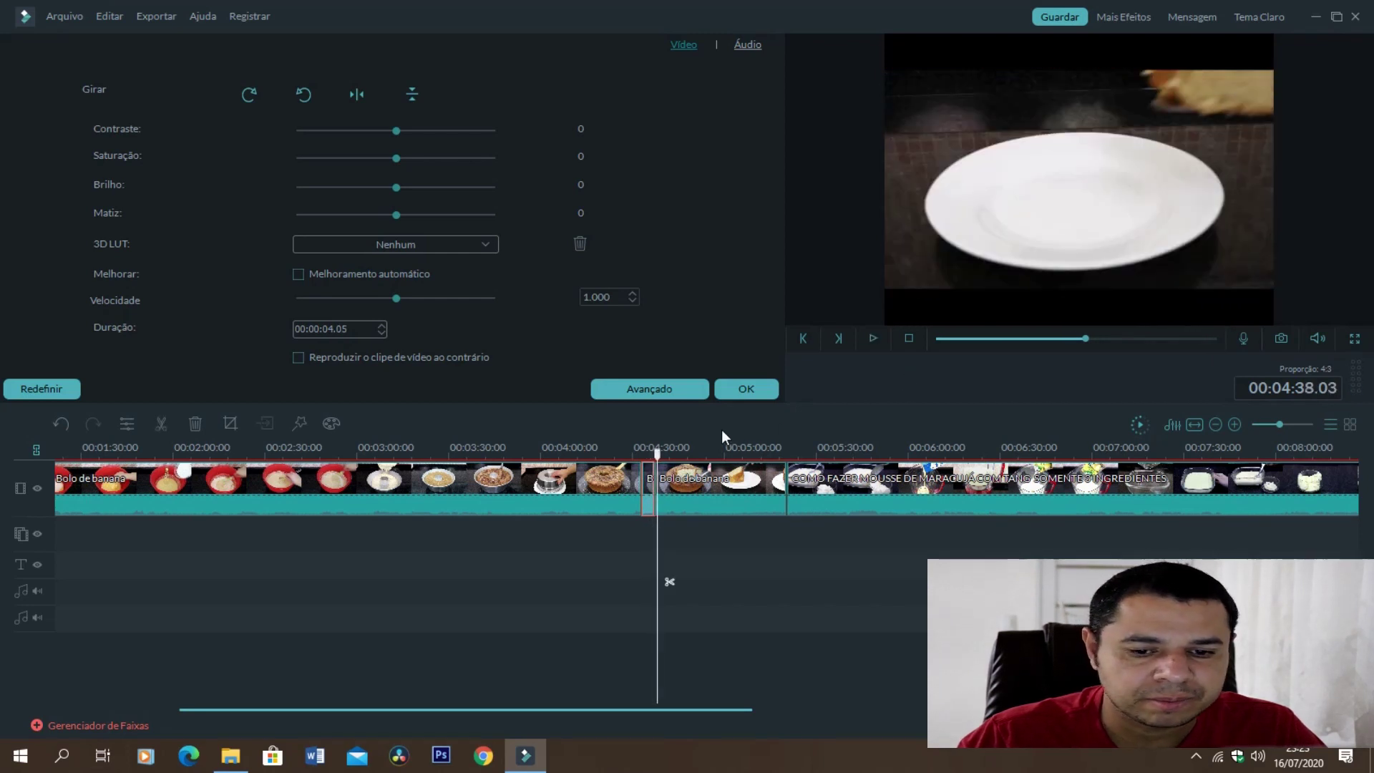
Insert a freeze frame at 00:04:43.11 in the banana cake segment following the short one, and play it back.
click(710, 486)
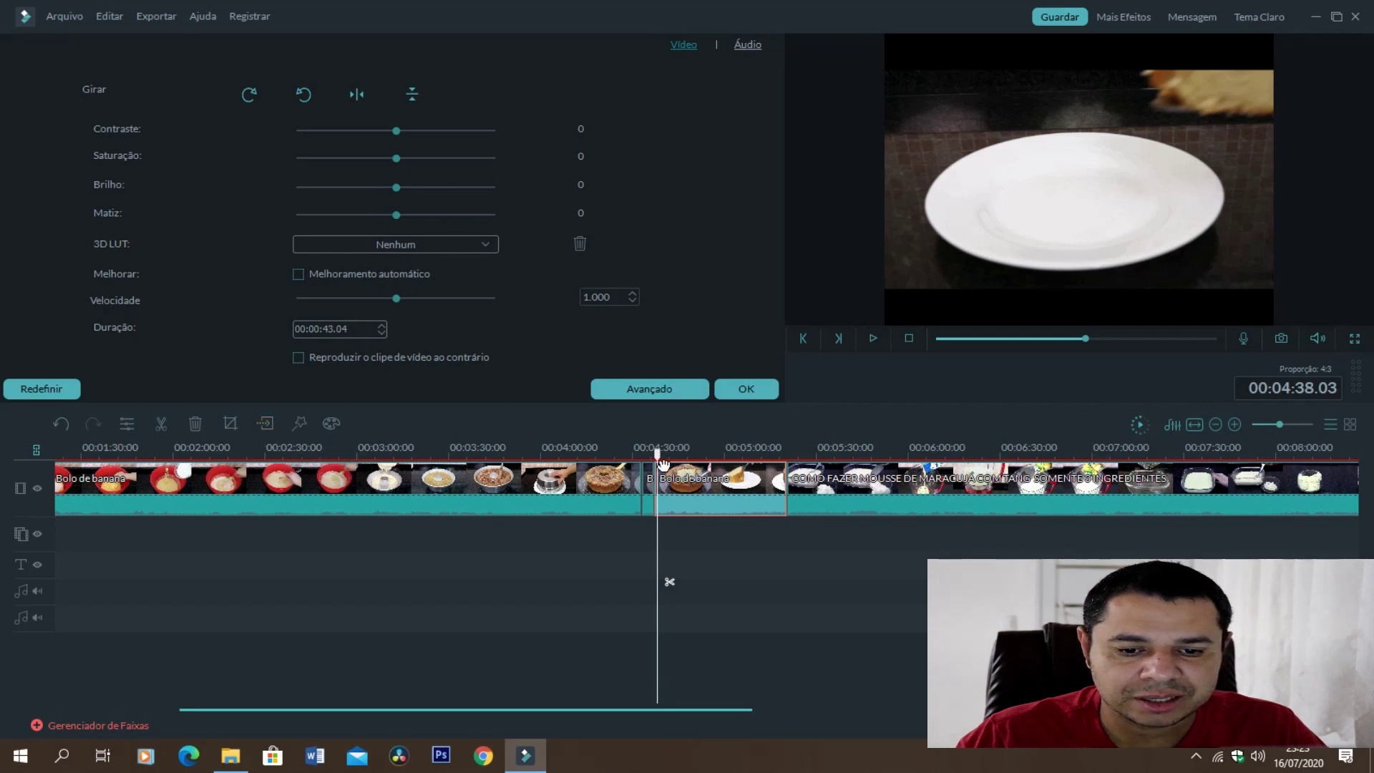
drag(660, 458, 674, 456)
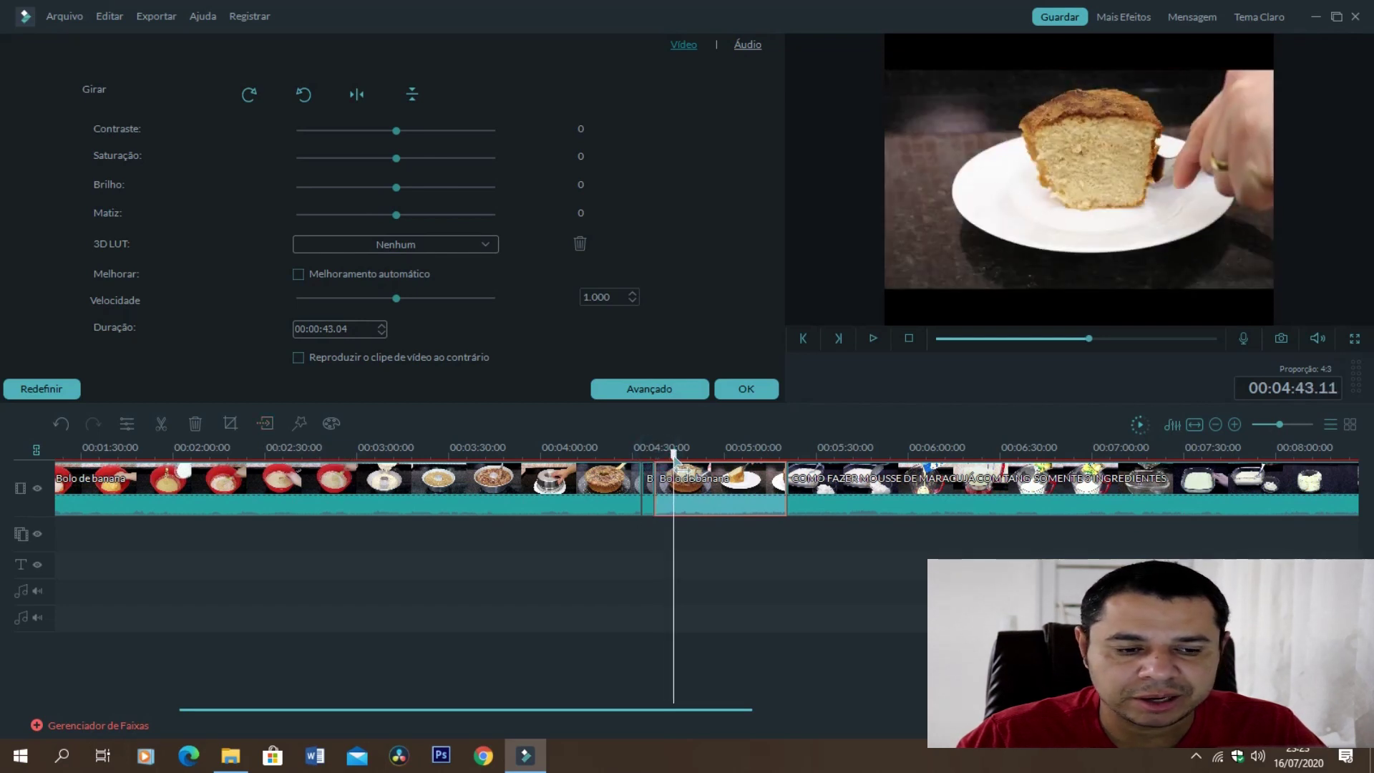
click(268, 422)
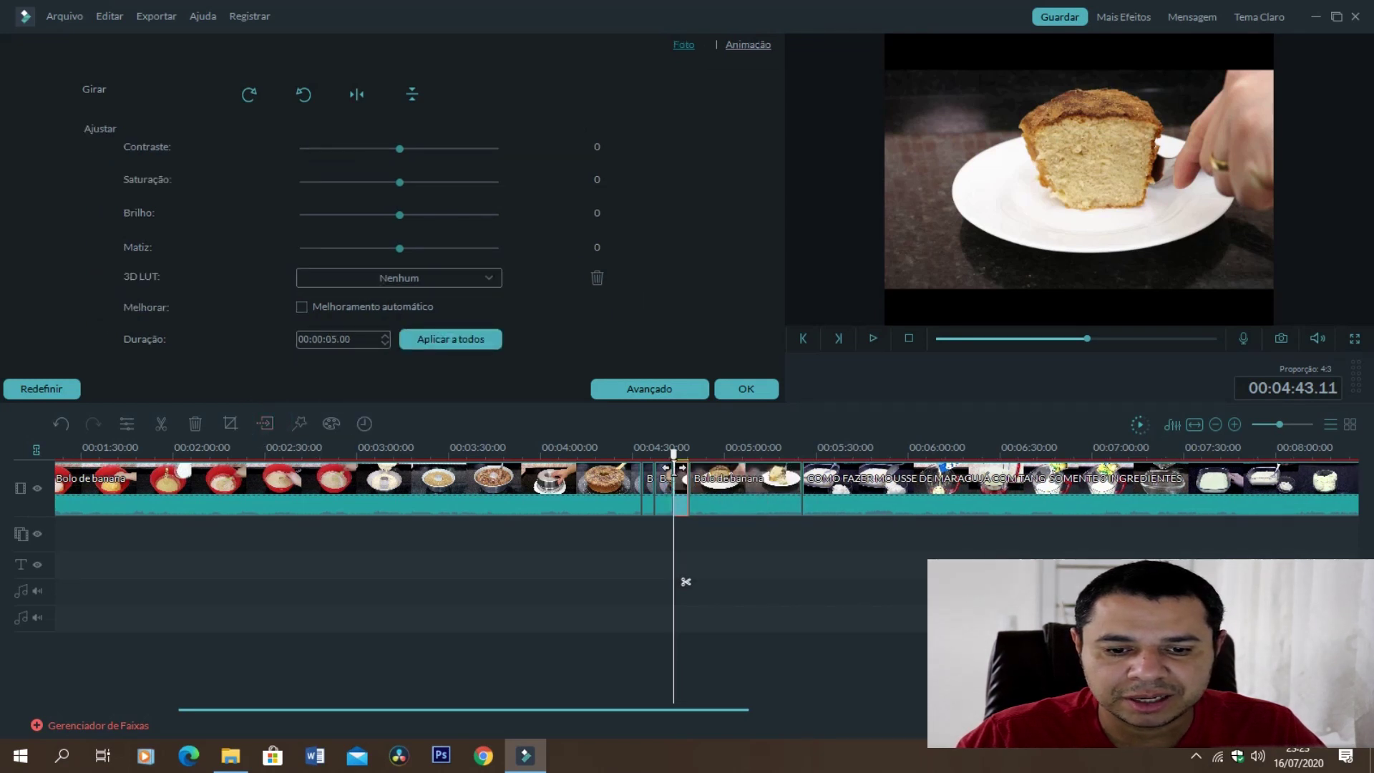
drag(678, 467, 670, 466)
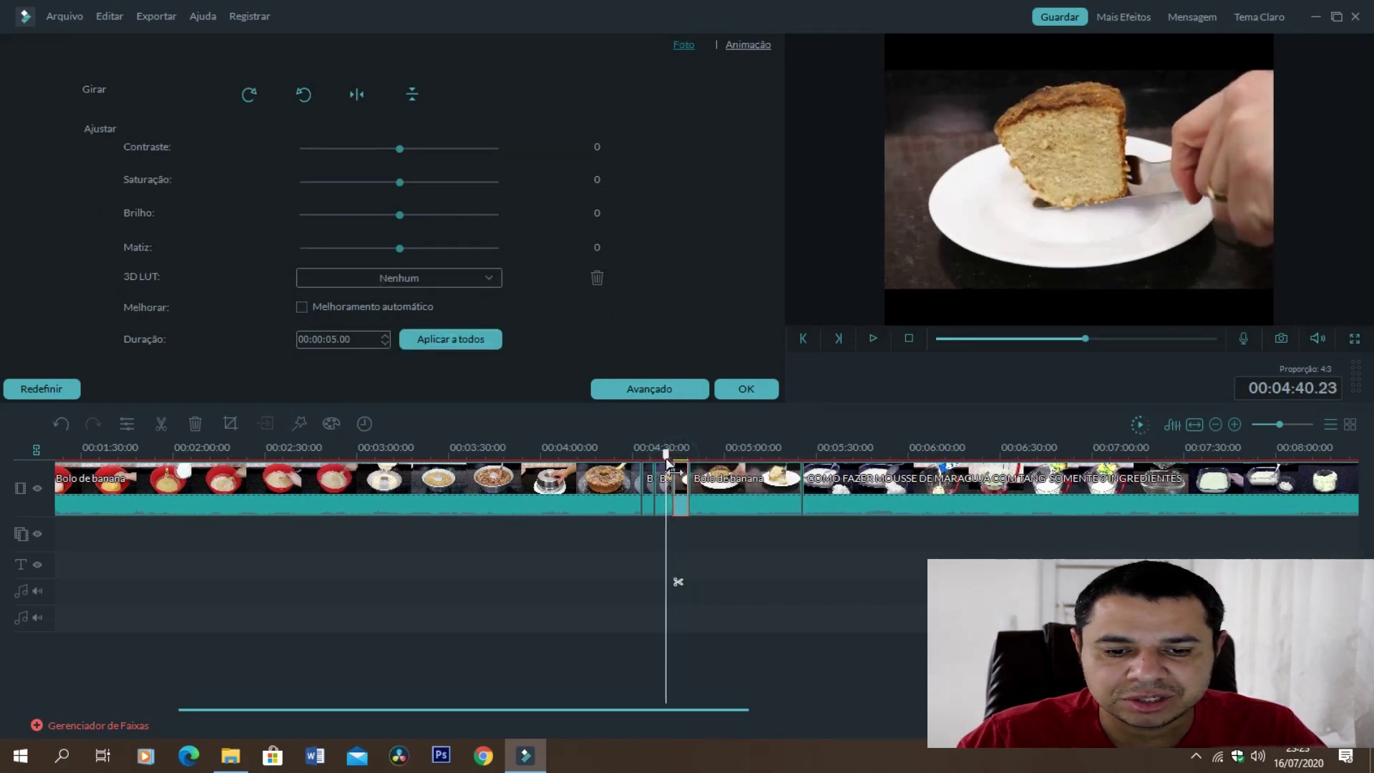
key(space)
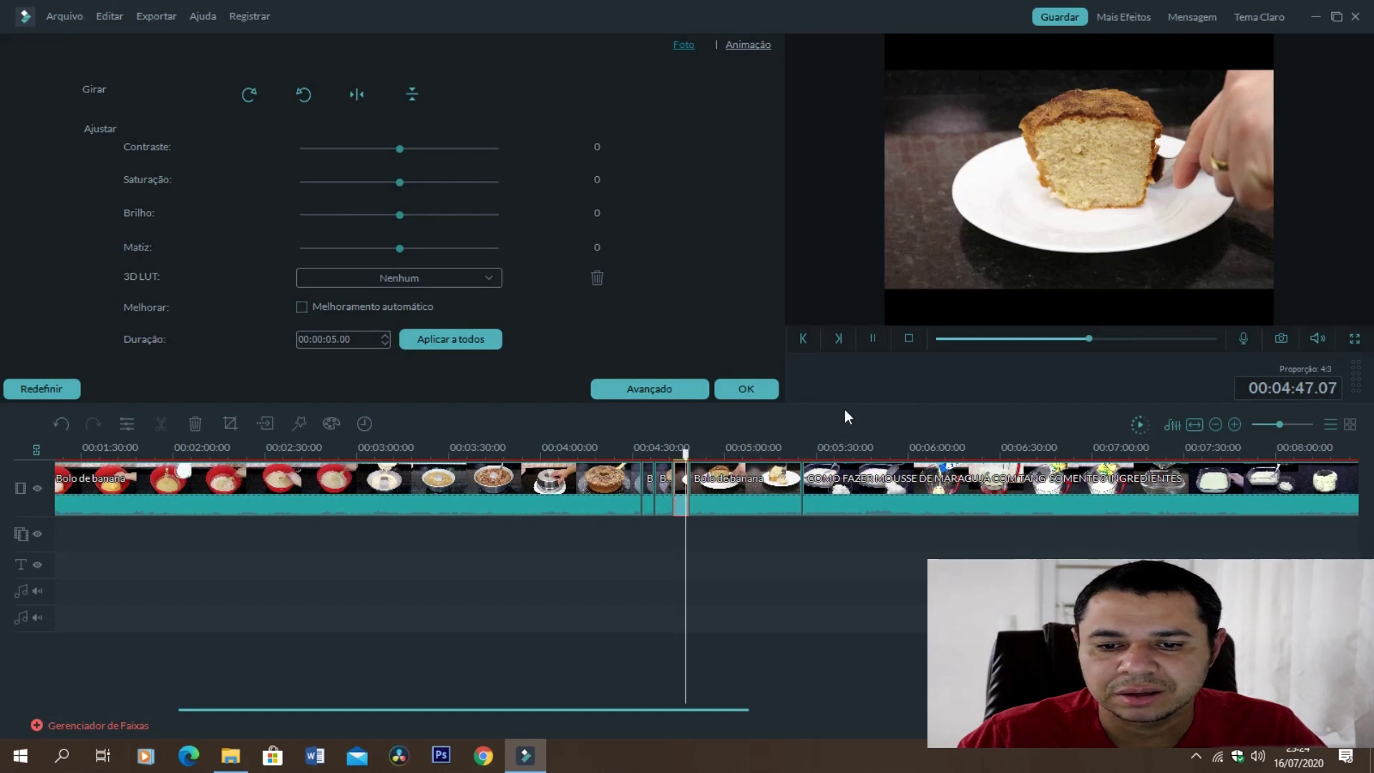
Pause playback and delete the inserted freeze frame from the banana cake video.
click(874, 336)
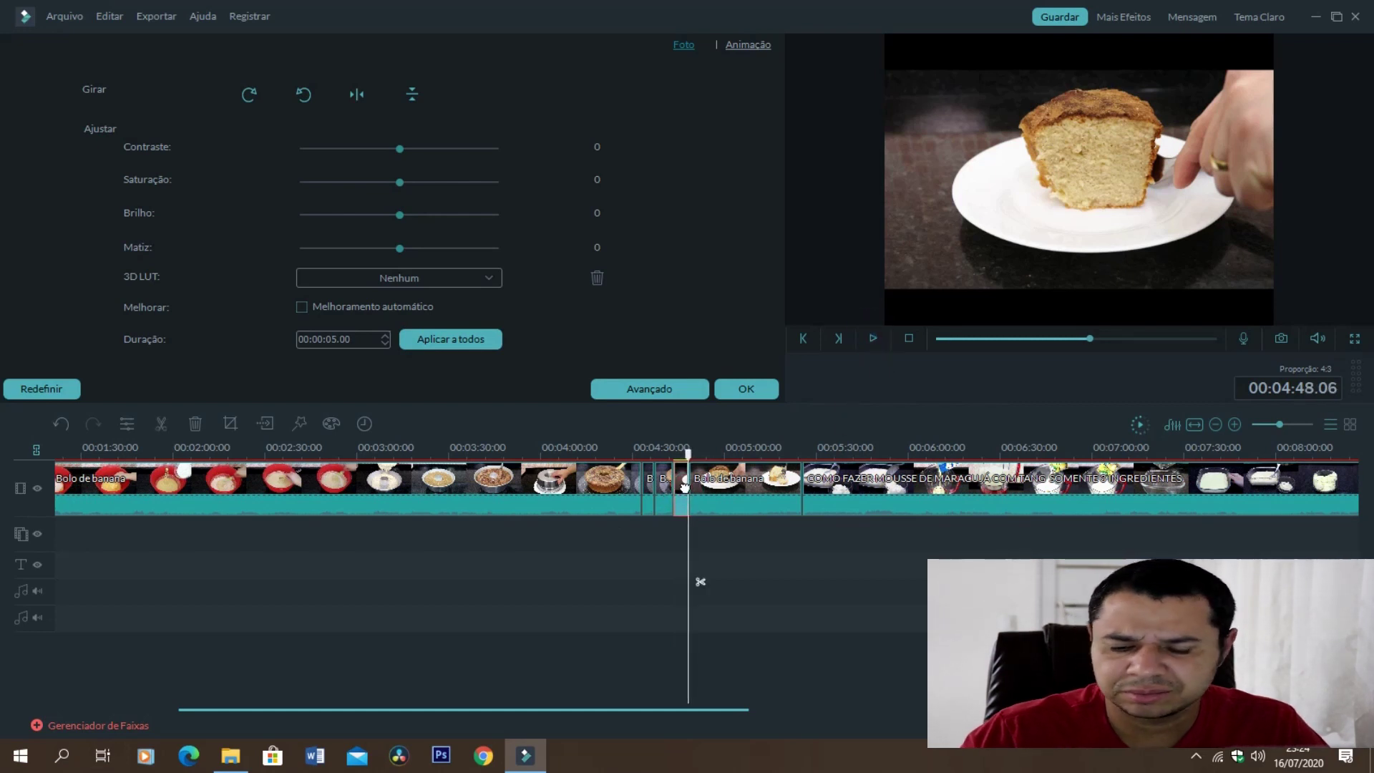
key(Delete)
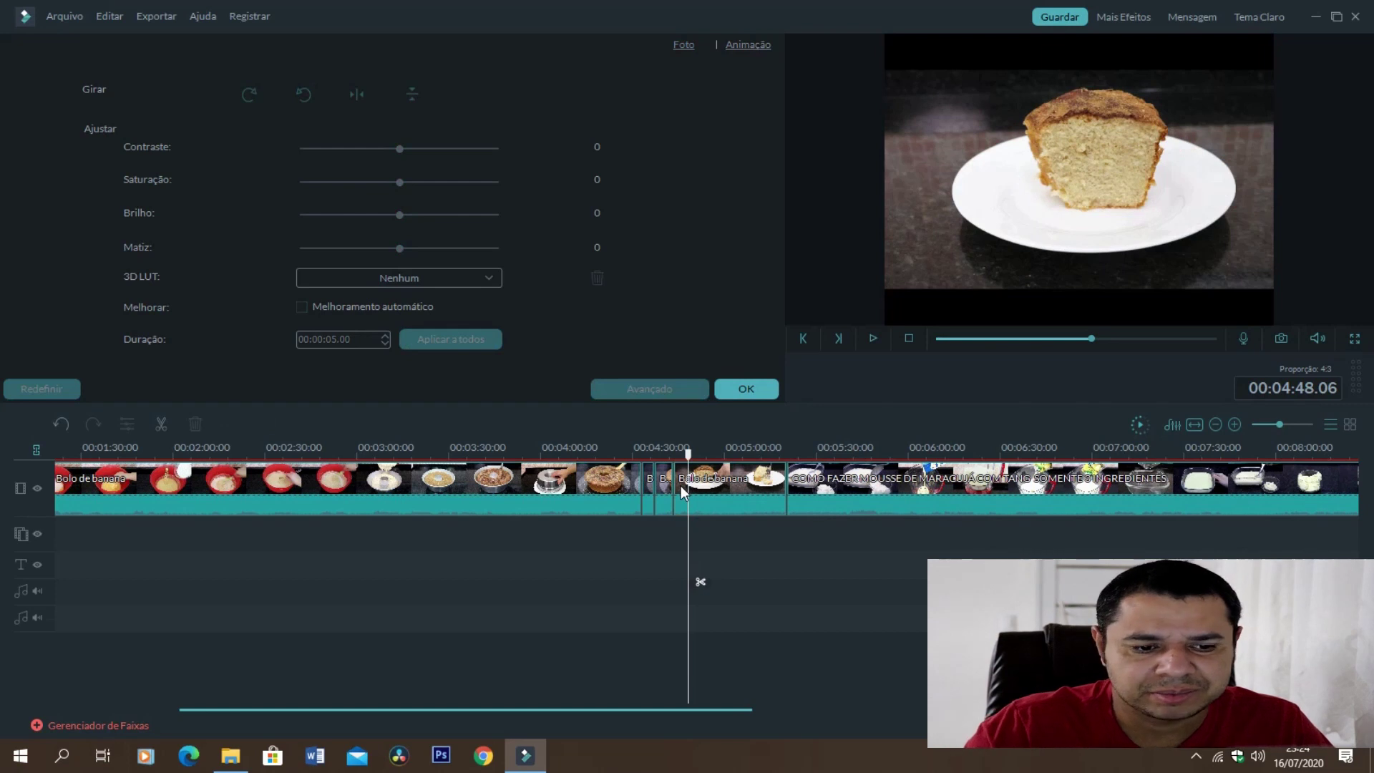
Try the Inclinação-Deslocamento blur on the 37-second banana cake segment, fitting its sharp vertical band to the cake slice.
click(683, 487)
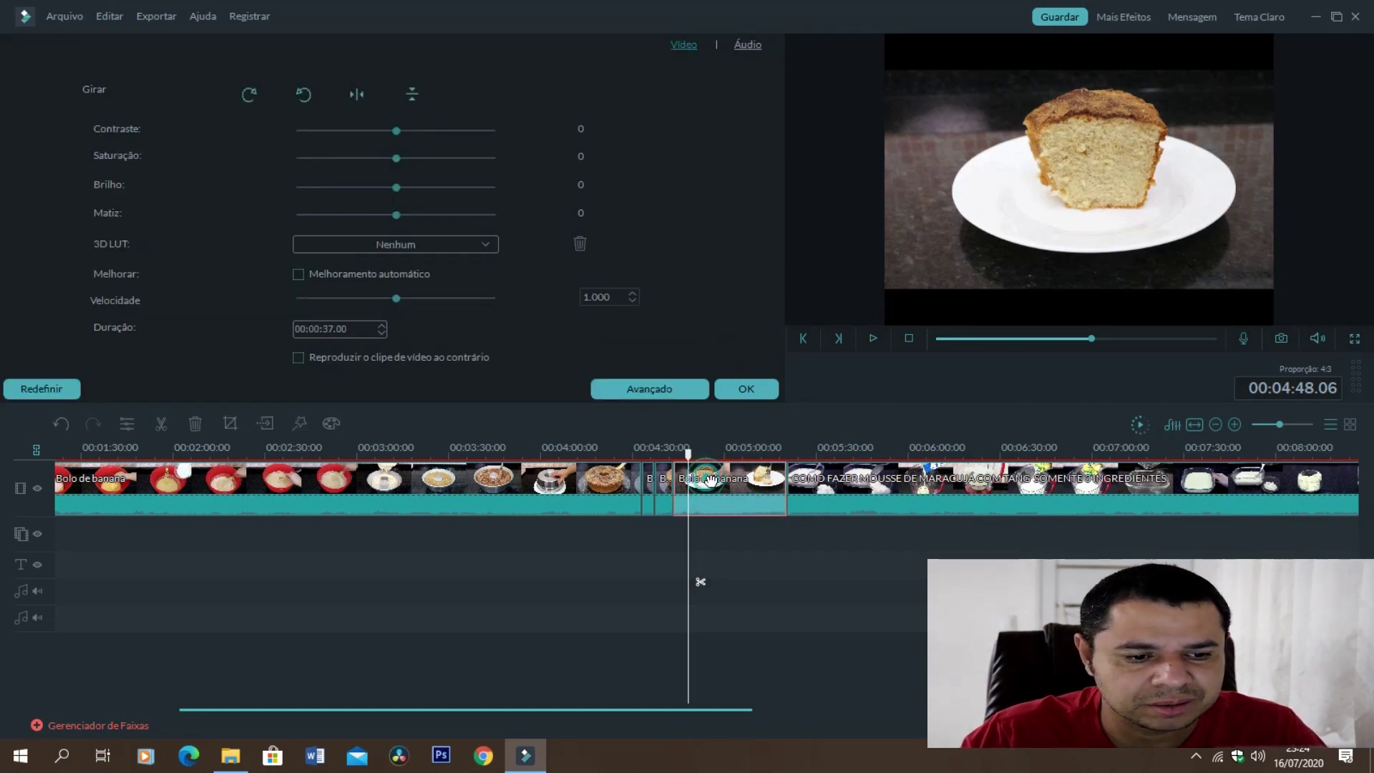
click(301, 423)
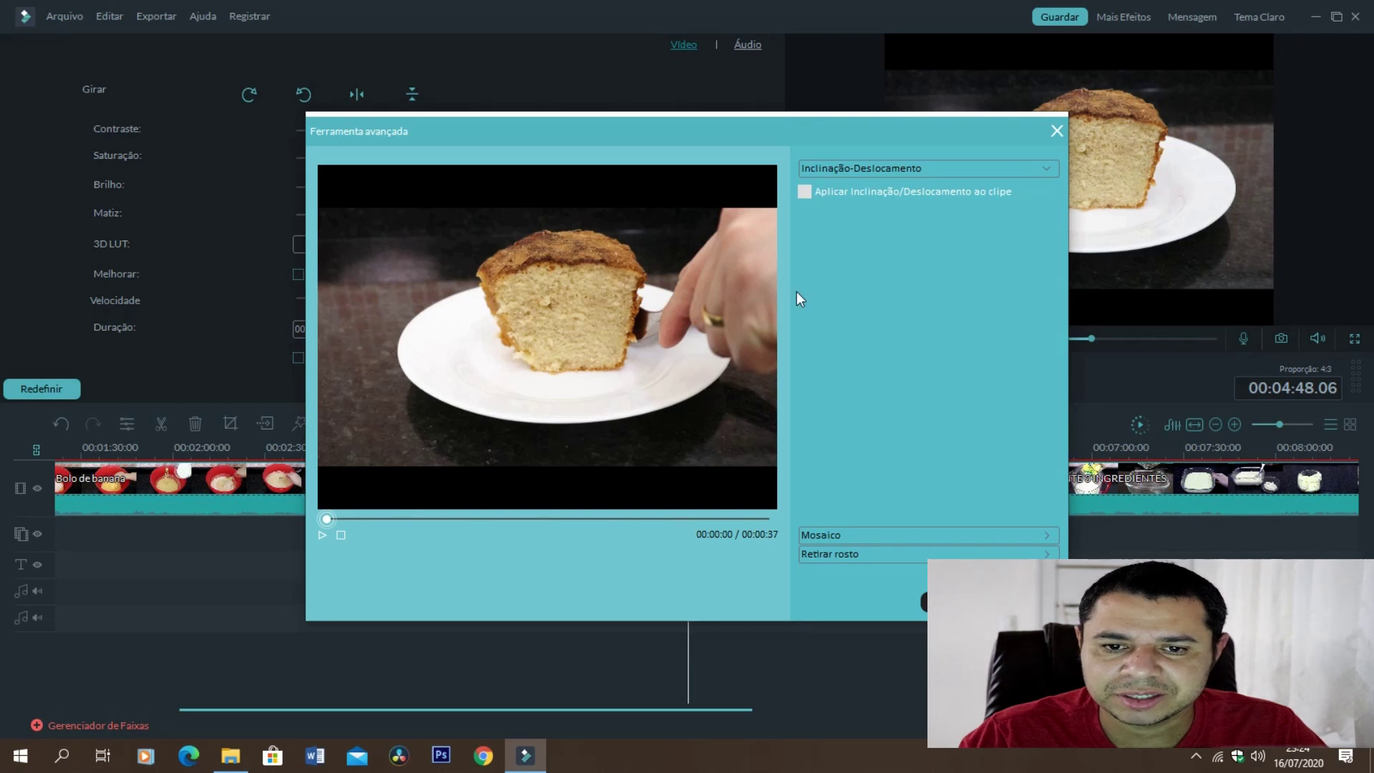
drag(767, 132, 700, 78)
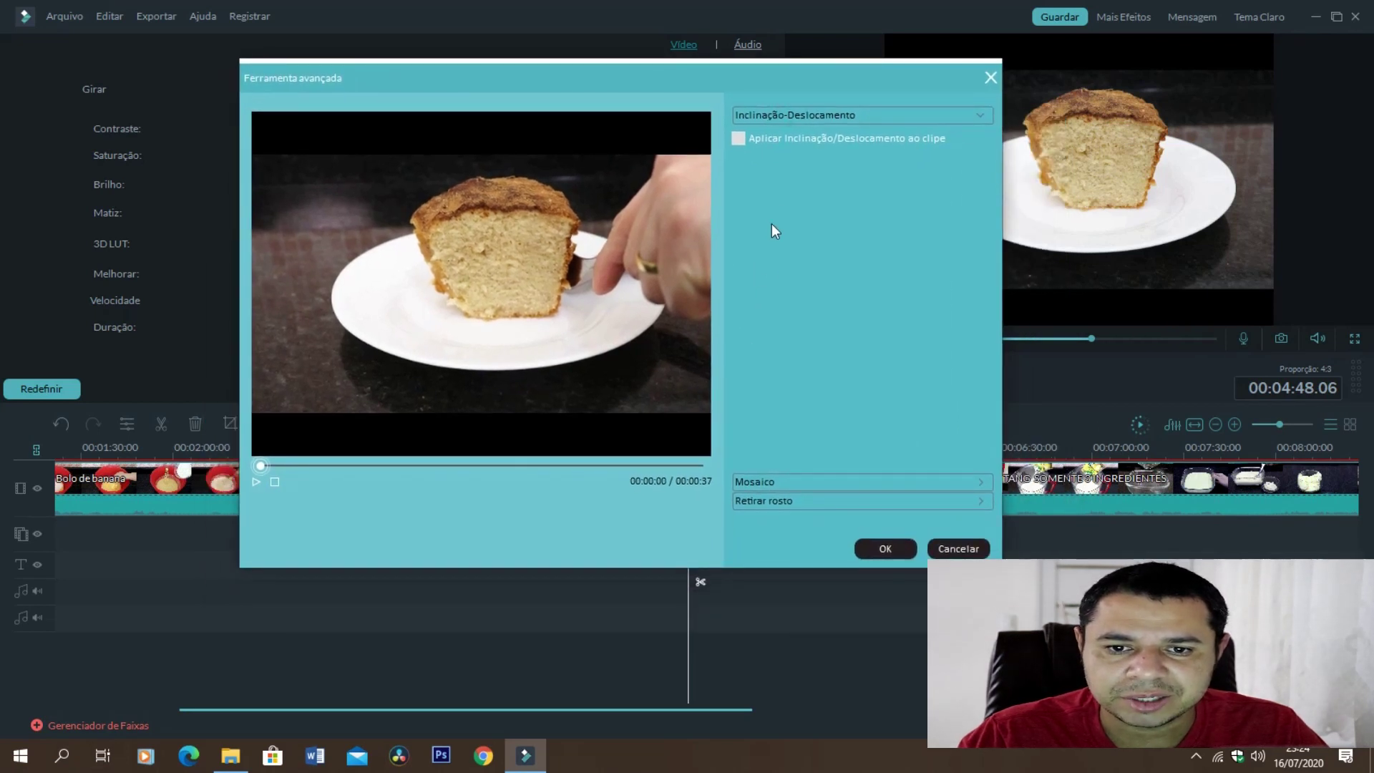
click(739, 138)
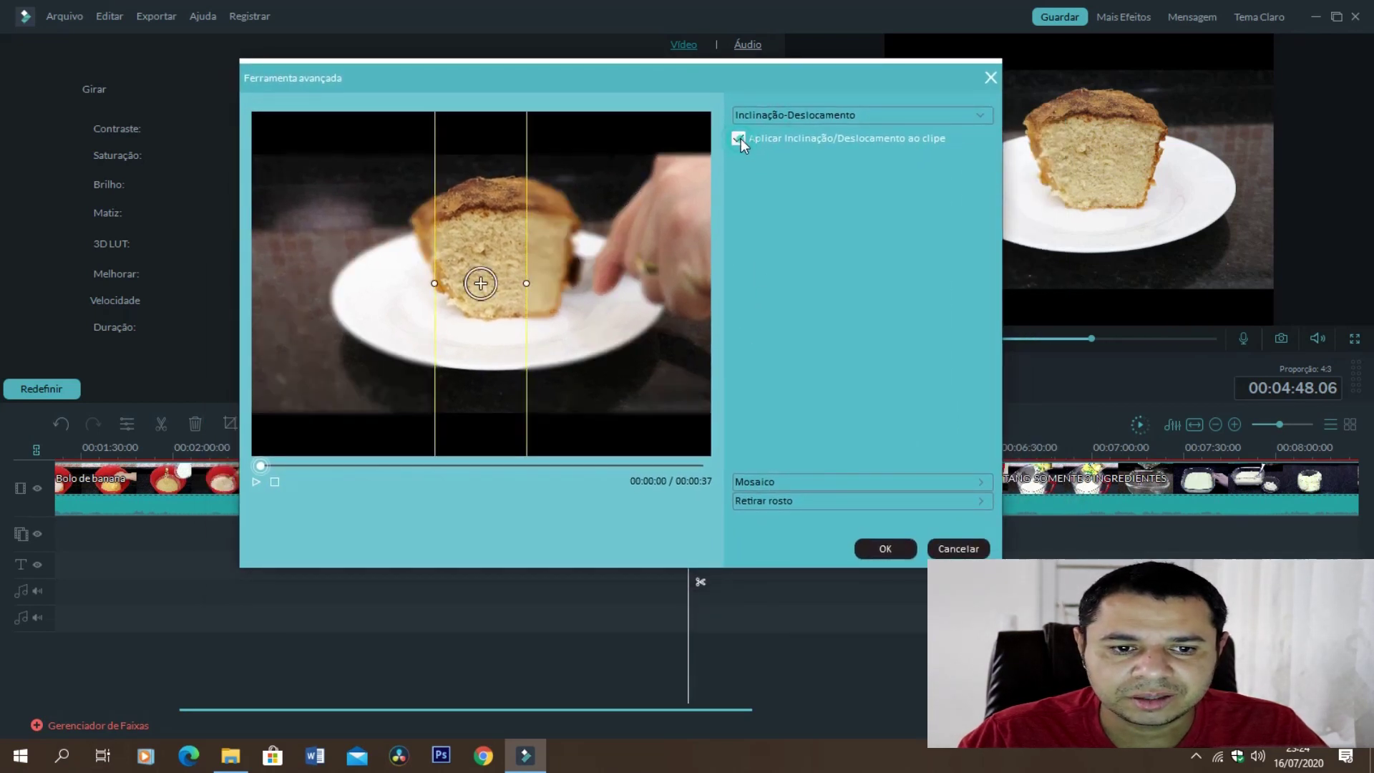
drag(480, 283, 549, 309)
drag(561, 253, 510, 255)
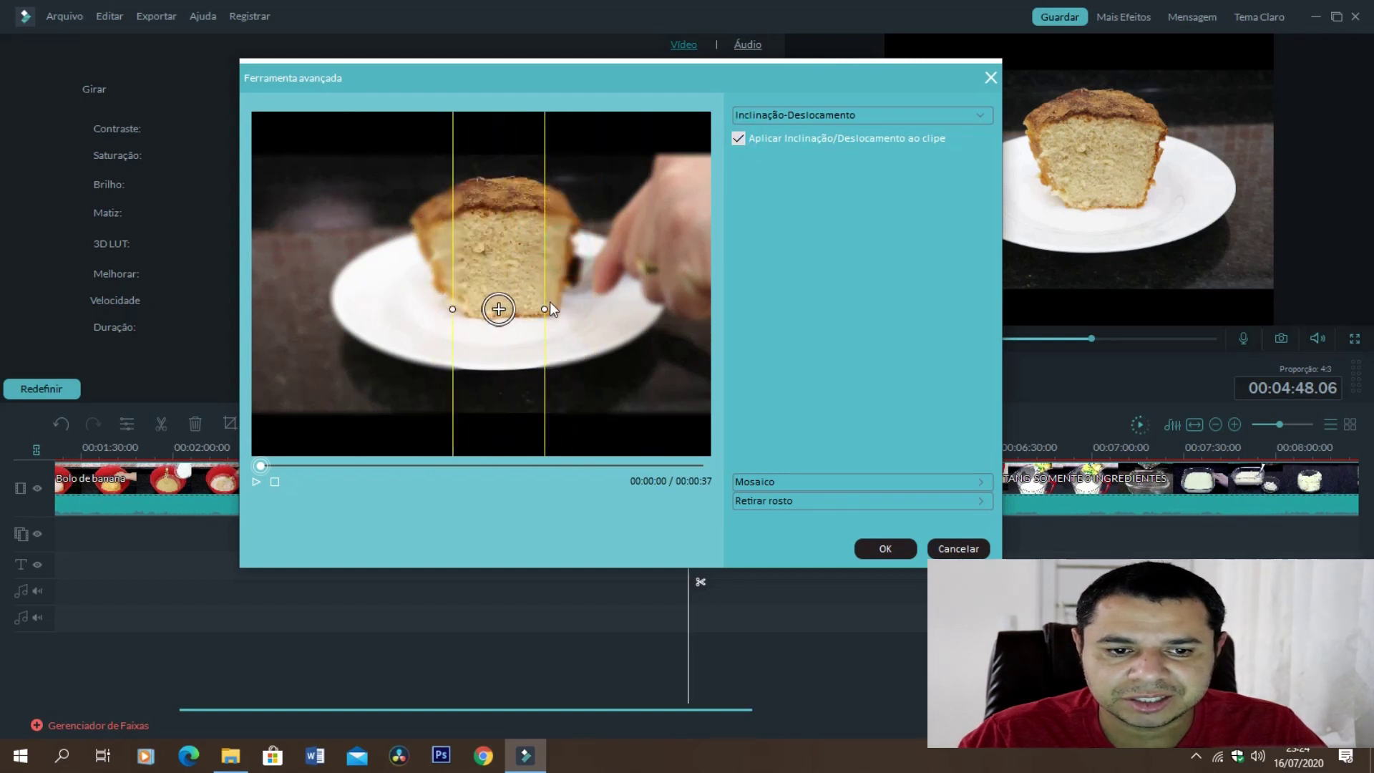
drag(546, 306, 598, 306)
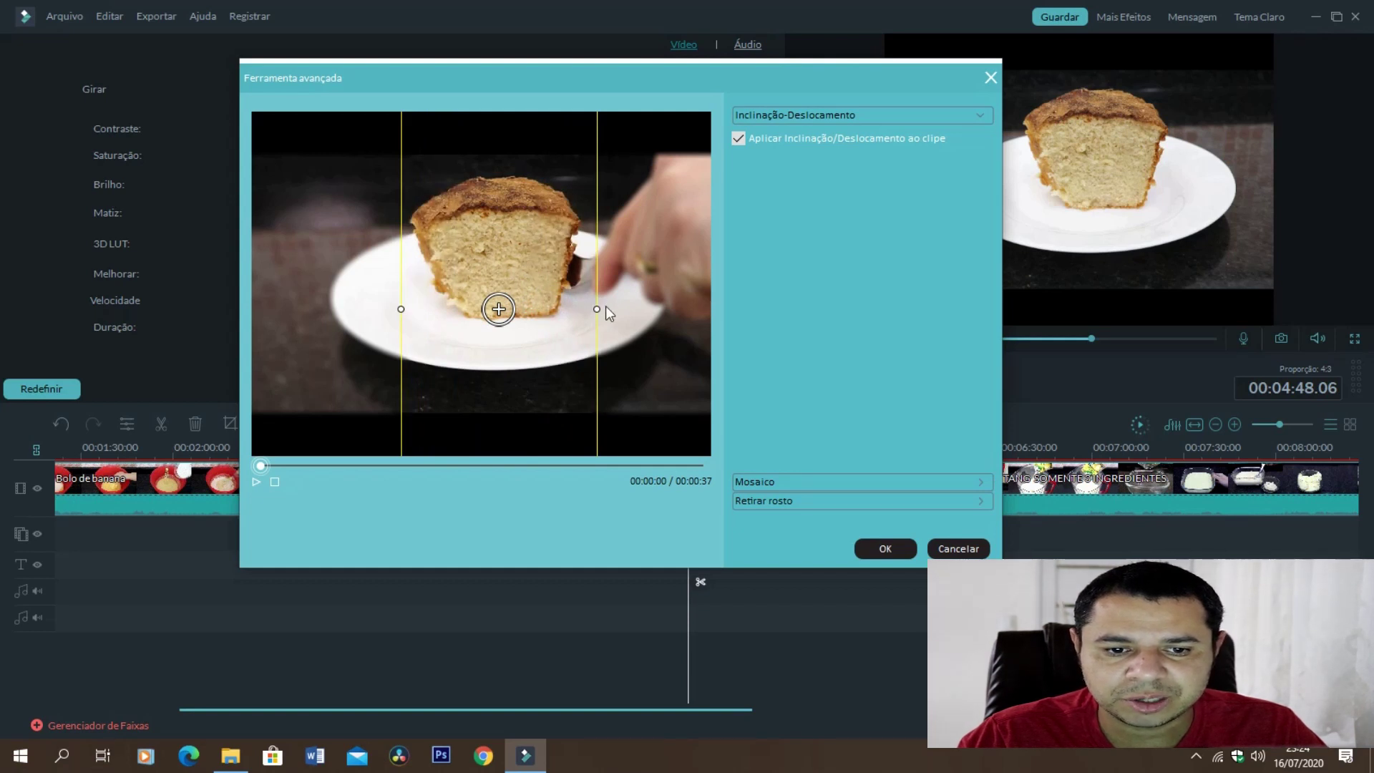
drag(598, 308, 562, 308)
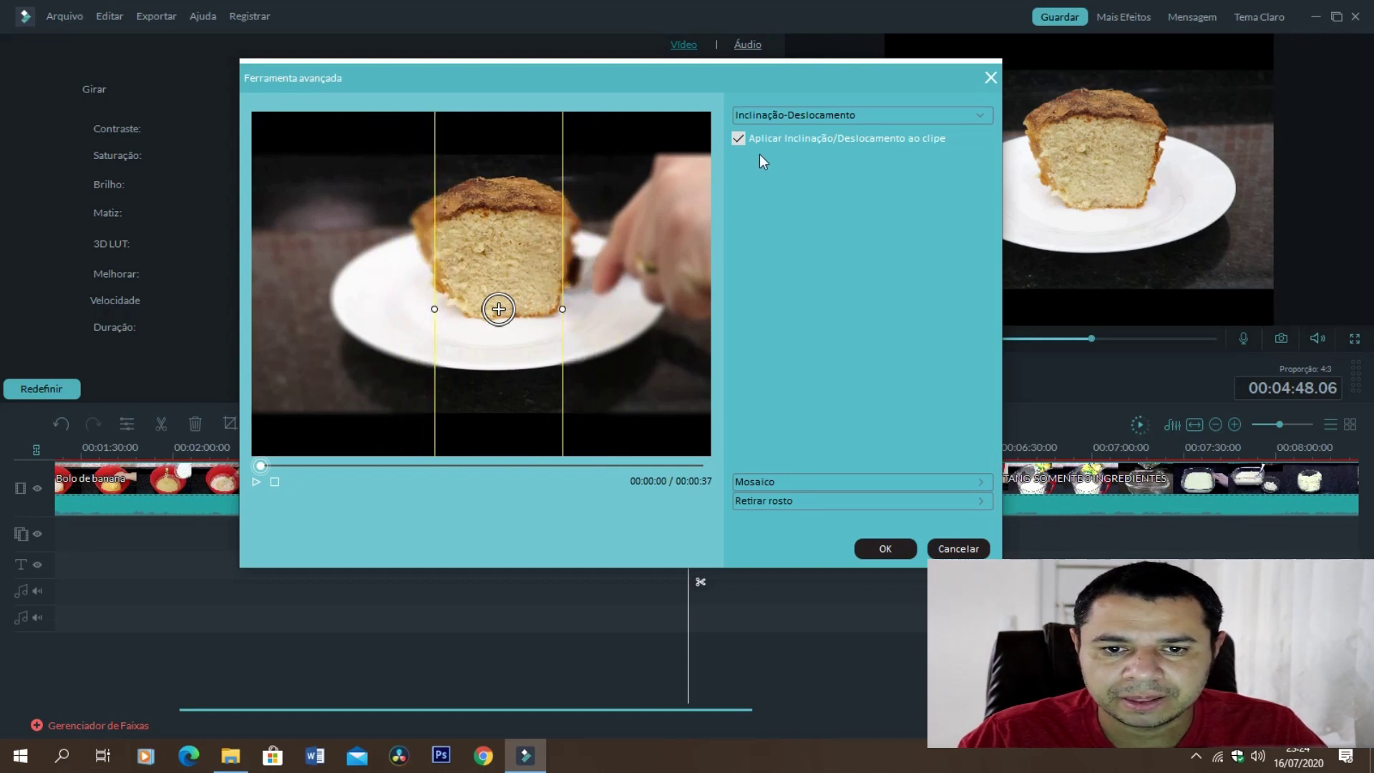
click(739, 139)
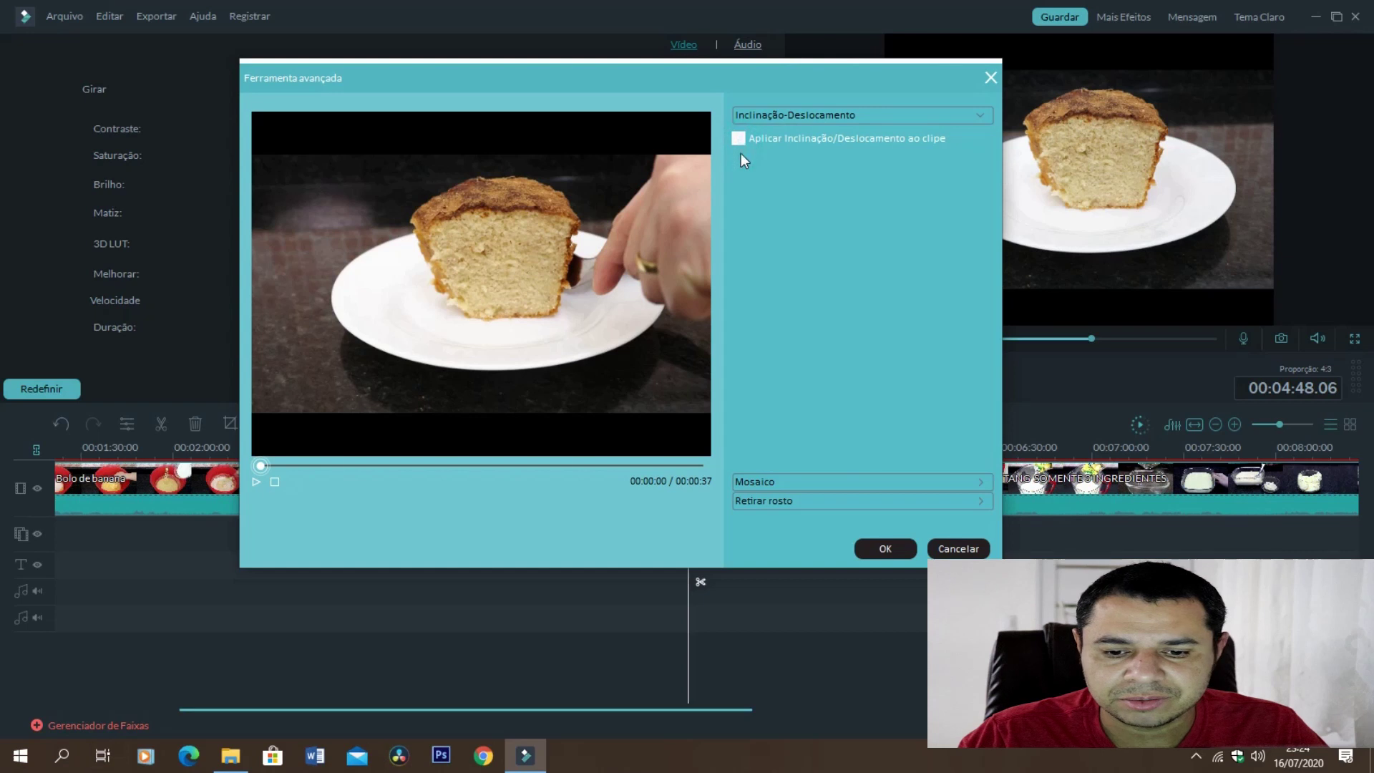
Enable Mosaico and Ocultar face with the pixelated mask for this segment, and accept the advanced settings.
click(917, 480)
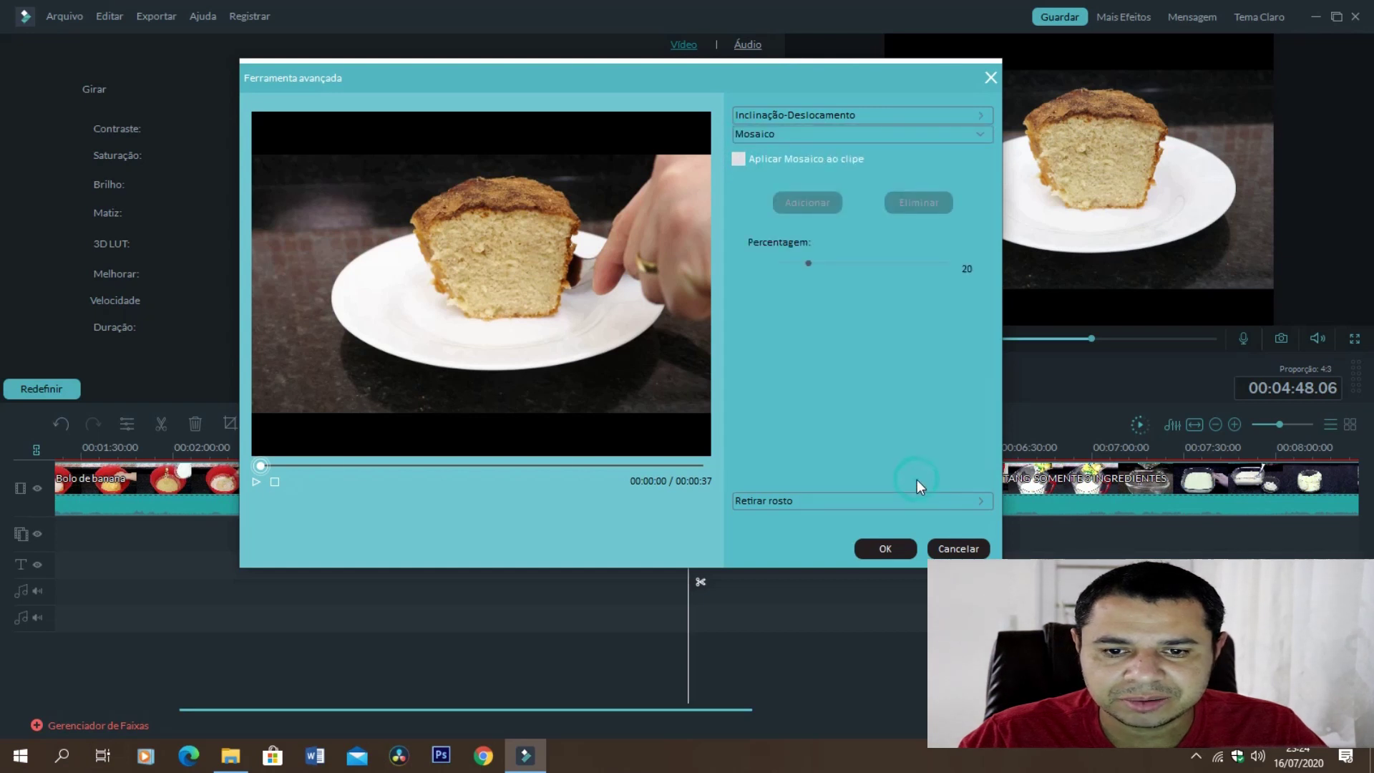
click(738, 160)
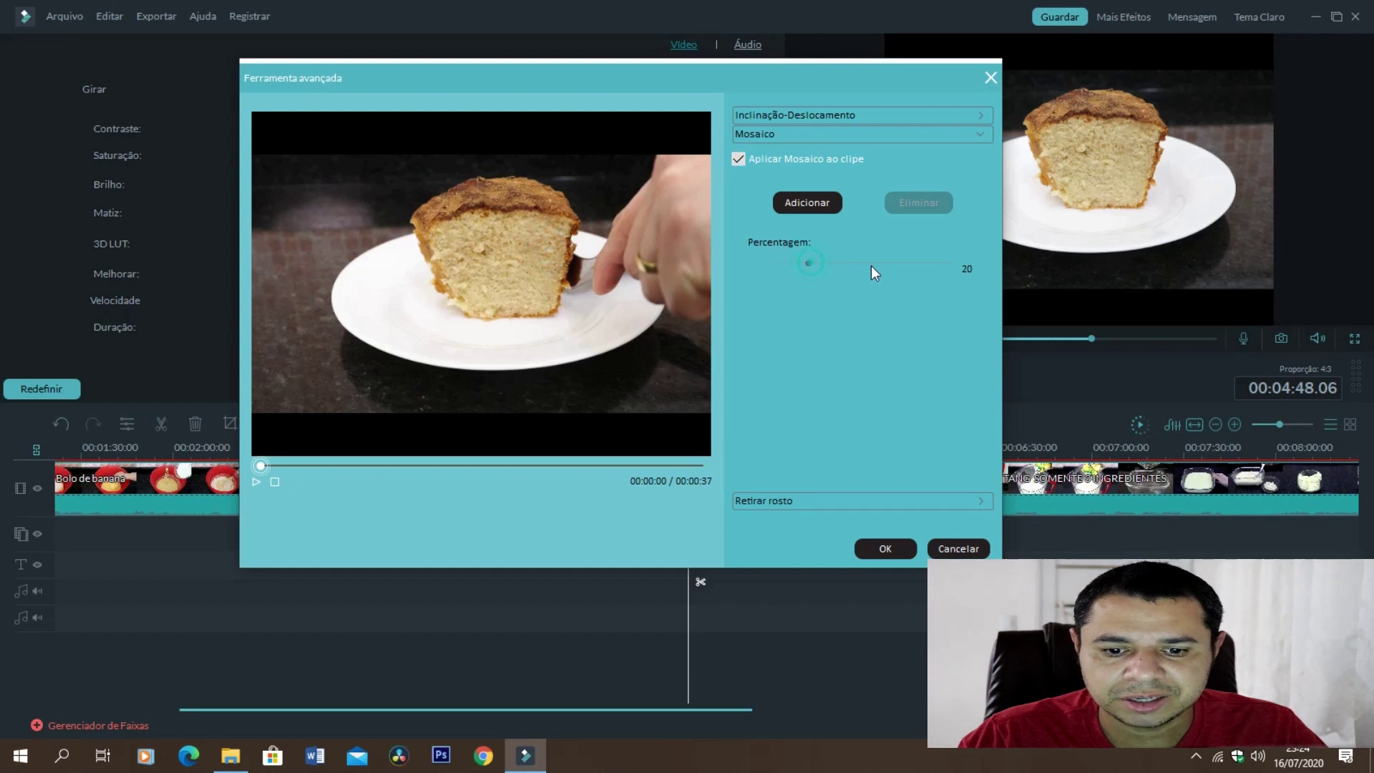
click(826, 500)
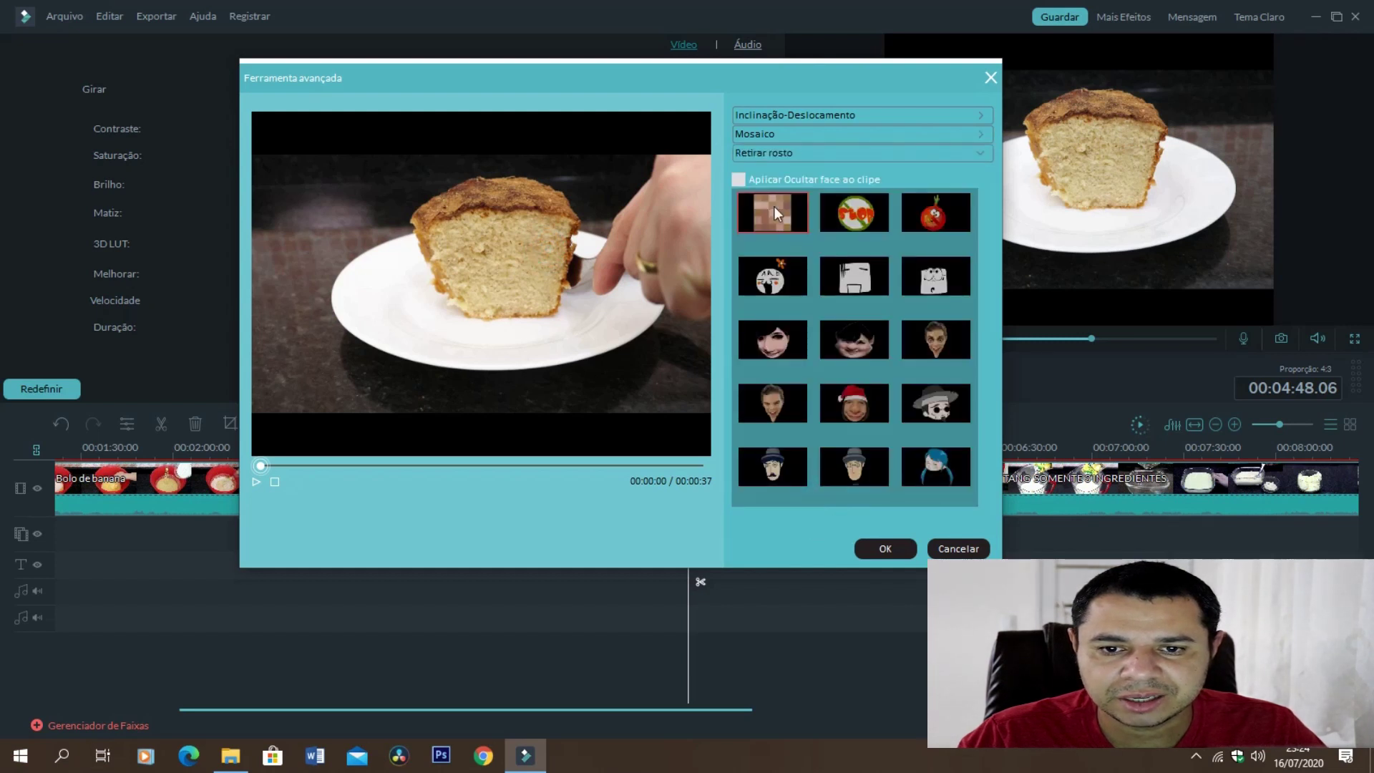
click(739, 180)
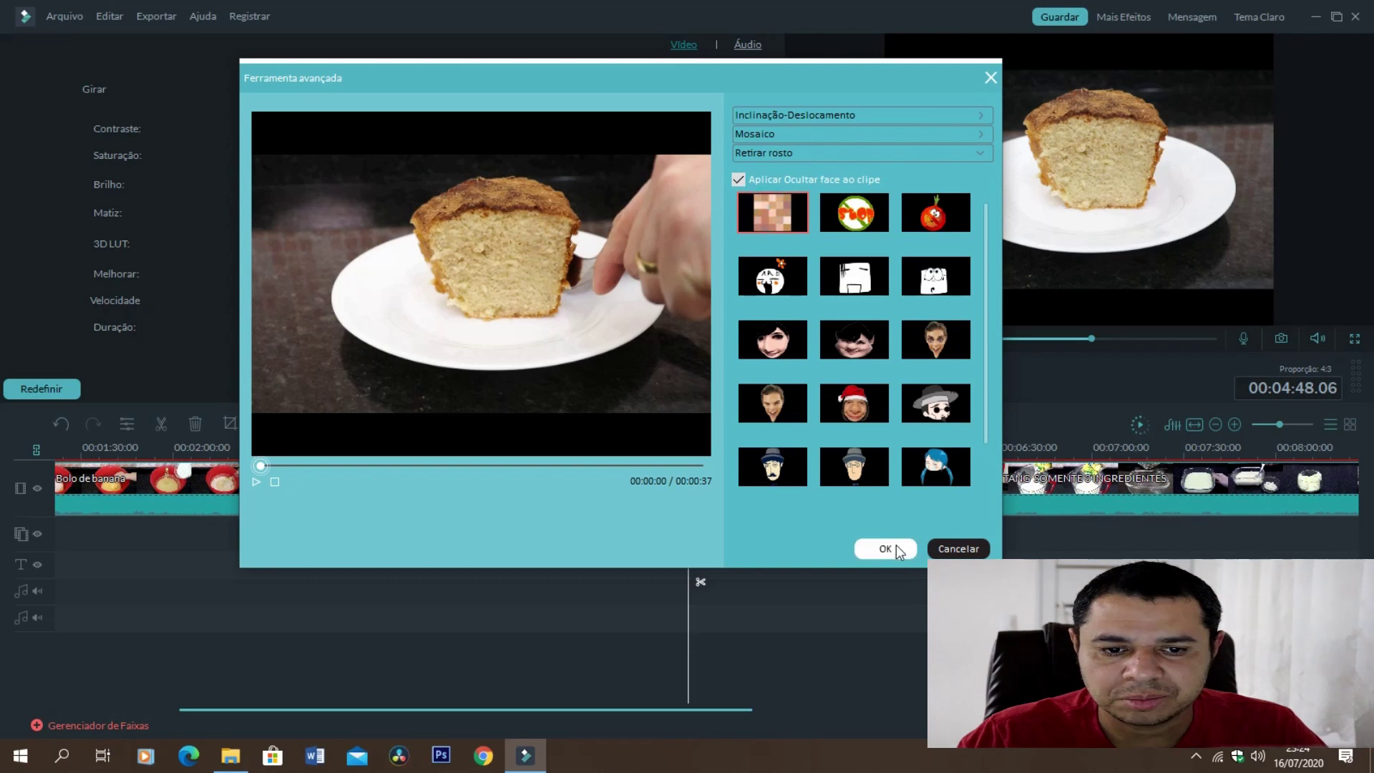
click(891, 548)
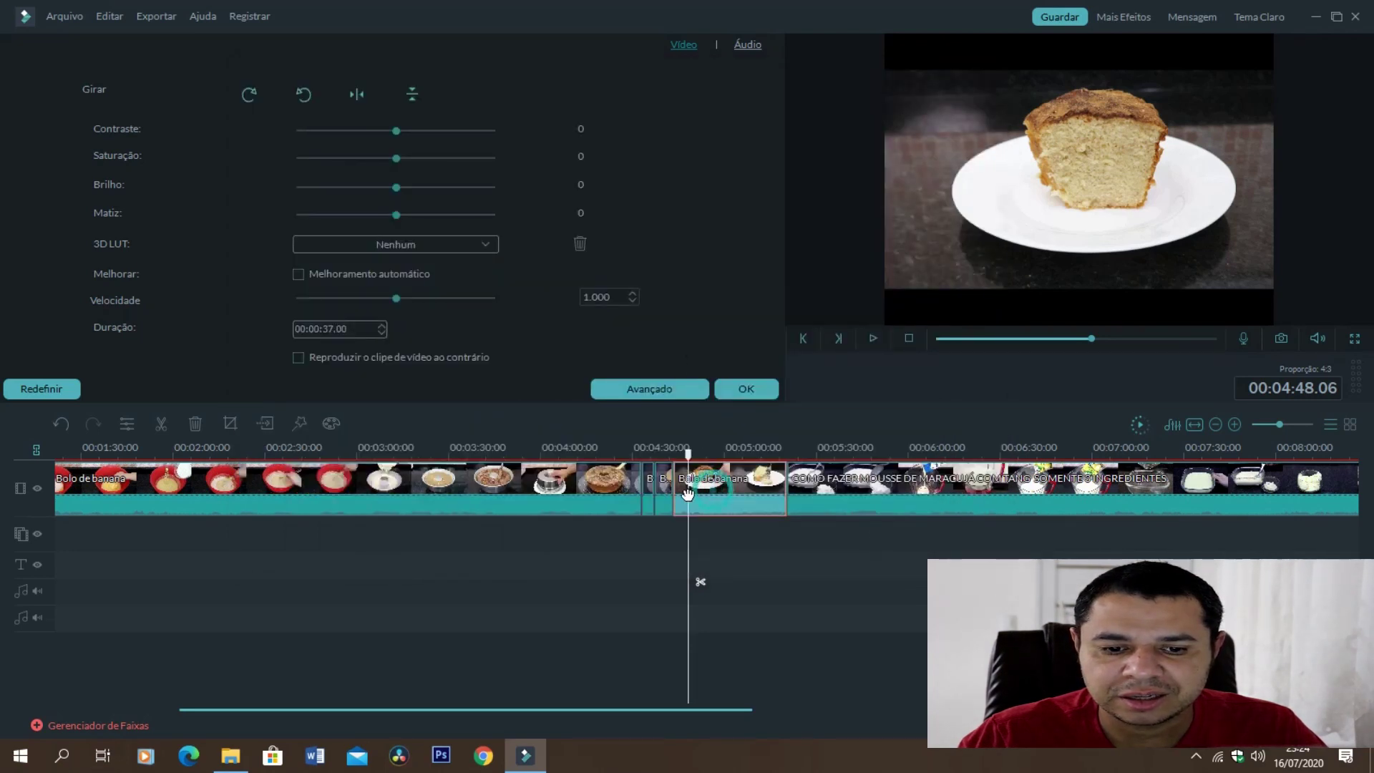
Enable Mosaico for the preceding 6-second cake segment and add a mosaic area.
click(656, 487)
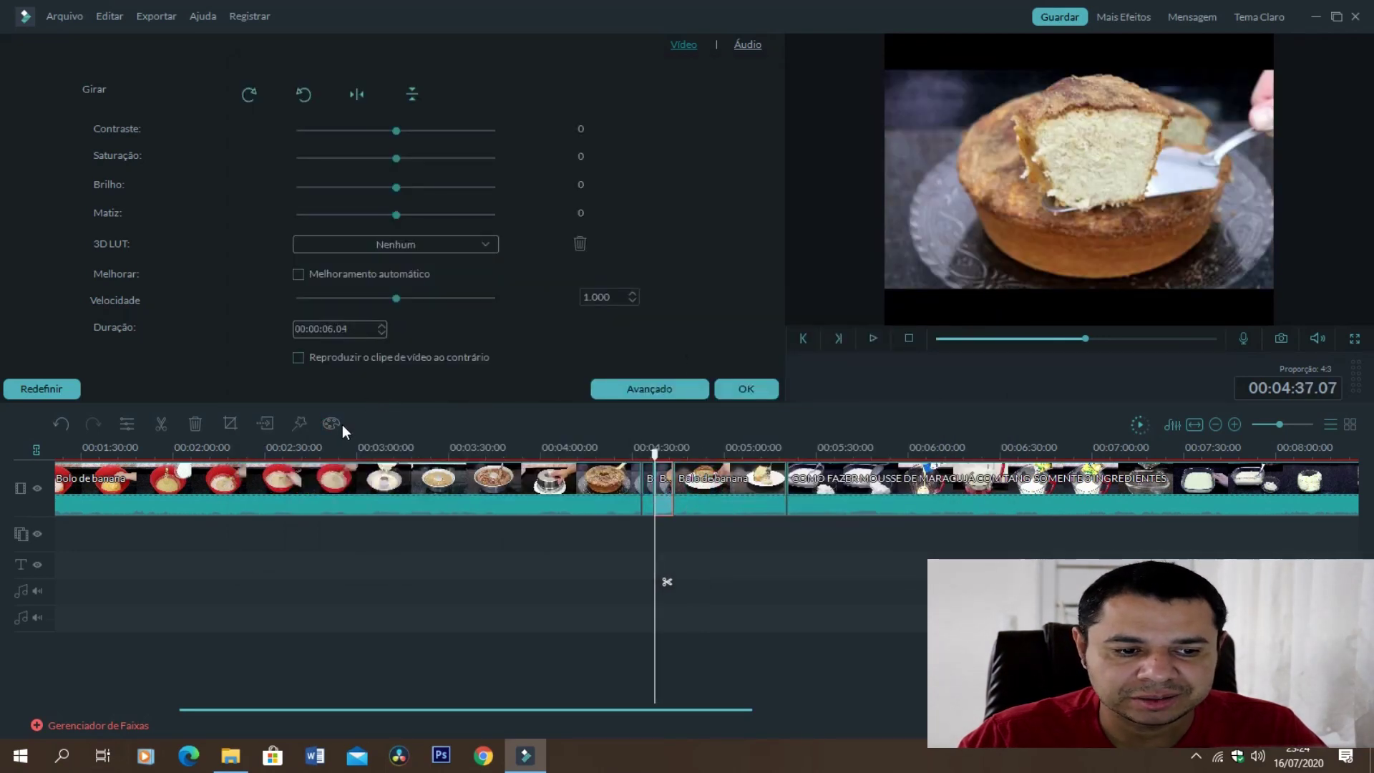
click(300, 423)
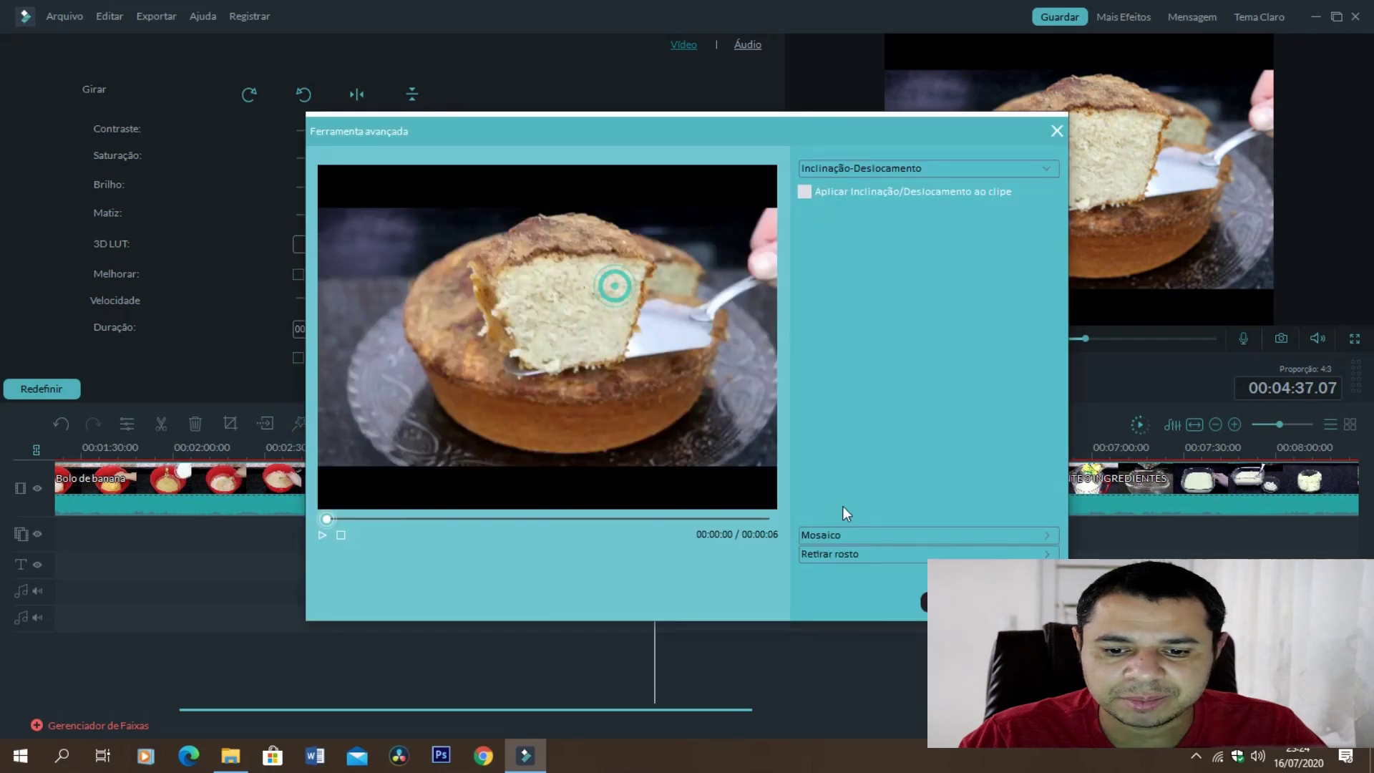
click(894, 533)
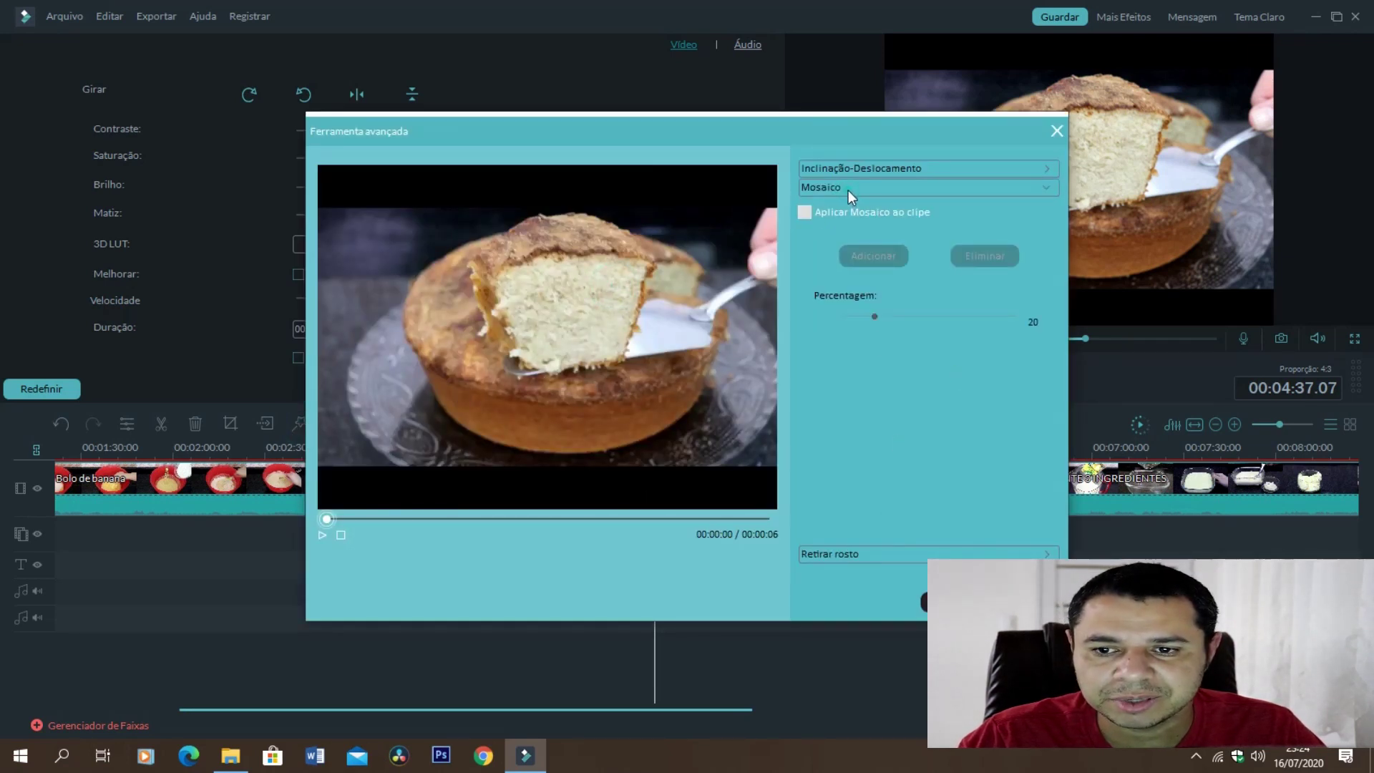
click(804, 212)
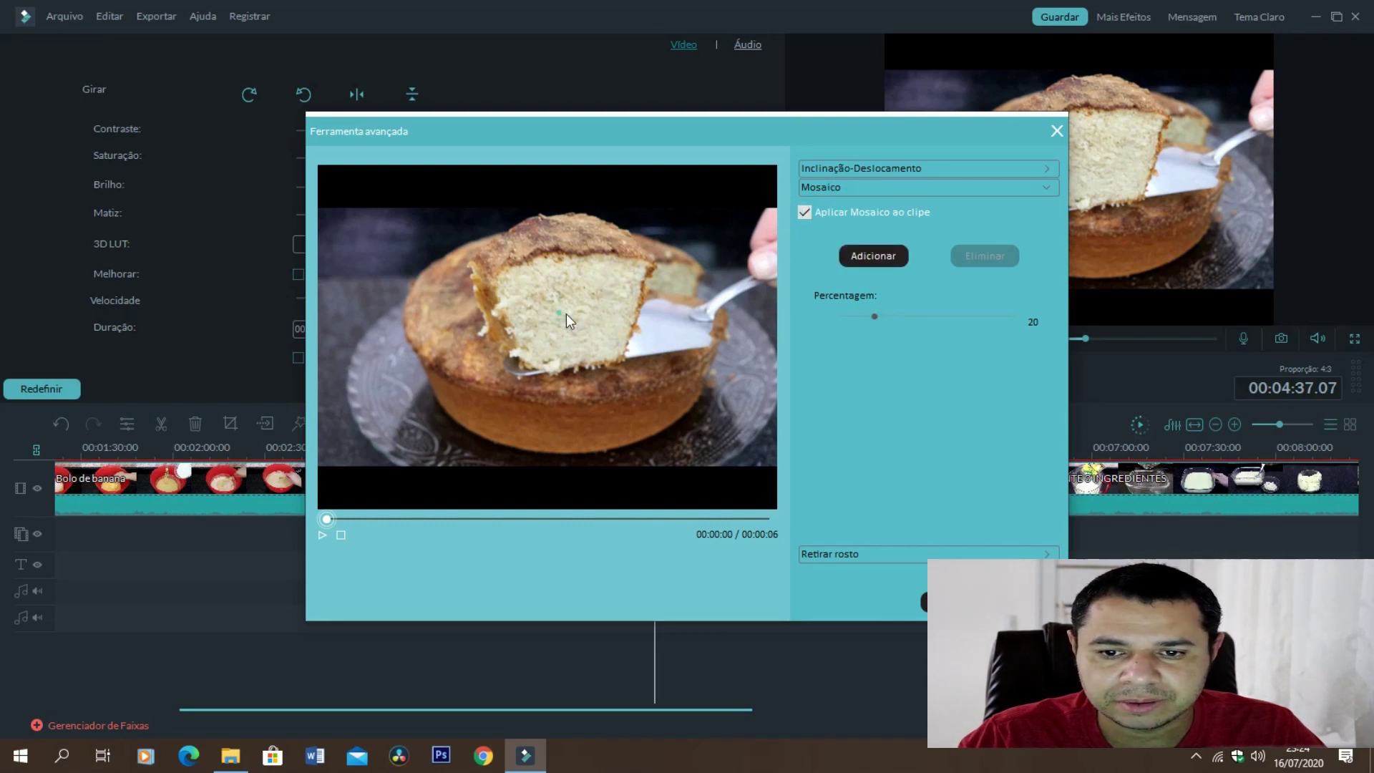
click(873, 255)
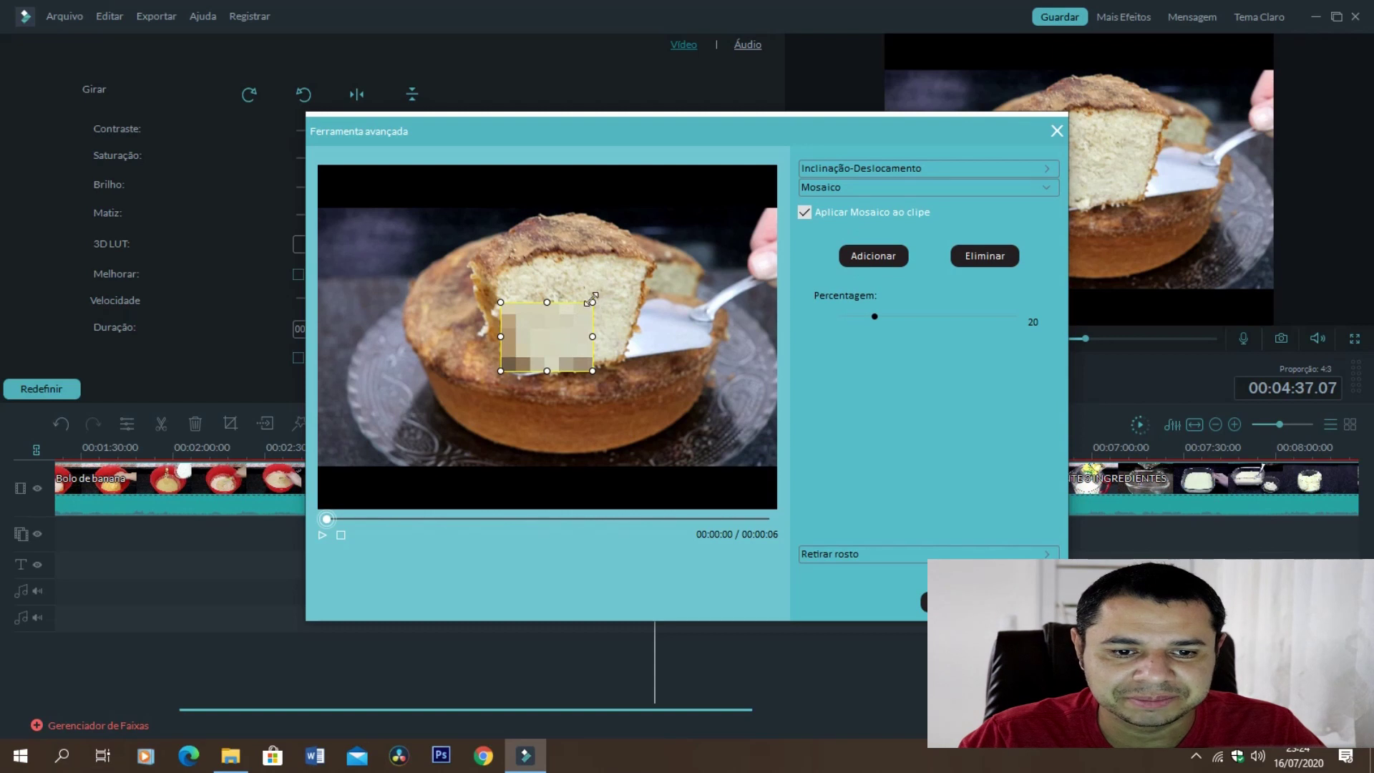
Resize the mosaic area and place it over the crust just left of the cut slice.
drag(593, 298, 627, 279)
drag(583, 322, 414, 262)
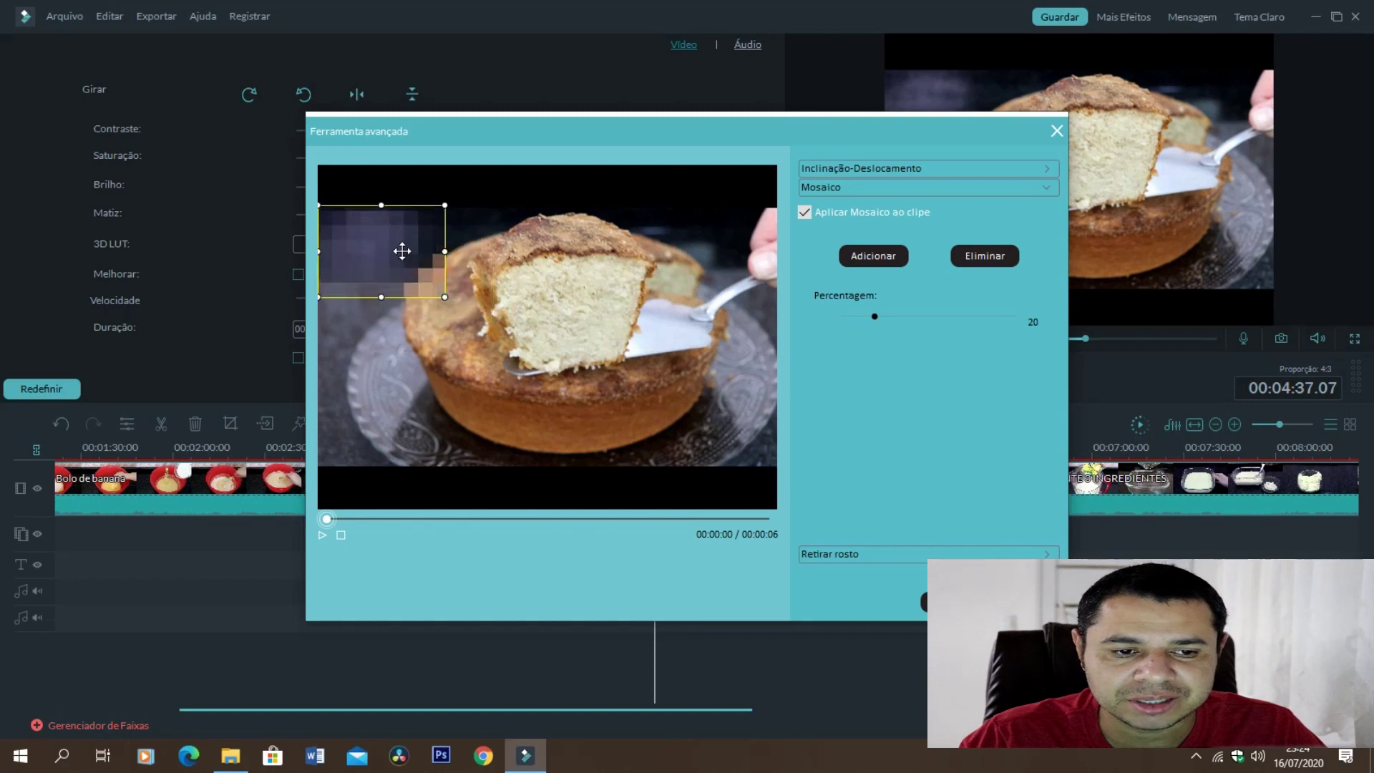
drag(444, 297, 464, 306)
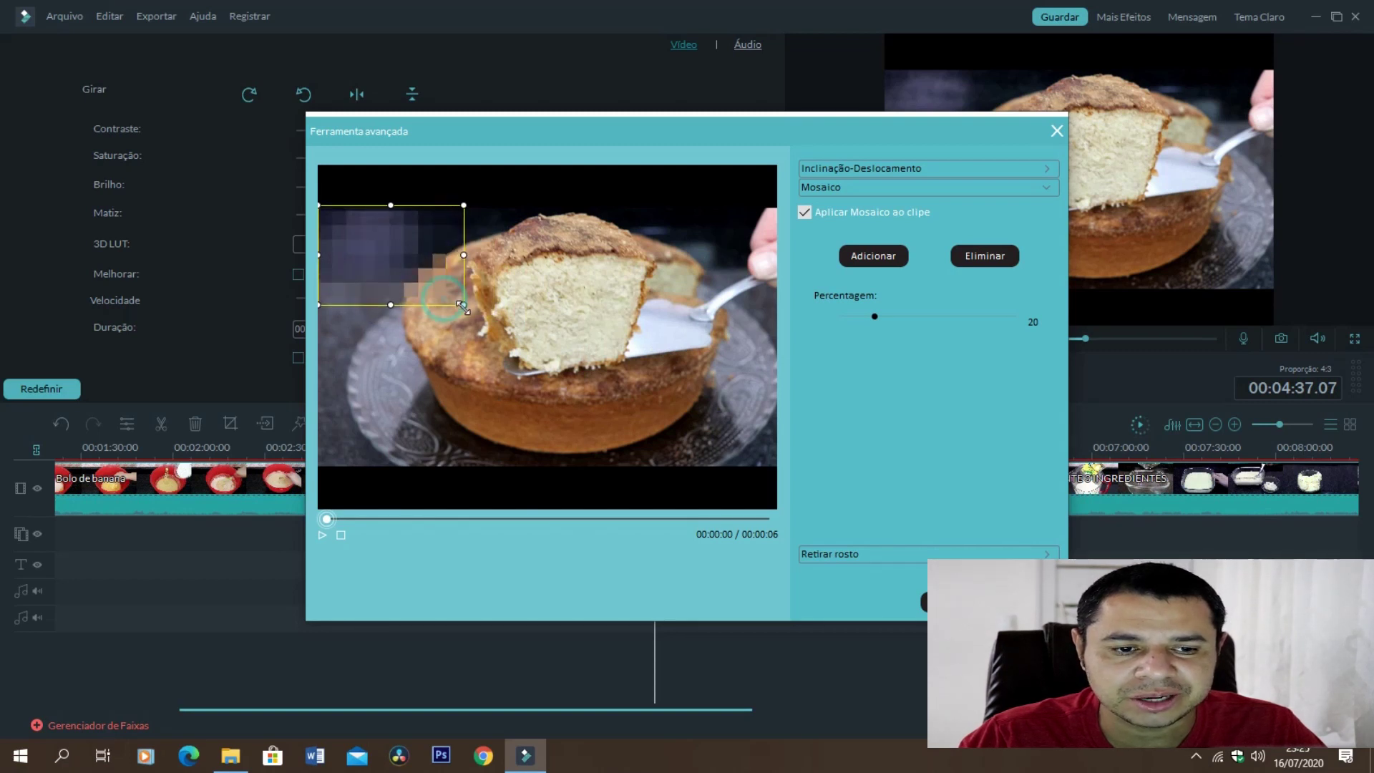
drag(408, 267, 428, 282)
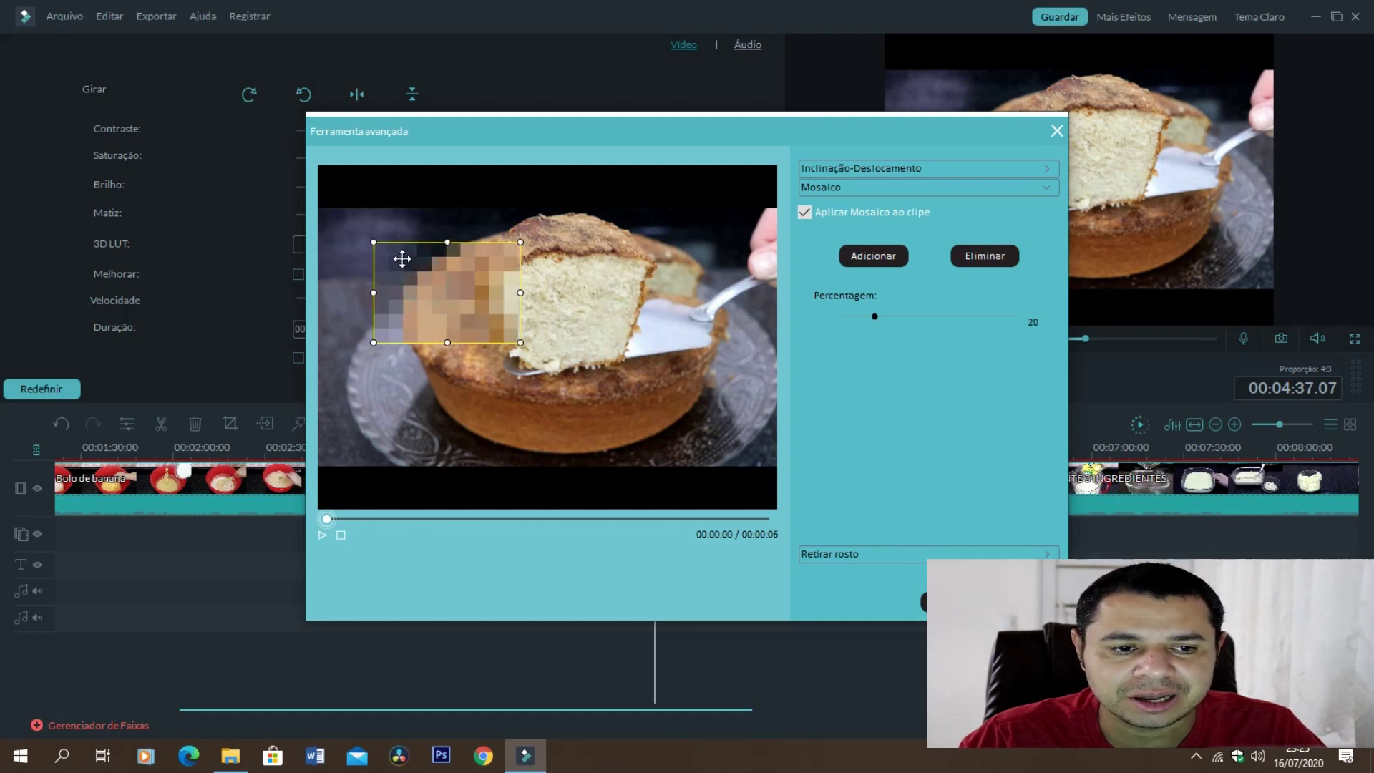
drag(361, 238, 421, 271)
drag(478, 307, 491, 312)
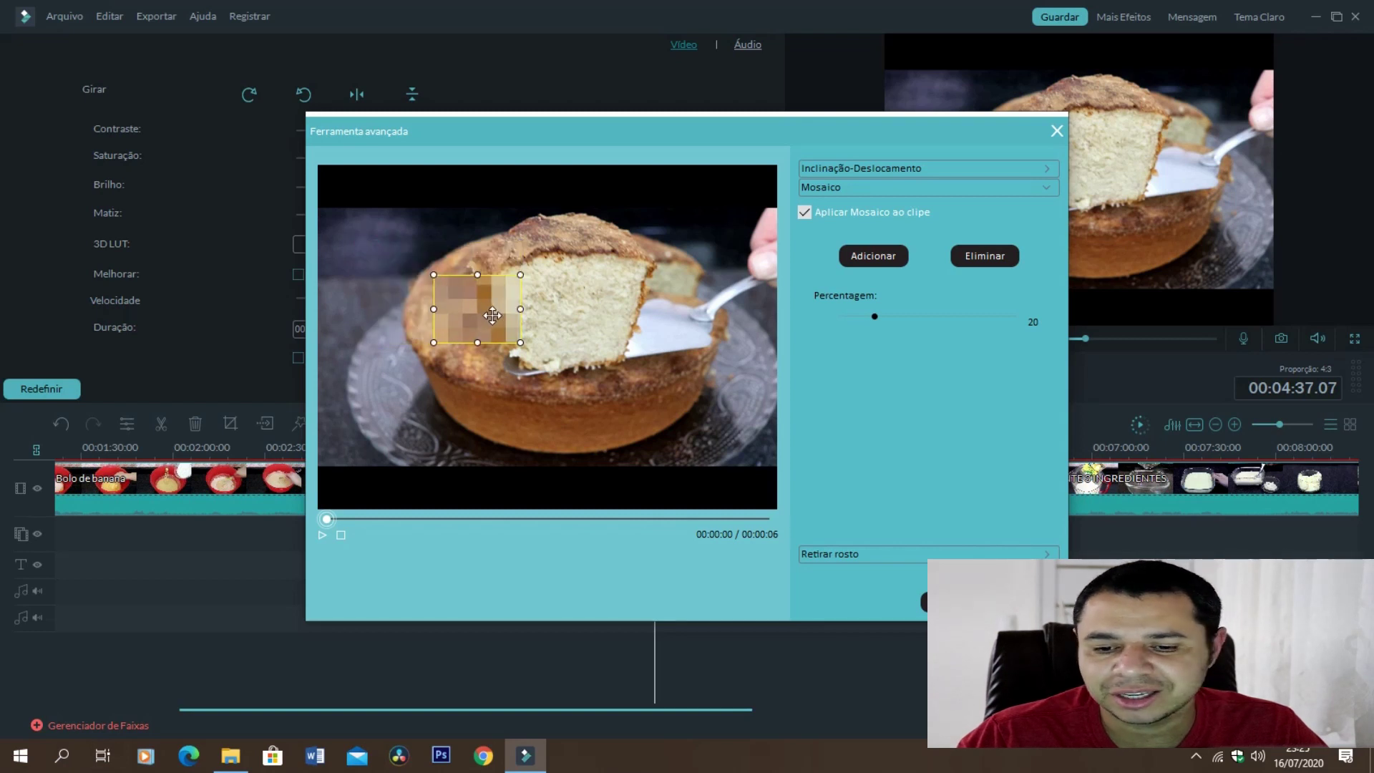
Show the Retirar rosto masks, accept the mosaic settings and close the segment's editing options.
click(894, 554)
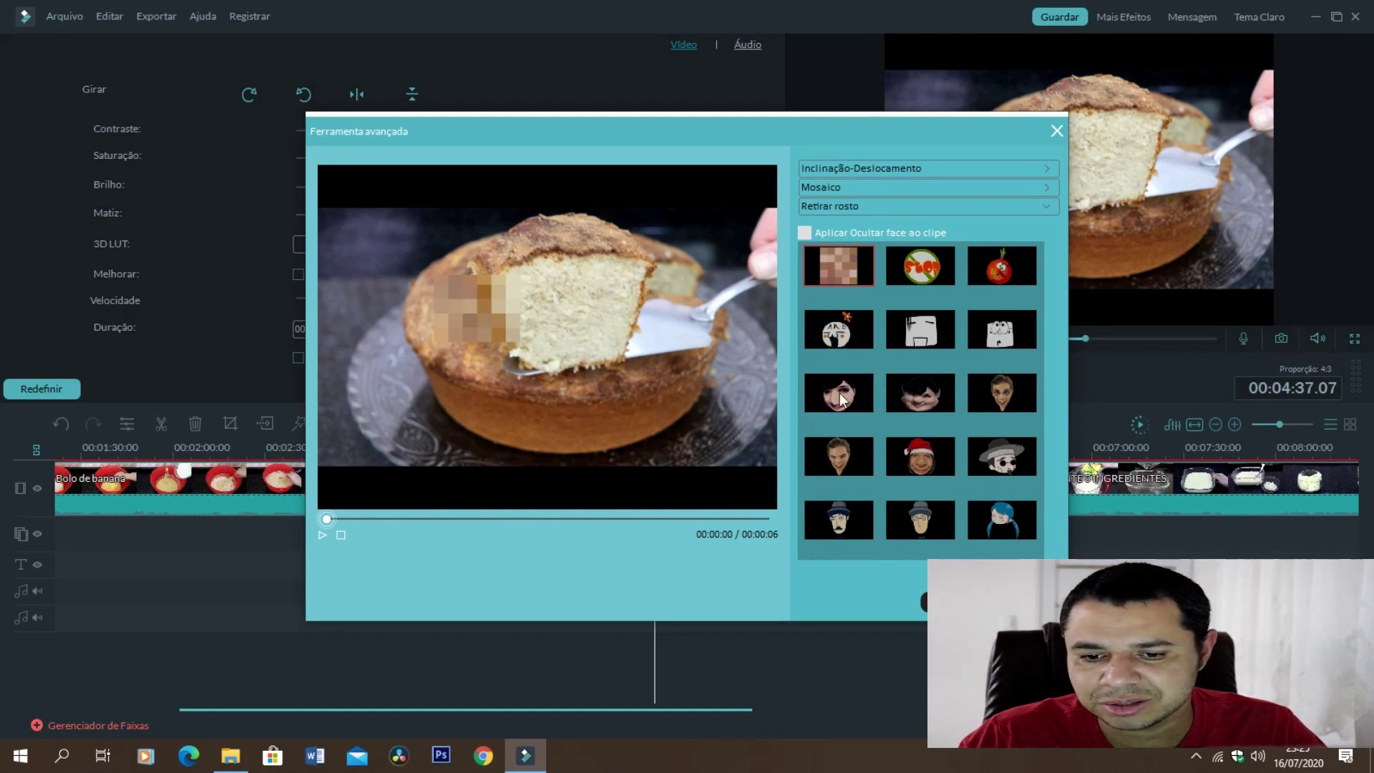
click(958, 601)
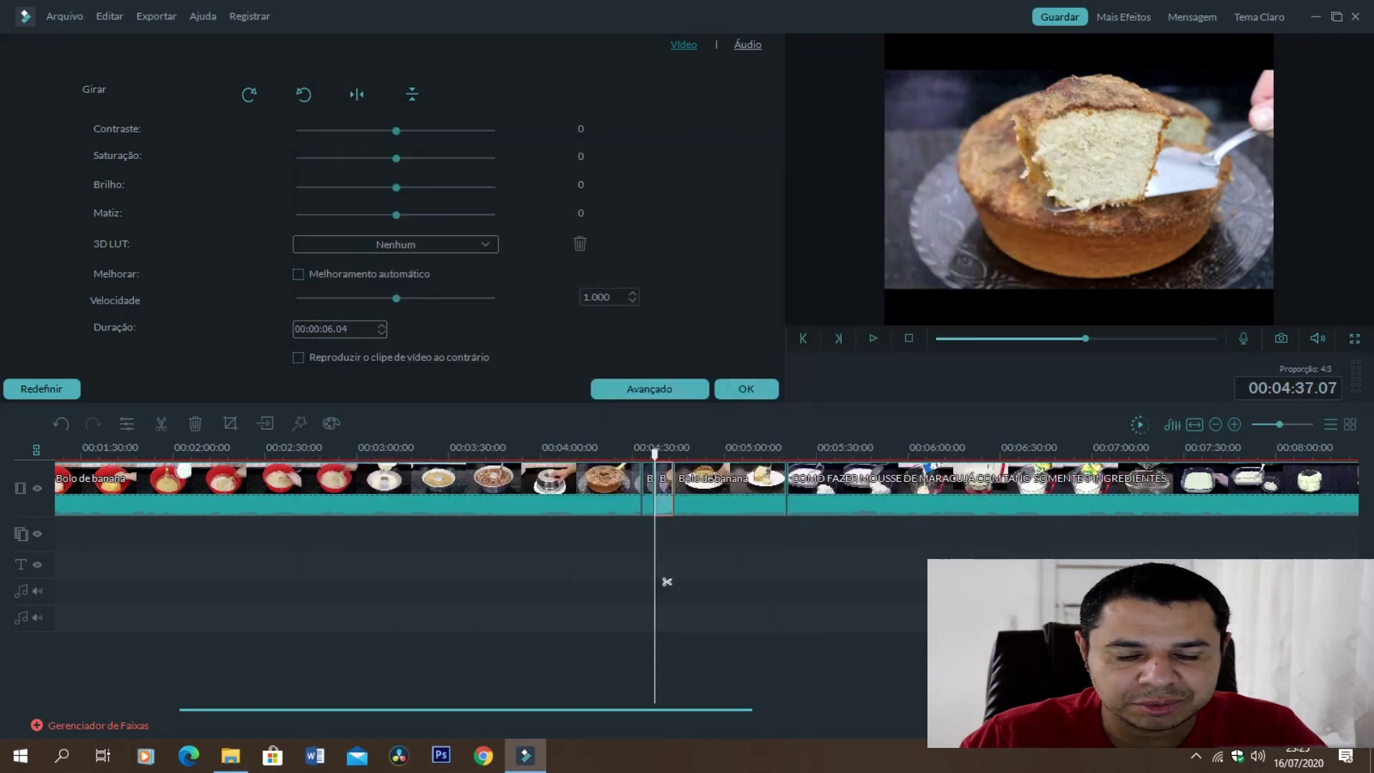
click(746, 389)
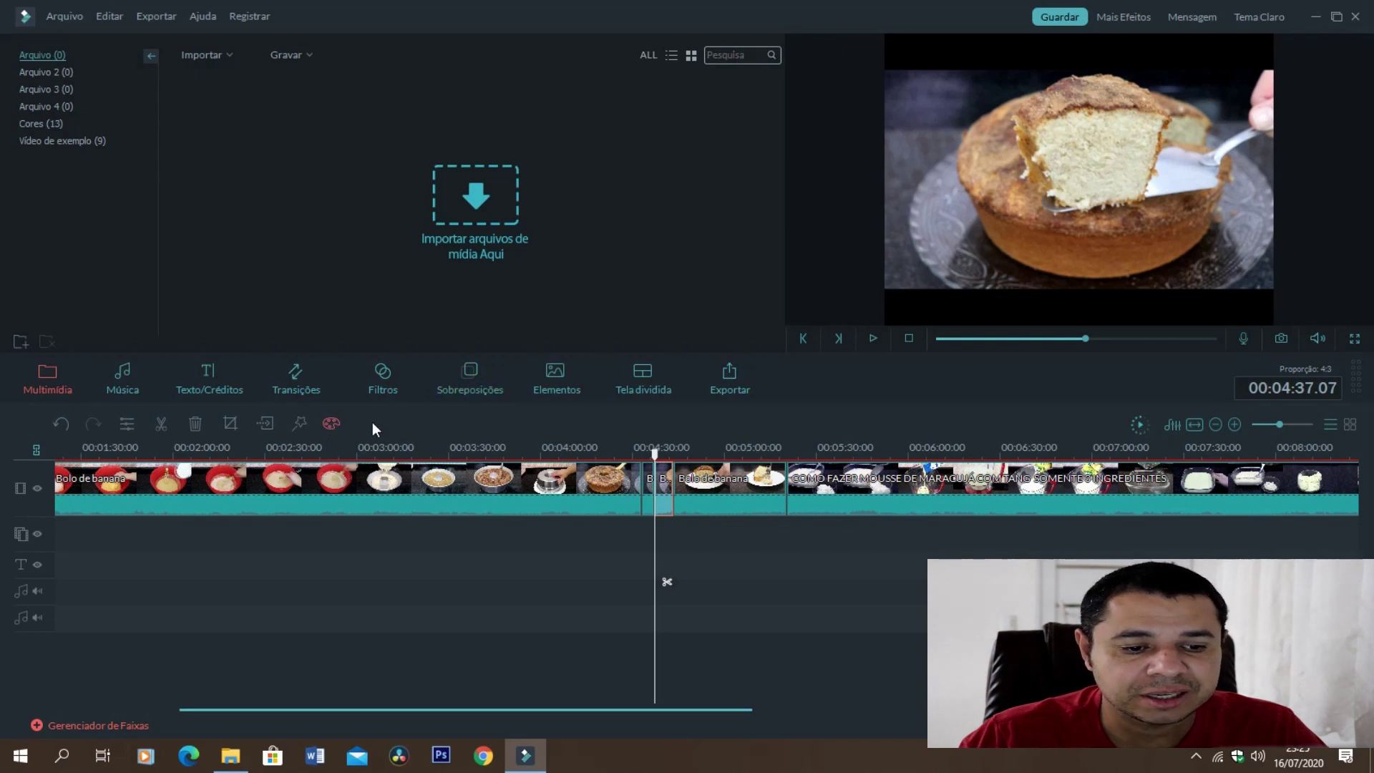
Open the advanced color adjustment for the long opening banana cake segment and set its white balance Matiz to -2.
click(322, 485)
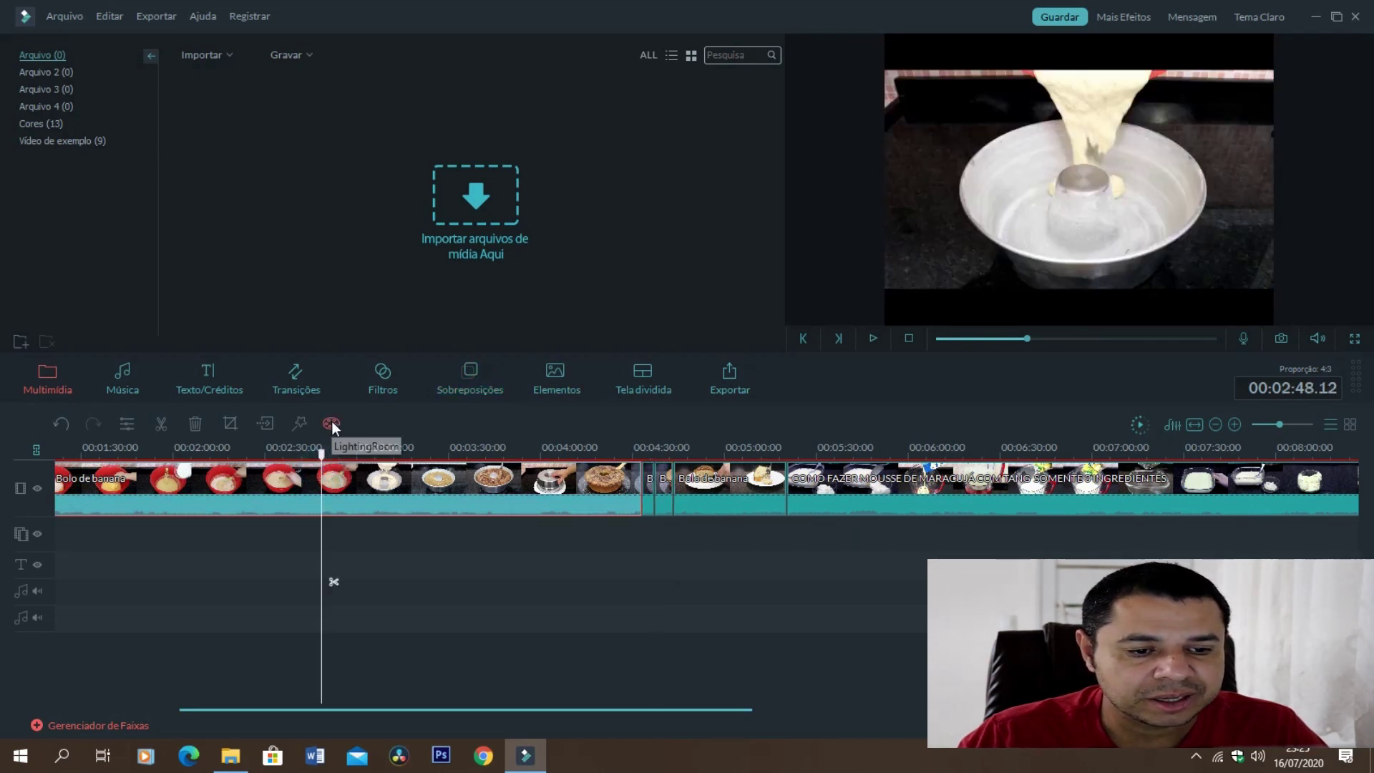
click(331, 424)
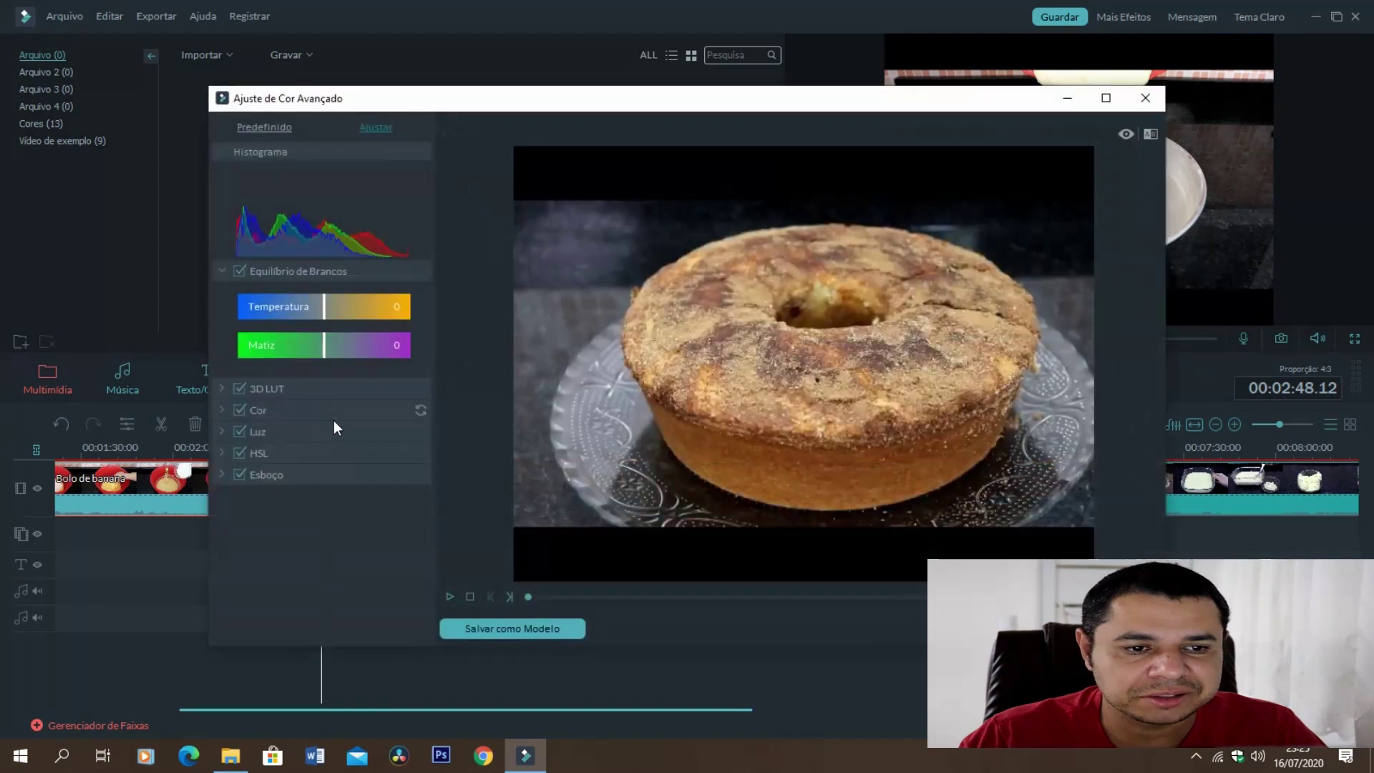
drag(733, 98, 641, 66)
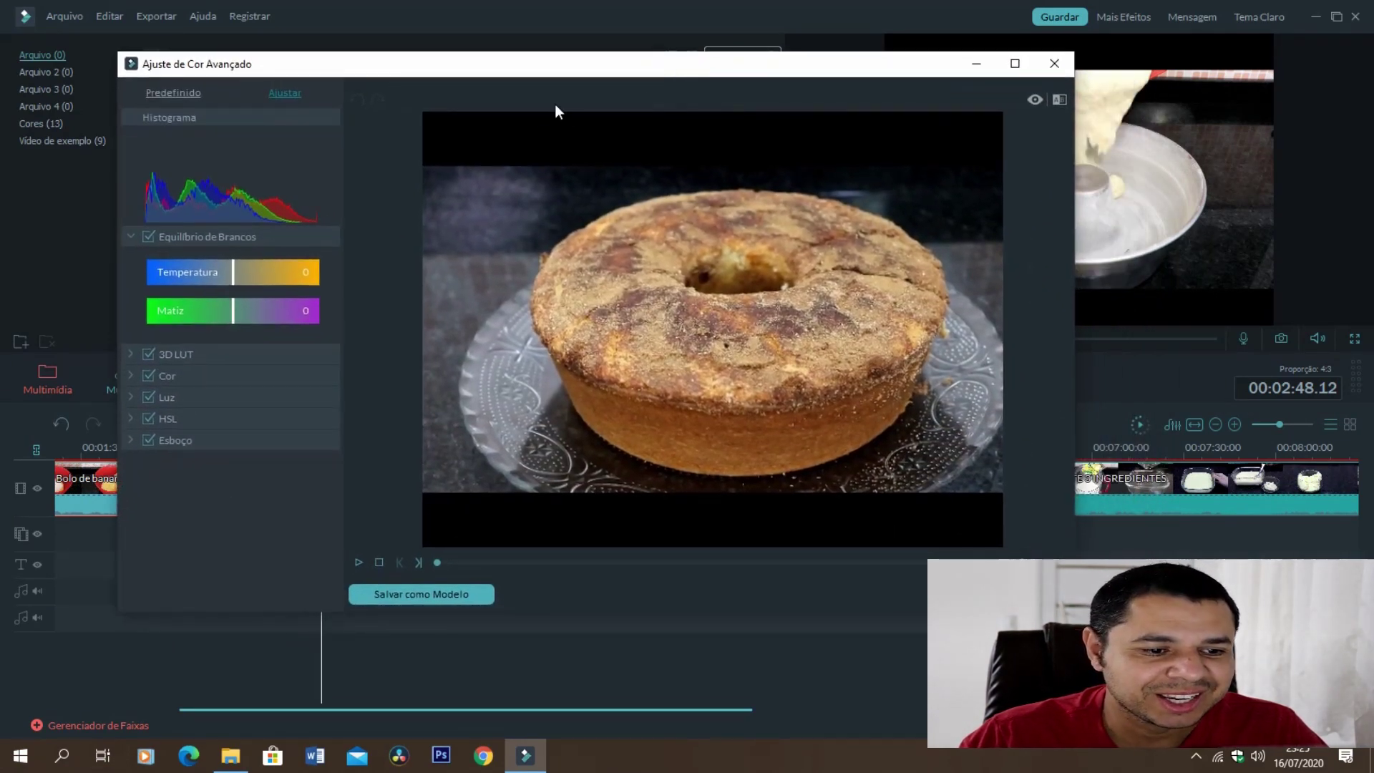
click(196, 371)
mouse_move(230, 313)
mouse_down()
mouse_move(173, 317)
mouse_move(232, 317)
mouse_up()
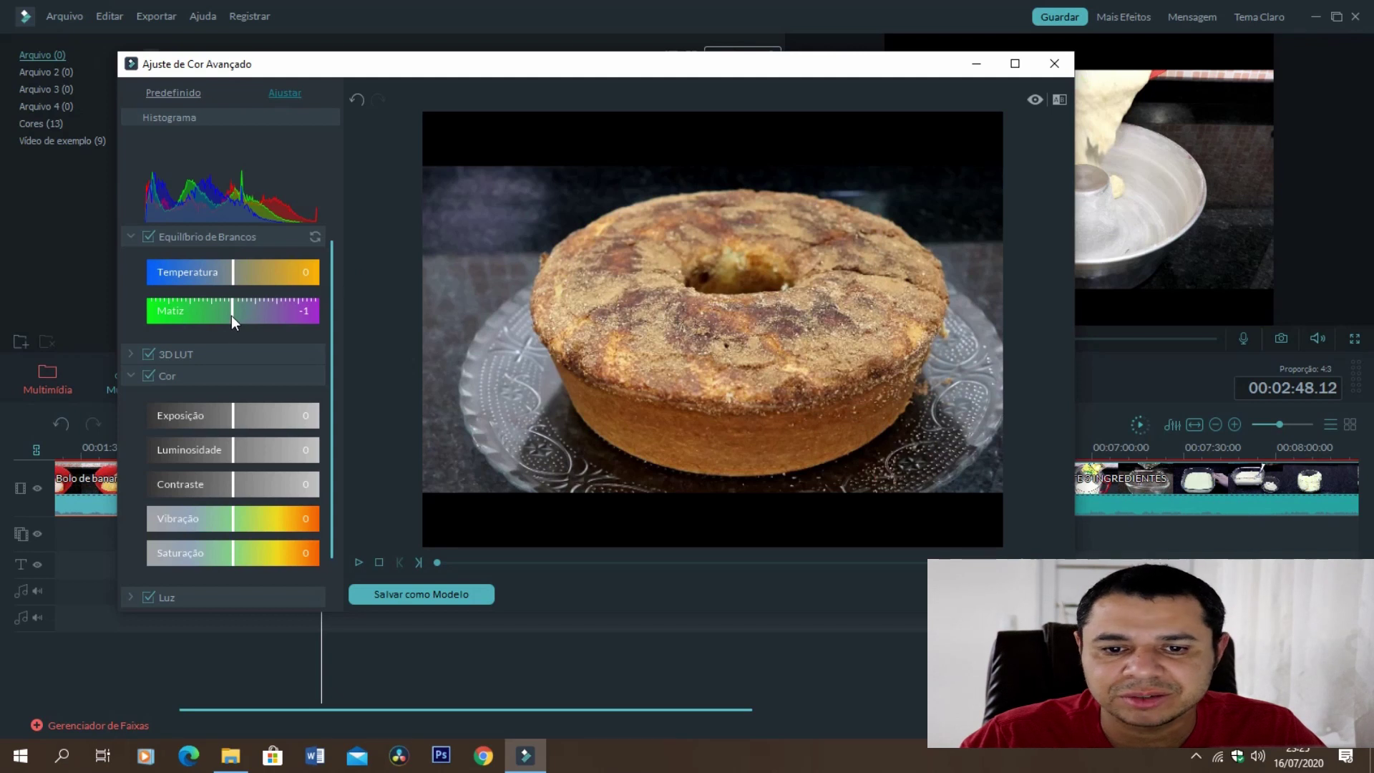
mouse_move(230, 316)
mouse_down()
mouse_move(185, 326)
mouse_move(270, 316)
mouse_move(231, 315)
mouse_up()
Set the segment's Exposição to 1 and Luminosidade to -1, and its Sombras light adjustment to 1.
scroll(212, 379, down, 1)
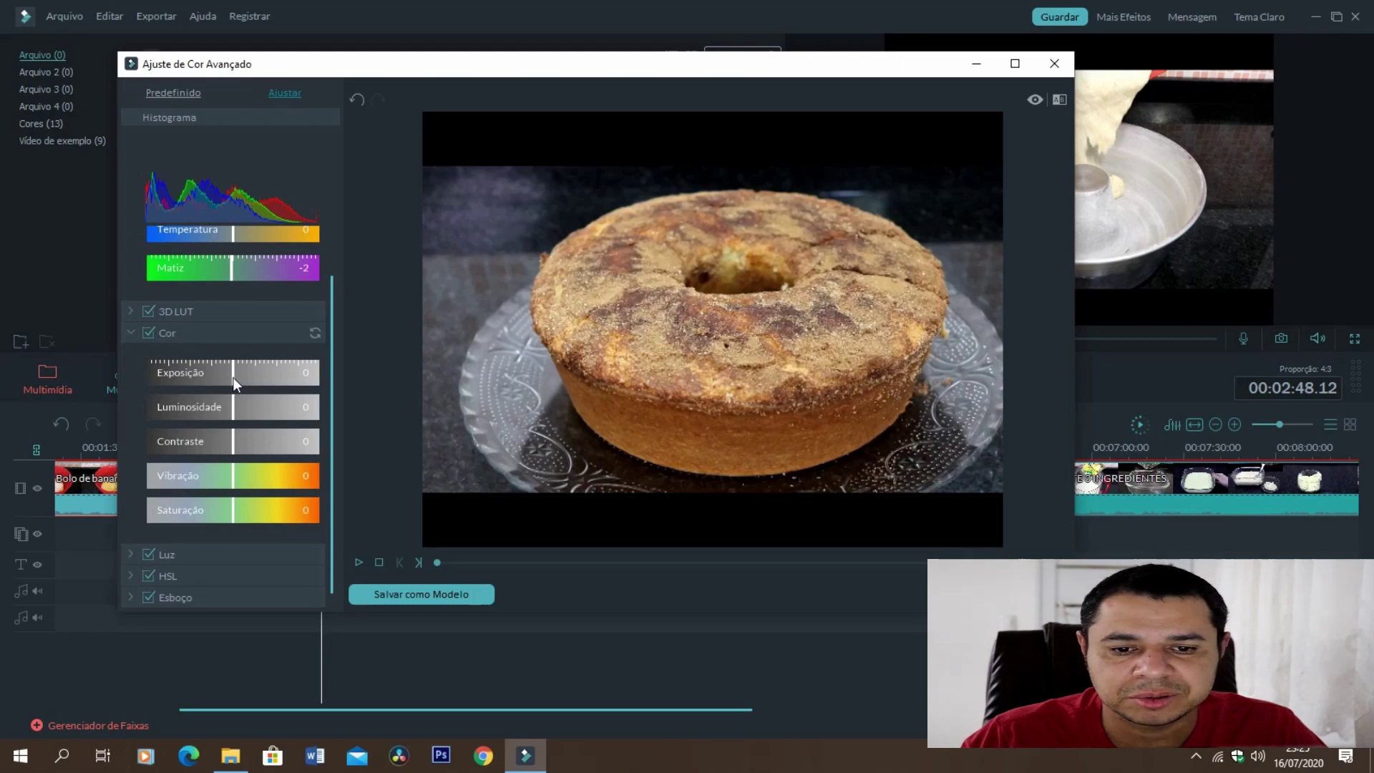
drag(233, 376, 234, 406)
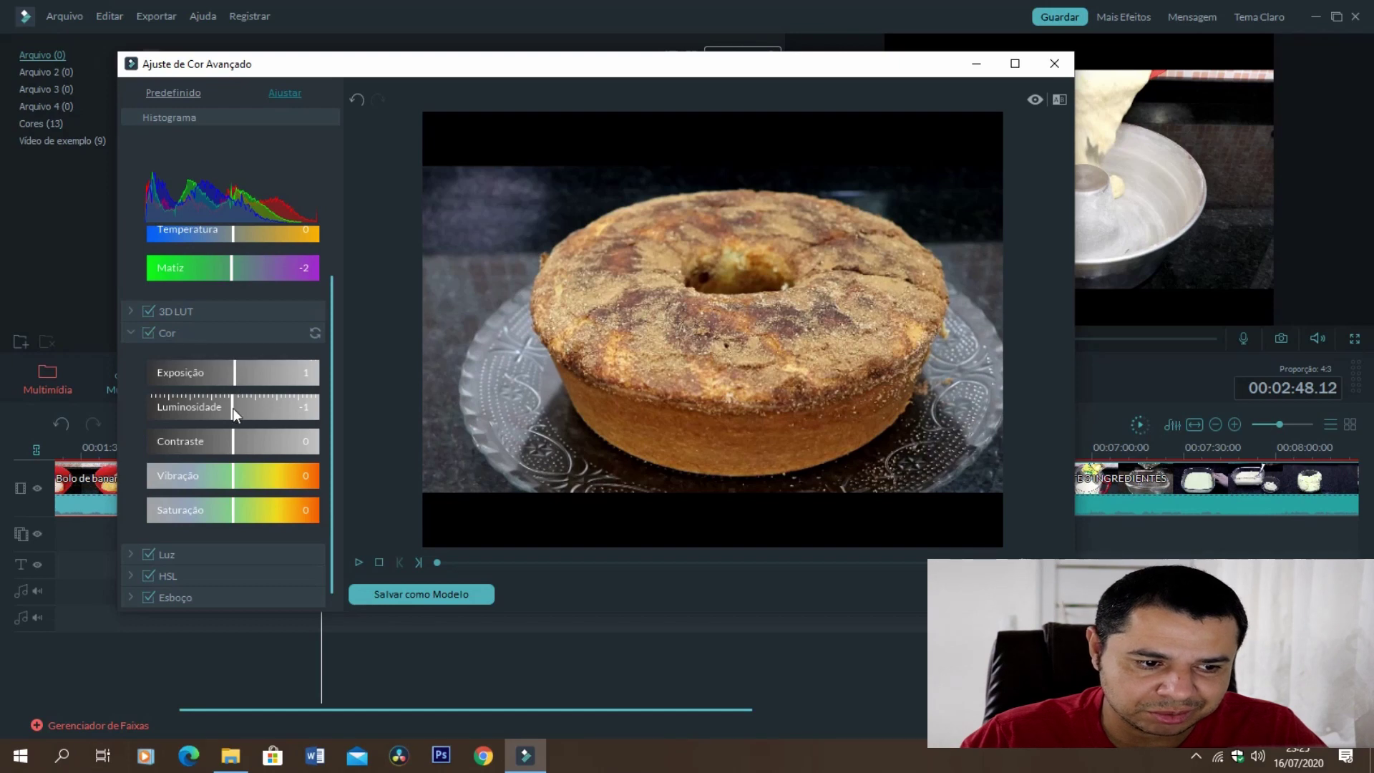
click(209, 552)
scroll(254, 496, down, 2)
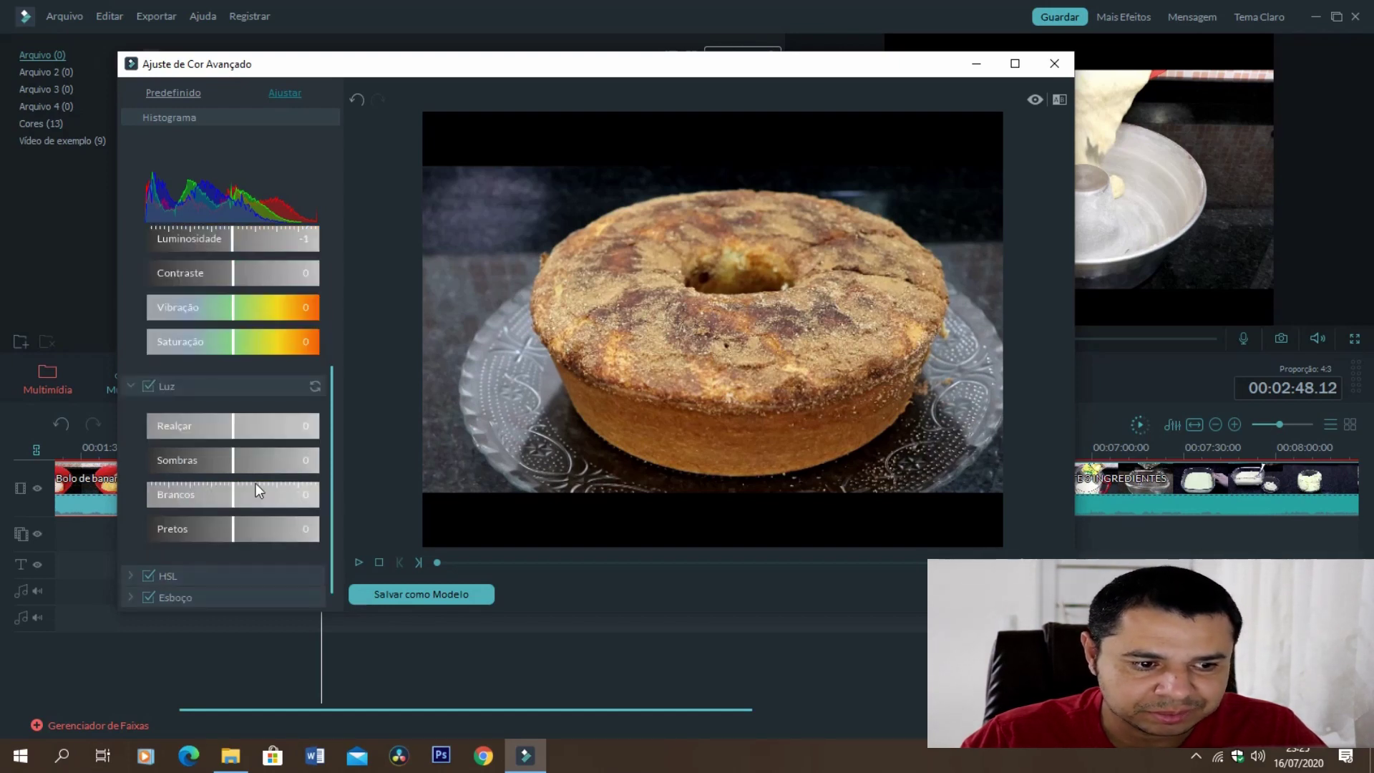
drag(234, 462, 235, 494)
click(239, 495)
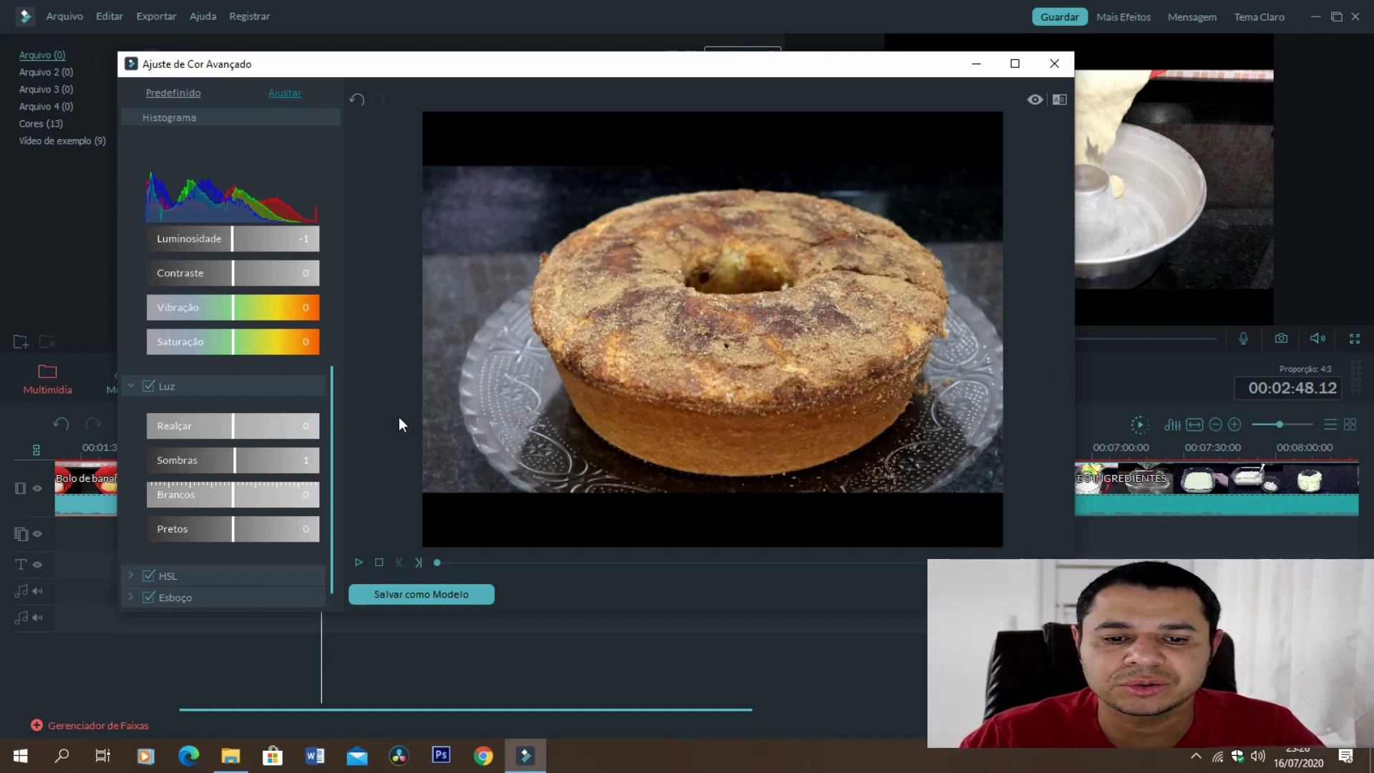
Reset Sombras to 0, set the turquoise HSL colour's Tom to 96 and Saturação to -71, and close the advanced color adjustment.
mouse_move(231, 464)
mouse_down()
mouse_move(211, 466)
mouse_move(235, 472)
mouse_up()
click(223, 575)
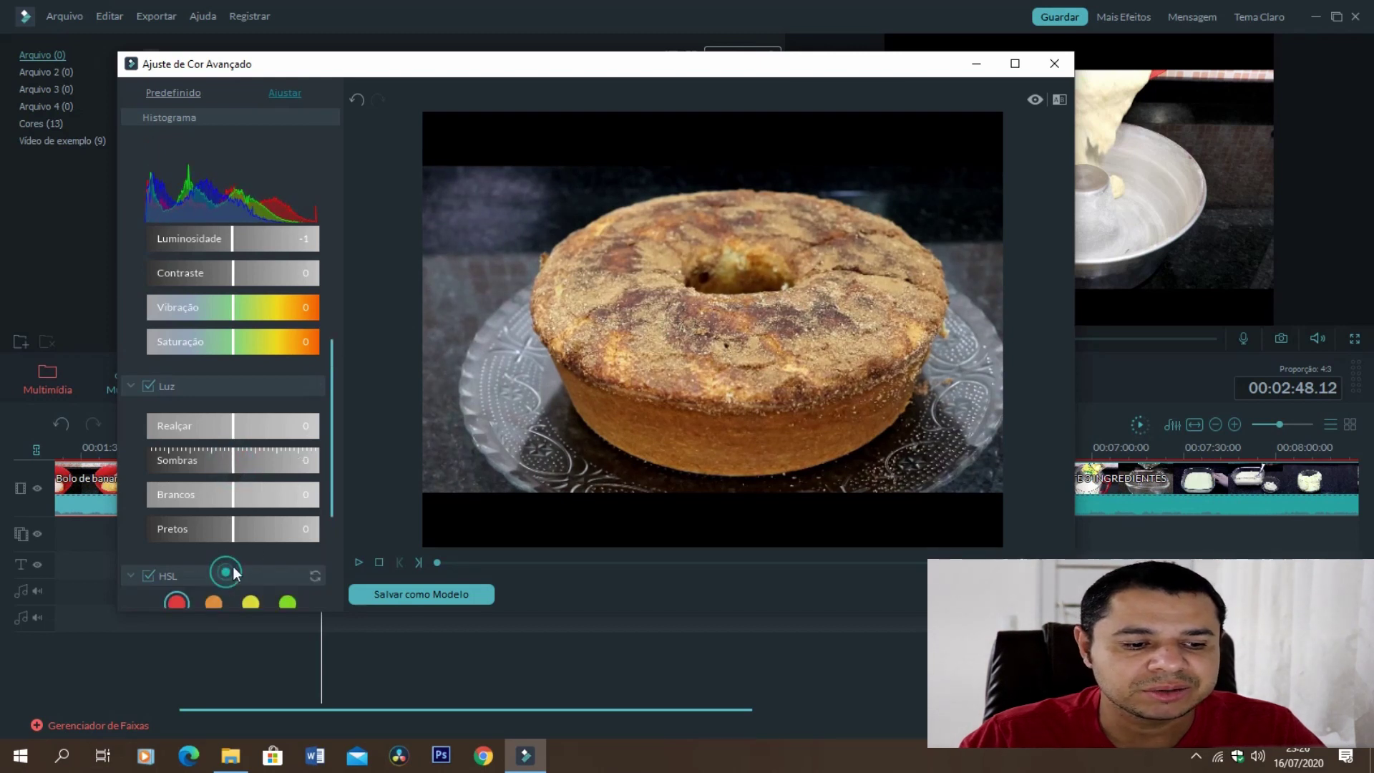
click(287, 465)
drag(226, 507, 316, 493)
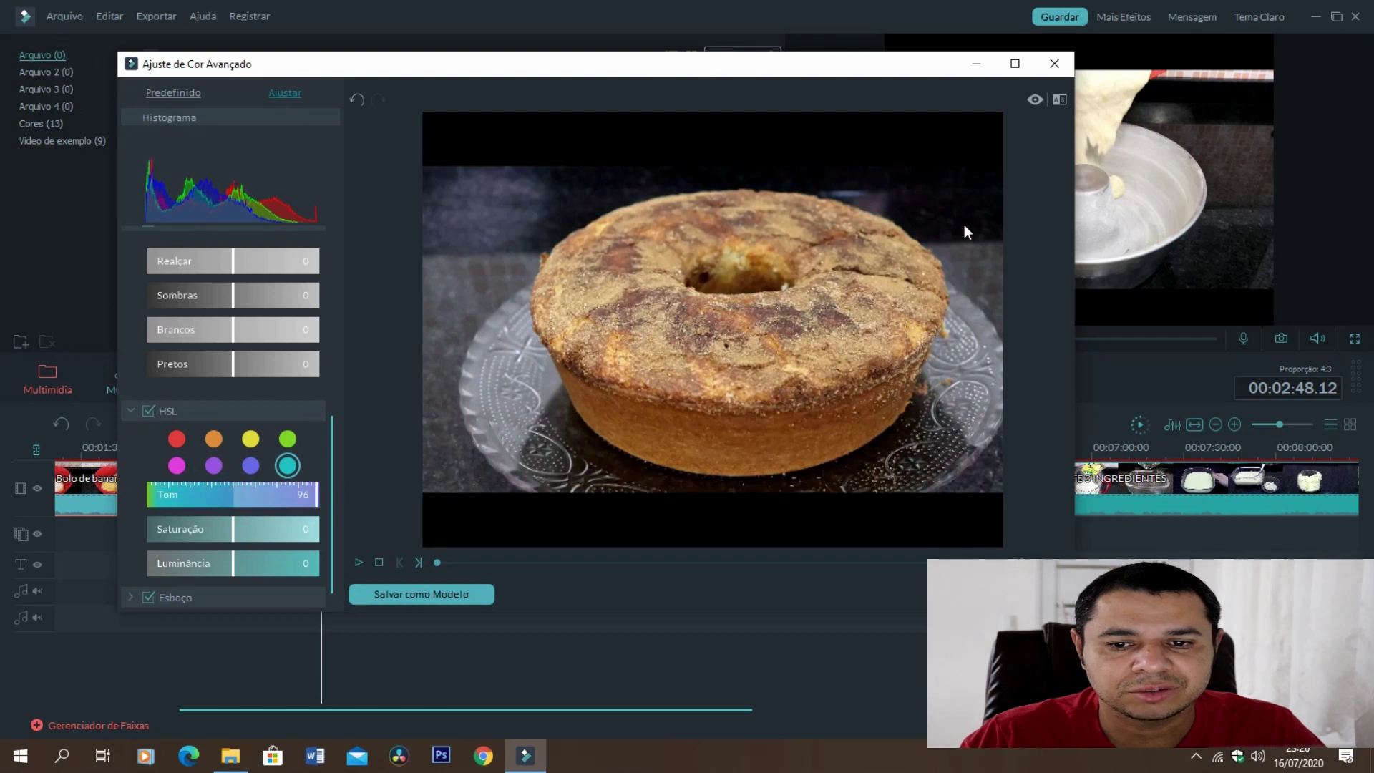
drag(227, 528, 172, 528)
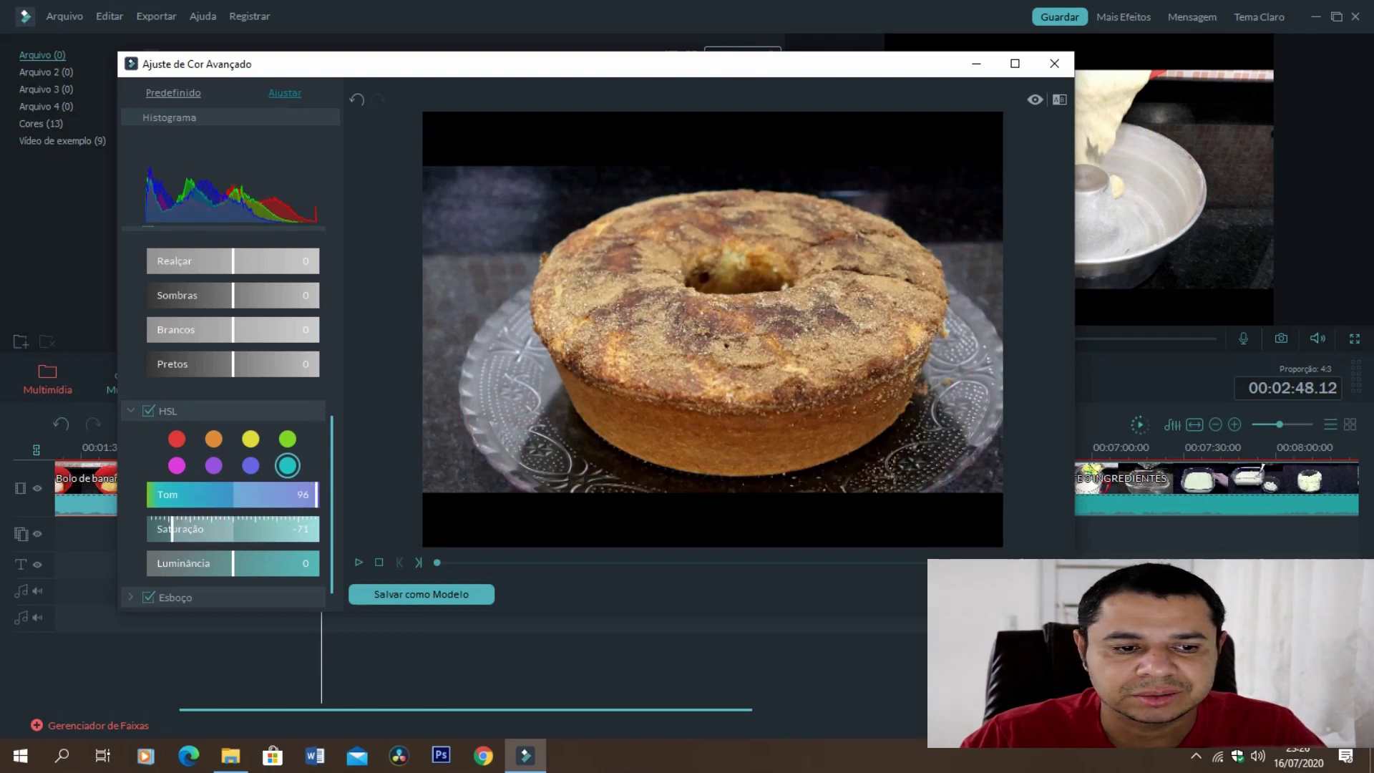
click(987, 594)
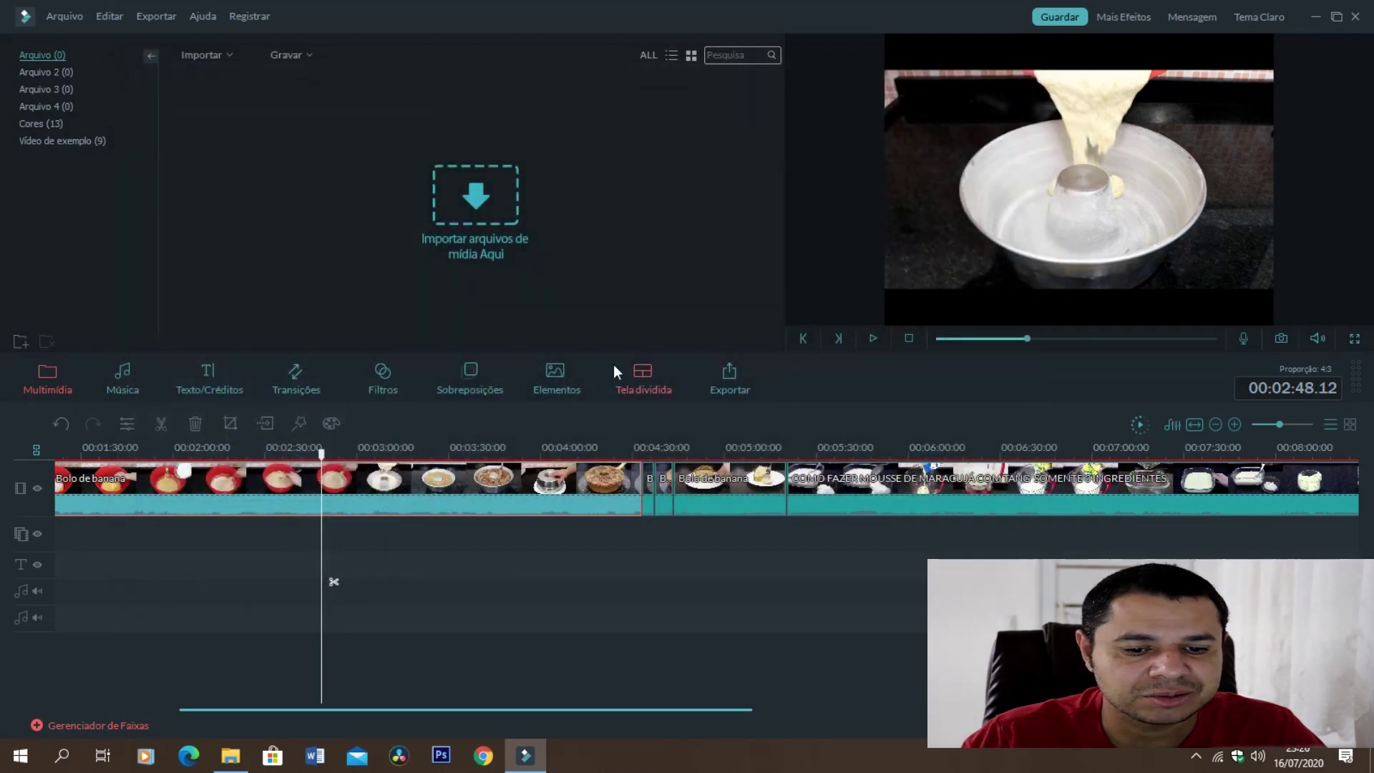
Open the long banana cake segment's editing options and set its Saturação to 3 and Velocidade to 0.230.
double_click(469, 484)
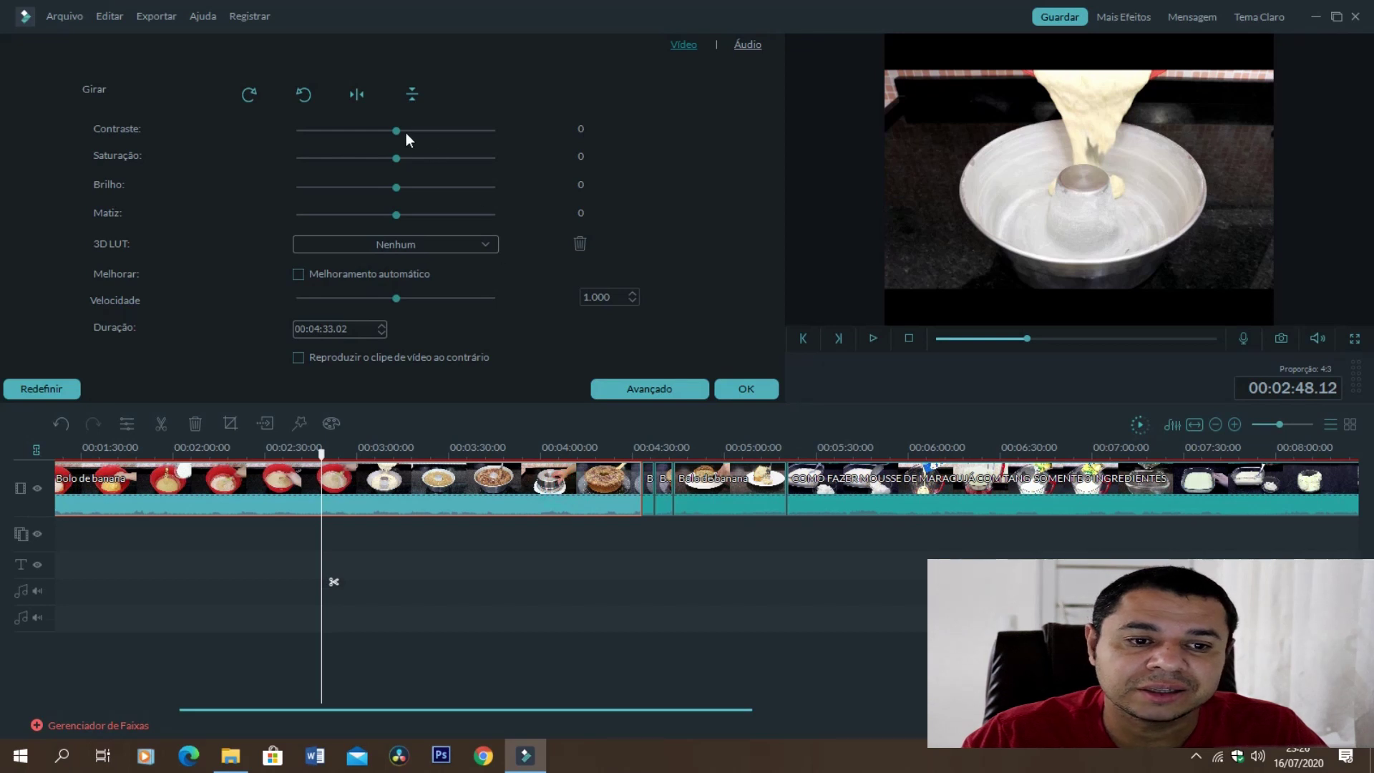
drag(406, 132, 398, 164)
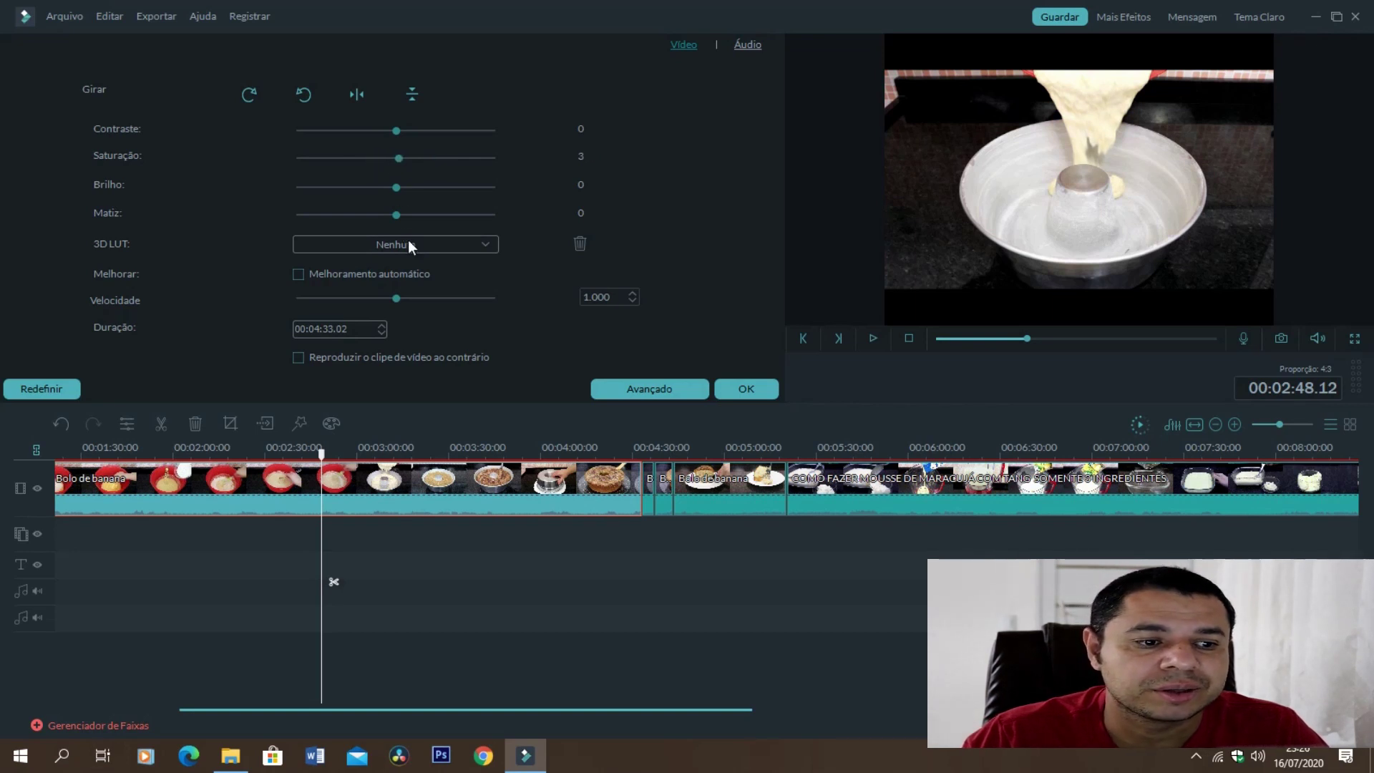
click(436, 478)
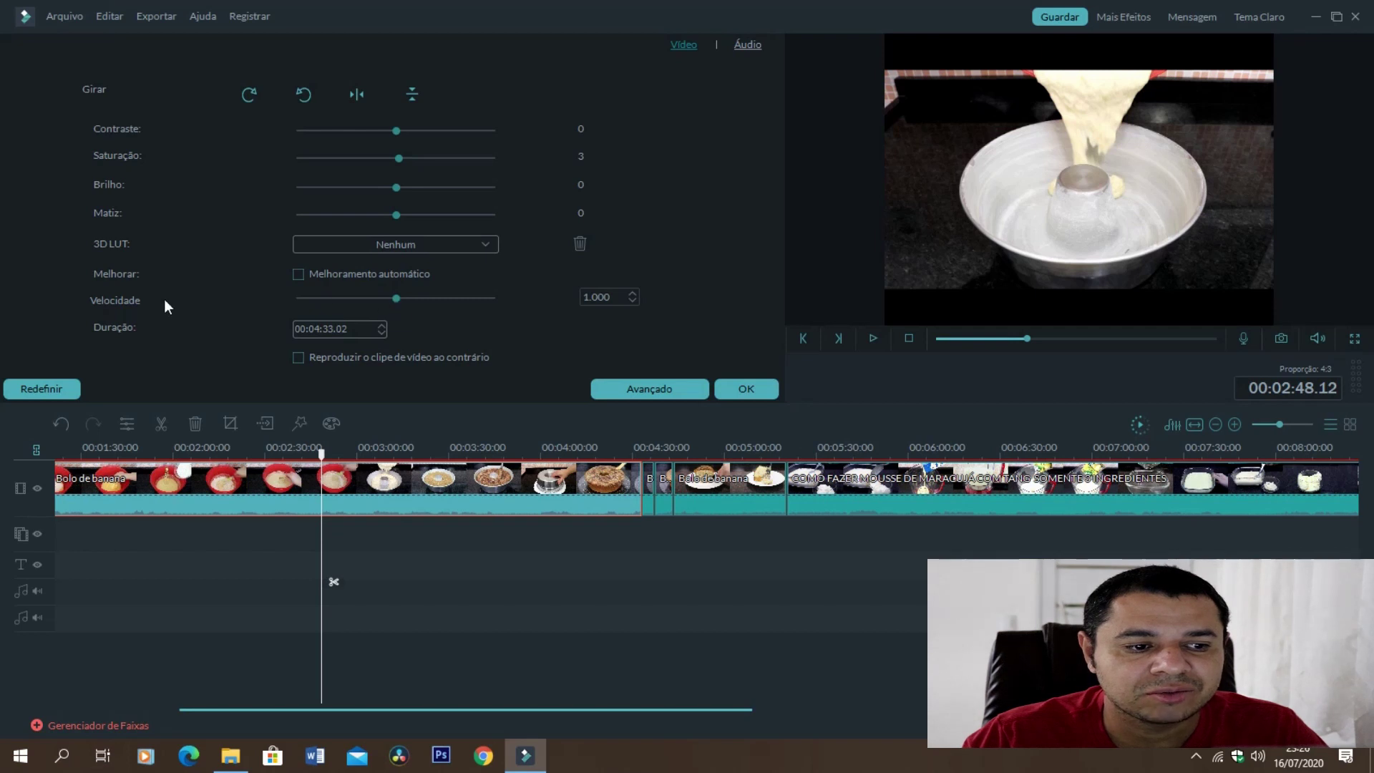
drag(394, 299, 353, 299)
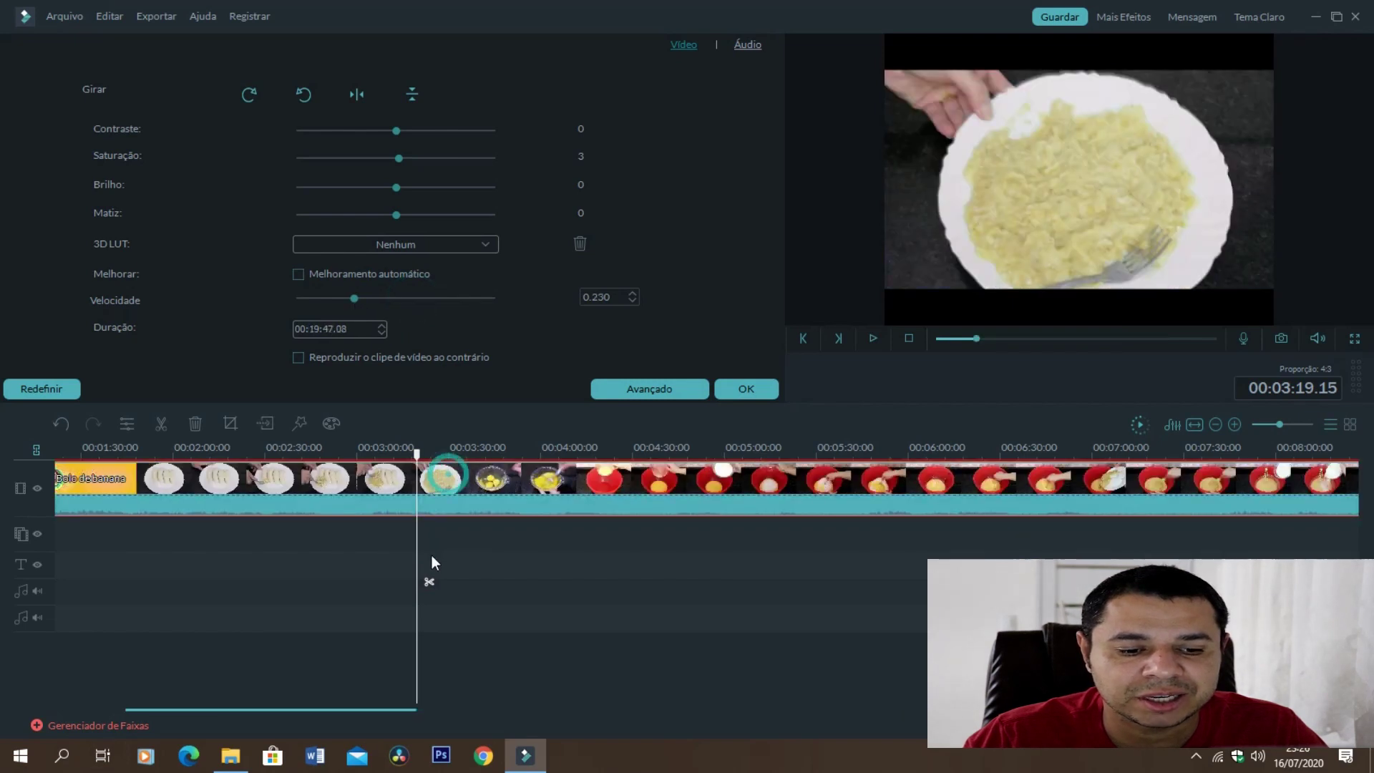
Split the slowed banana cake segment at 00:03:19.15 and again at 00:03:35.22.
click(429, 581)
drag(417, 450, 471, 458)
click(481, 583)
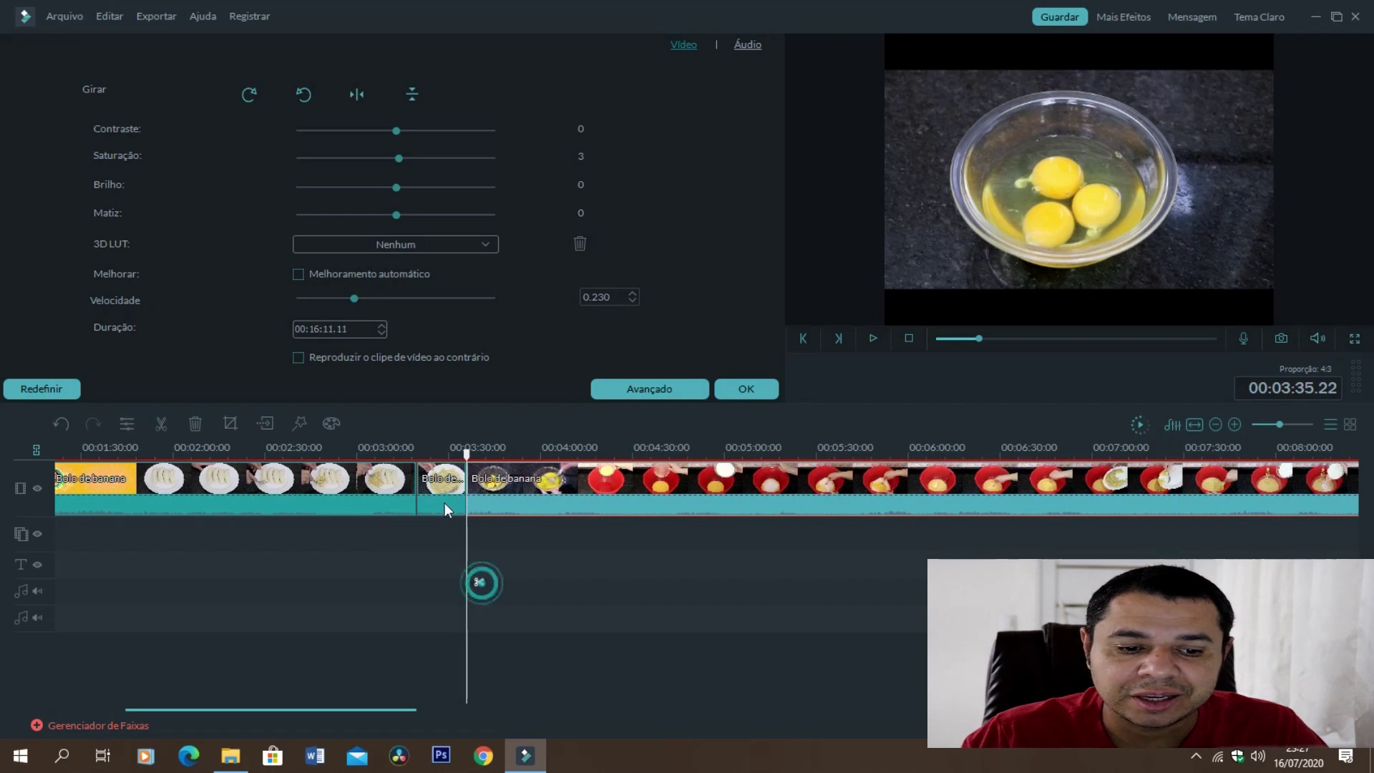
Set the short middle piece's Velocidade to 5.500 and preview it from just before its start.
click(444, 502)
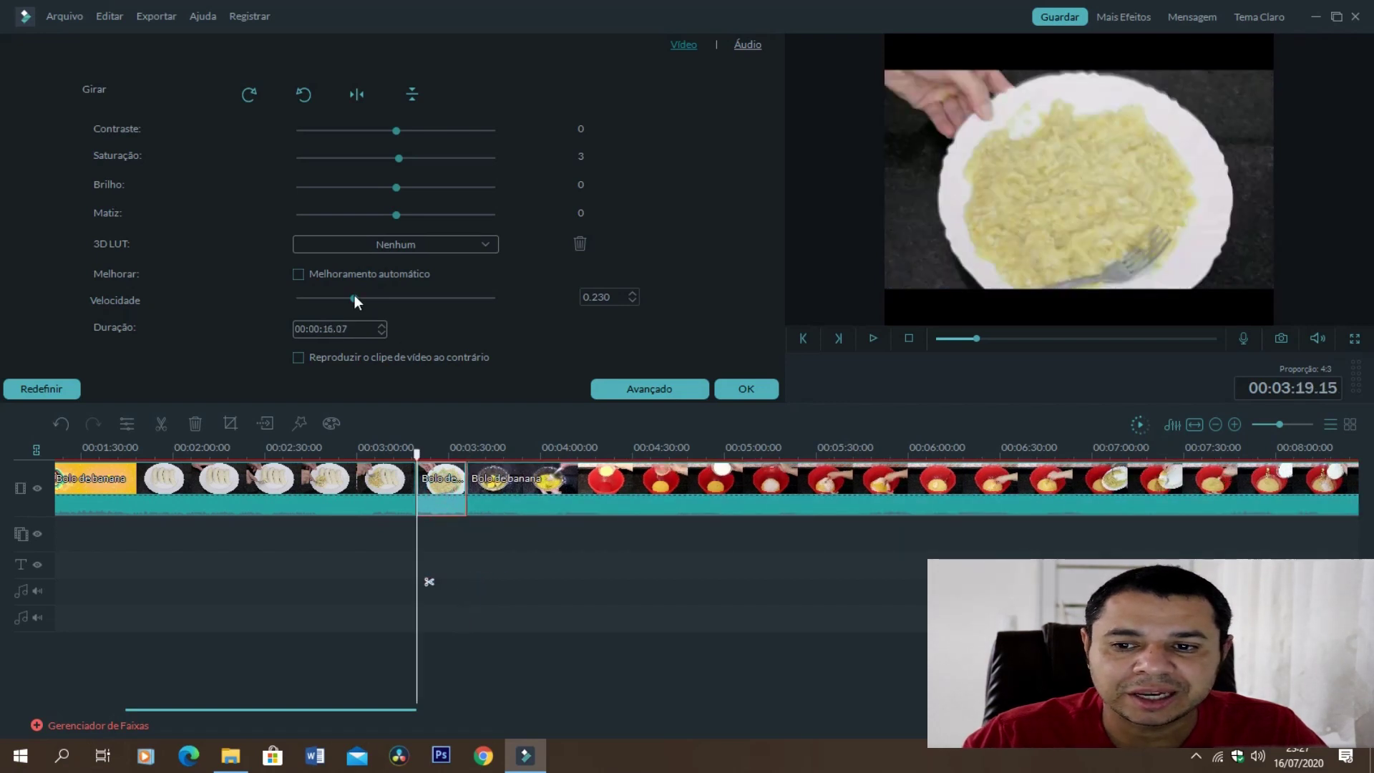
drag(354, 296, 421, 305)
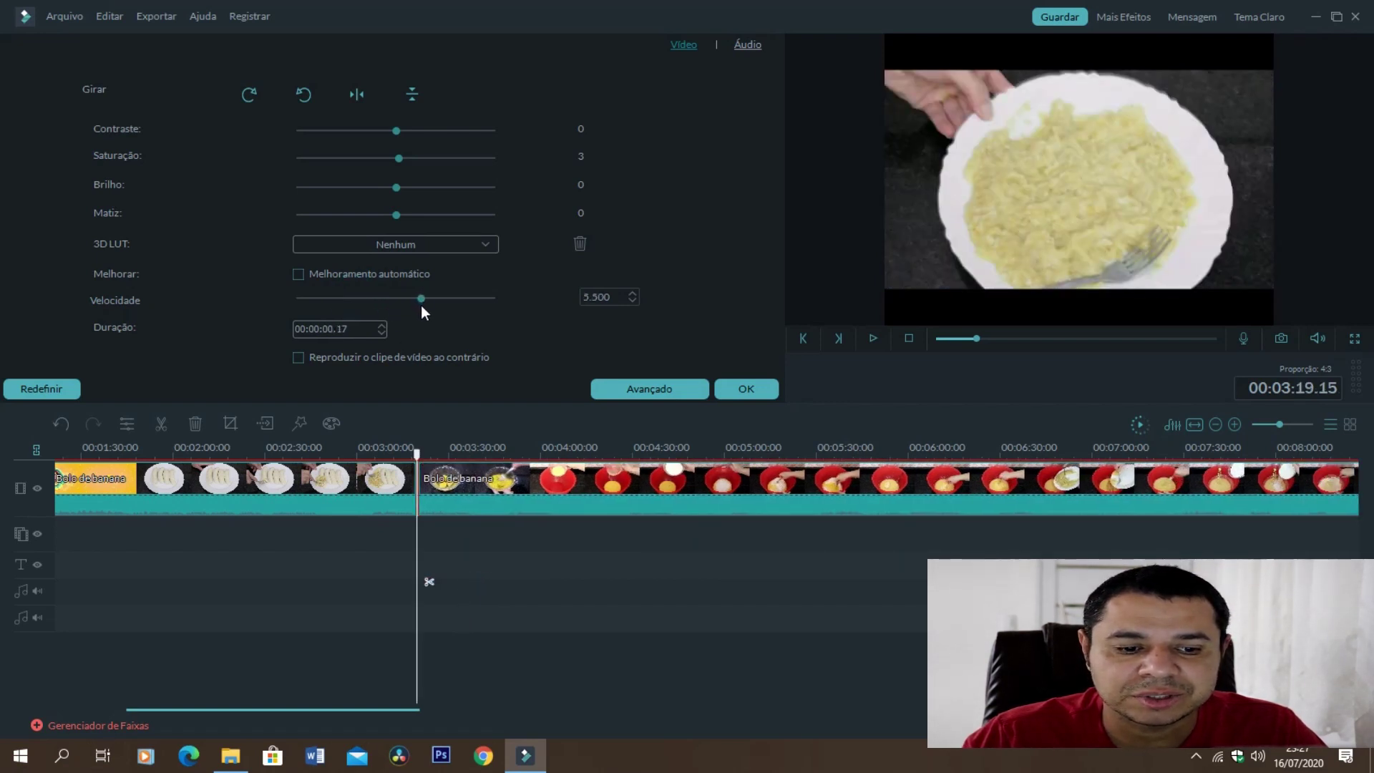
drag(416, 453, 411, 452)
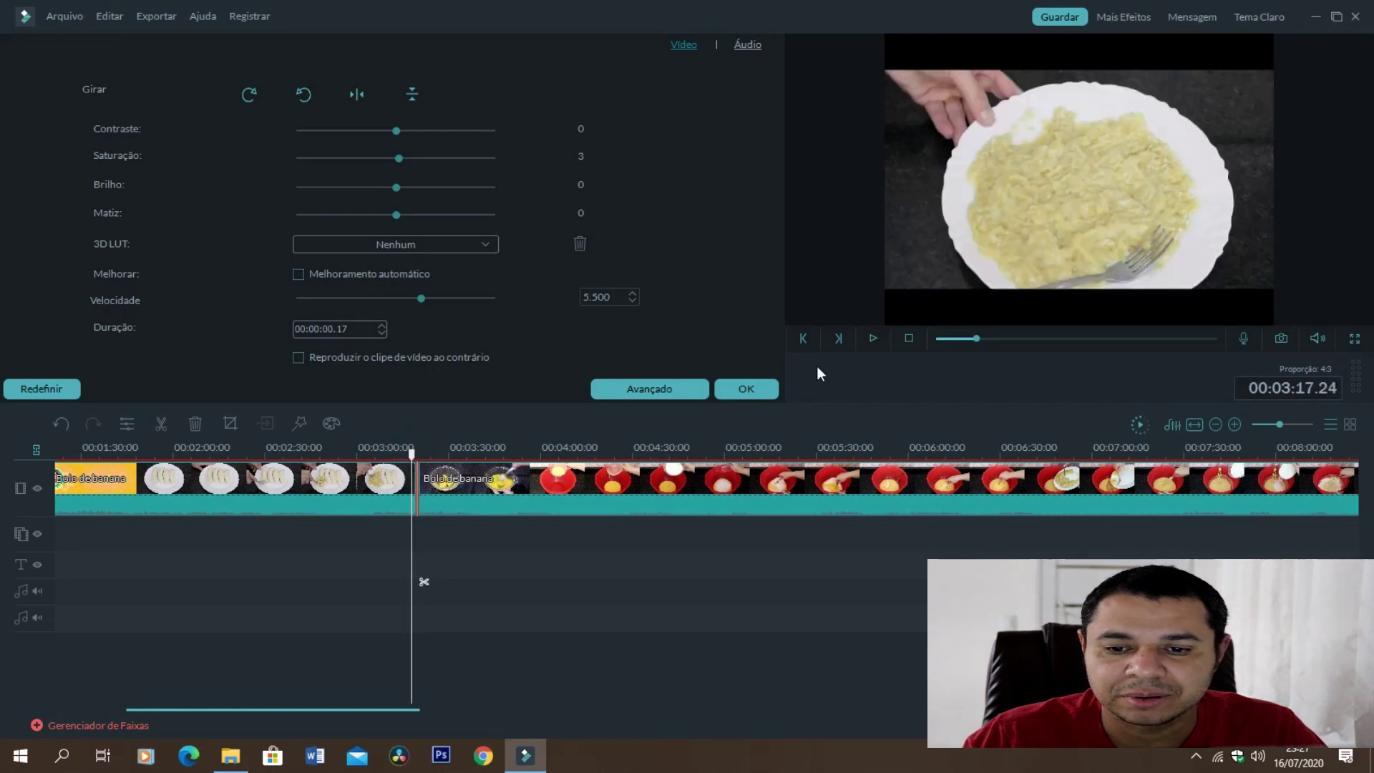
click(870, 343)
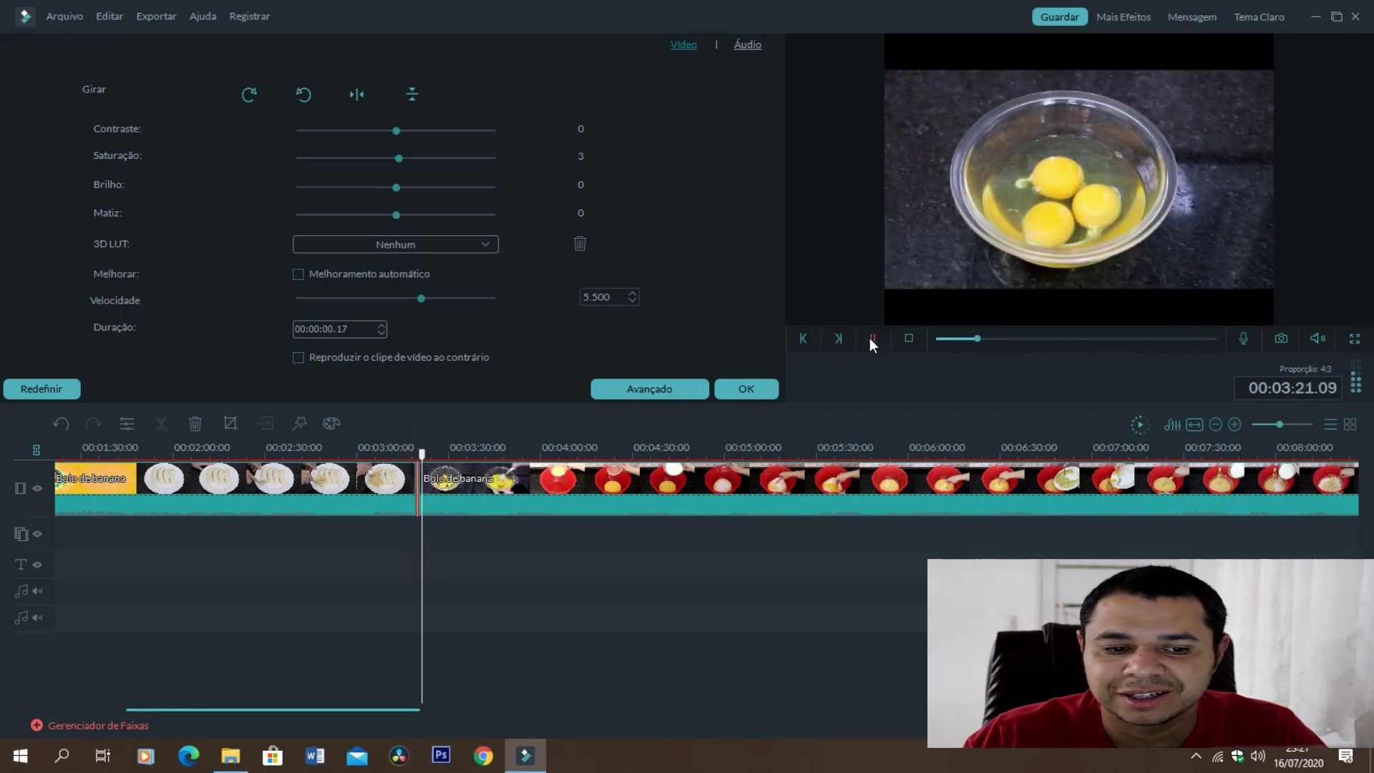
click(870, 338)
Set Velocidade back to 1.000 for the banana cake segments after and before the short sped-up piece.
drag(421, 297, 390, 306)
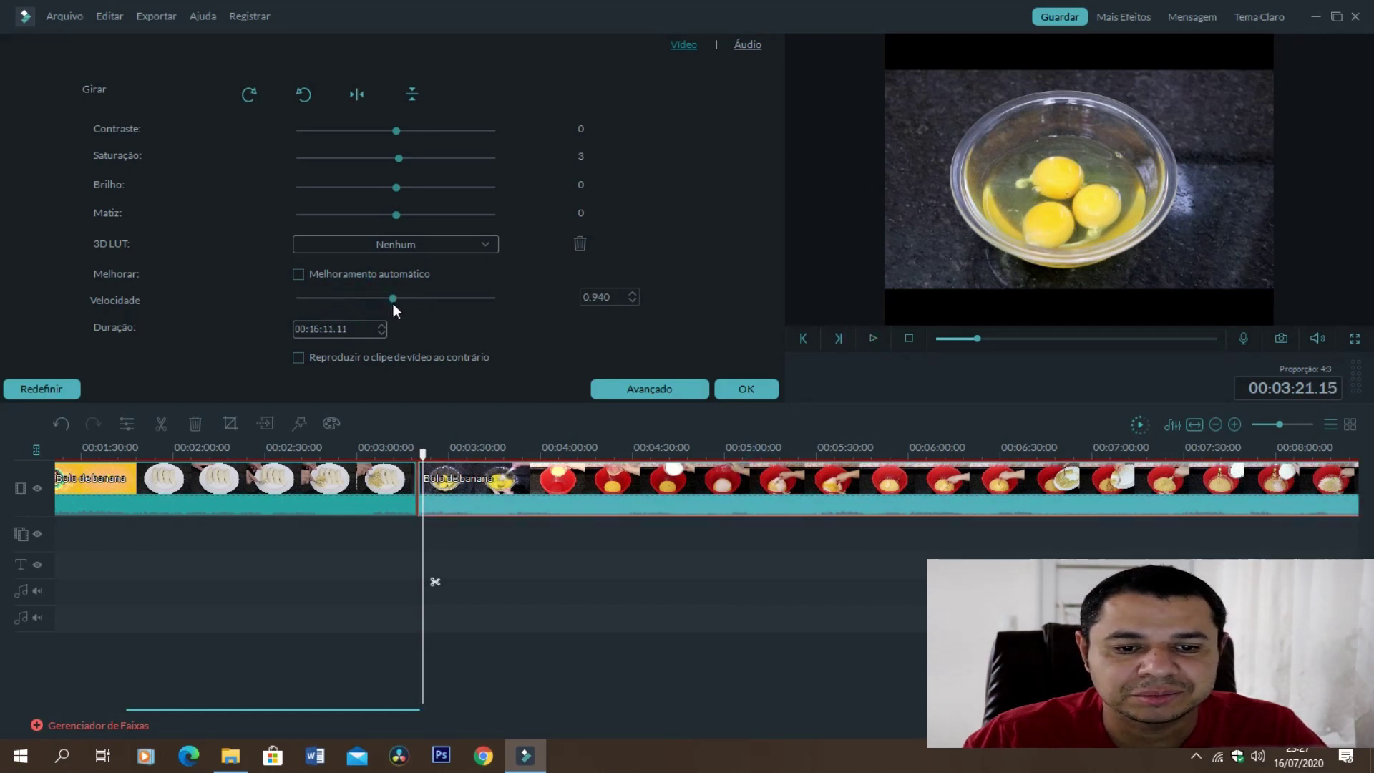
click(342, 508)
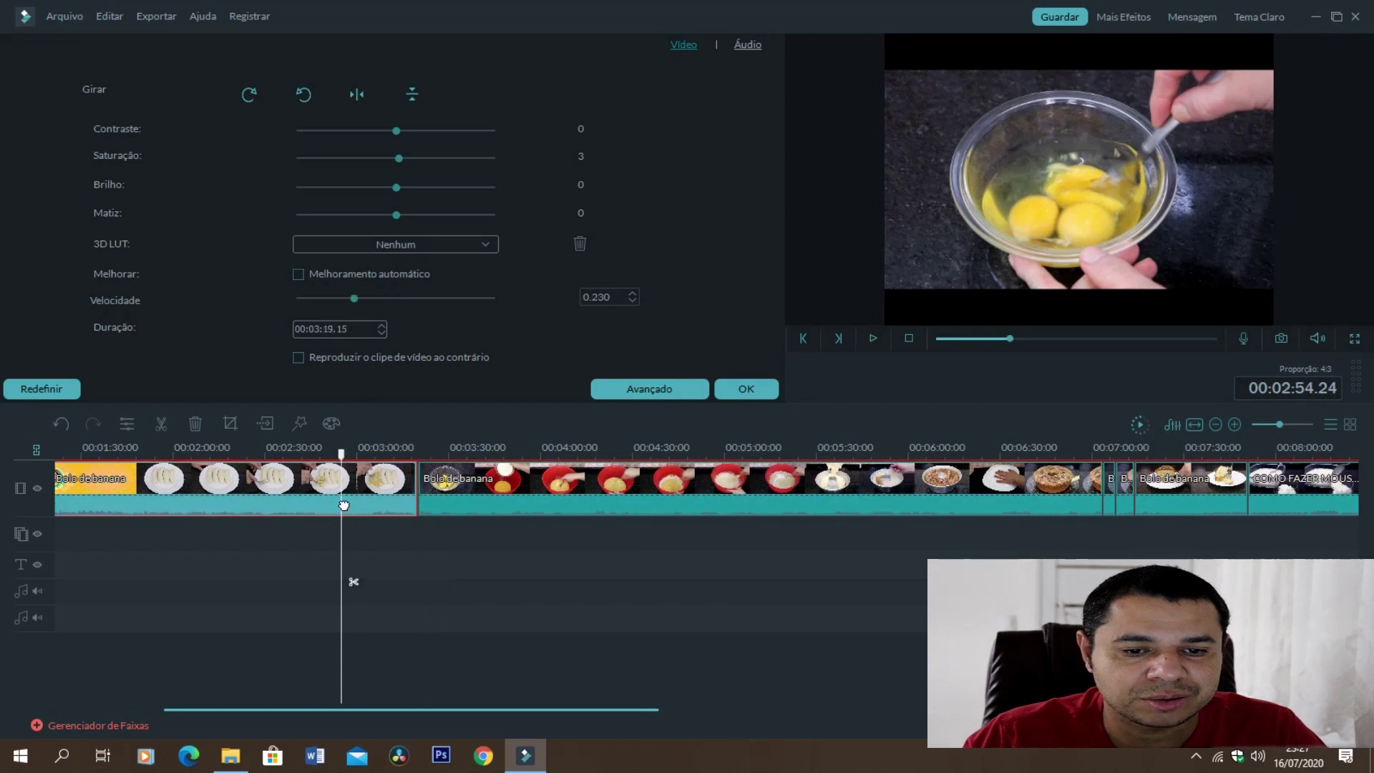
drag(354, 297, 396, 303)
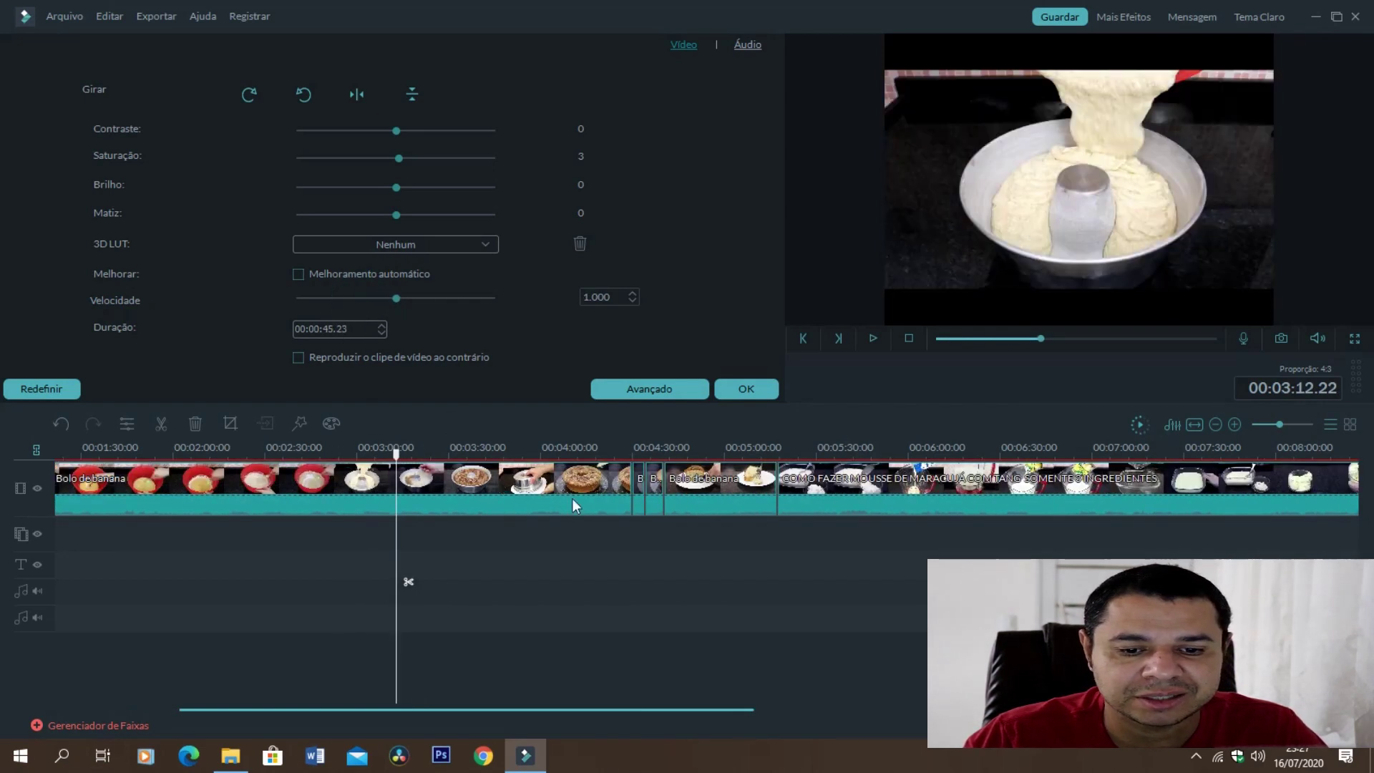
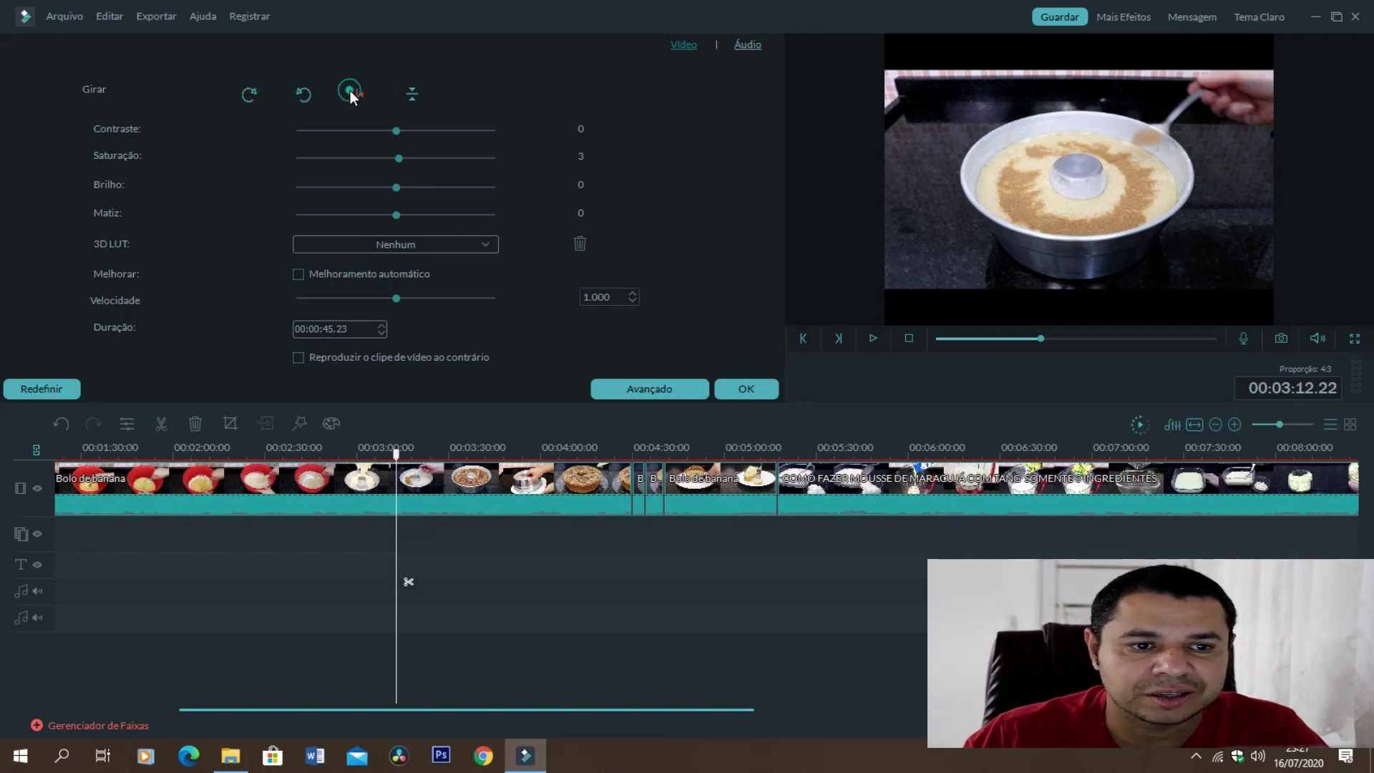
Try the vertical and horizontal flips on the long banana cake segment after the sped-up piece, restoring its original orientation.
click(424, 465)
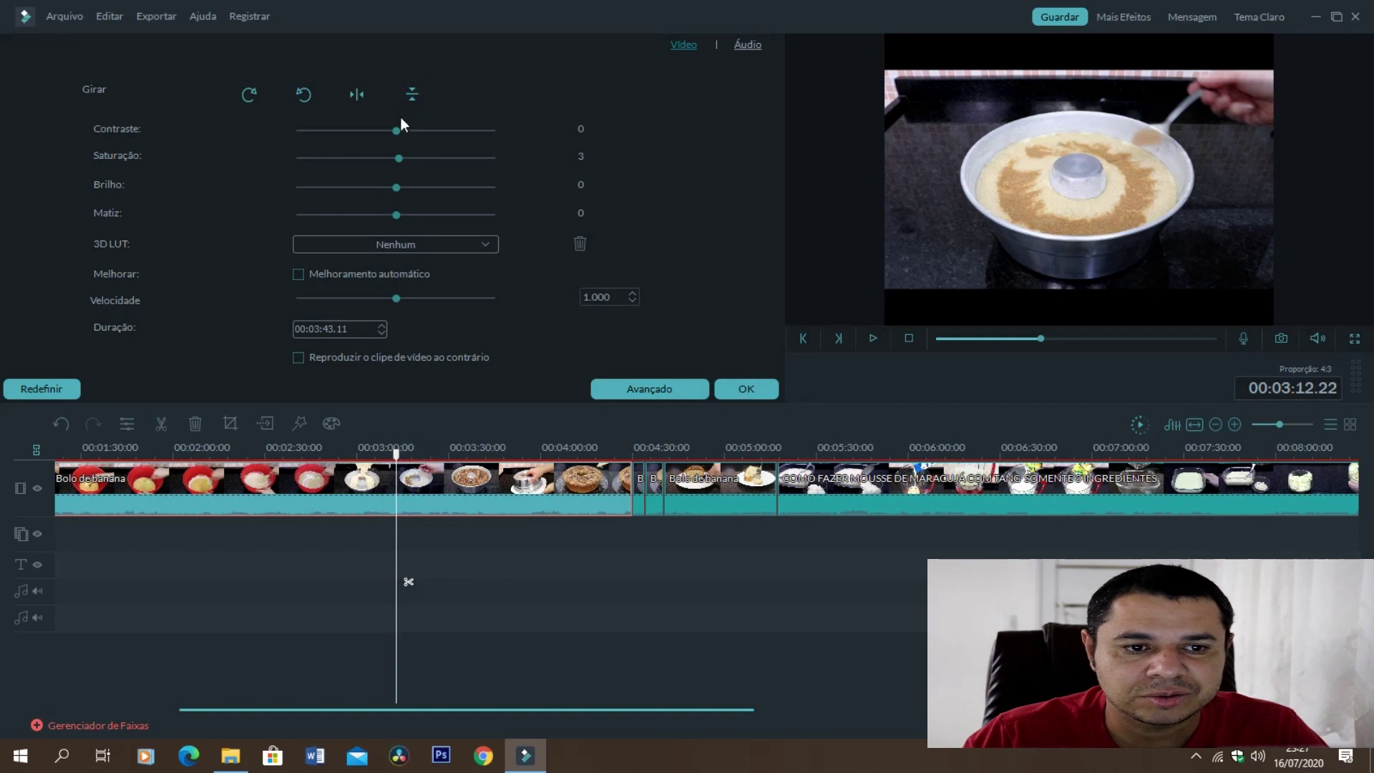
click(410, 97)
click(411, 97)
click(411, 97)
click(410, 96)
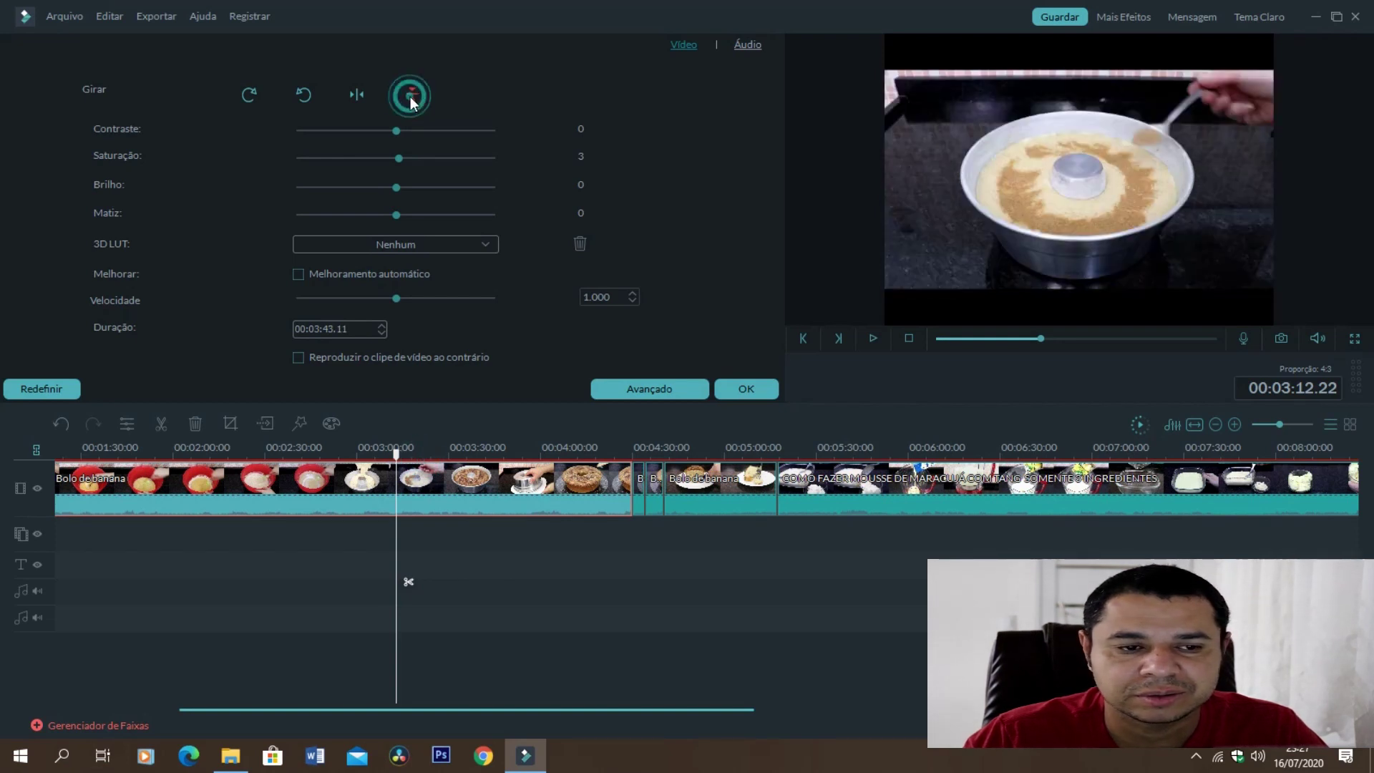
click(361, 97)
click(361, 97)
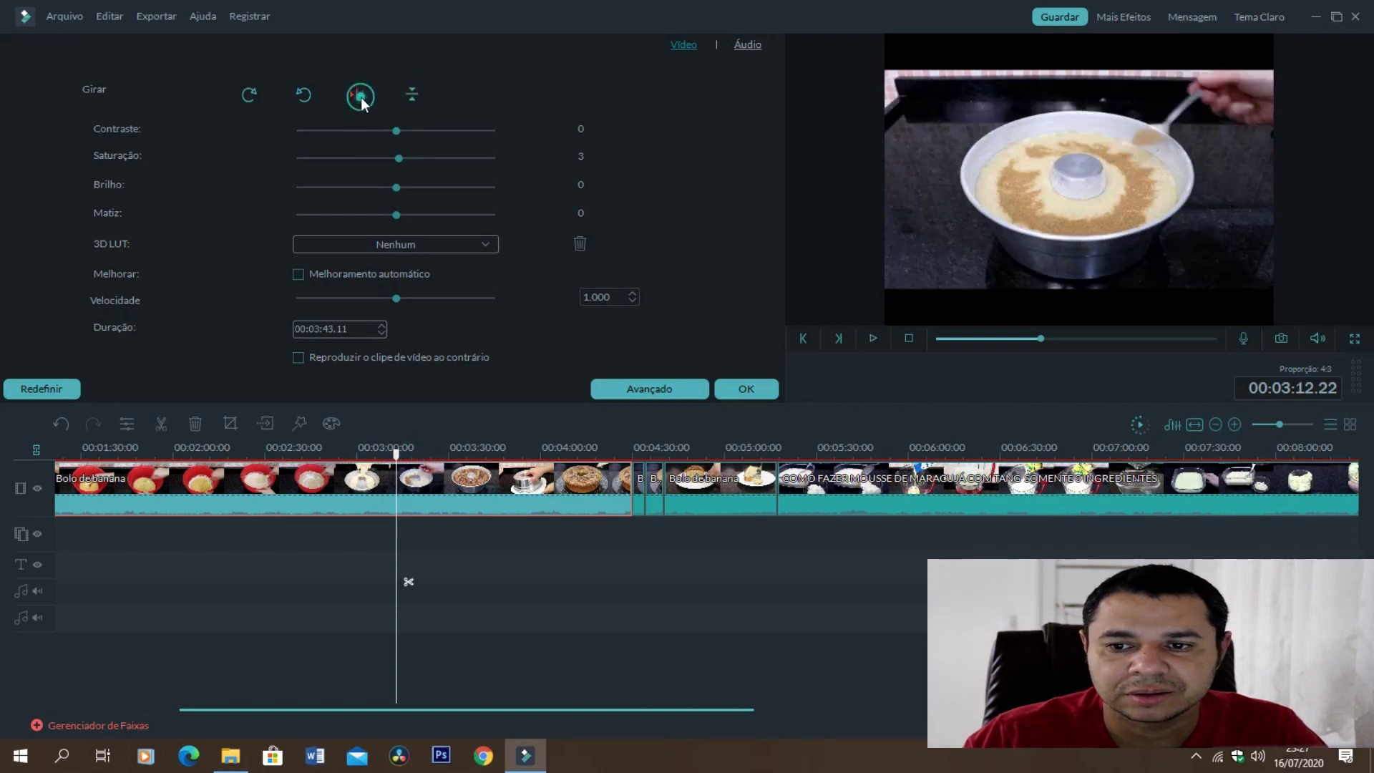
Try rotating the same segment counterclockwise in quarter turns through a full circle.
click(303, 93)
click(303, 94)
click(304, 94)
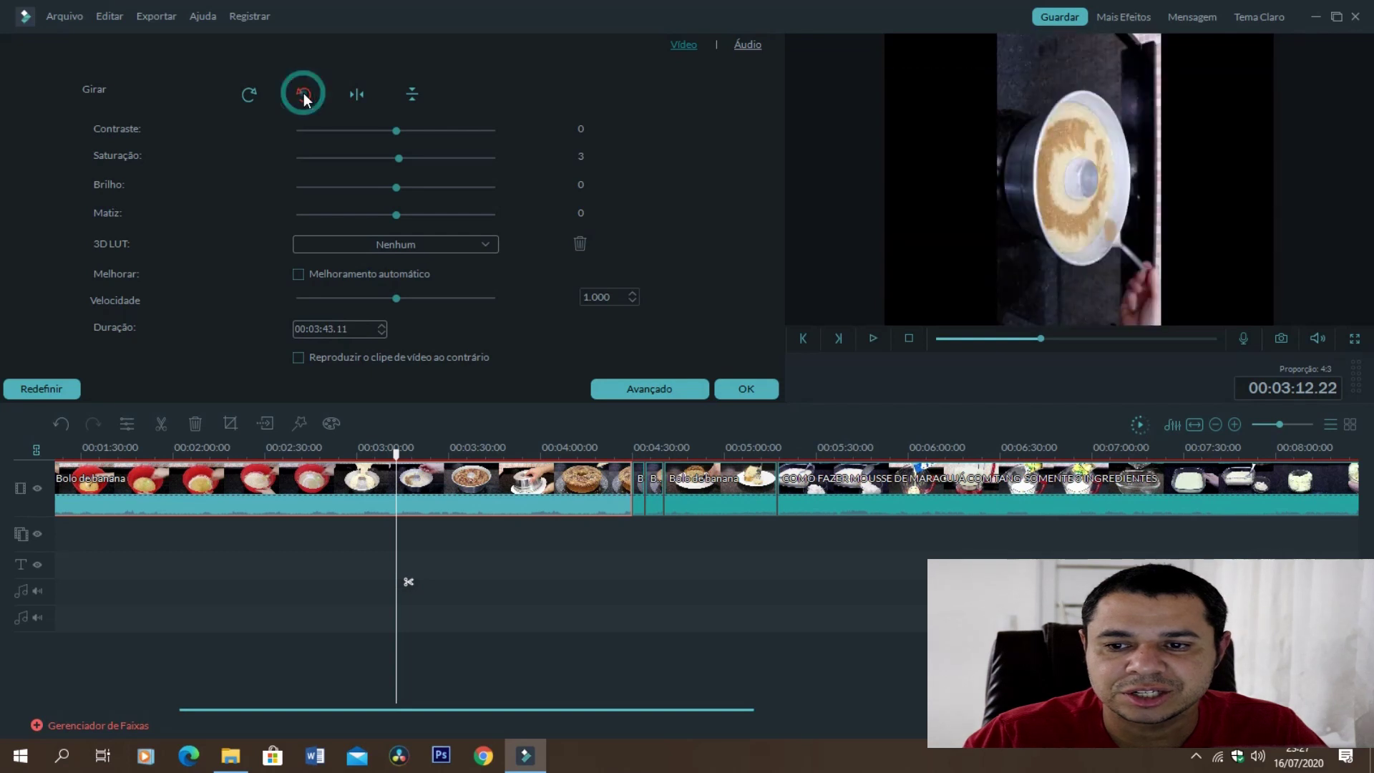
click(303, 94)
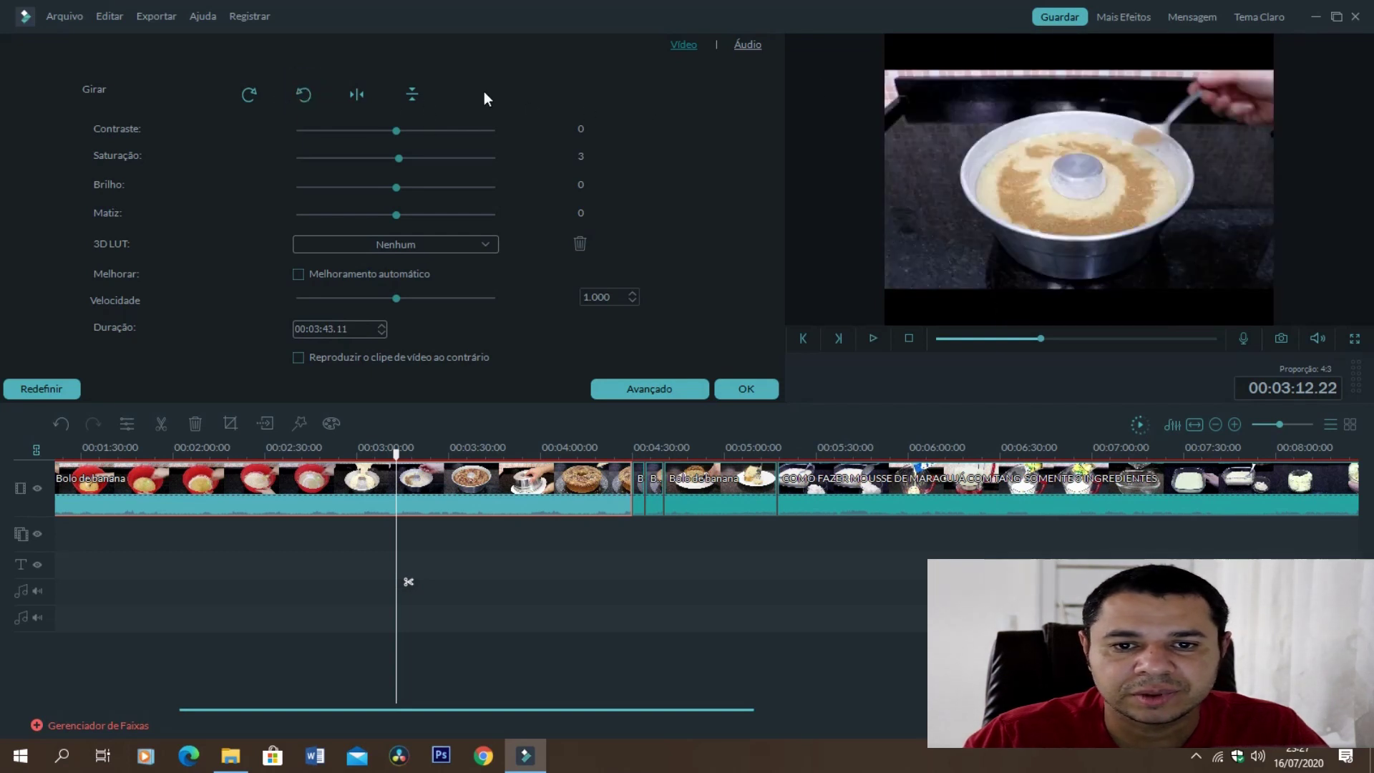
Show the segment's audio settings, set its Volume to 97, and try the Fade In before returning it to 0.00s.
click(748, 48)
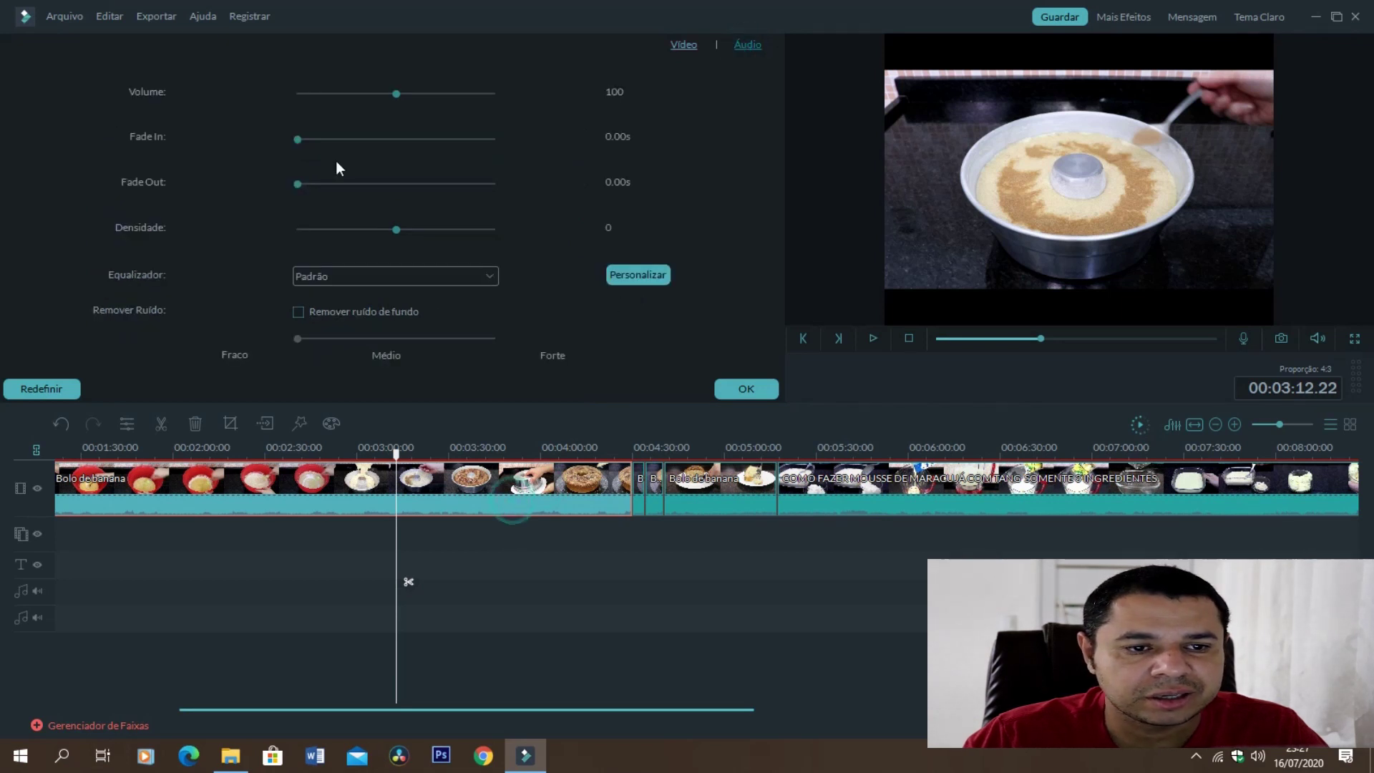
mouse_move(394, 93)
mouse_down()
mouse_move(356, 93)
mouse_move(477, 98)
mouse_move(394, 102)
mouse_up()
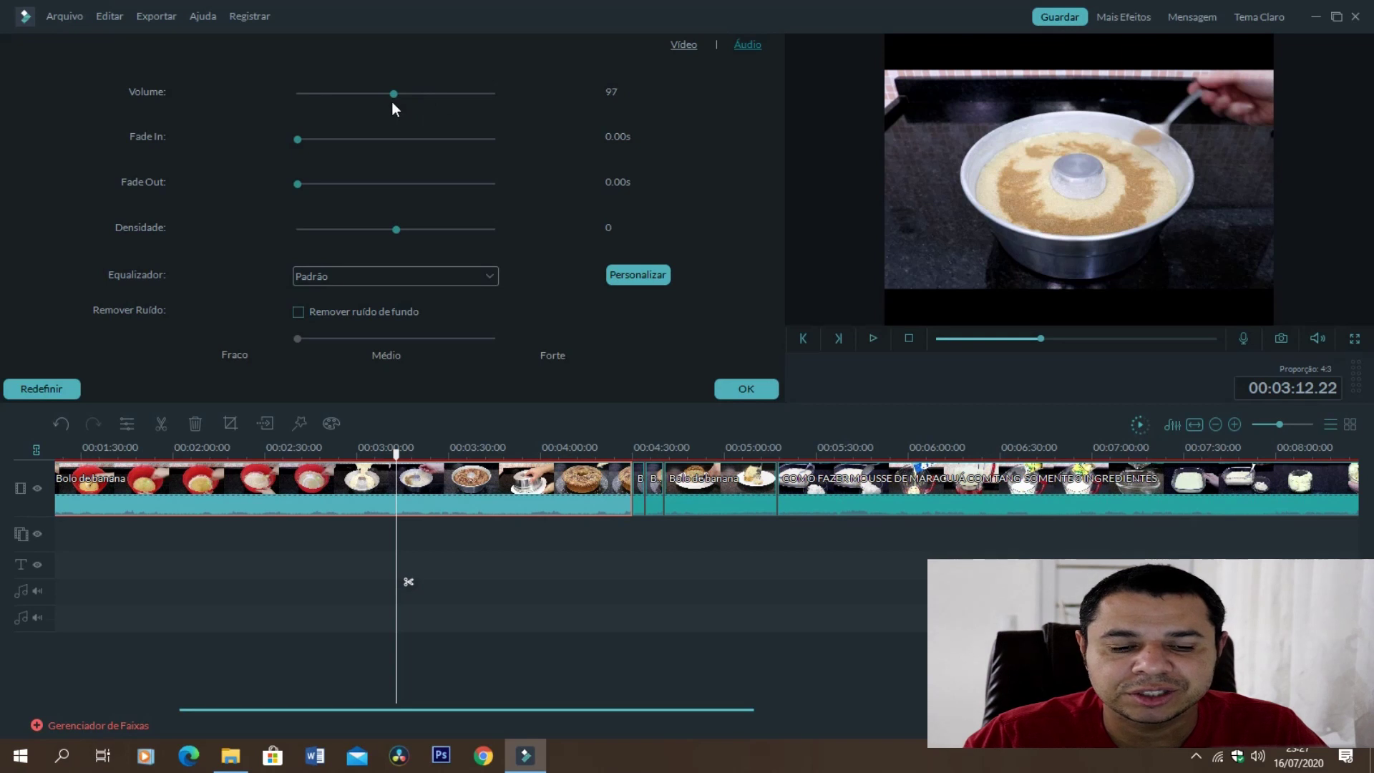
drag(398, 457, 430, 469)
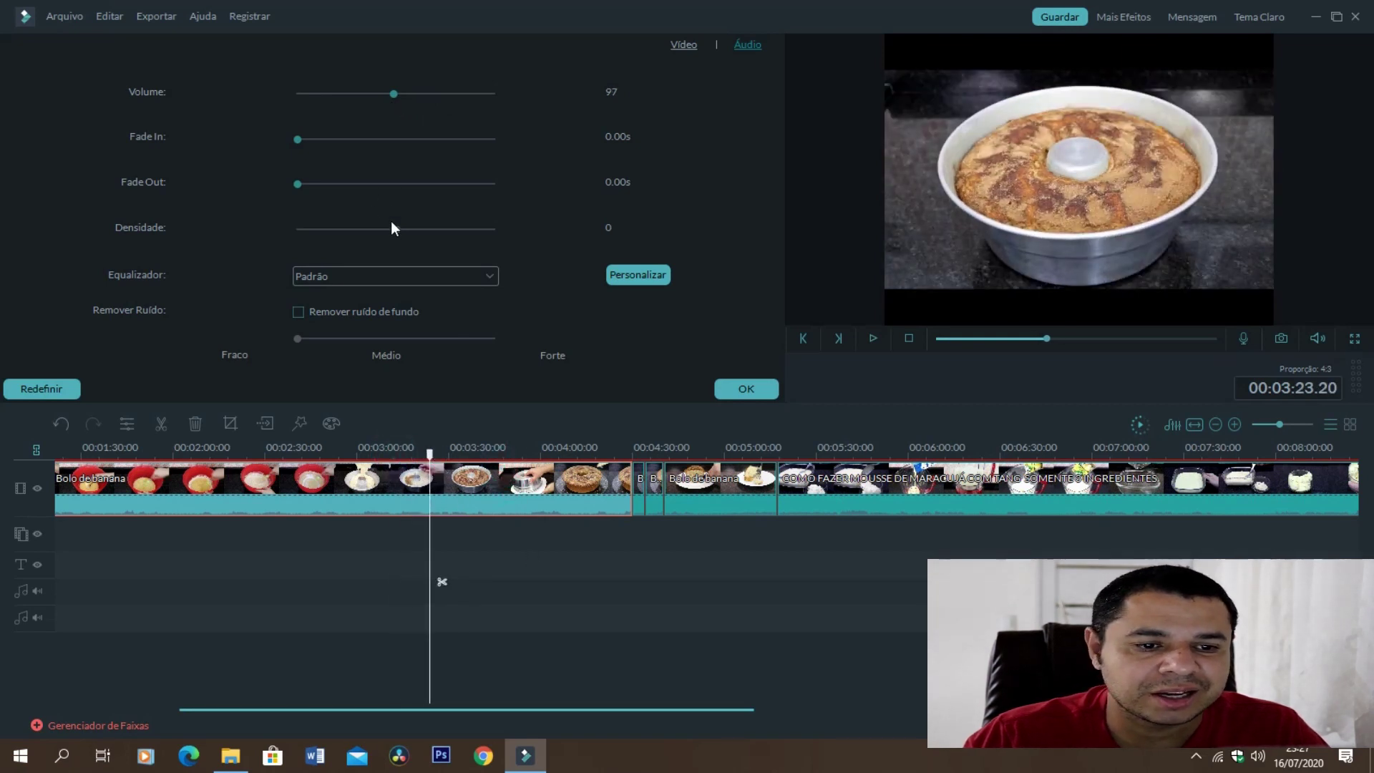
click(397, 139)
drag(384, 138, 289, 144)
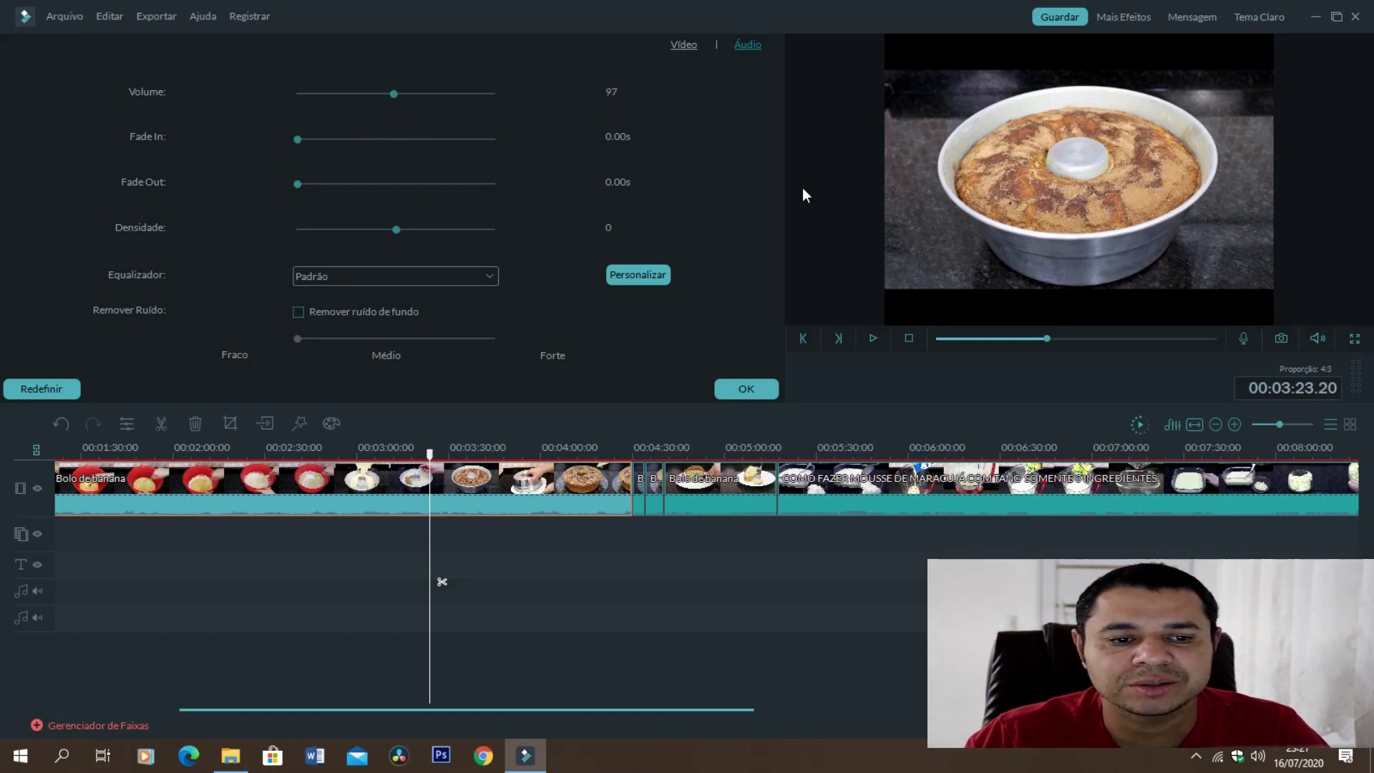
Show the equalizer presets, try the 500 Hz band in the custom equalizer, and cancel the customization.
click(483, 276)
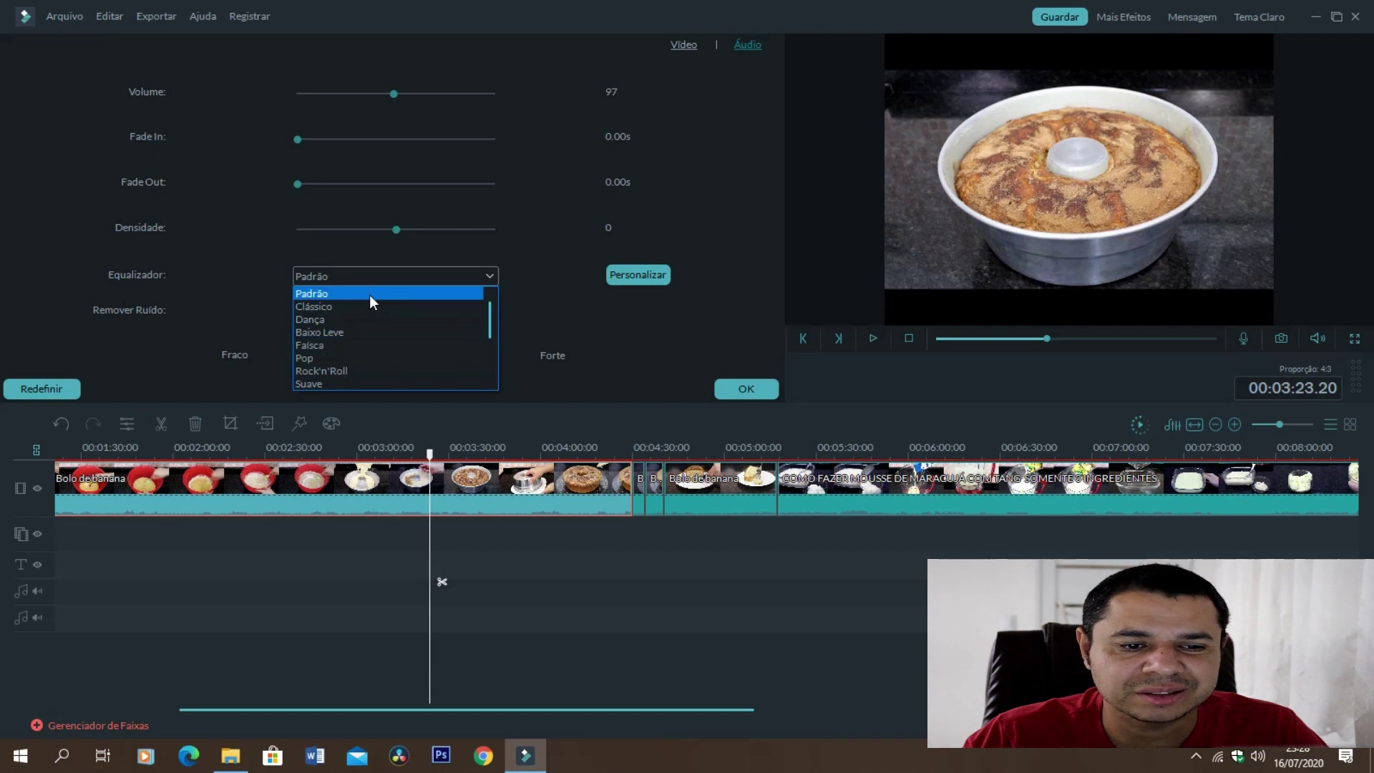
click(553, 212)
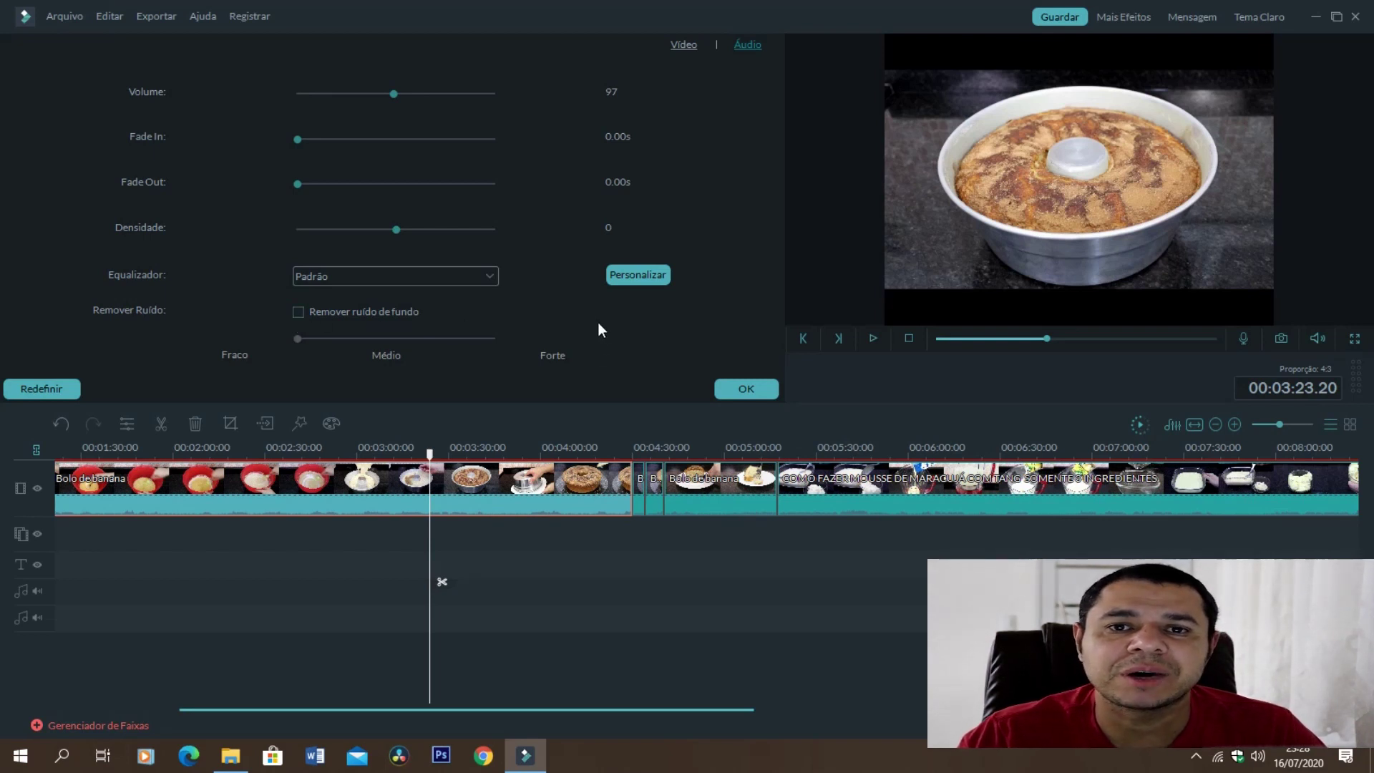
click(304, 311)
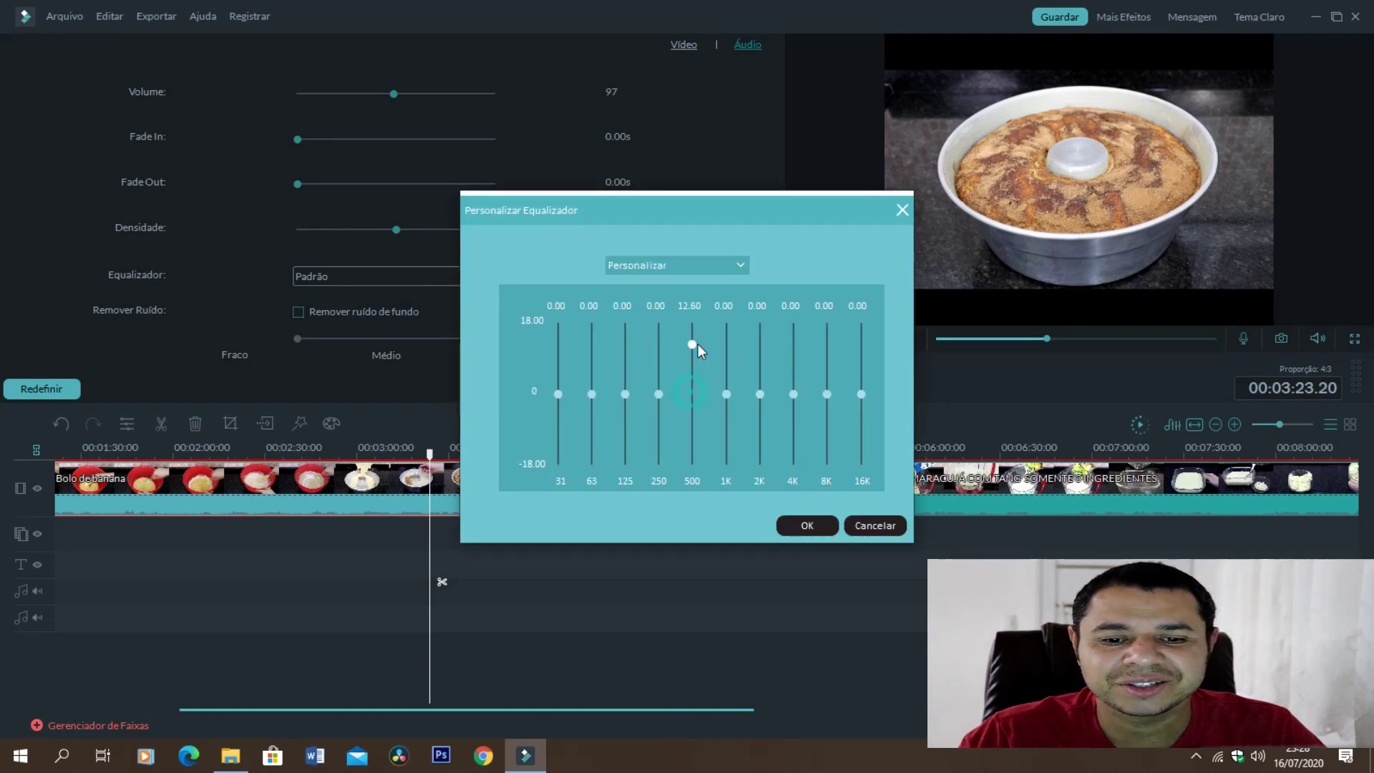
drag(703, 377, 706, 394)
click(876, 525)
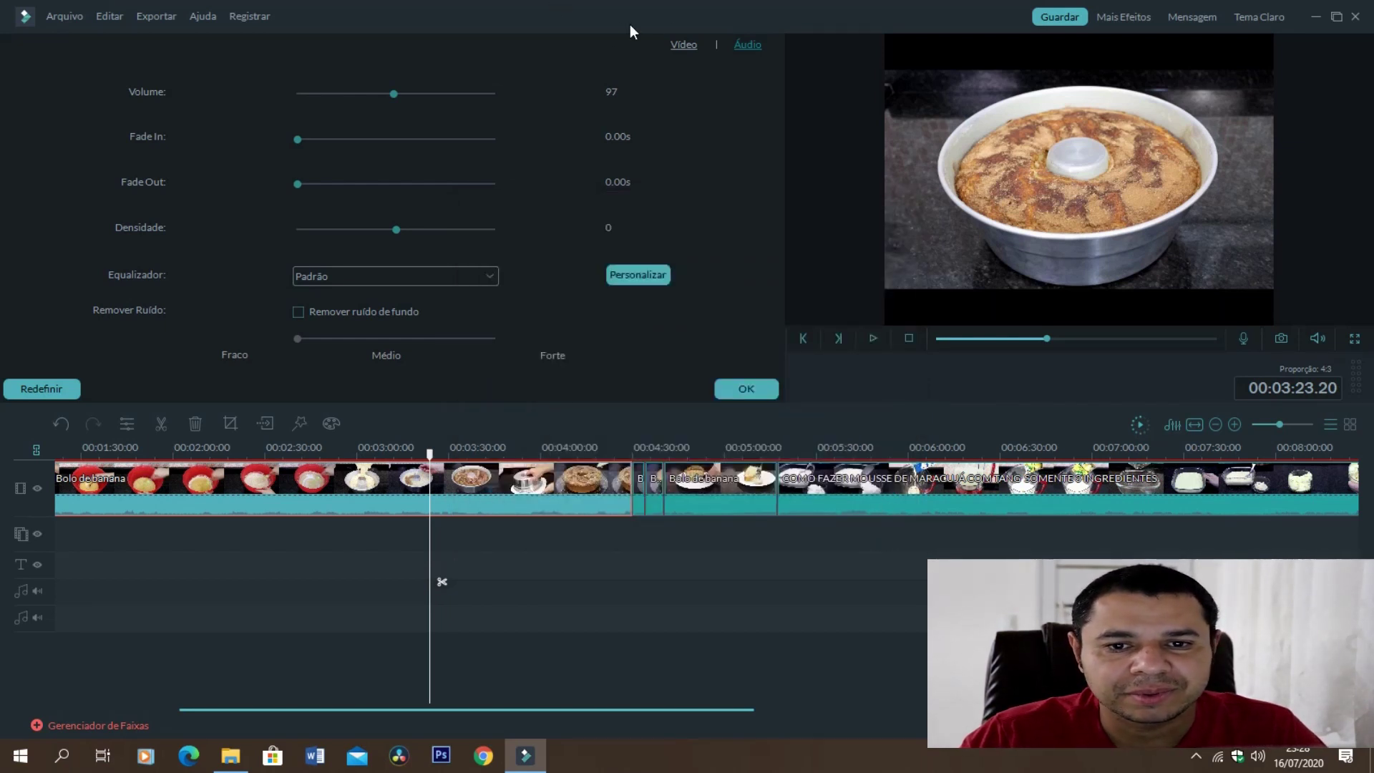
Return to the segment's video settings and accept the edits.
click(683, 44)
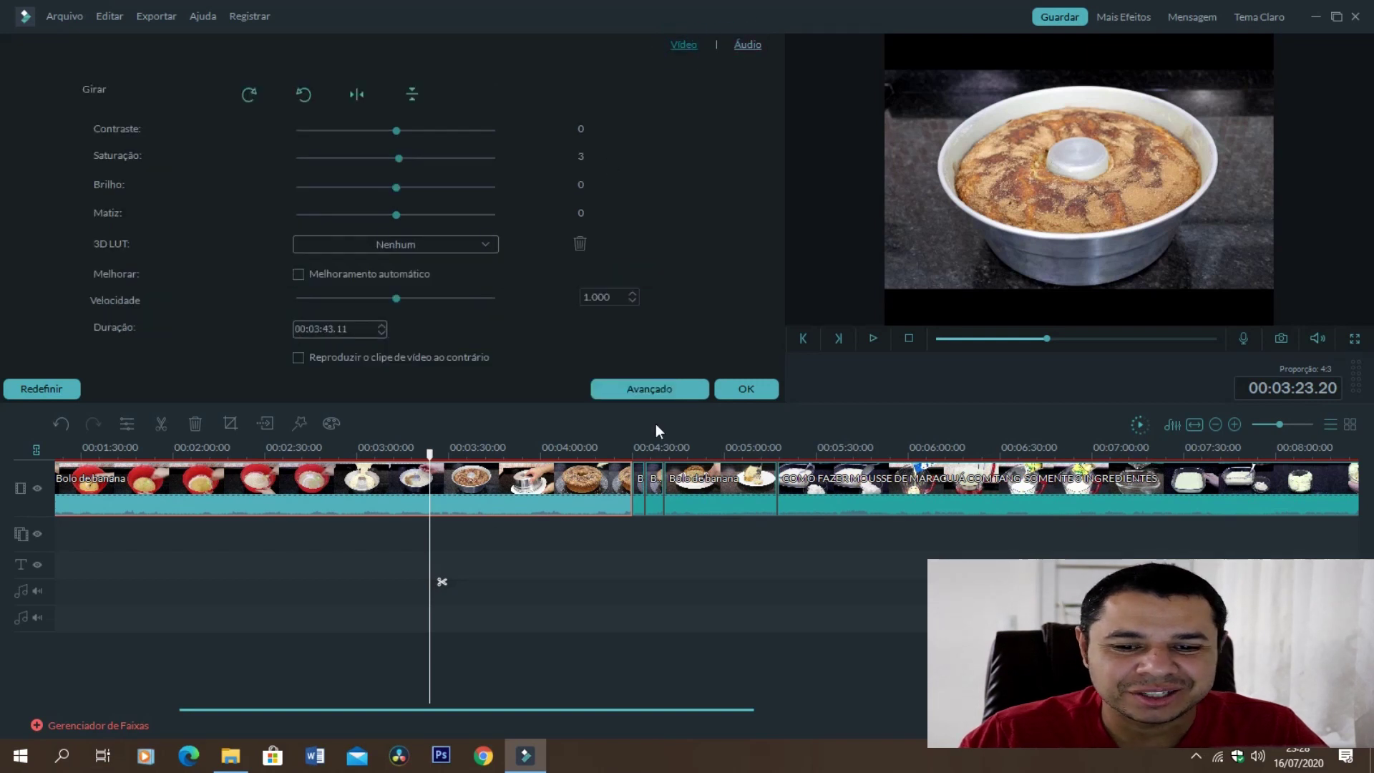
click(735, 393)
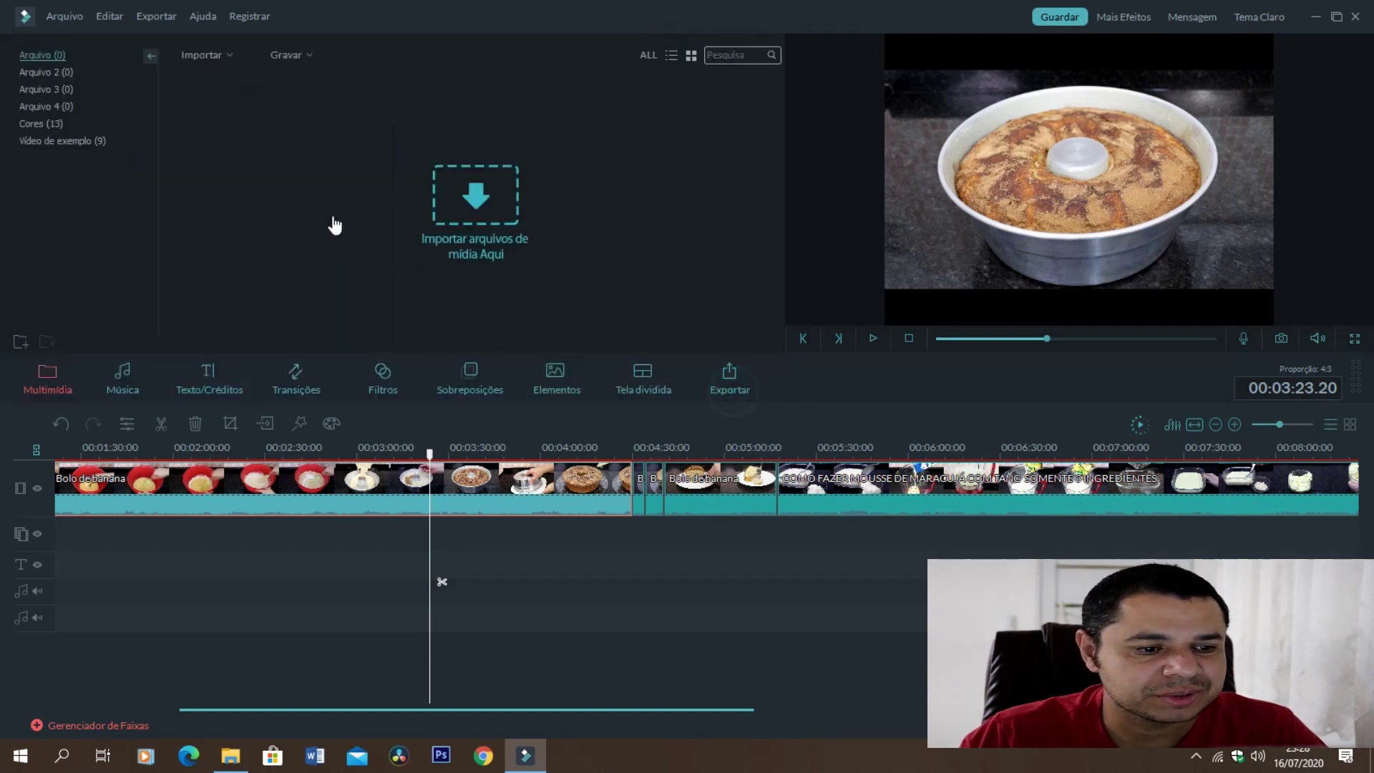
Add the song Present Moment - You And Me at the start of the first audio track and open its editing options.
click(120, 371)
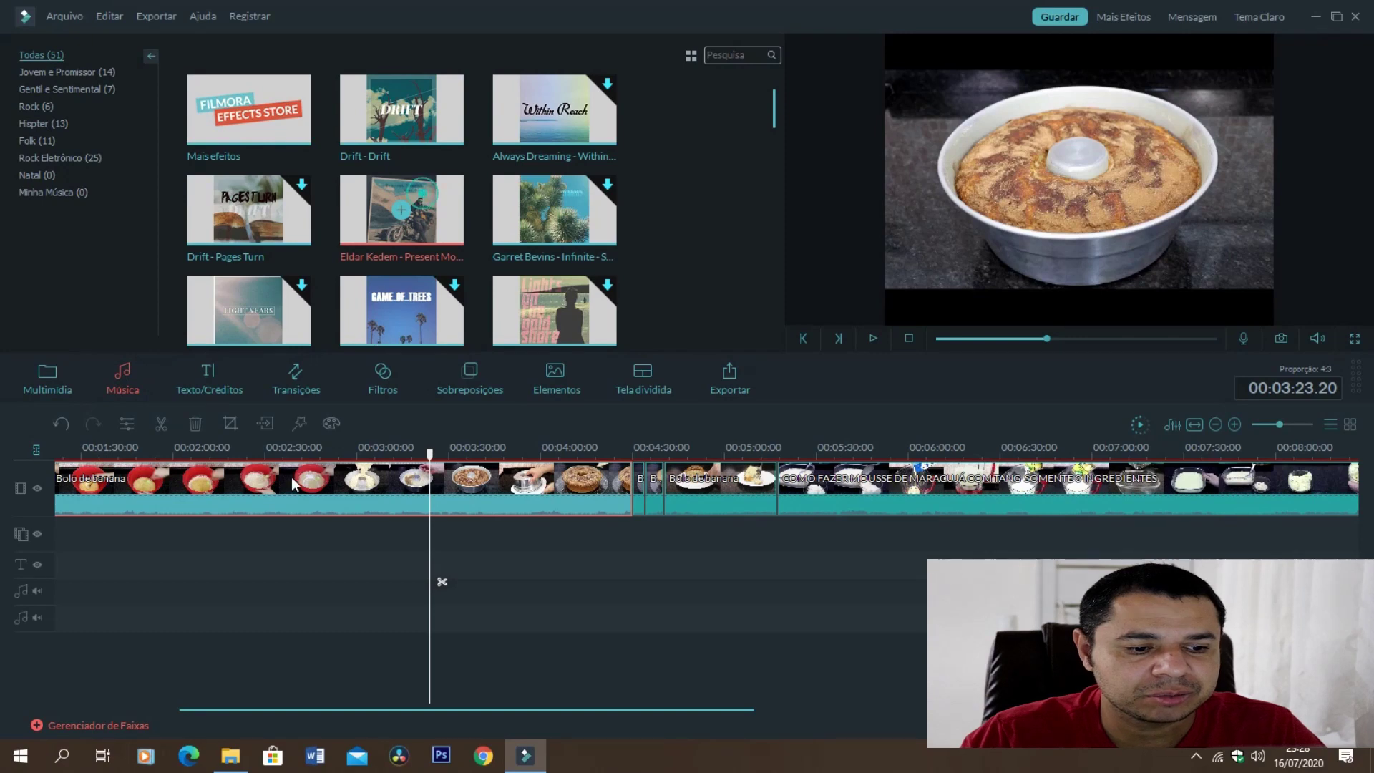
drag(422, 194, 60, 585)
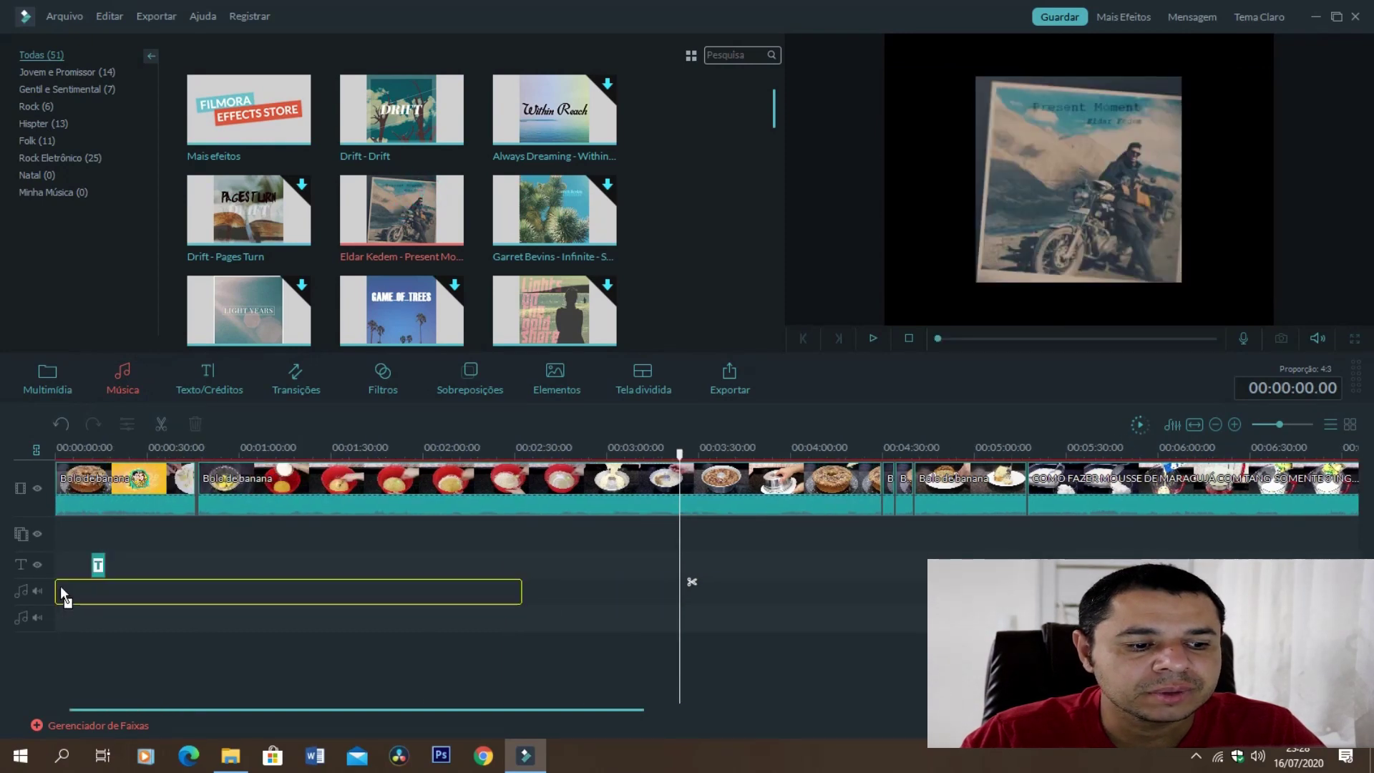
double_click(160, 595)
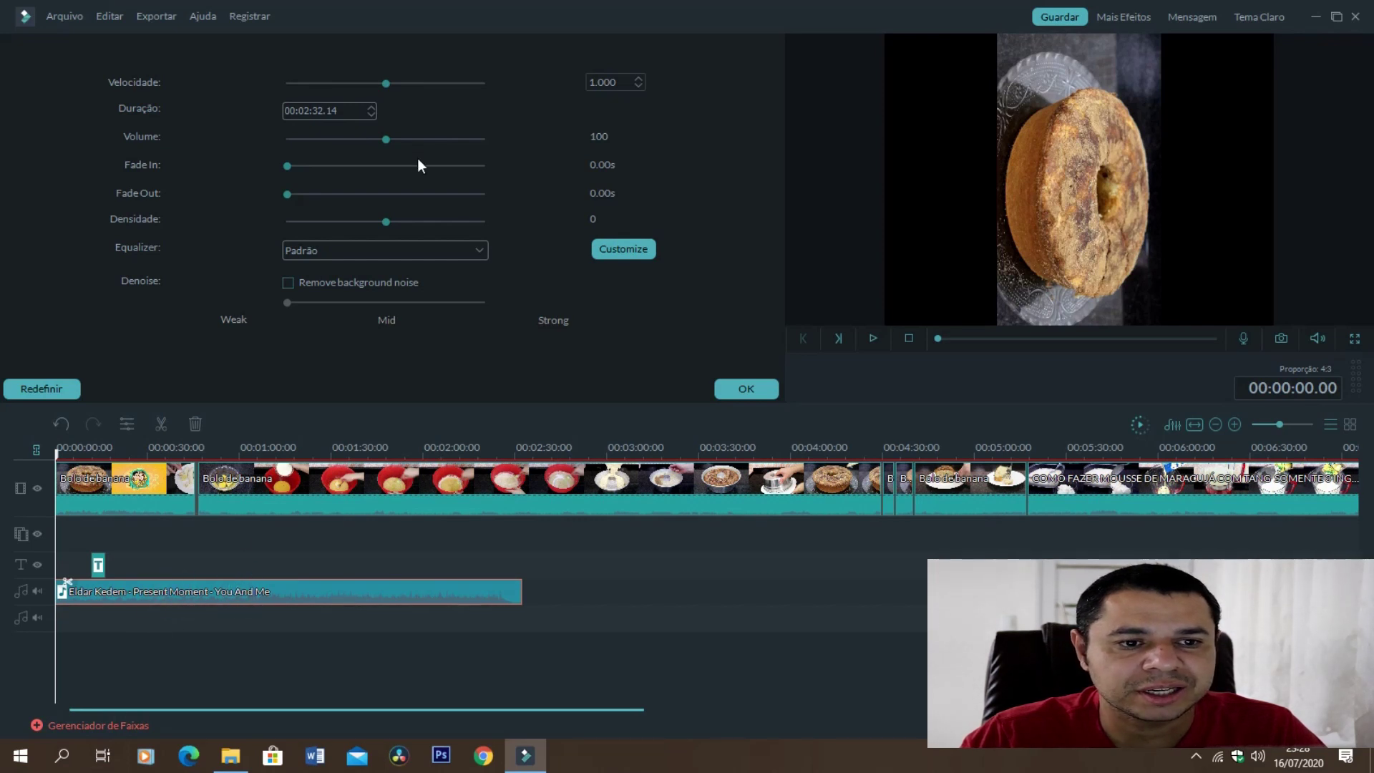
Try different Volume levels for the song, set it to 95, and accept the audio settings.
drag(383, 83, 385, 82)
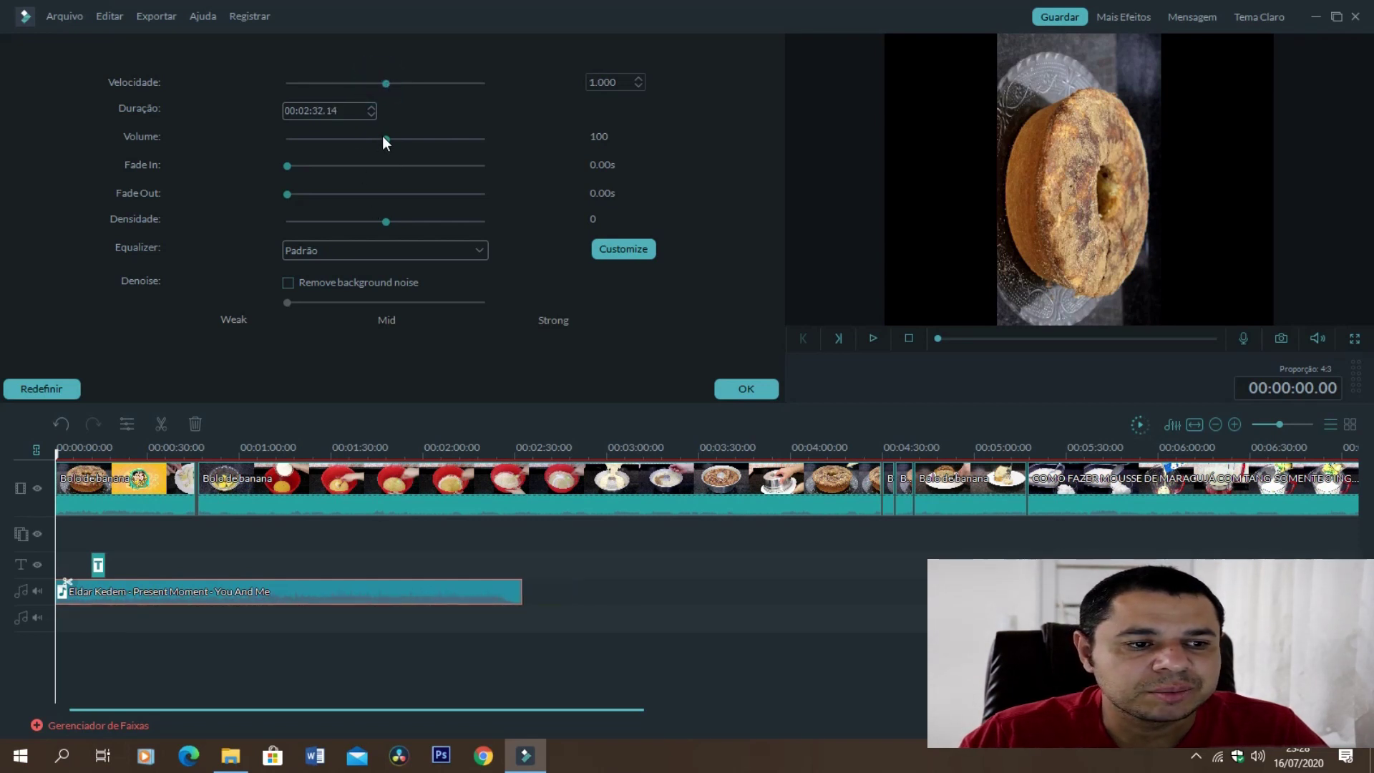
drag(384, 138, 318, 139)
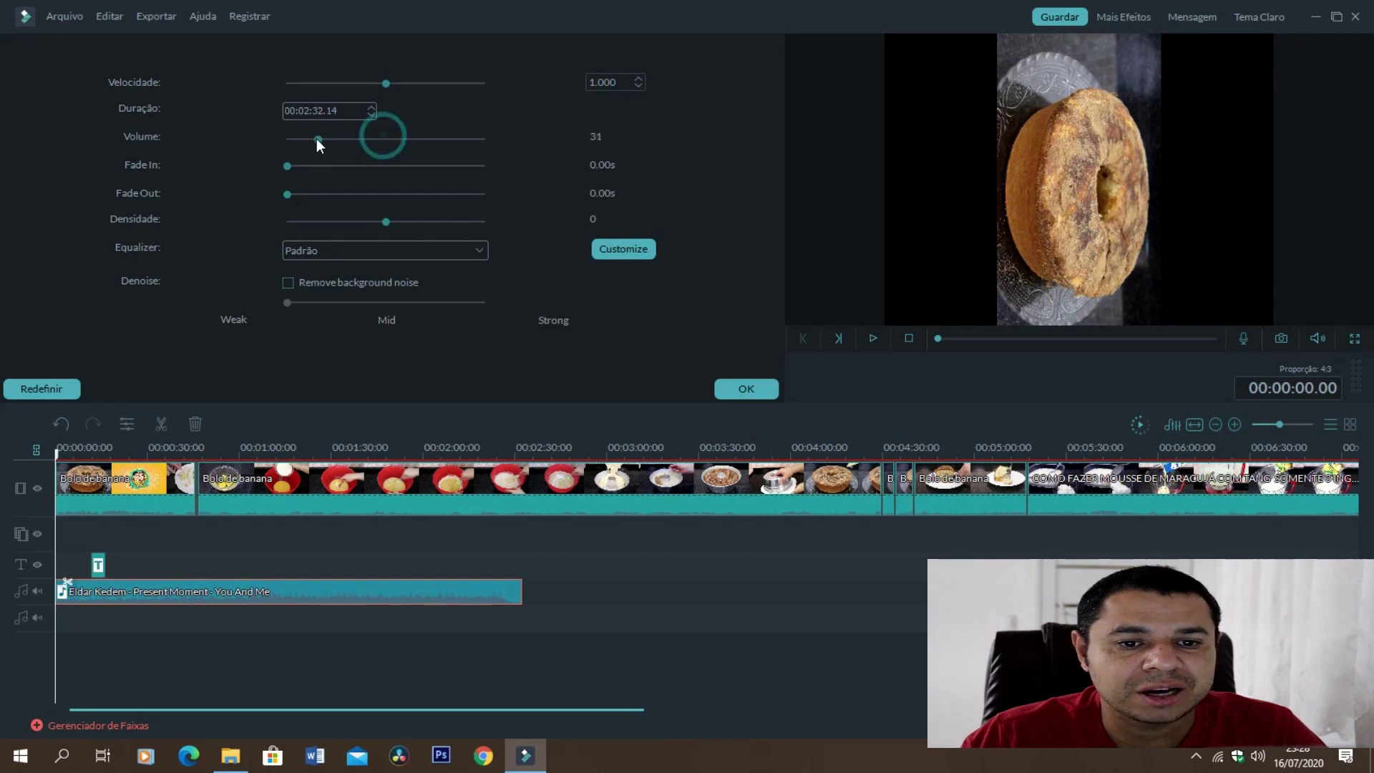
drag(457, 141, 447, 141)
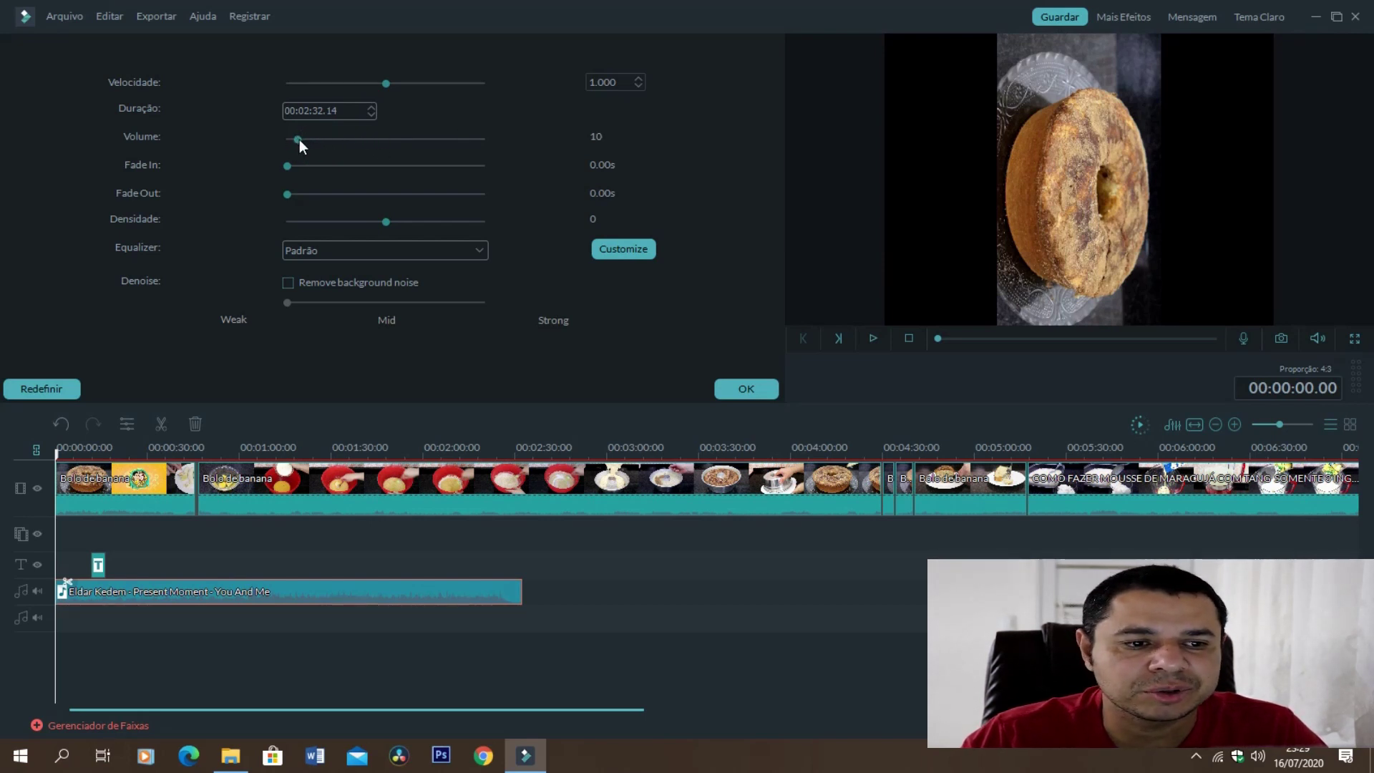
drag(299, 140, 380, 144)
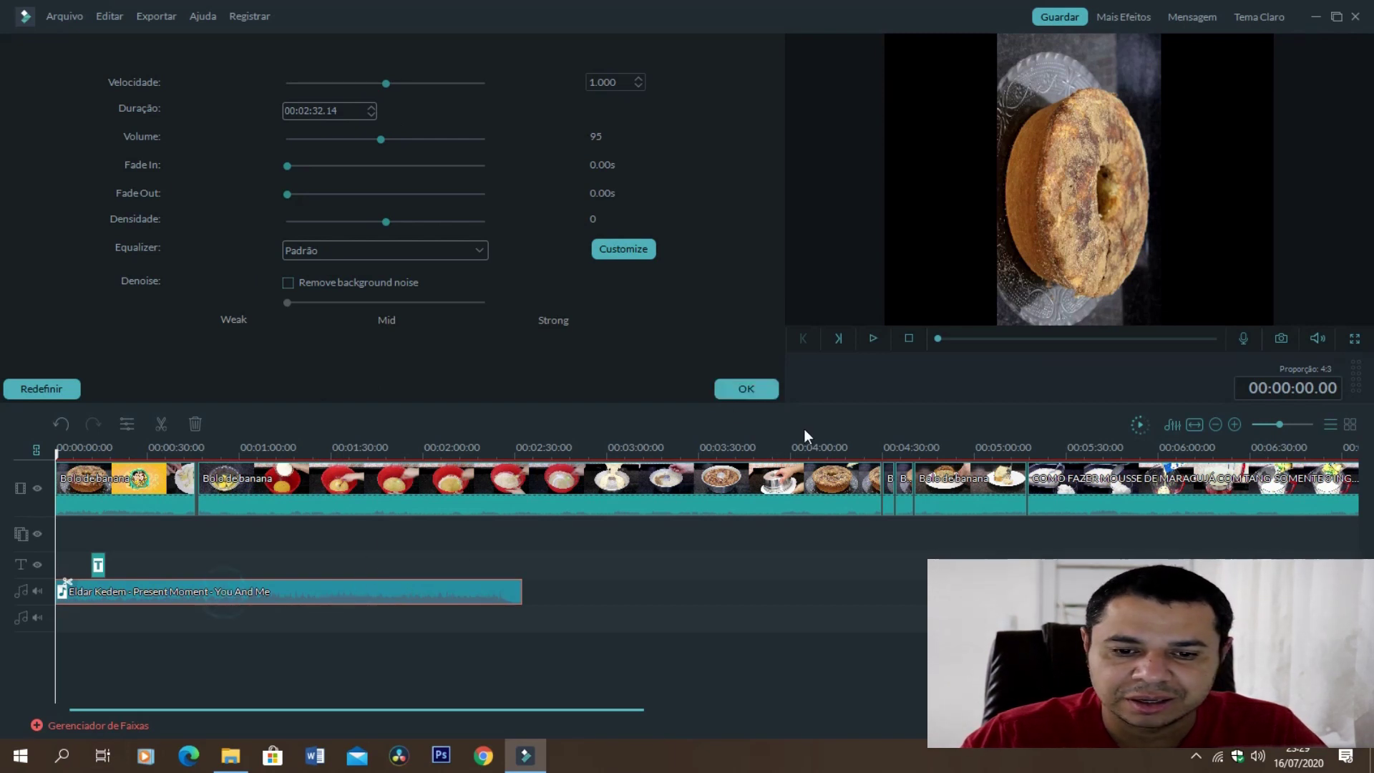
click(745, 389)
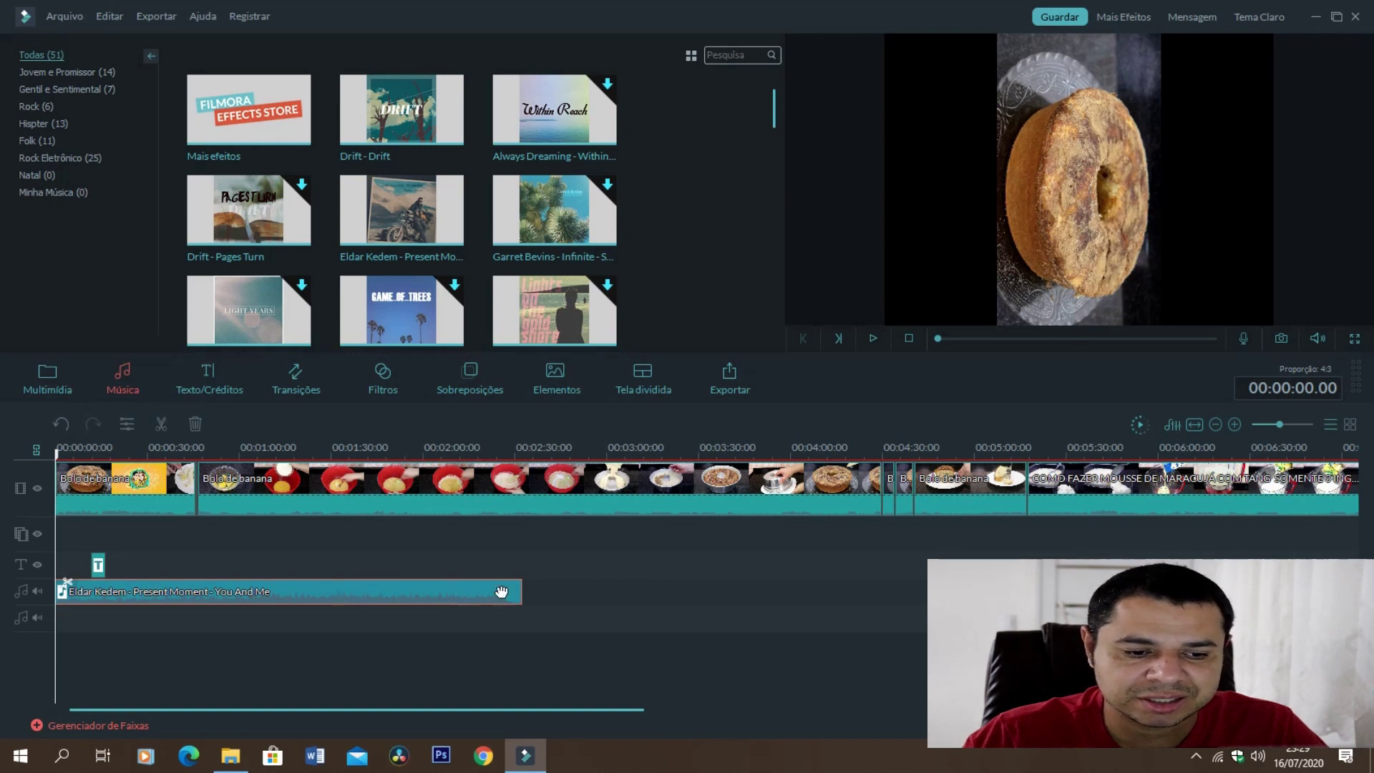
Split the song at 00:00:38.17 and move its second part to the second audio track, starting at about 00:00:27.19.
drag(53, 460, 174, 461)
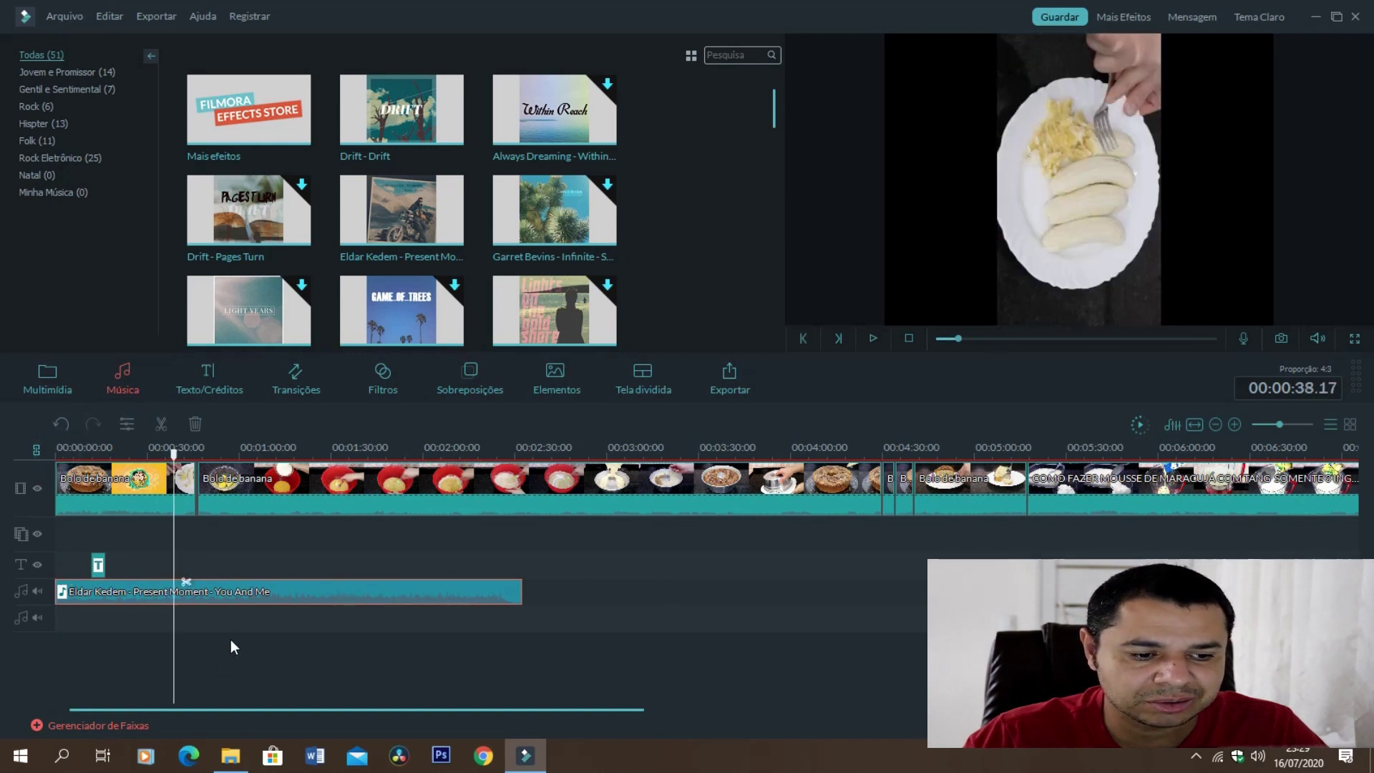
click(186, 581)
drag(219, 591, 217, 625)
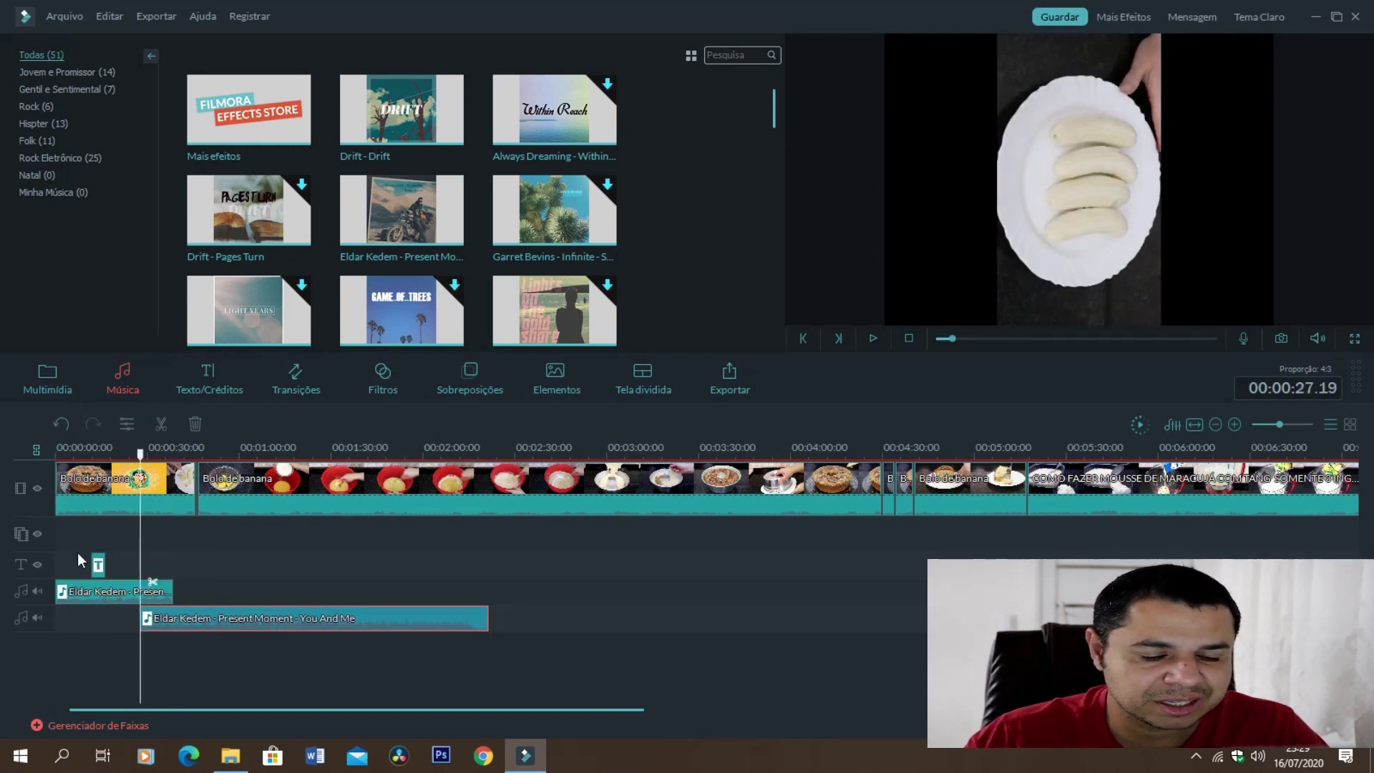
Set the project to 5 text tracks and 10 music tracks in the track manager.
click(126, 726)
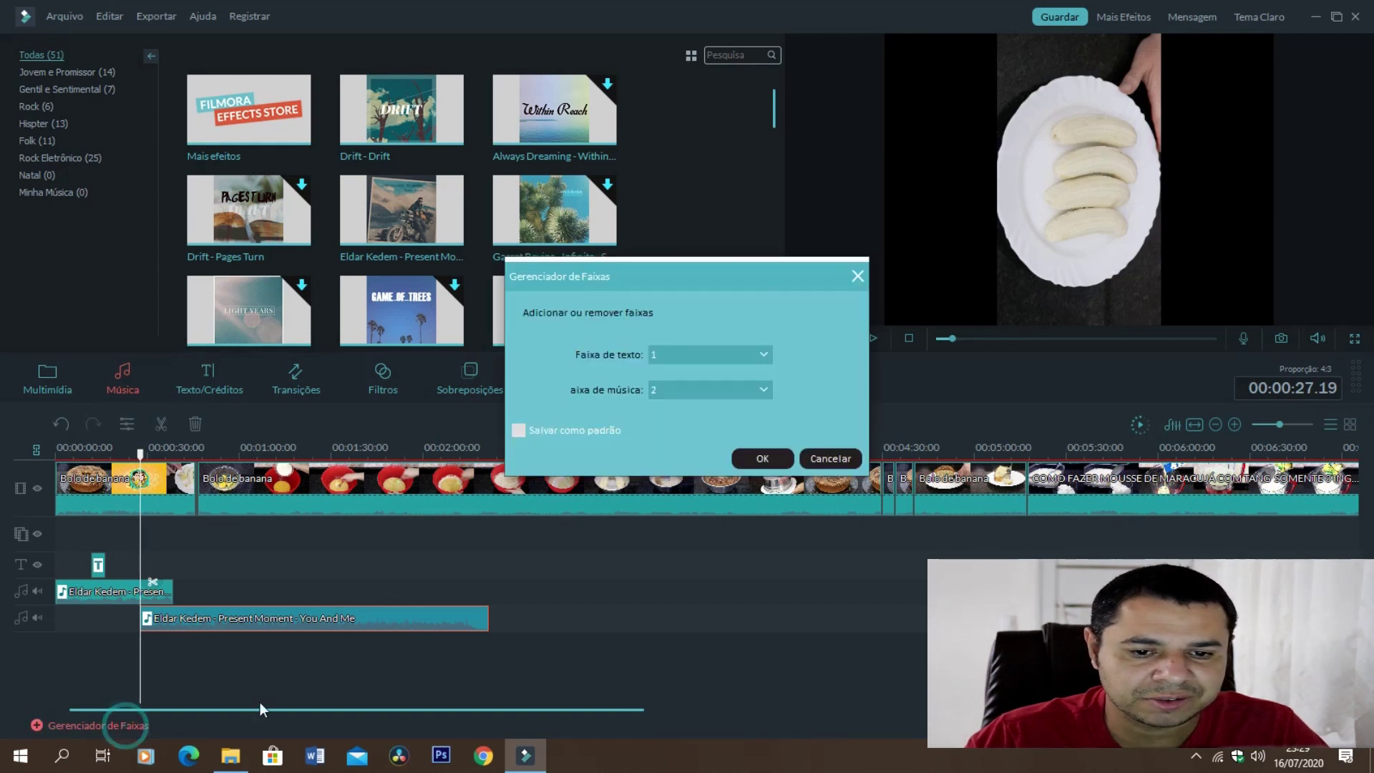
click(744, 356)
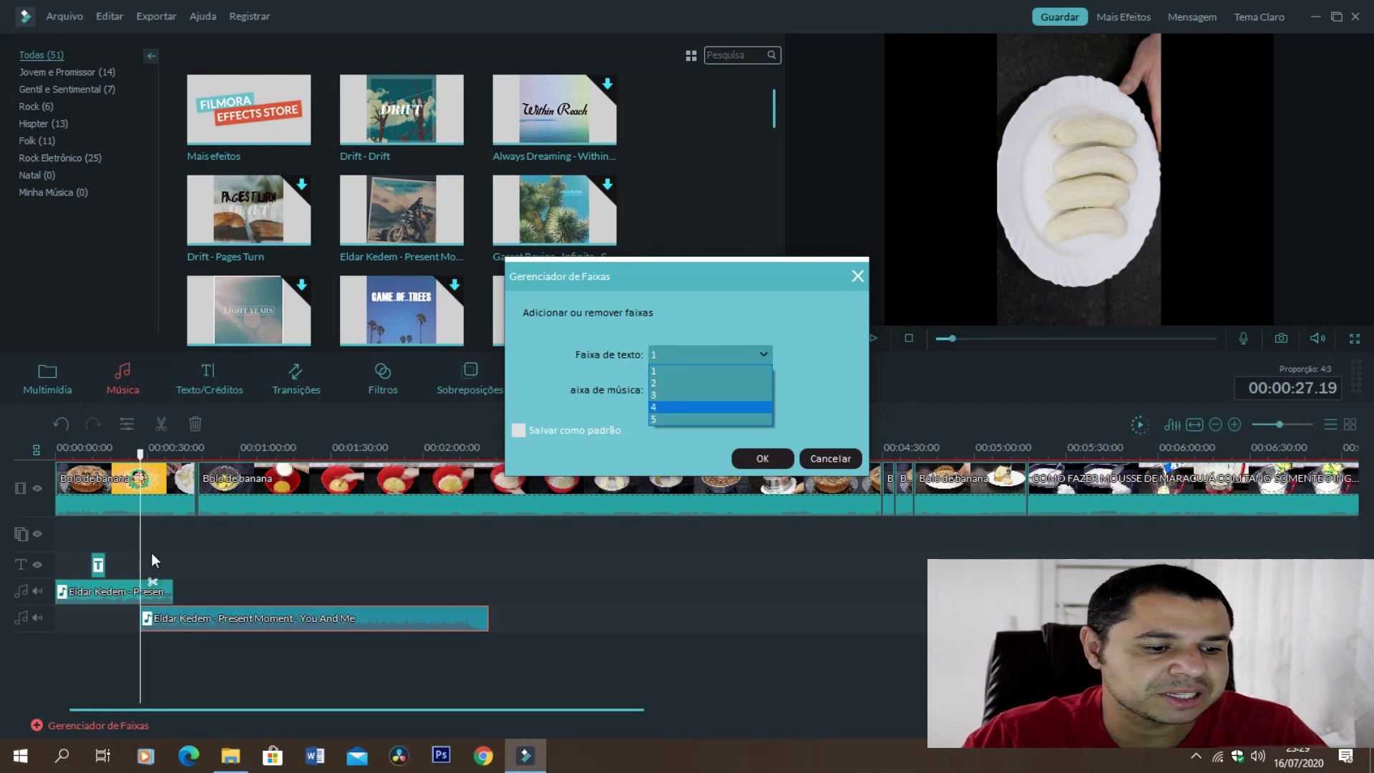
click(670, 417)
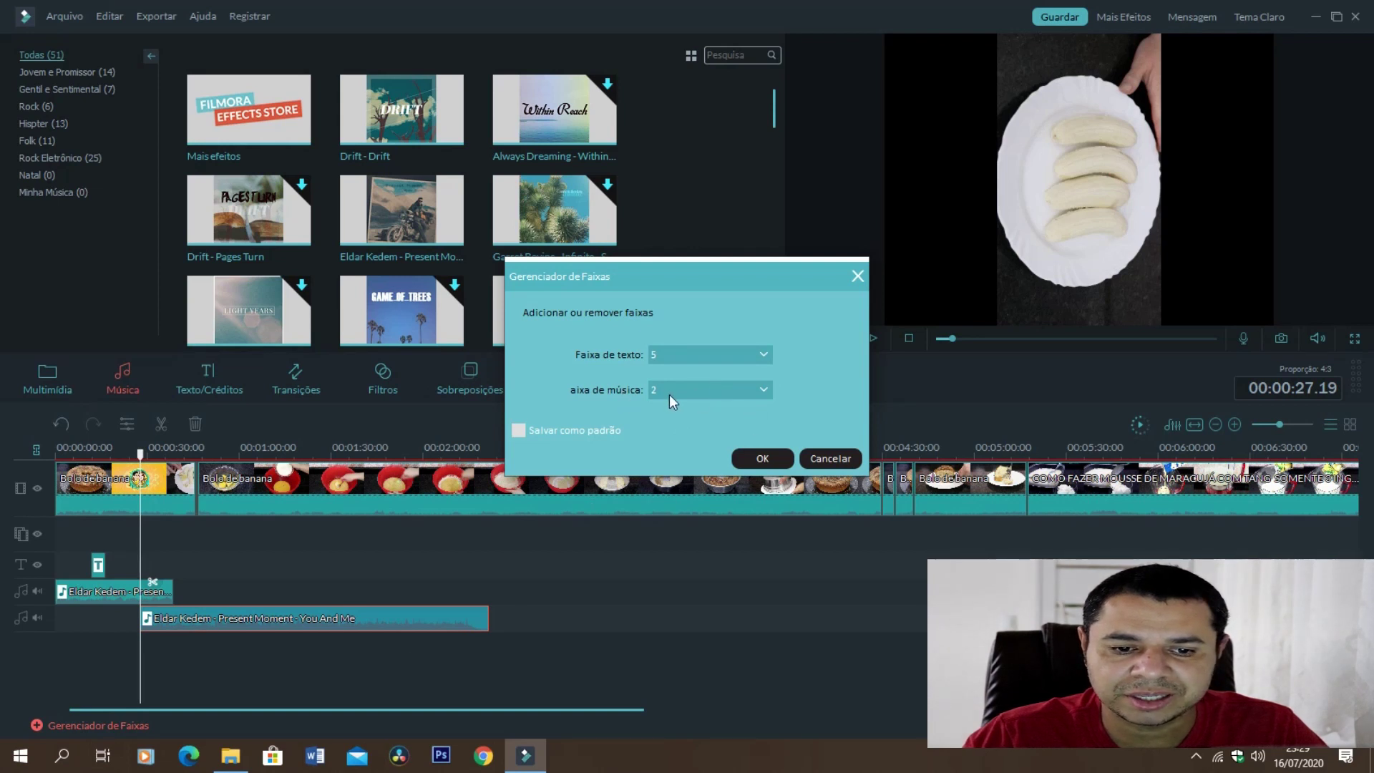
click(730, 393)
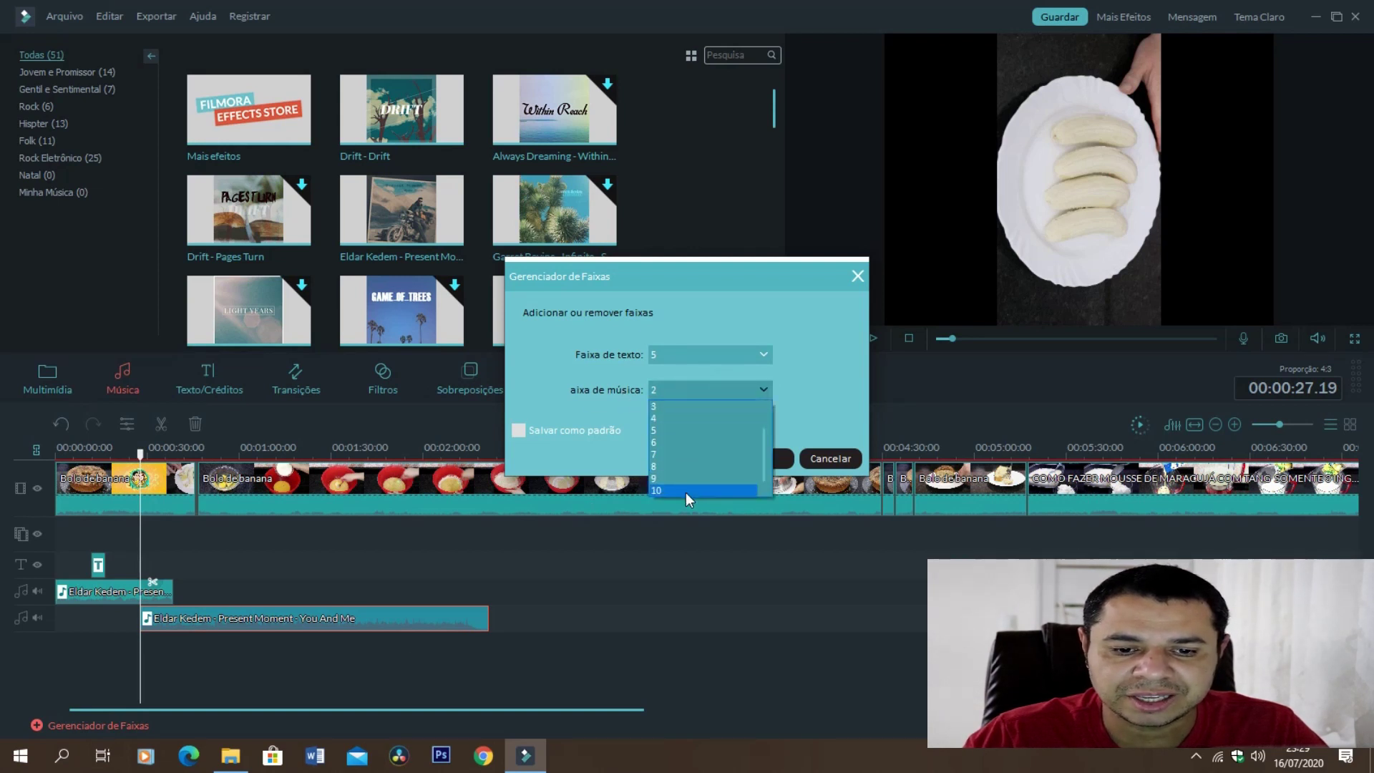
click(686, 493)
click(761, 462)
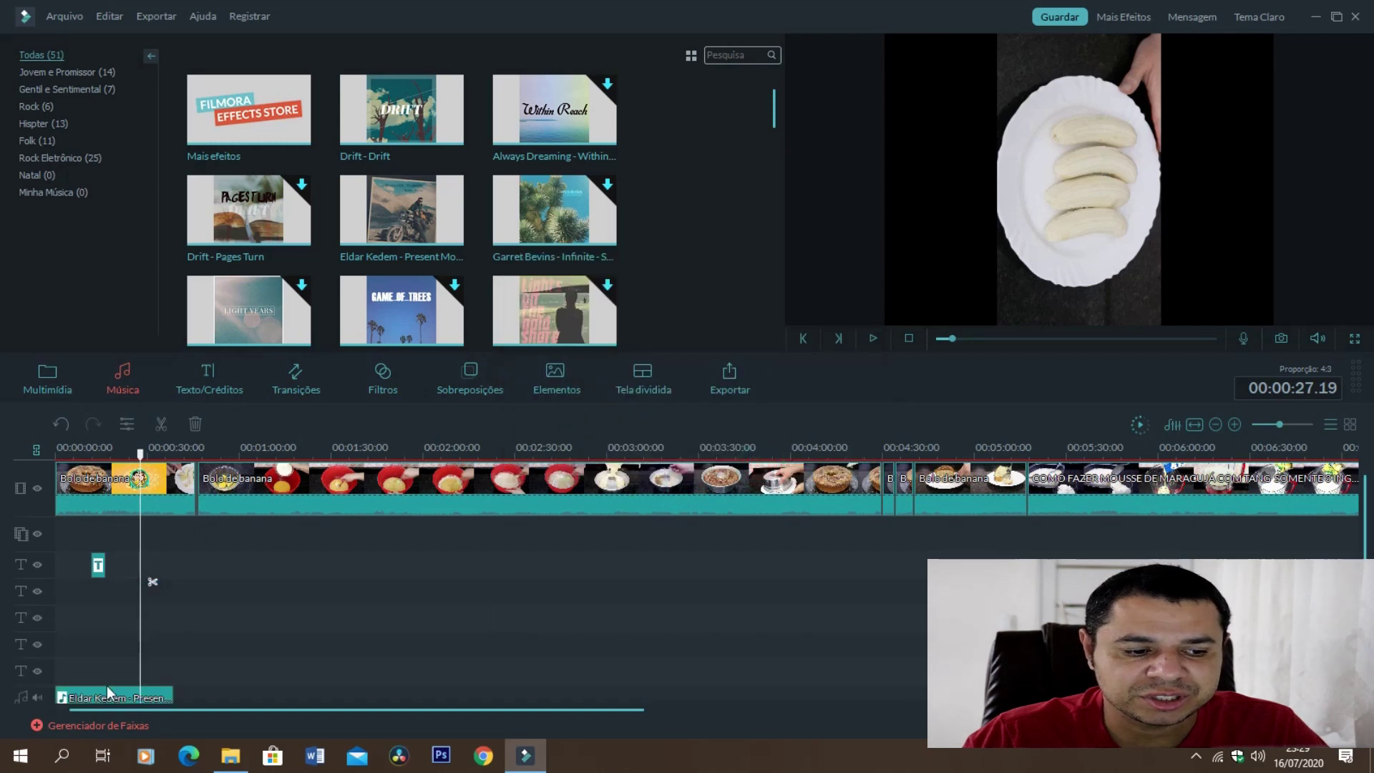
Examine the text and music tracks on the timeline and the full length of the video track.
drag(107, 691, 192, 534)
scroll(191, 627, up, 8)
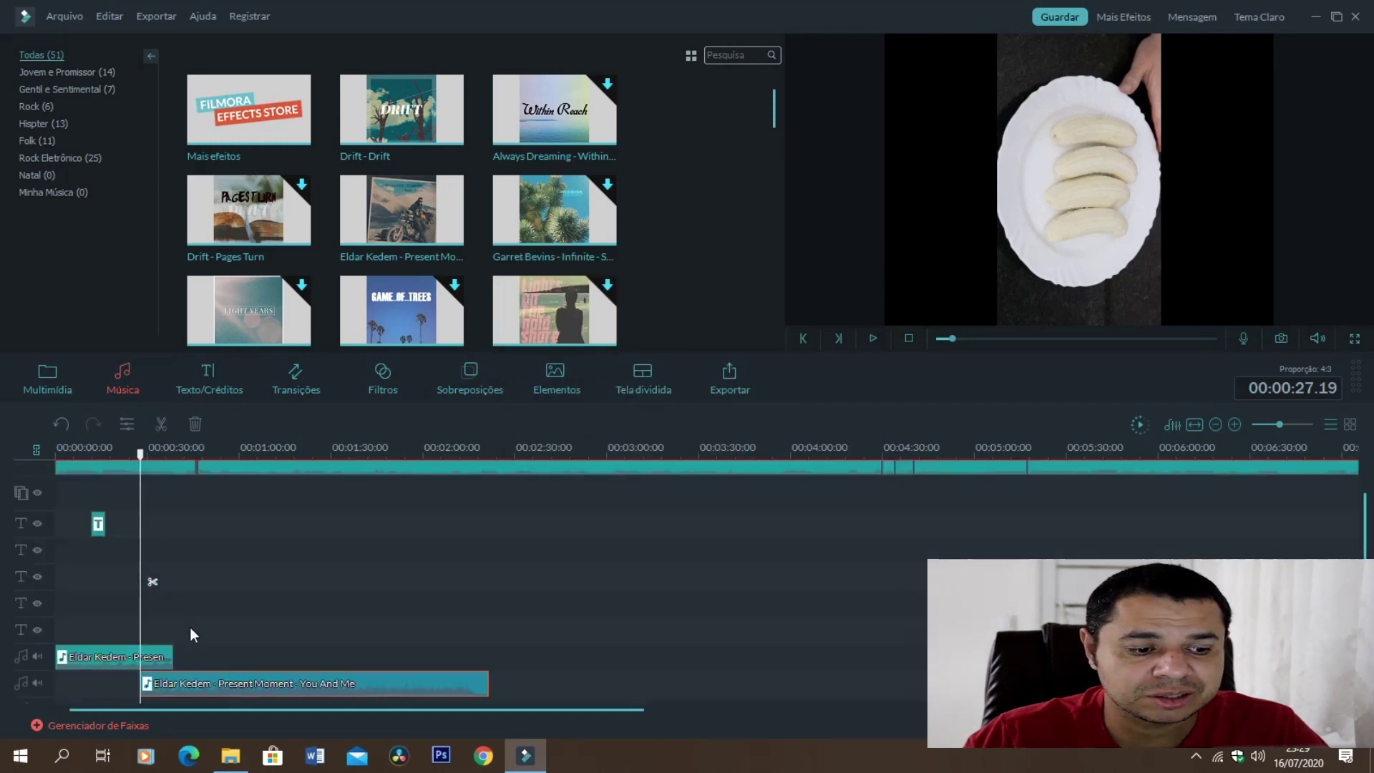
scroll(163, 587, down, 3)
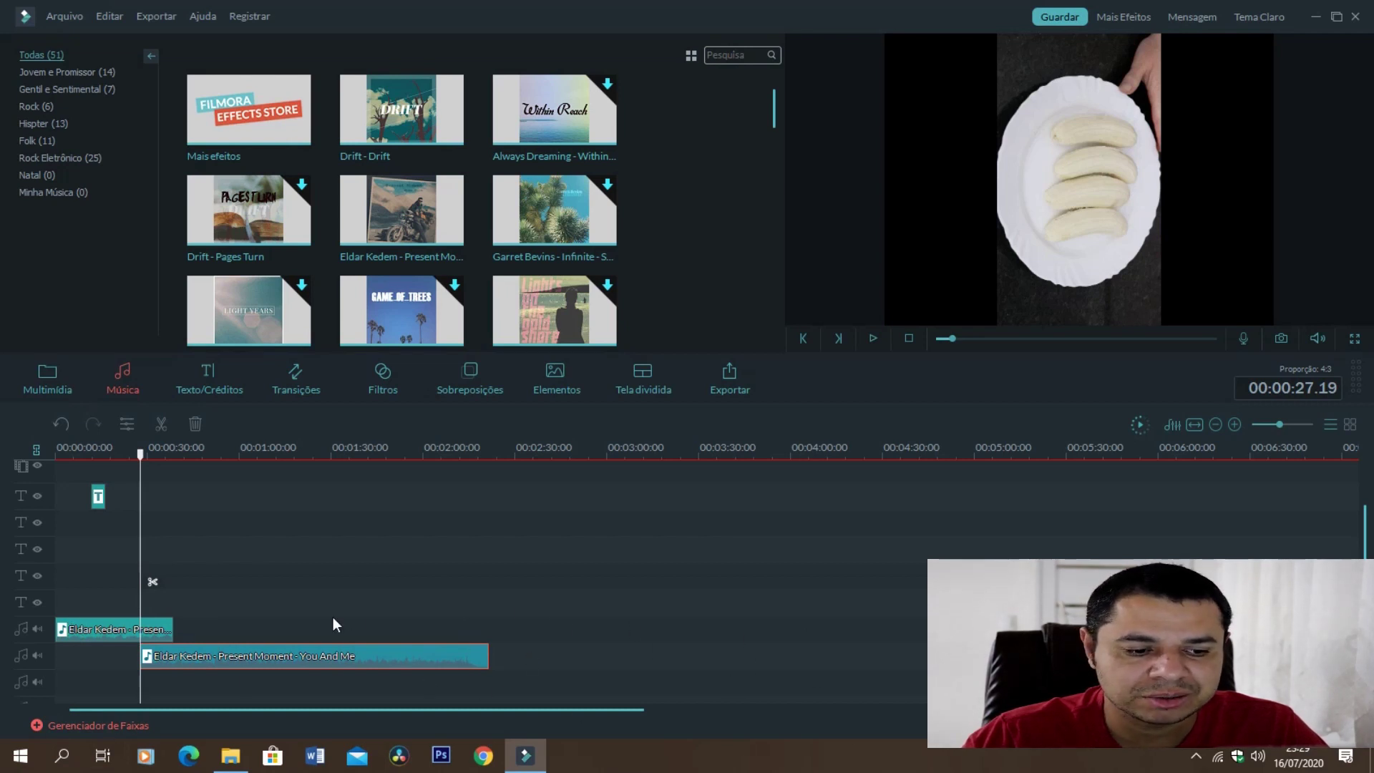
scroll(332, 619, down, 3)
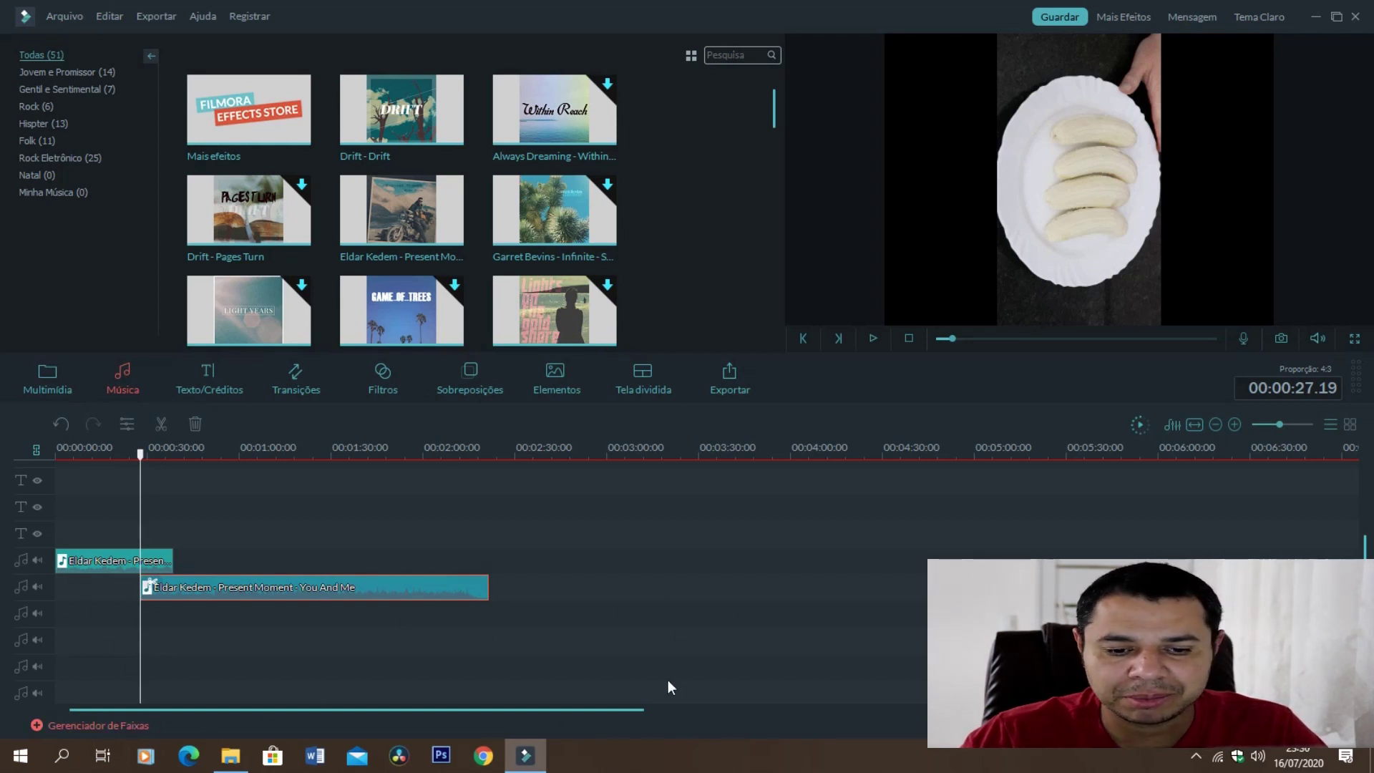
mouse_move(145, 588)
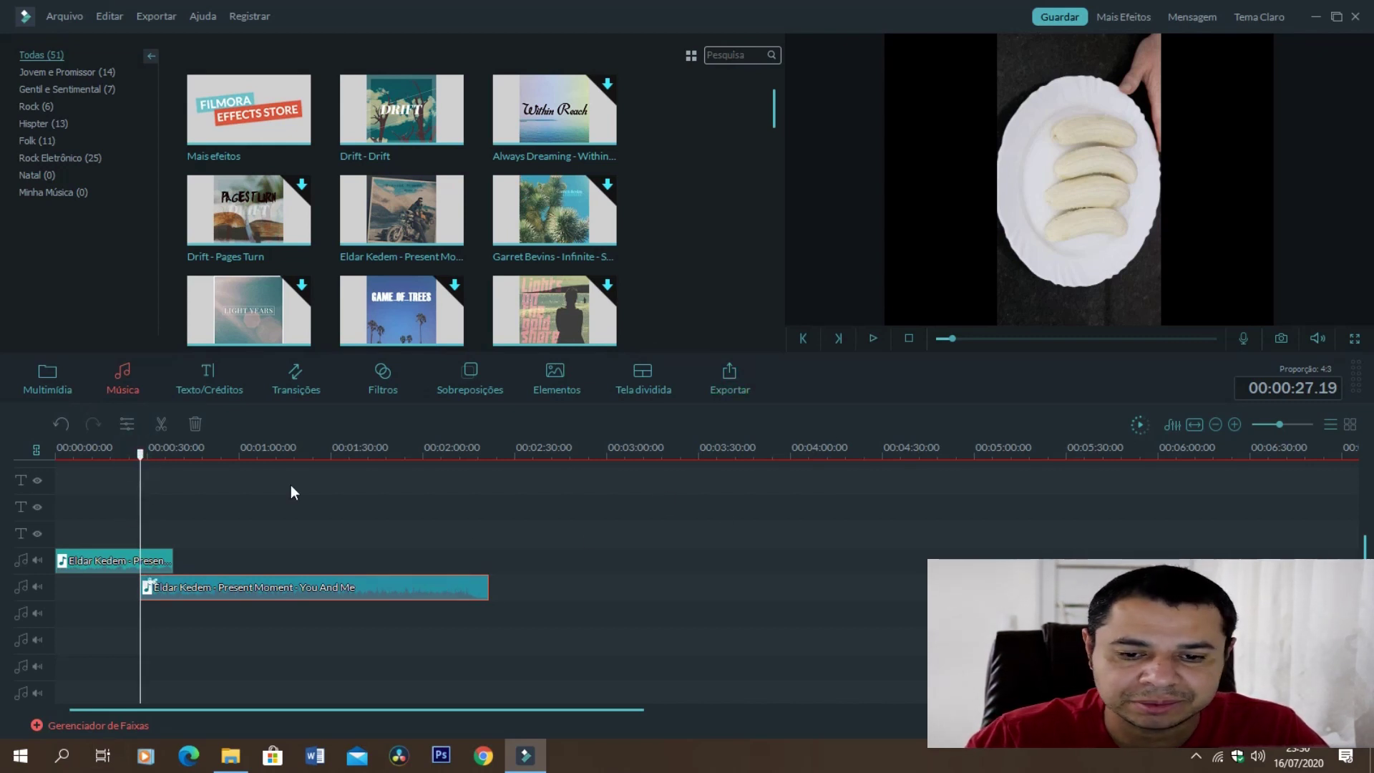
scroll(880, 574, up, 3)
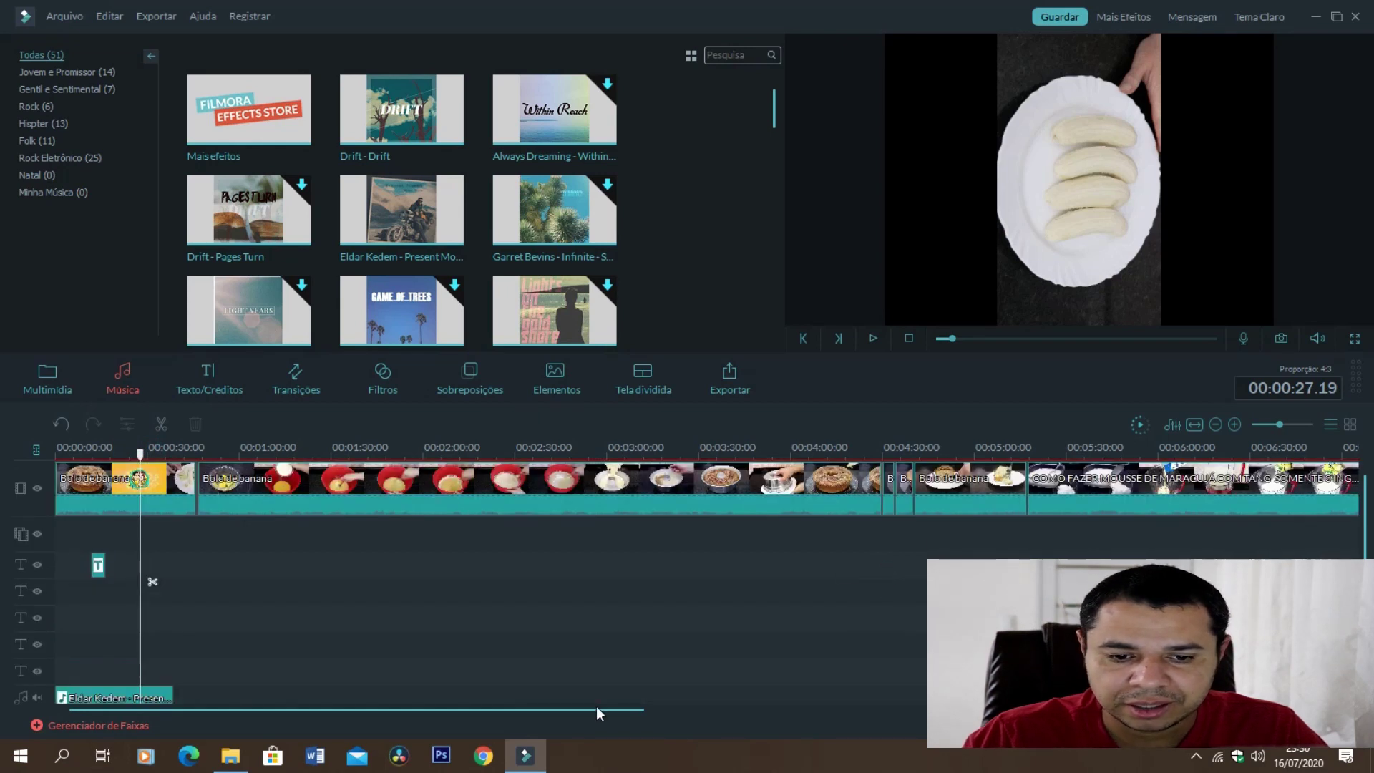
drag(595, 706, 869, 707)
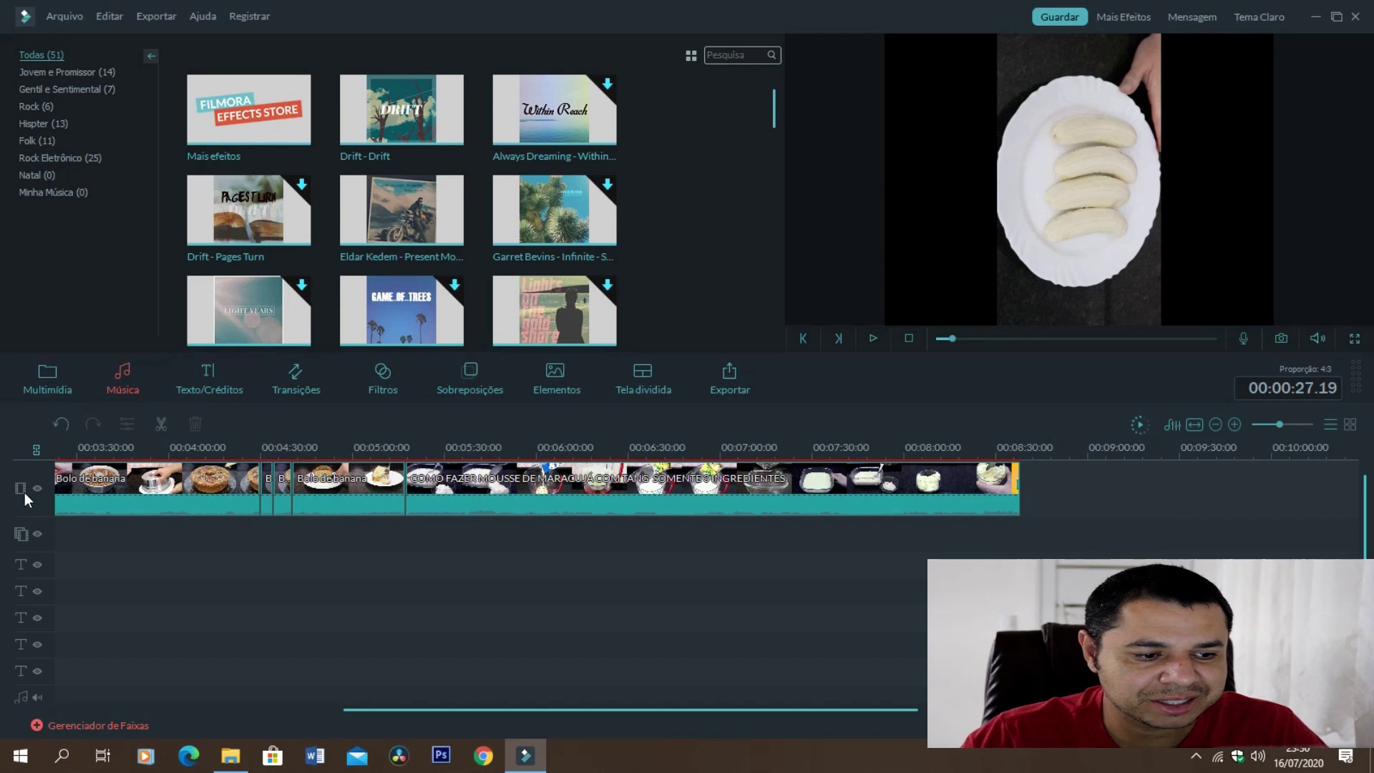
drag(494, 709, 372, 710)
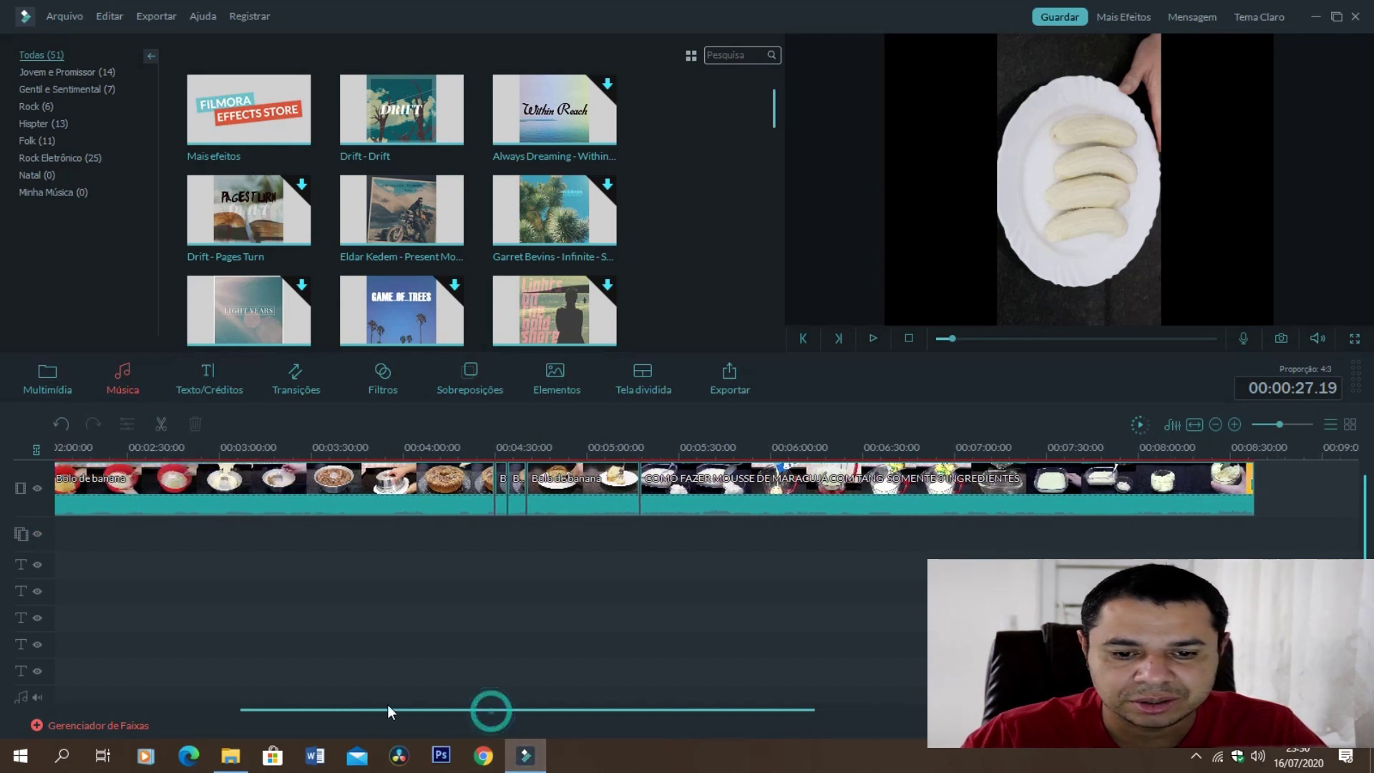
Delete the Bolo de banana segments between the opening segment and the passion fruit mousse video.
click(408, 573)
click(542, 507)
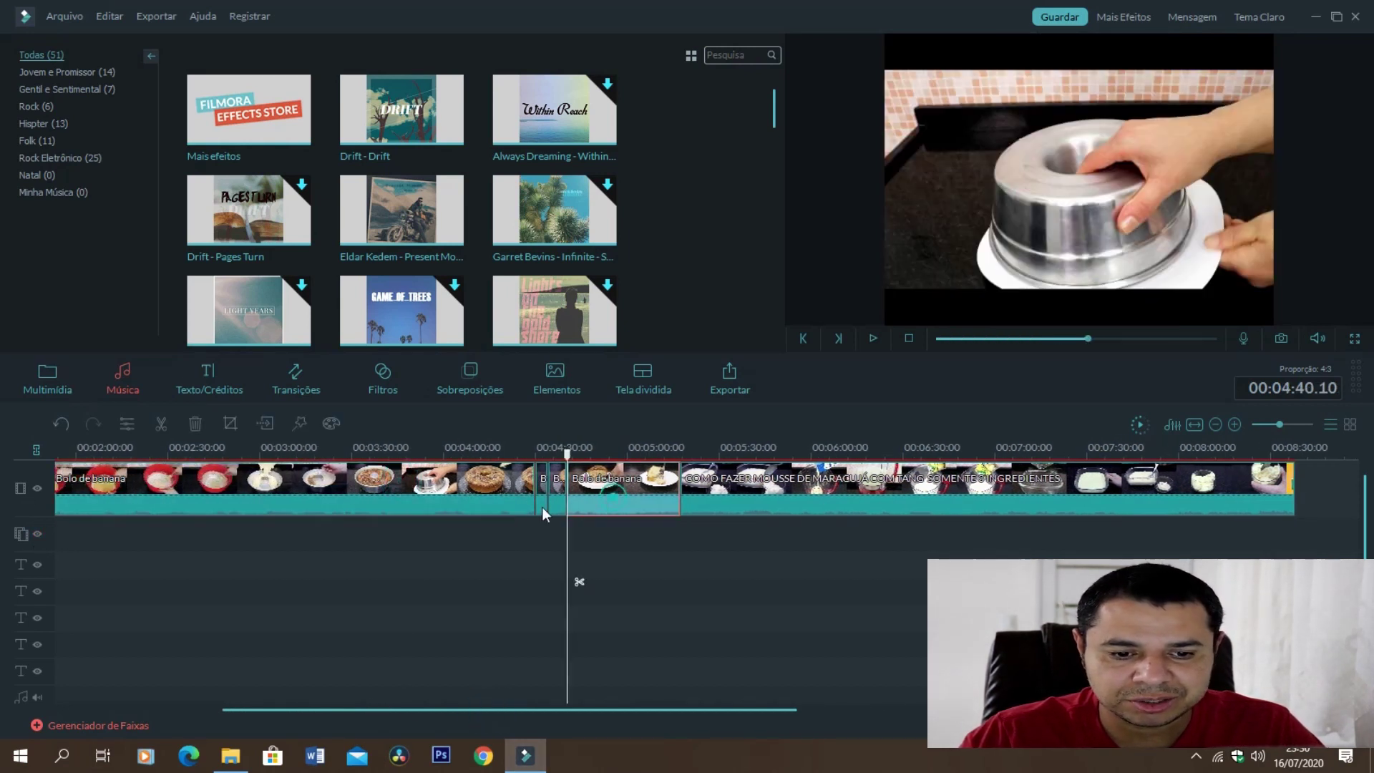
click(542, 505)
key(Delete)
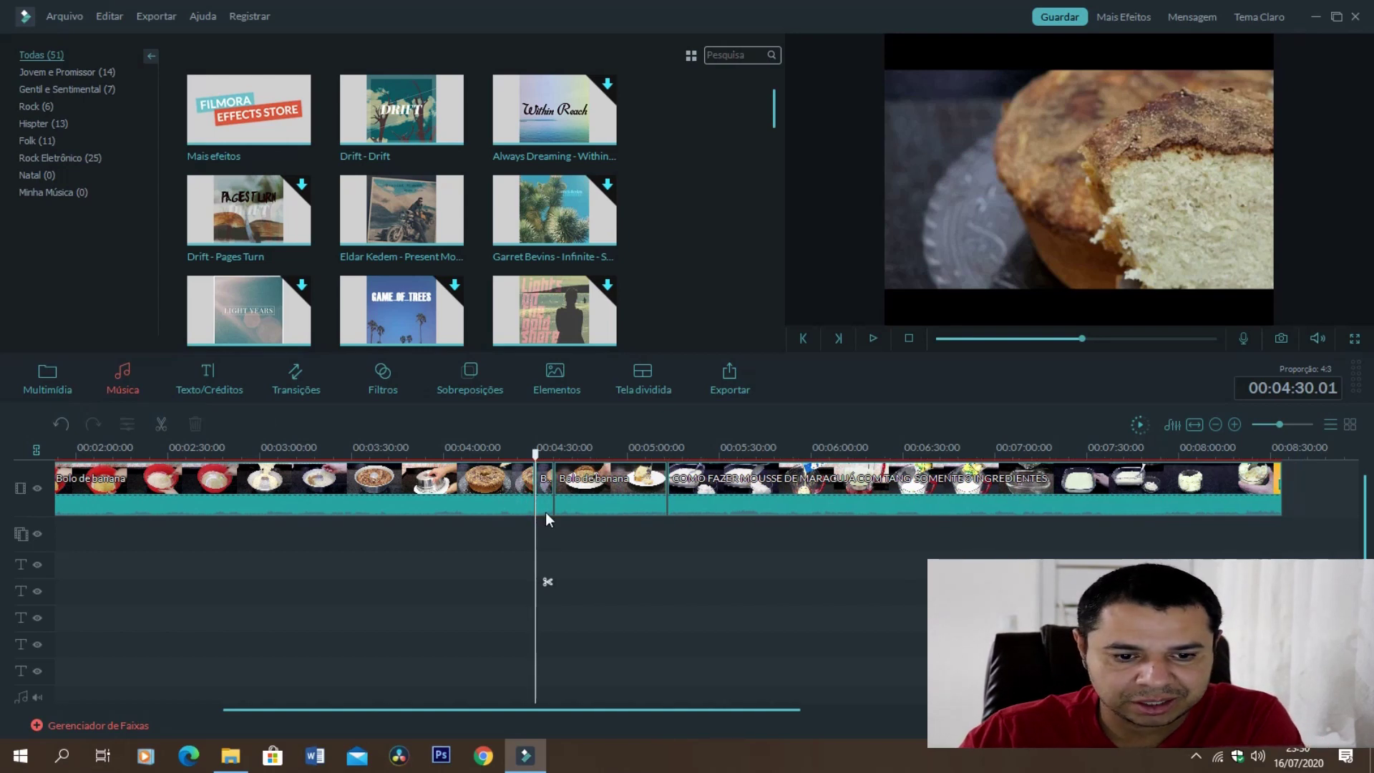
key(Delete)
click(550, 510)
key(Delete)
click(298, 497)
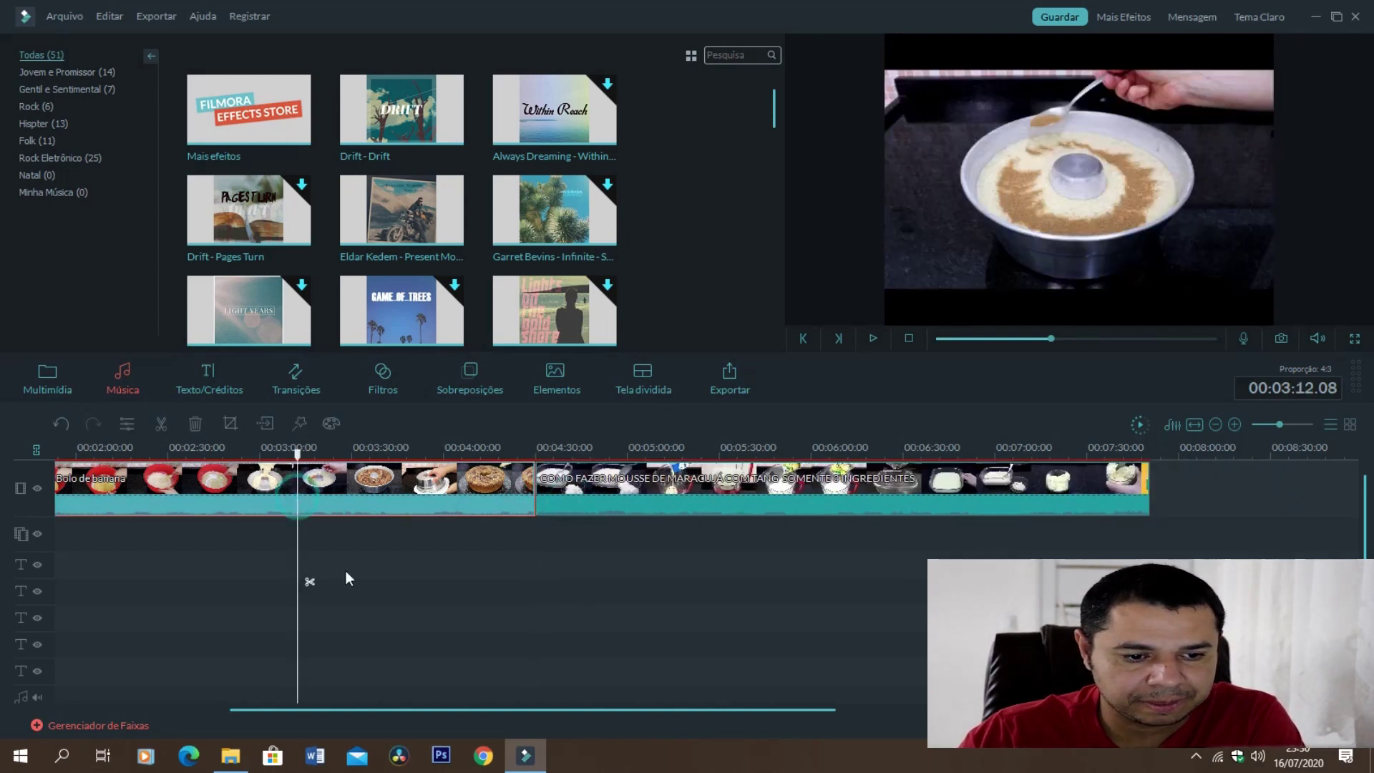
key(Delete)
Delete the opening Bolo de banana segment and the short leftover piece at the start of the video track.
drag(433, 707, 175, 706)
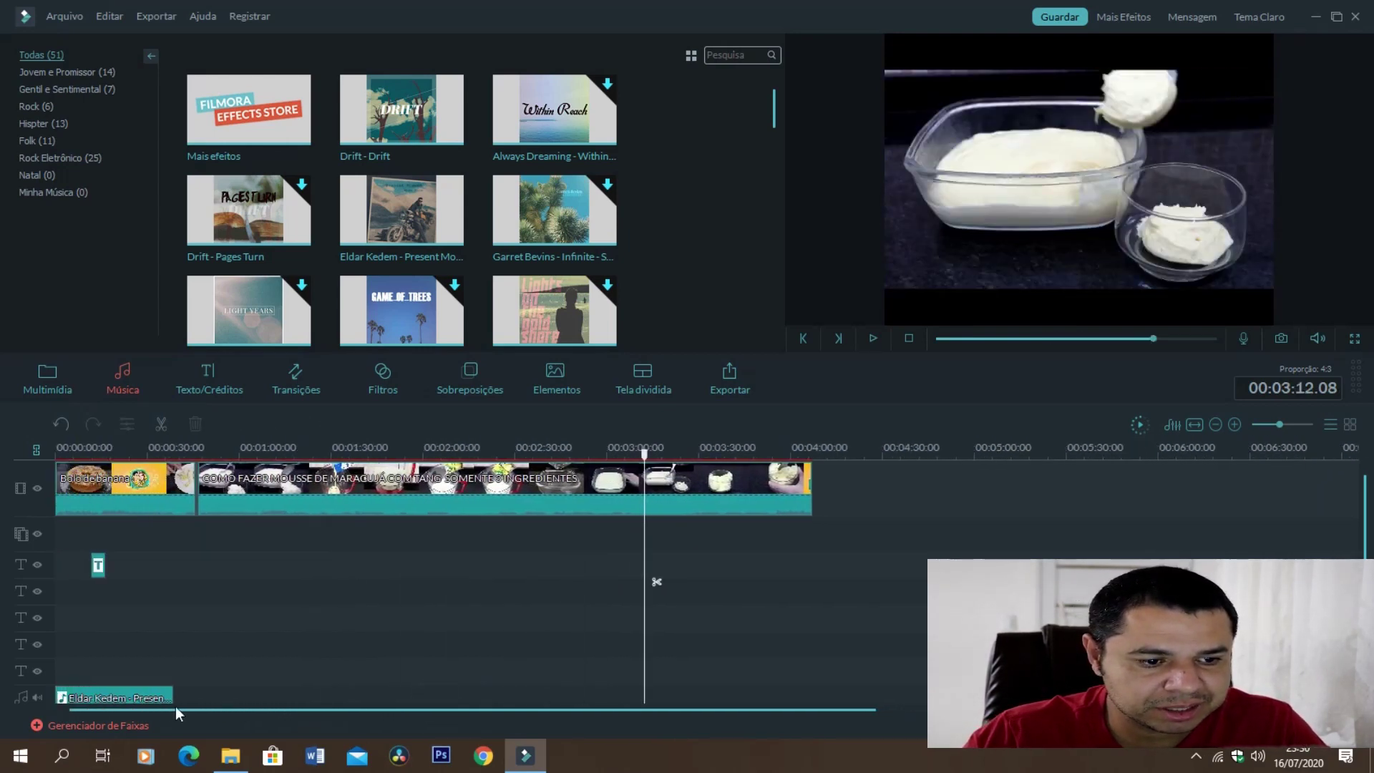
click(152, 478)
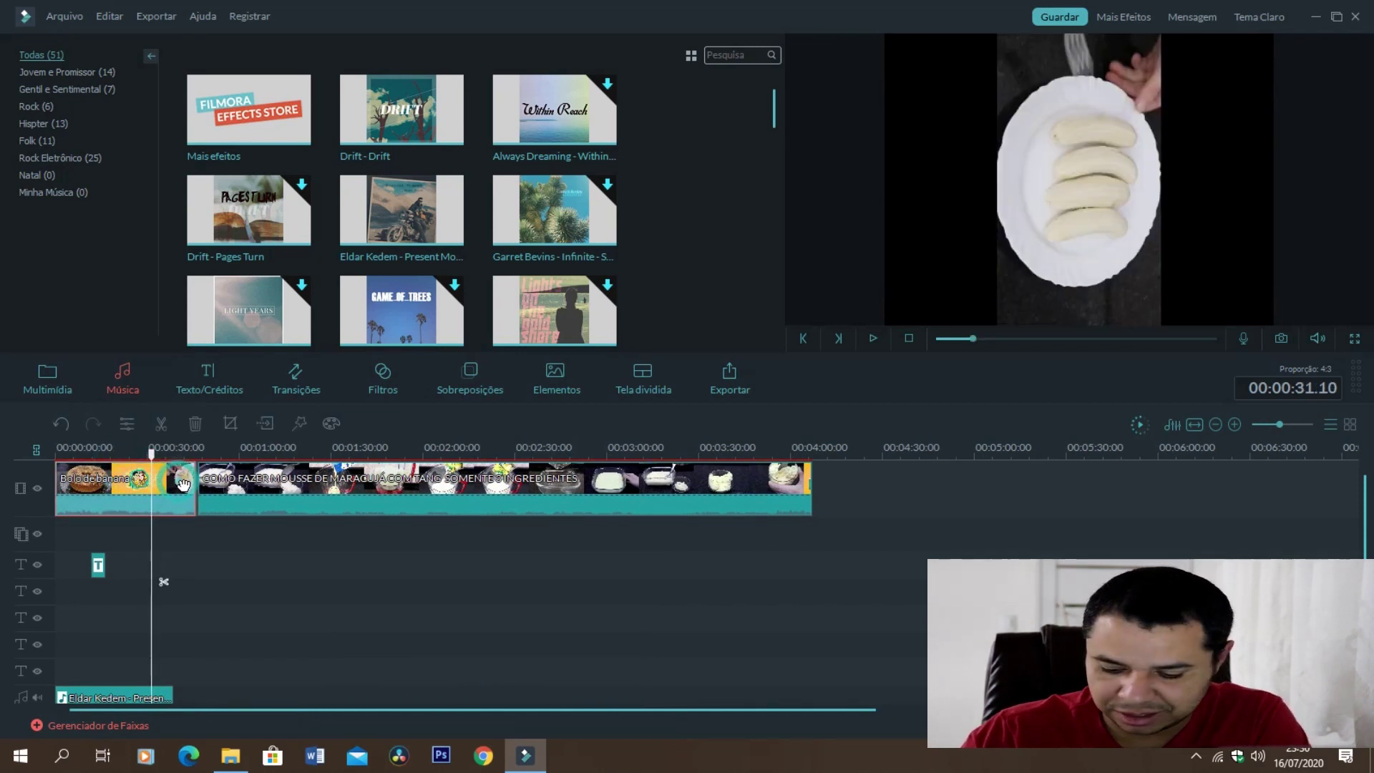
key(Delete)
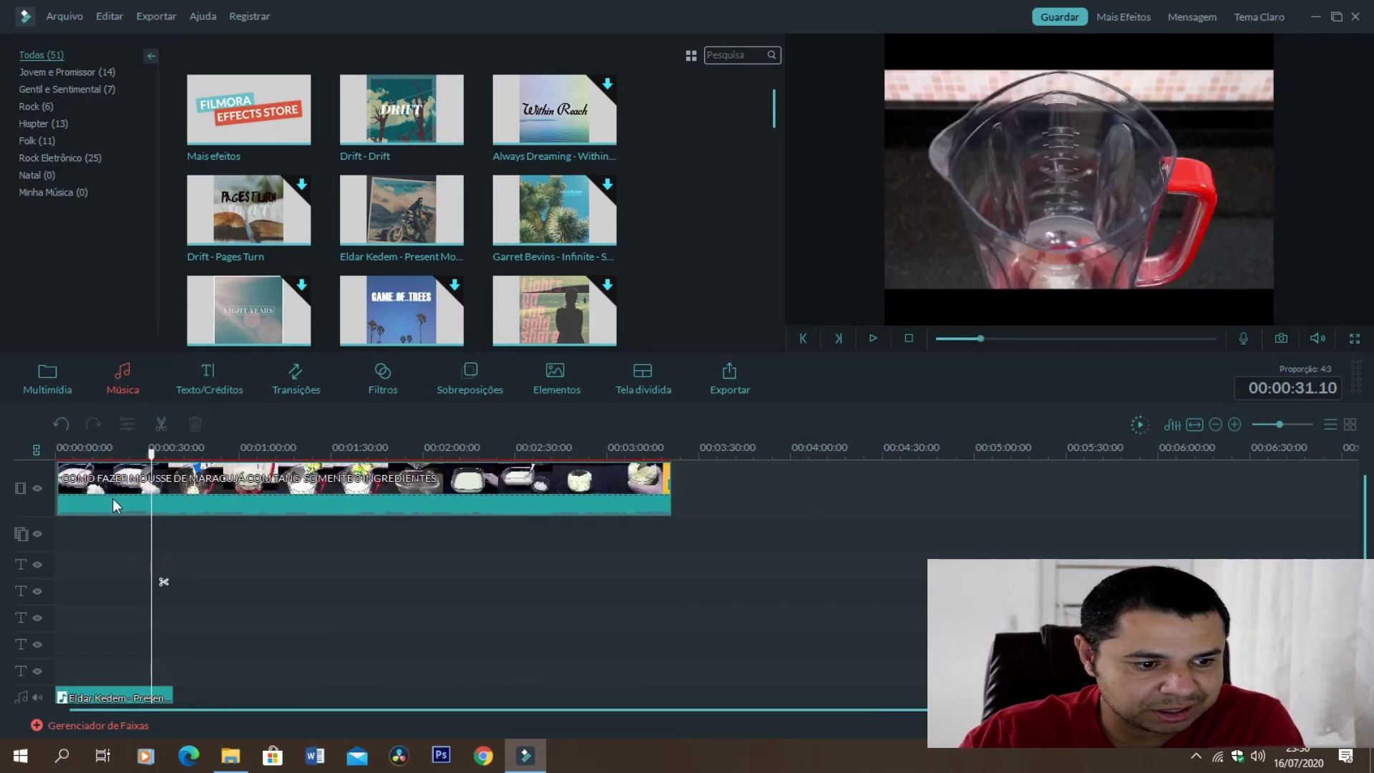
click(1292, 425)
drag(438, 709, 186, 714)
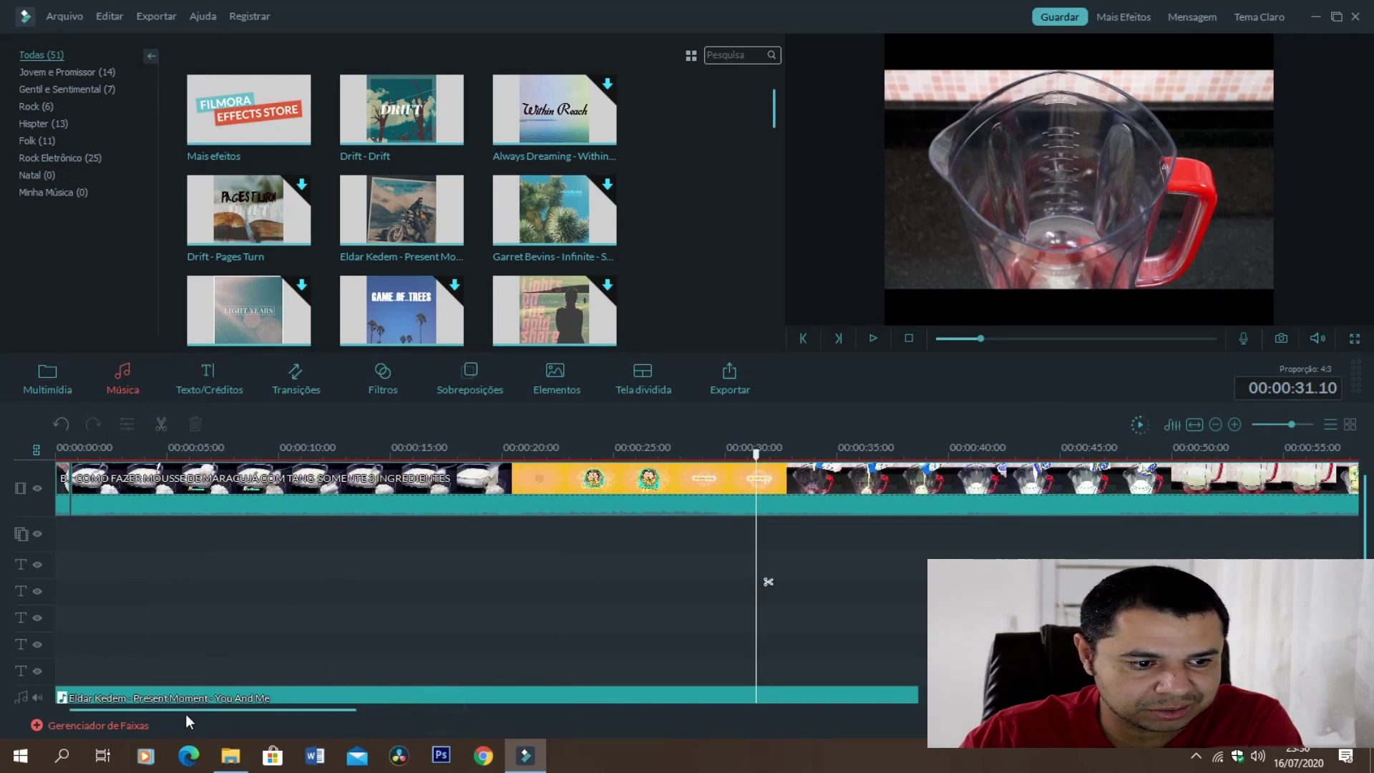
click(61, 484)
key(Delete)
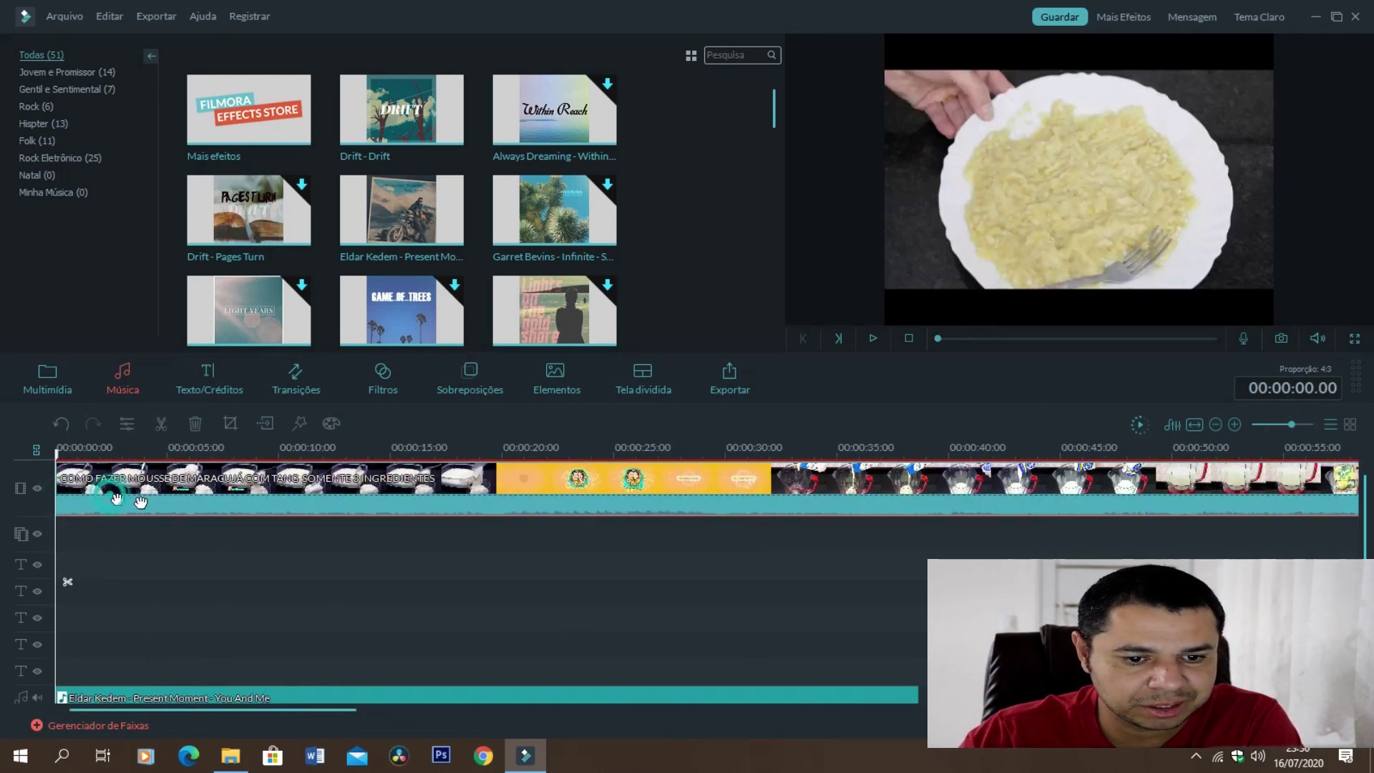
Split the passion fruit mousse video at 00:00:32.10, just after the orange intro.
click(708, 444)
click(777, 451)
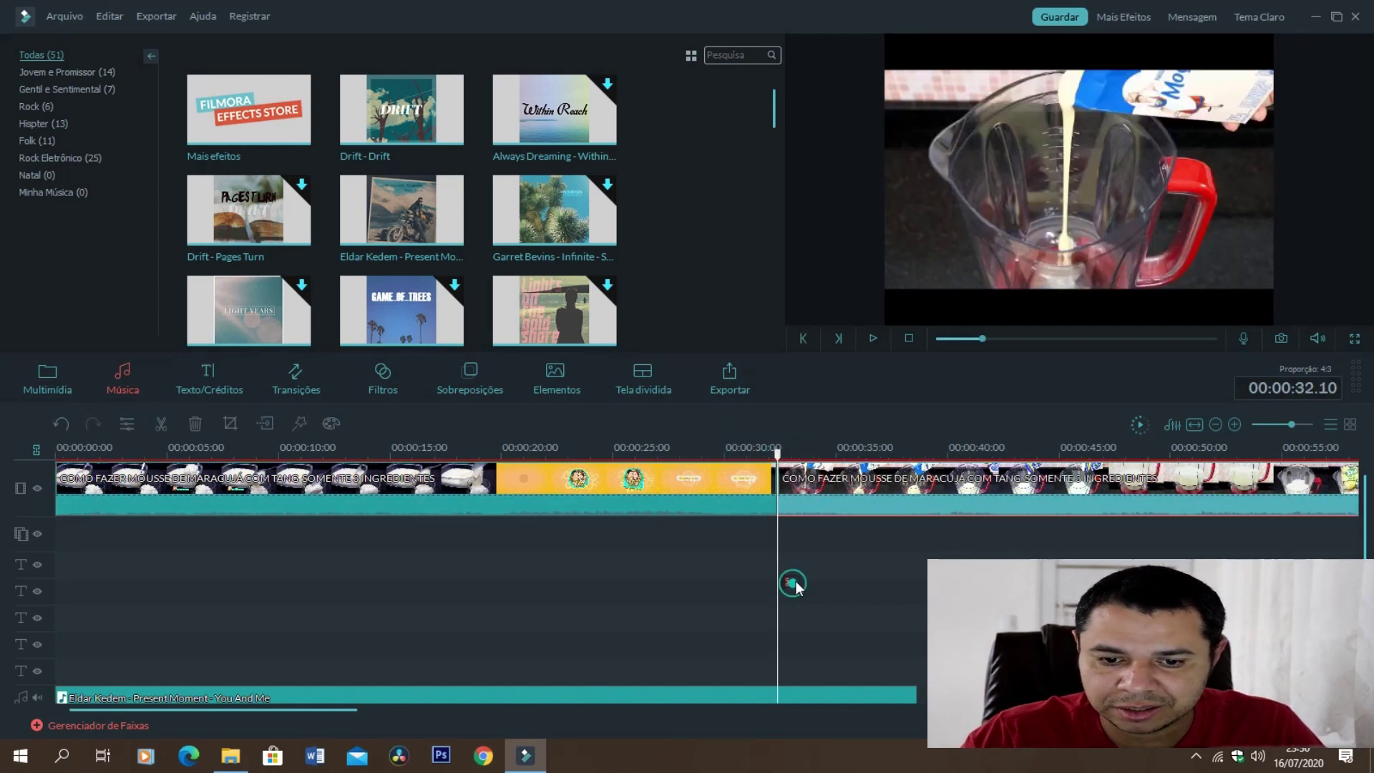
Try to remove the mousse segment after the split from its place, and restore it.
click(812, 504)
key(Delete)
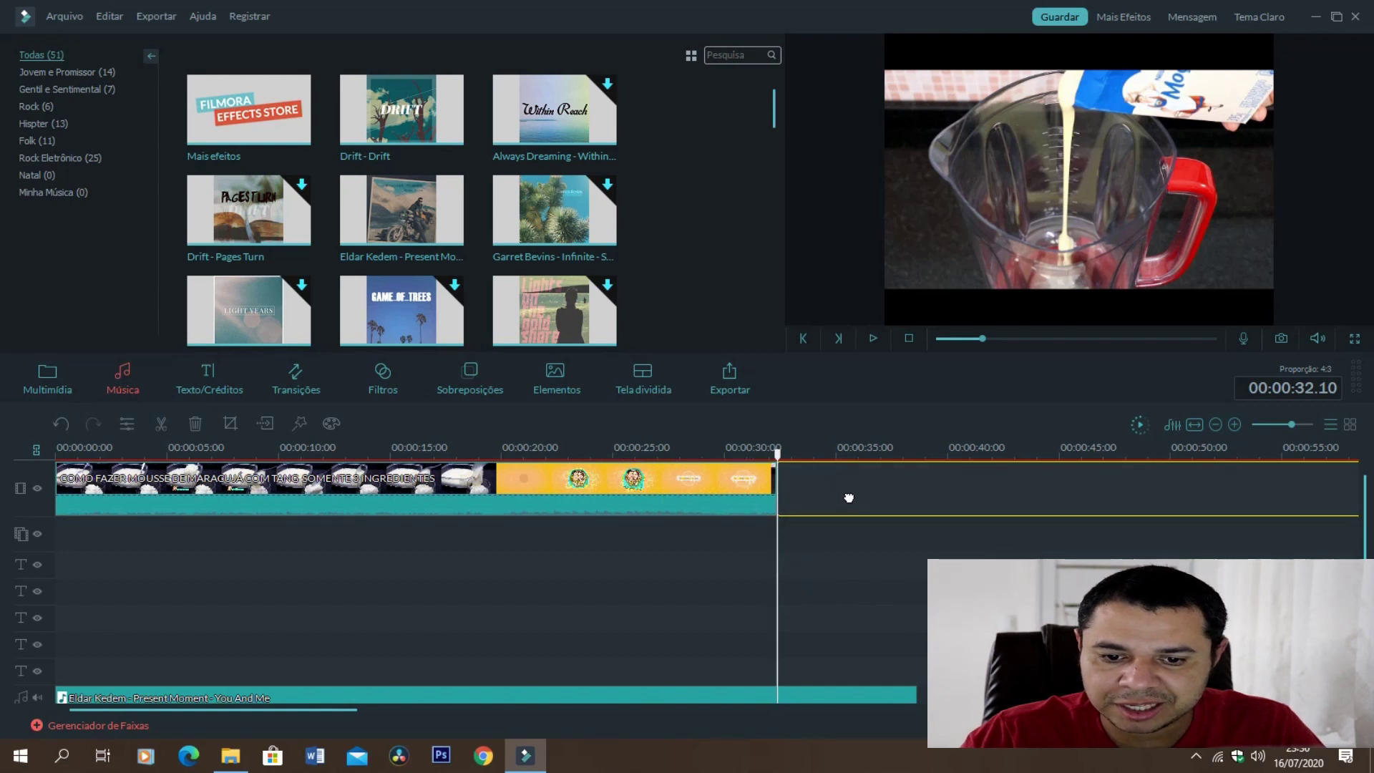
key(ctrl+z)
key(ctrl+y)
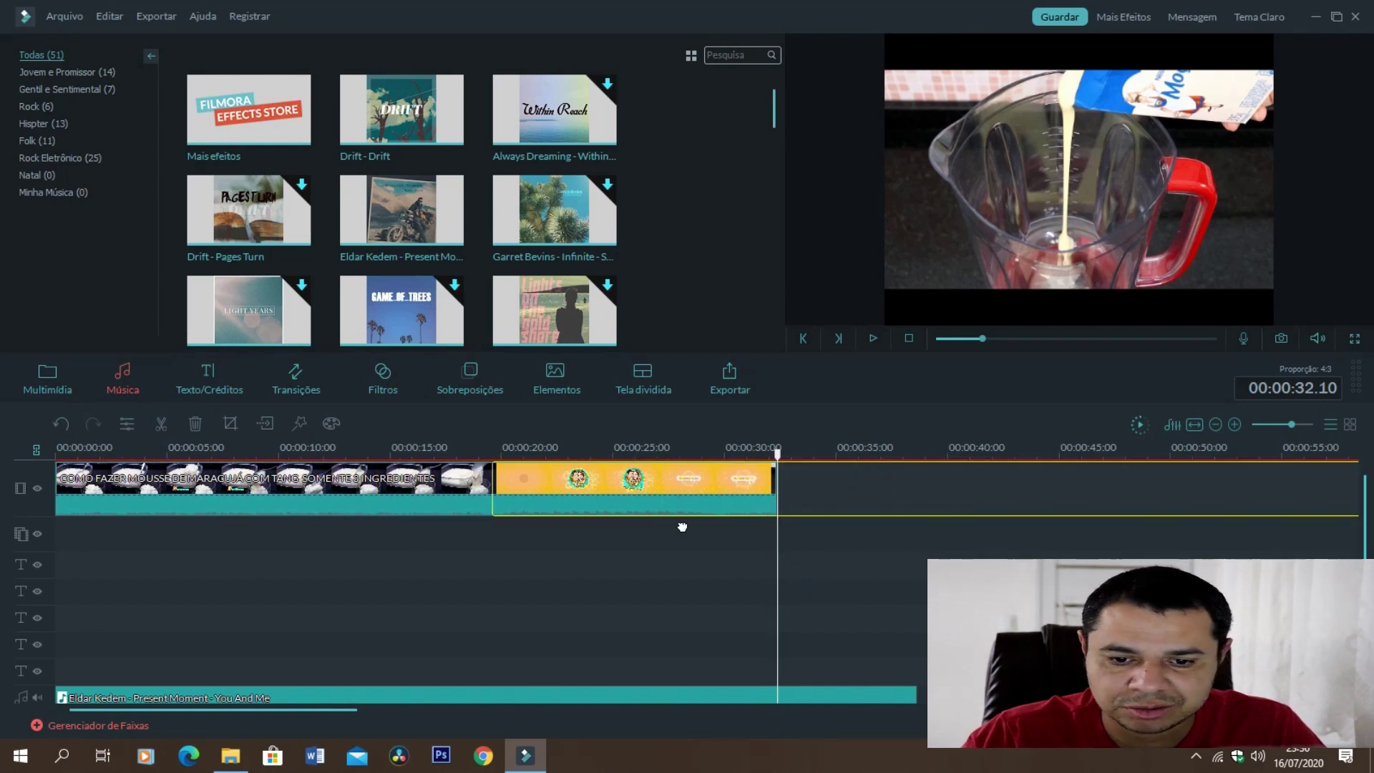
key(ctrl+z)
Import the audio filmora video and place it on the overlay track below the mousse video, starting at about 00:00:01.03.
click(45, 375)
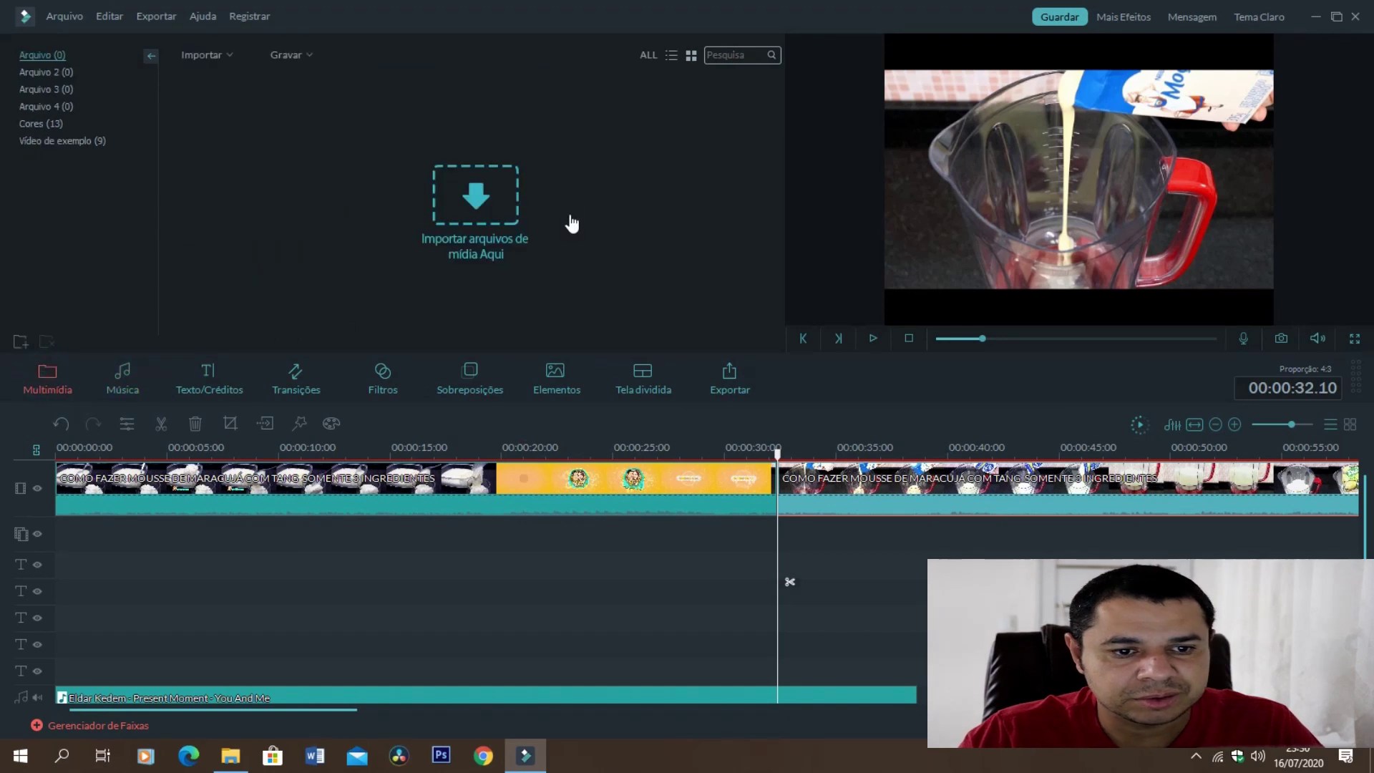
click(501, 200)
click(646, 231)
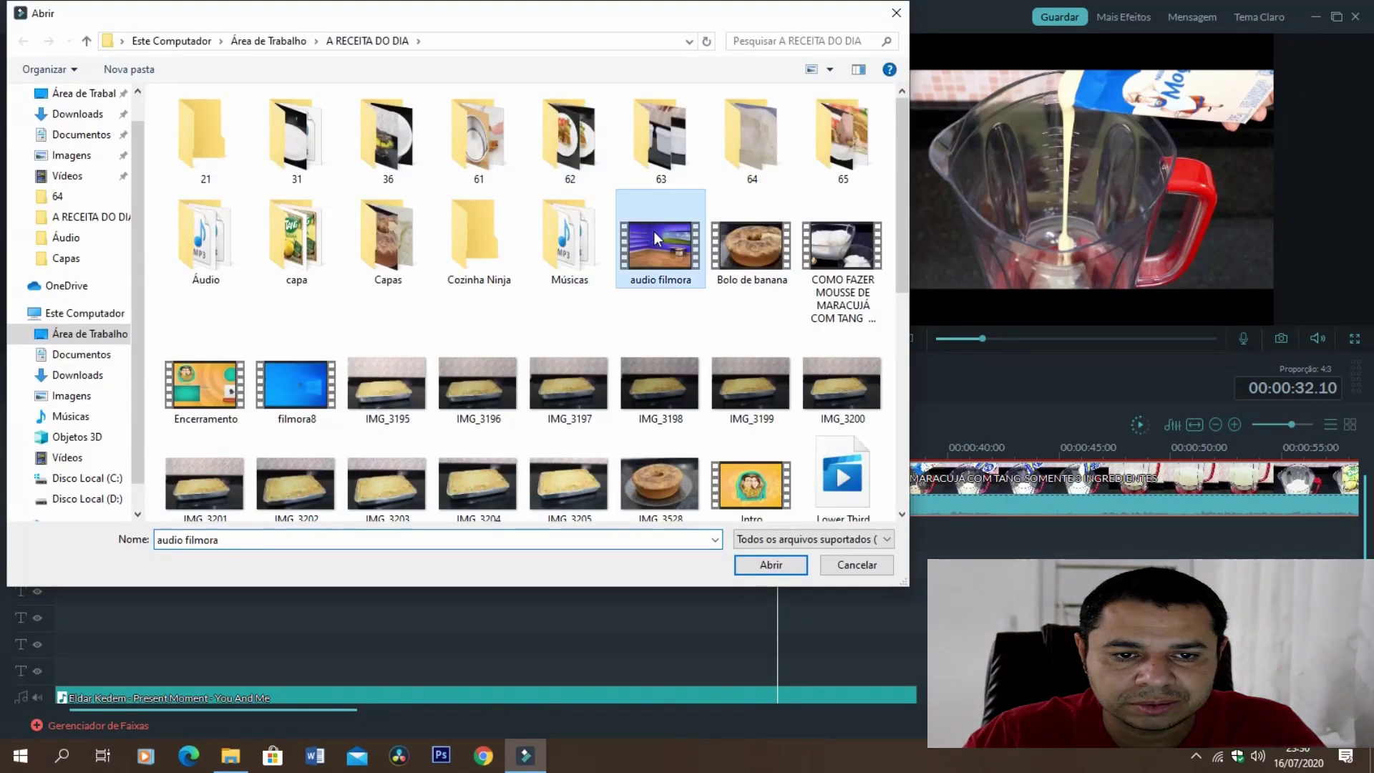
double_click(654, 230)
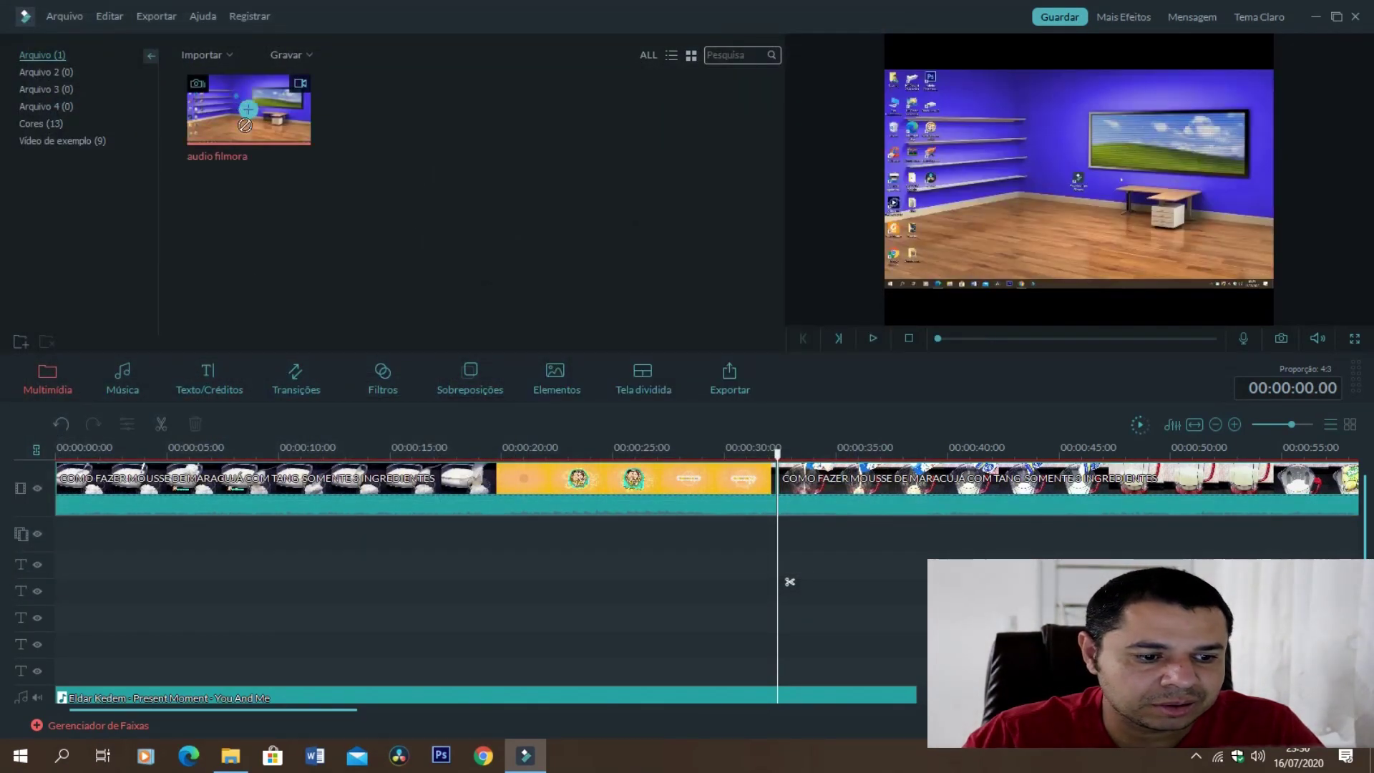
drag(245, 125, 80, 534)
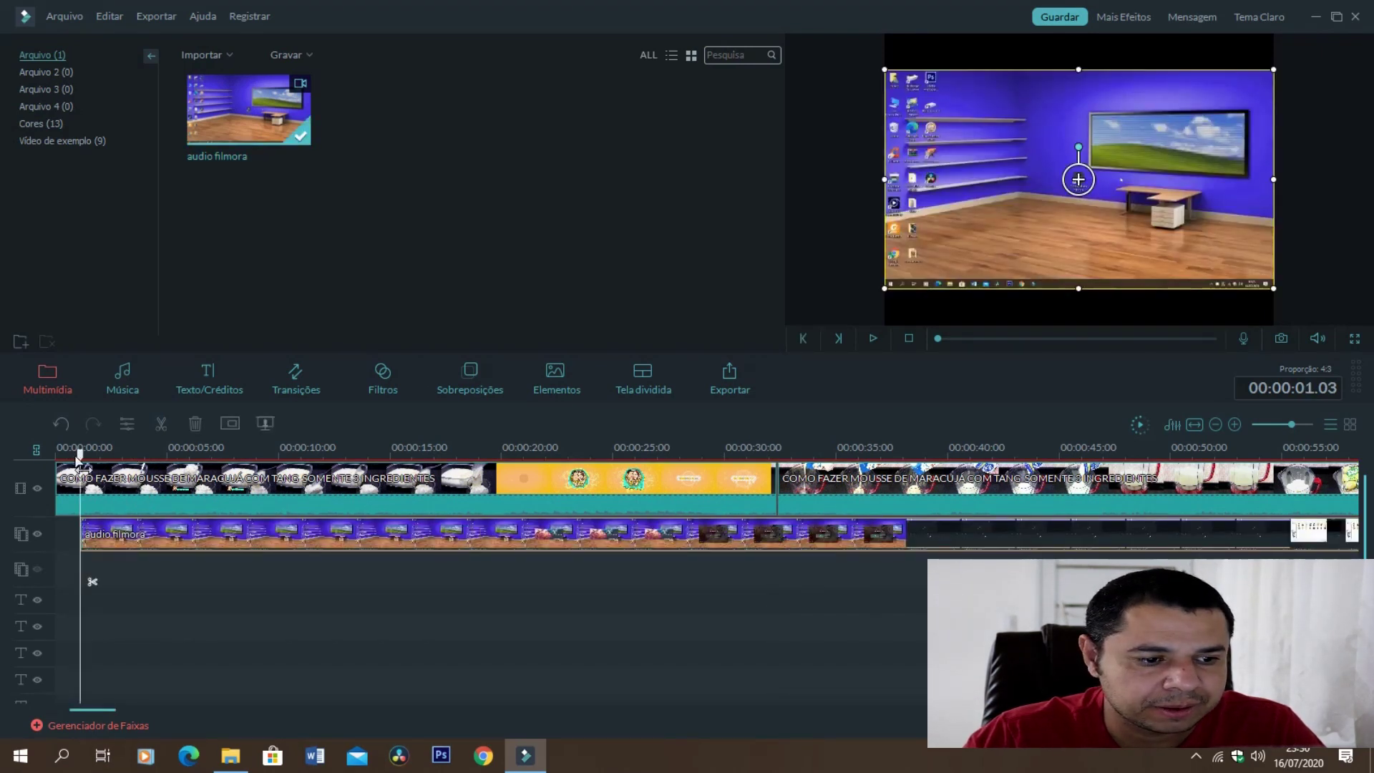
click(68, 450)
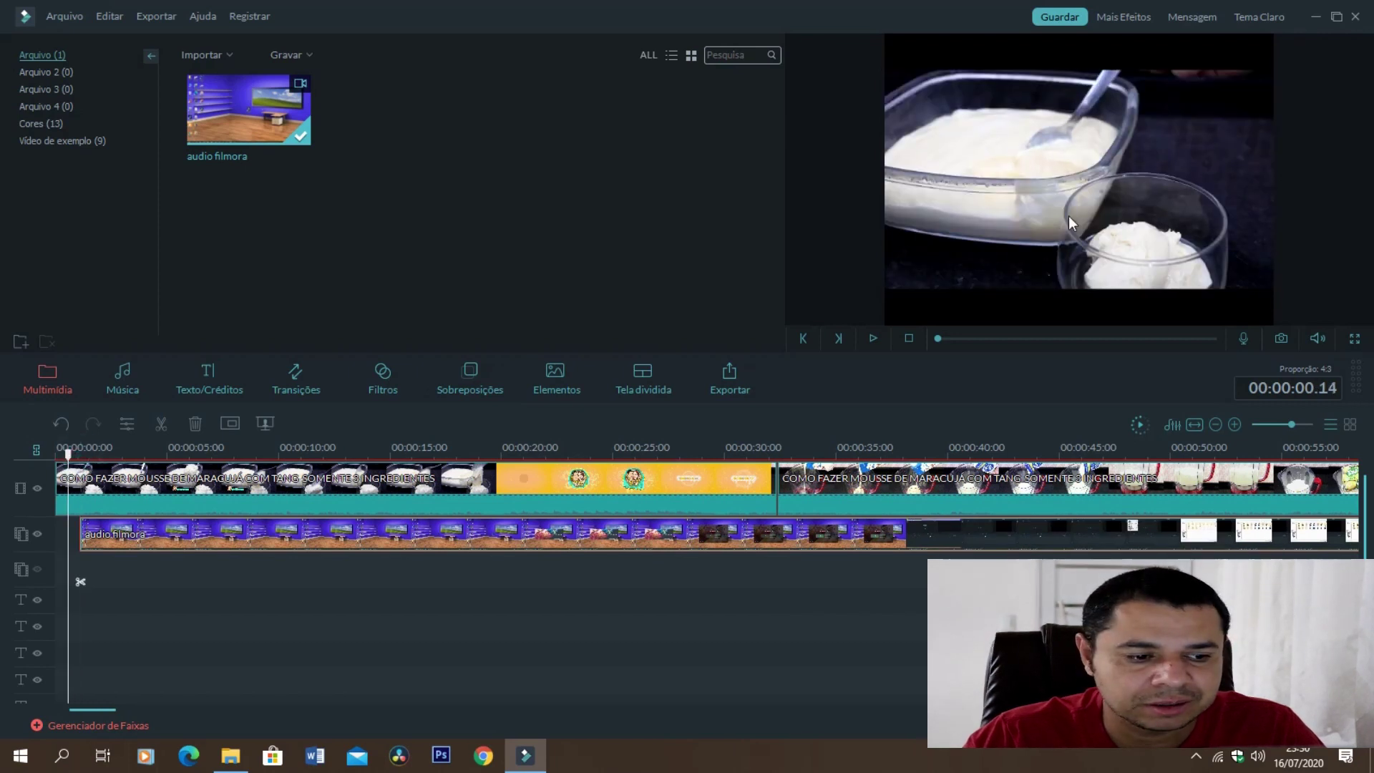
Remove the audio filmora video from the overlay track and from the media library after playing back its overlap.
key(space)
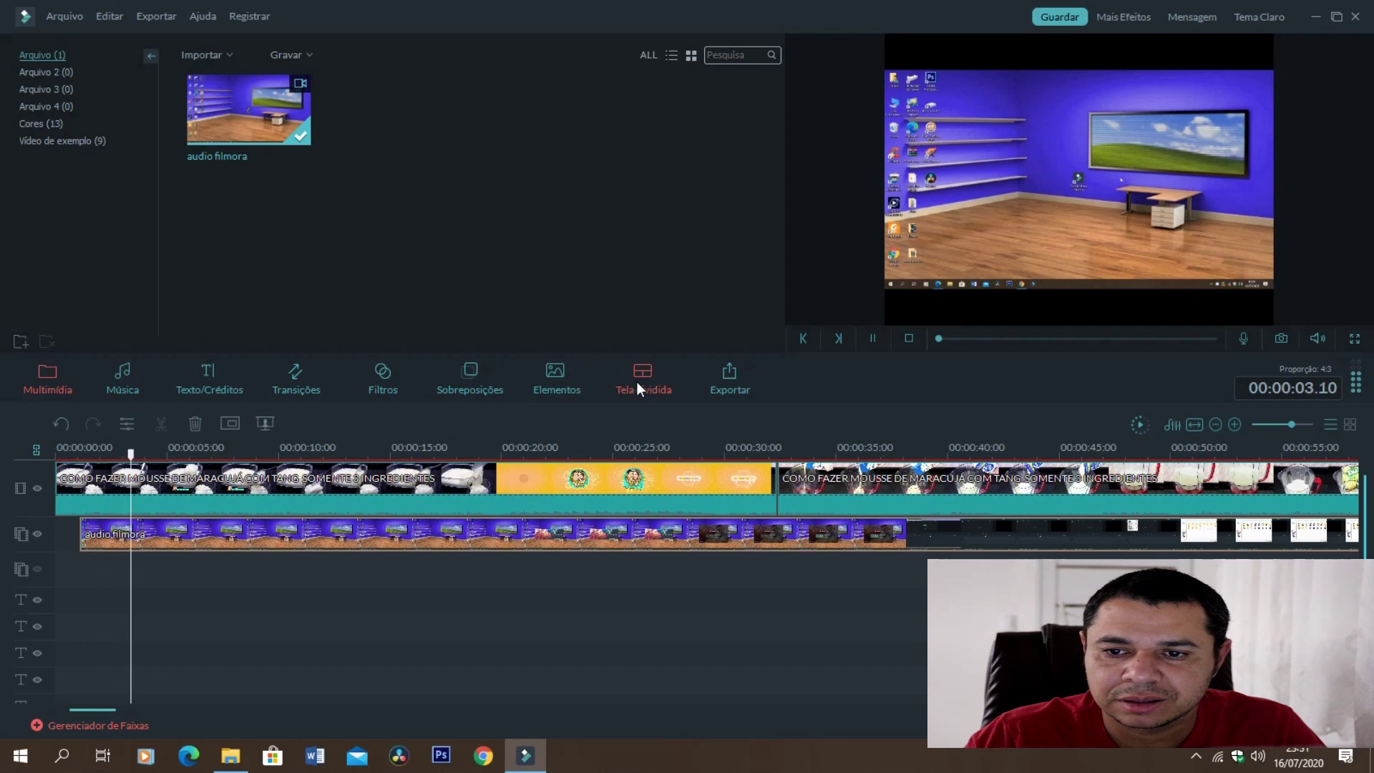
click(169, 539)
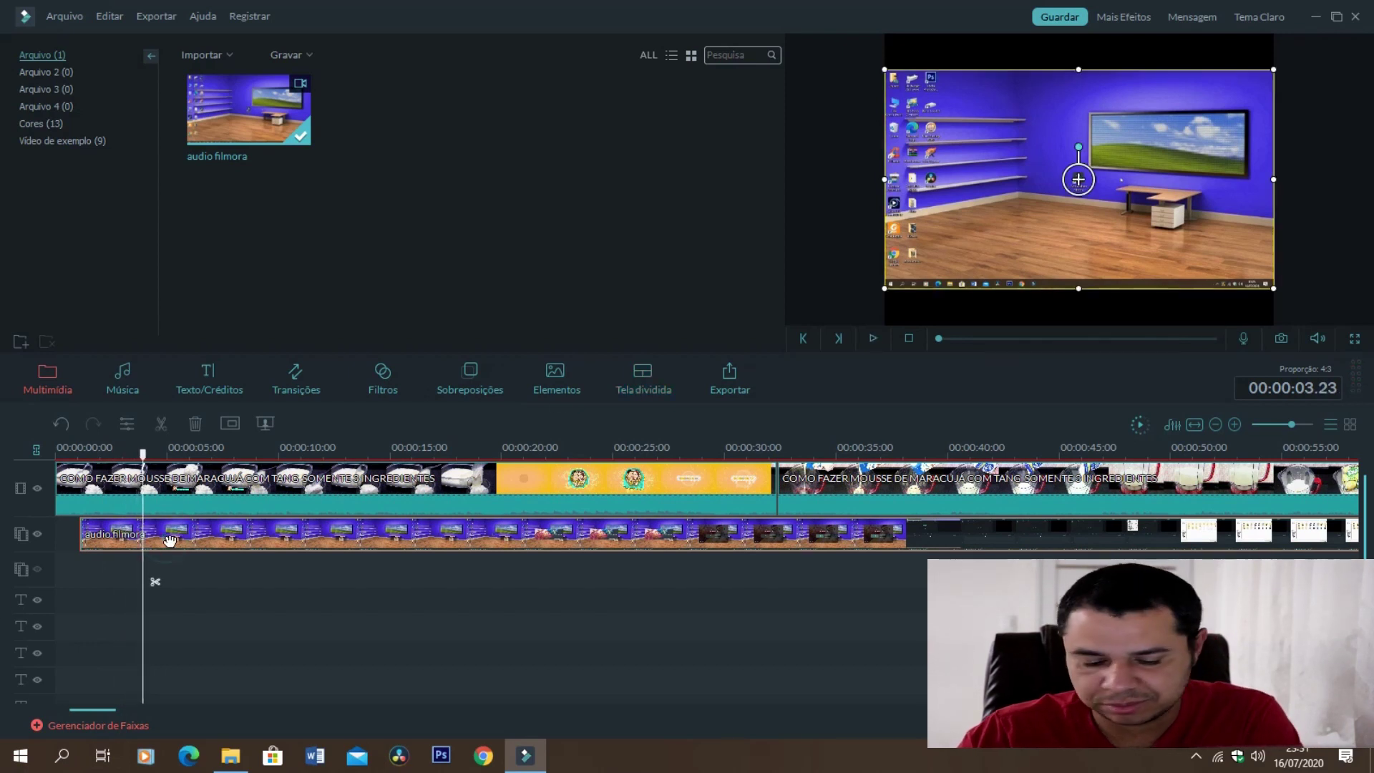
key(Delete)
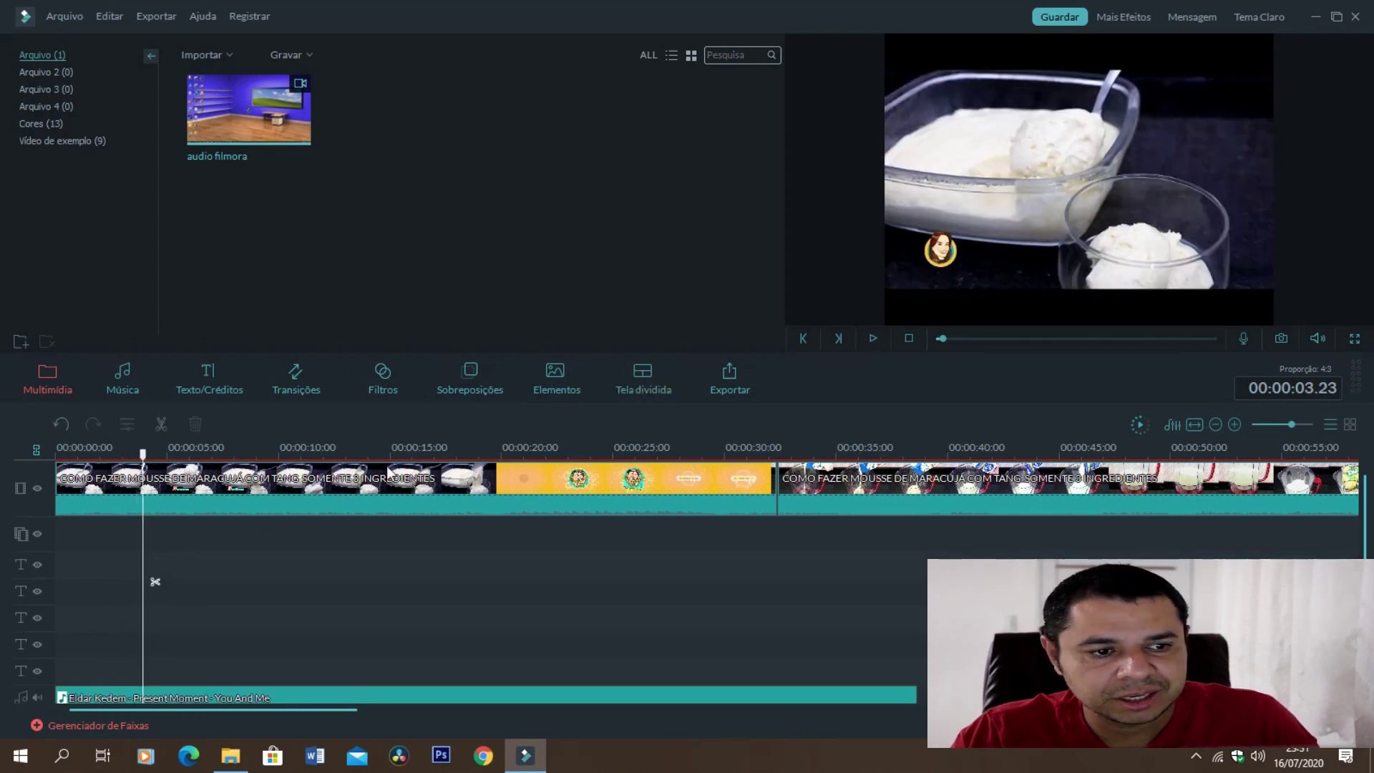
click(304, 127)
key(Delete)
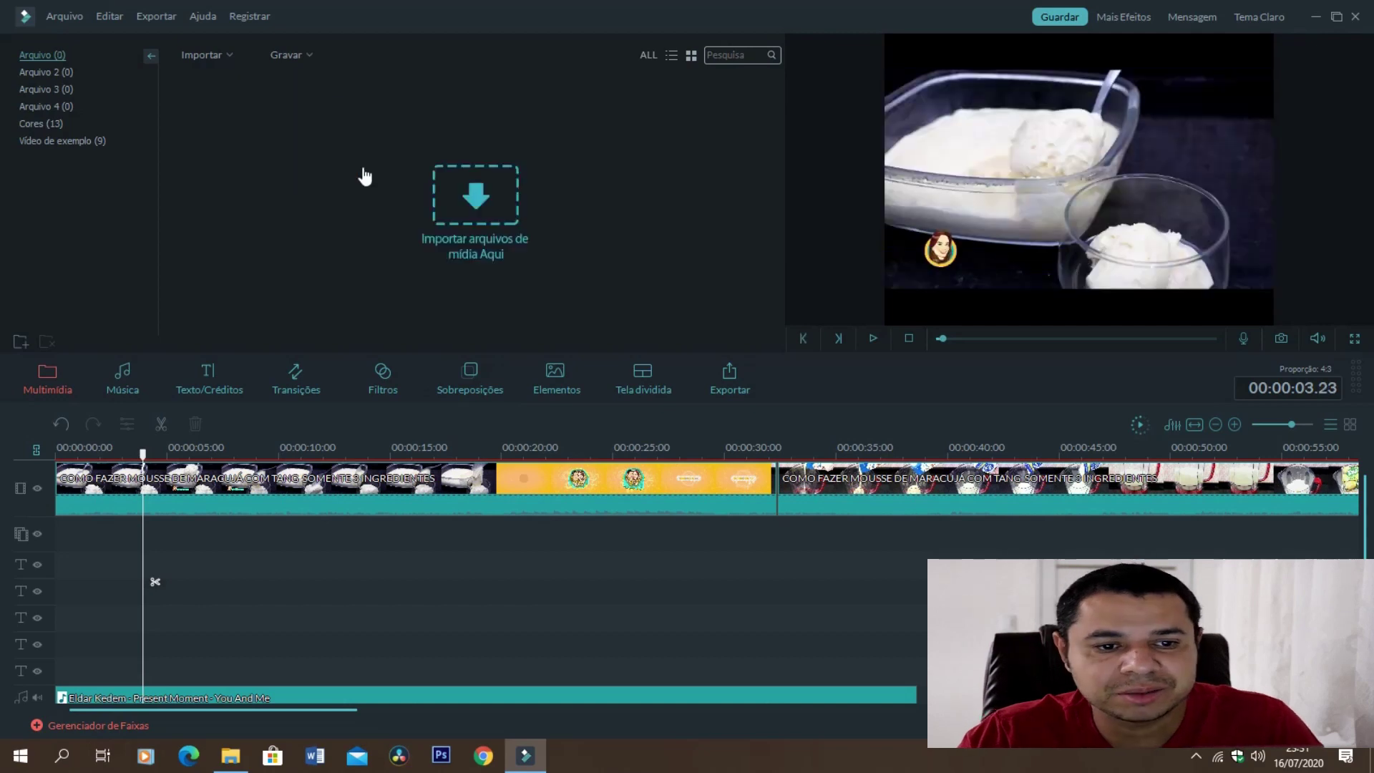
Import the Sem título 1 green-screen video and place it on the overlay track at about 00:00:00.10.
click(479, 204)
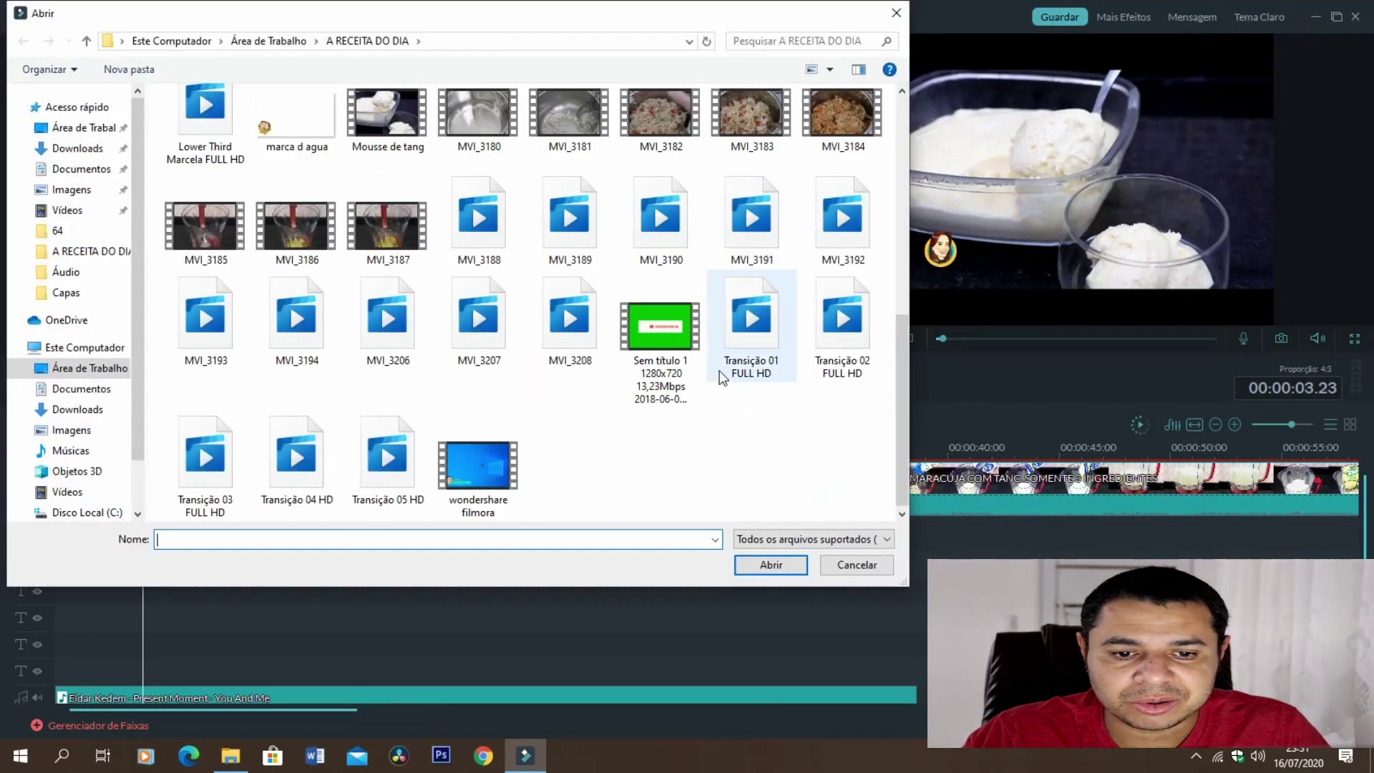
double_click(671, 331)
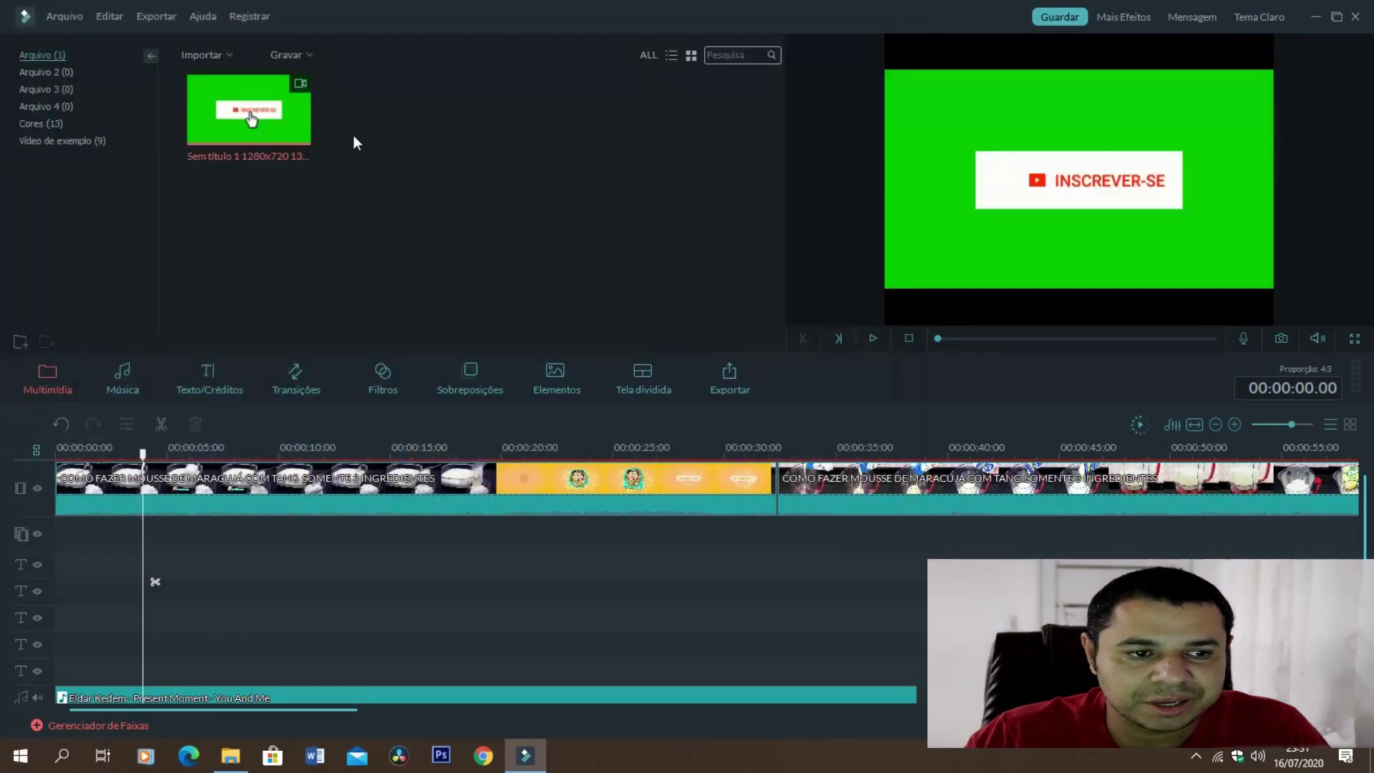
drag(286, 118, 71, 530)
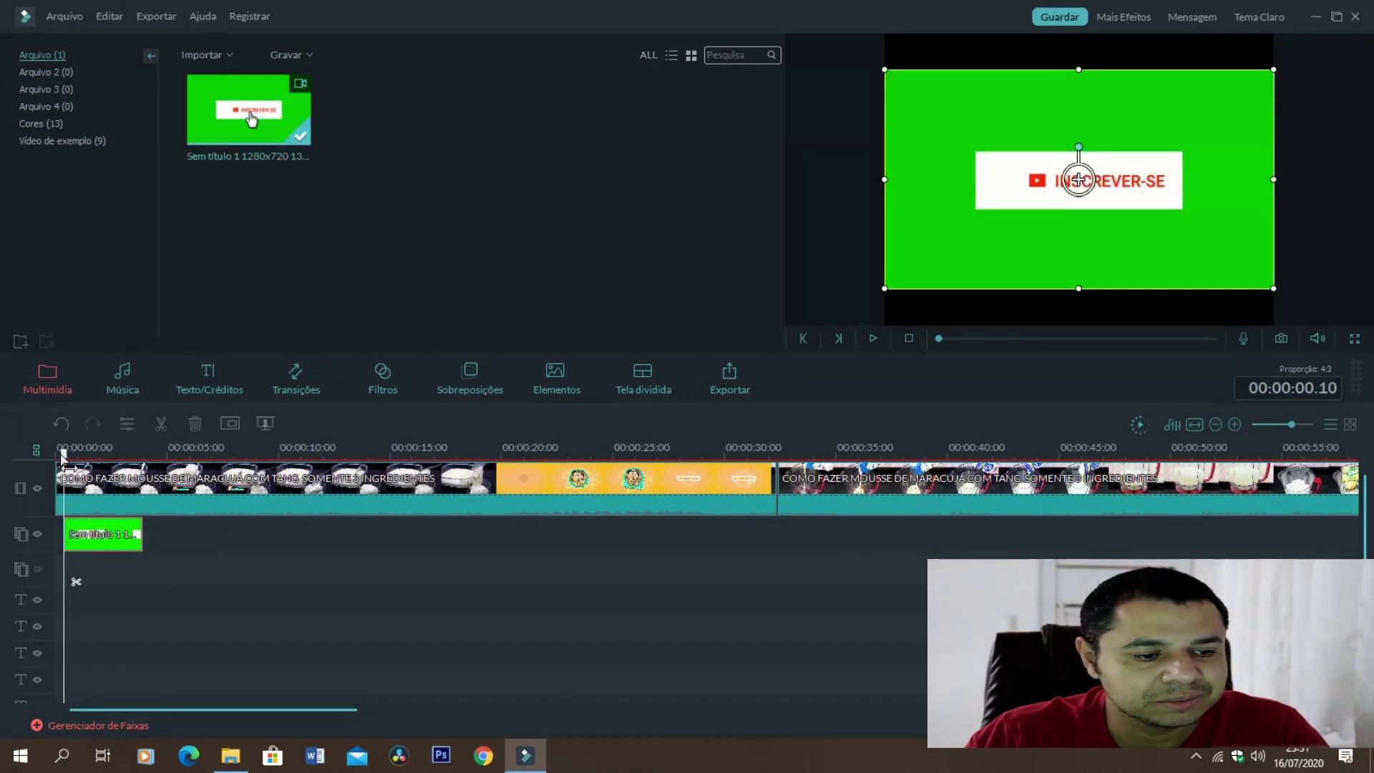
Play the green-screen subscribe animation over the mousse video from the start of the timeline.
click(57, 451)
key(space)
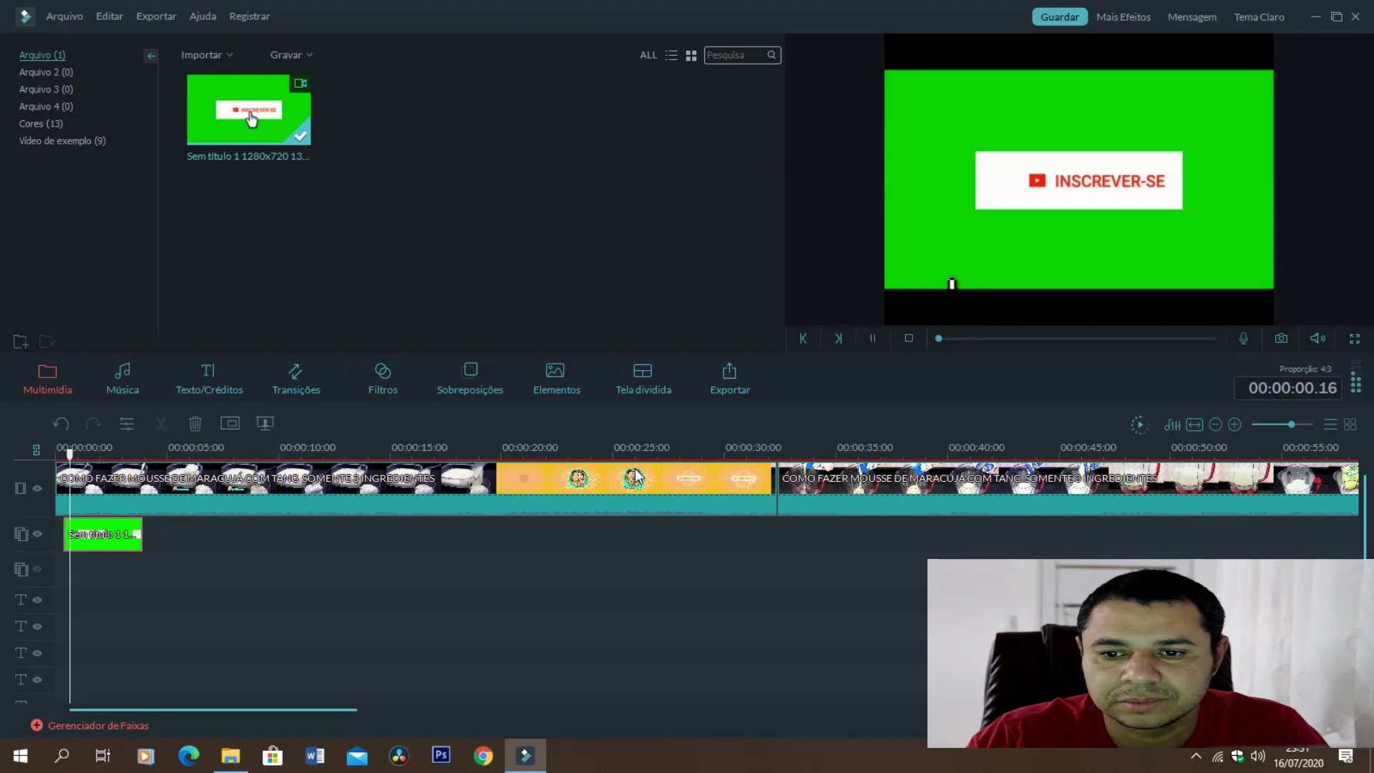
key(space)
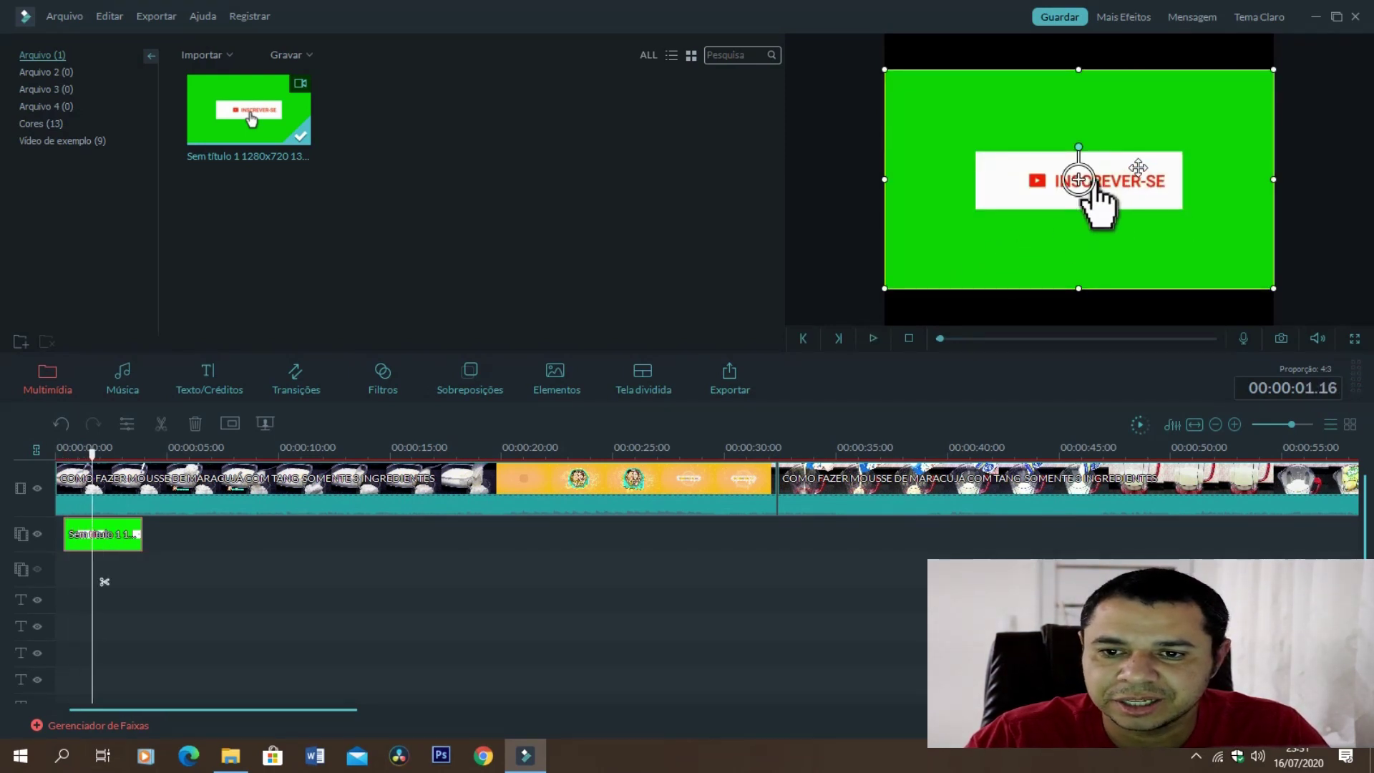
click(57, 450)
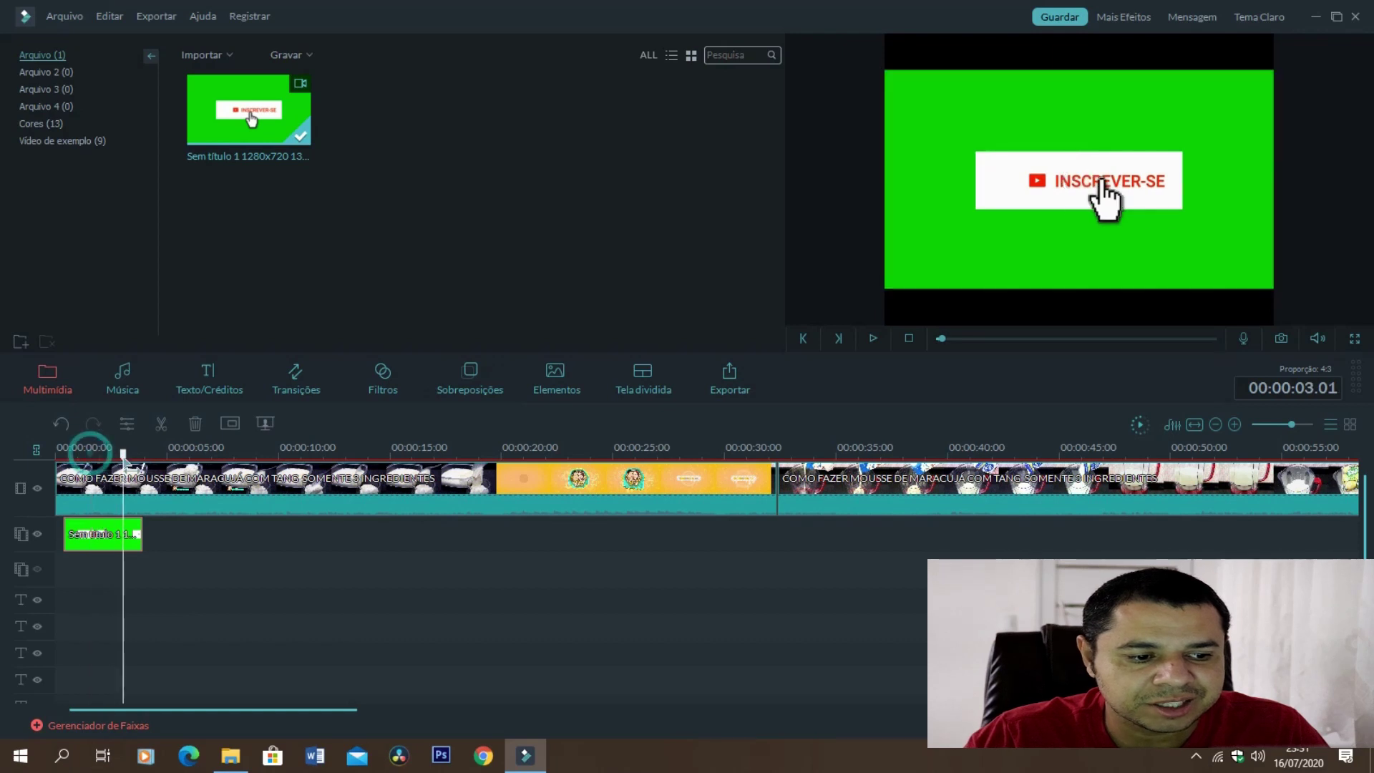
mouse_move(58, 451)
mouse_down()
mouse_move(101, 450)
mouse_move(64, 451)
mouse_up()
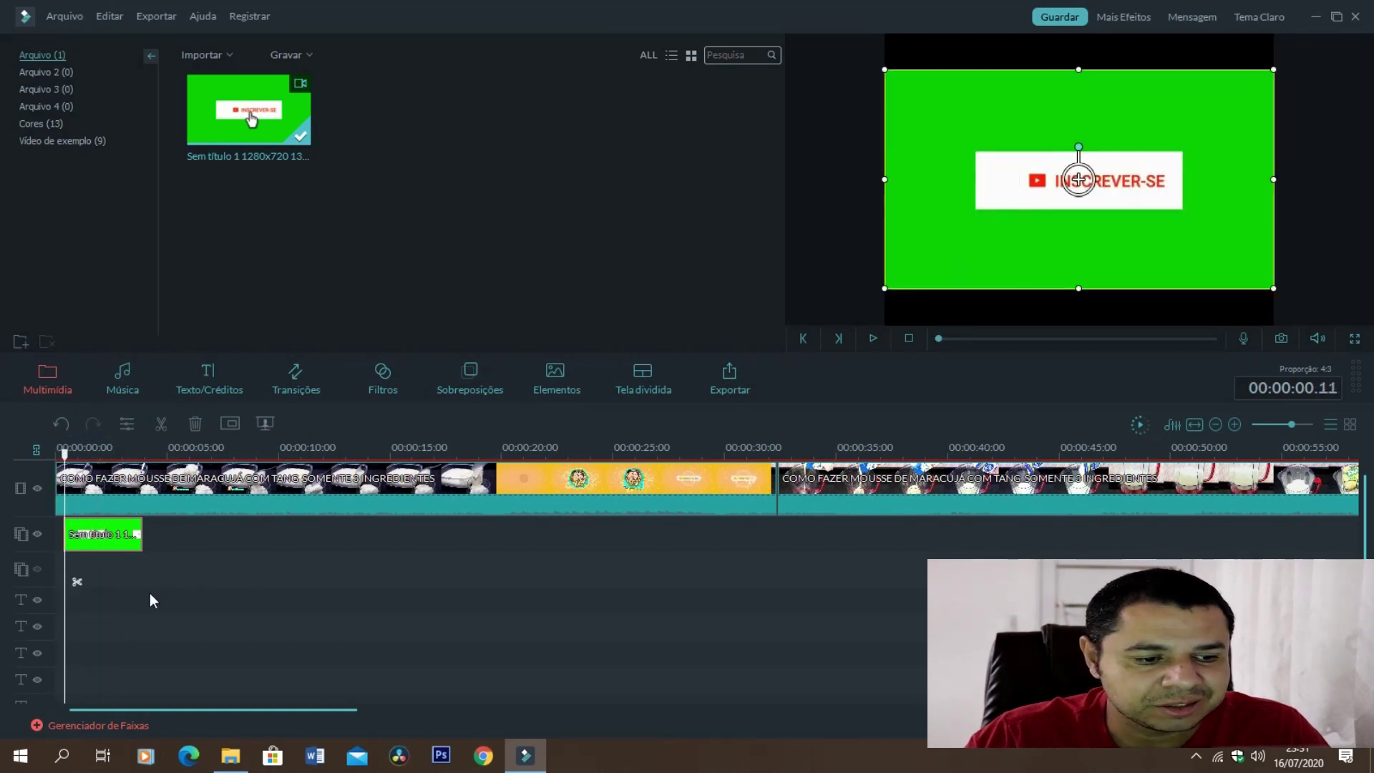
Move the green-screen clip to start at about 00:00:11.03 and shrink it into the lower-left corner of the picture.
double_click(126, 542)
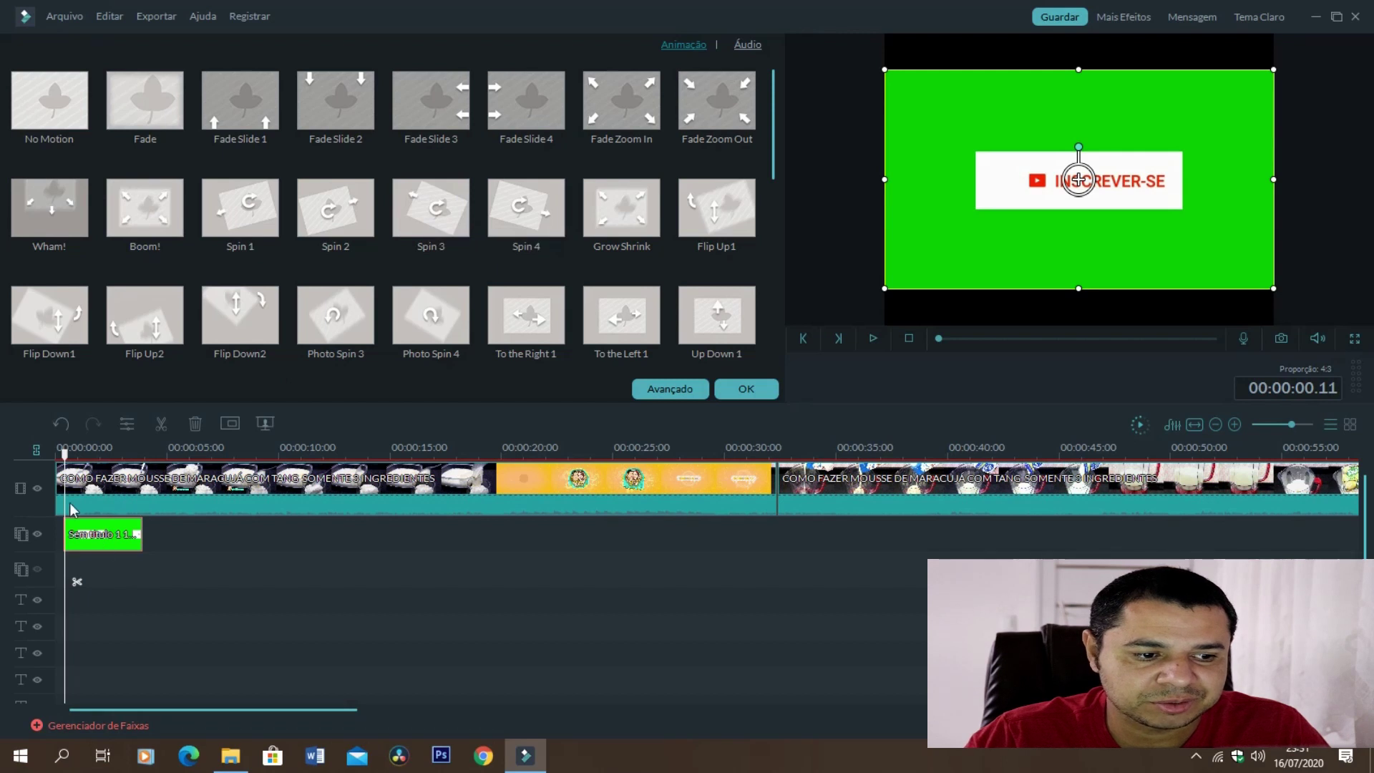
drag(66, 458, 82, 452)
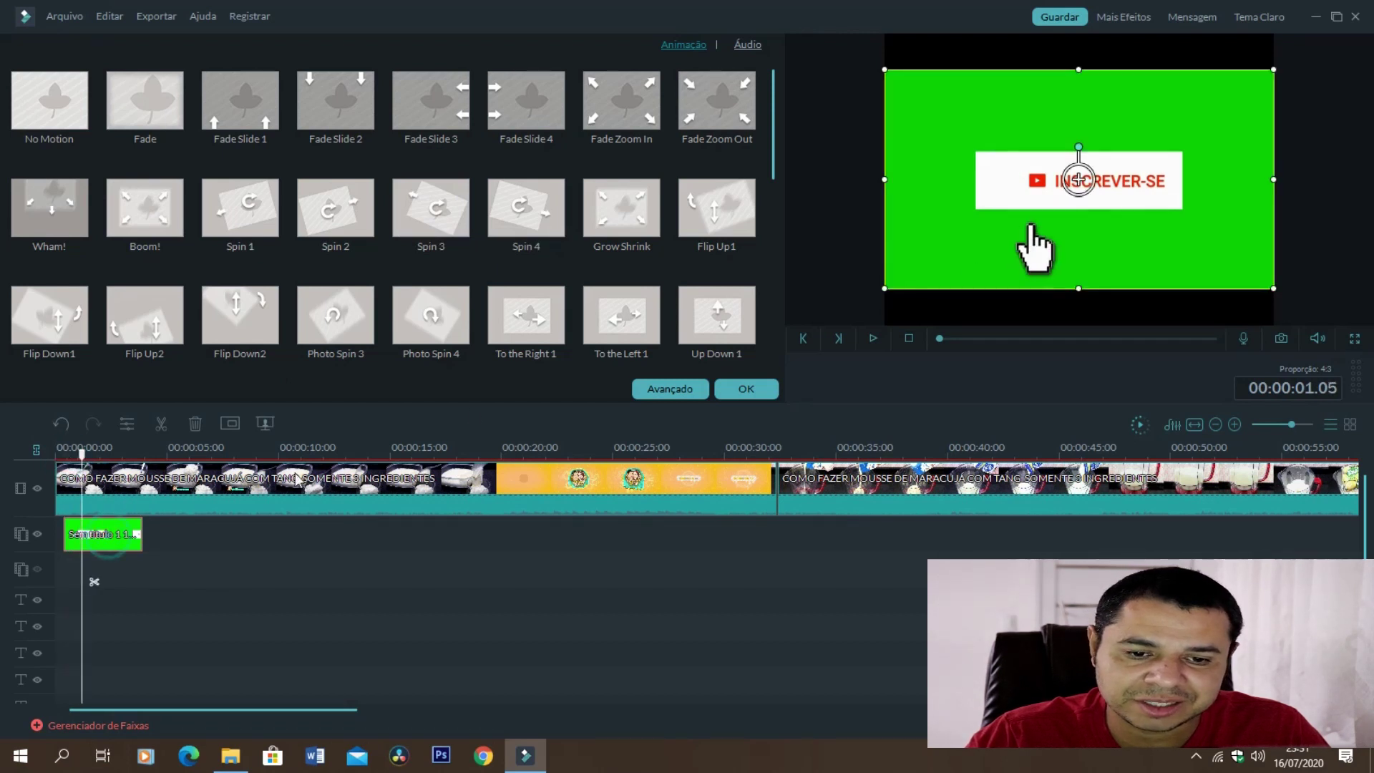
drag(115, 548, 356, 536)
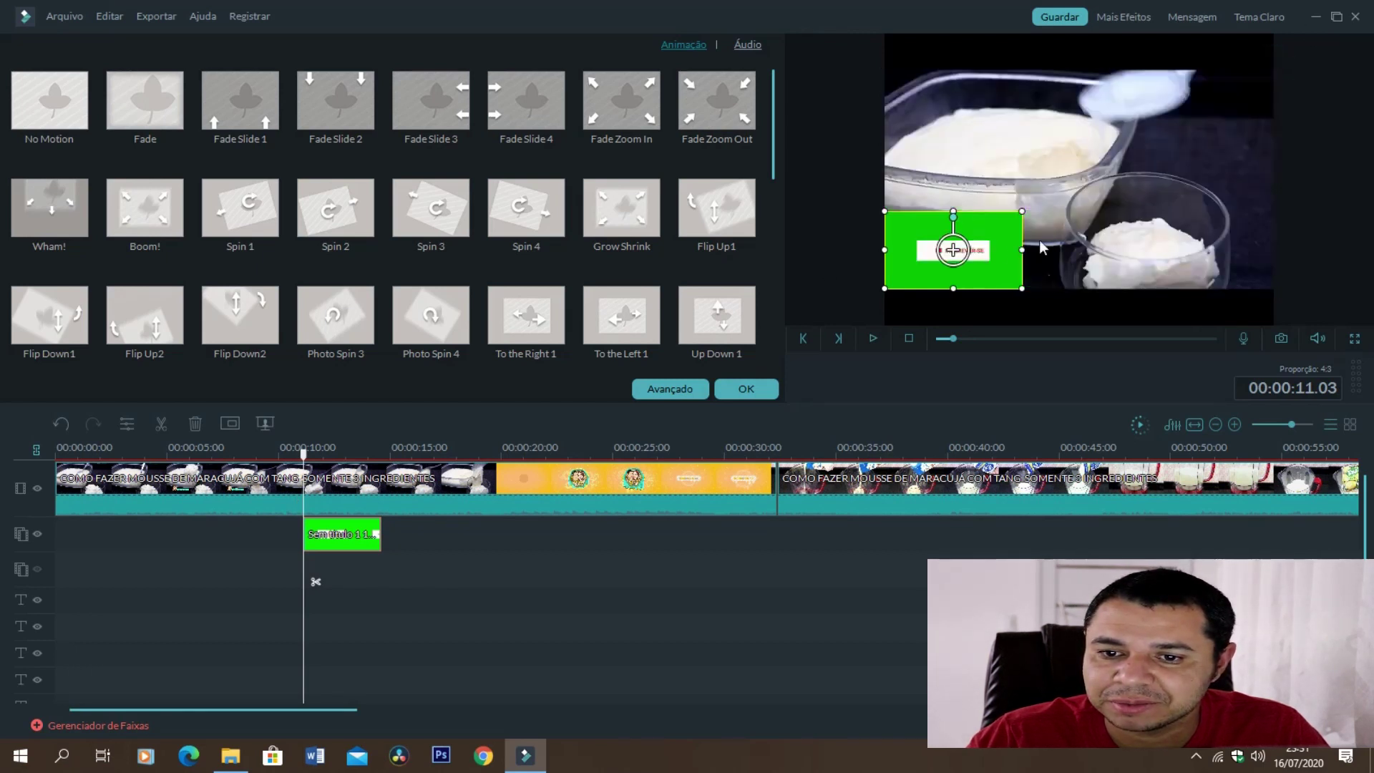
drag(938, 282, 988, 254)
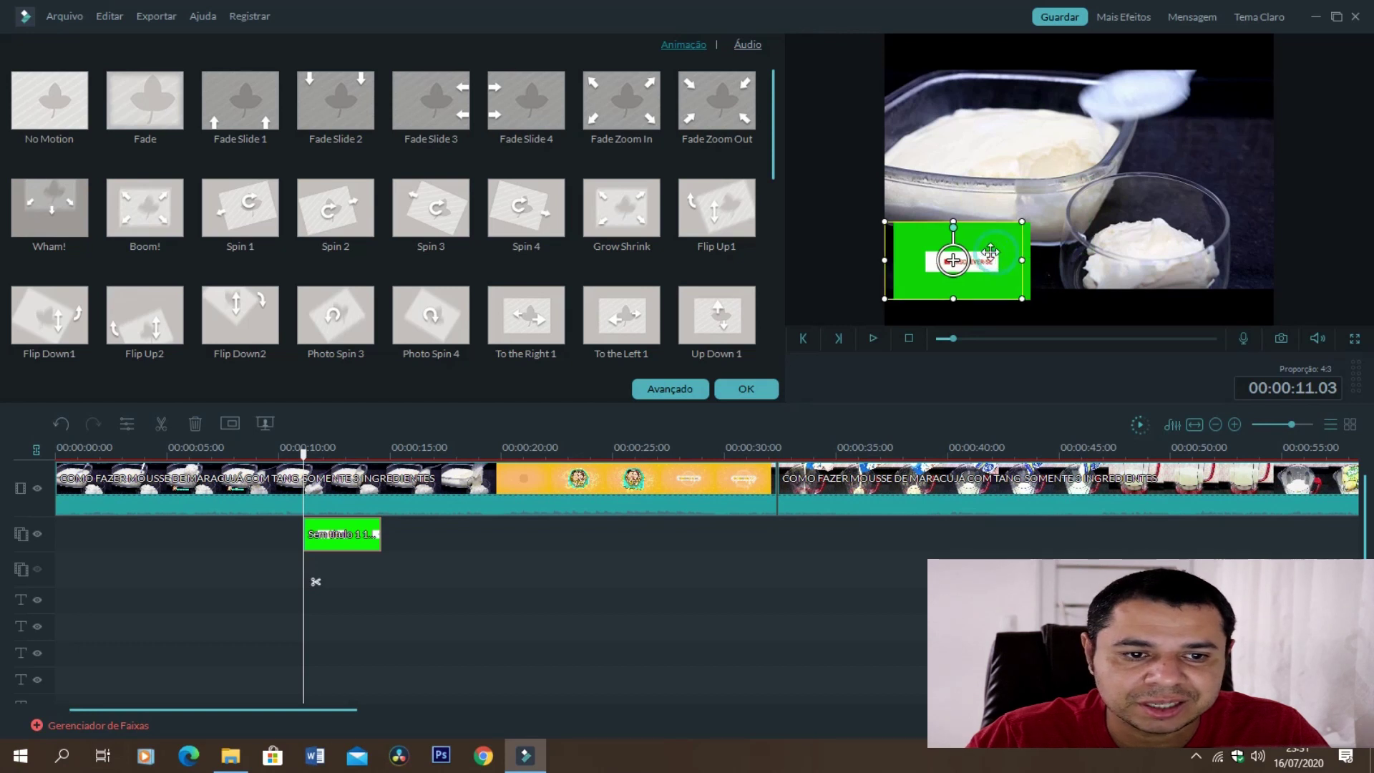
Apply the Spin 3 animation to the green-screen overlay and adjust its position in the lower-left corner of the picture.
click(439, 218)
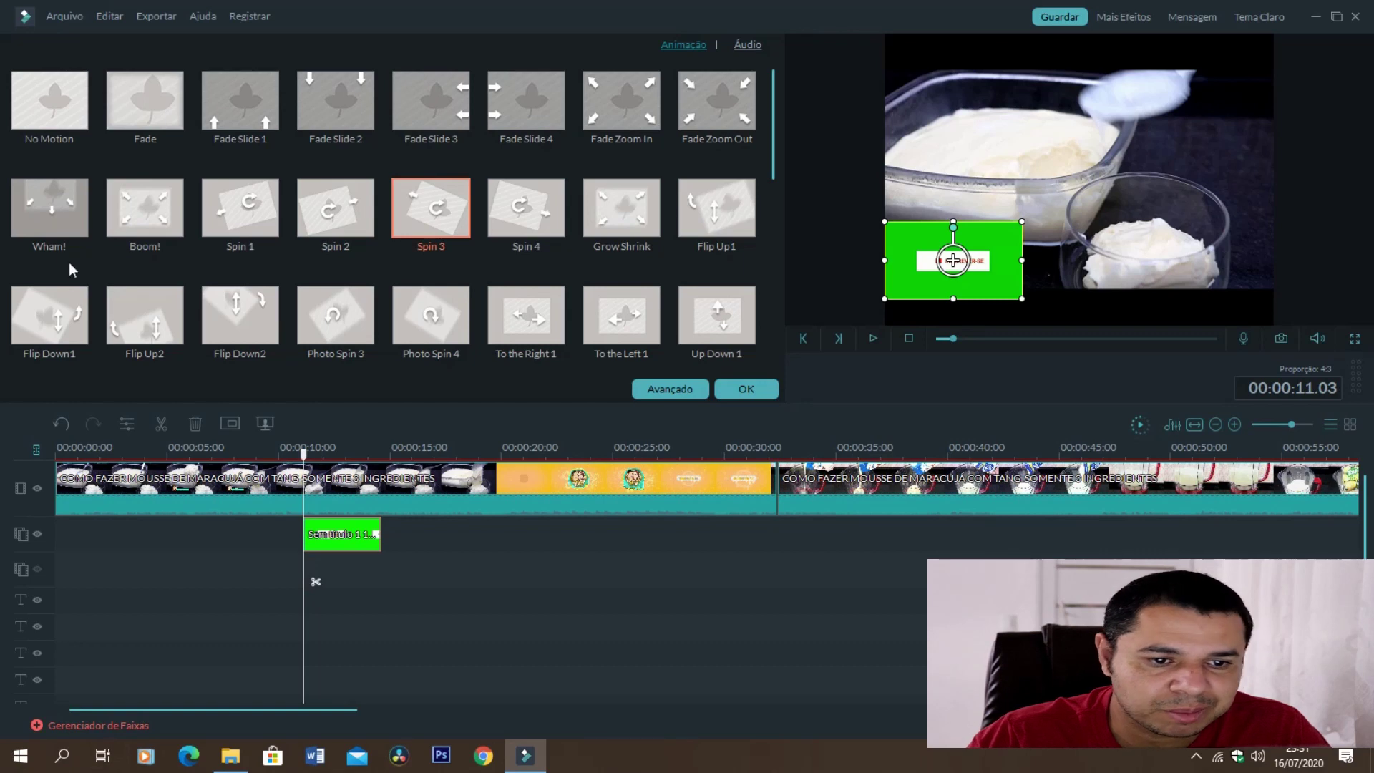
scroll(774, 115, down, 3)
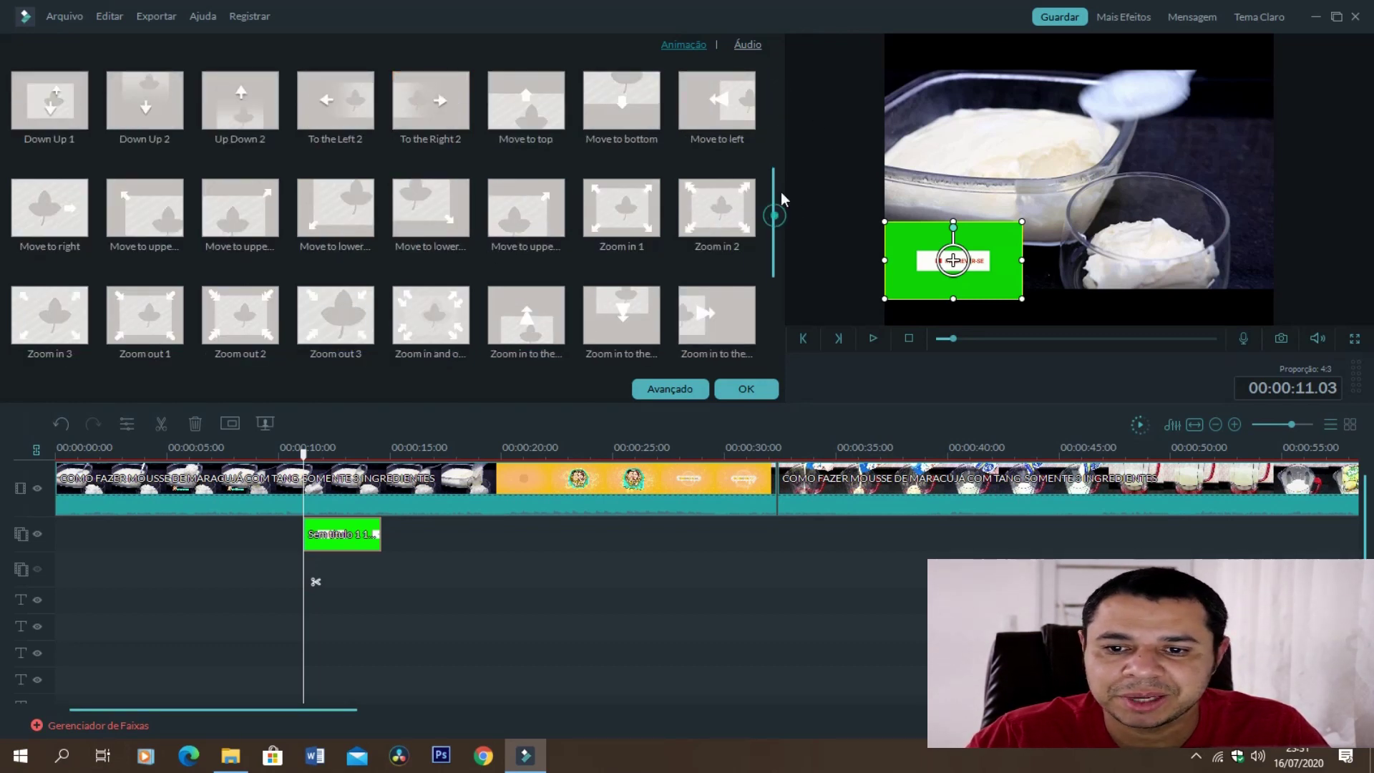
scroll(778, 204, up, 2)
drag(953, 260, 1177, 245)
drag(1076, 223, 951, 236)
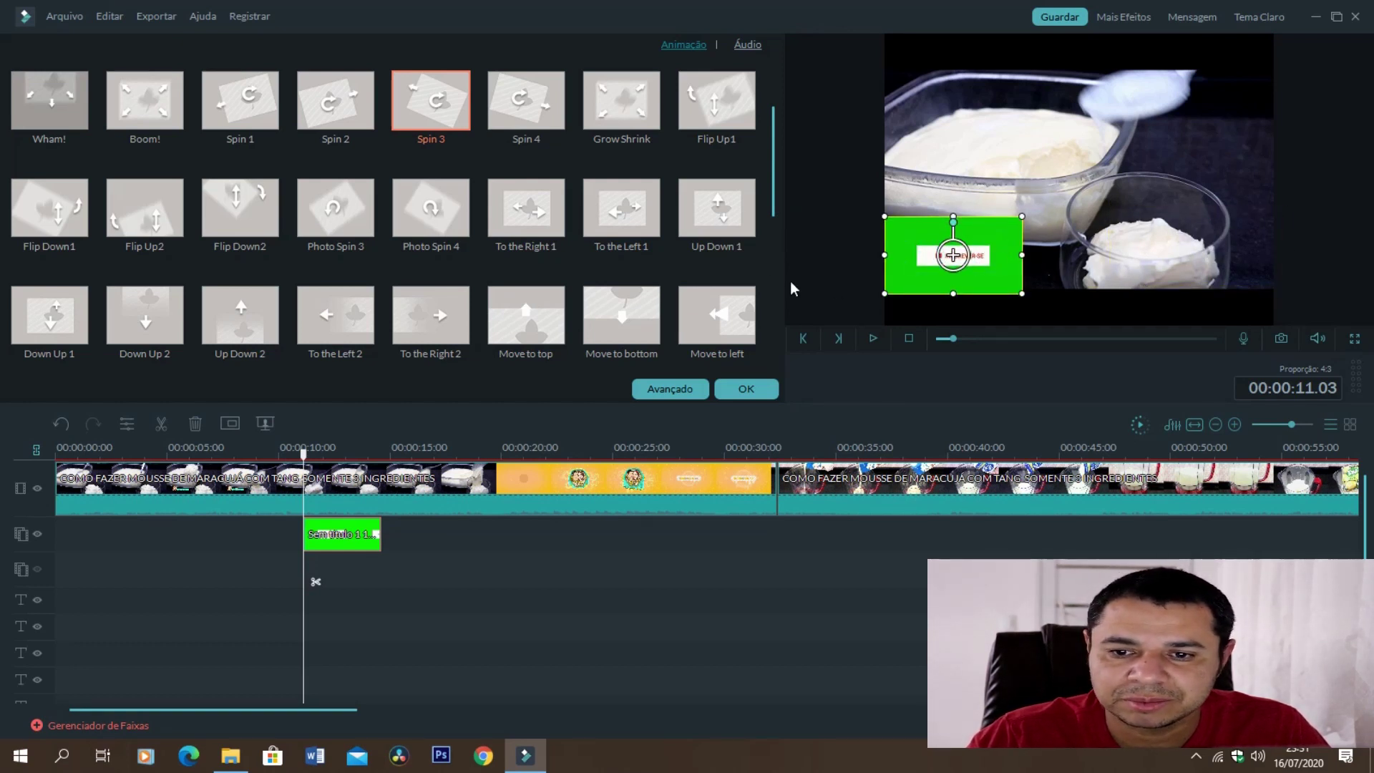
drag(989, 238, 989, 237)
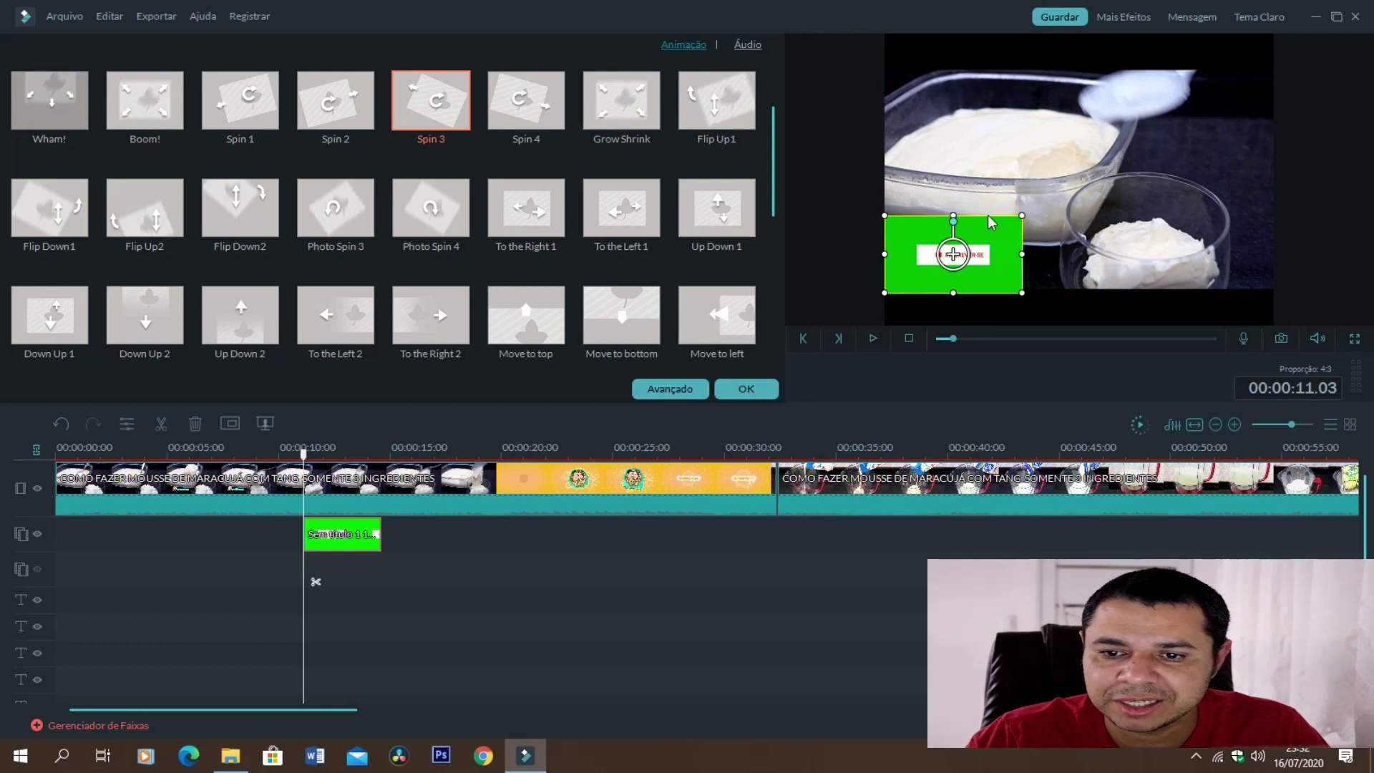
Make the overlay's green background transparent with Chroma Key (Tela Verde) at an intensity of 100.
click(659, 395)
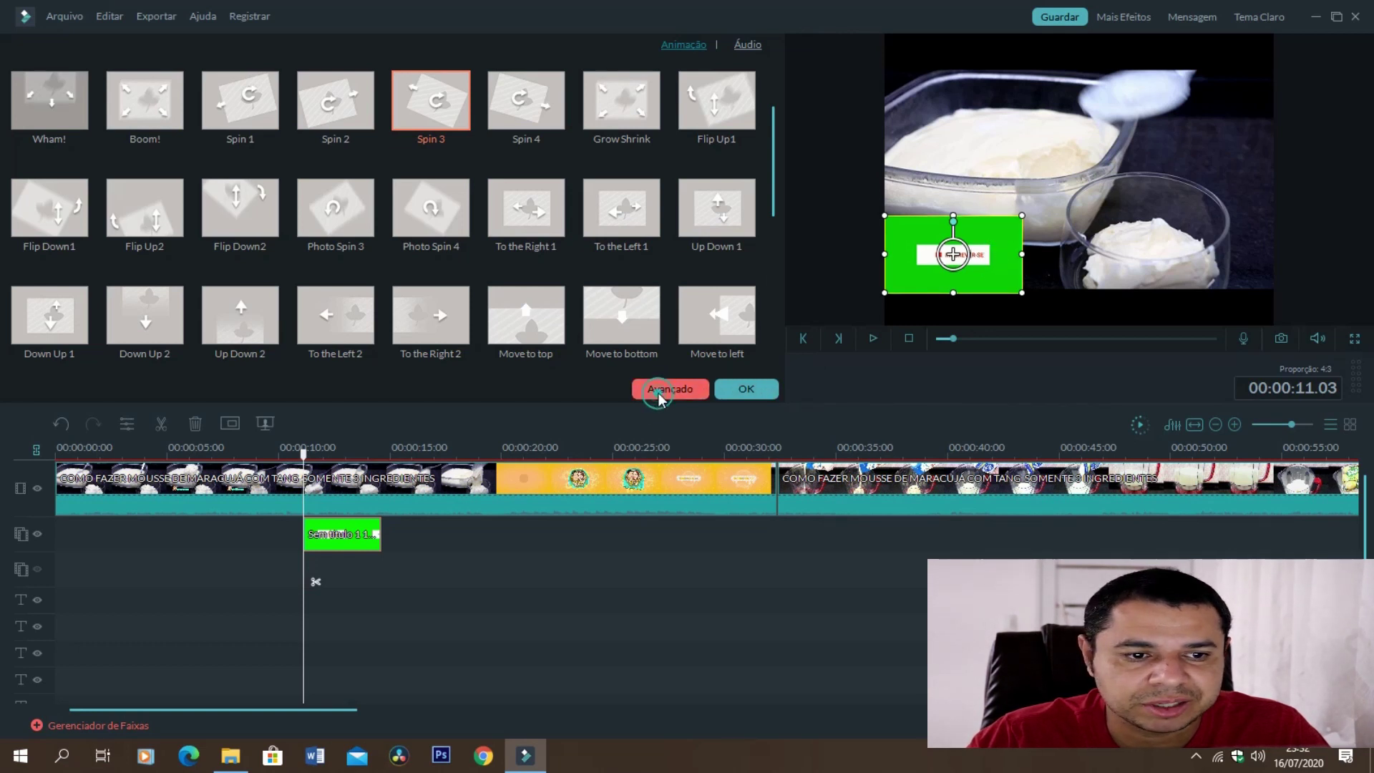
click(405, 158)
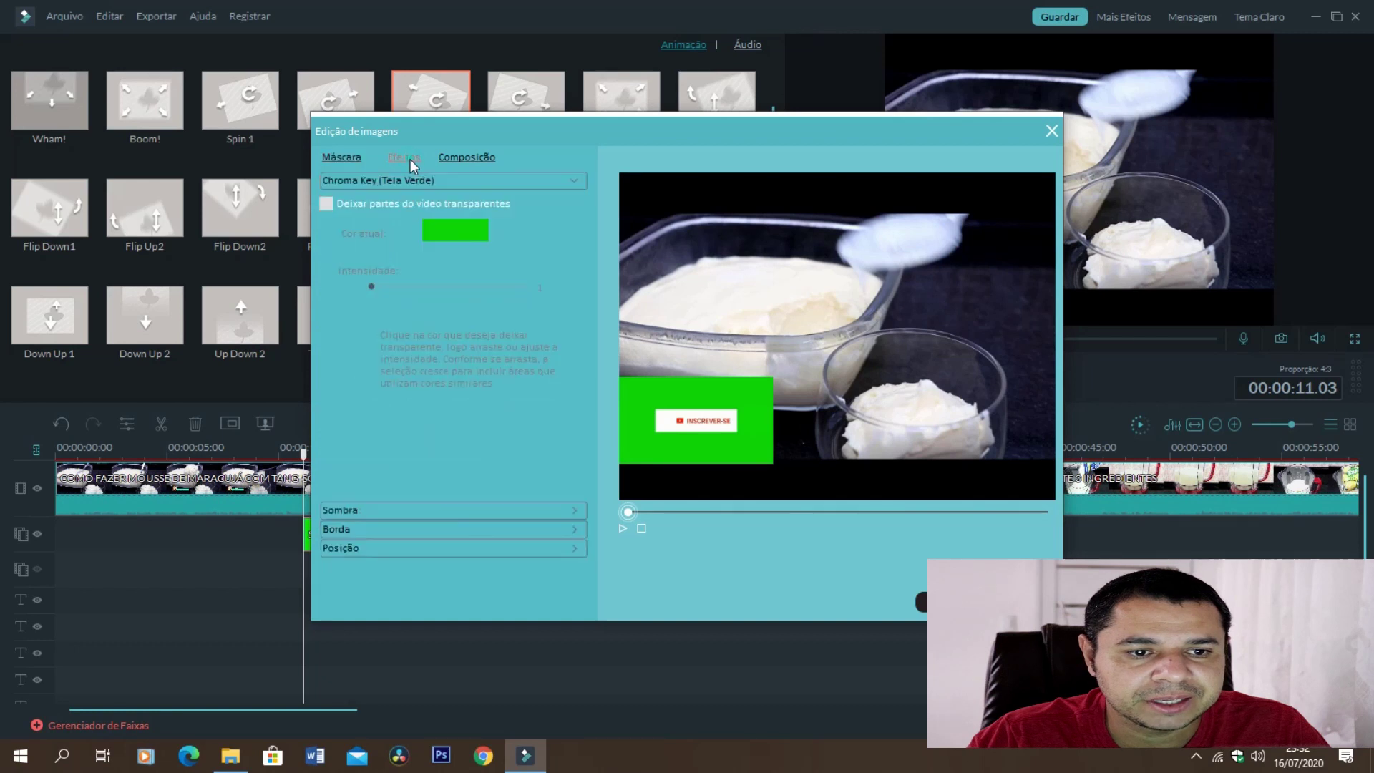
click(326, 204)
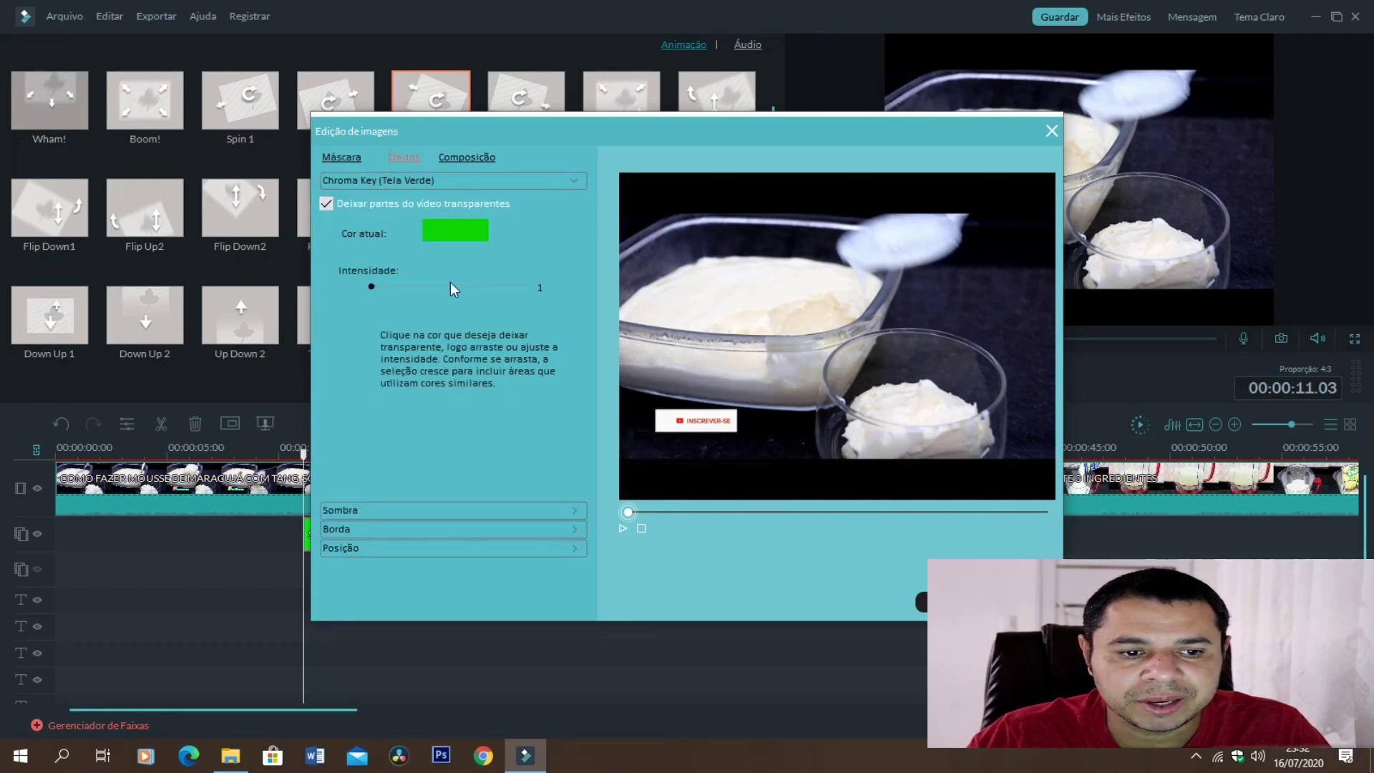
mouse_move(376, 284)
mouse_down()
mouse_move(496, 299)
mouse_move(390, 286)
mouse_up()
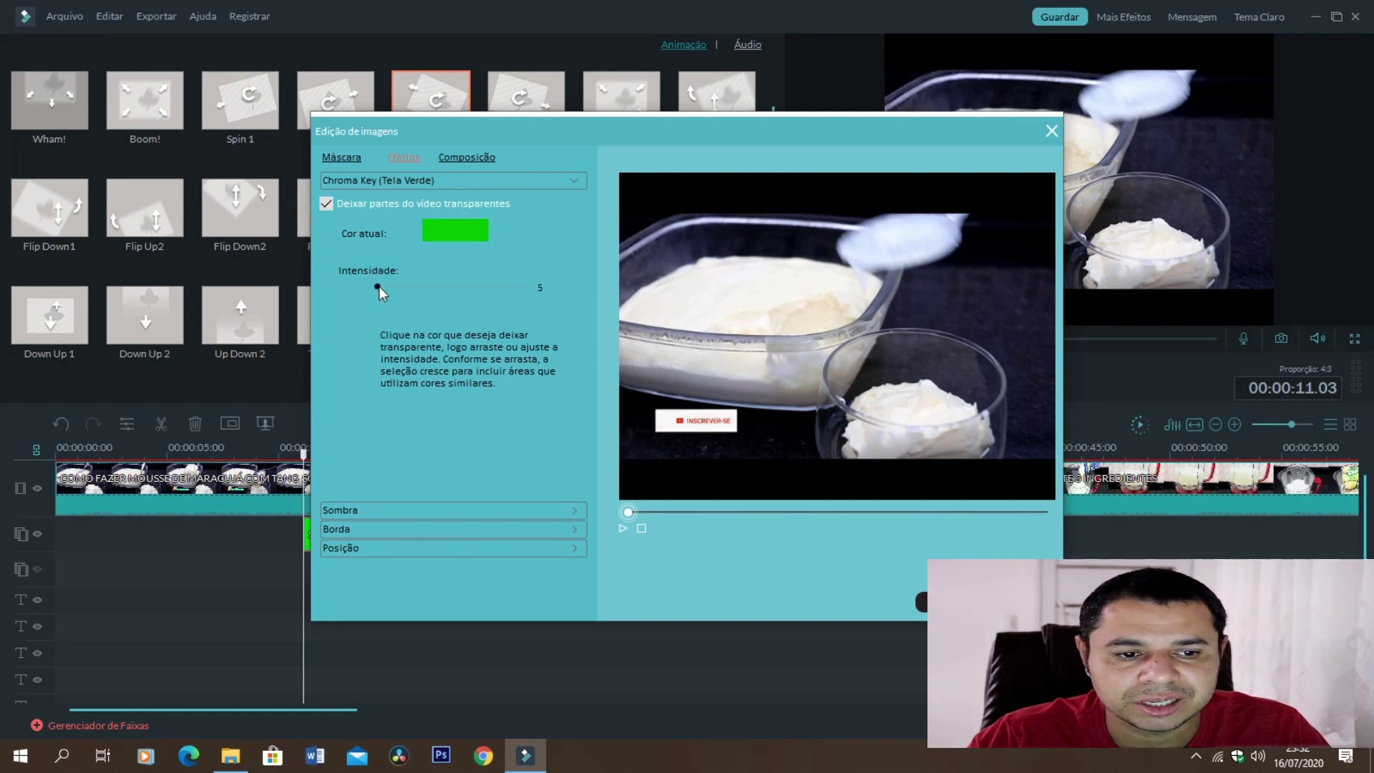
drag(379, 286, 544, 290)
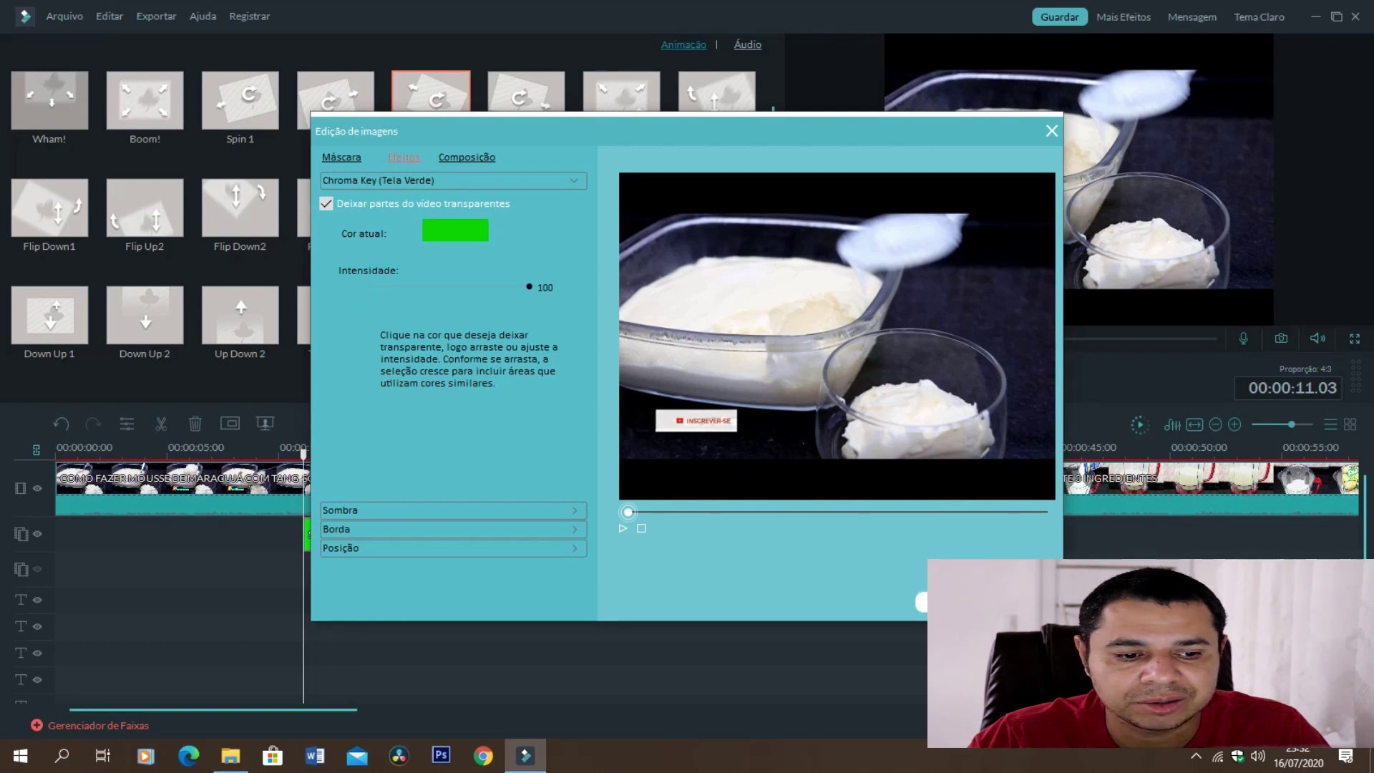
click(951, 601)
Play the mousse video with the keyed subscribe overlay from about 00:00:09.21.
drag(307, 457, 277, 458)
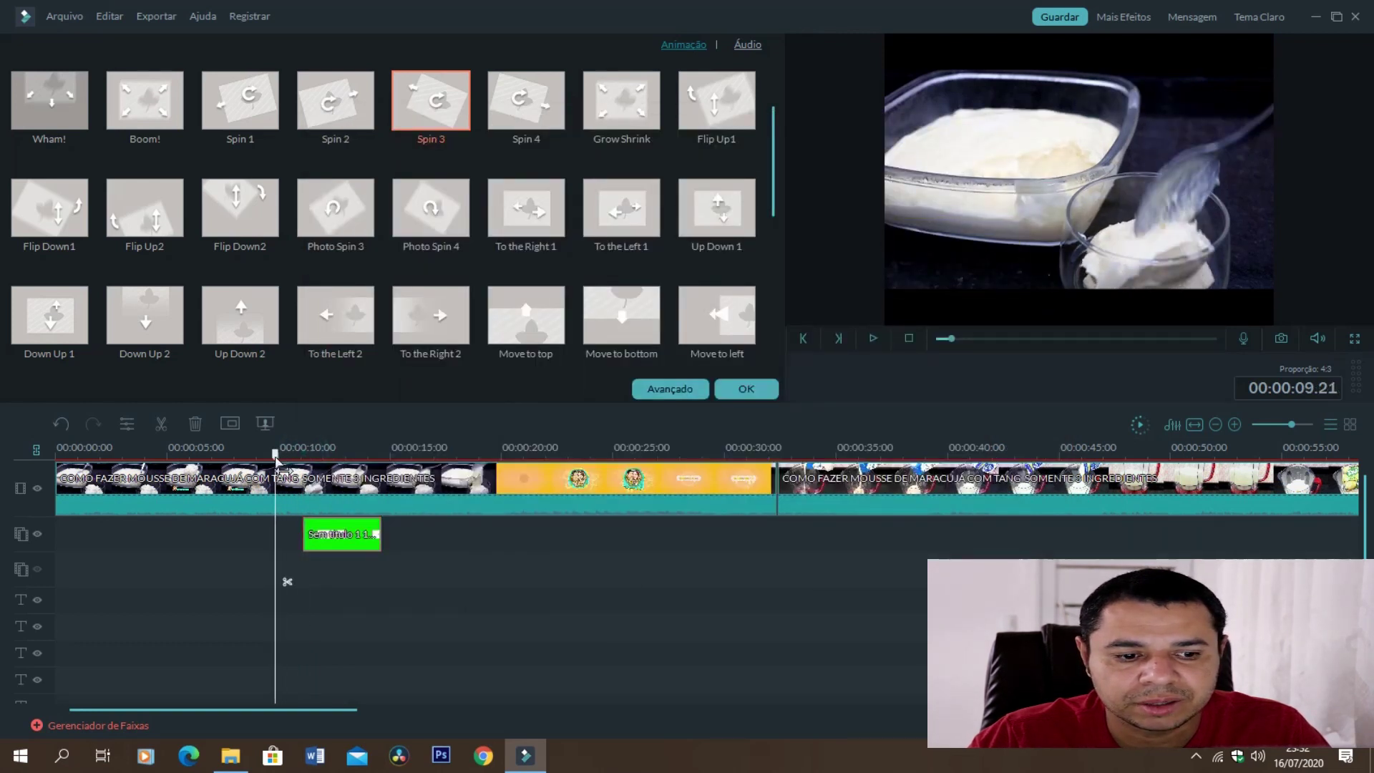
key(space)
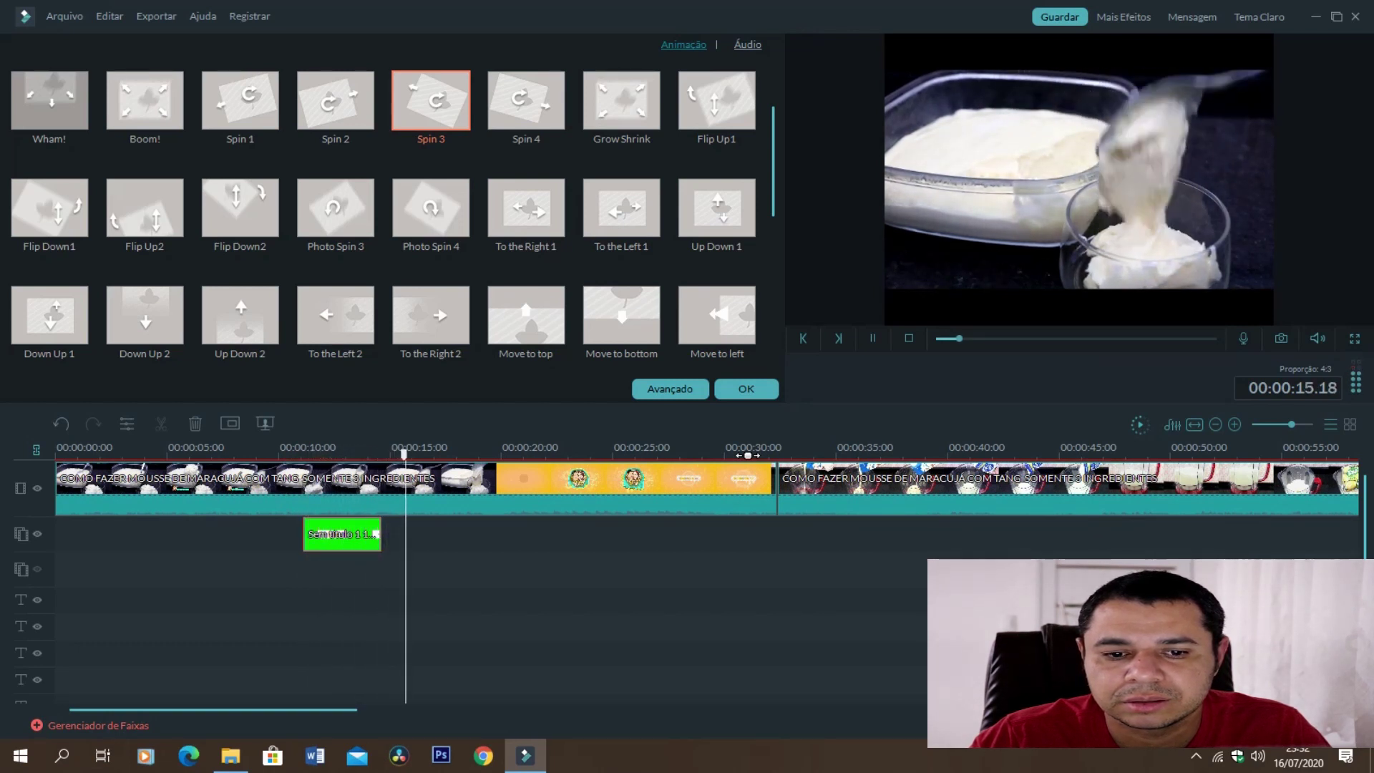
key(space)
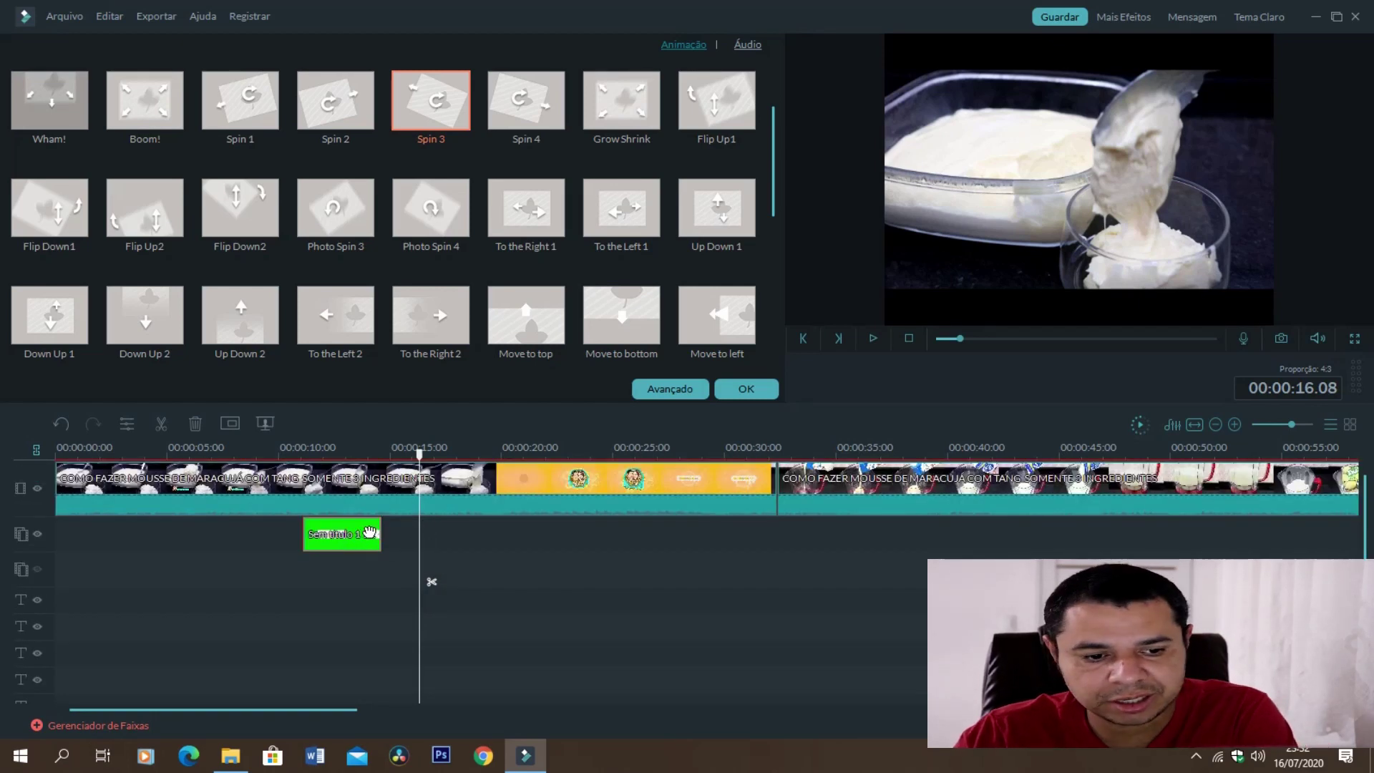
Delete the green-screen subscribe video from the overlay track and from the media library.
key(Delete)
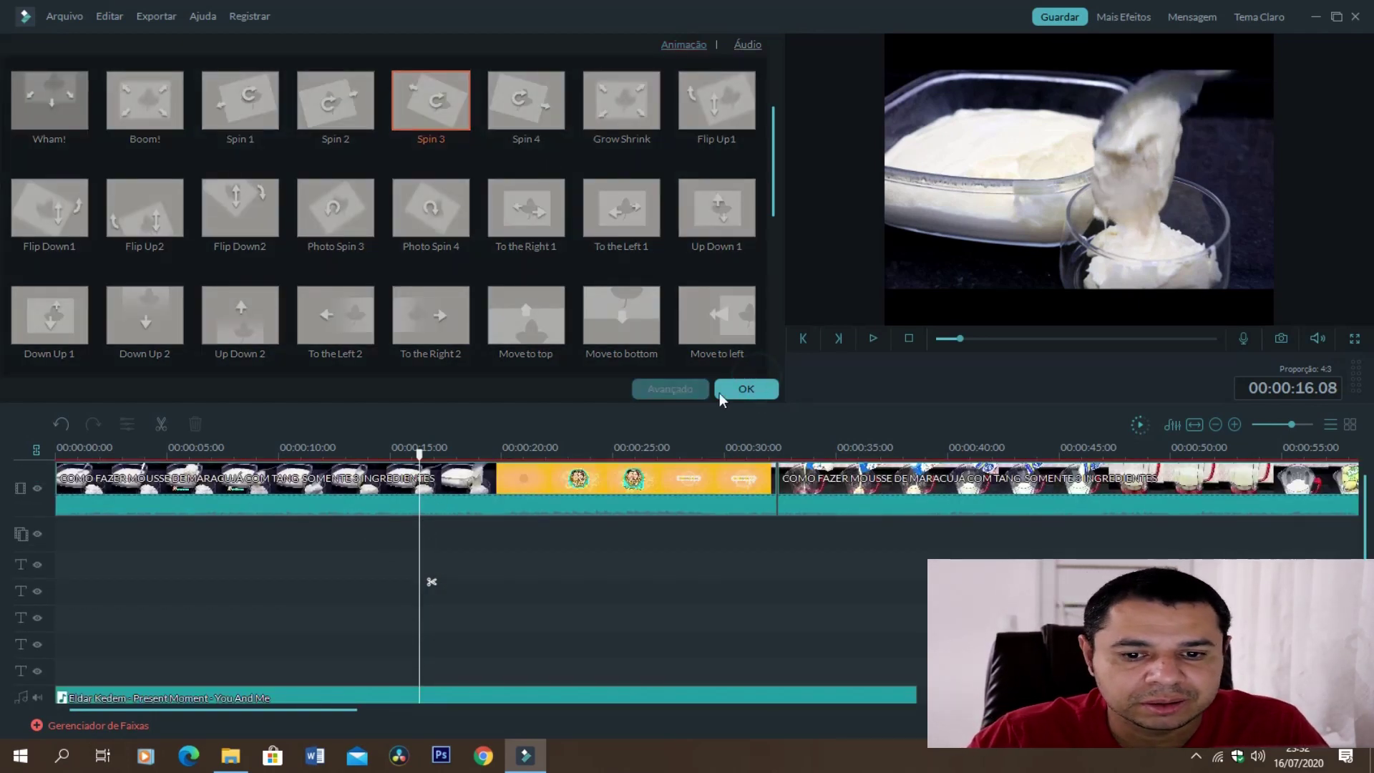
click(744, 388)
click(298, 127)
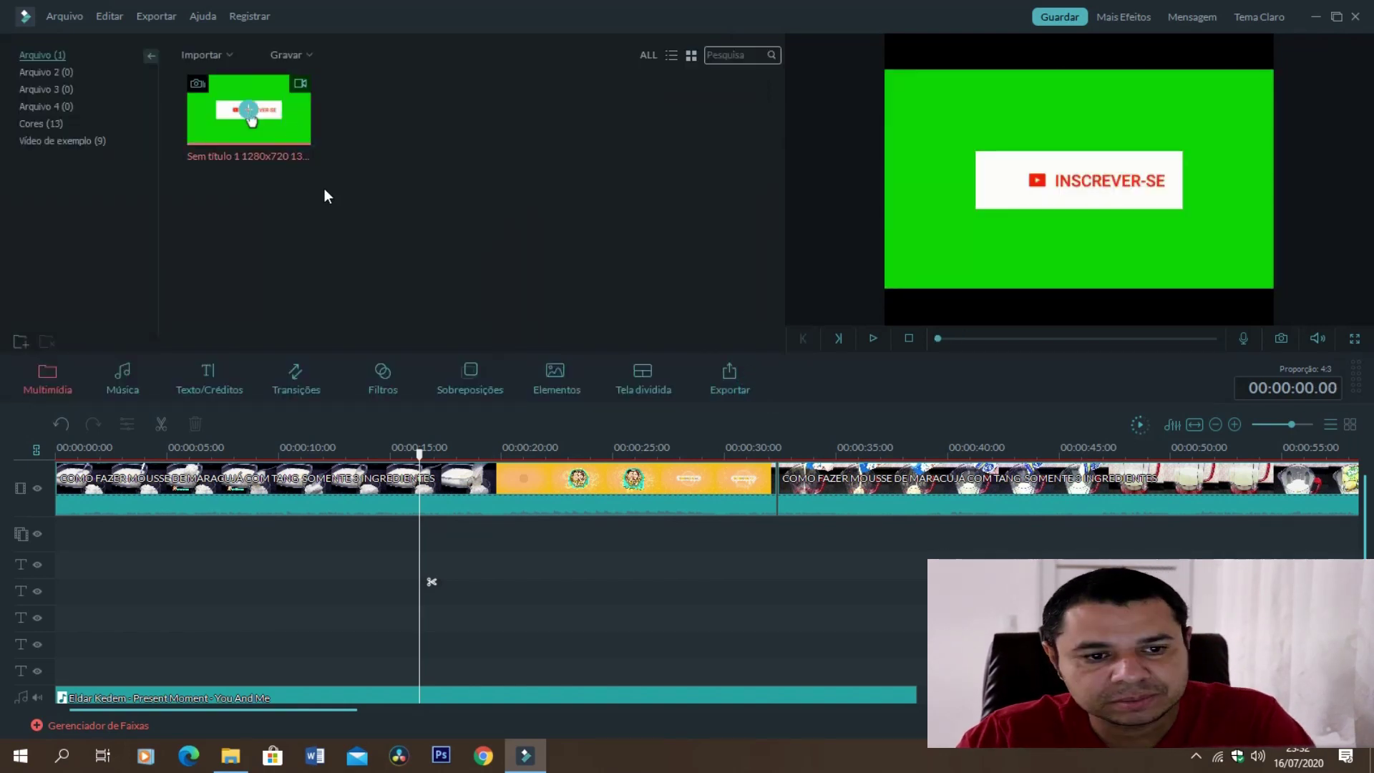
key(Delete)
Import the IMG_3528 cake photo and place it on the overlay track at about 00:00:09.21.
click(445, 222)
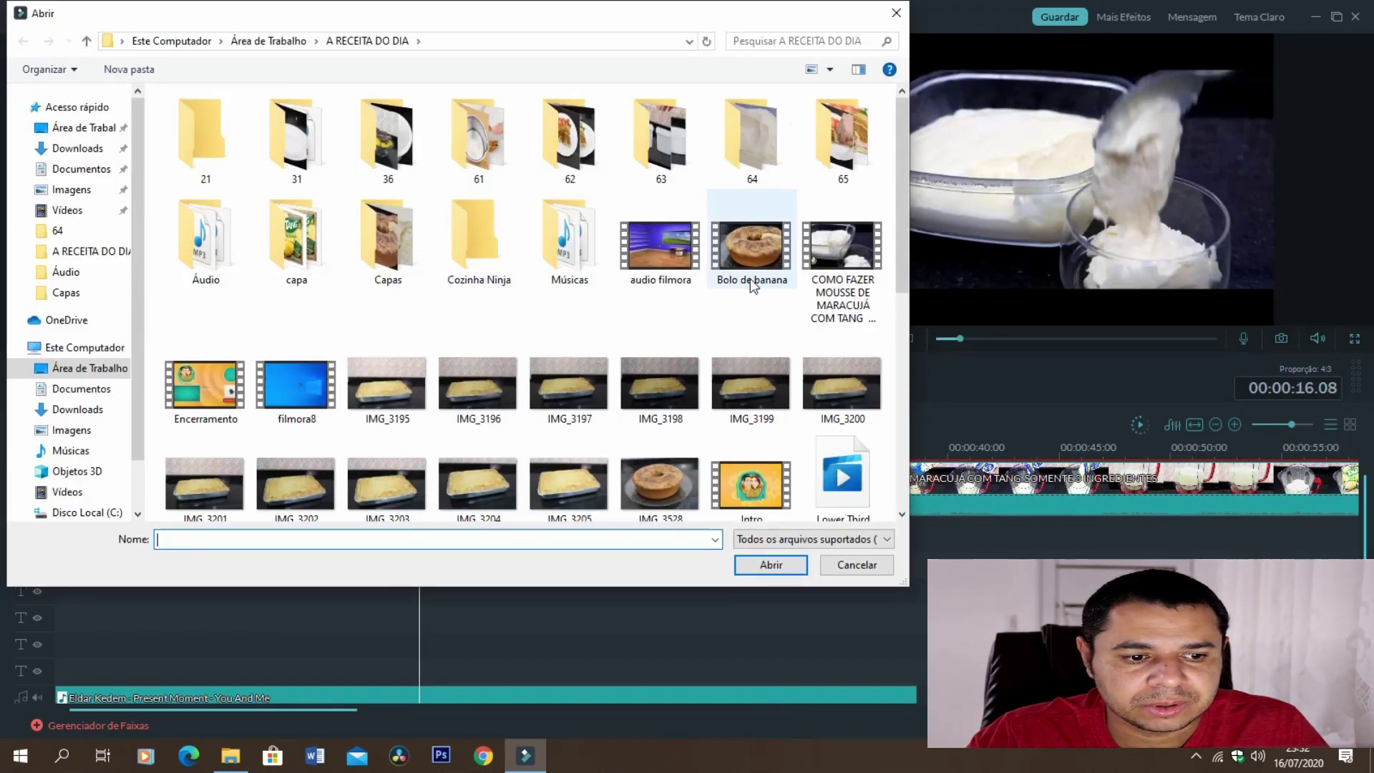
scroll(634, 325, down, 5)
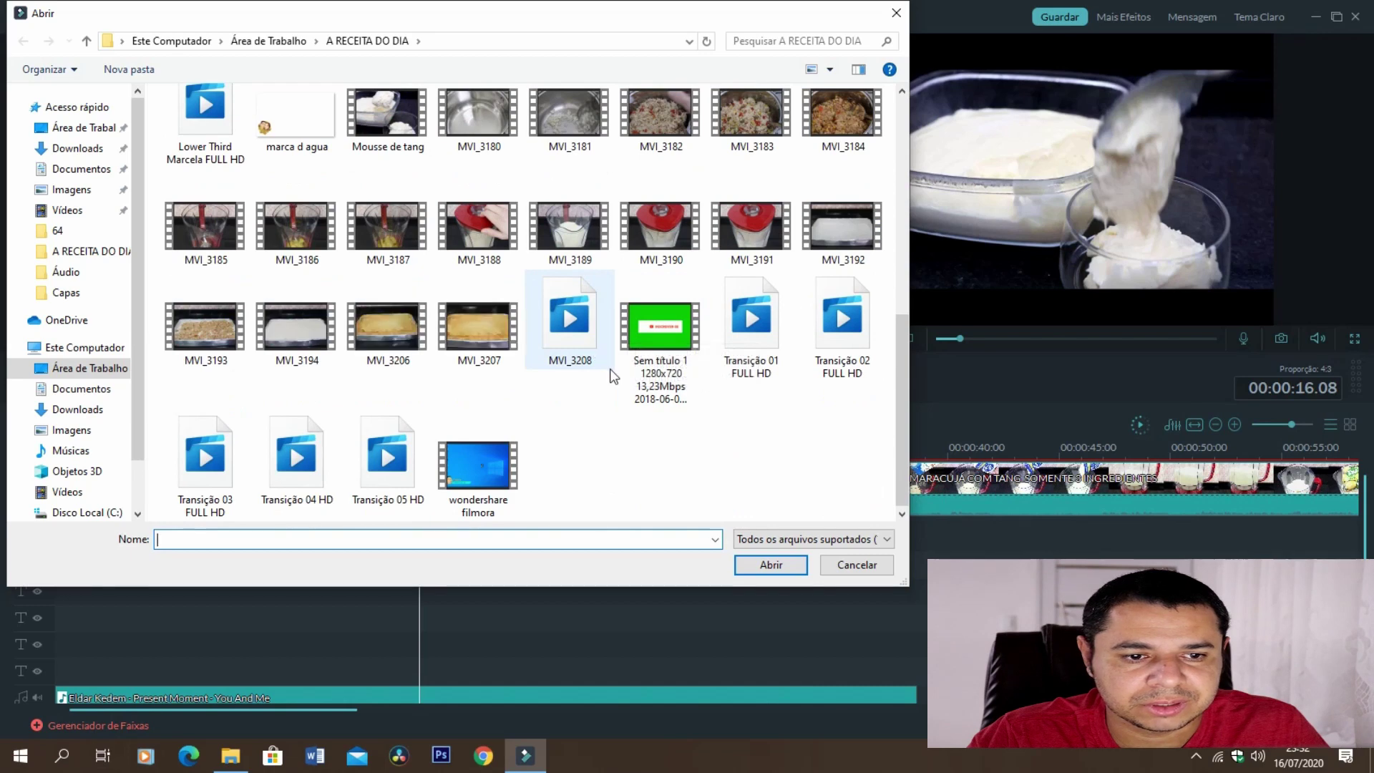
scroll(610, 368, up, 5)
scroll(673, 423, down, 5)
scroll(692, 405, up, 2)
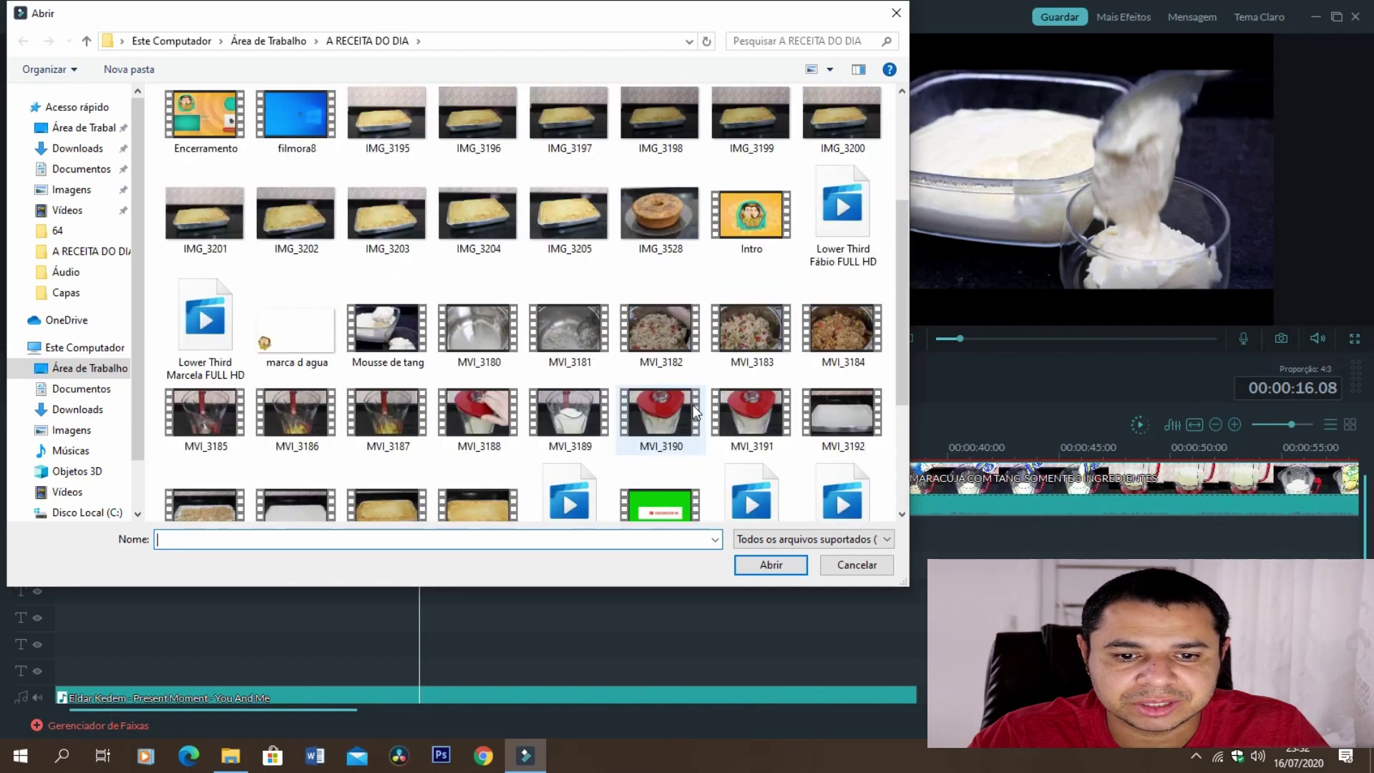
double_click(673, 233)
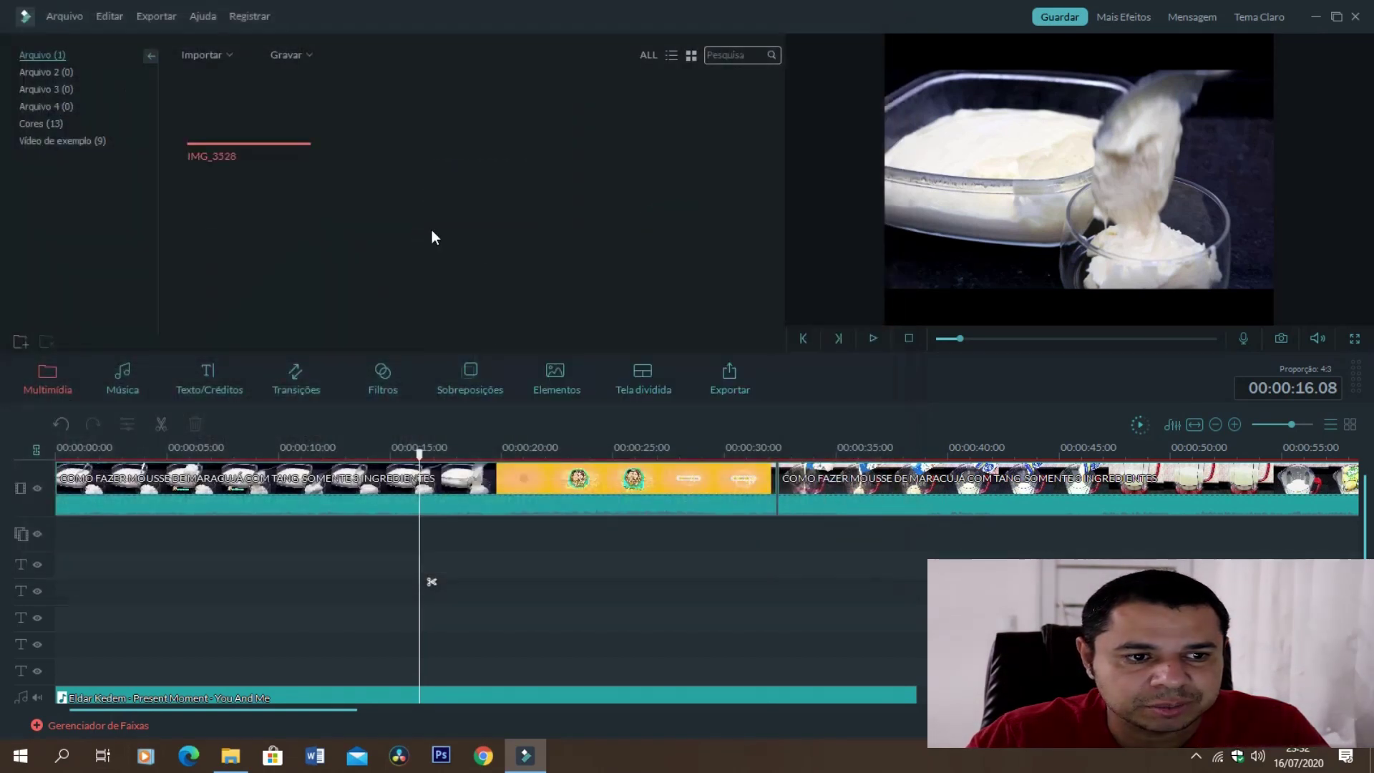
drag(286, 126, 317, 540)
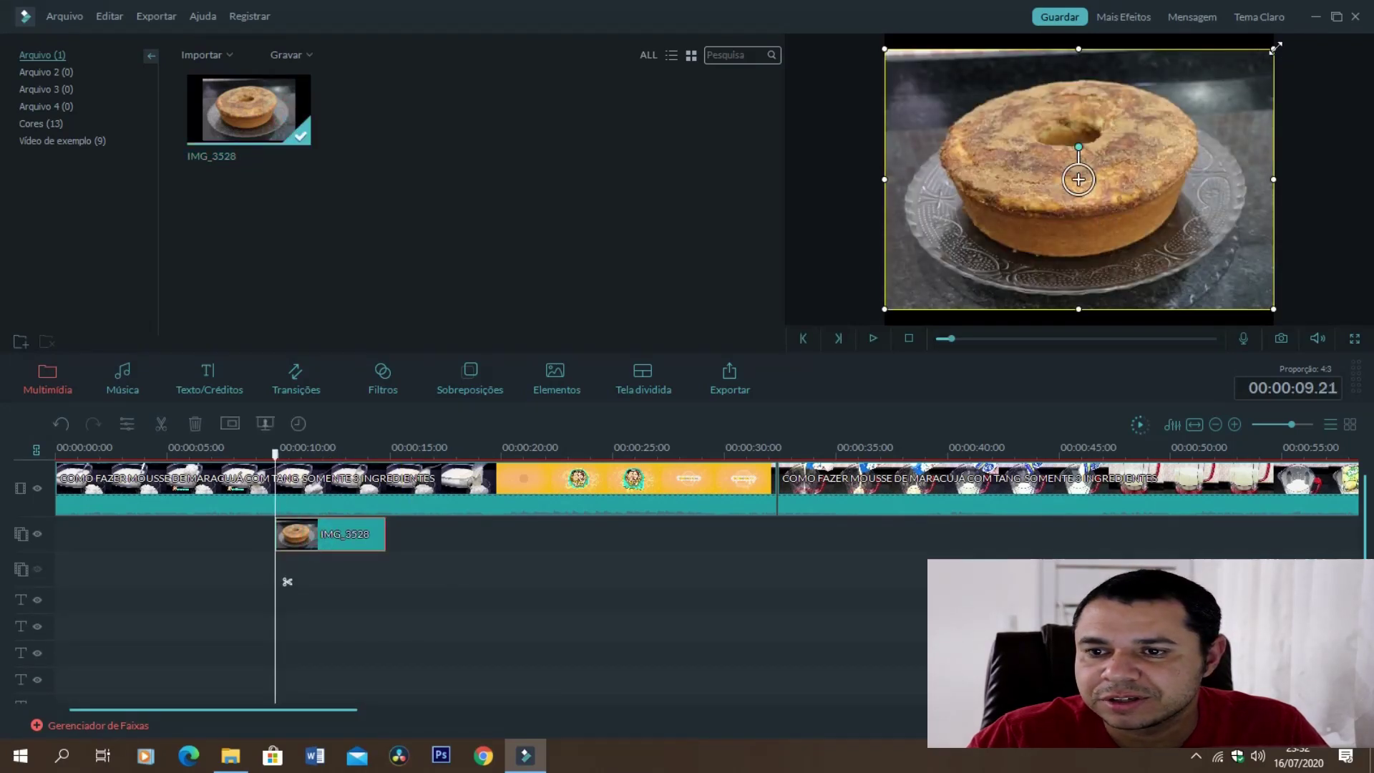
Shrink the cake photo, place it in the lower-left area of the frame, and try the Spin 4 motion on it.
drag(1275, 47, 980, 242)
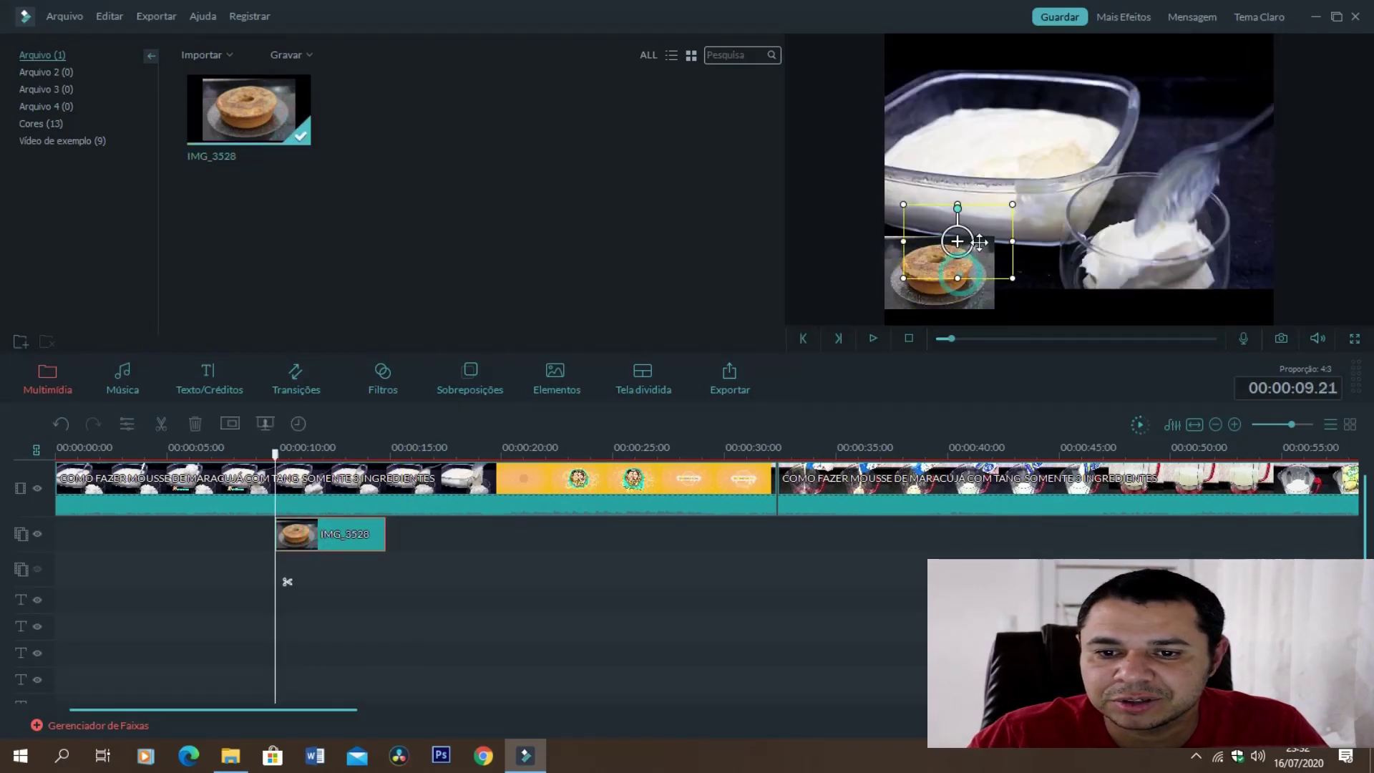
double_click(372, 546)
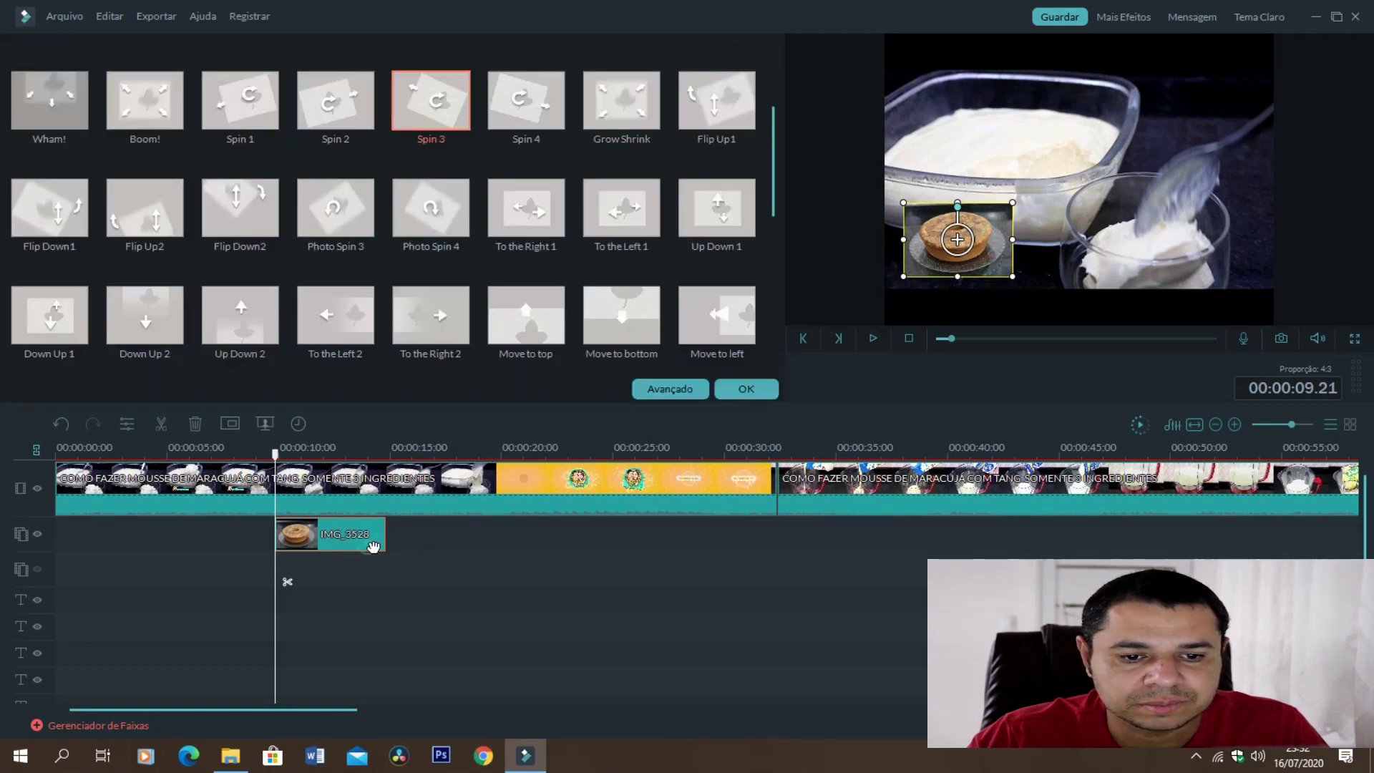
click(526, 100)
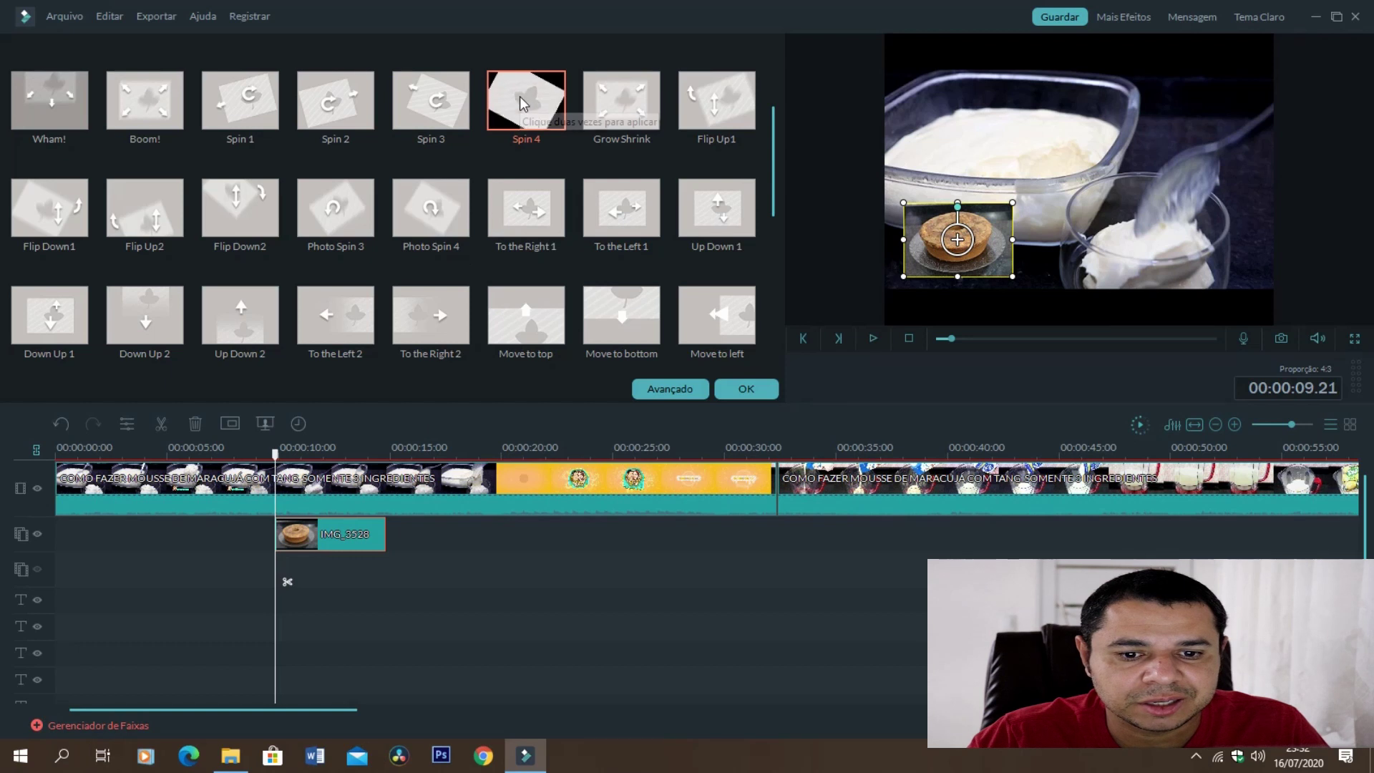
click(747, 389)
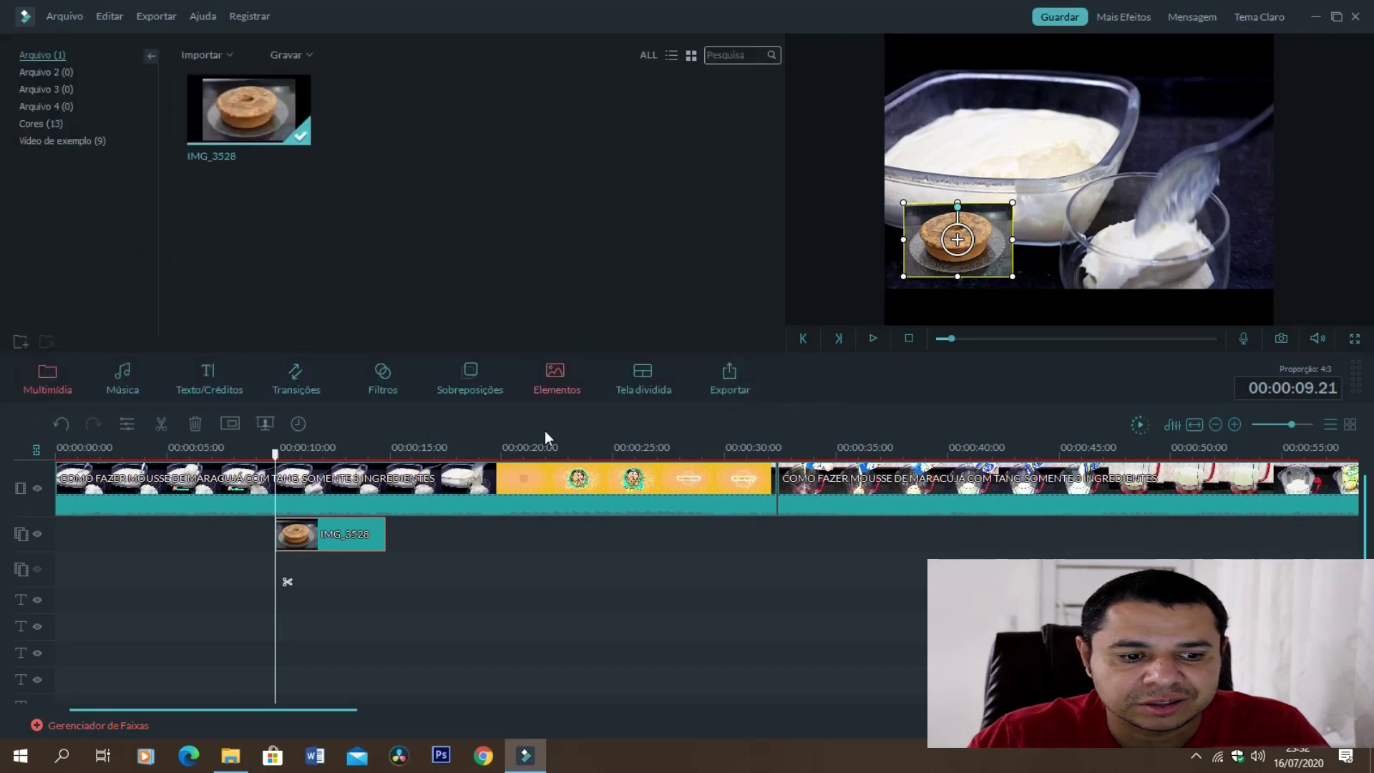
key(space)
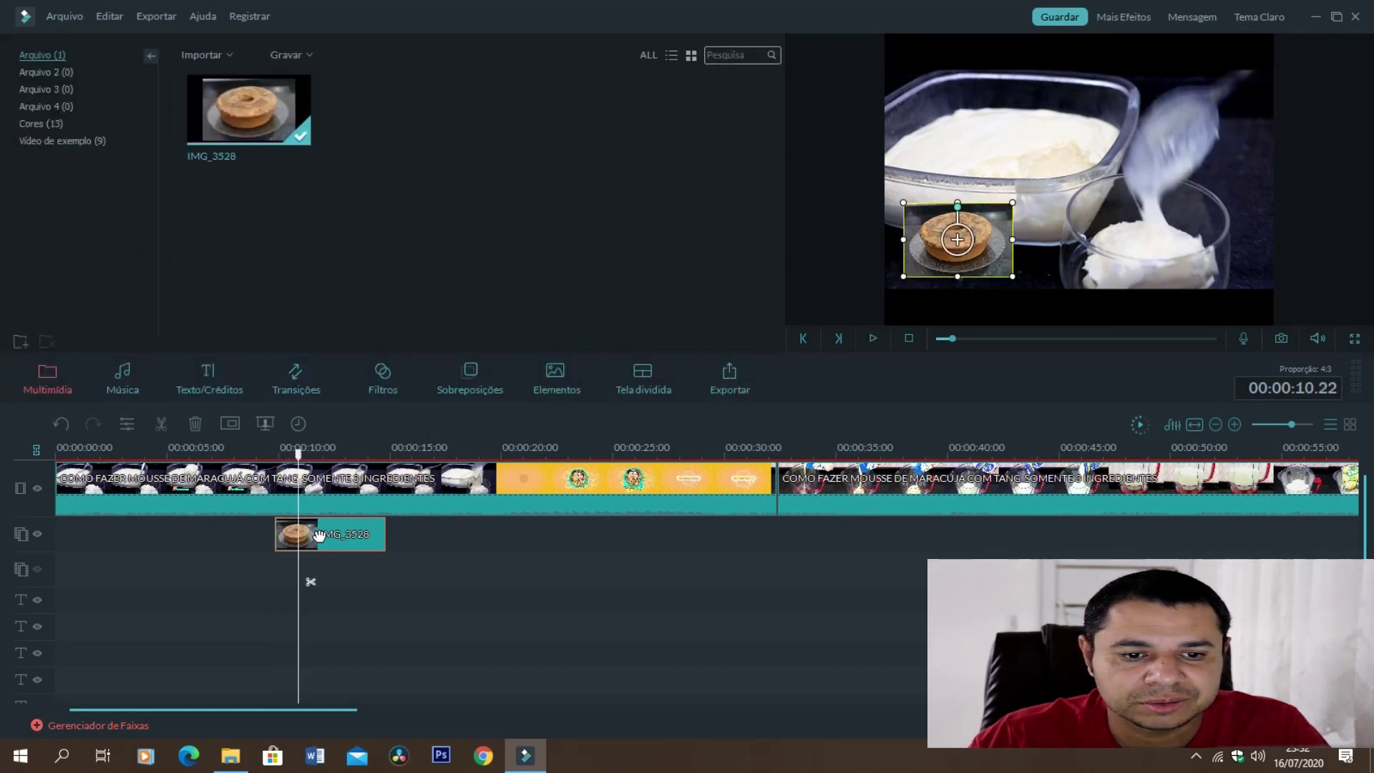
Apply the Spin 4 motion to the overlaid cake photo and shrink it into the lower-left area of the frame.
double_click(319, 535)
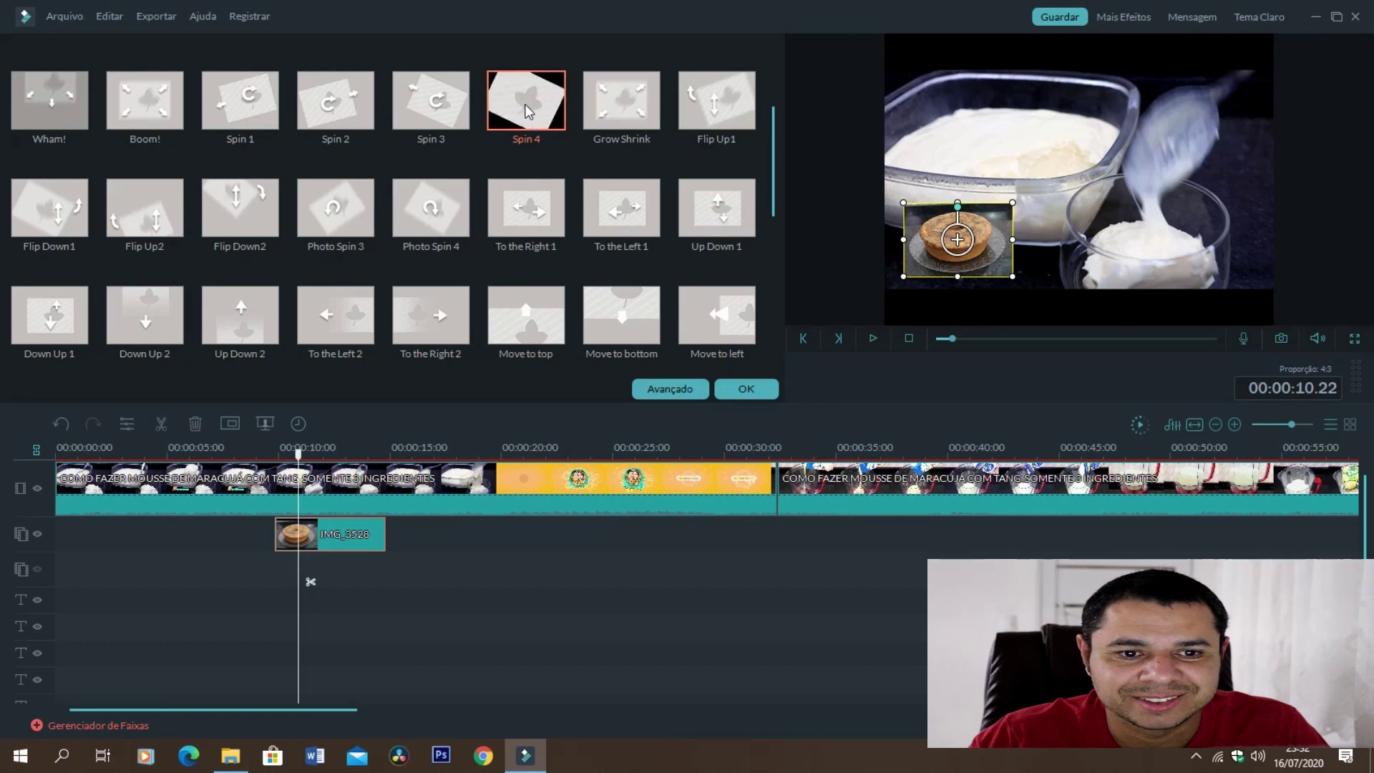
double_click(544, 121)
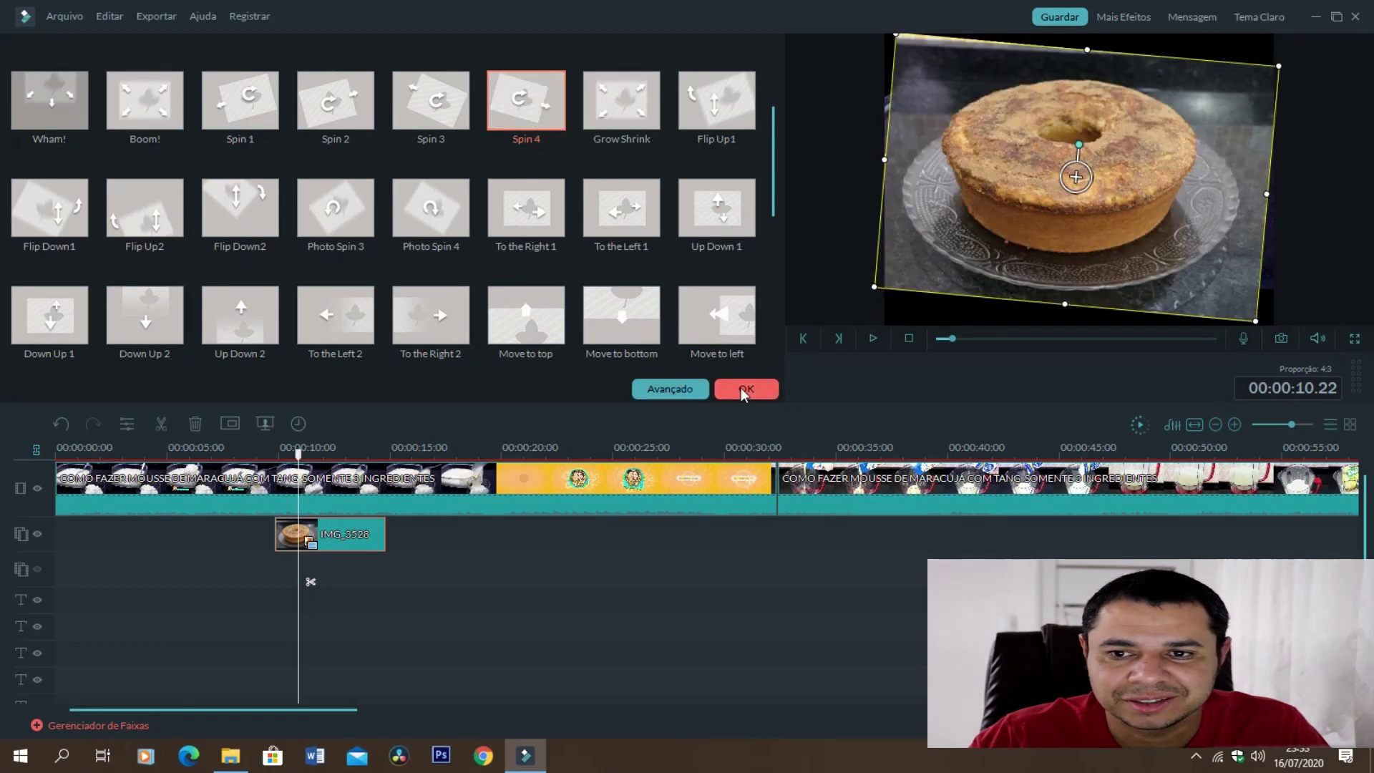
drag(1278, 66, 1056, 192)
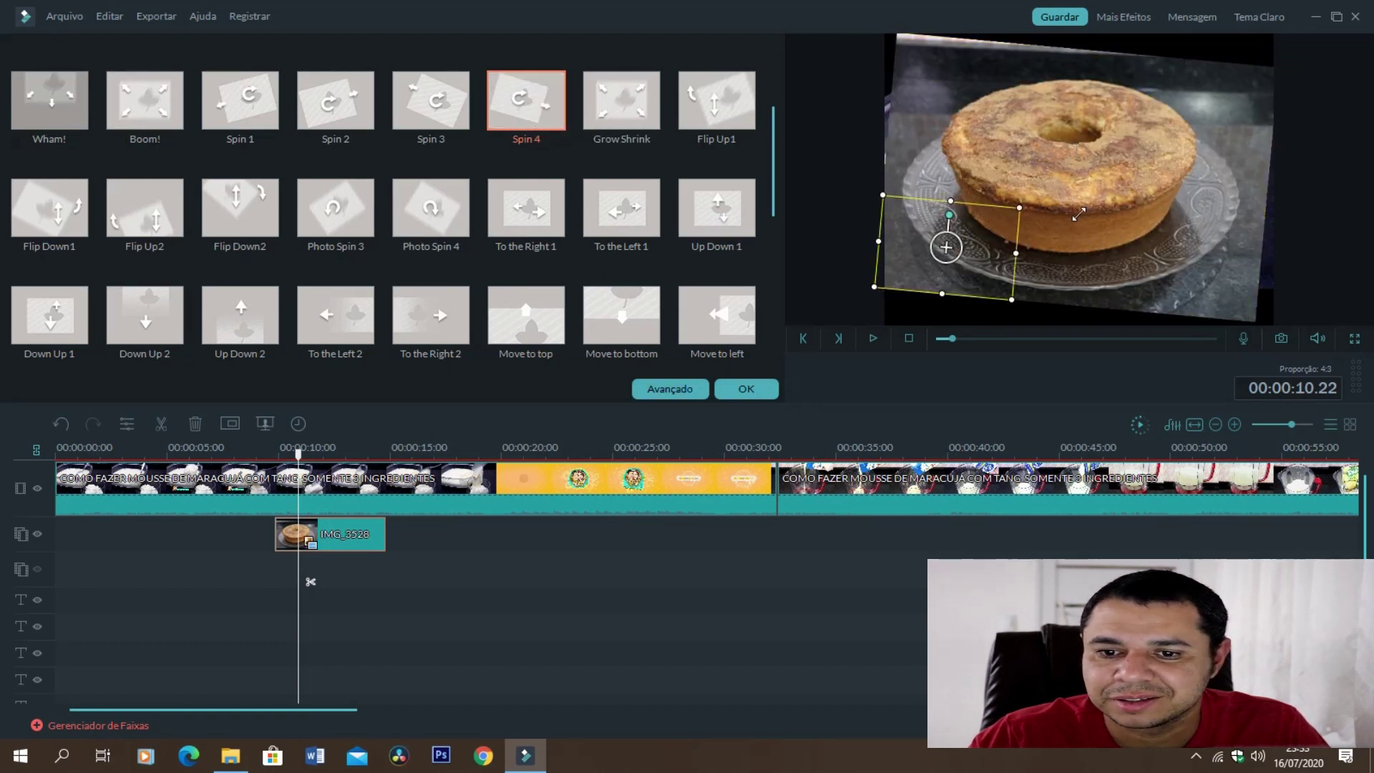
click(737, 388)
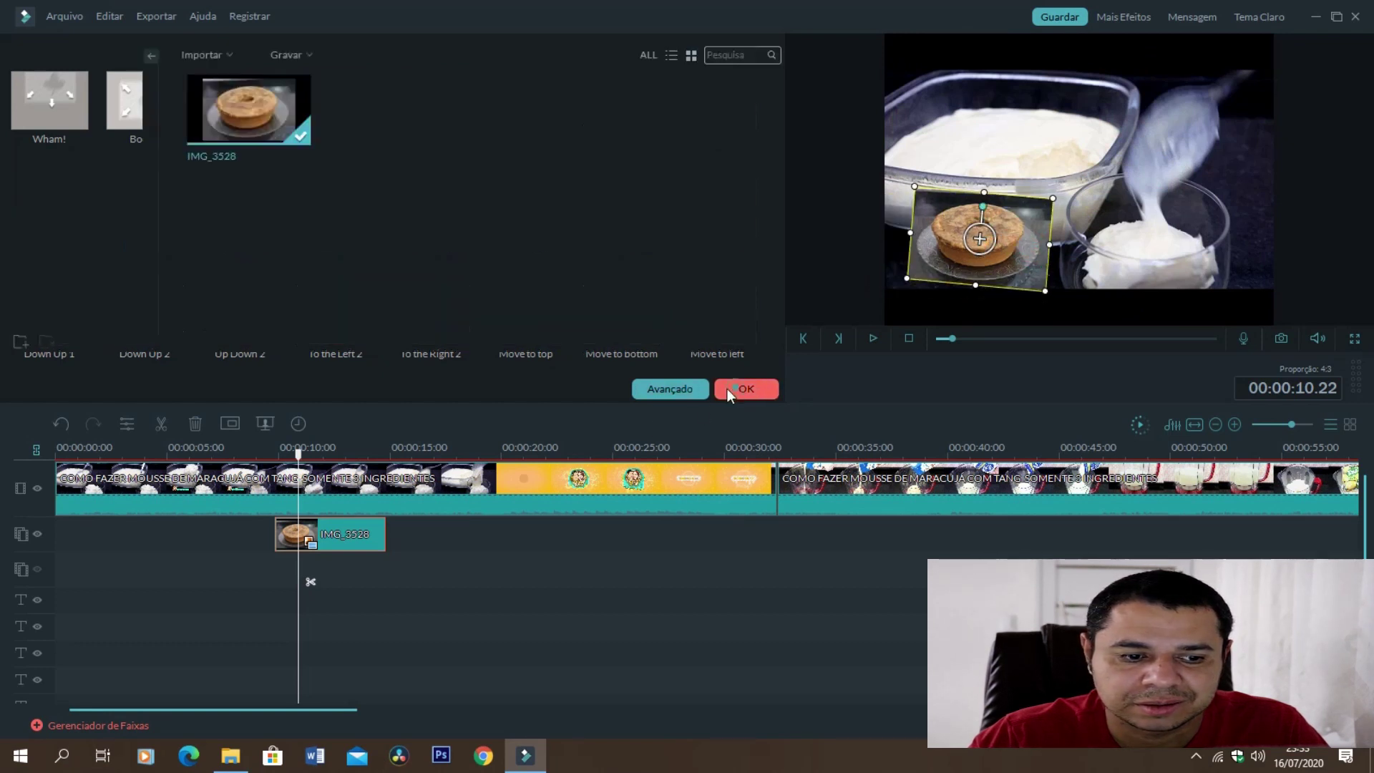
Play the animated cake photo from just before its start and delete it from the overlay track.
click(292, 452)
drag(292, 452, 264, 453)
key(space)
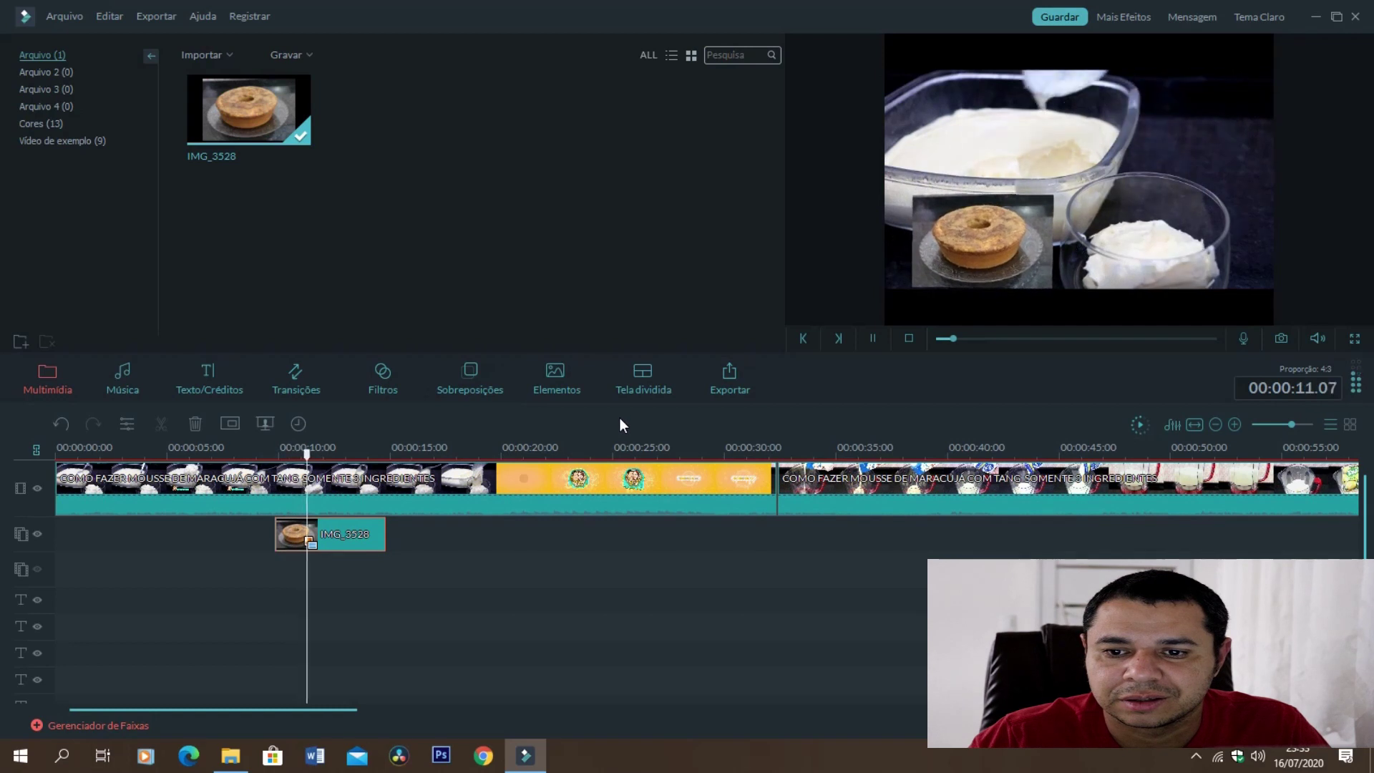
key(space)
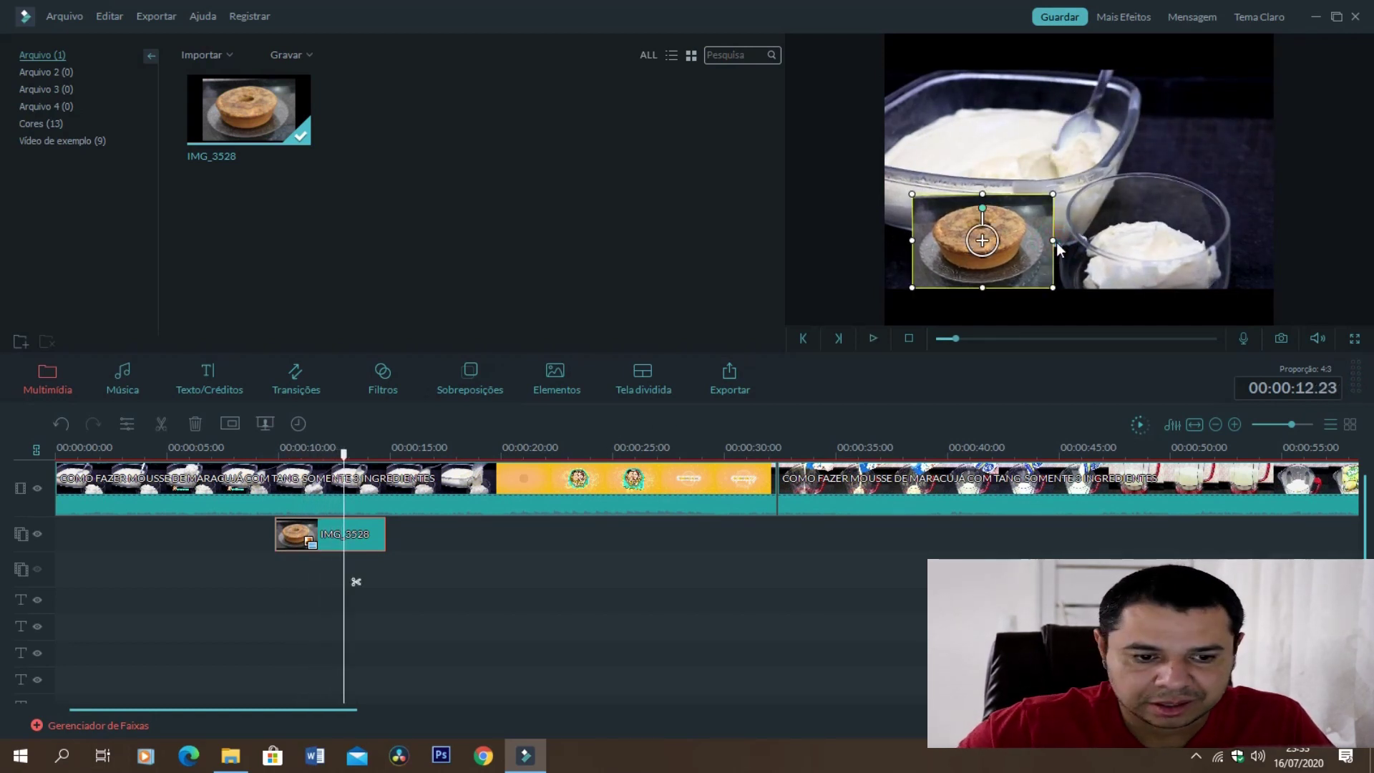
key(Delete)
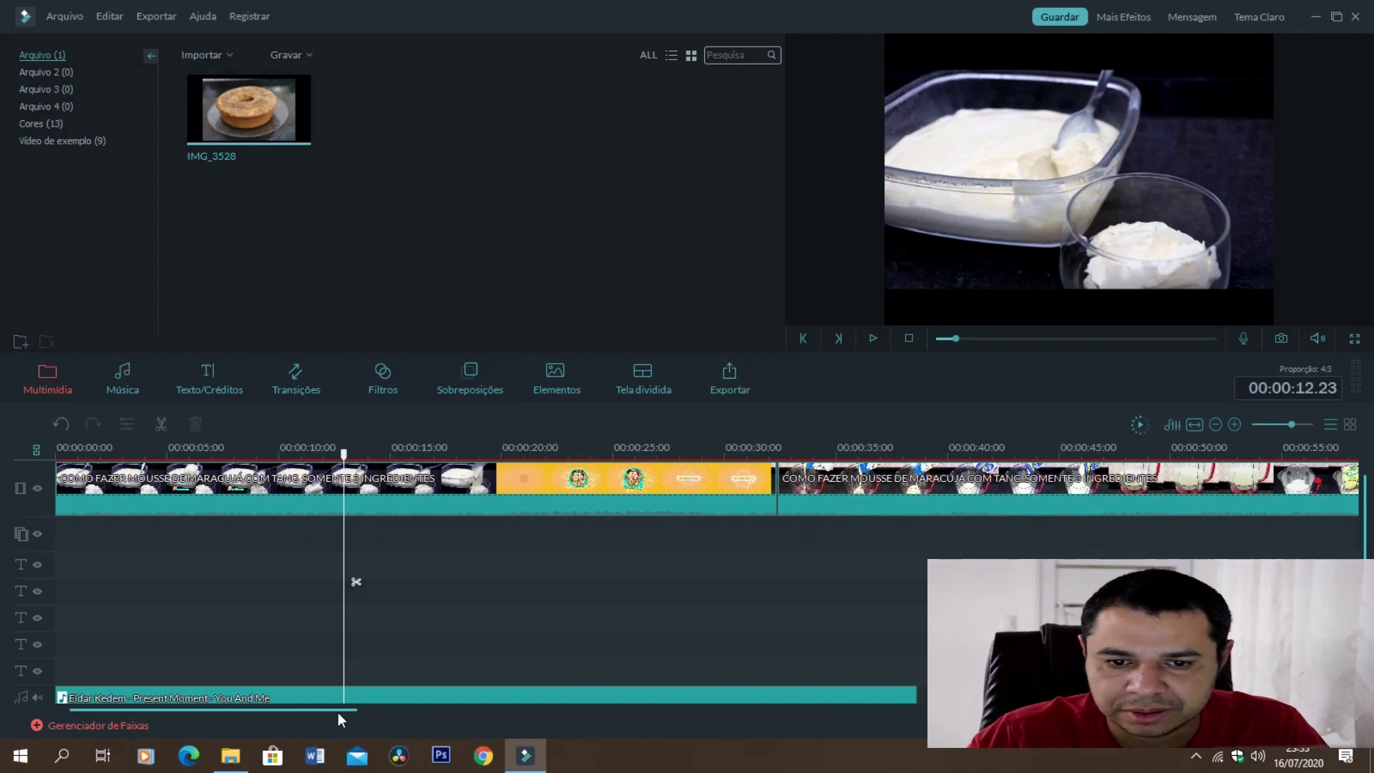
Lower the video track's volume to -4.7 dB in the audio mixer.
drag(337, 711, 1181, 708)
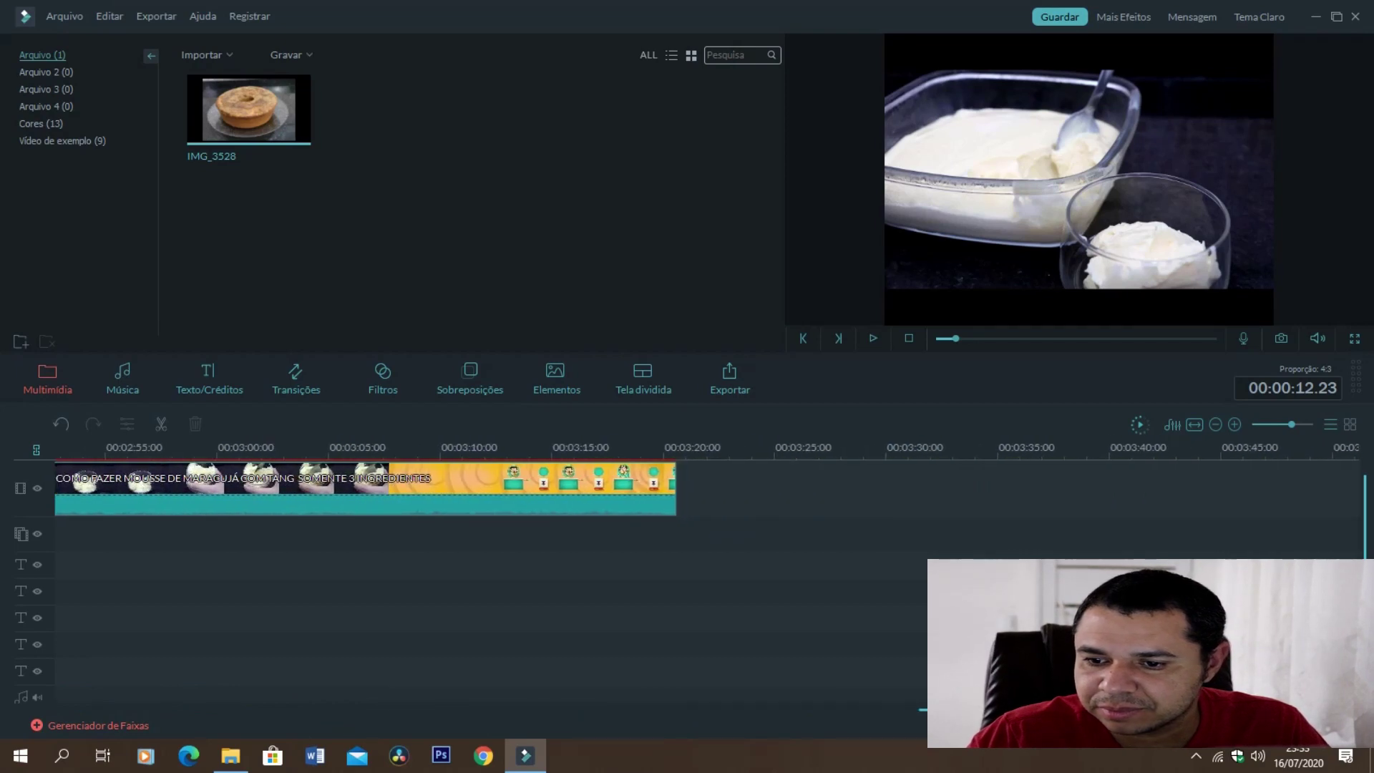
click(1176, 425)
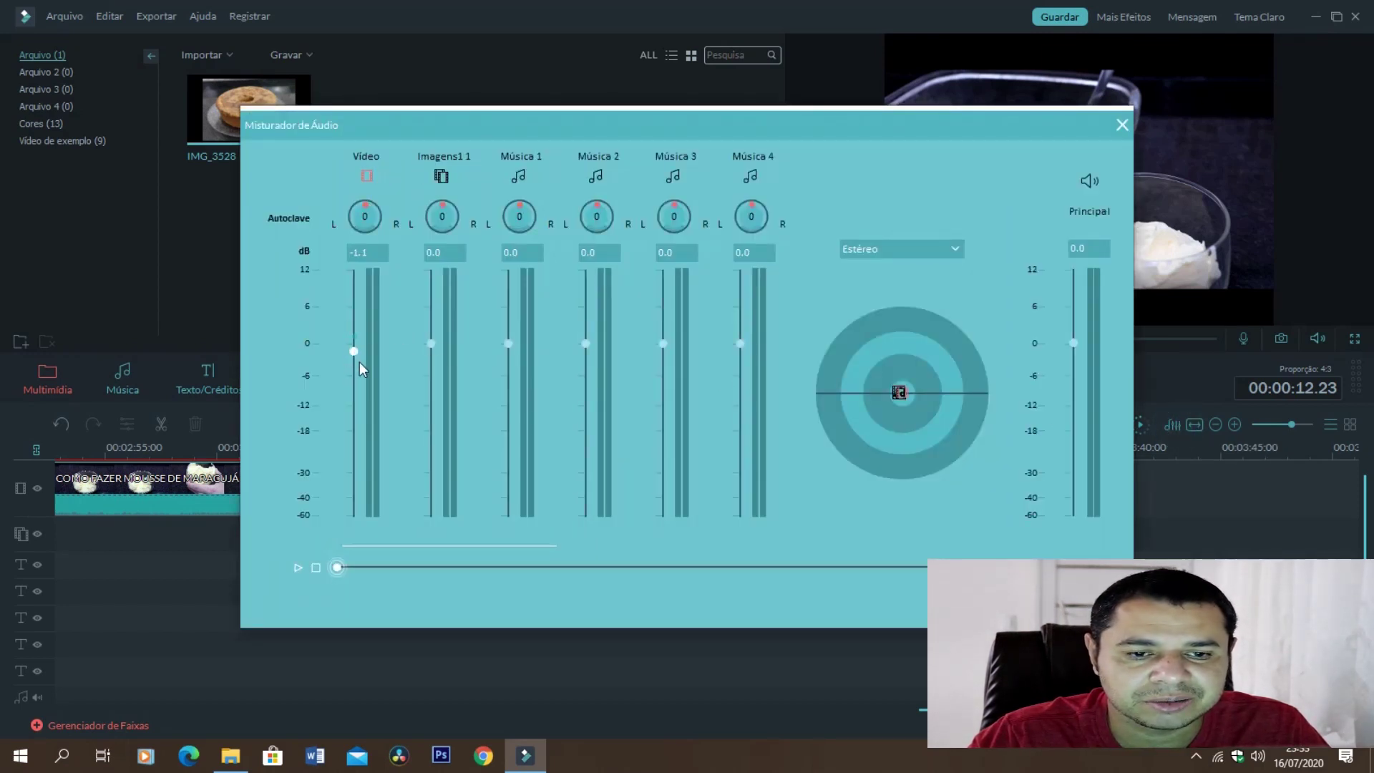
drag(359, 362, 354, 372)
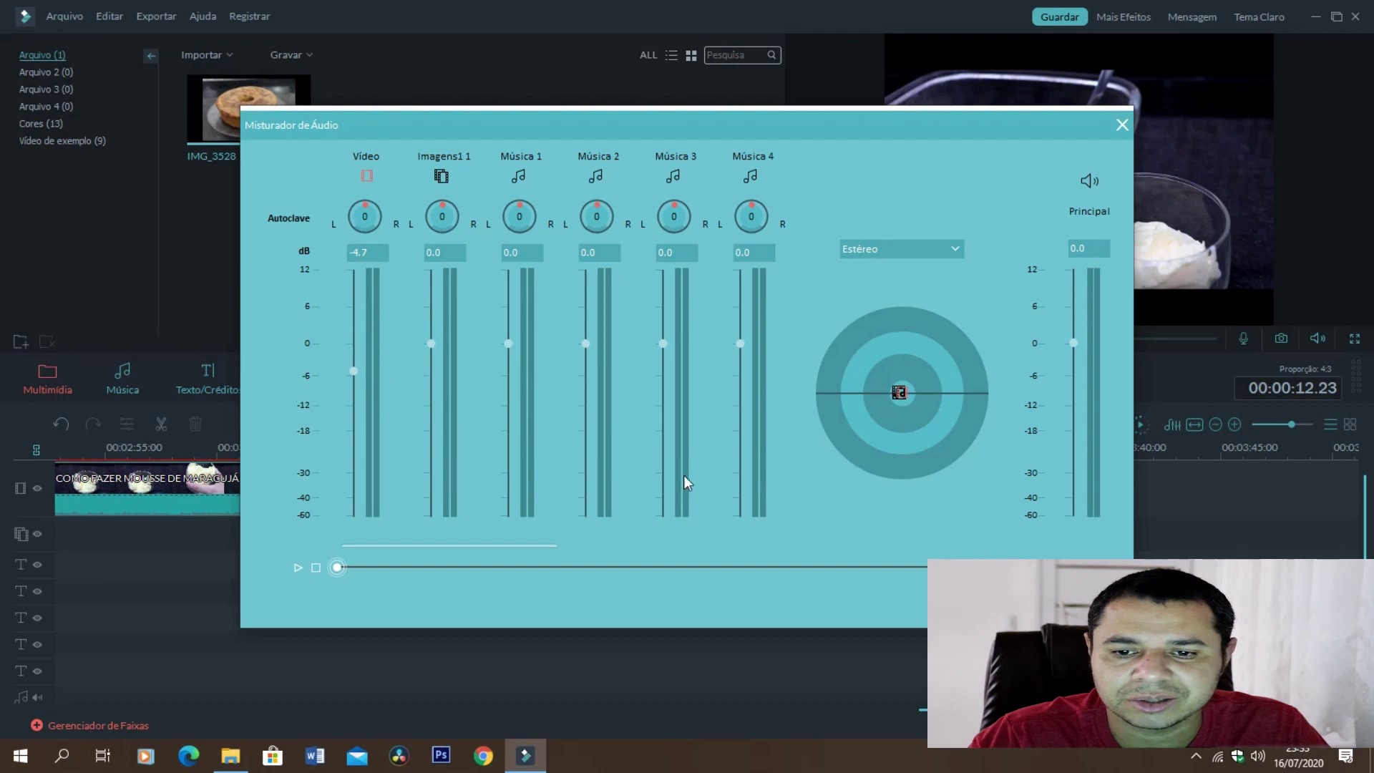
click(1122, 125)
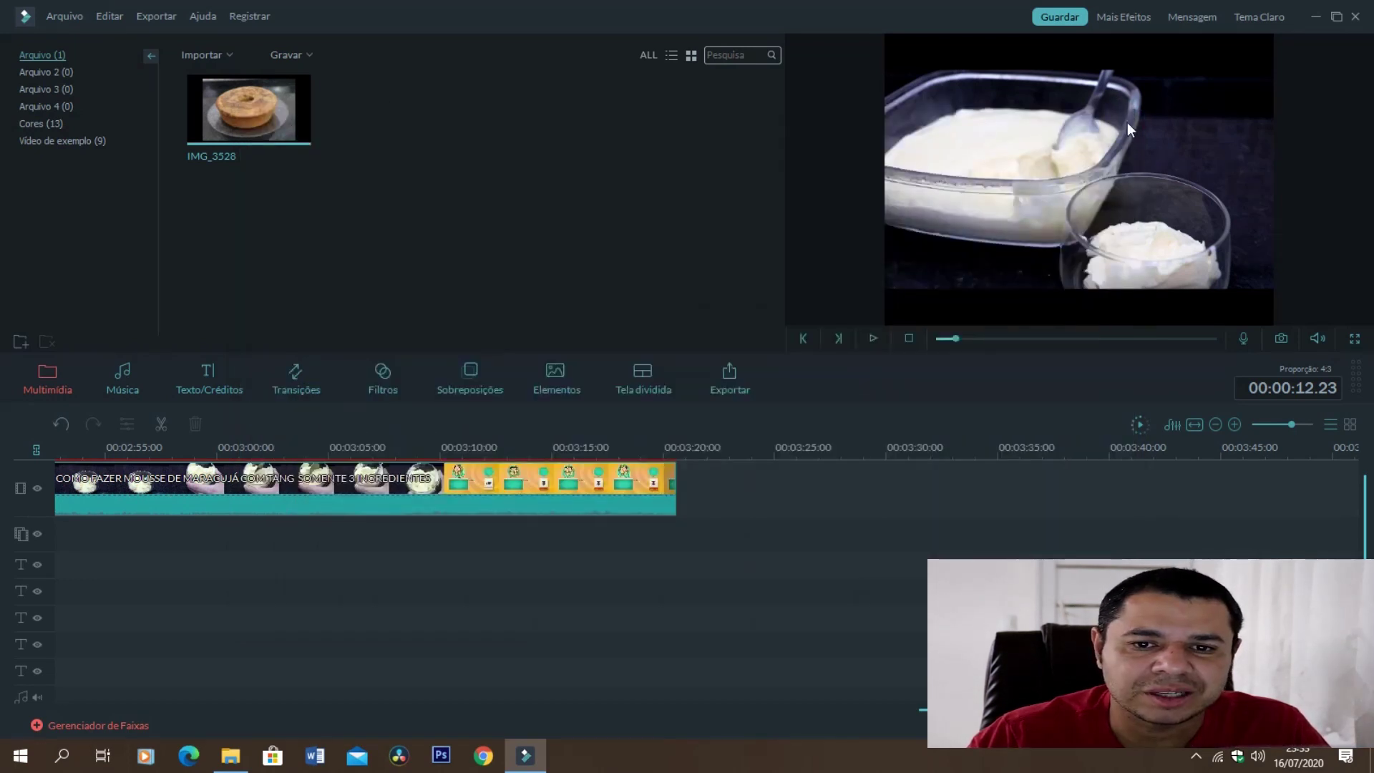
Delete the IMG_3528 cake photo from the media library and return to the beginning of the timeline.
click(299, 131)
key(Delete)
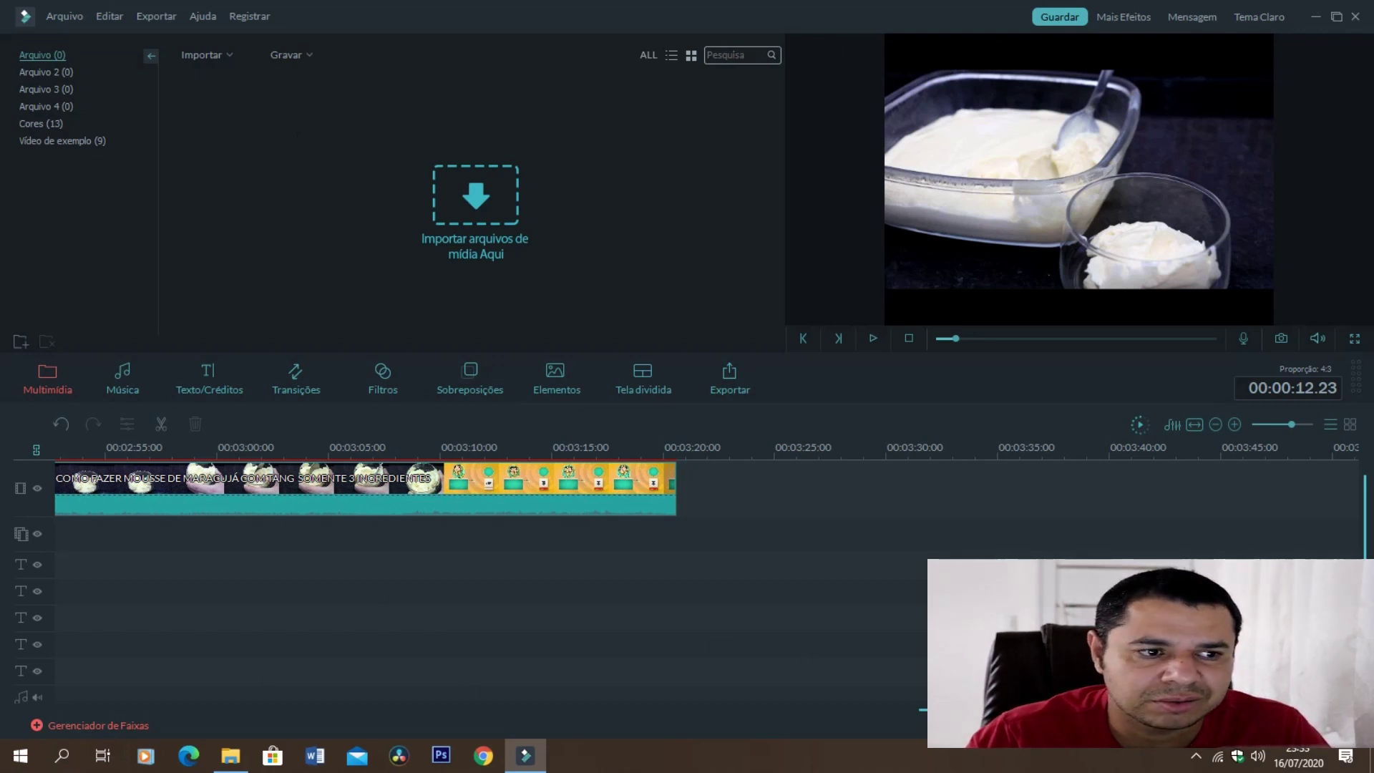
drag(962, 709, 113, 646)
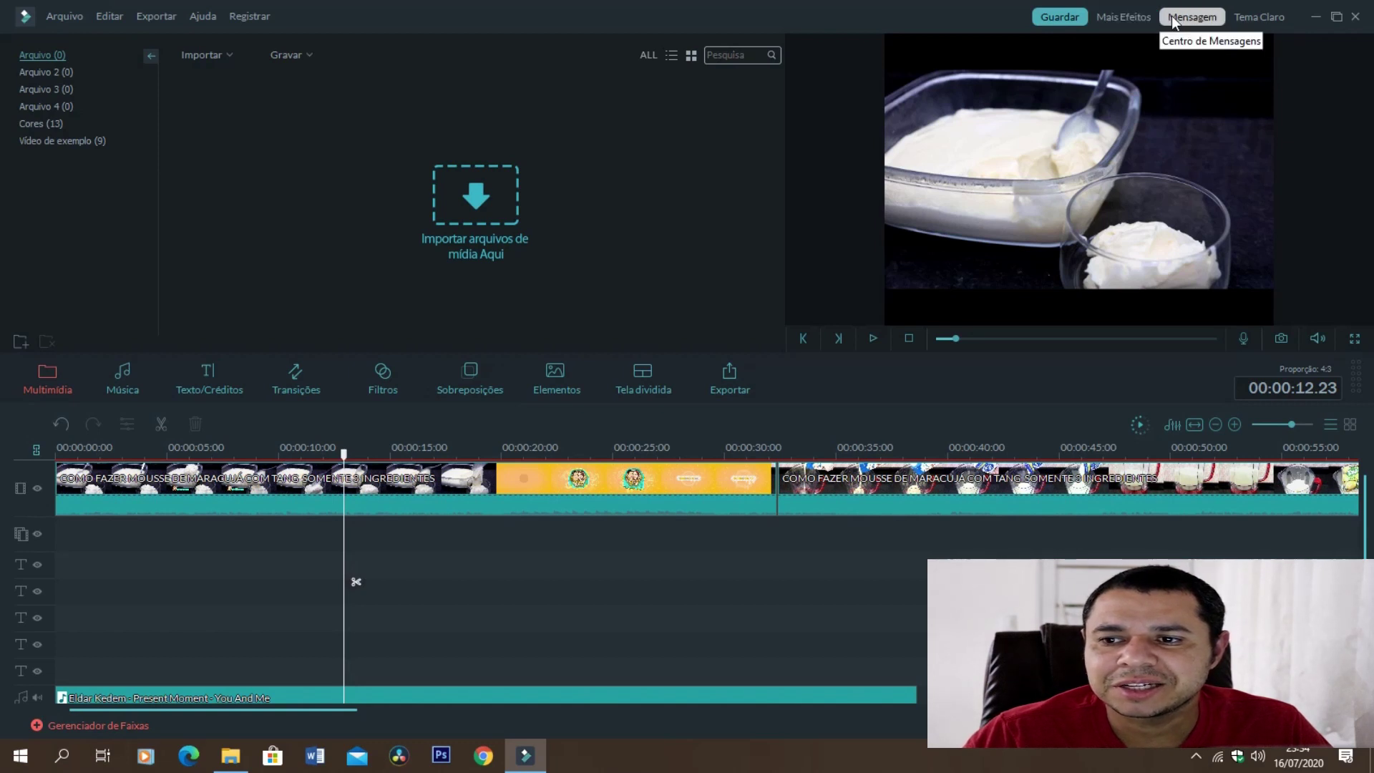
Open the store for additional effects (Mais Efeitos) and close it.
click(1114, 15)
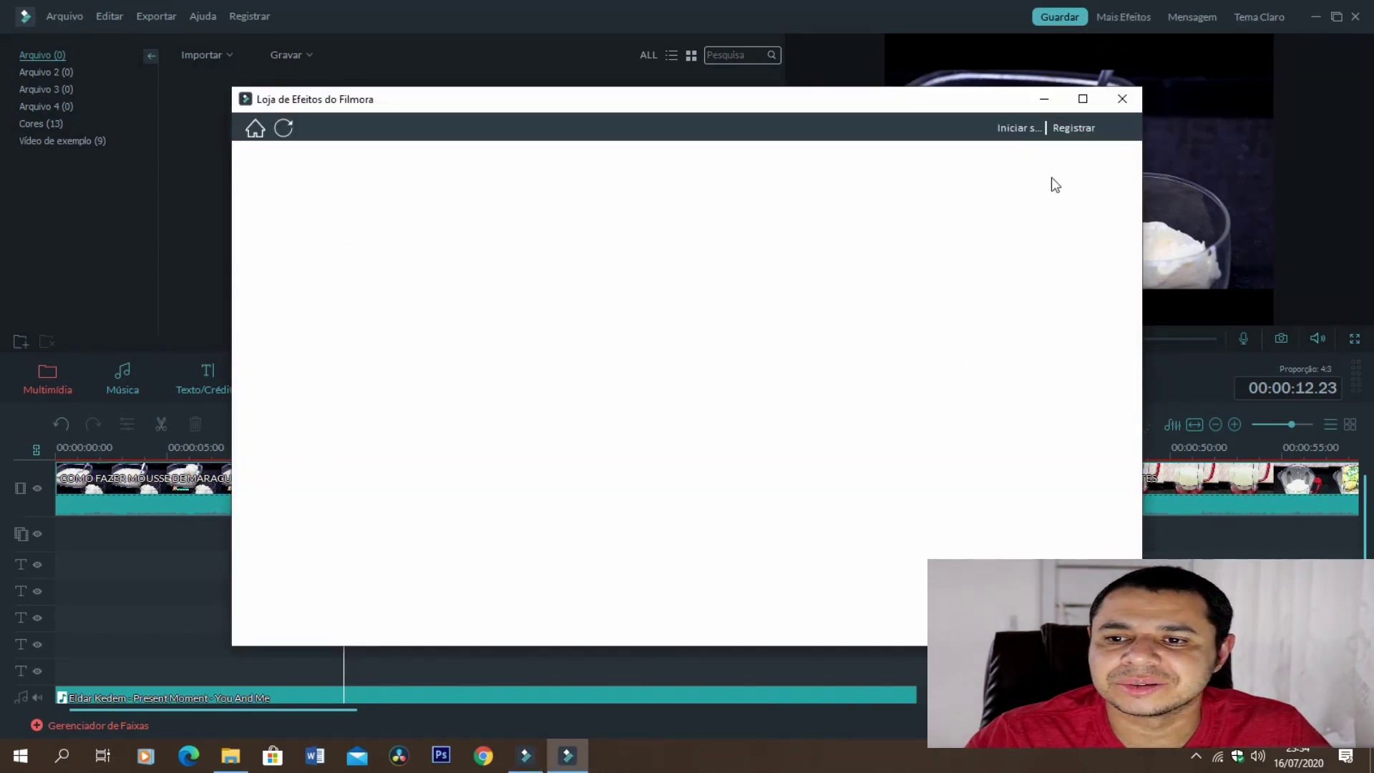
click(1120, 100)
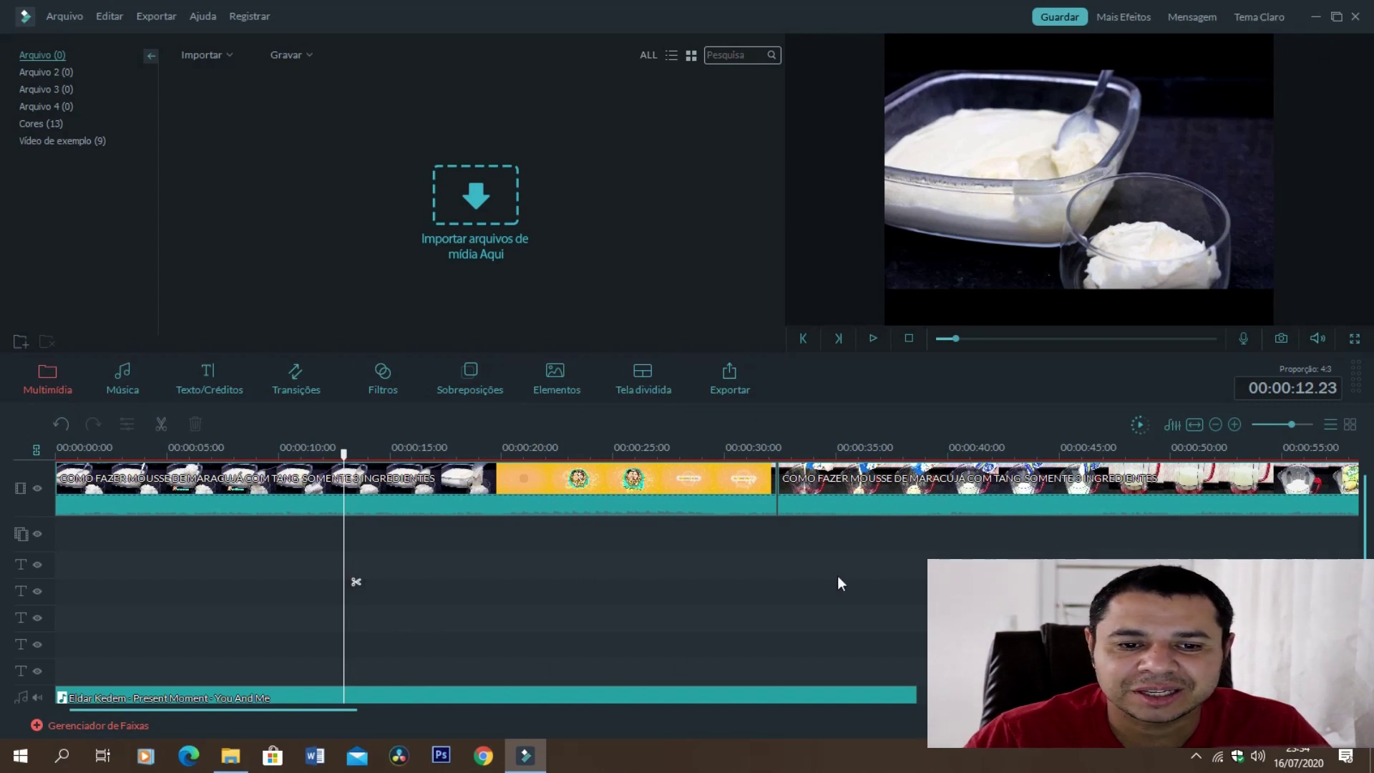
Switch the interface to the light theme and back to the dark theme.
click(1260, 20)
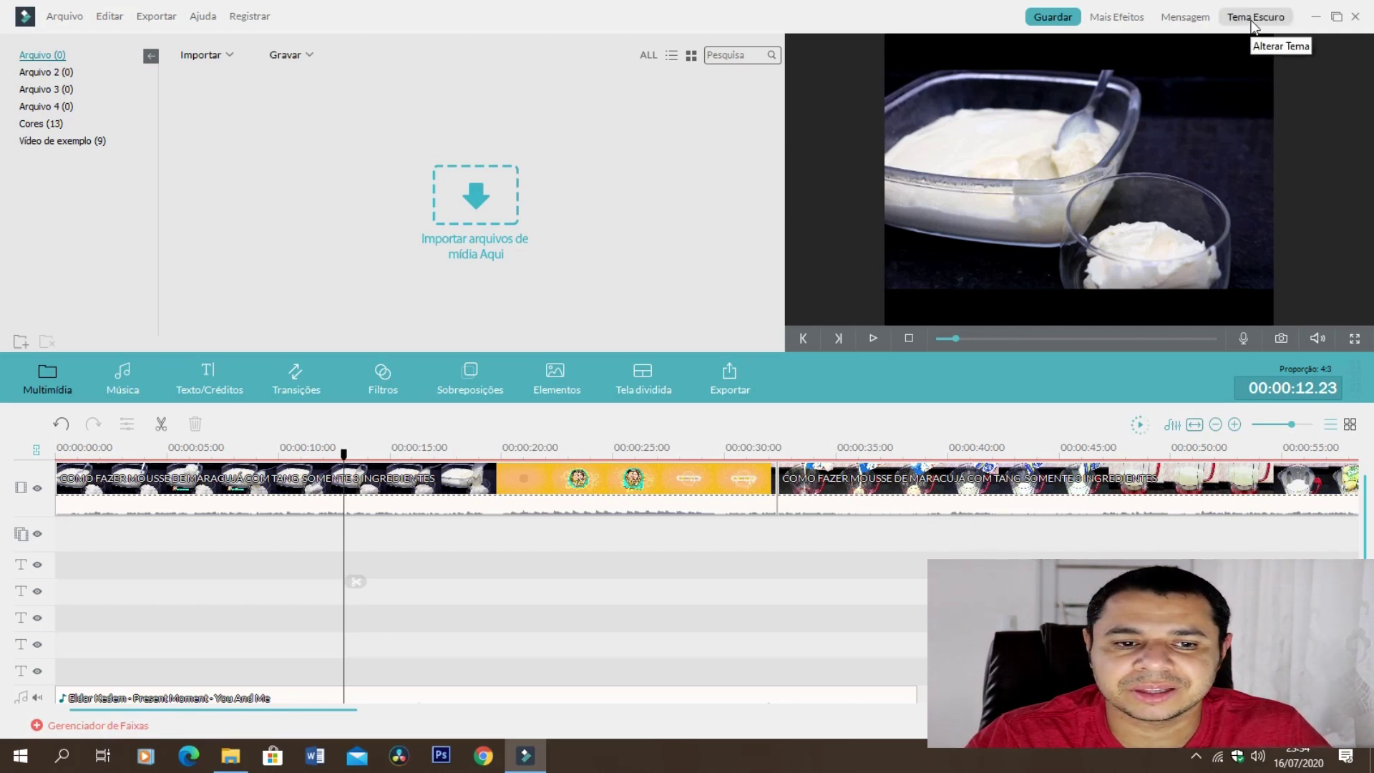
click(1252, 17)
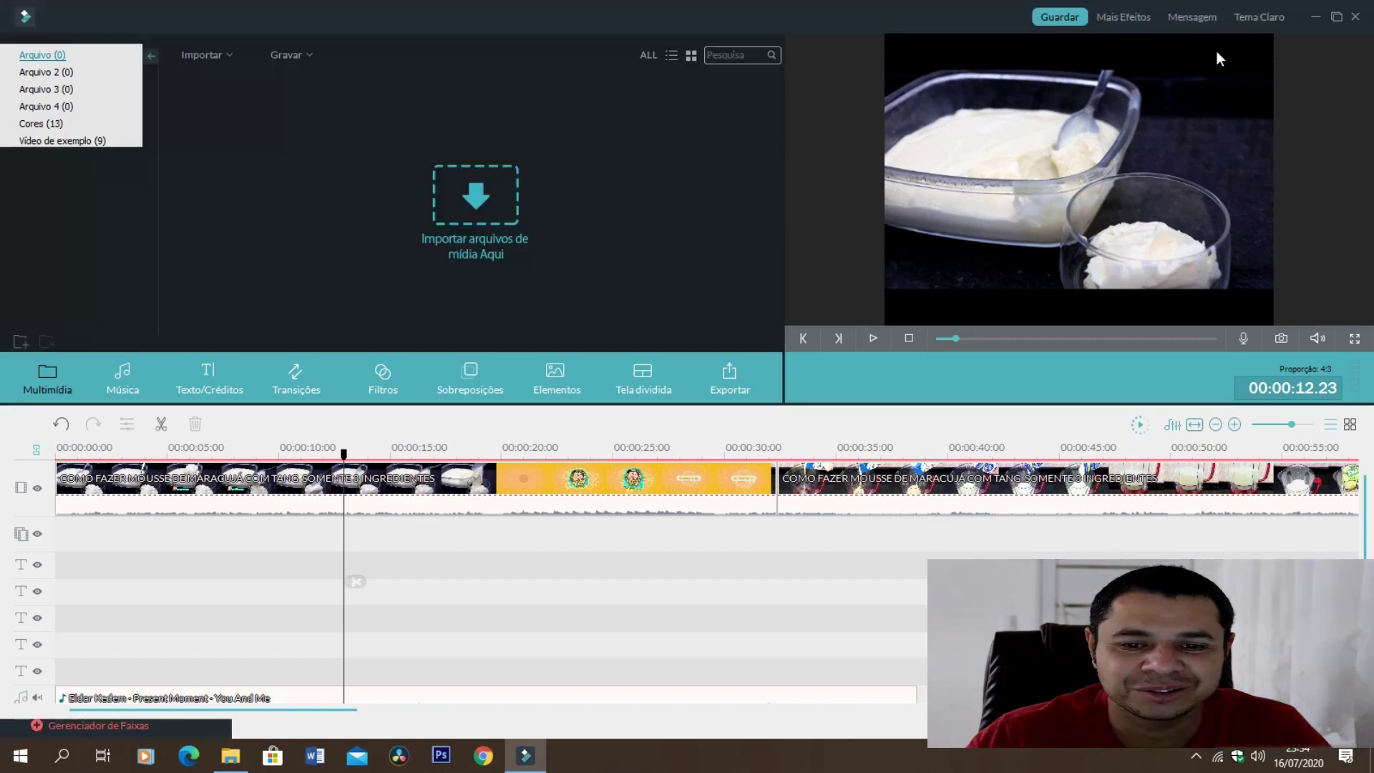